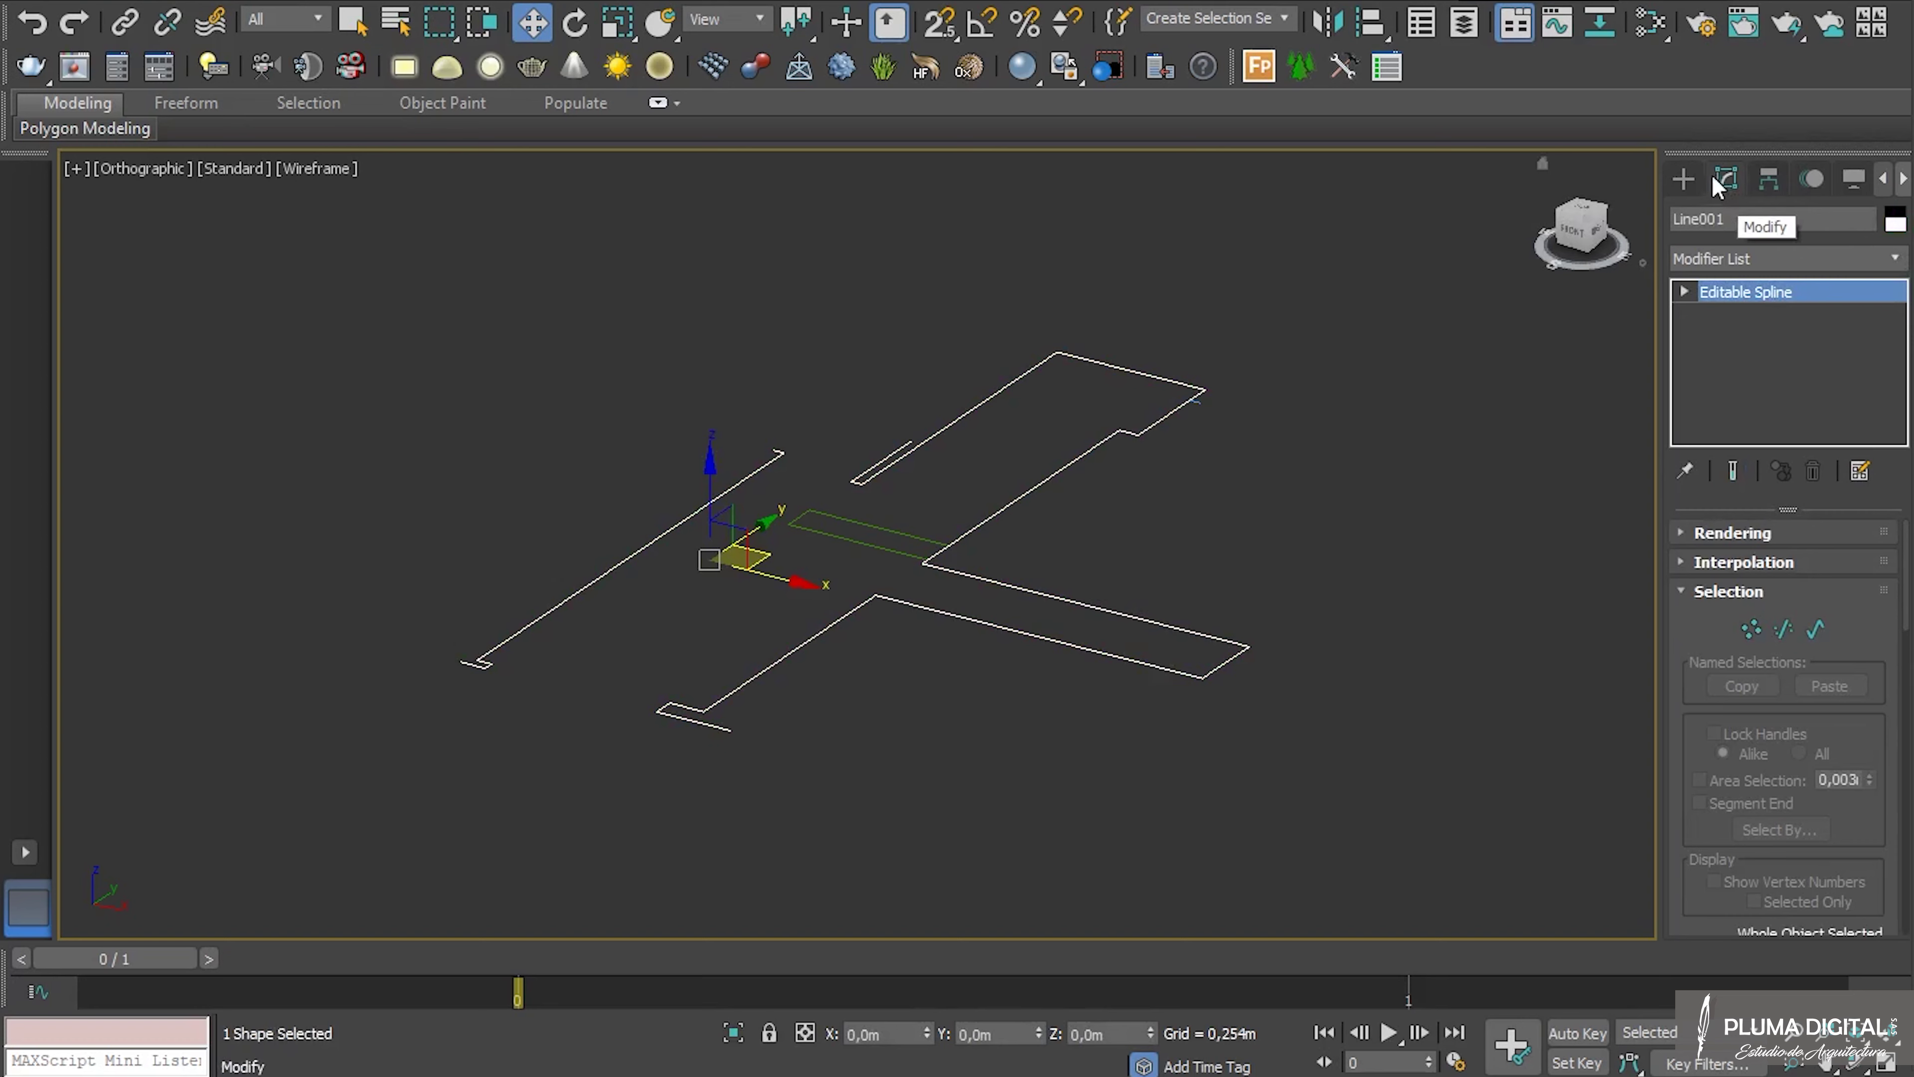
Extrude the floor-plan spline 2,173m into walls and display them shaded with edged faces.
{"action": "left_click", "coordinate": [1893, 258]}
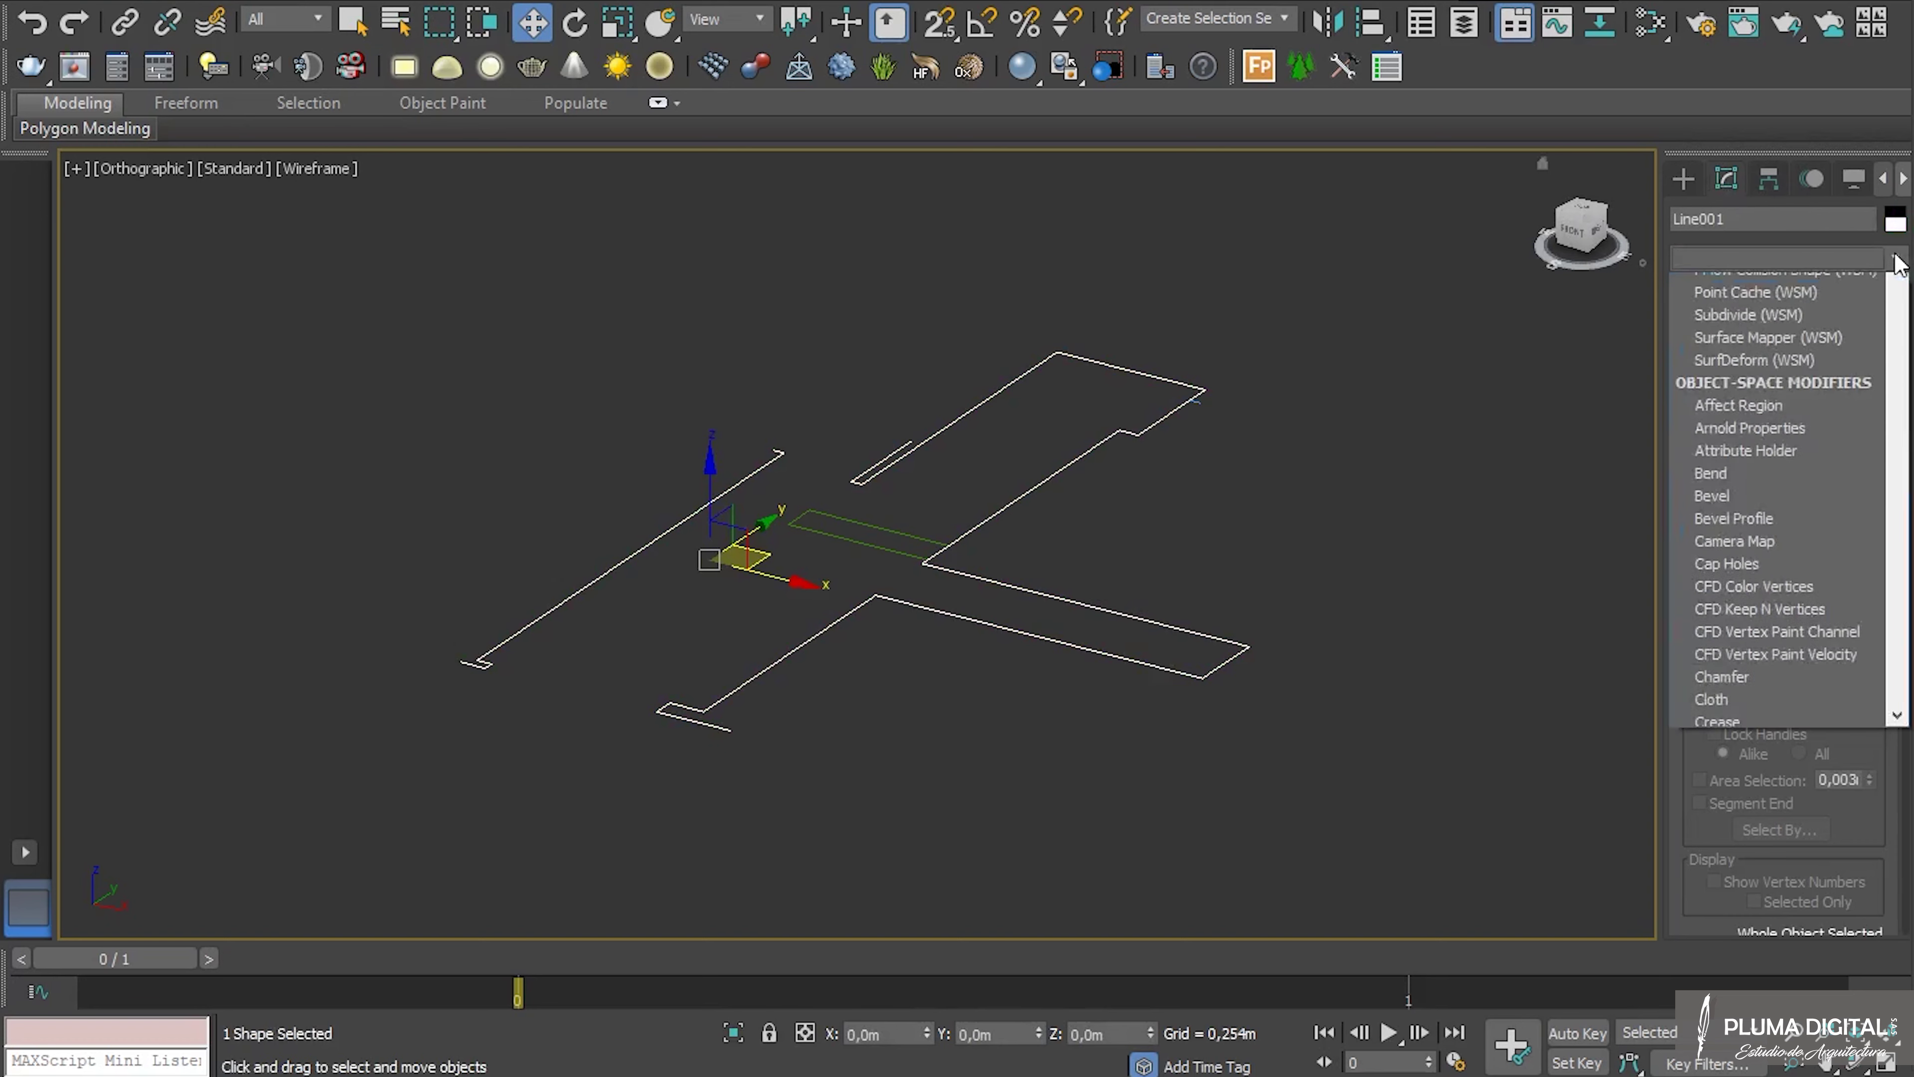
{"action": "left_click_drag", "start_coordinate": [1895, 445], "coordinate": [1895, 533]}
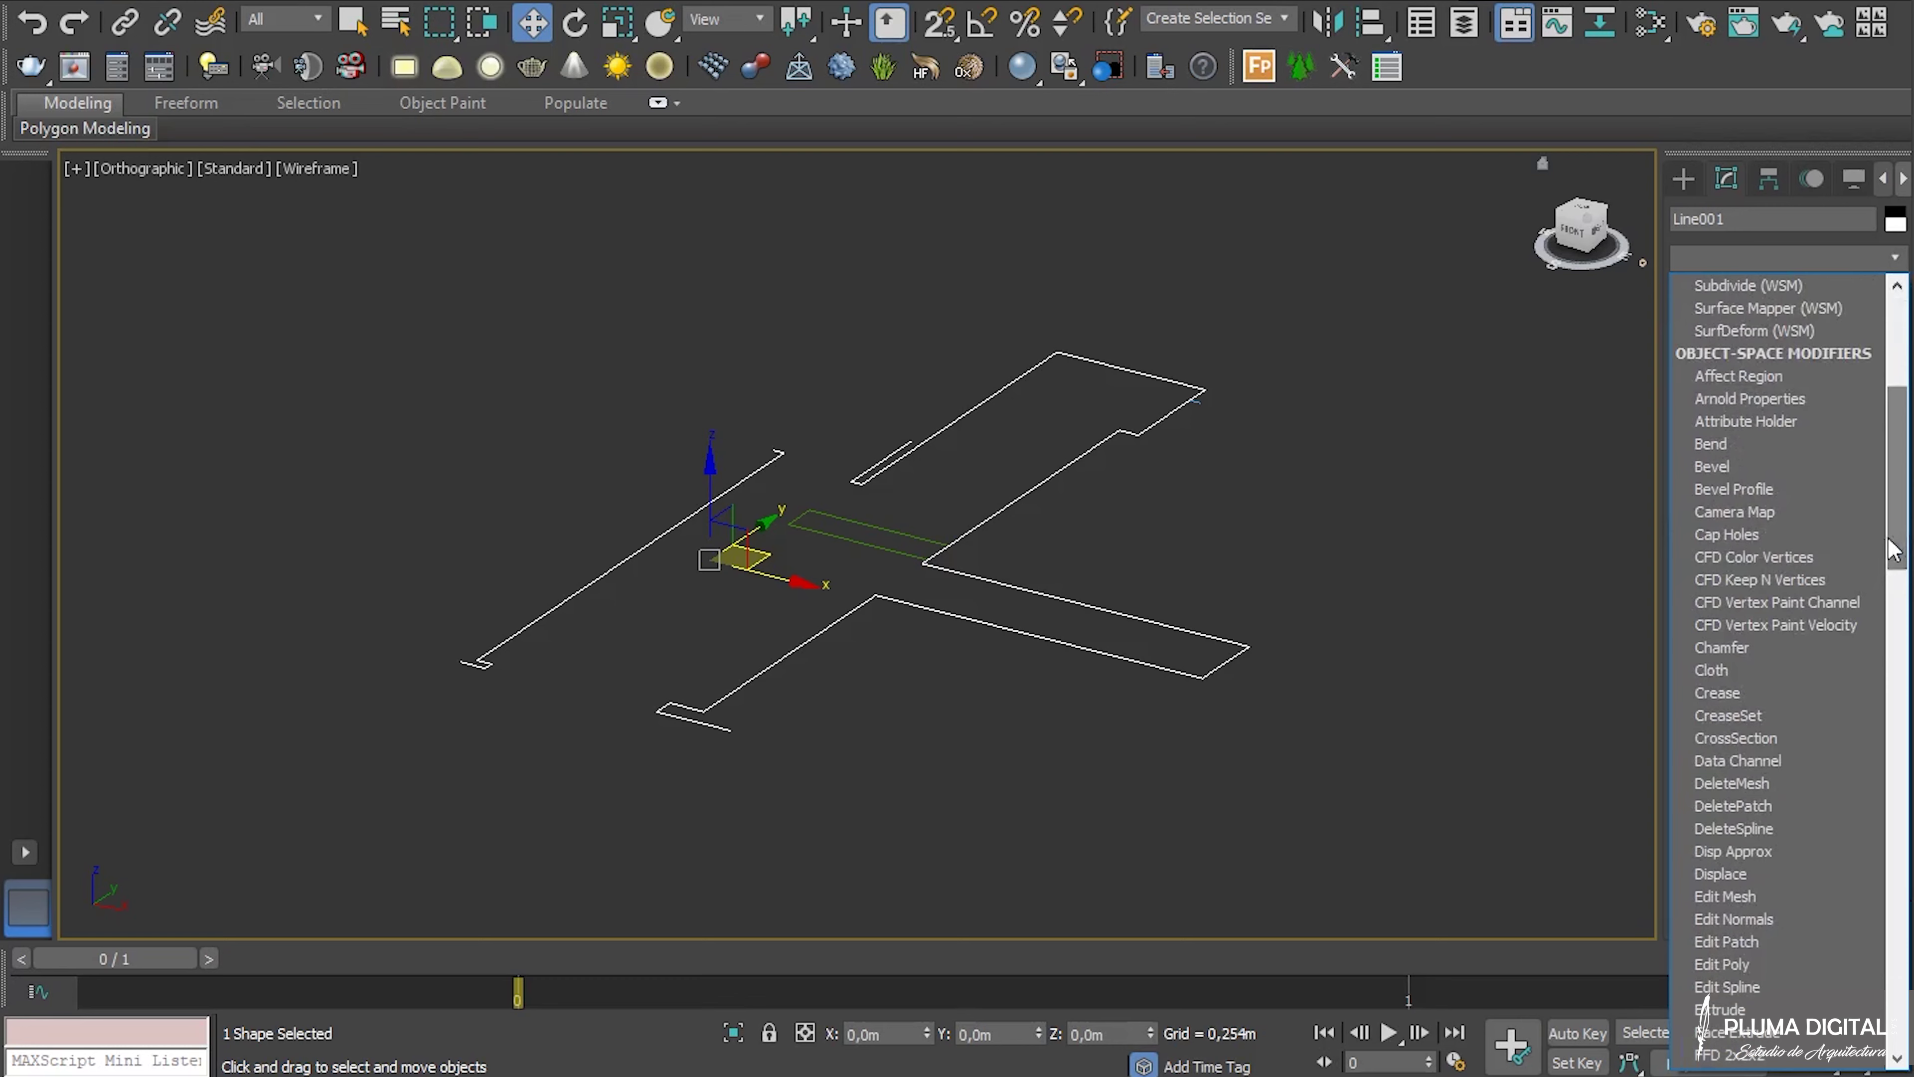
{"action": "left_click", "coordinate": [1775, 1009]}
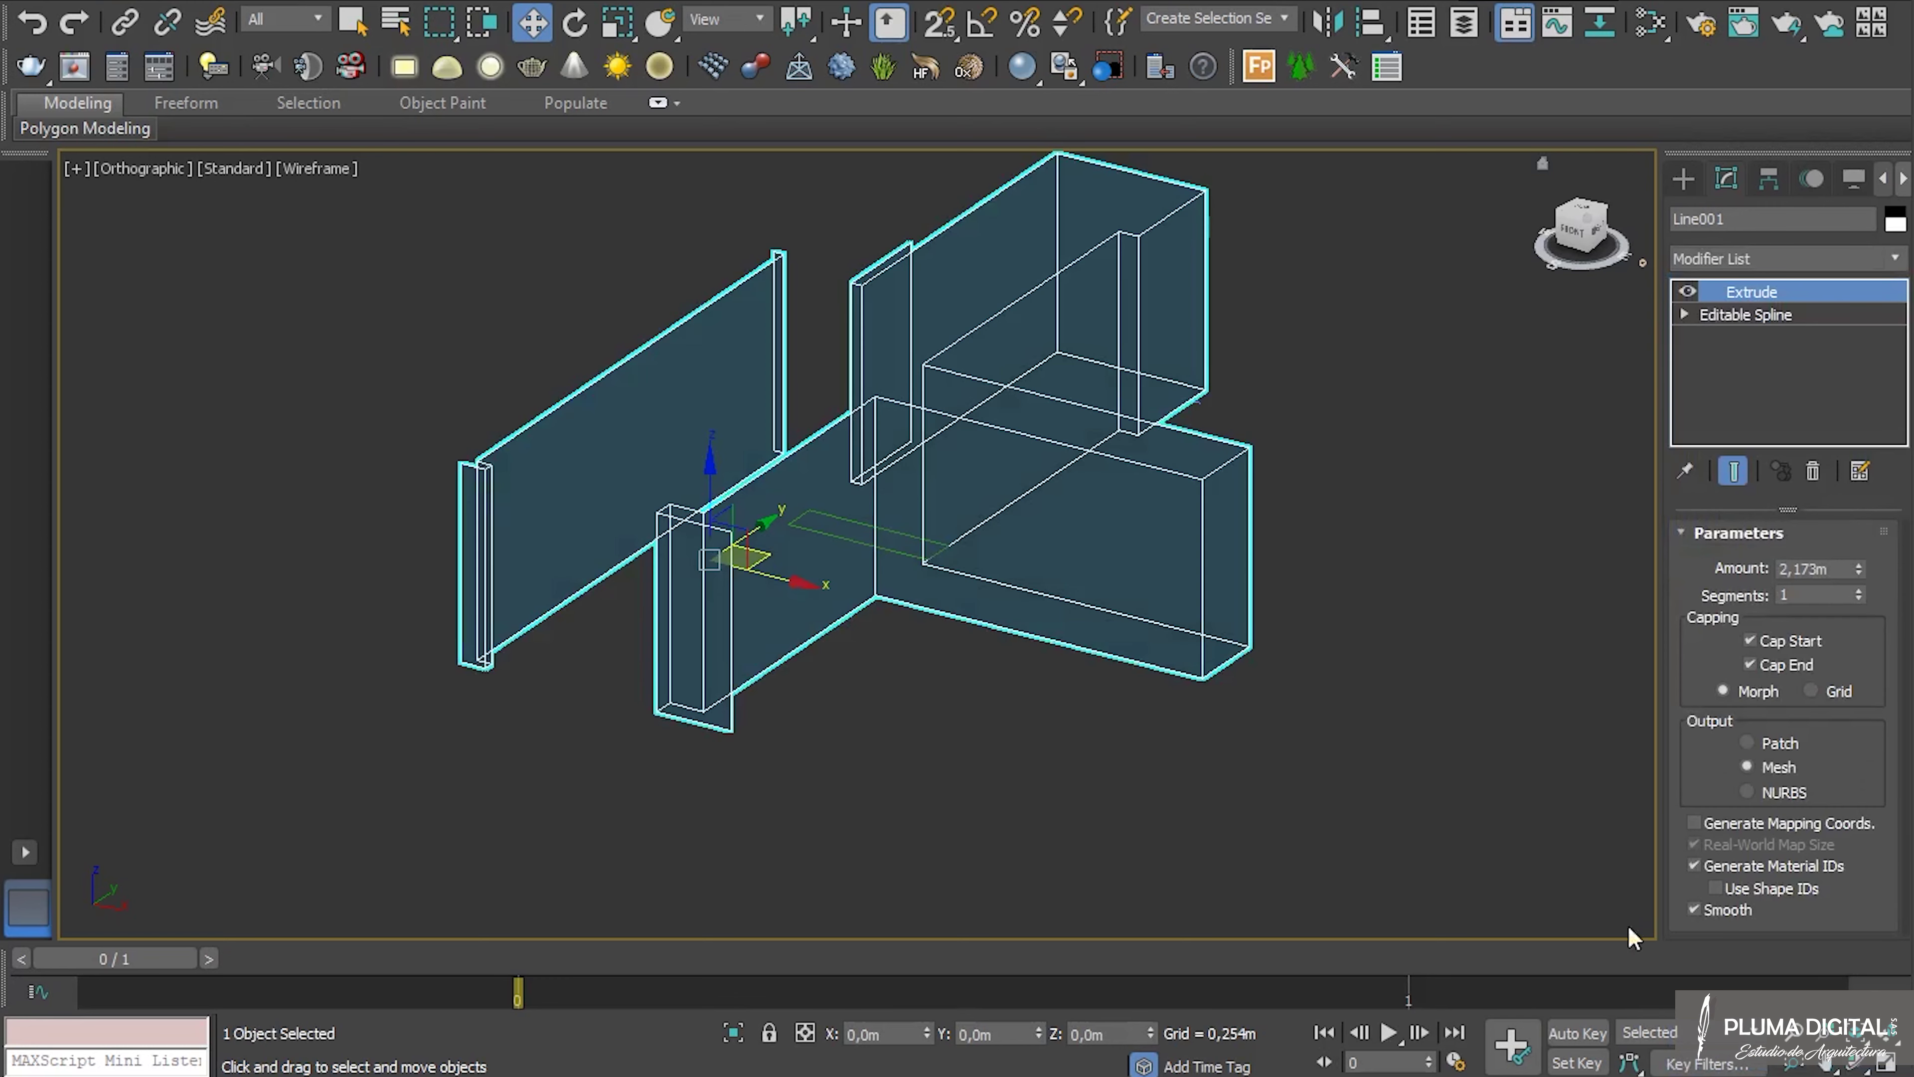
{"action": "left_click", "coordinate": [1330, 366]}
{"action": "middle_click_drag", "start_coordinate": [1283, 432], "coordinate": [1013, 569]}
{"action": "key", "text": "F3"}
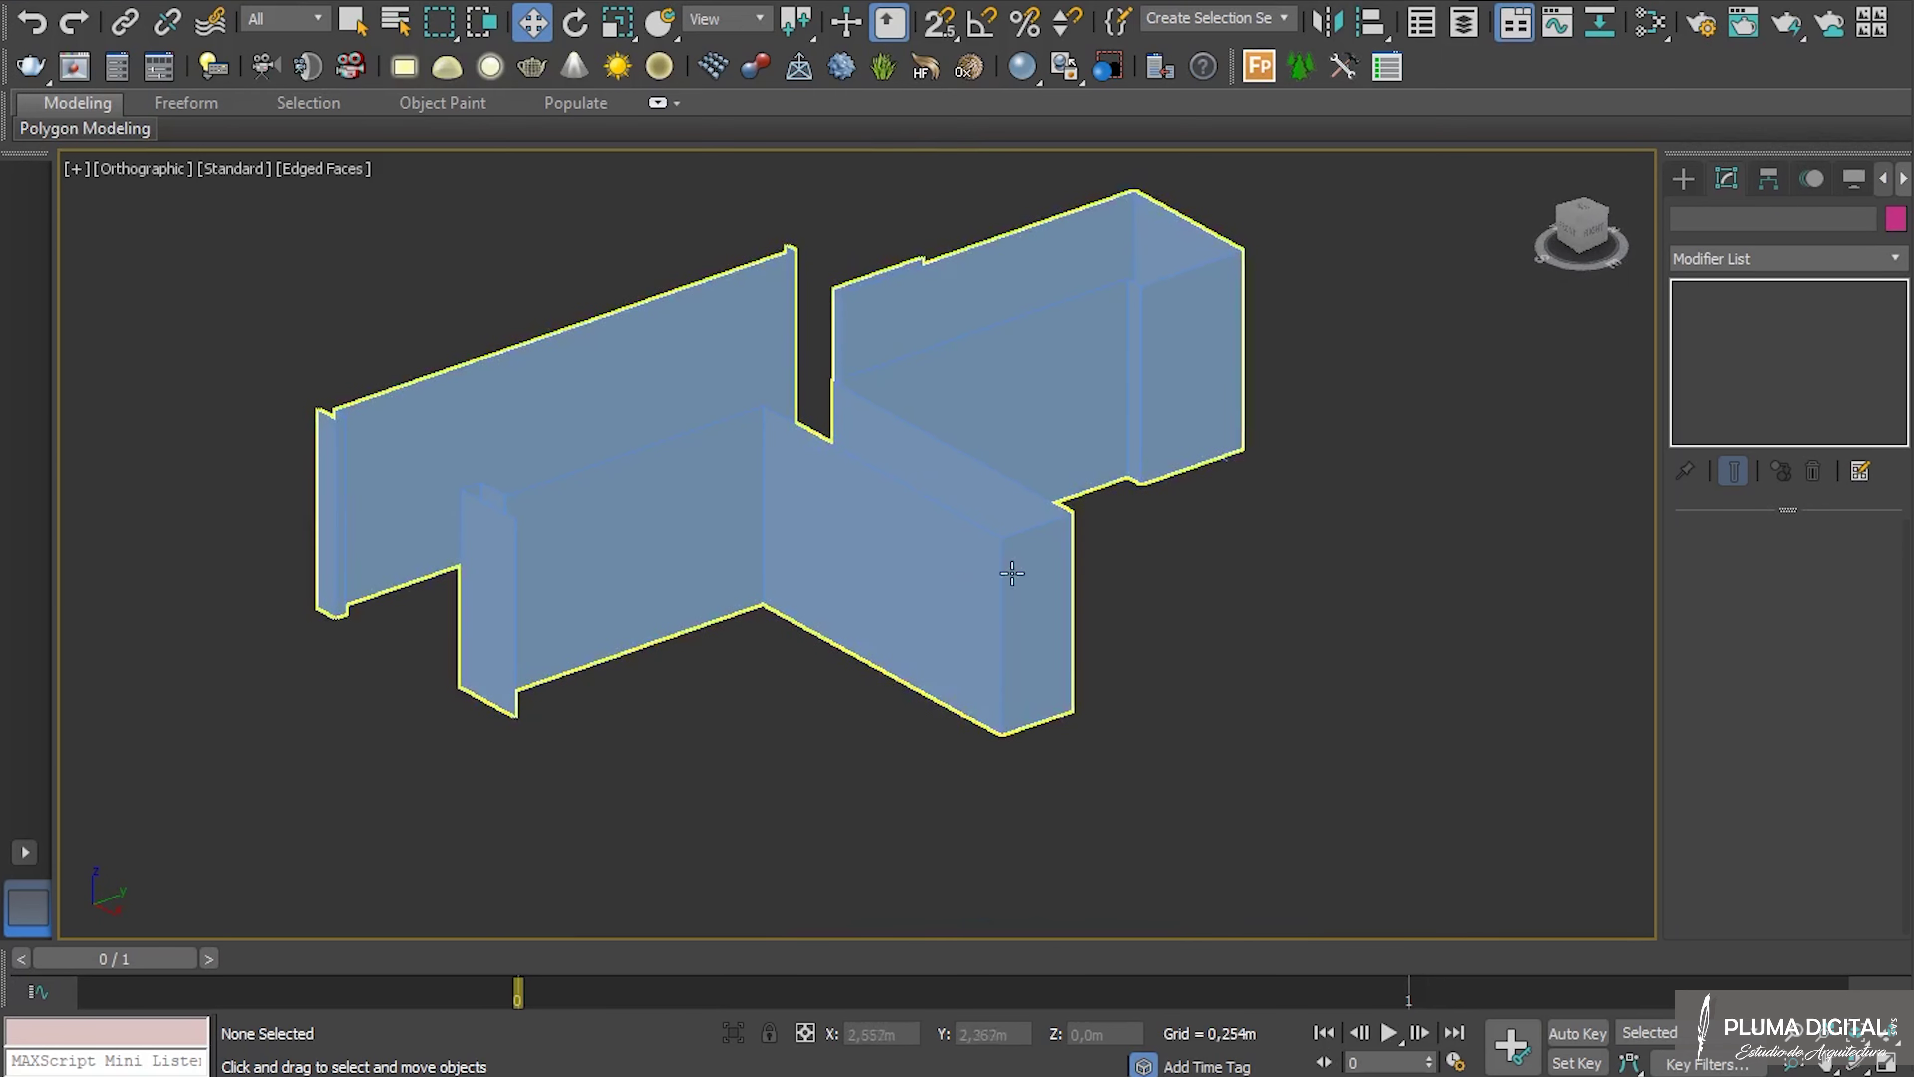
Add an Edit Poly modifier above the Extrude on the wall object.
{"action": "left_click", "coordinate": [1136, 438]}
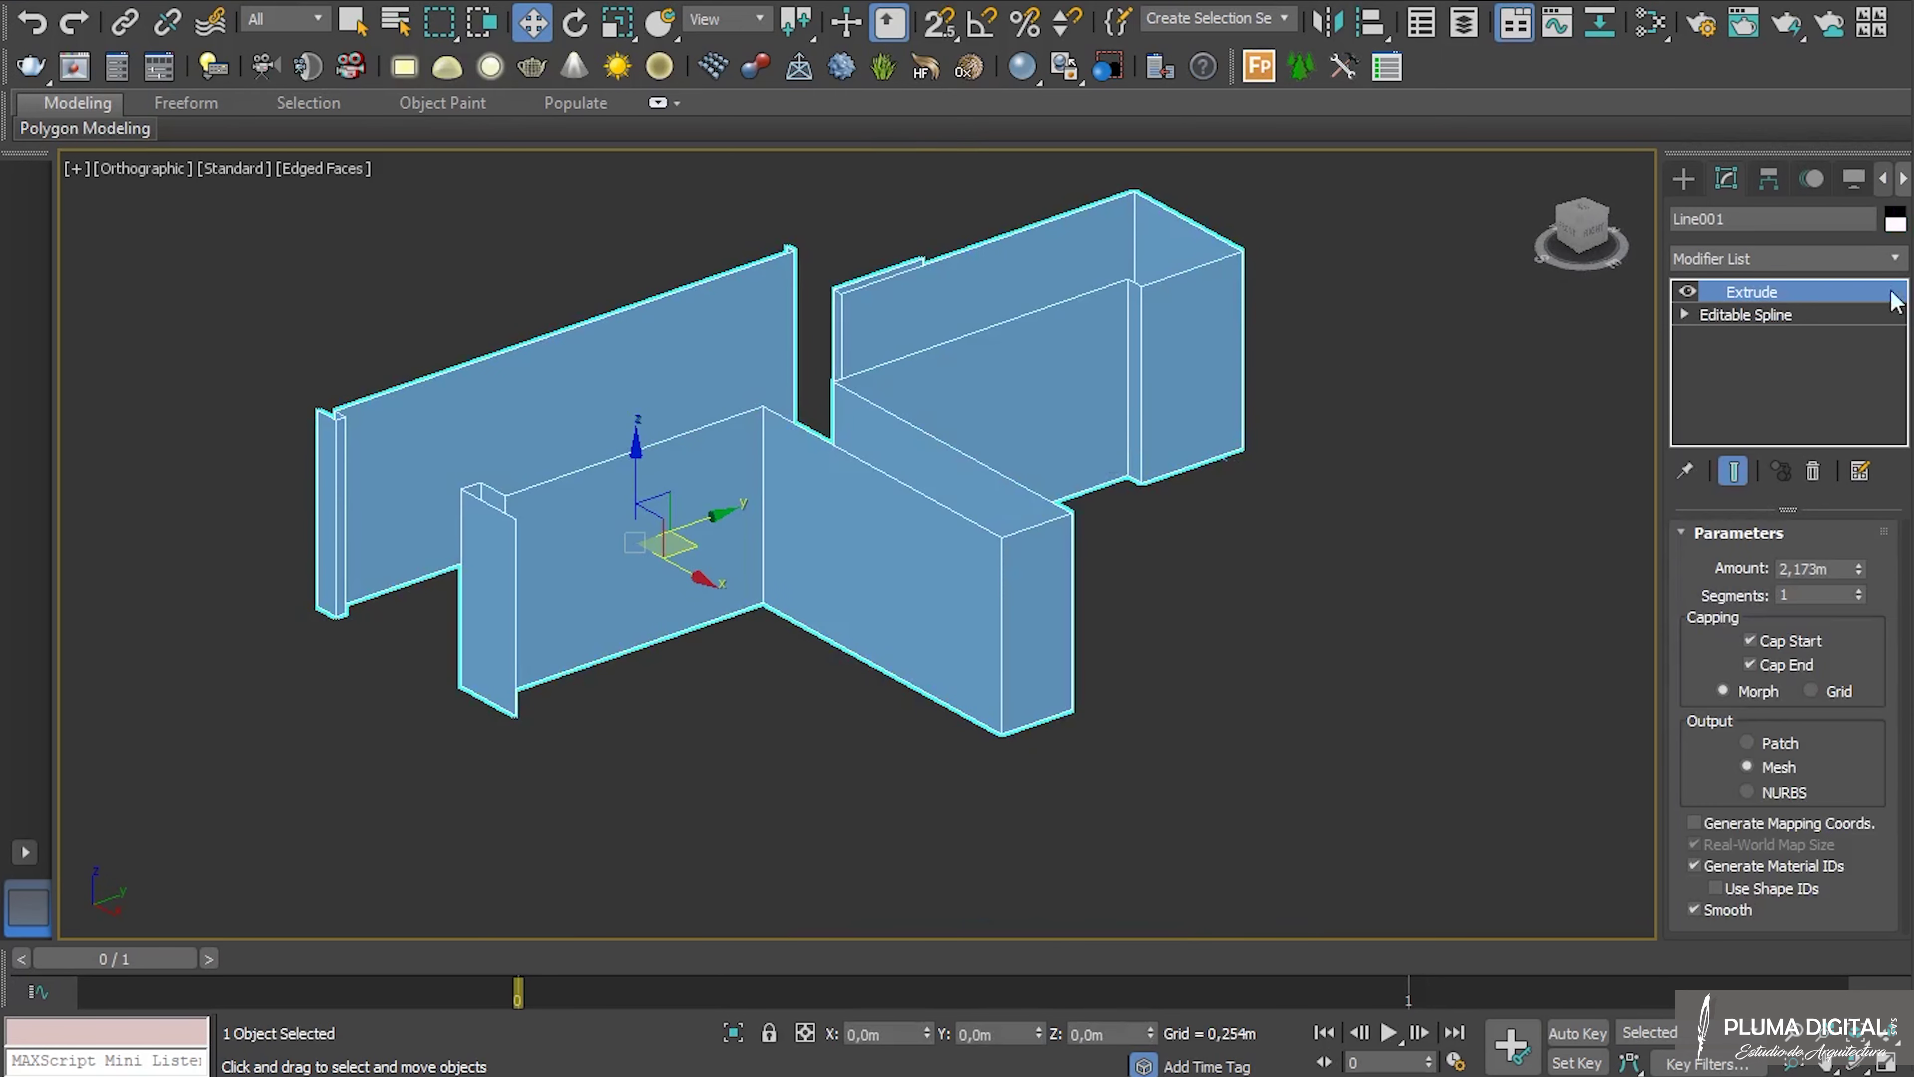
{"action": "left_click", "coordinate": [1897, 259]}
{"action": "scroll", "coordinate": [1801, 935], "scroll_direction": "down", "scroll_amount": 3}
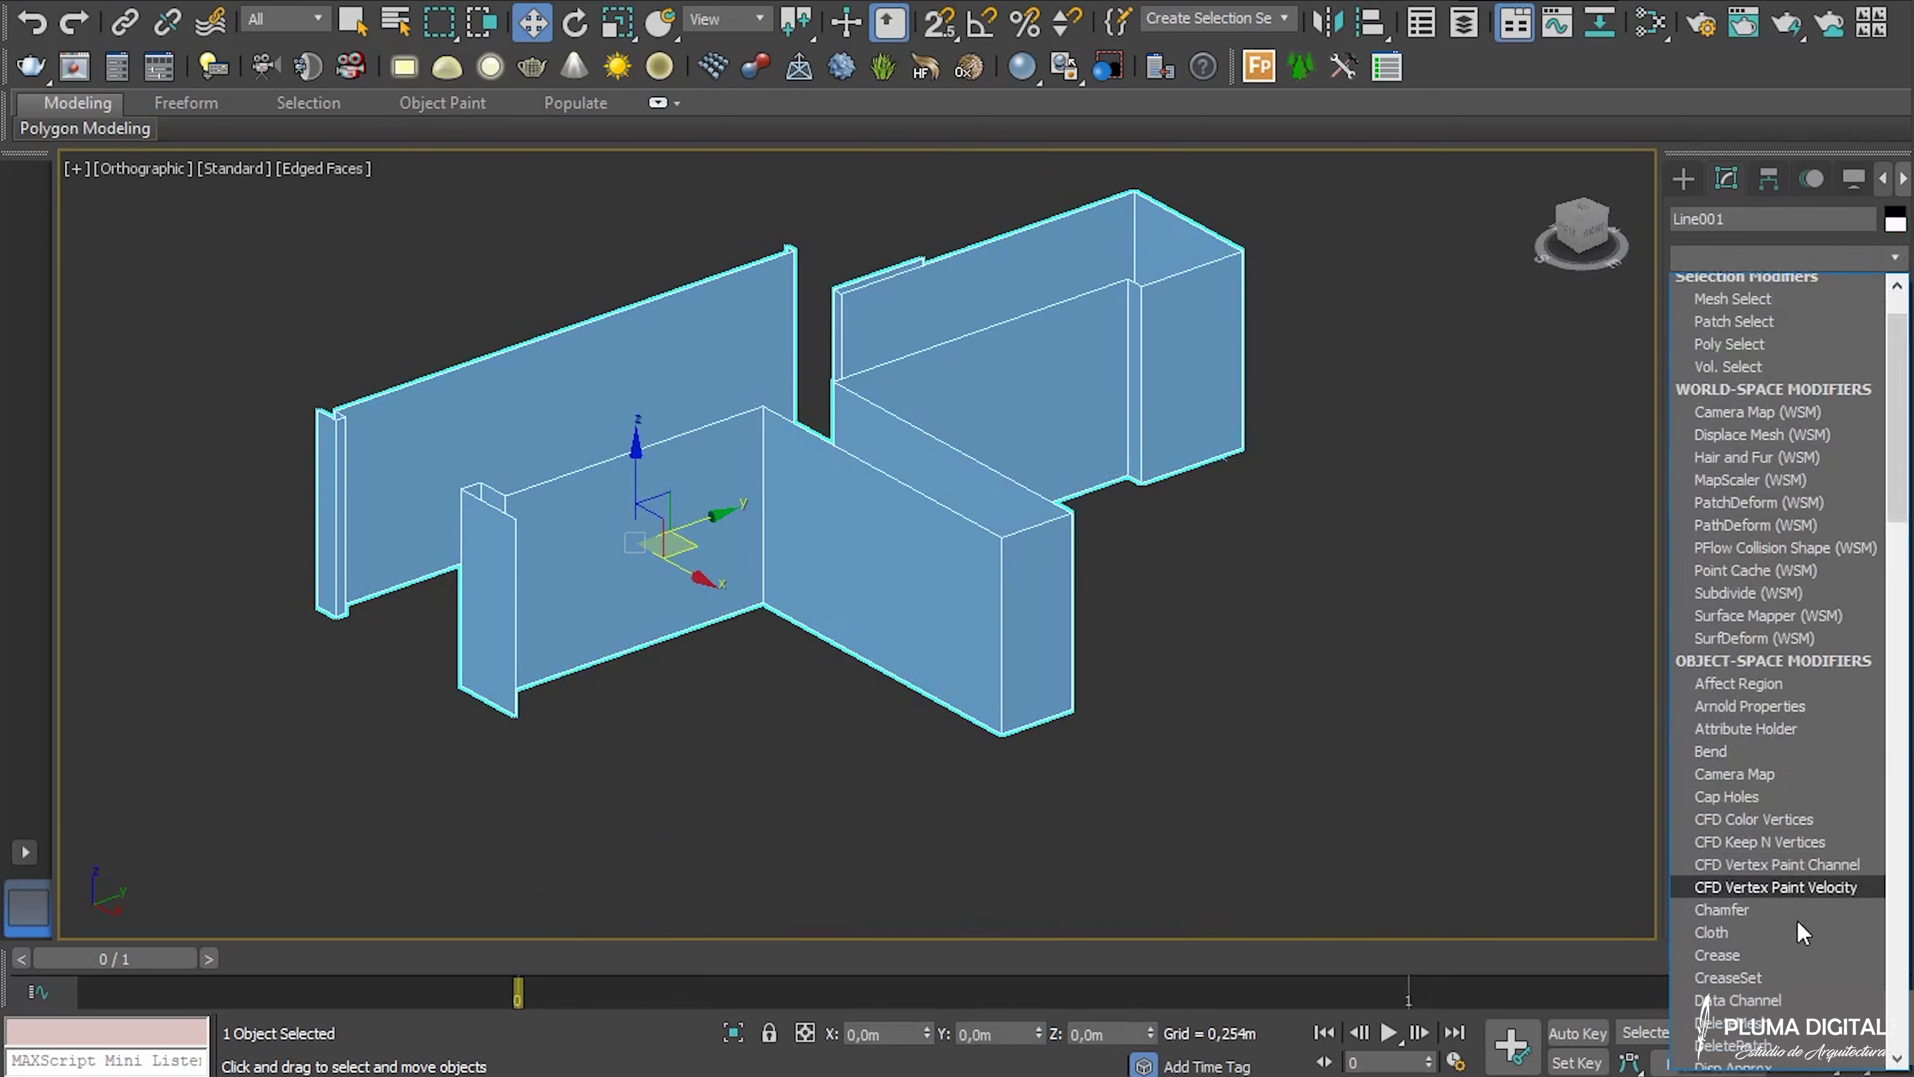
{"action": "left_click", "coordinate": [1787, 1032]}
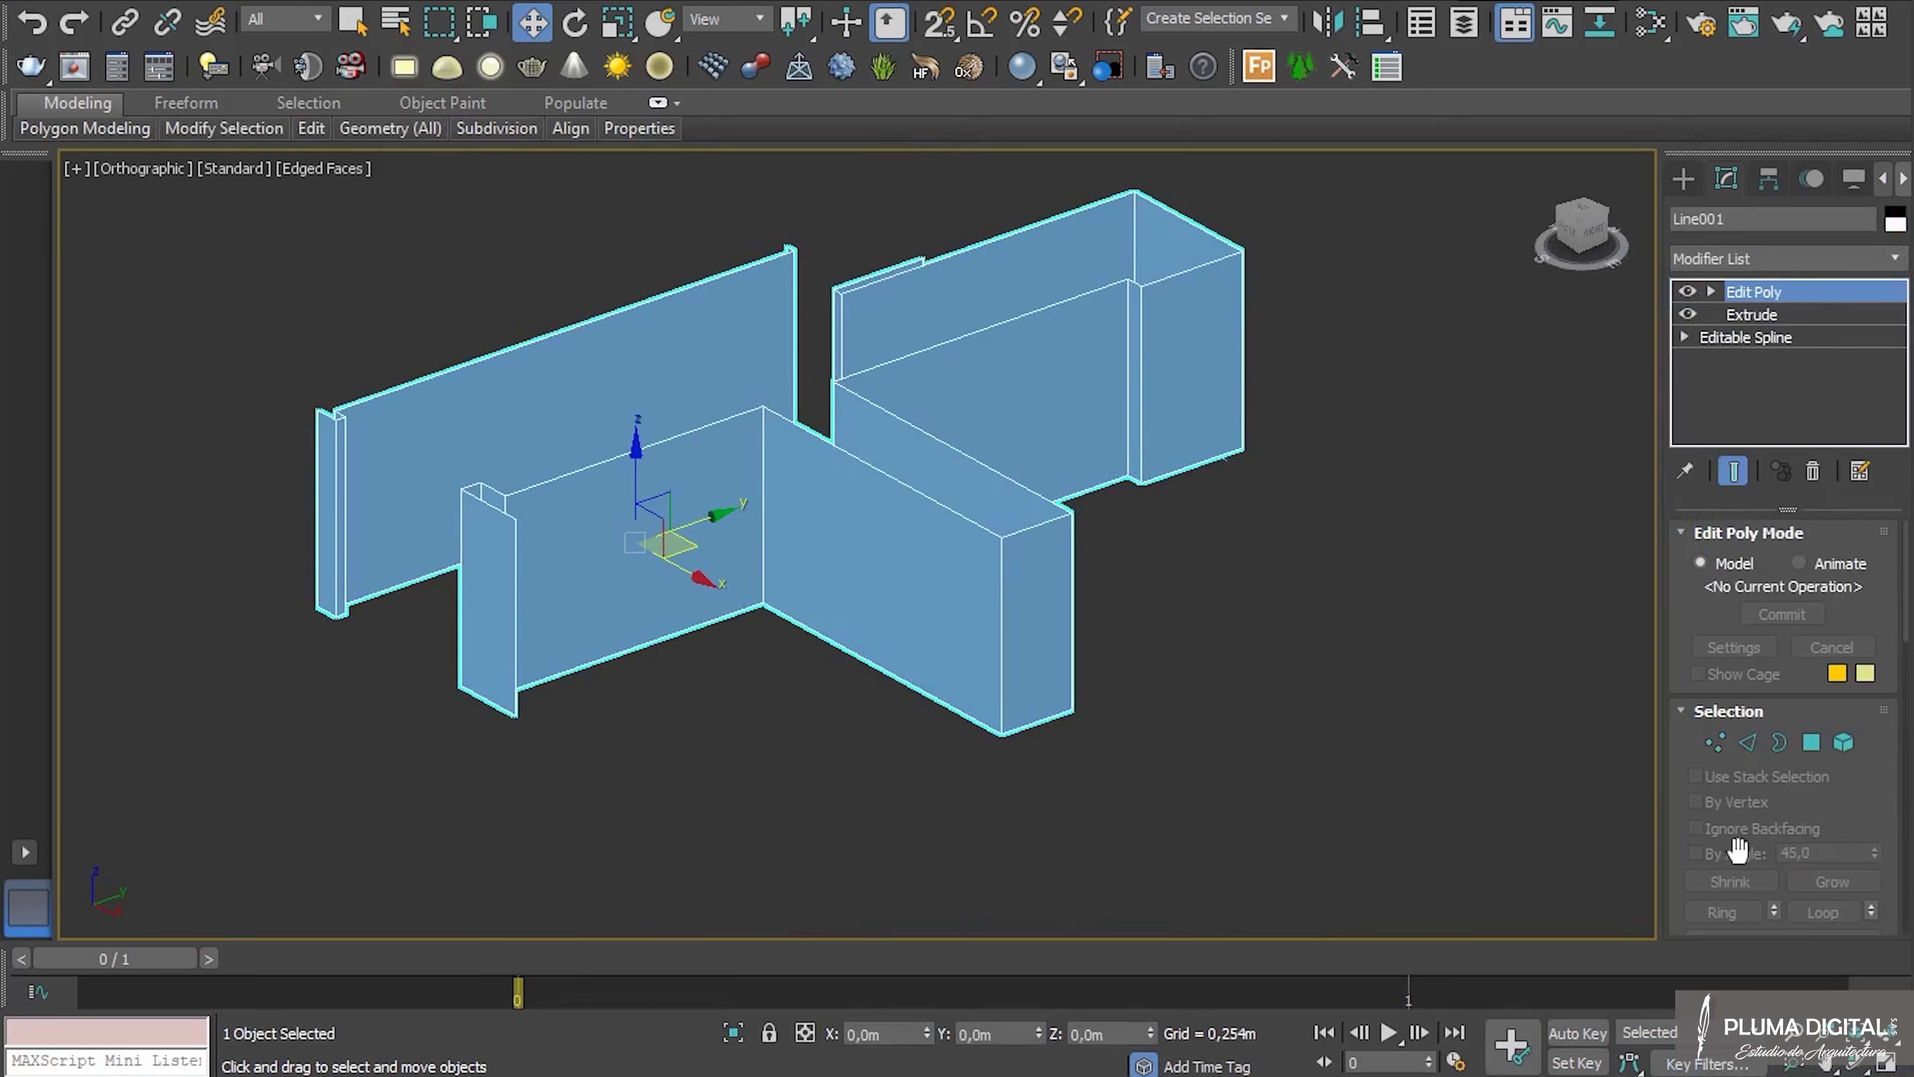
Select the ring of vertical edges along the inner walls and connect them with one segment.
{"action": "left_click", "coordinate": [1749, 746]}
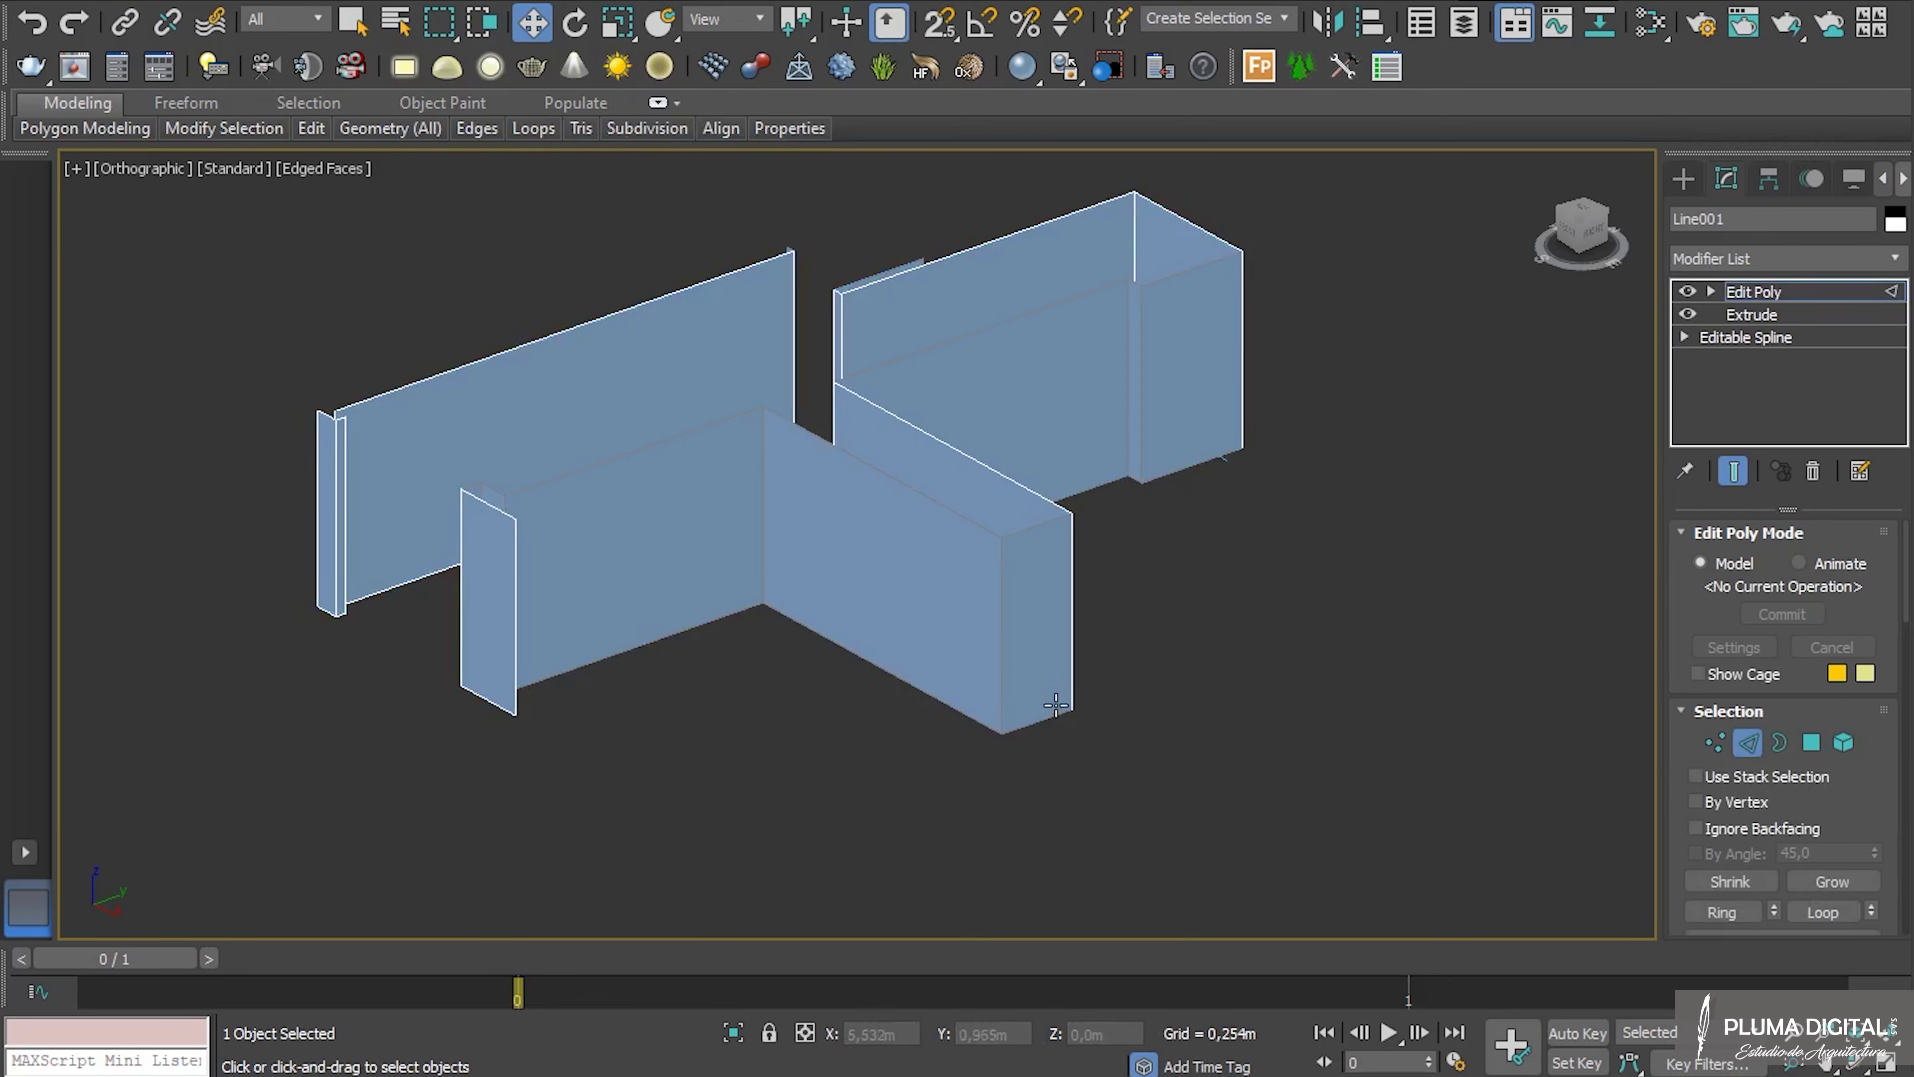
{"action": "left_click", "coordinate": [1003, 663]}
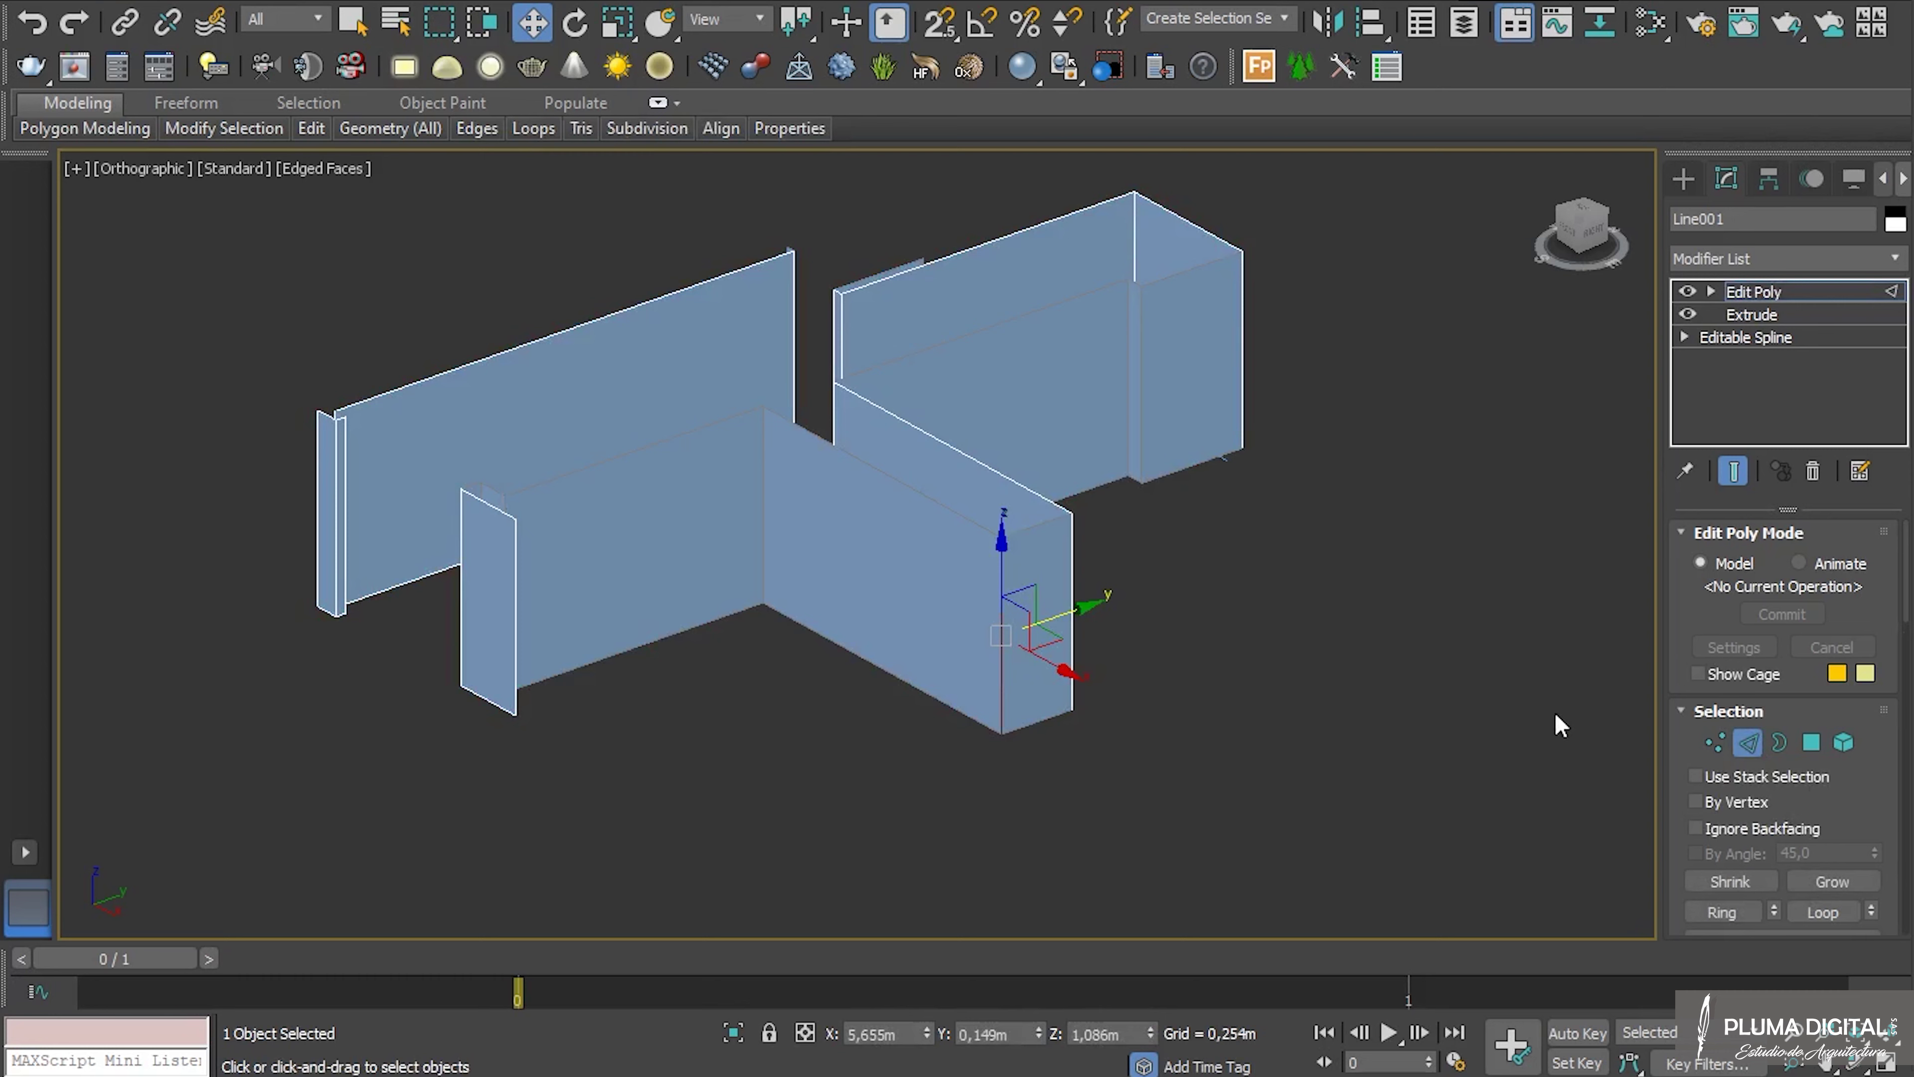
{"action": "left_click_drag", "start_coordinate": [1851, 807], "coordinate": [1853, 777]}
{"action": "scroll", "coordinate": [1853, 777], "scroll_direction": "down", "scroll_amount": 3}
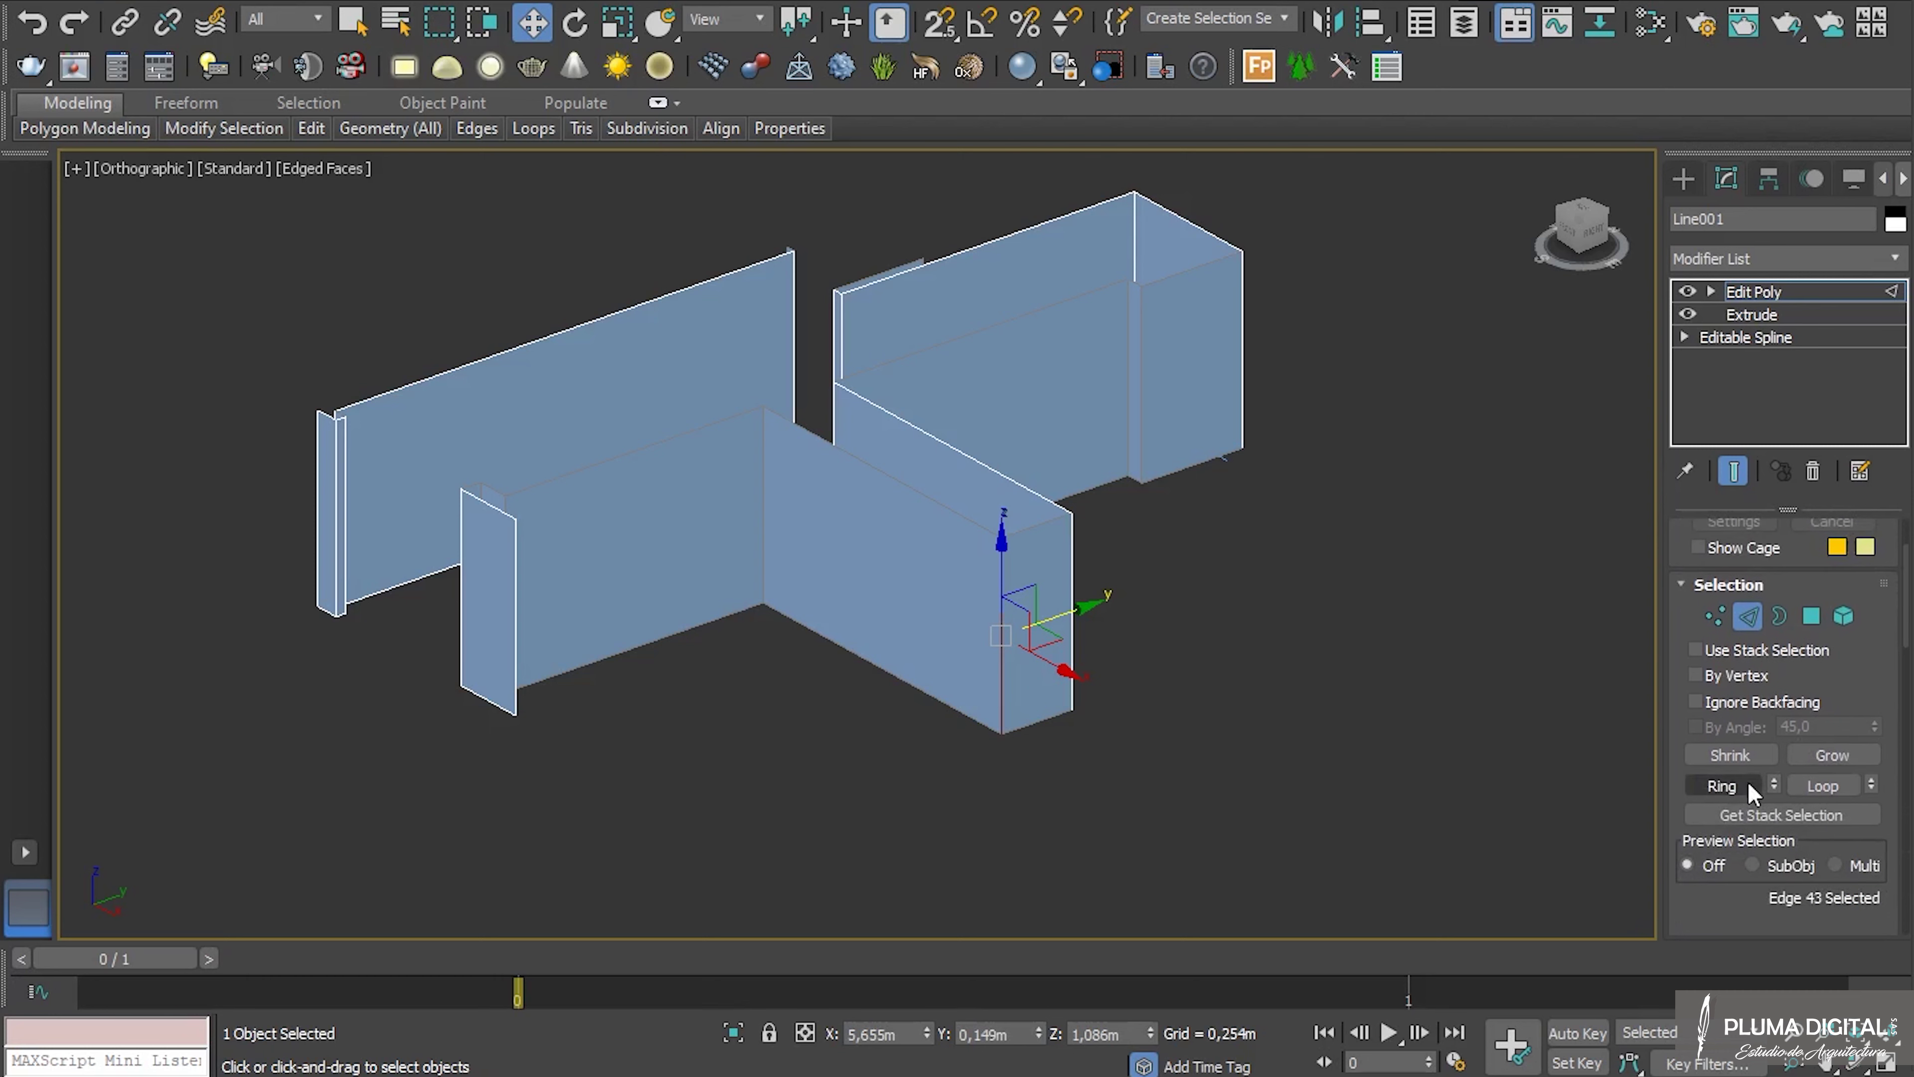
{"action": "left_click", "coordinate": [1747, 787]}
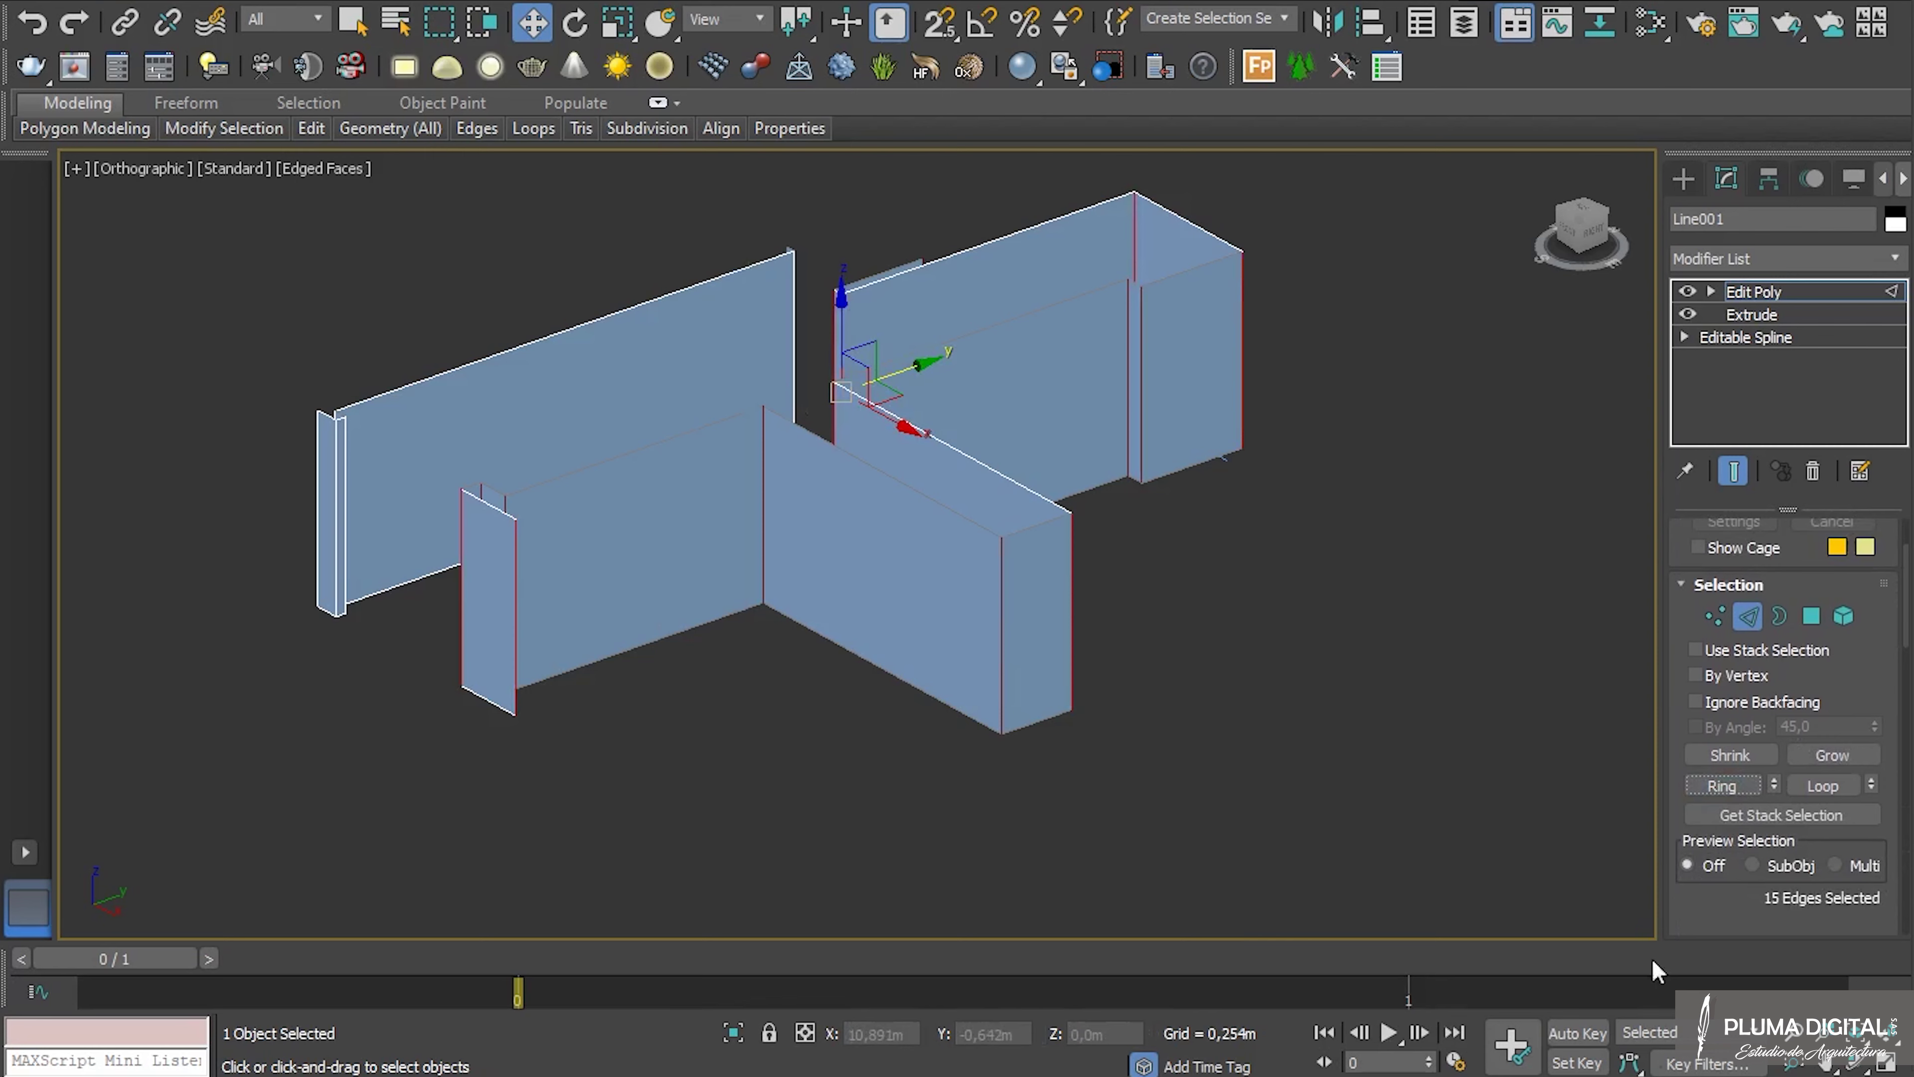
{"action": "left_click_drag", "start_coordinate": [1696, 911], "coordinate": [1702, 580]}
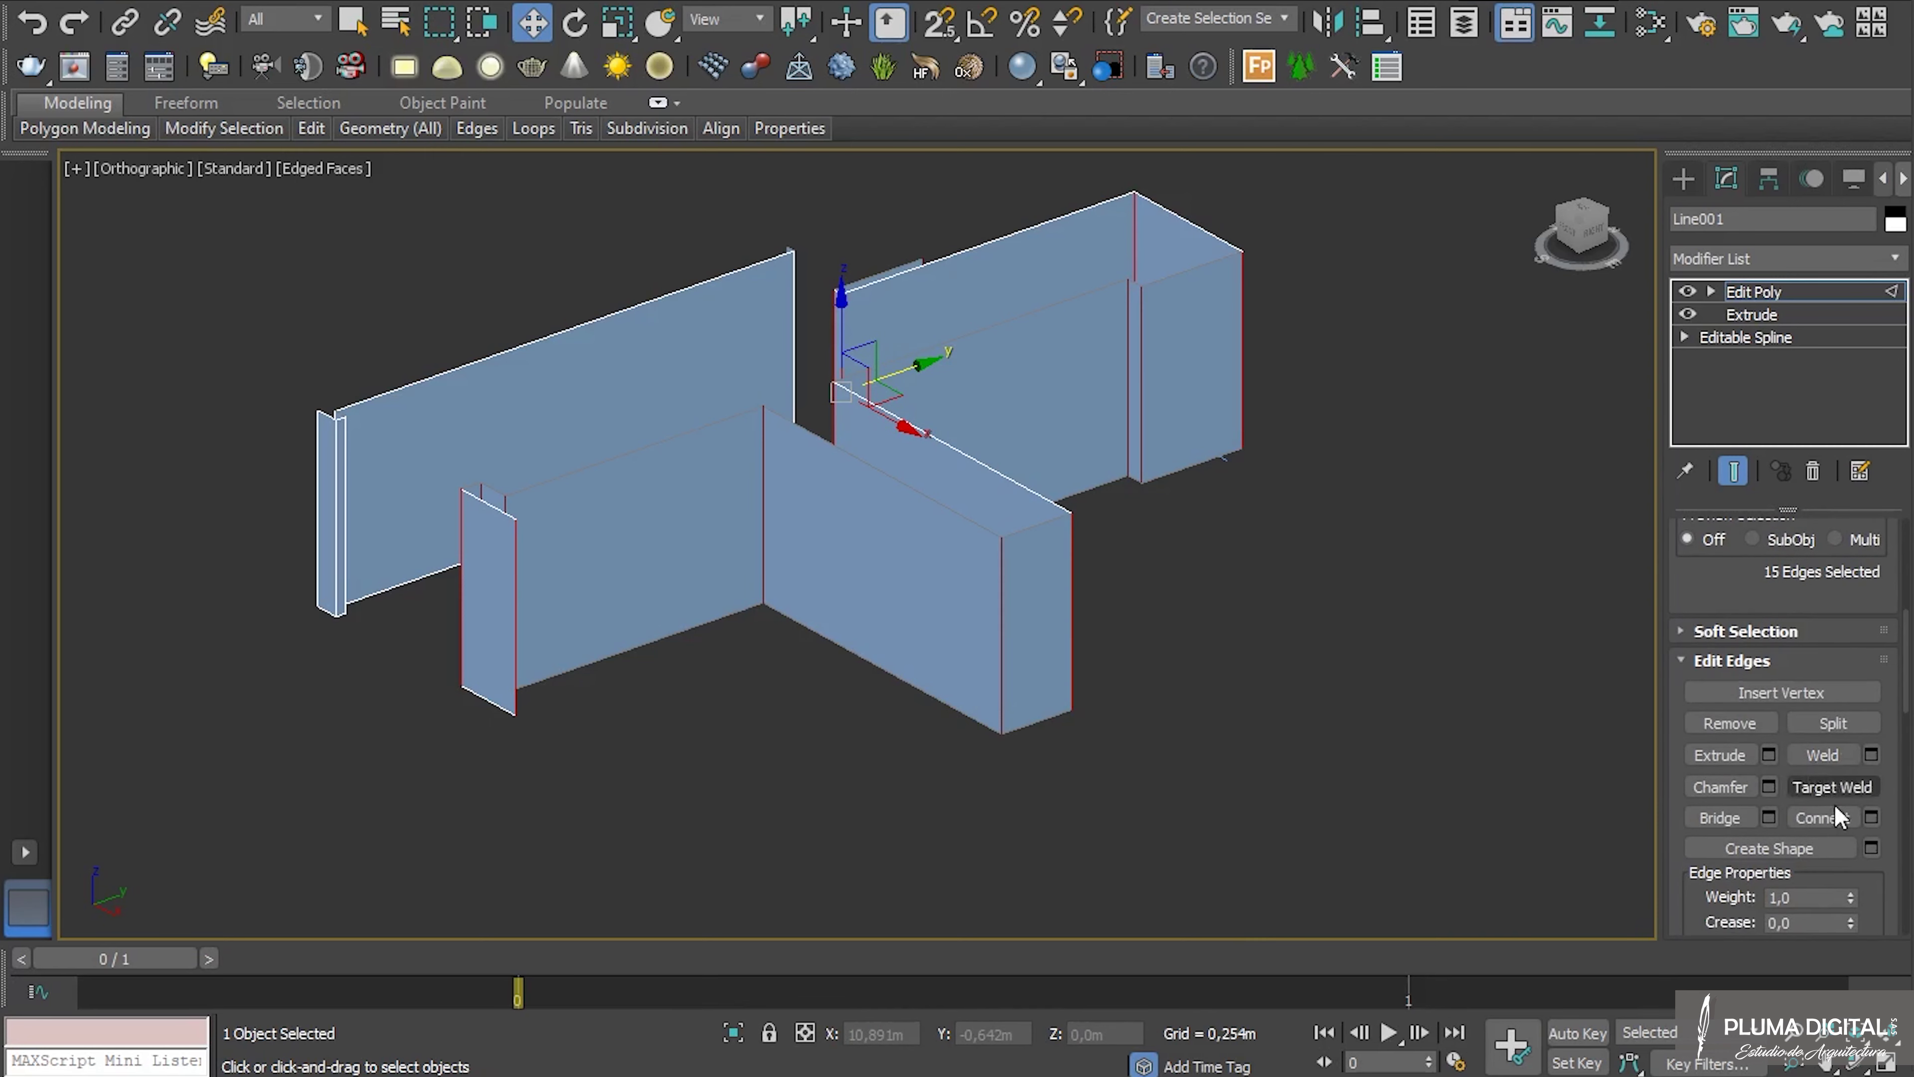
{"action": "left_click", "coordinate": [1871, 817]}
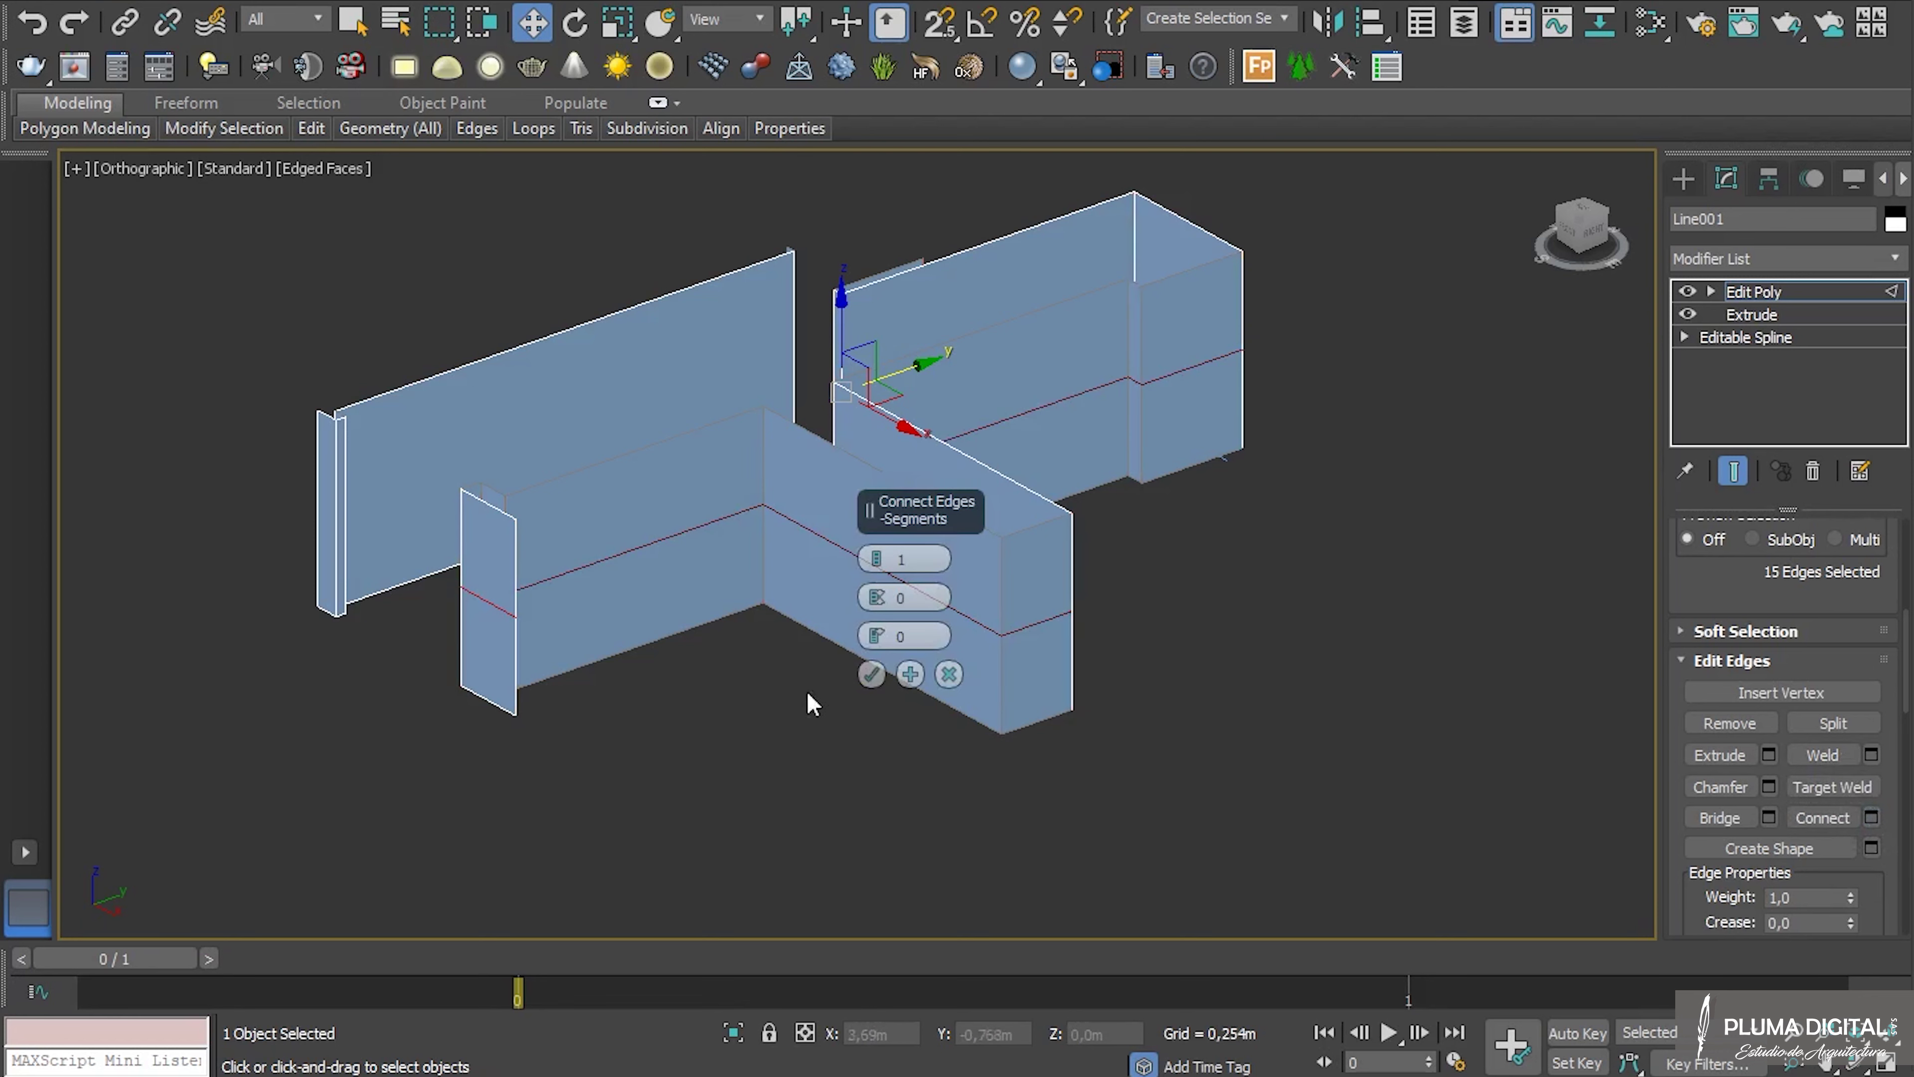
{"action": "left_click", "coordinate": [872, 673]}
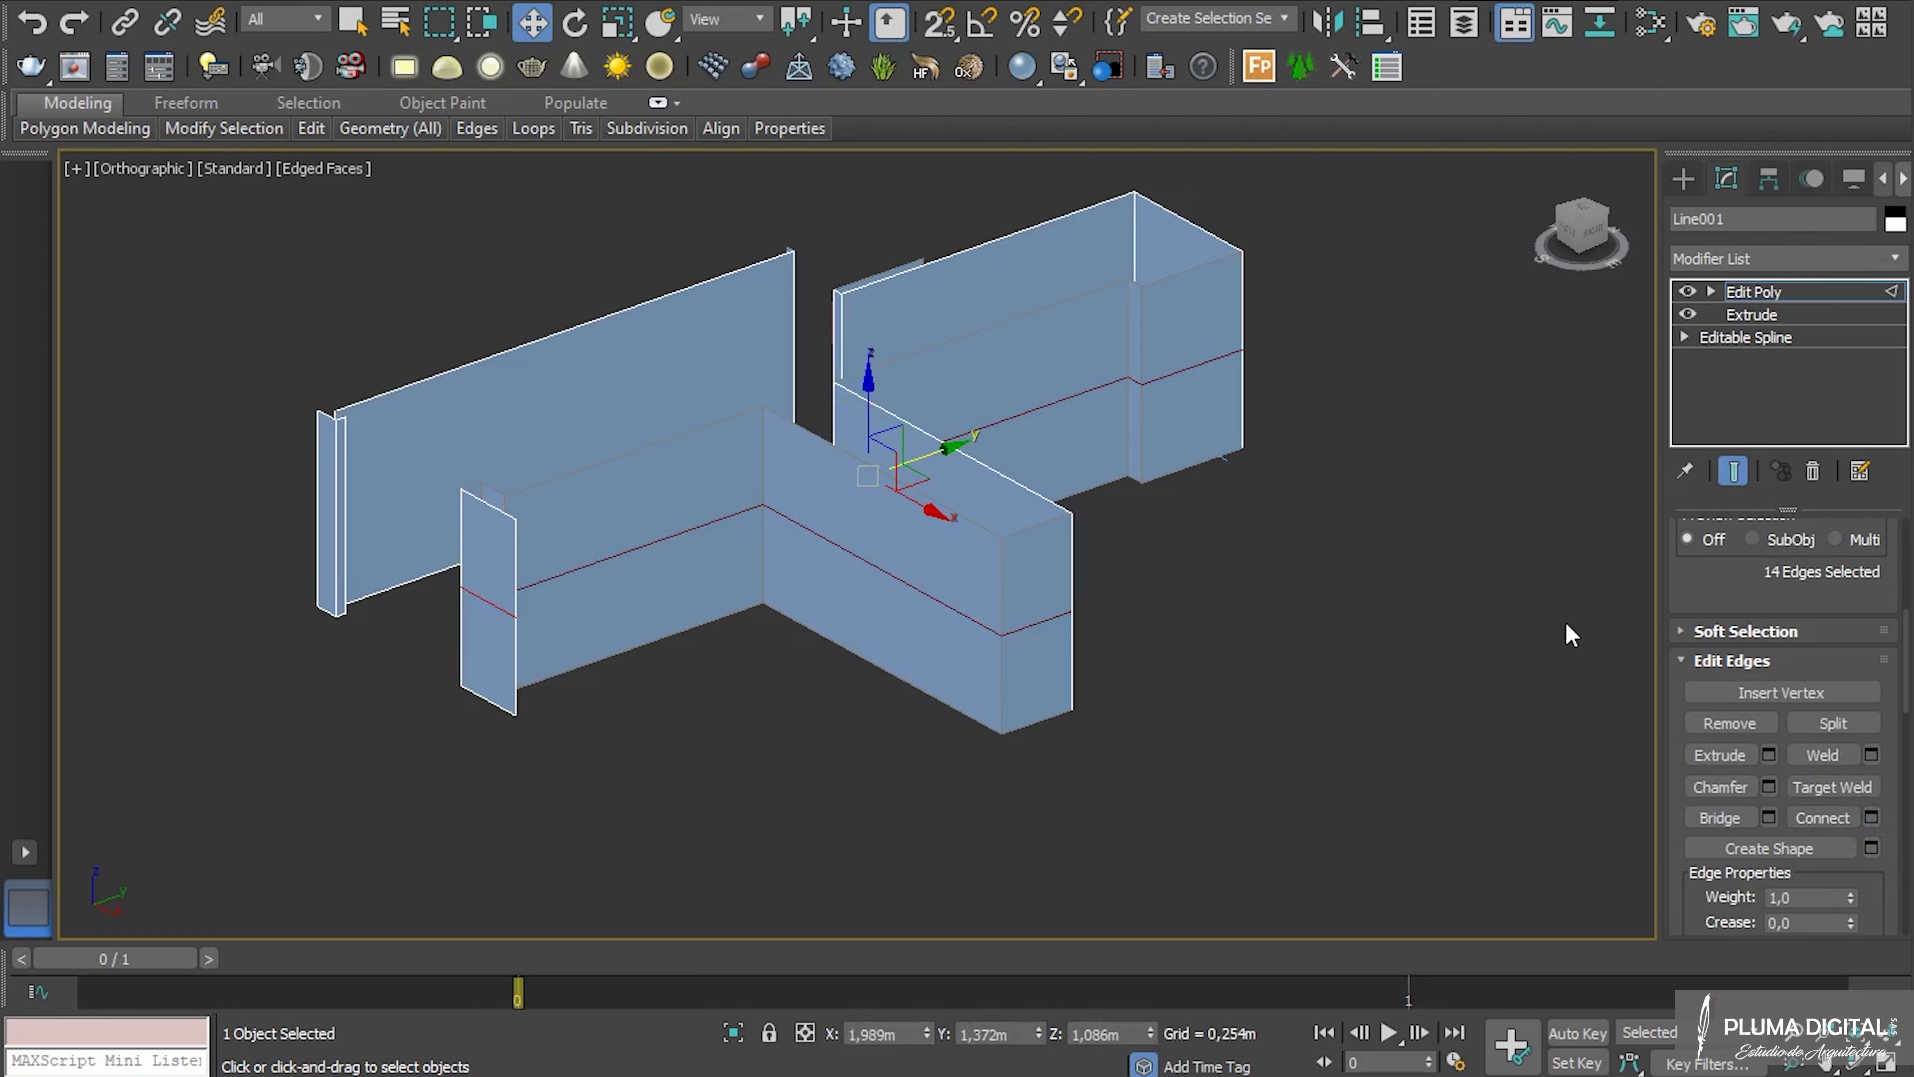
Set the Z height of the new horizontal wall edges to 1,175m.
{"action": "left_click", "coordinate": [1123, 1033]}
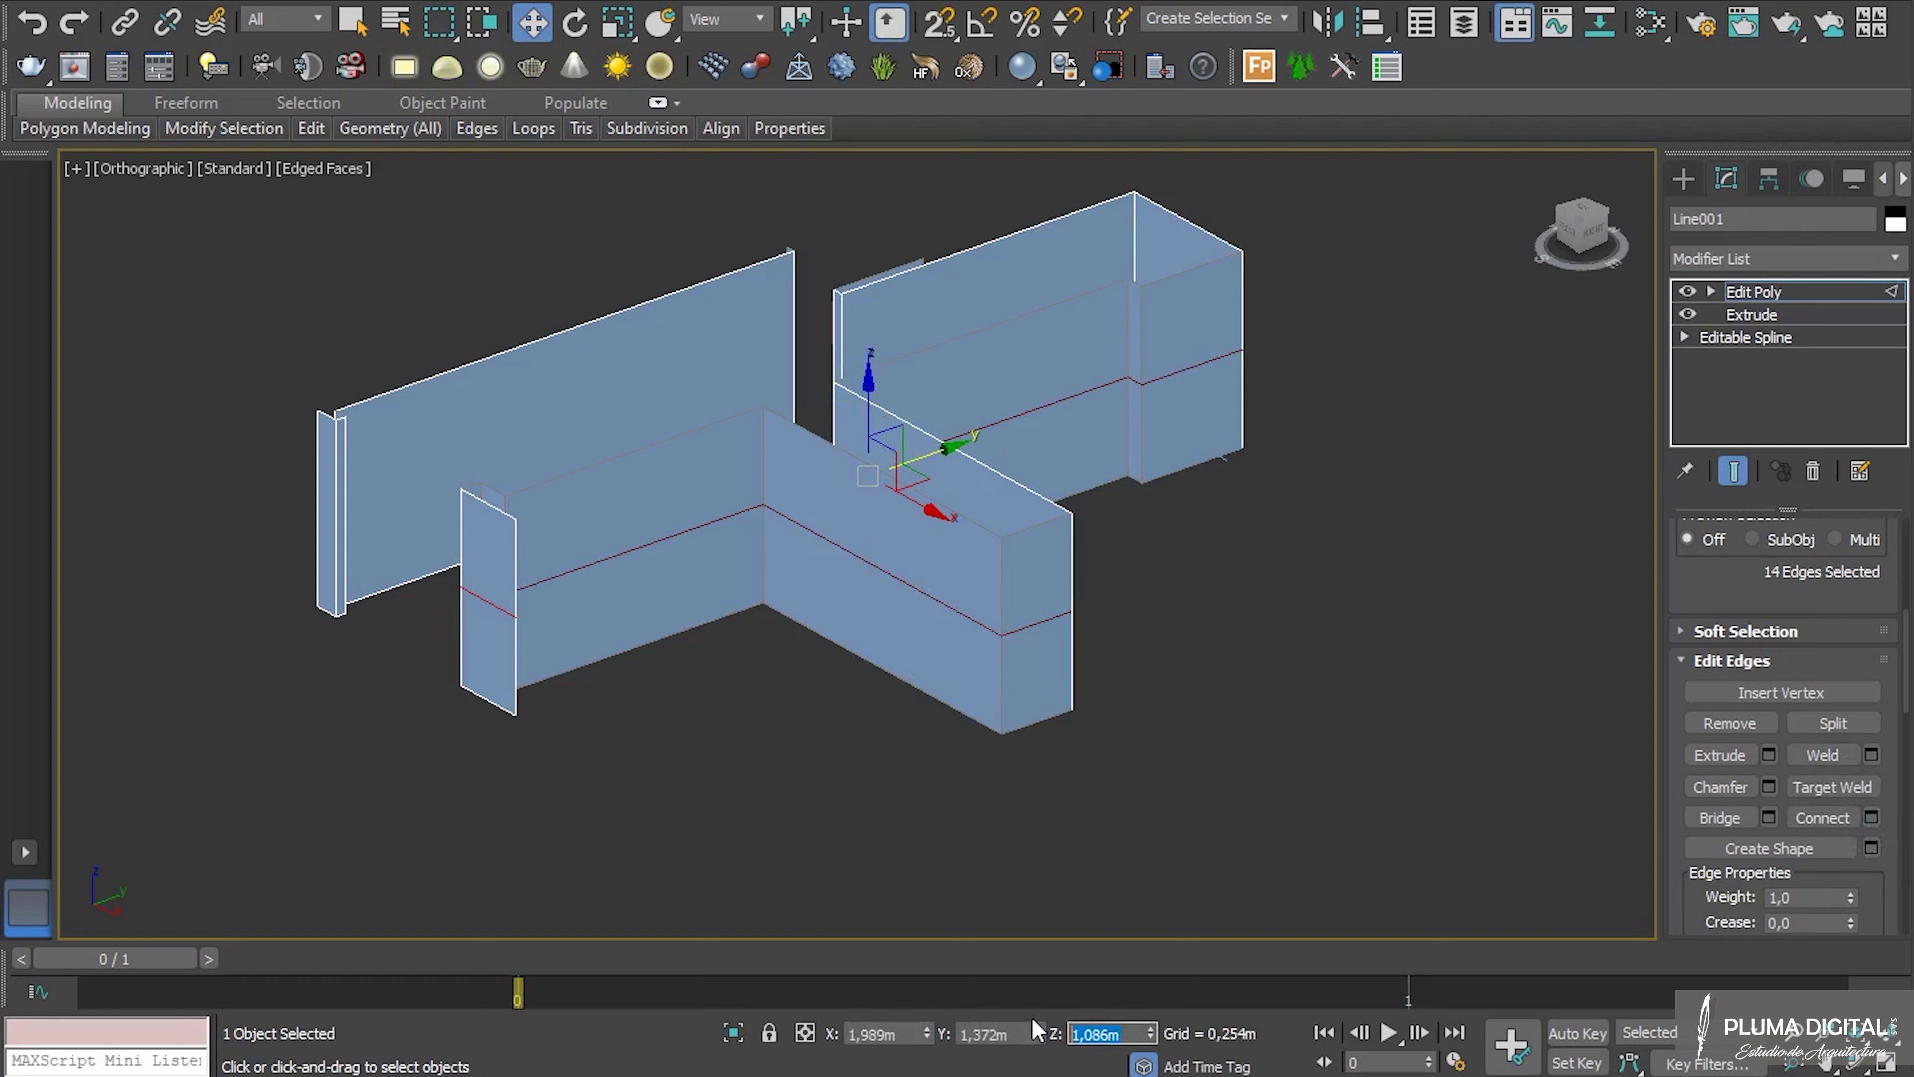
{"action": "type", "text": "1,175"}
{"action": "key", "text": "Return"}
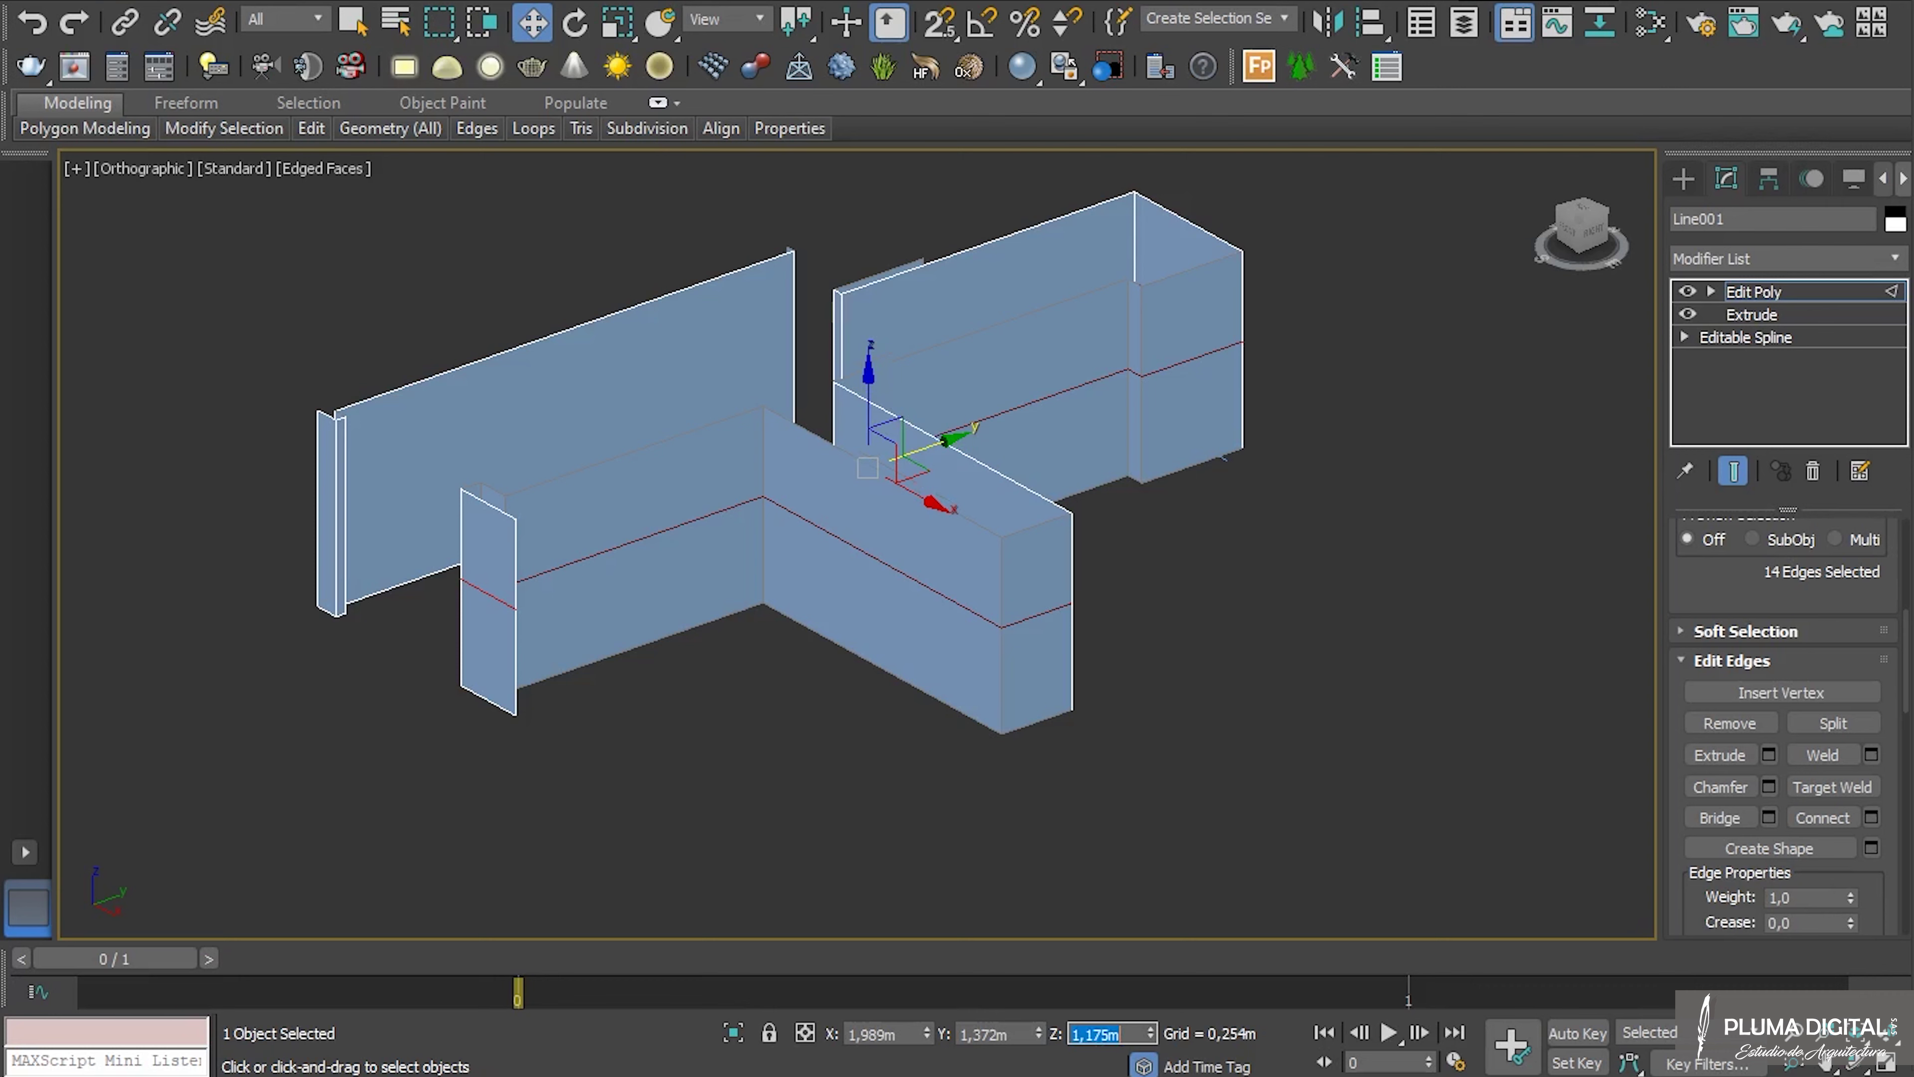
Connect the ring of horizontal edges on the far room's short outer wall with one segment.
{"action": "left_click", "coordinate": [1185, 469]}
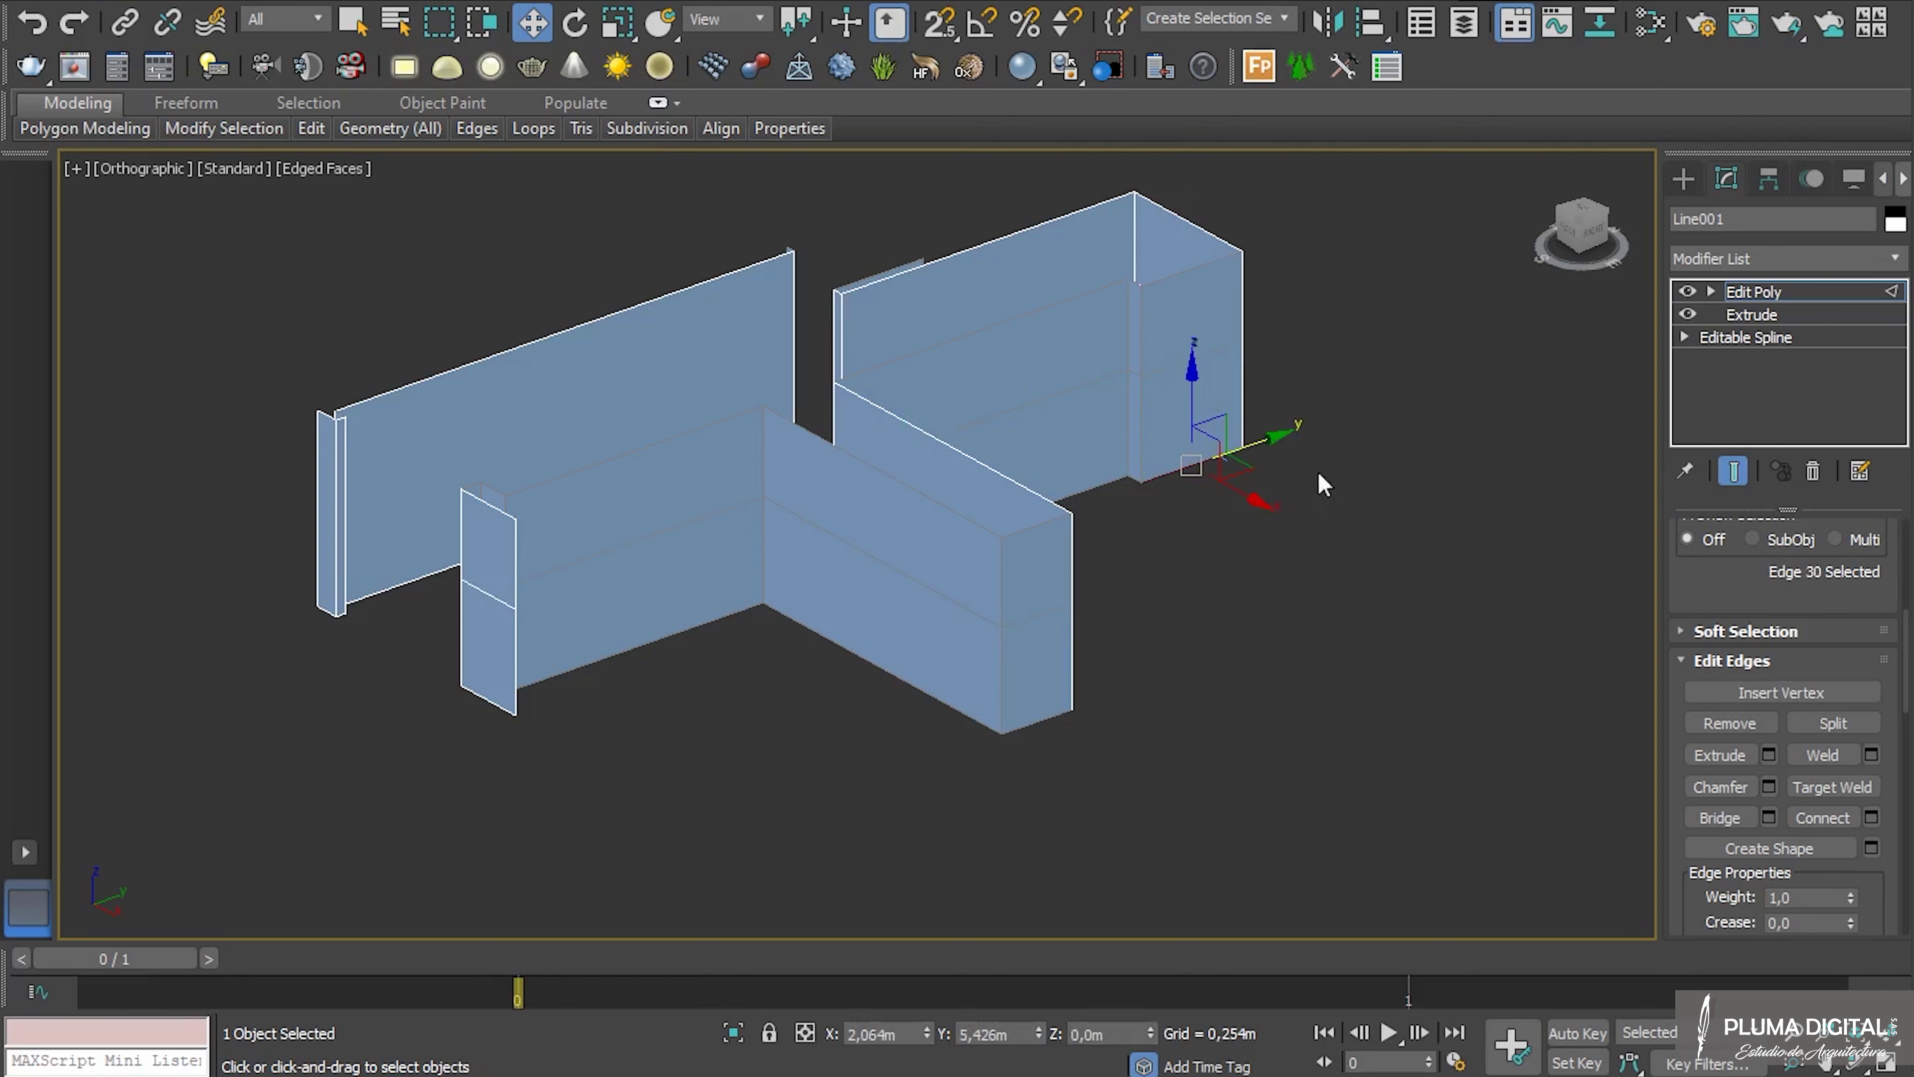
{"action": "left_click_drag", "start_coordinate": [1719, 602], "coordinate": [1730, 655]}
{"action": "left_click", "coordinate": [1726, 534]}
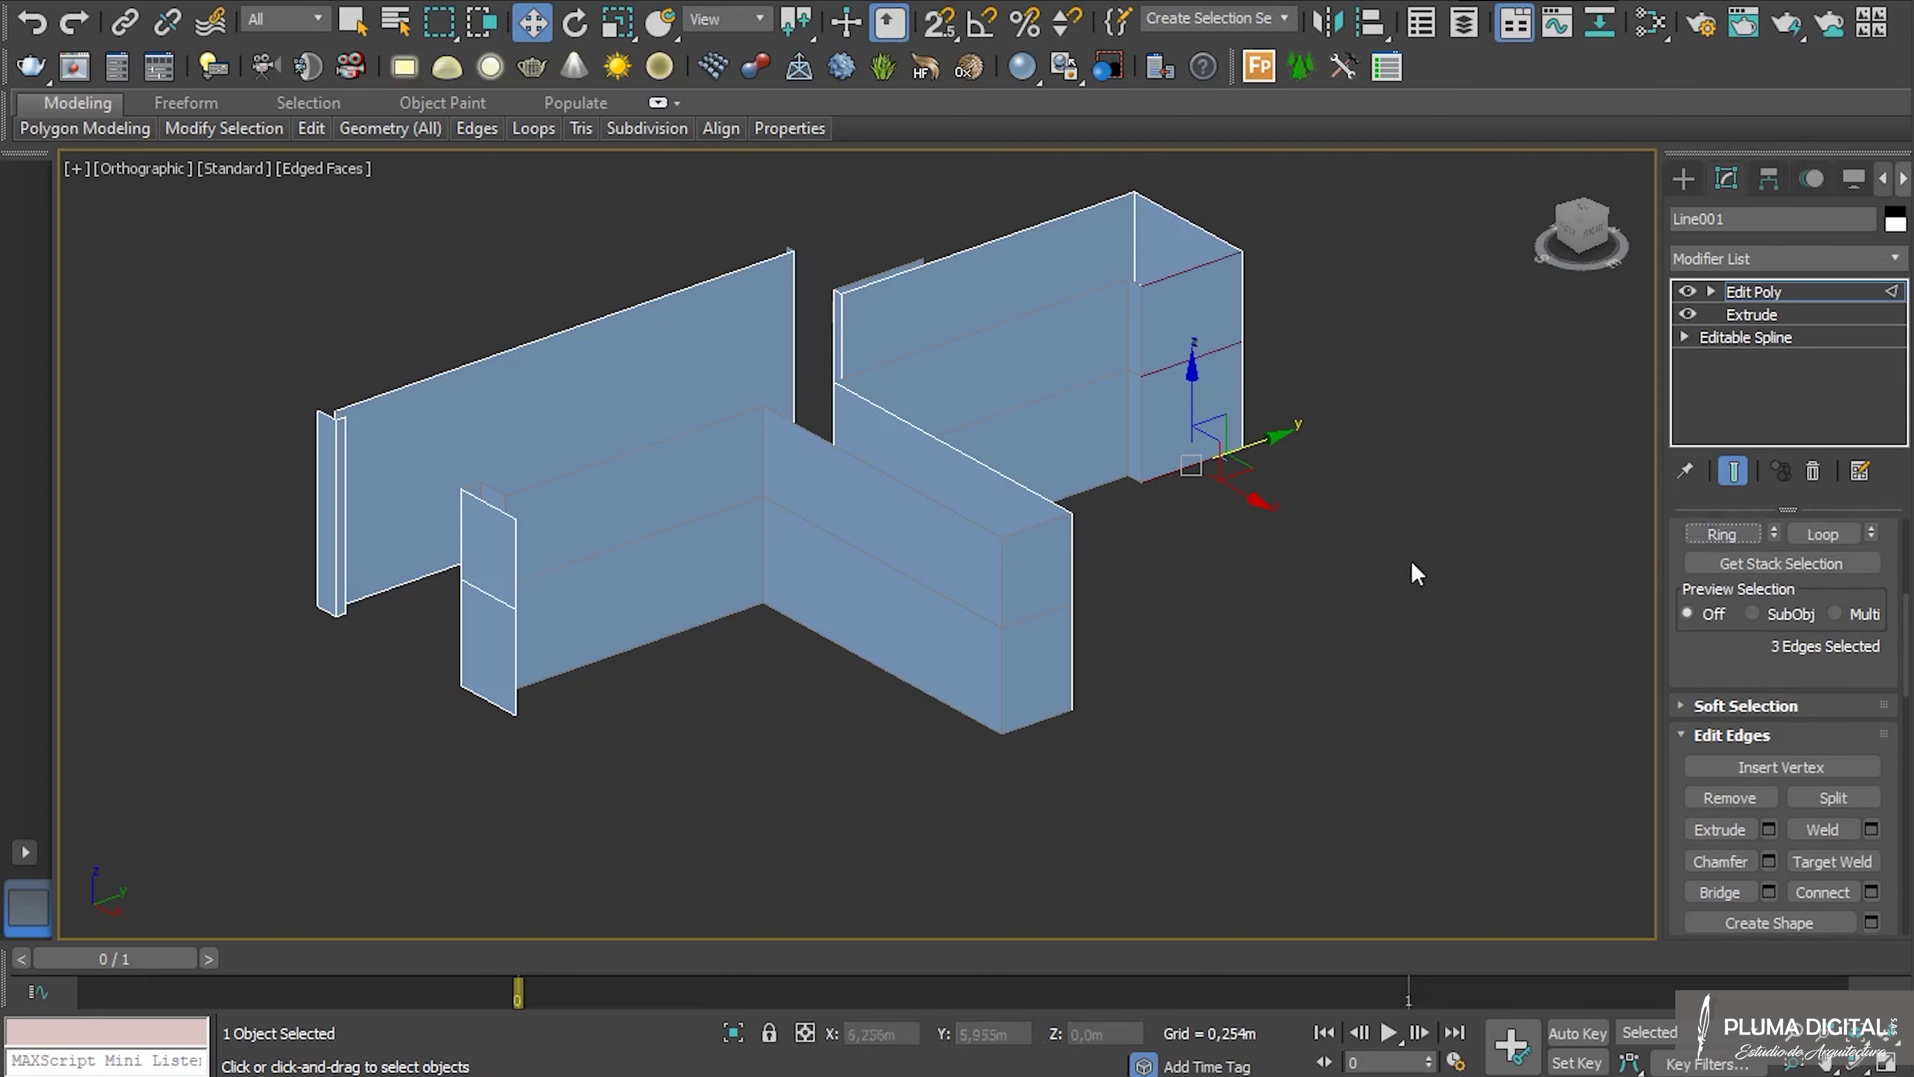
{"action": "left_click", "coordinate": [1872, 892]}
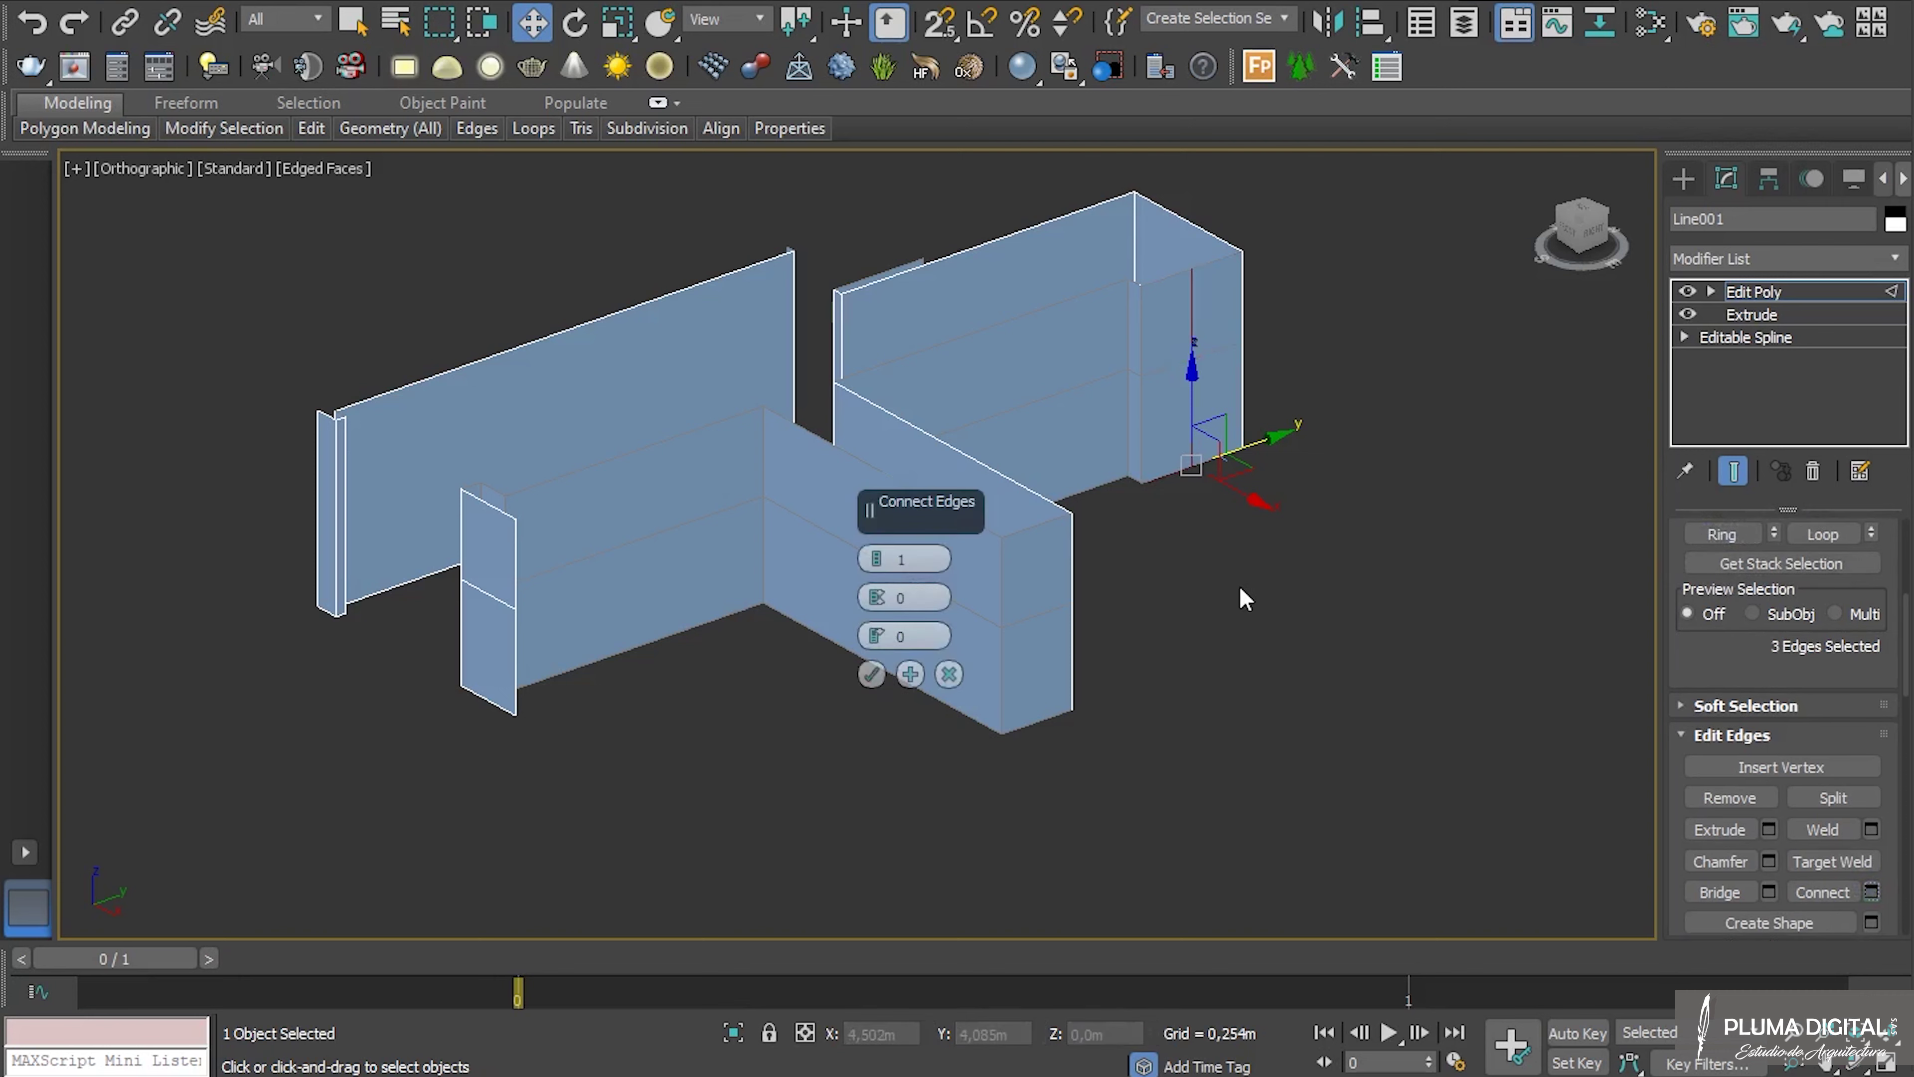
{"action": "left_click", "coordinate": [872, 674]}
In the top view with vertex snapping on, move the new vertical edges along Y to the short reference line beside the wall.
{"action": "key", "text": "t"}
{"action": "scroll", "coordinate": [1176, 573], "scroll_direction": "up", "scroll_amount": 4}
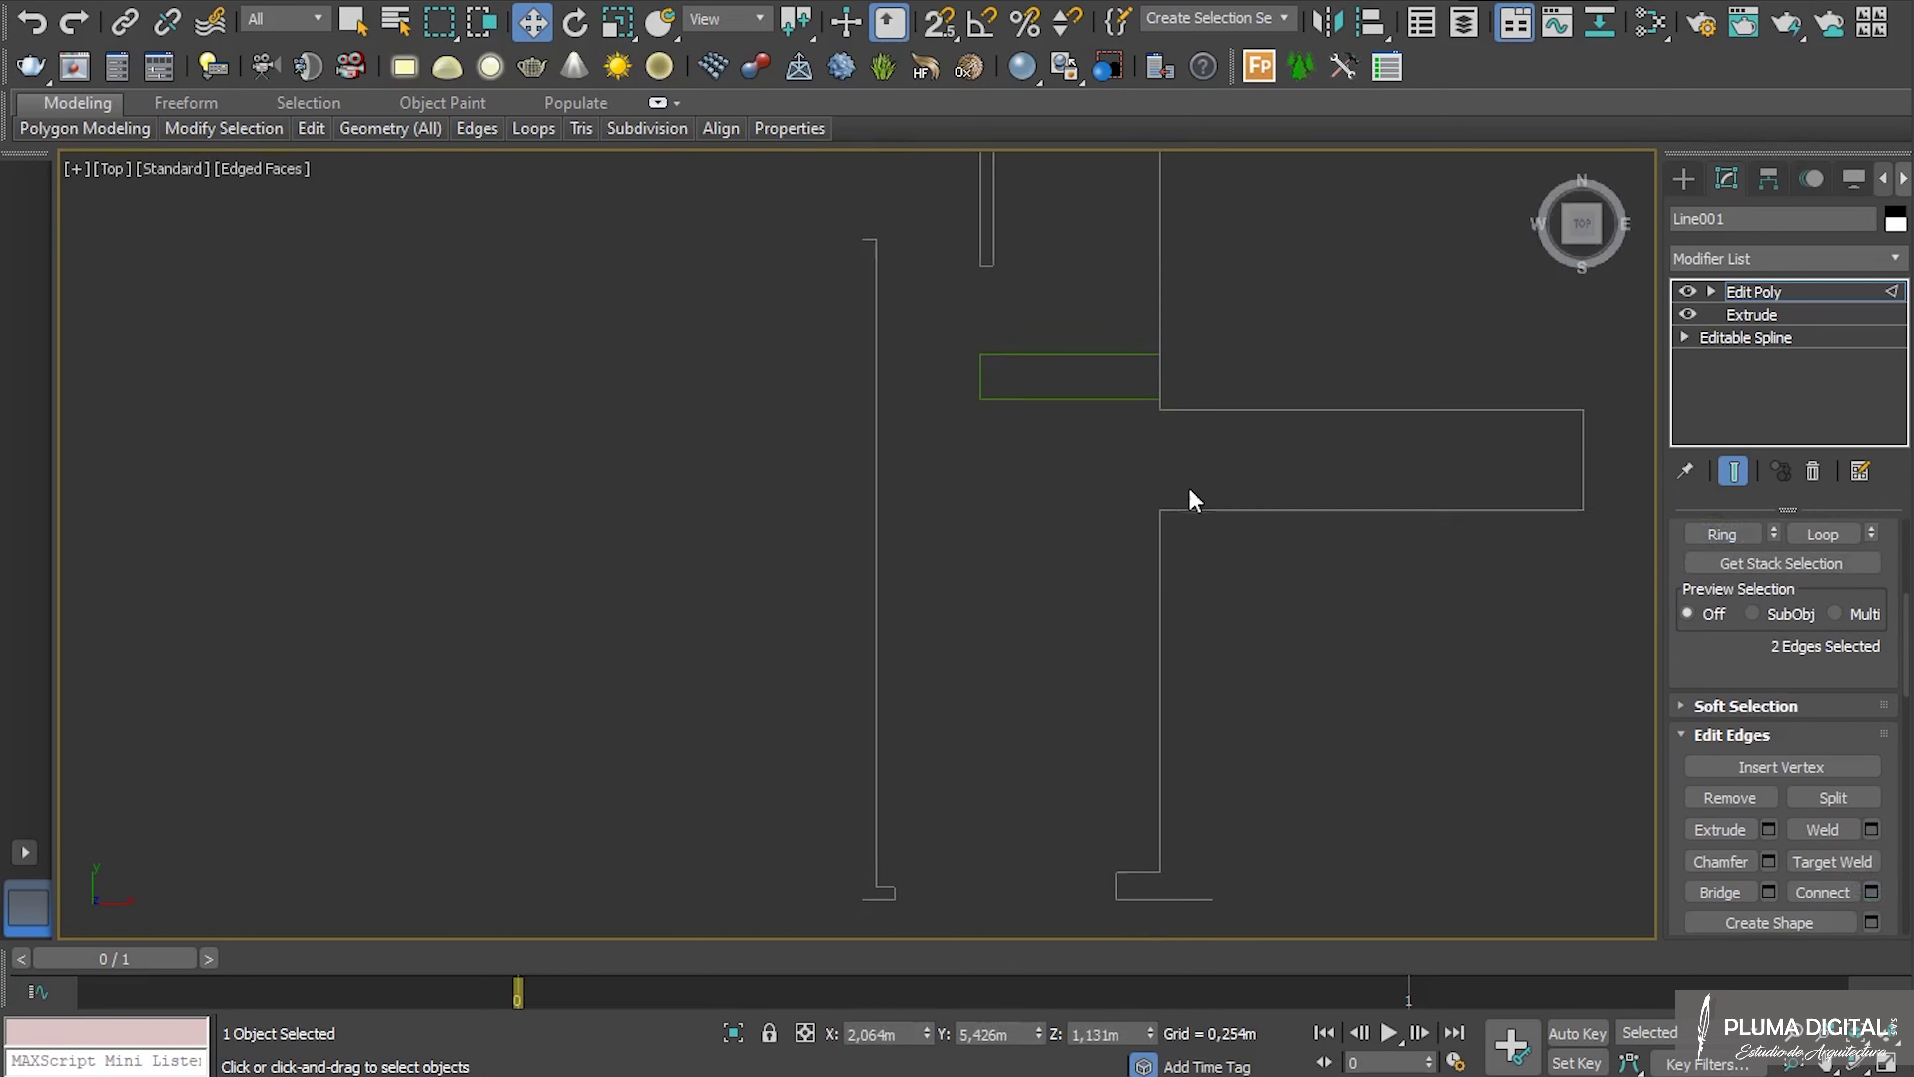
{"action": "right_click", "coordinate": [940, 23]}
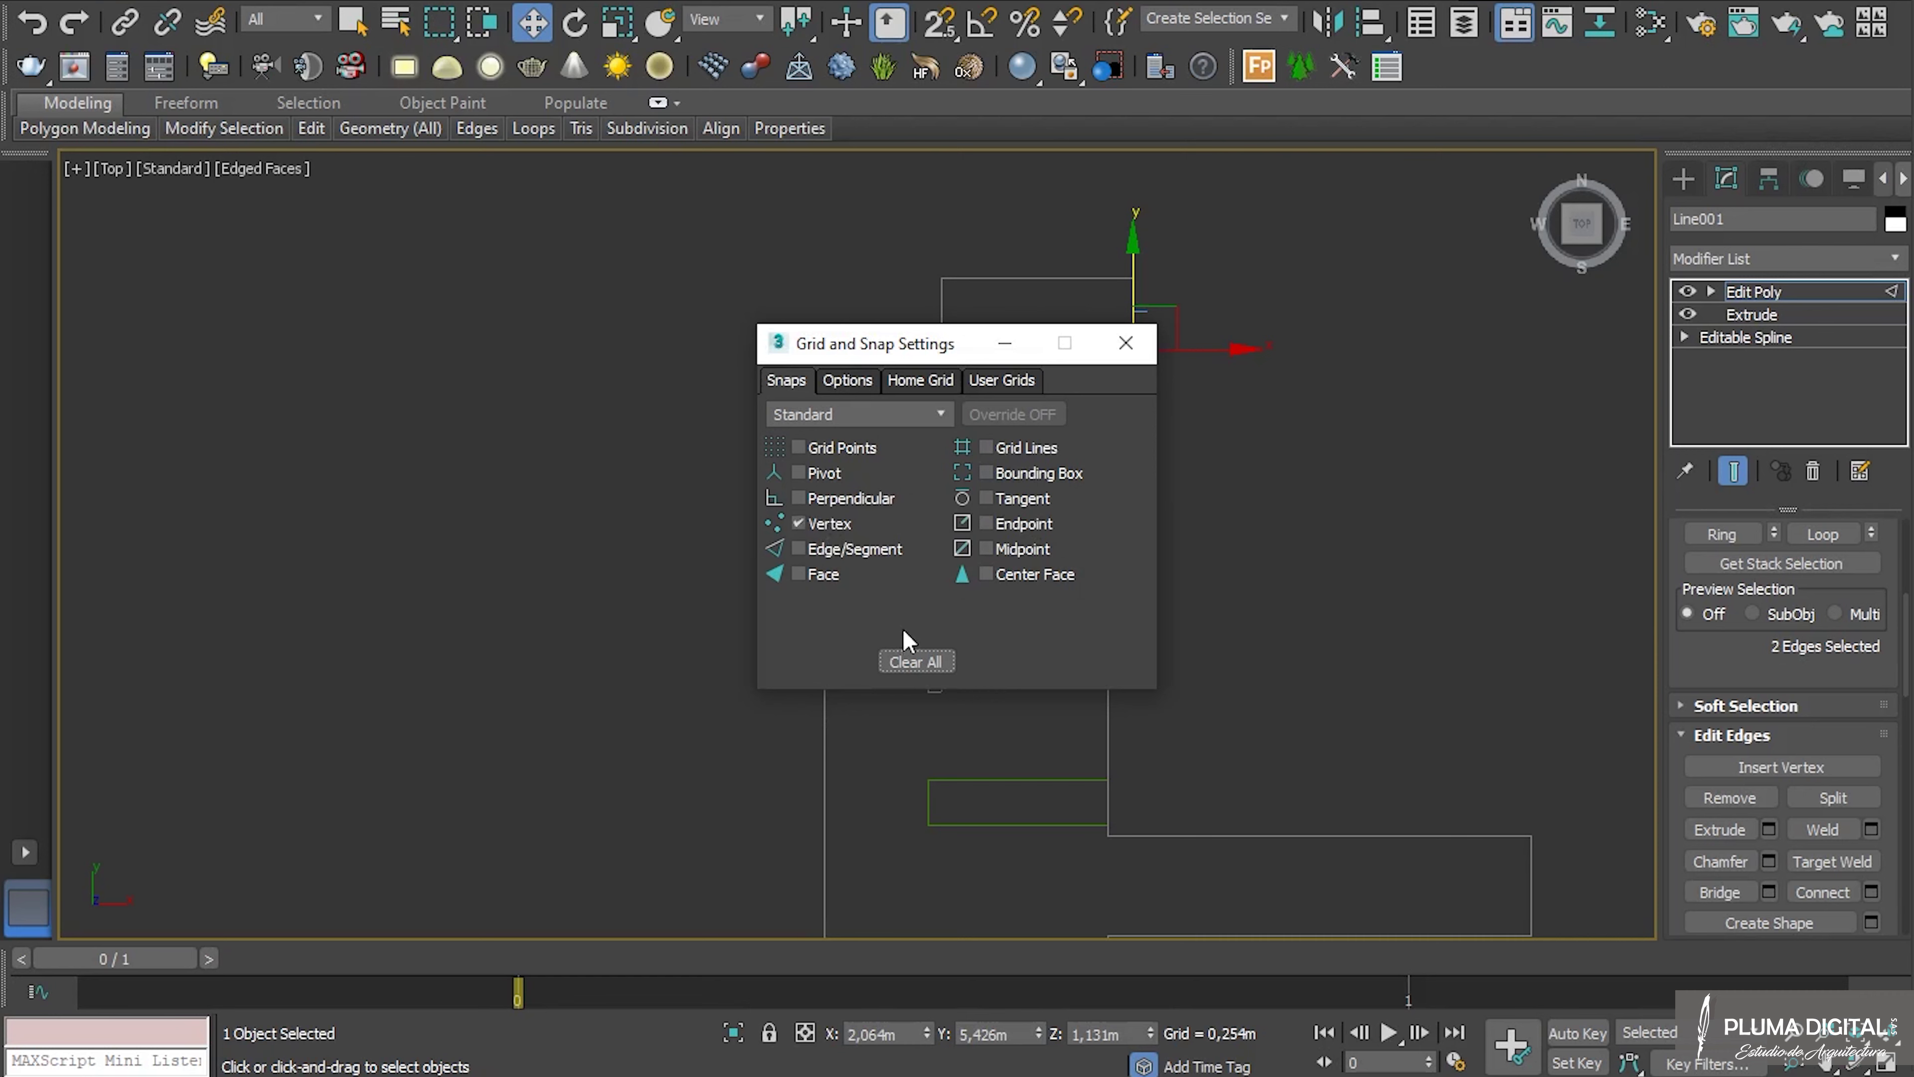
{"action": "left_click", "coordinate": [1126, 343]}
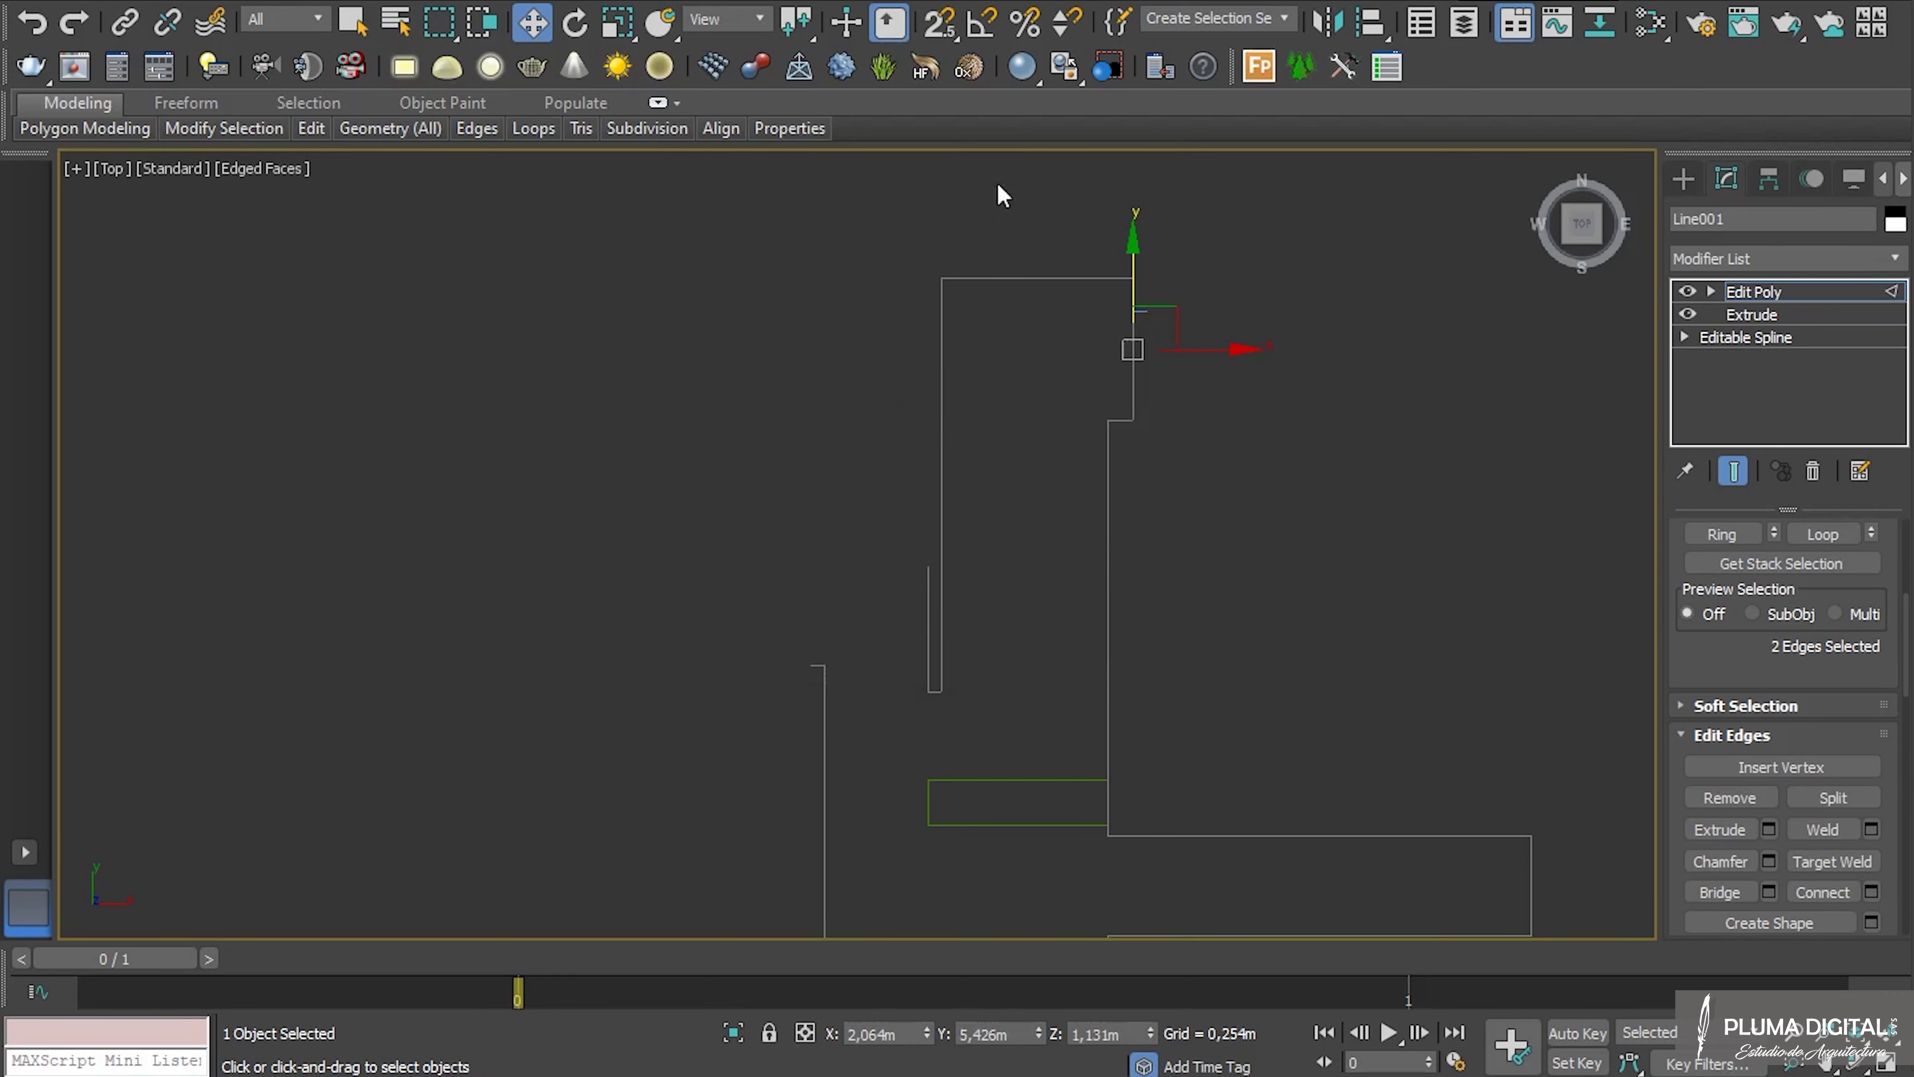
{"action": "left_click", "coordinate": [940, 22]}
{"action": "scroll", "coordinate": [1154, 282], "scroll_direction": "up", "scroll_amount": 6}
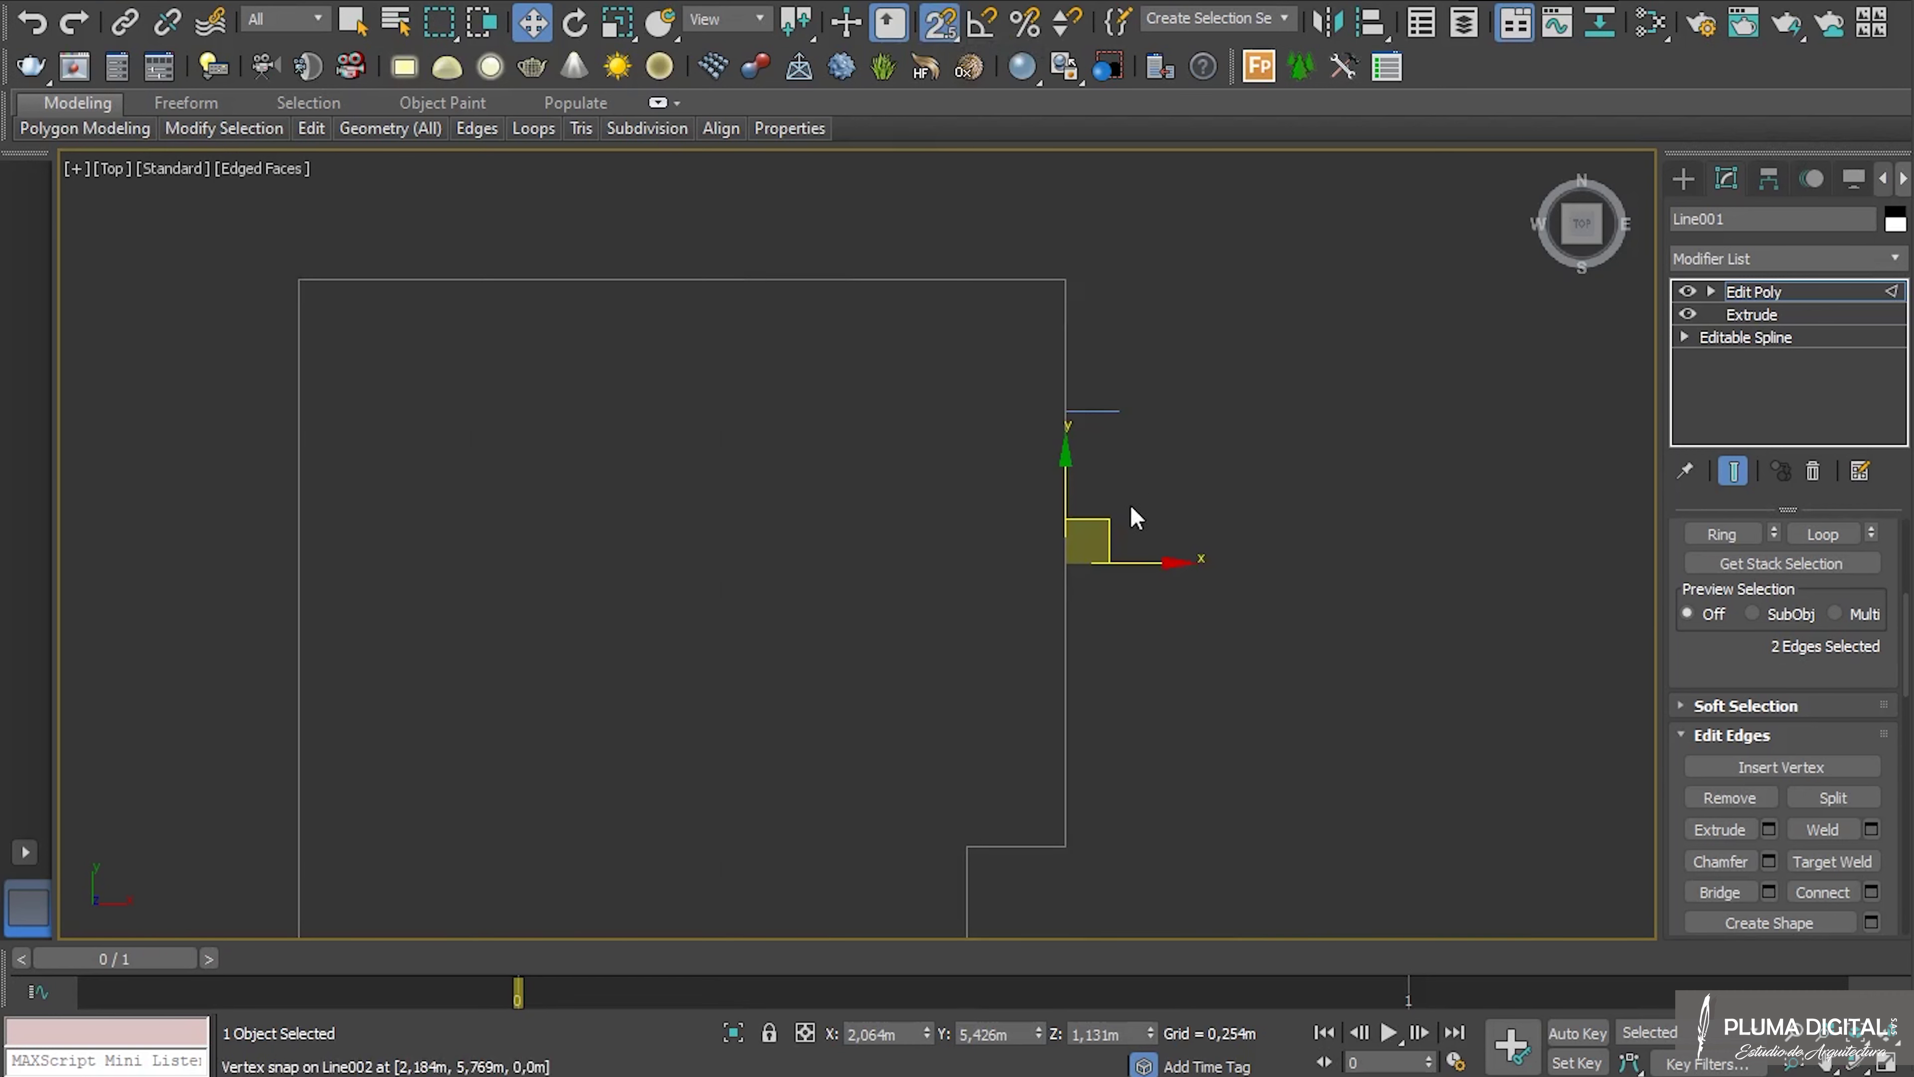
{"action": "left_click_drag", "start_coordinate": [1073, 411], "coordinate": [1073, 412]}
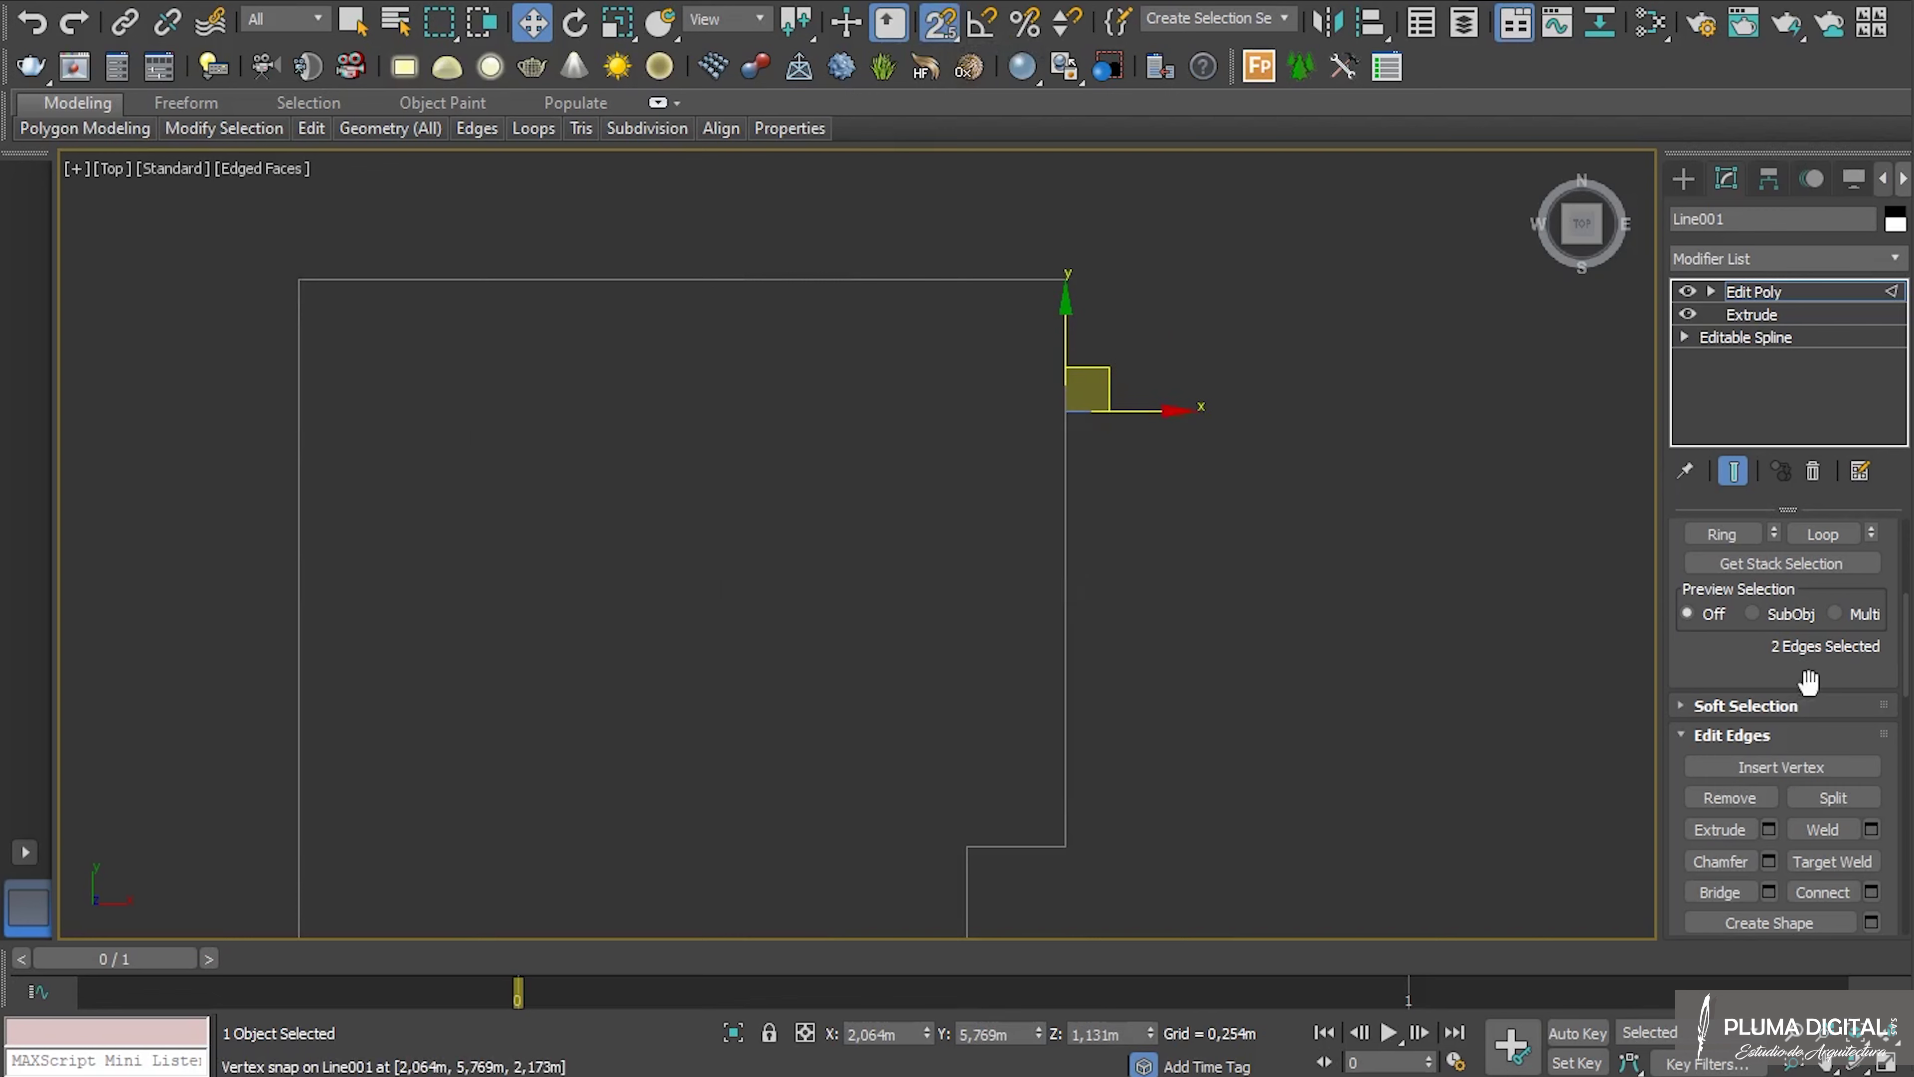
{"action": "left_click", "coordinate": [1737, 291]}
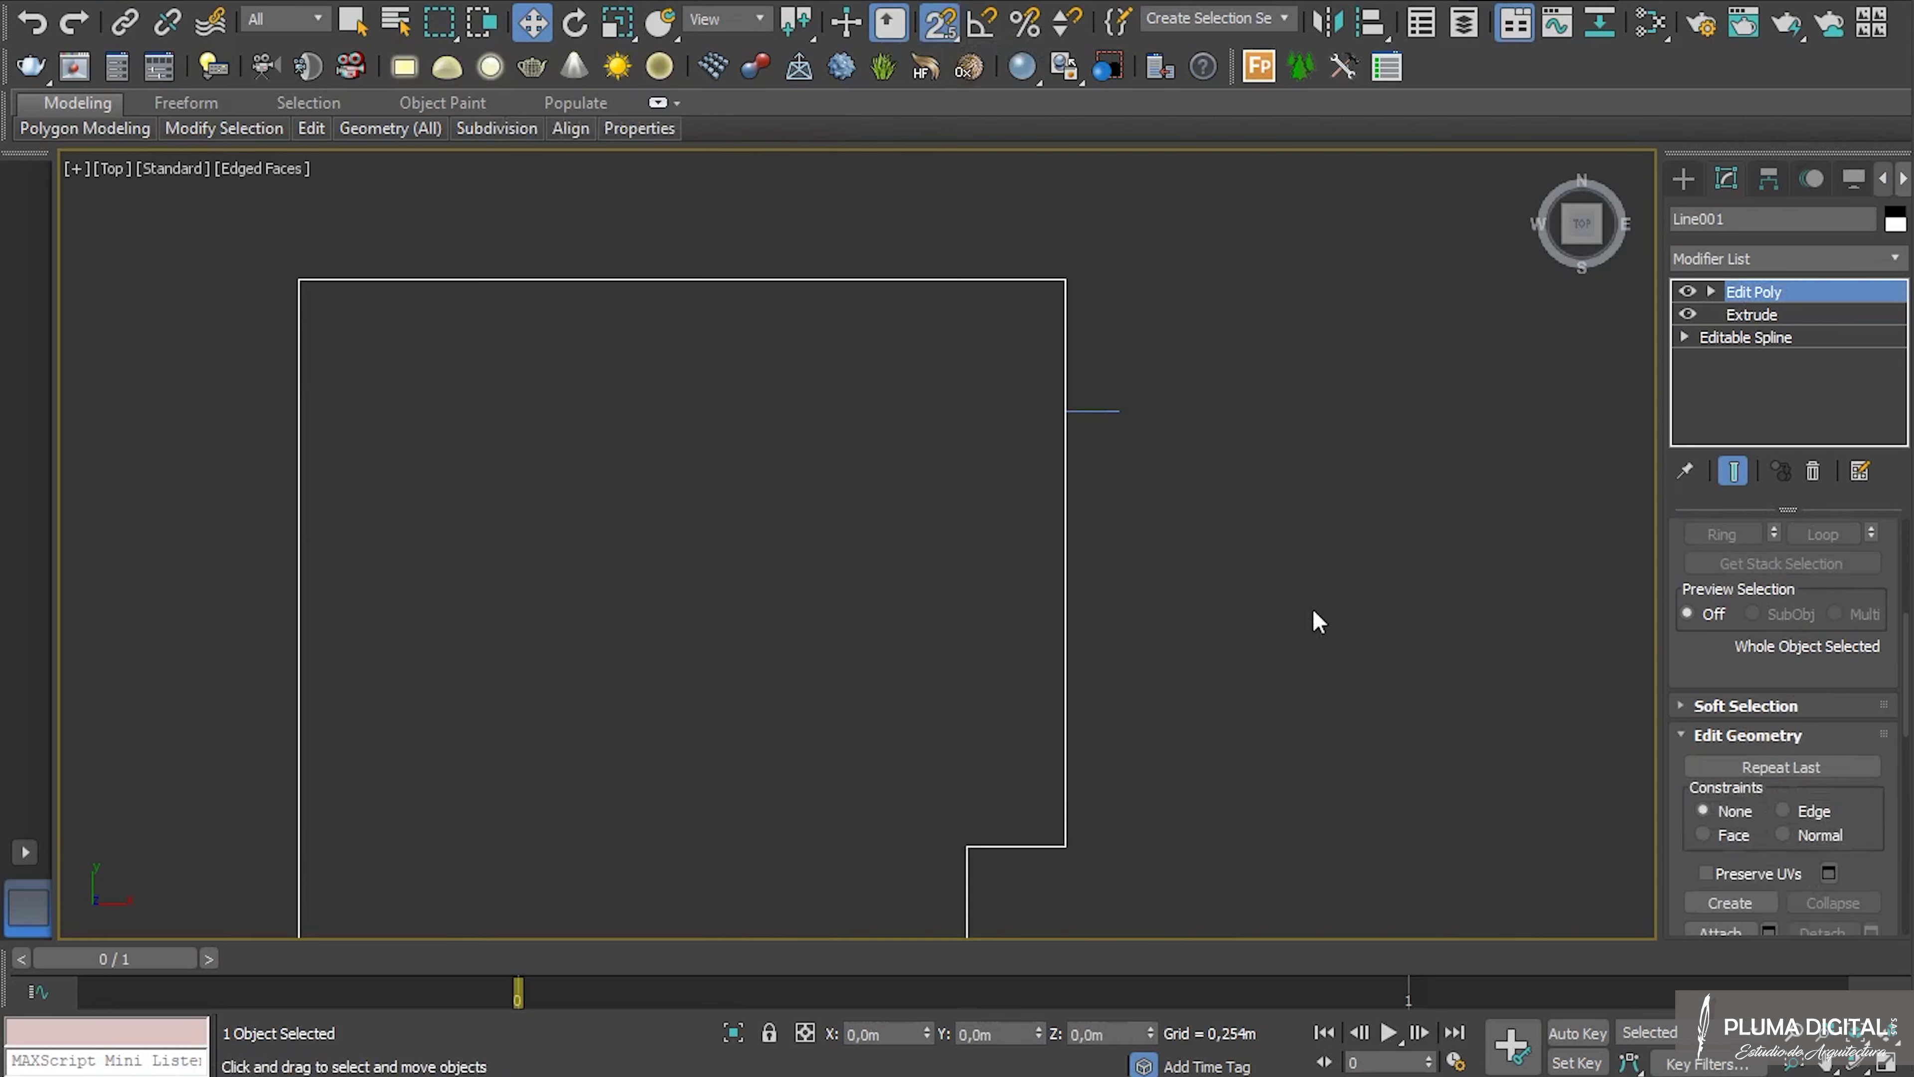
Delete the upper polygon between the wall corner and the new vertical edge to open the far room's window.
{"action": "middle_click_drag", "start_coordinate": [1196, 727], "coordinate": [1066, 590], "text": "alt"}
{"action": "key", "text": "z"}
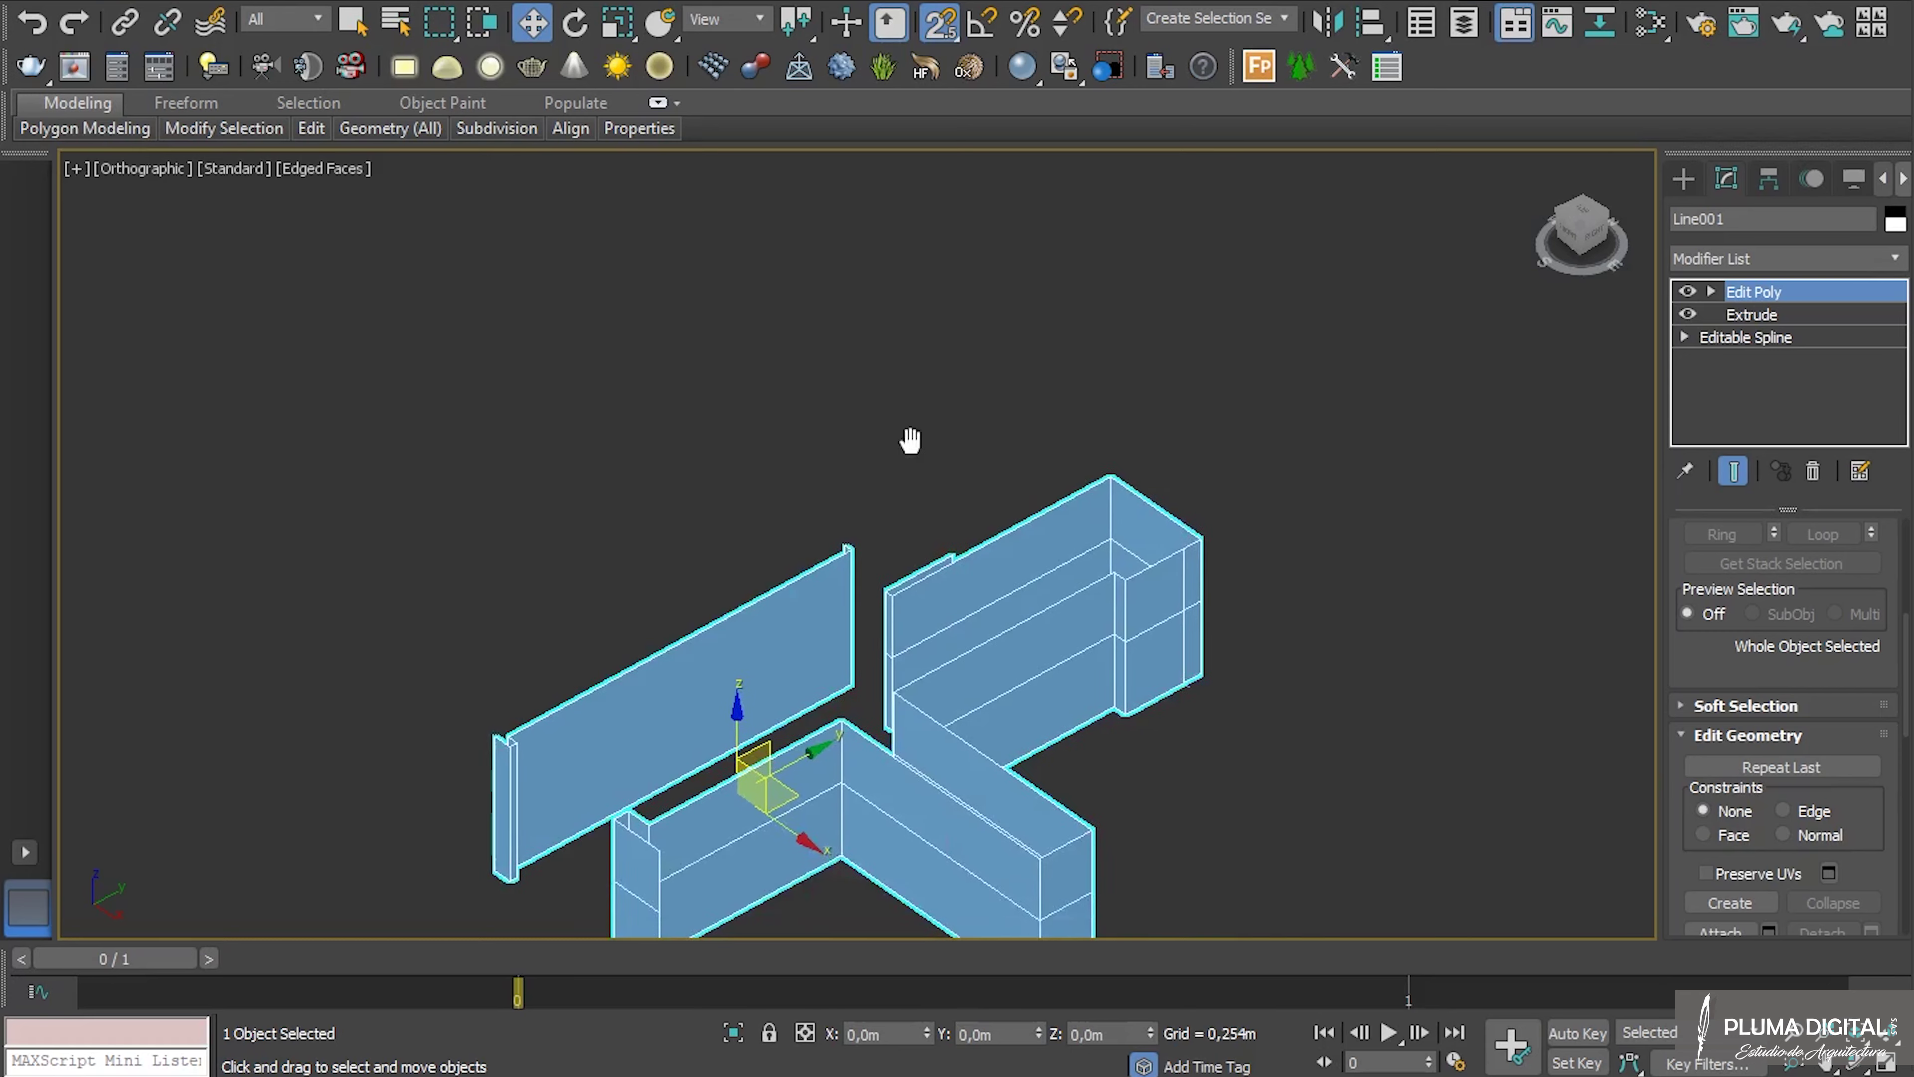
{"action": "scroll", "coordinate": [1218, 697], "scroll_direction": "up", "scroll_amount": 6}
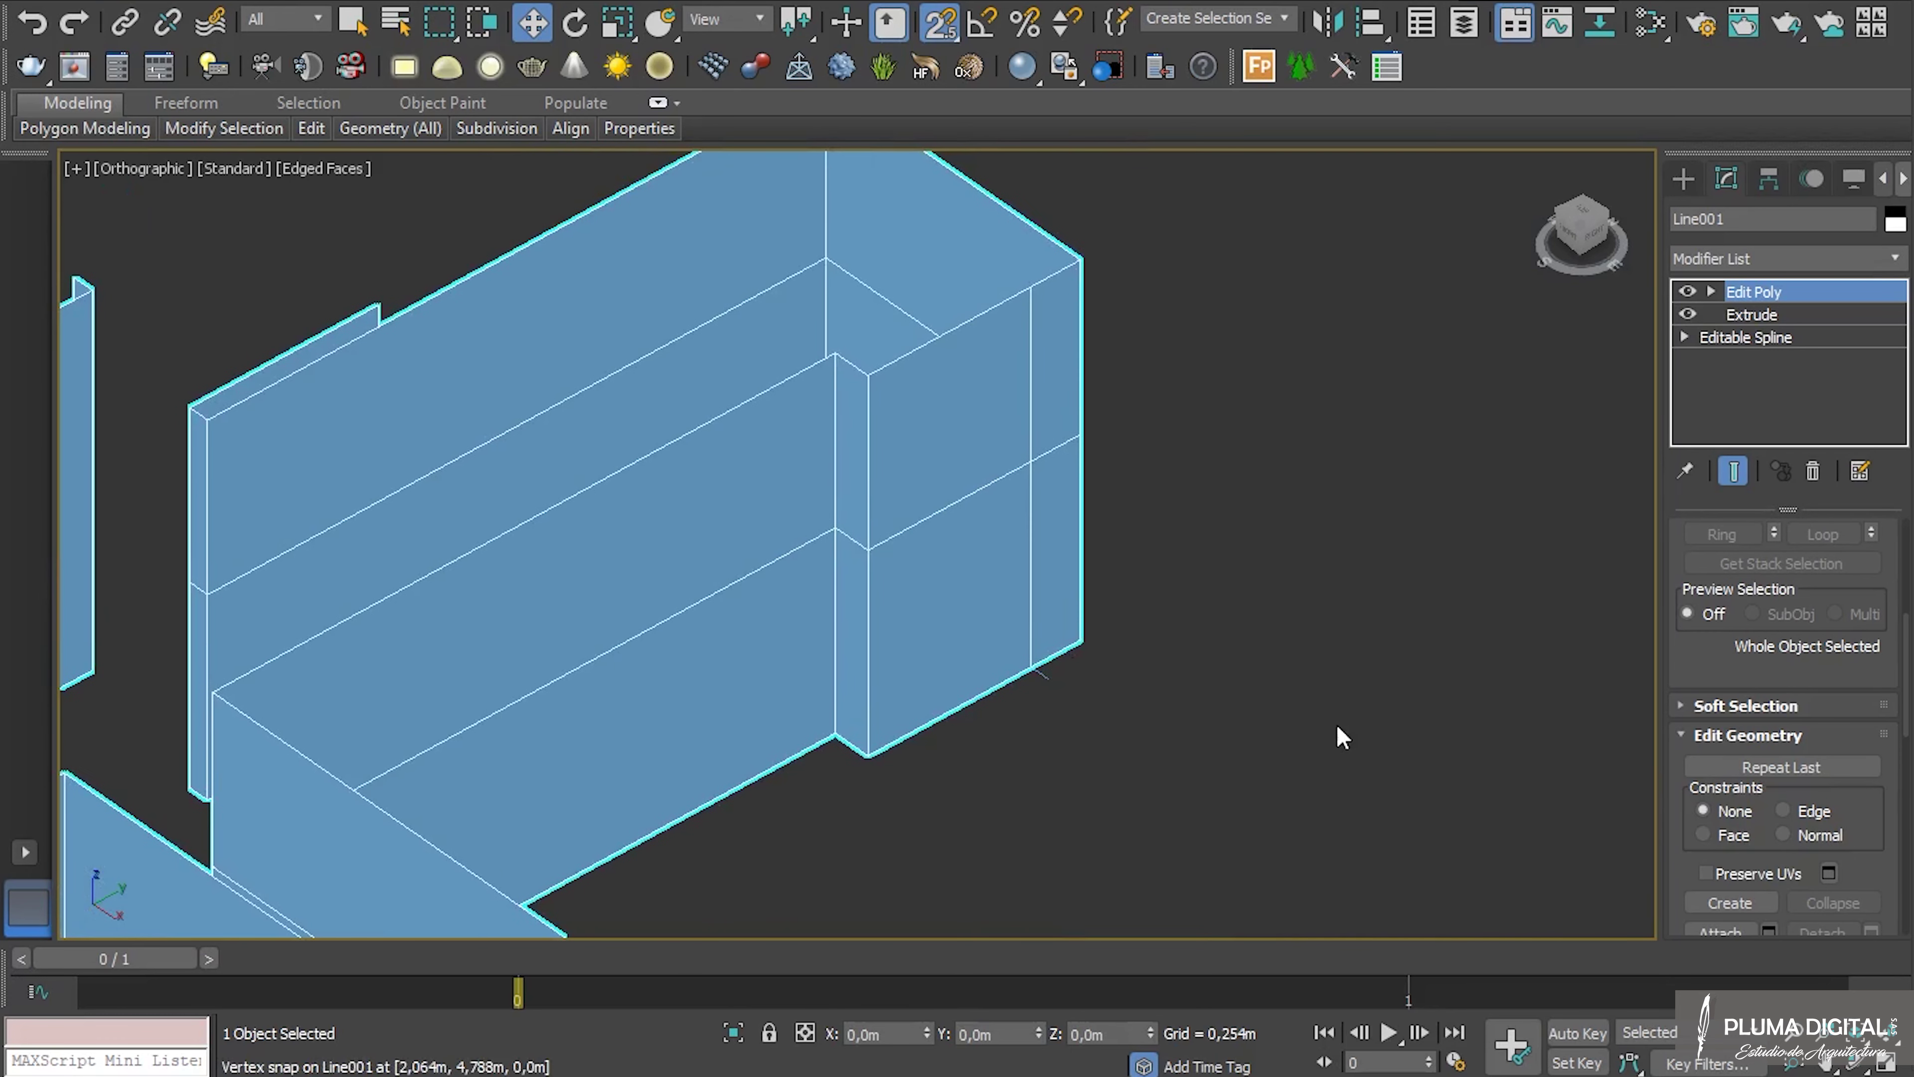
{"action": "key", "text": "4"}
{"action": "left_click", "coordinate": [982, 457]}
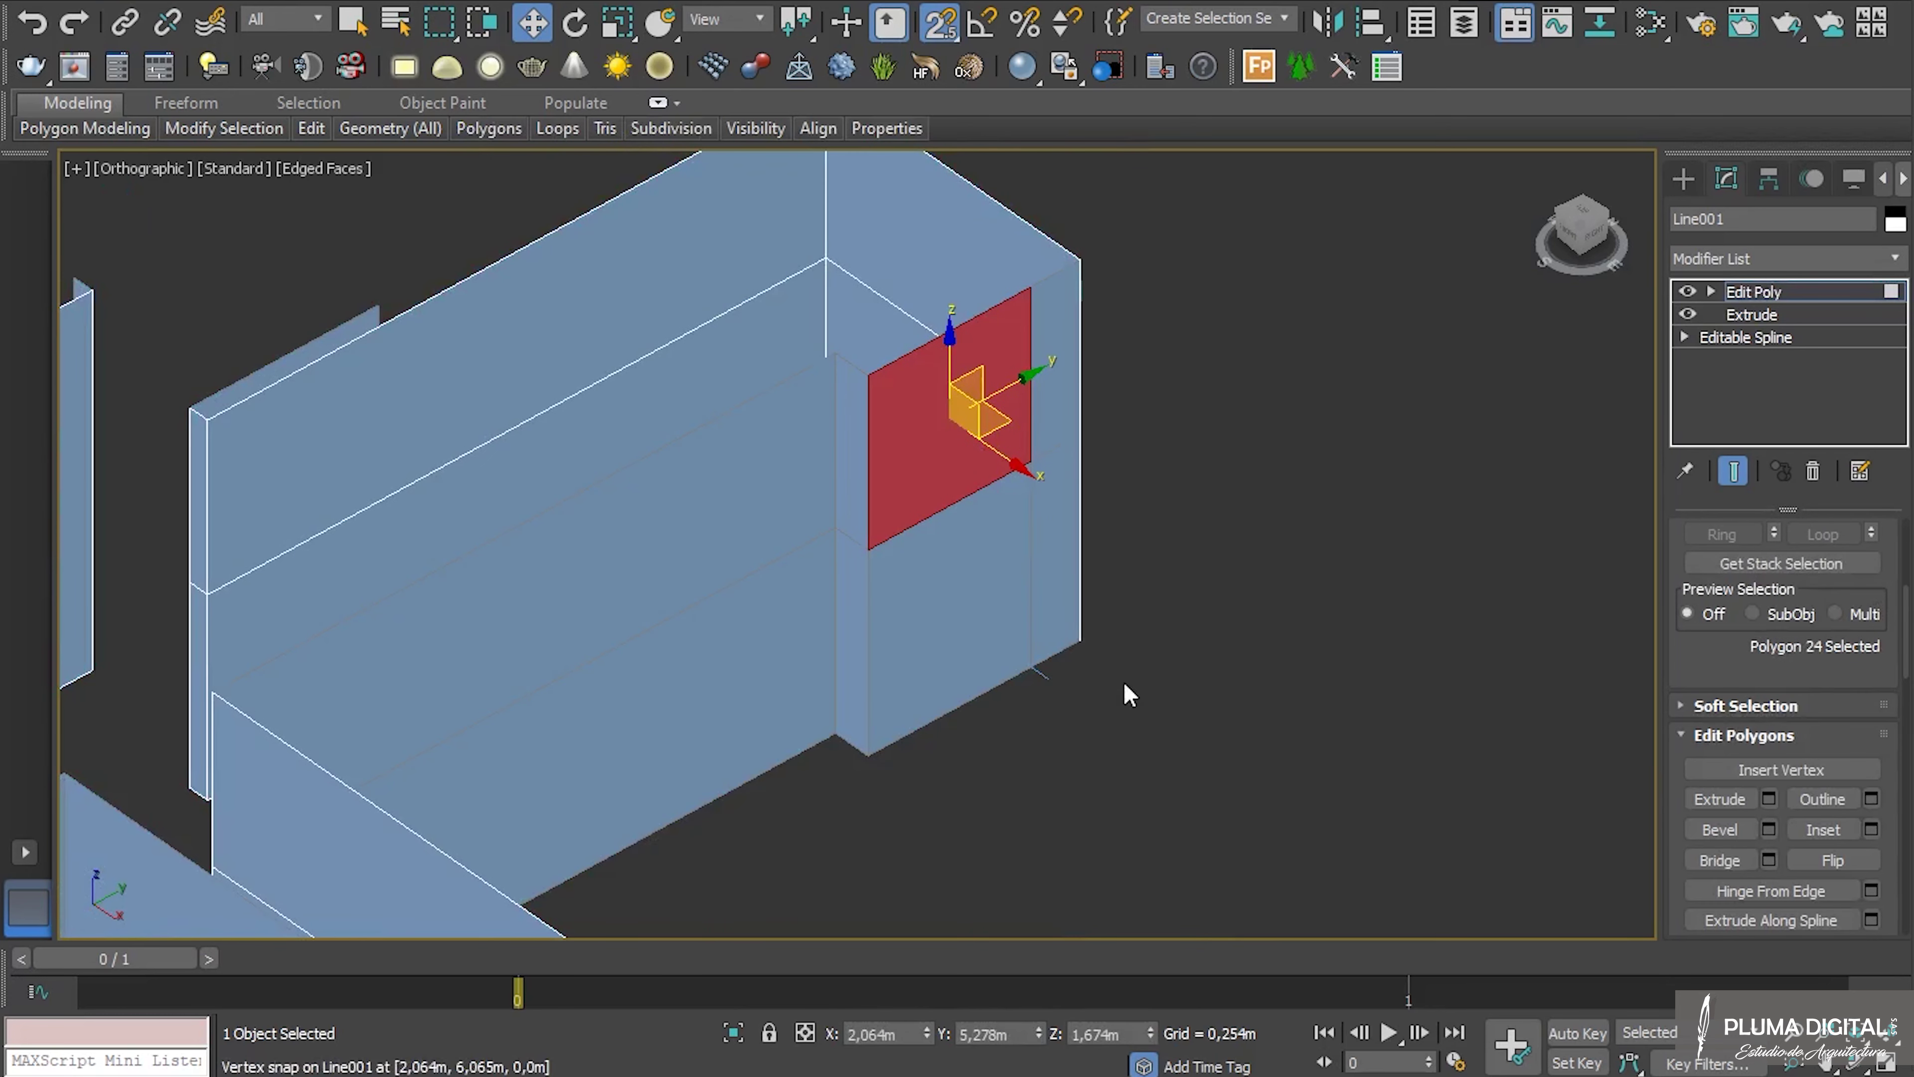
{"action": "key", "text": "Delete"}
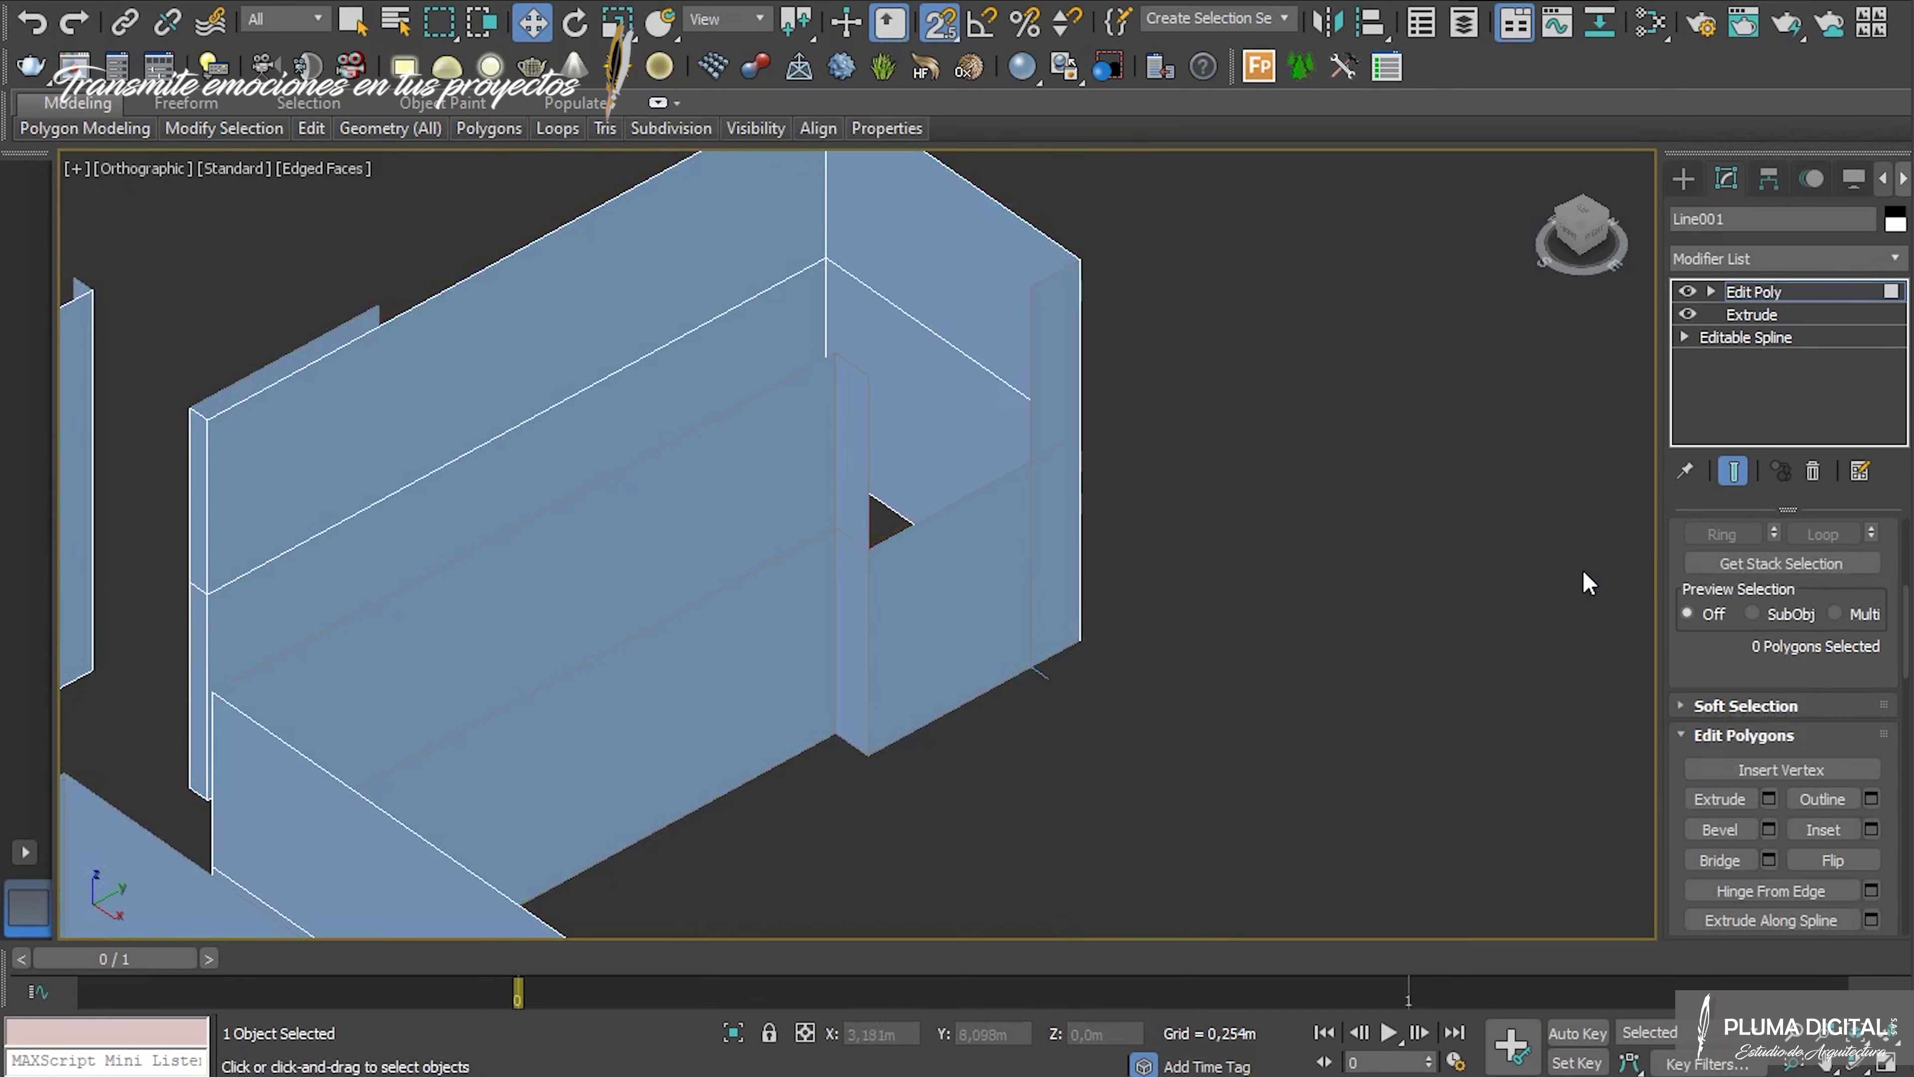
Extend the window opening's two side edges and sill edge outward about 0.12 m along X, with snapping off, to form the reveal.
{"action": "key", "text": "2"}
{"action": "left_click", "coordinate": [863, 428]}
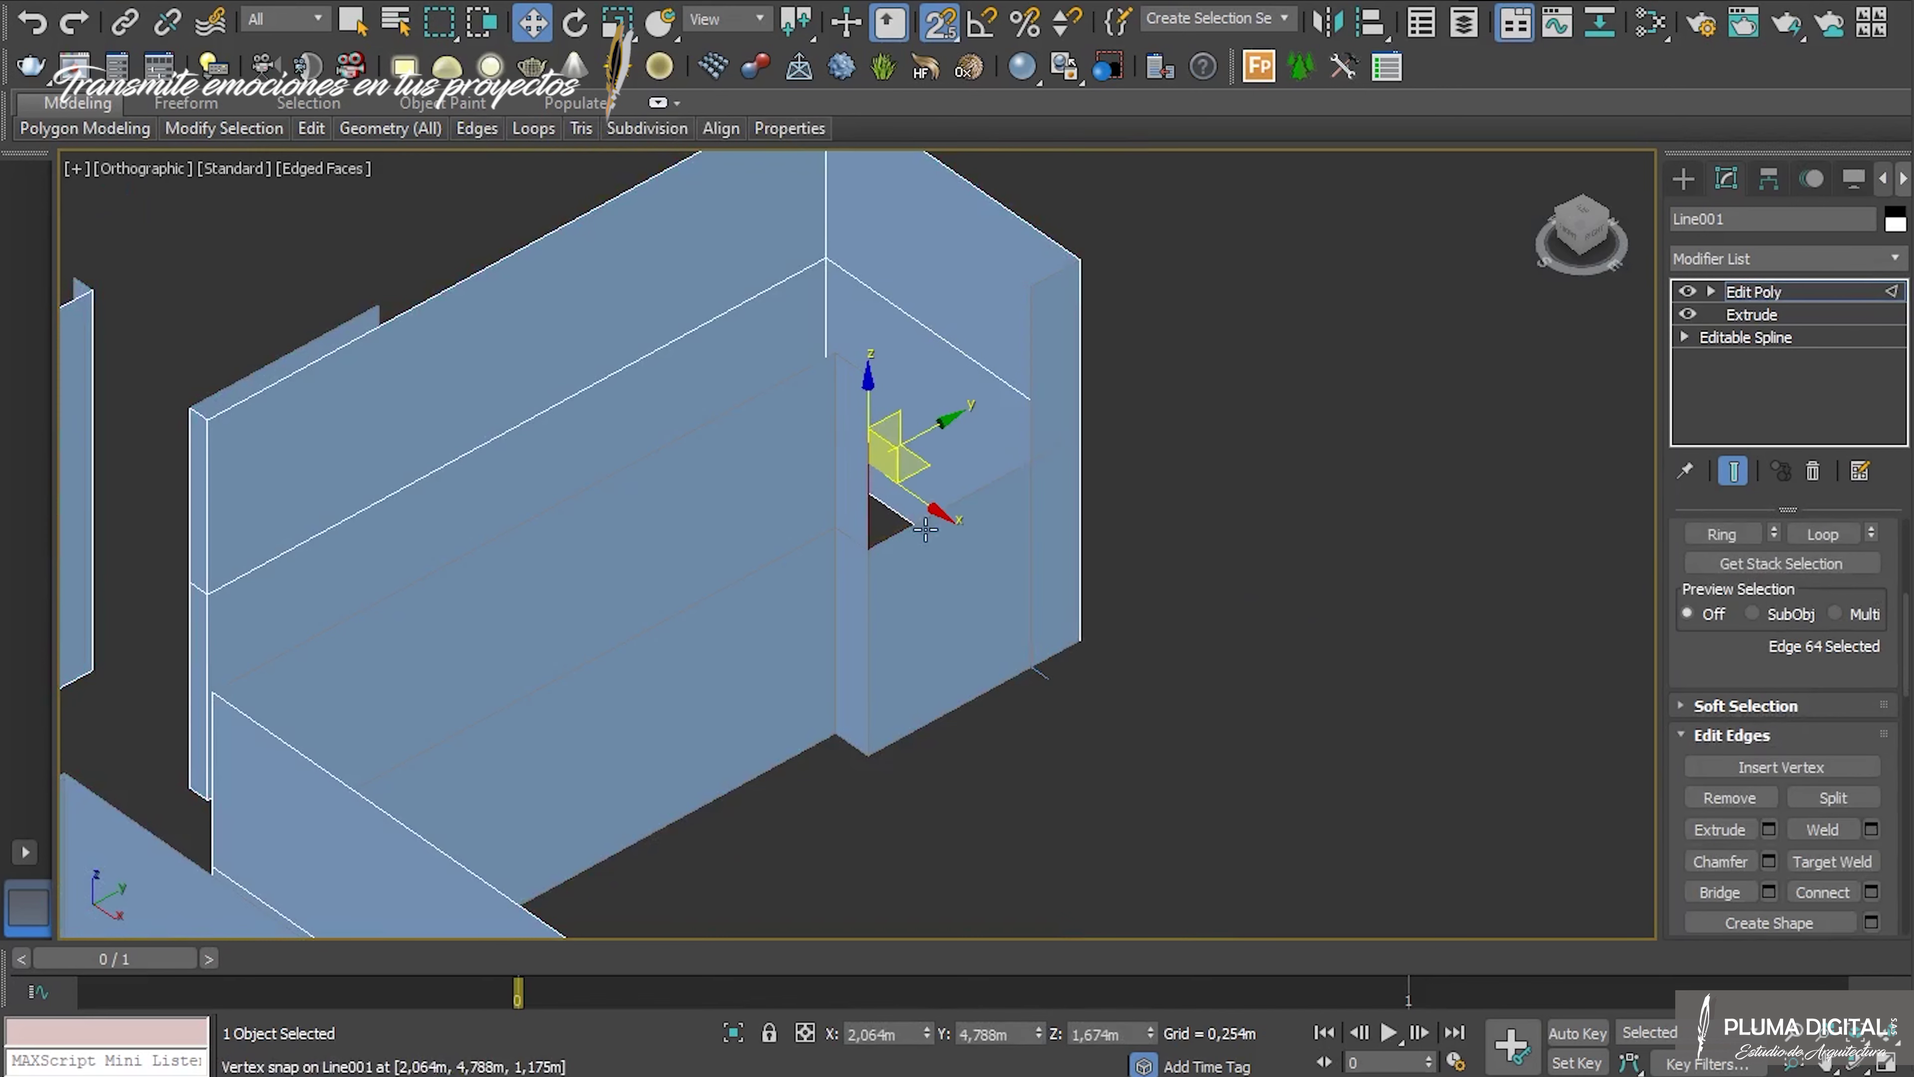
{"action": "left_click", "coordinate": [962, 498], "text": "ctrl"}
{"action": "left_click", "coordinate": [1031, 453], "text": "ctrl"}
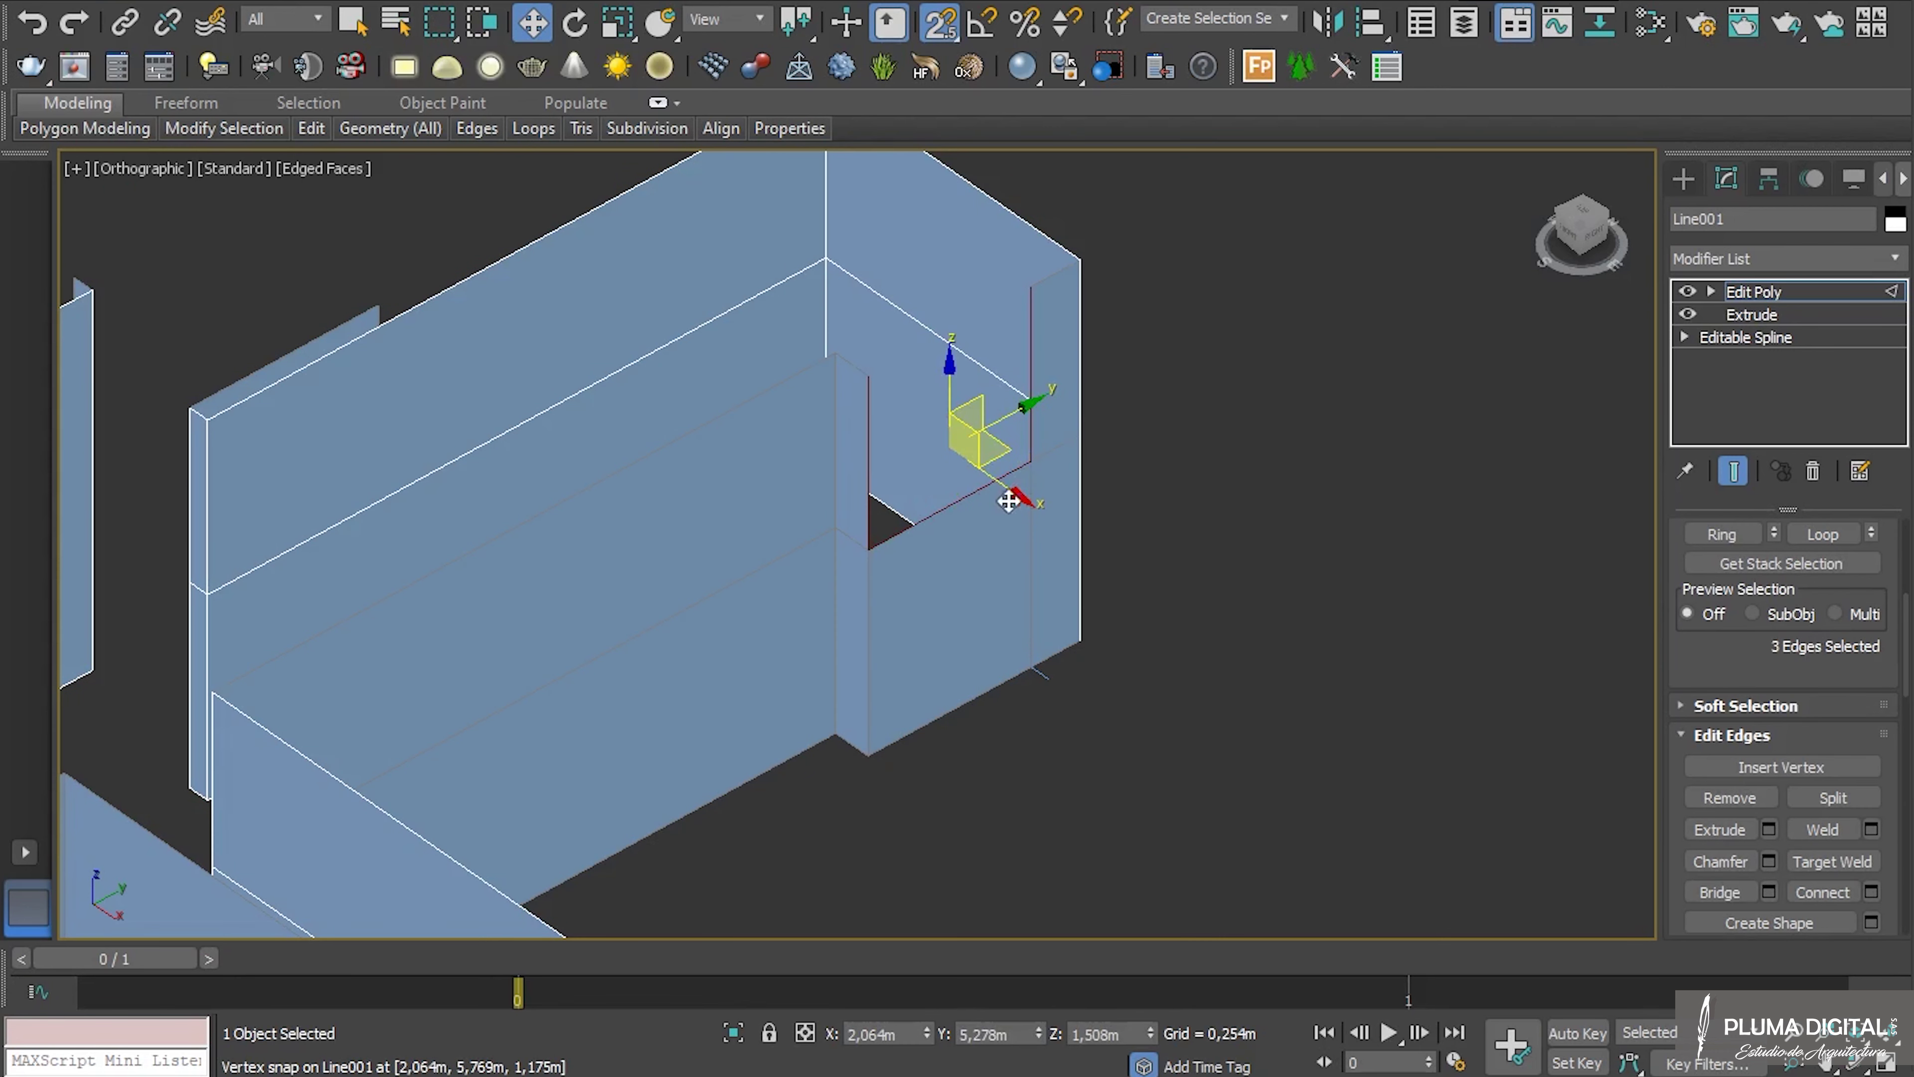
{"action": "mouse_move", "coordinate": [1012, 497]}
{"action": "left_mouse_down", "text": "shift"}
{"action": "mouse_move", "coordinate": [1066, 643]}
{"action": "mouse_move", "coordinate": [1130, 319]}
{"action": "left_mouse_up", "text": "shift"}
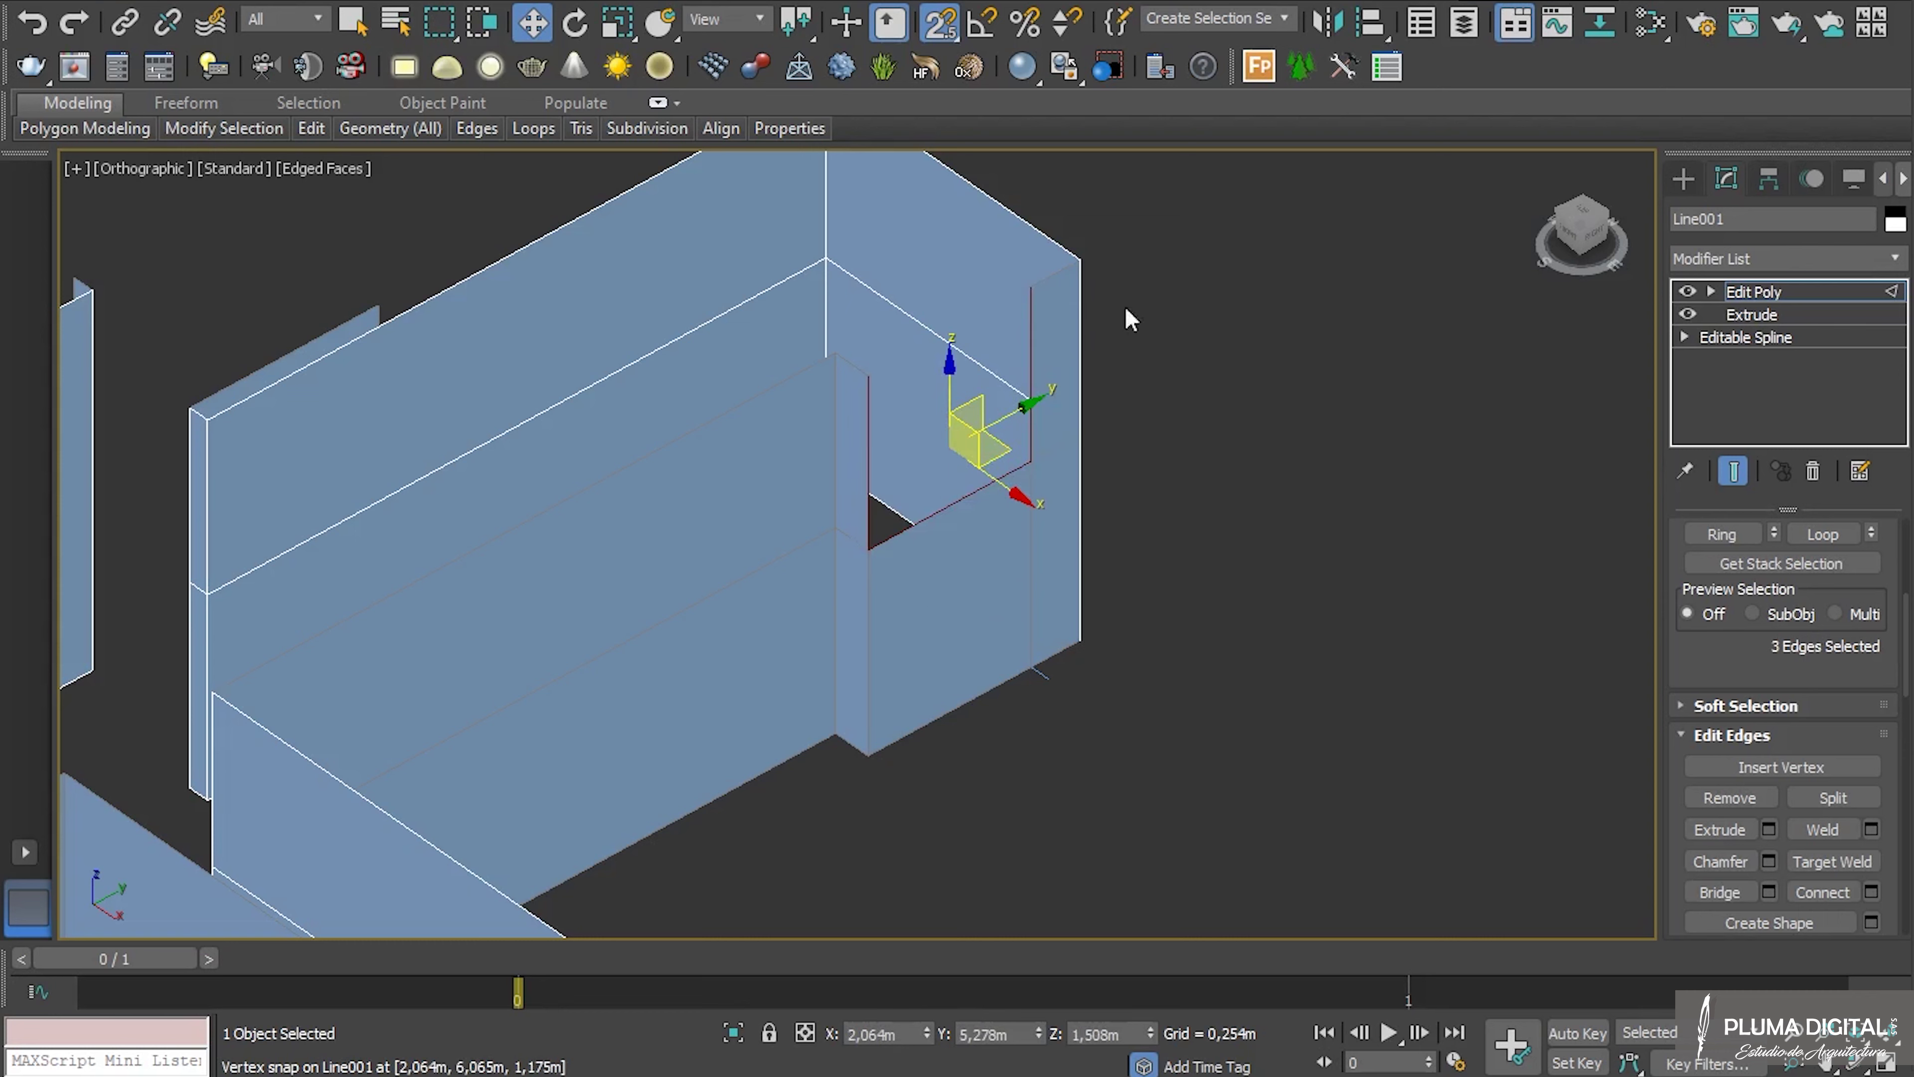
{"action": "left_click", "coordinate": [948, 27]}
{"action": "left_click_drag", "start_coordinate": [1009, 494], "coordinate": [1027, 505], "text": "shift"}
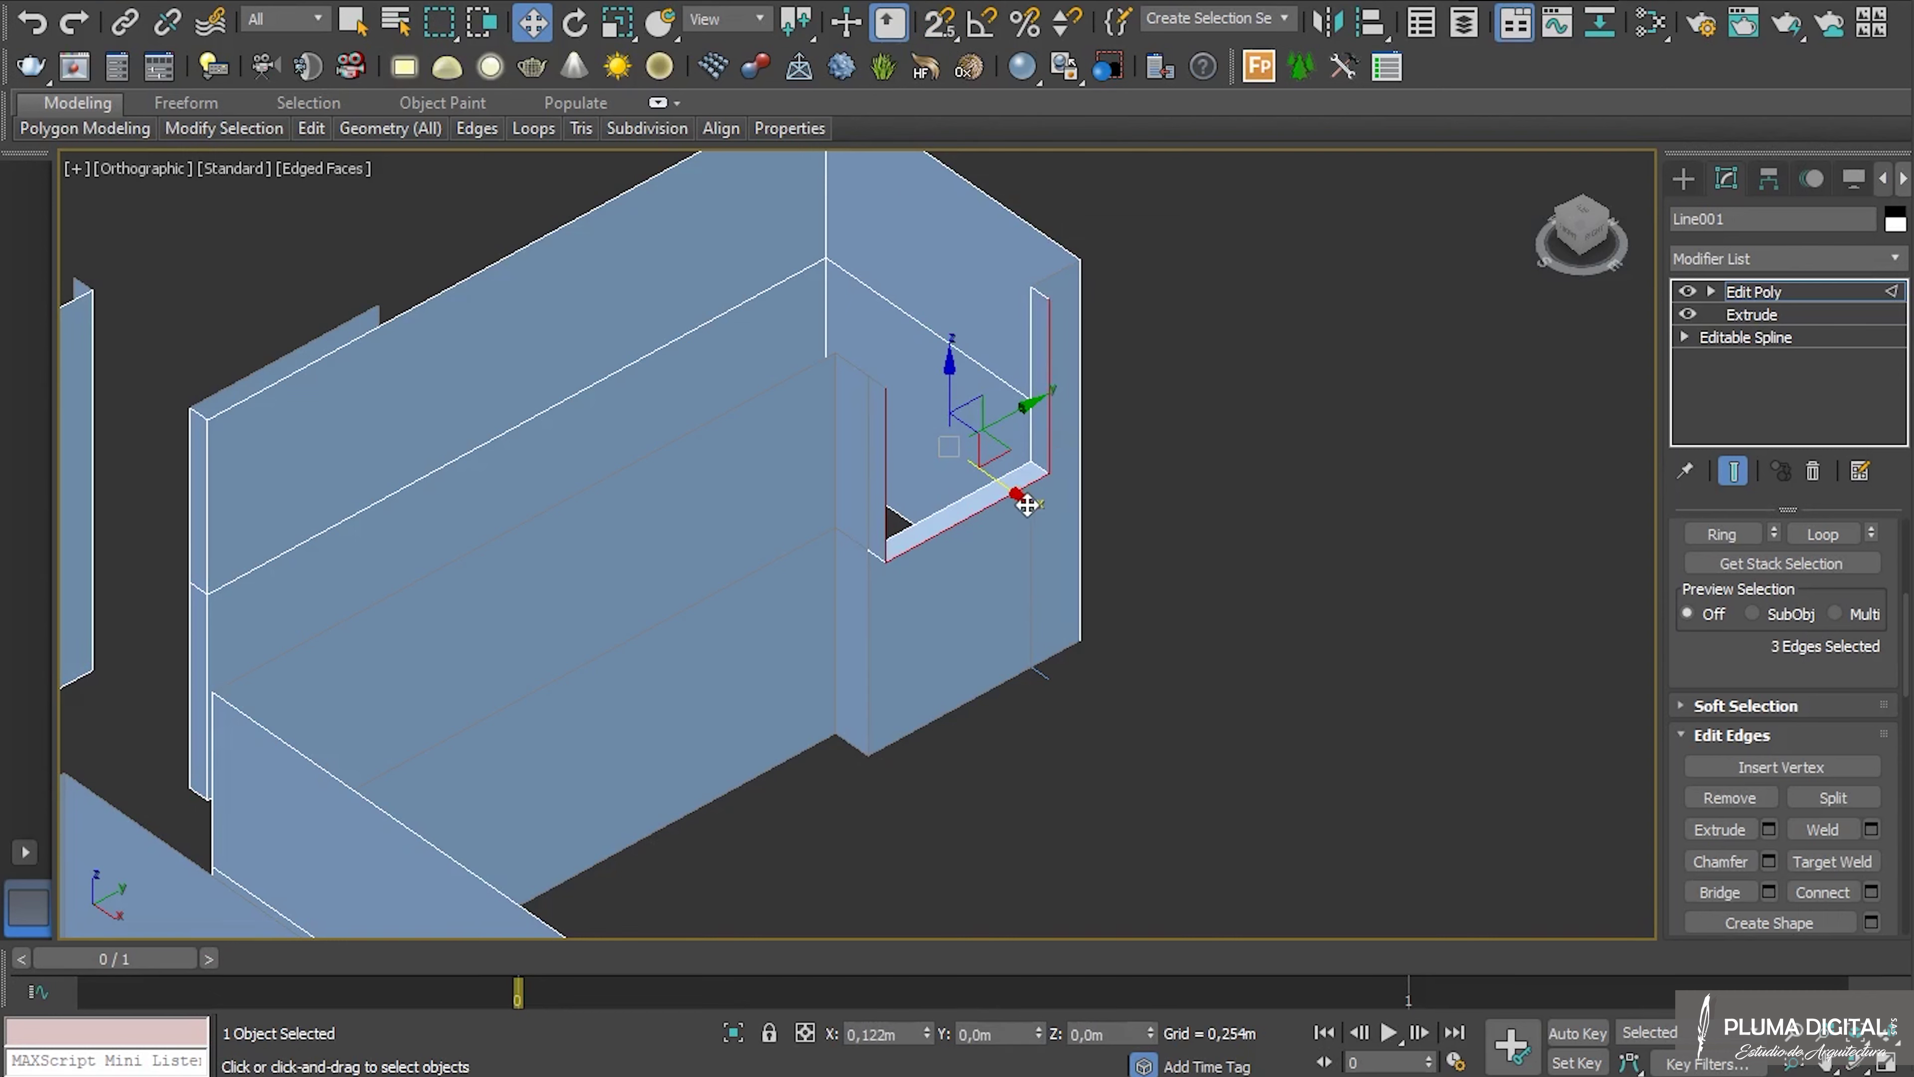
{"action": "left_click_drag", "start_coordinate": [1028, 503], "coordinate": [1046, 516], "text": "shift"}
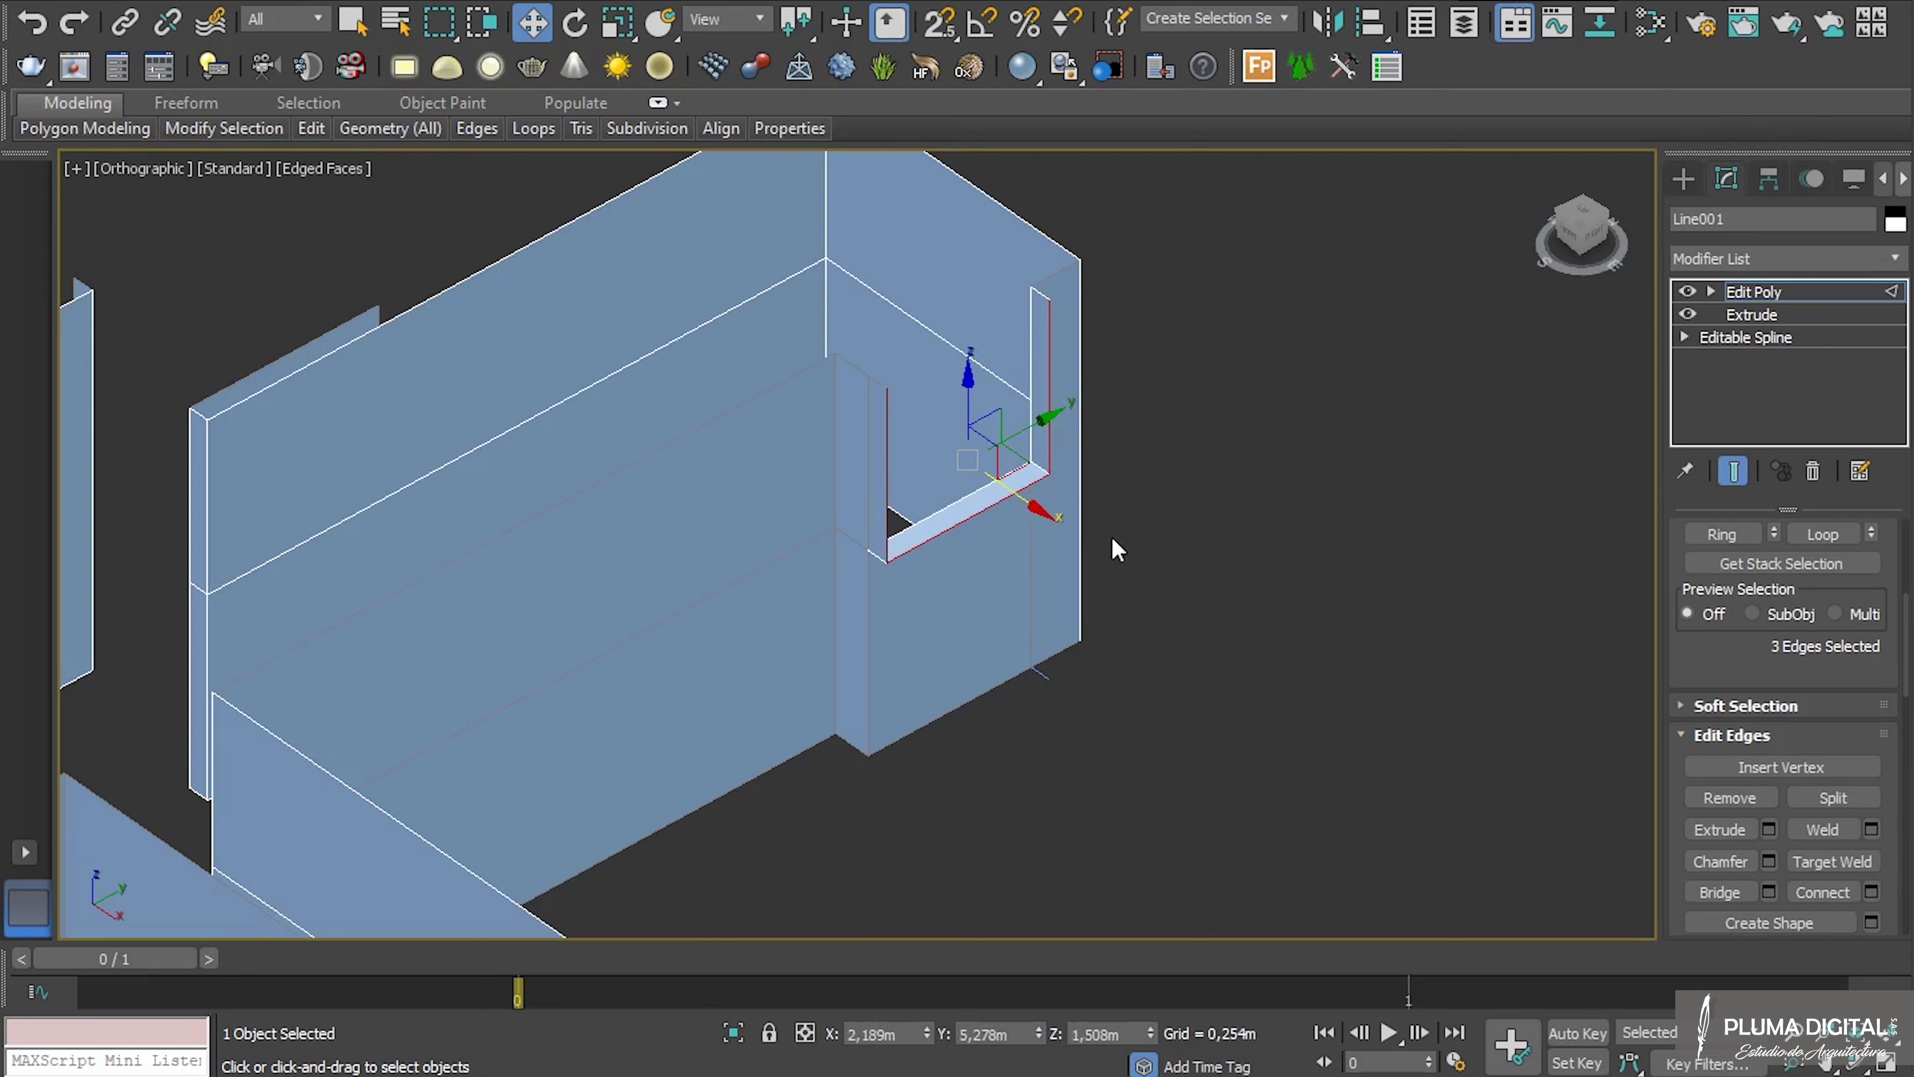
{"action": "left_click", "coordinate": [1239, 551]}
{"action": "scroll", "coordinate": [1240, 549], "scroll_direction": "down", "scroll_amount": 6}
{"action": "middle_click_drag", "start_coordinate": [738, 810], "coordinate": [969, 641], "text": "alt"}
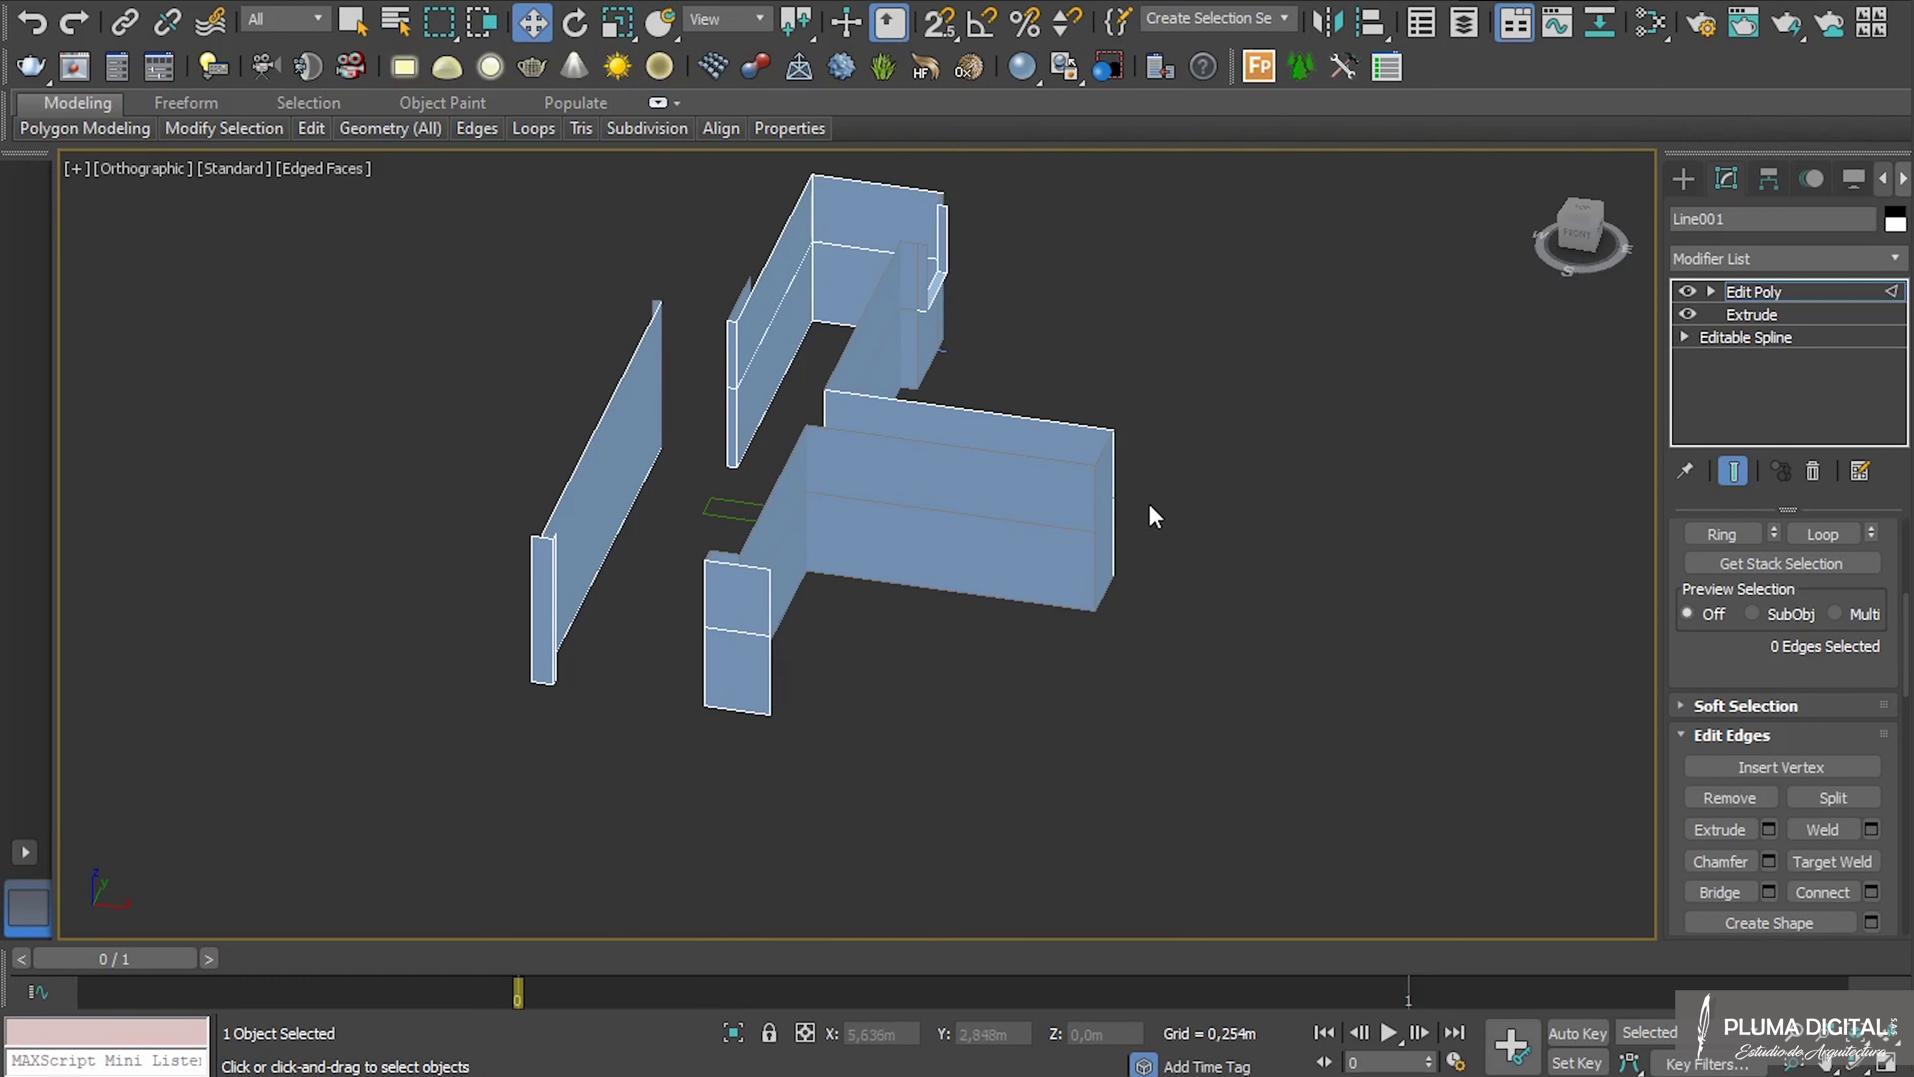
Add a Chamfer modifier above Edit Poly on the walls and set its amount to 0,002 m.
{"action": "left_click", "coordinate": [1897, 261]}
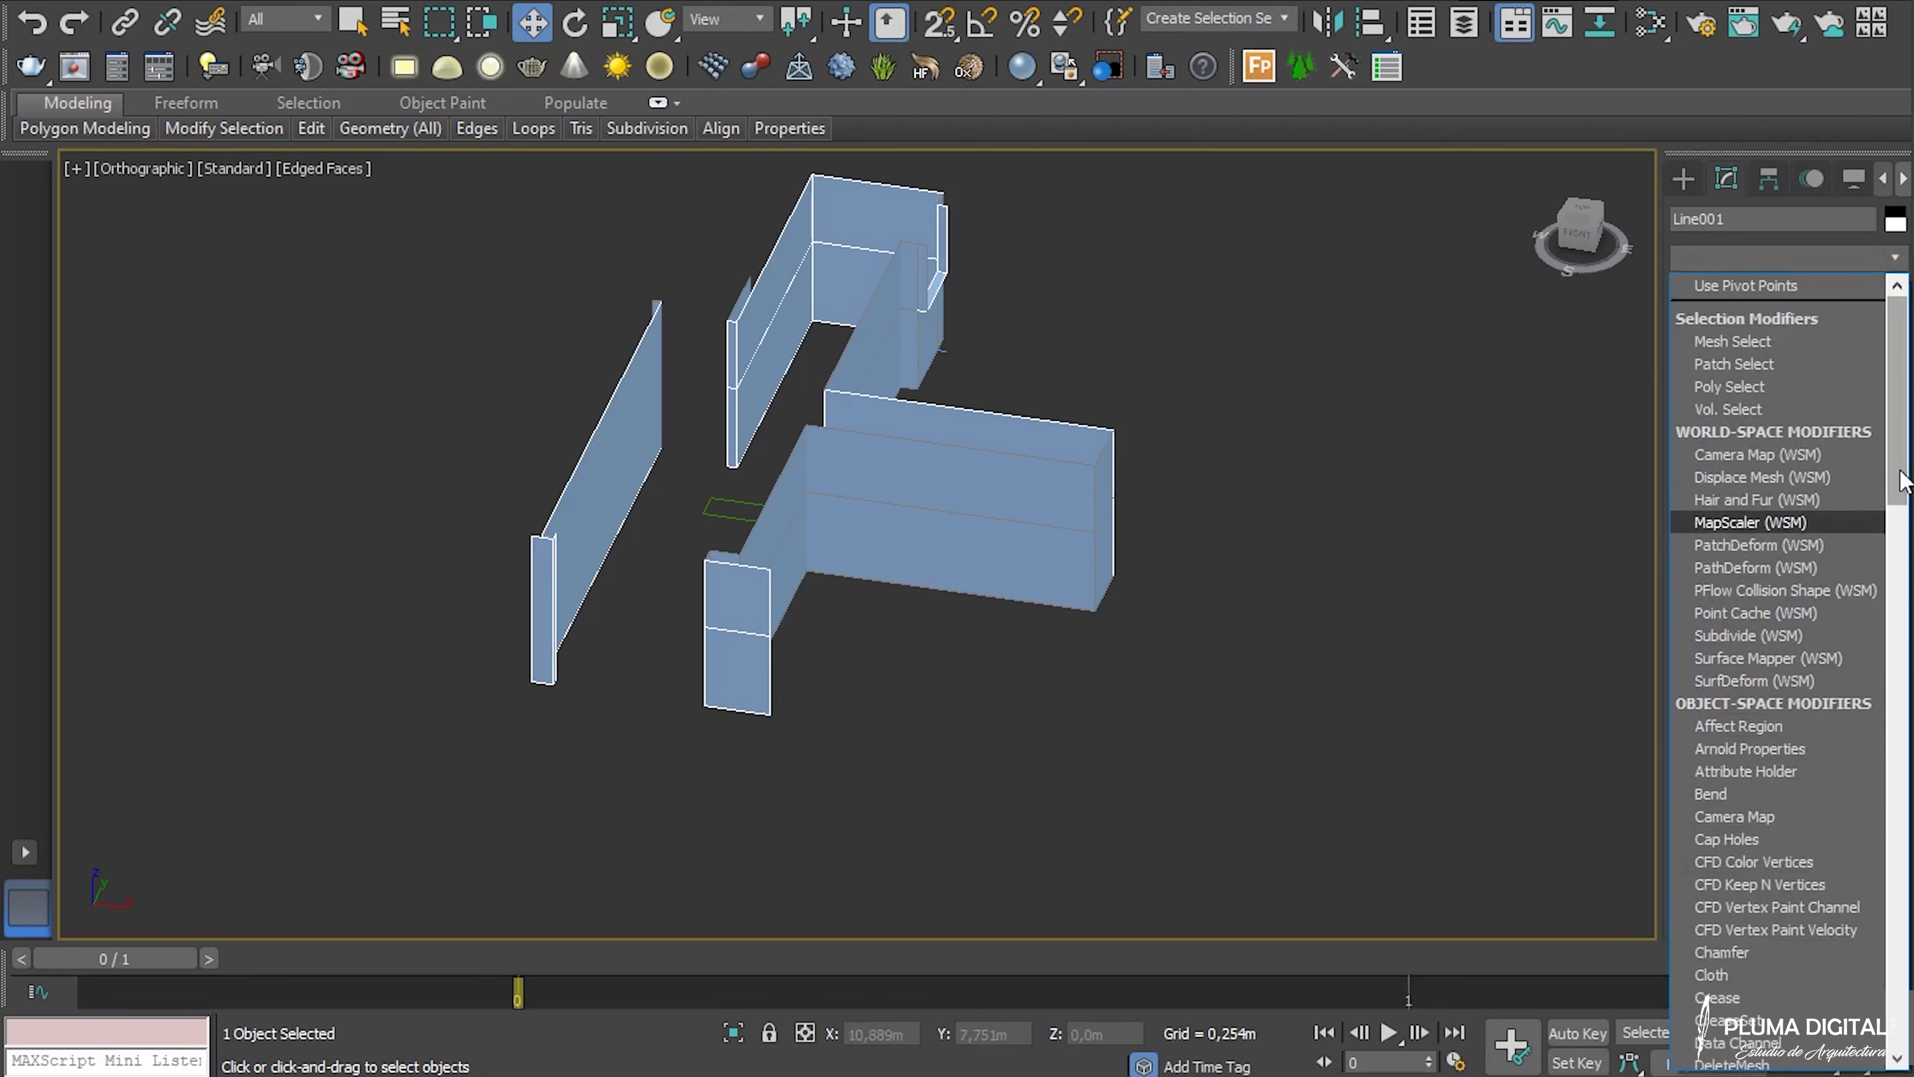
{"action": "left_click_drag", "start_coordinate": [1906, 481], "coordinate": [1899, 519]}
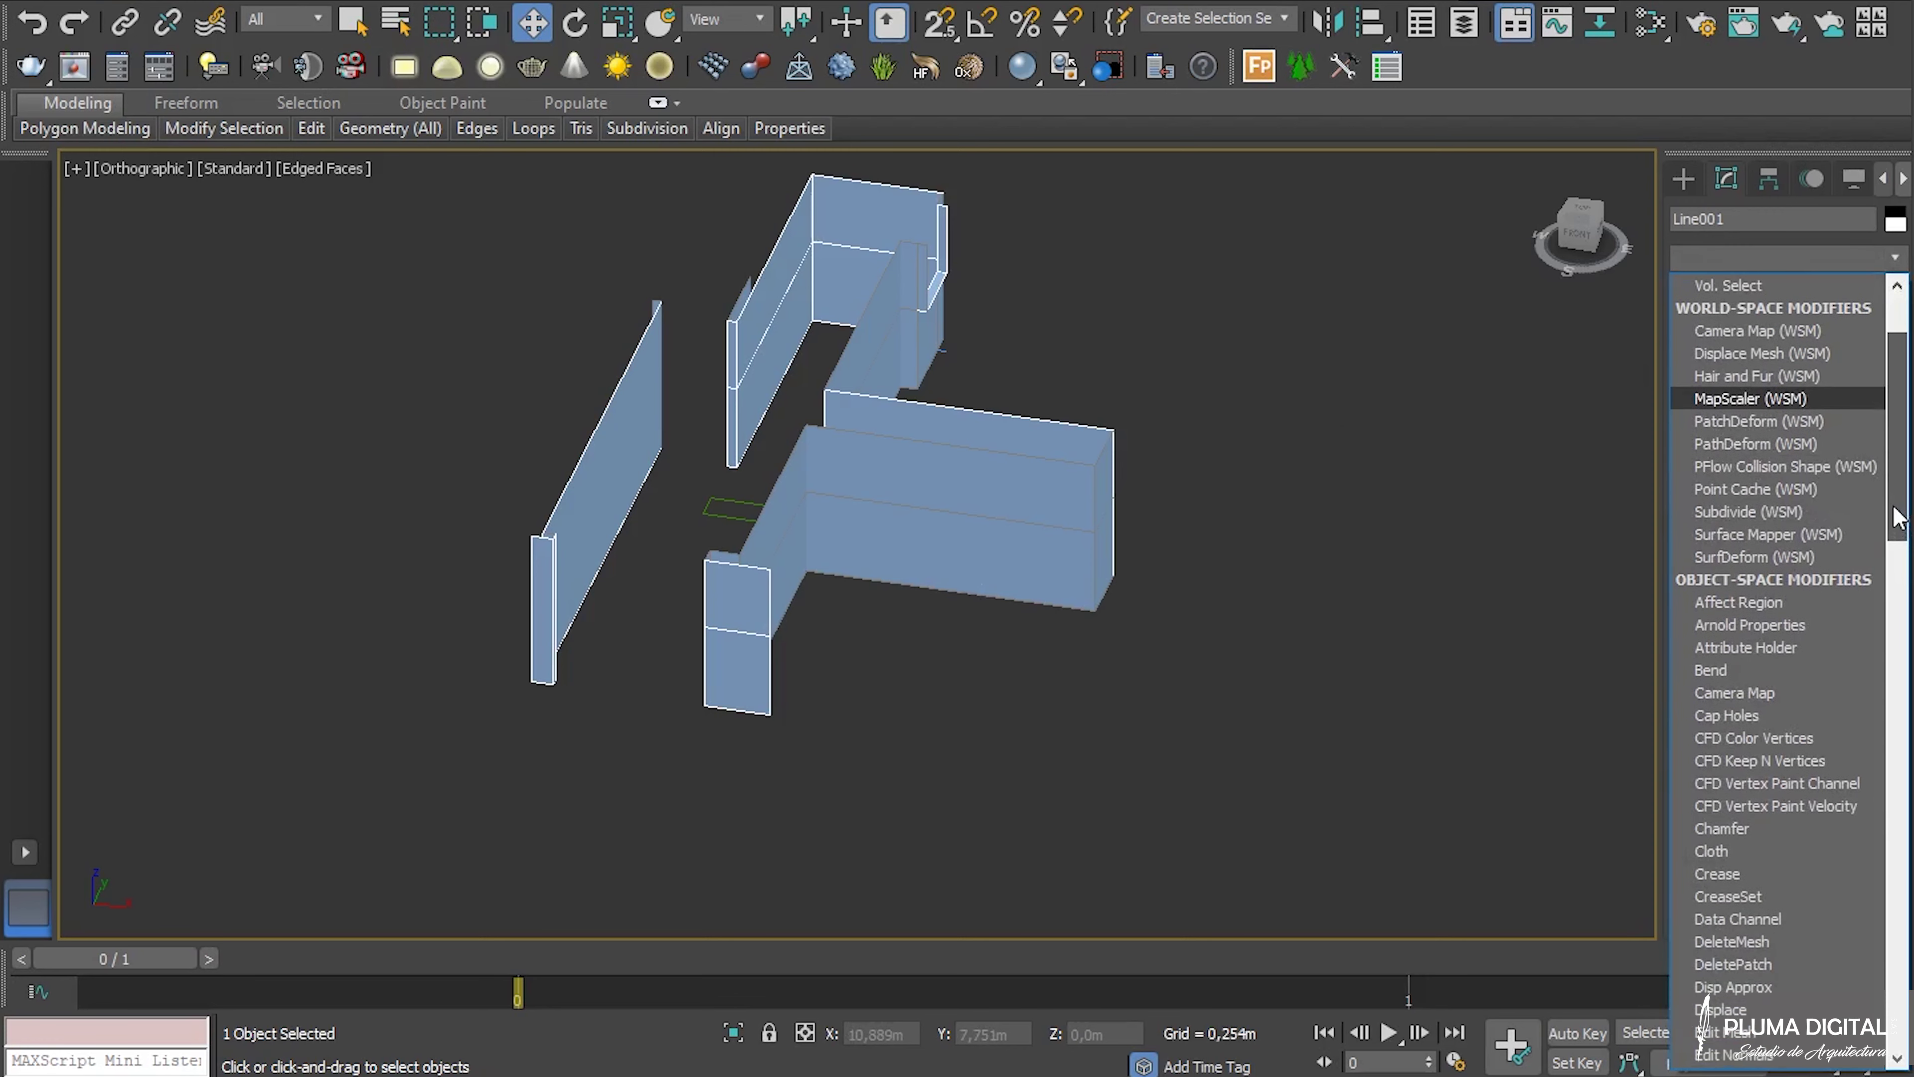
{"action": "left_click", "coordinate": [1742, 836]}
{"action": "scroll", "coordinate": [692, 551], "scroll_direction": "up", "scroll_amount": 8}
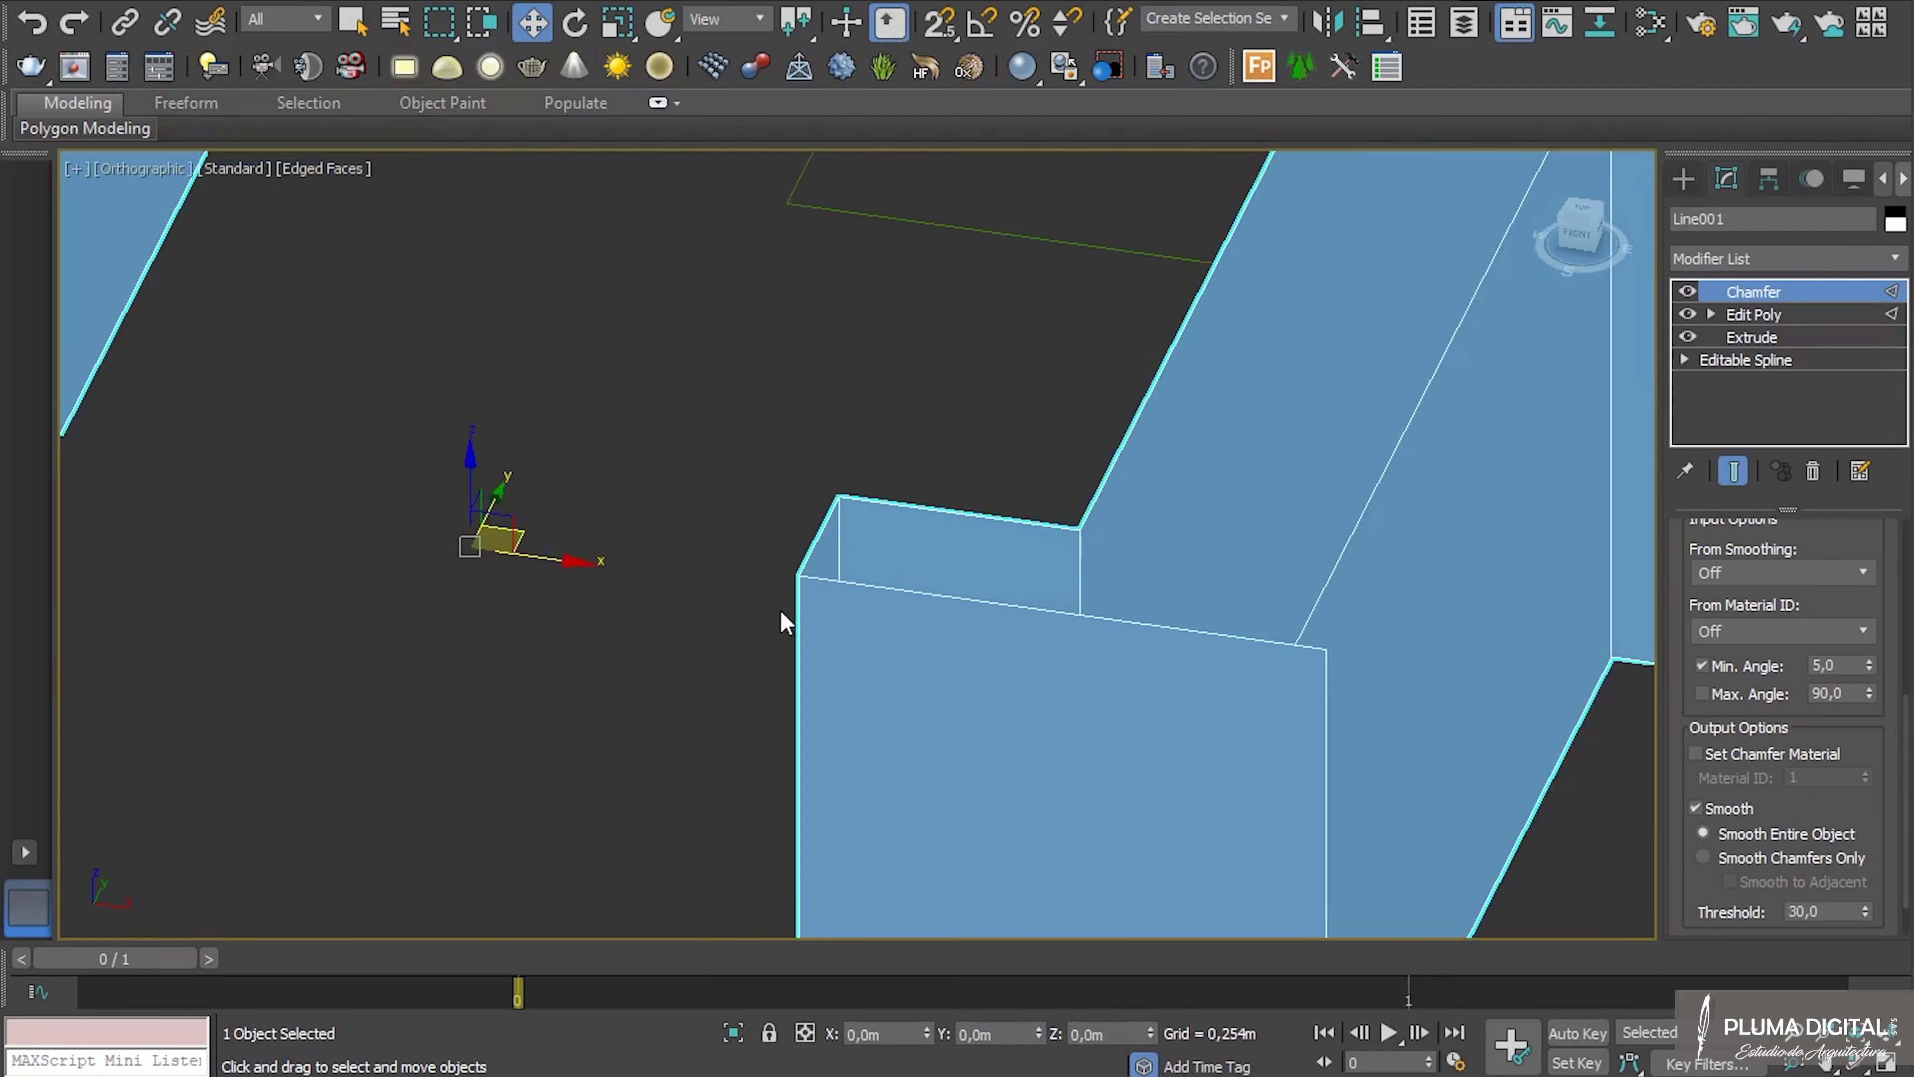
{"action": "scroll", "coordinate": [850, 632], "scroll_direction": "down", "scroll_amount": 6}
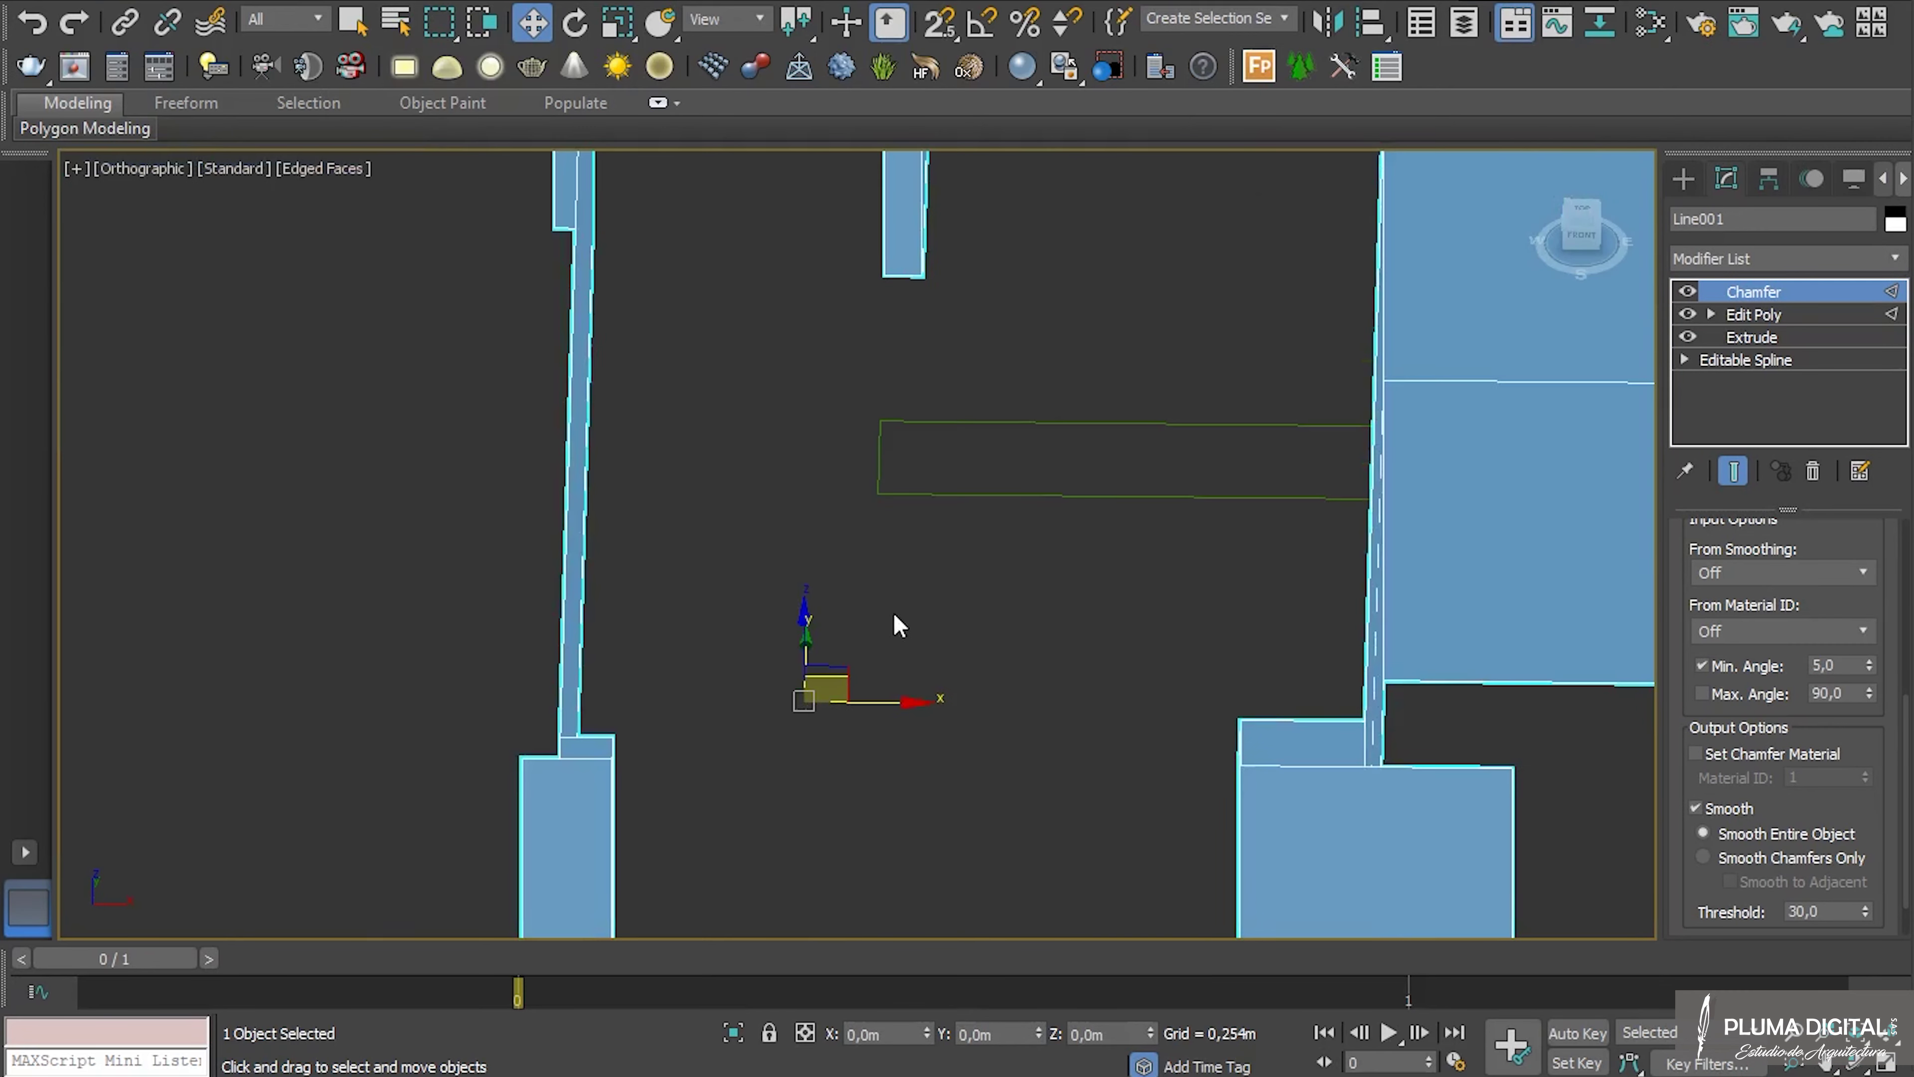
{"action": "middle_click_drag", "start_coordinate": [1266, 703], "coordinate": [941, 999]}
{"action": "scroll", "coordinate": [914, 556], "scroll_direction": "up", "scroll_amount": 10}
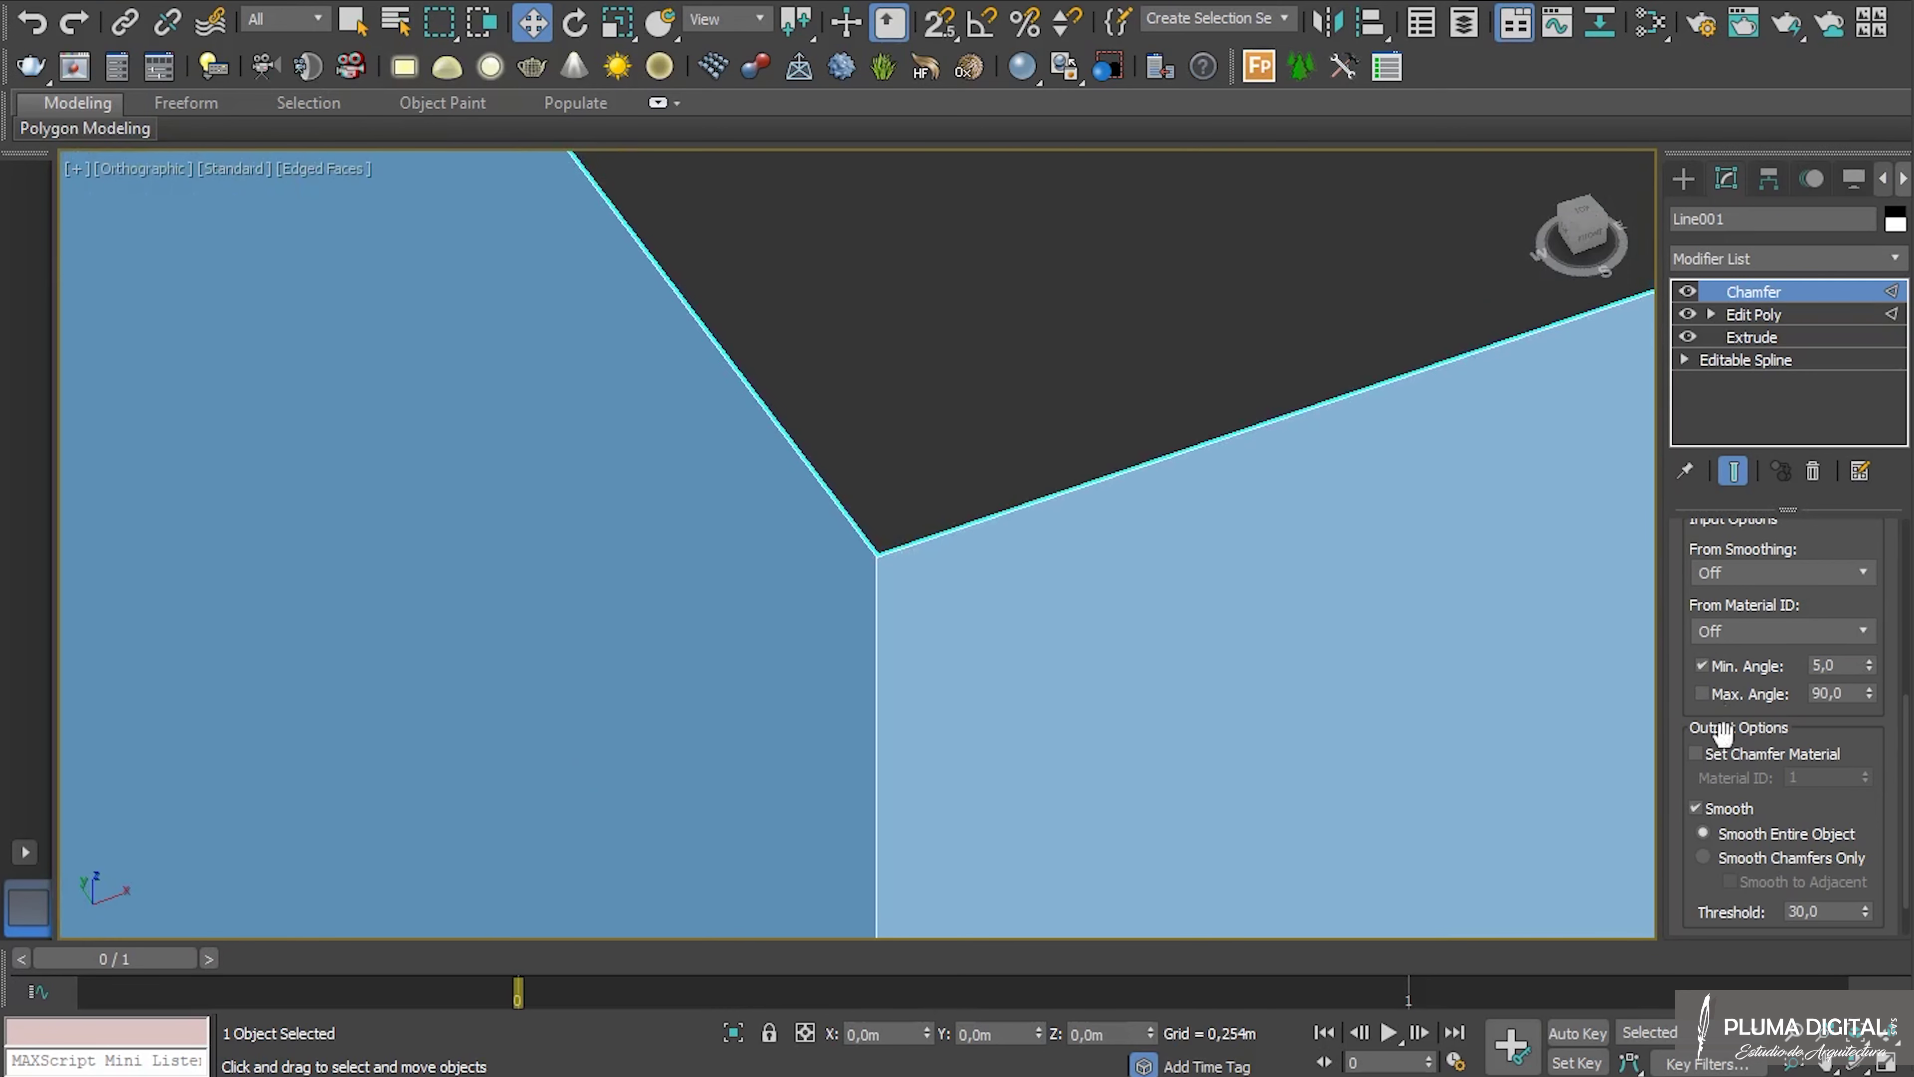
{"action": "left_click_drag", "start_coordinate": [1861, 532], "coordinate": [1841, 892]}
{"action": "left_click_drag", "start_coordinate": [1811, 643], "coordinate": [1861, 647]}
{"action": "type", "text": "0,002m"}
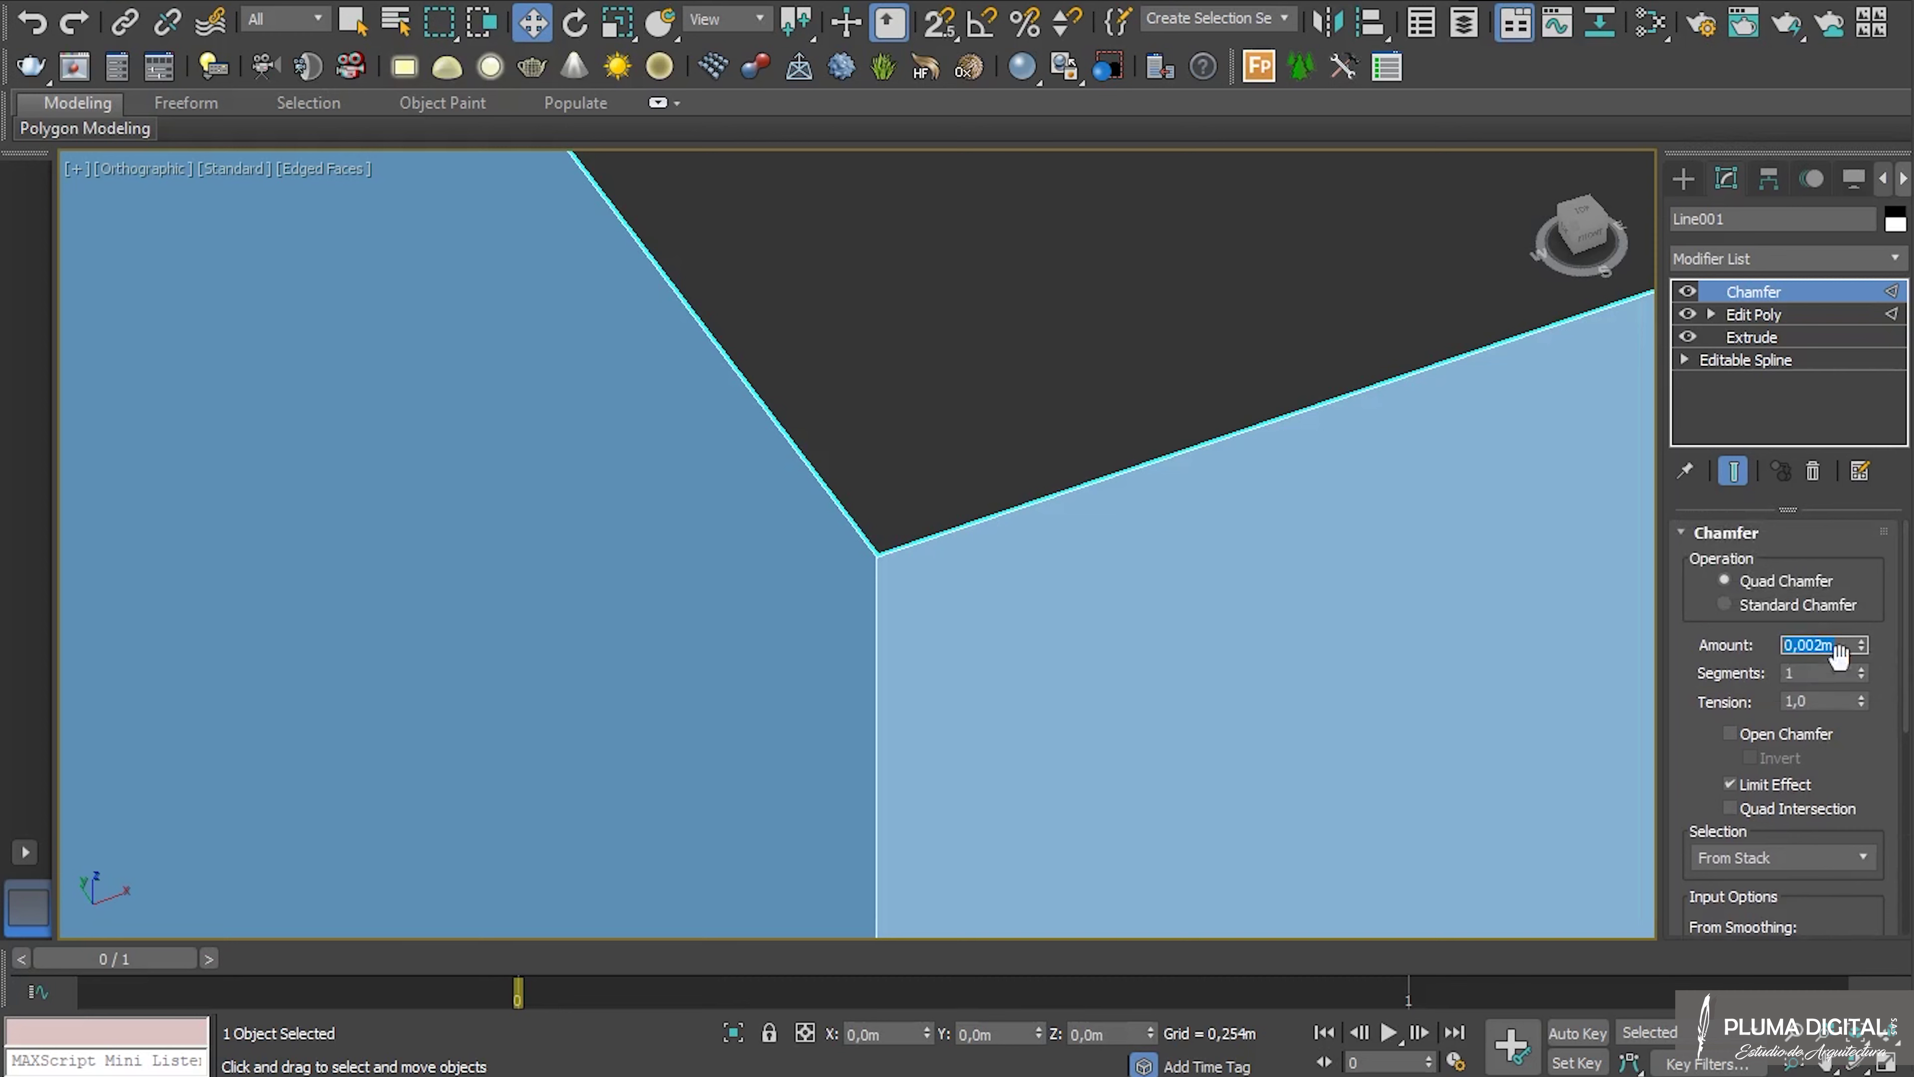
{"action": "key", "text": "Tab"}
Leave the edge sub-object level of the walls' Edit Poly modifier so the chamfer applies to the whole object, then reselect the walls.
{"action": "left_click", "coordinate": [1744, 315]}
{"action": "scroll", "coordinate": [1032, 439], "scroll_direction": "down", "scroll_amount": 5}
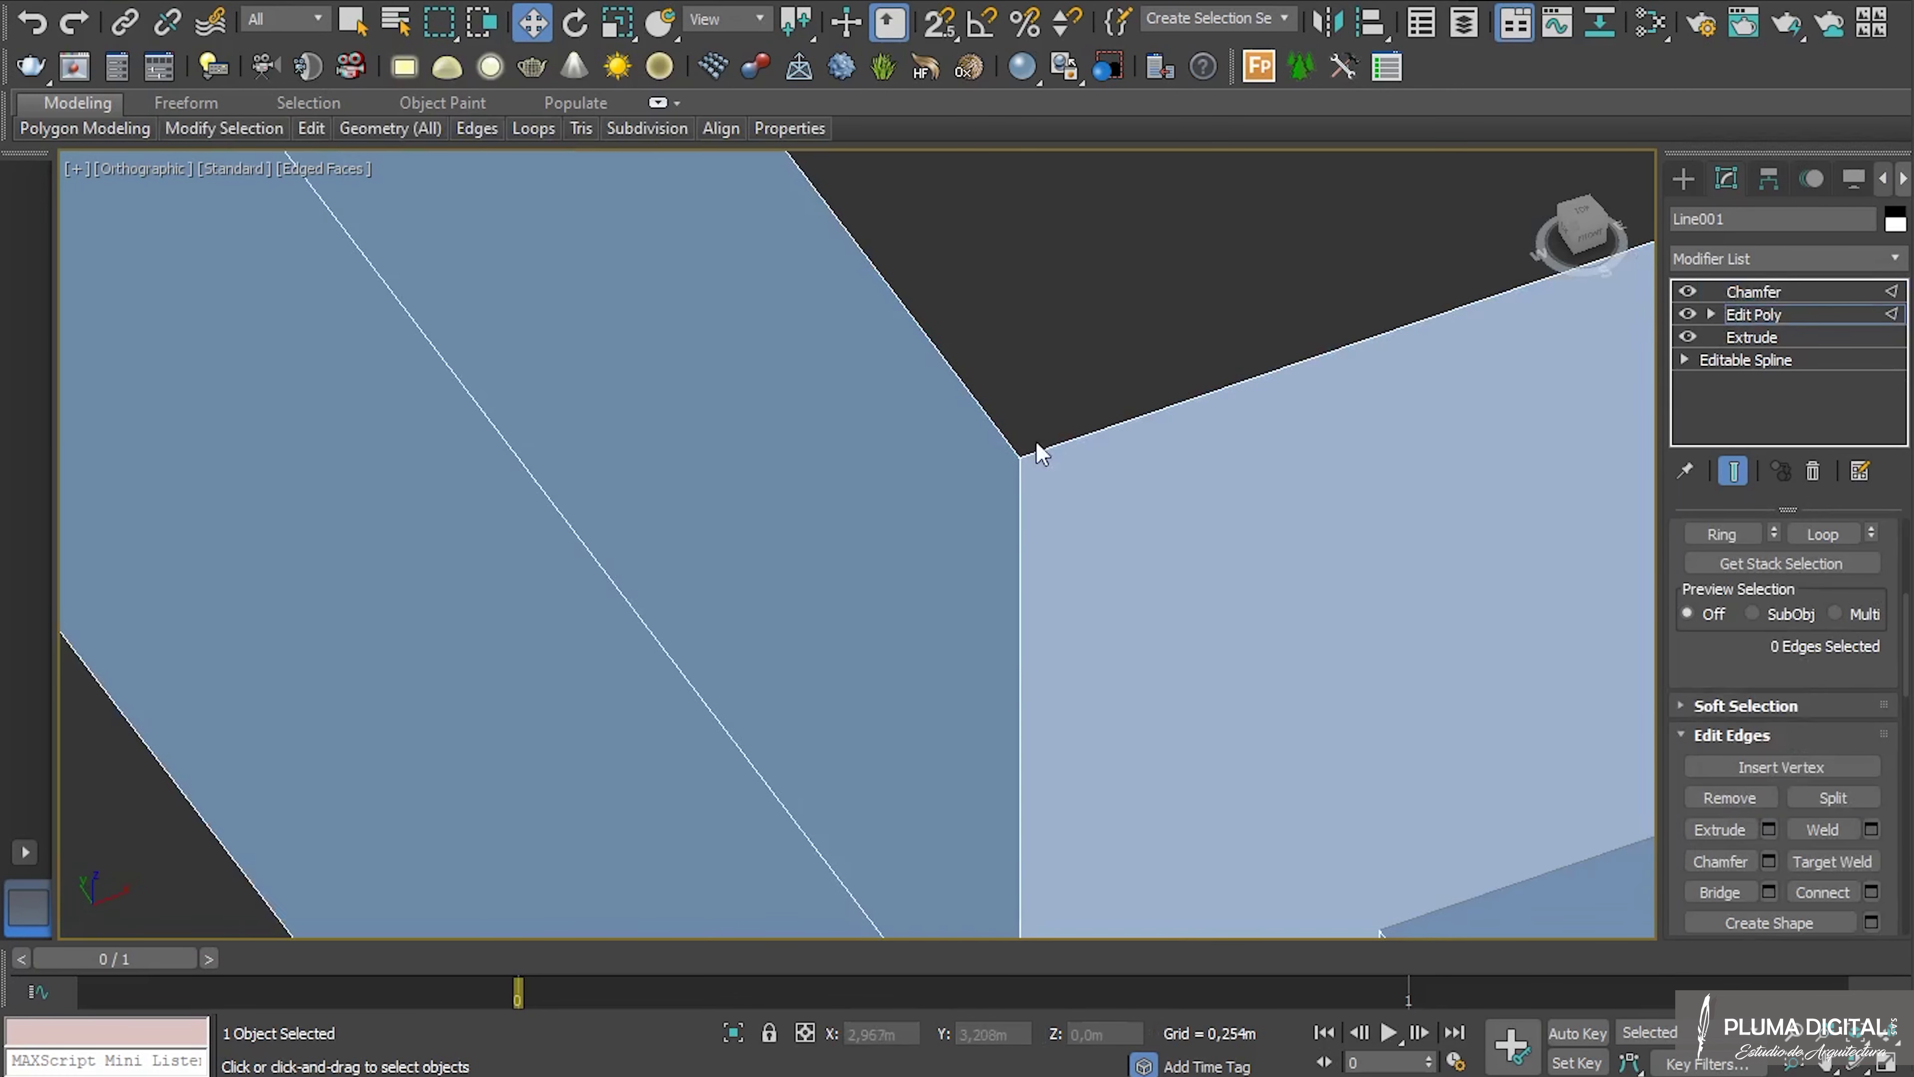
{"action": "scroll", "coordinate": [1030, 436], "scroll_direction": "down", "scroll_amount": 4}
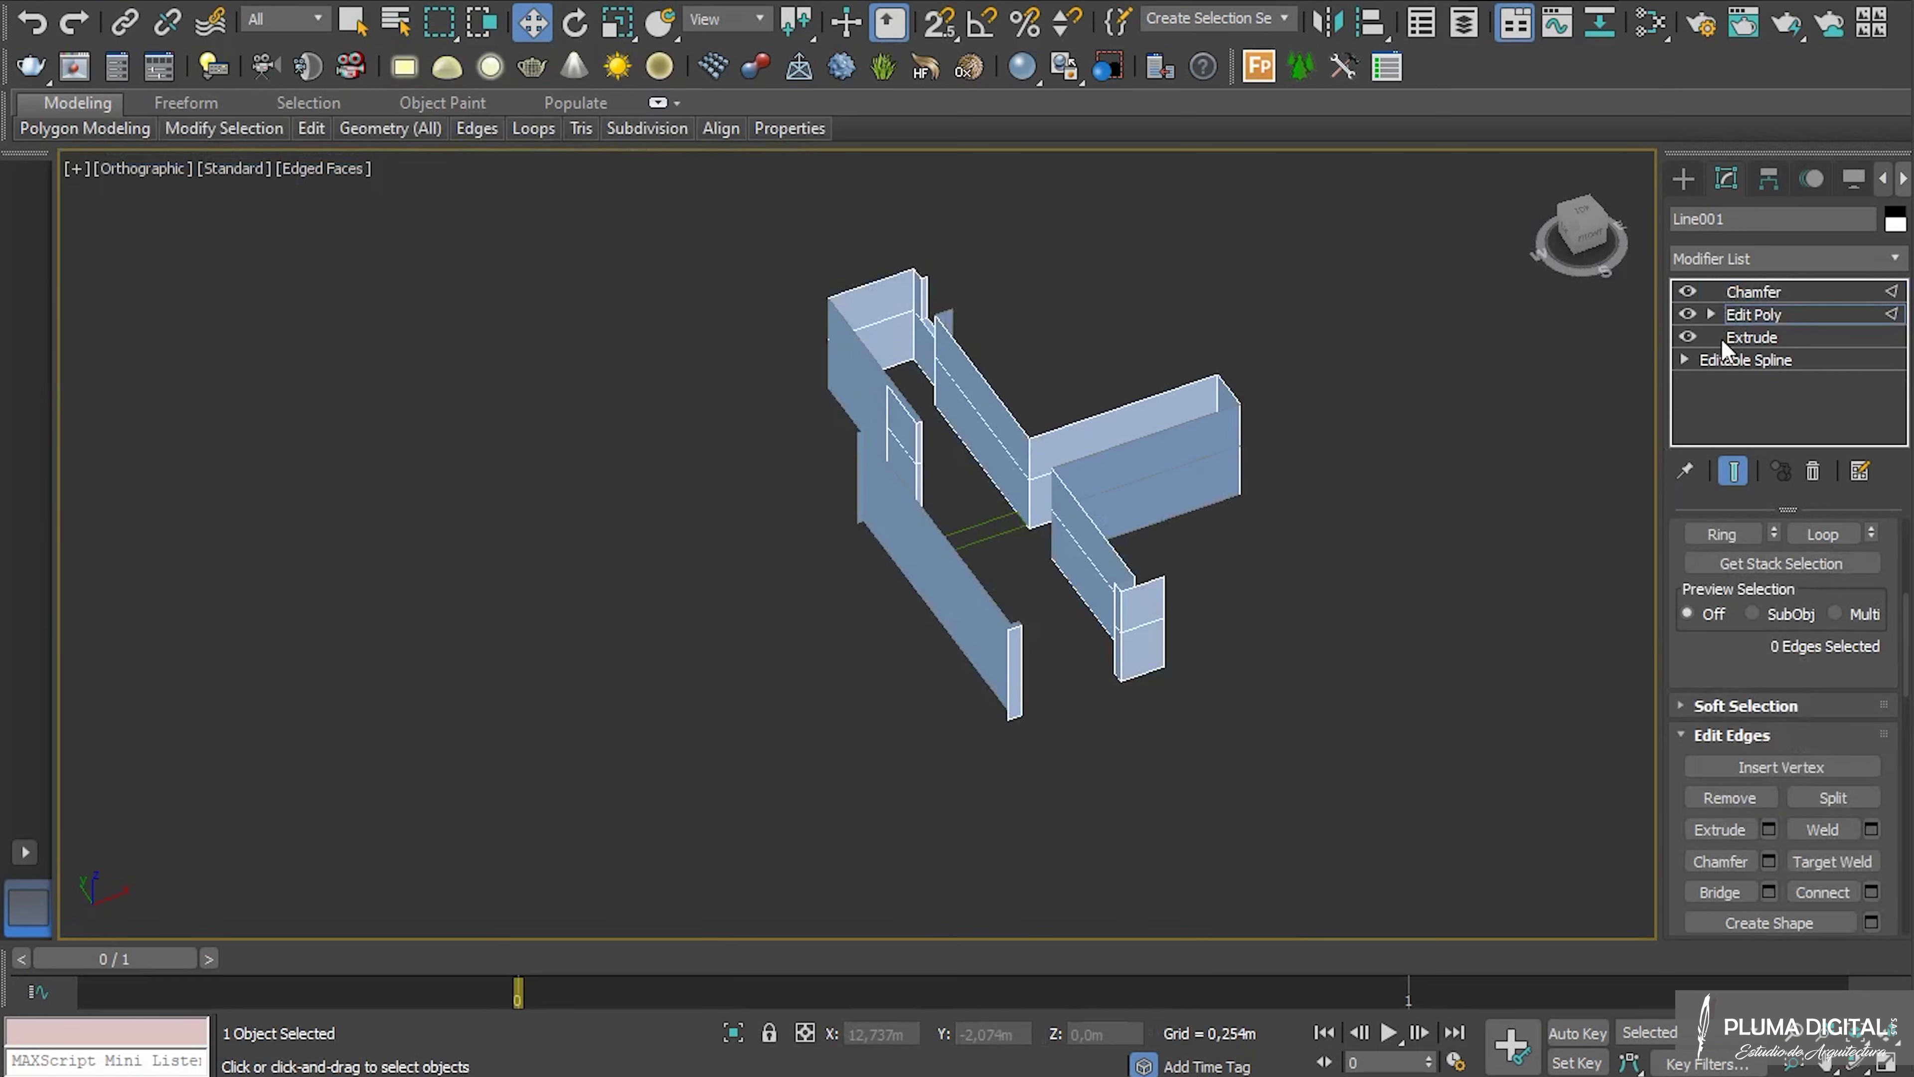
{"action": "left_click", "coordinate": [1712, 313]}
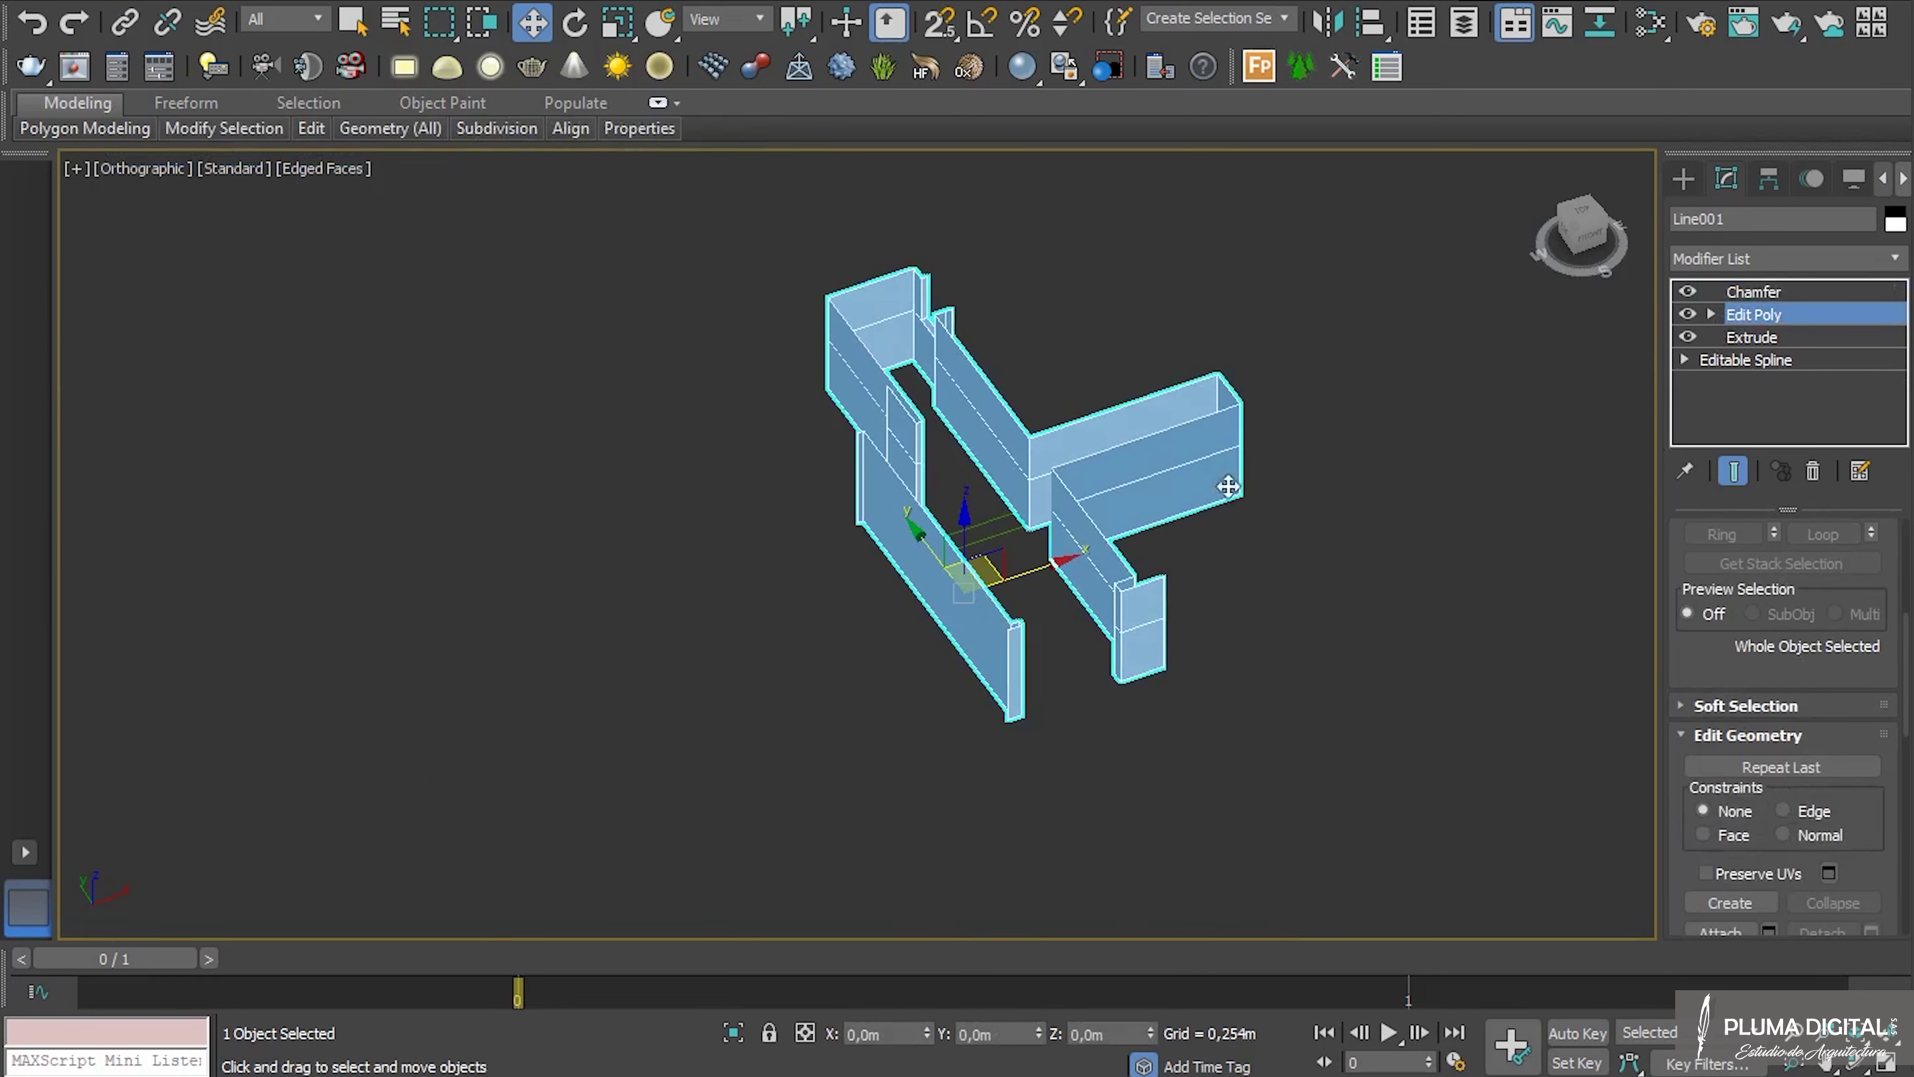
{"action": "left_click", "coordinate": [1286, 556]}
{"action": "left_click", "coordinate": [1060, 528]}
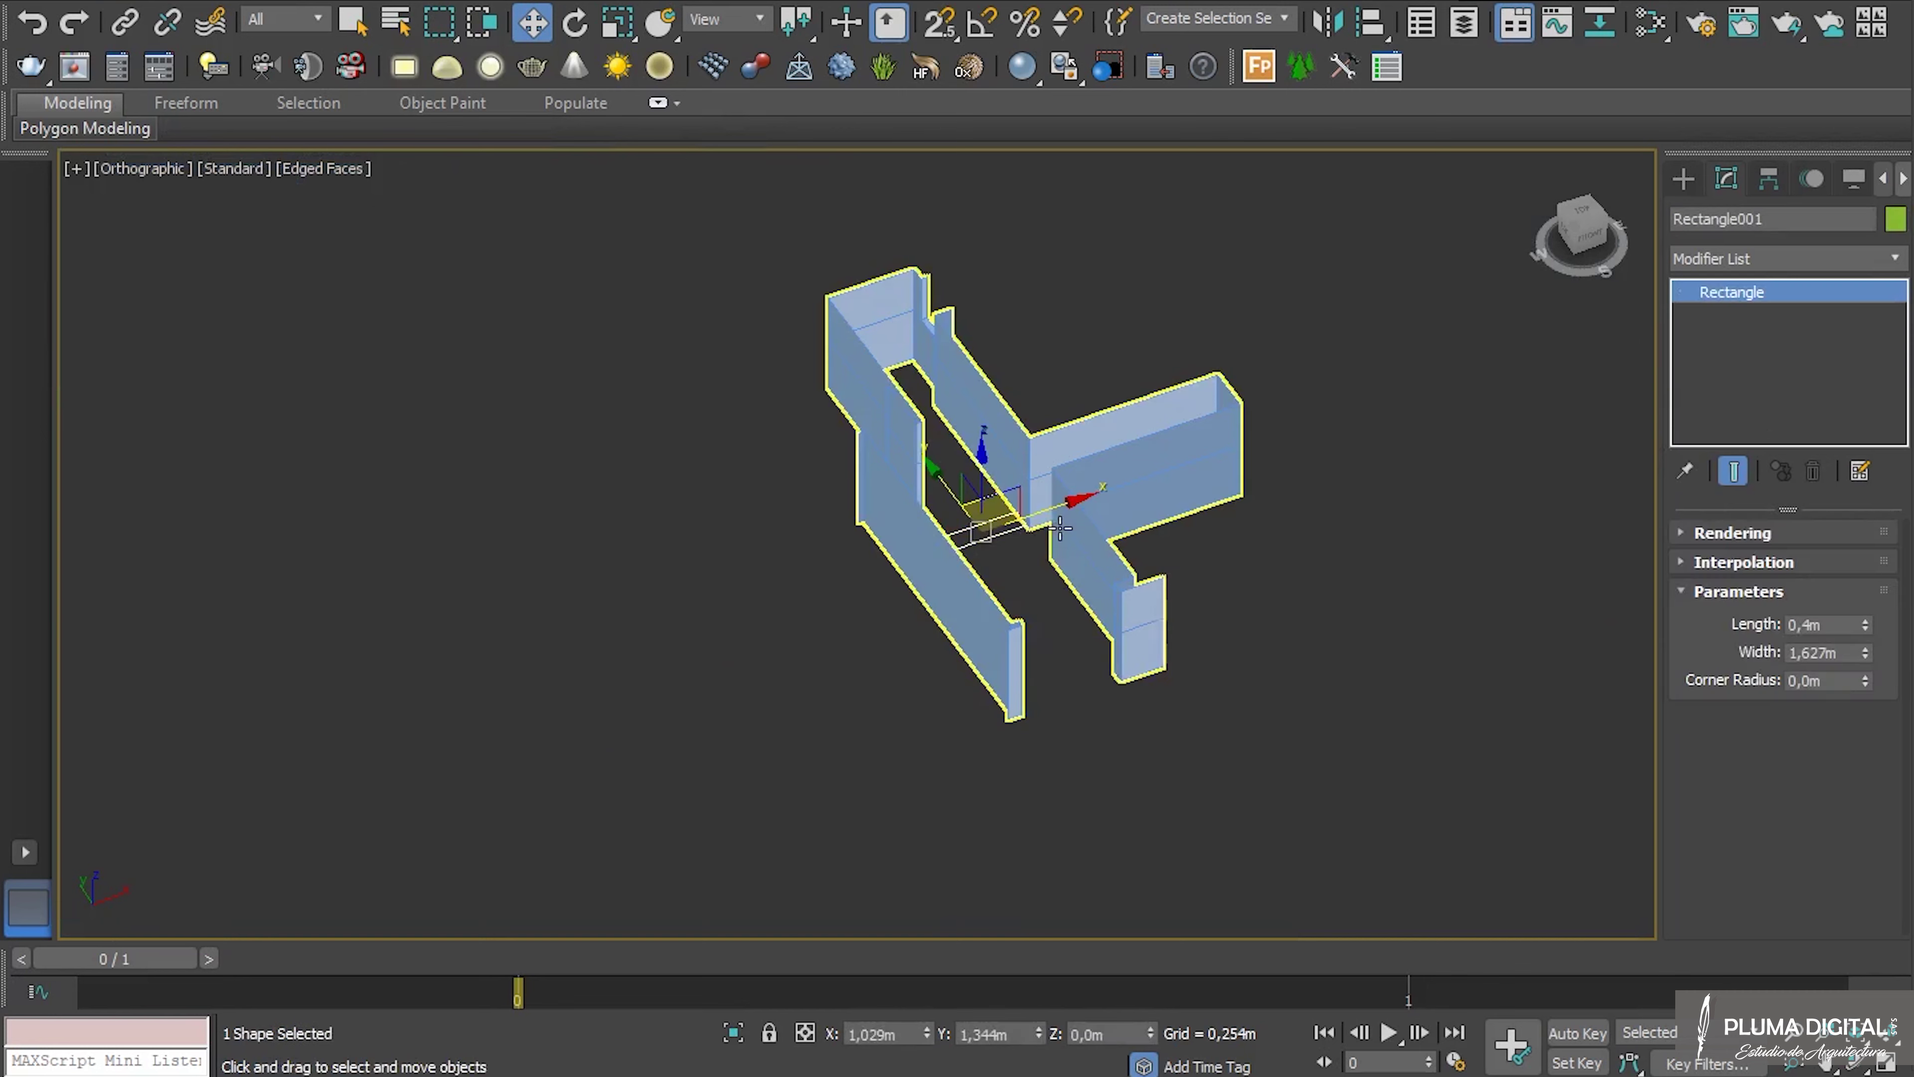
{"action": "left_click", "coordinate": [1078, 538]}
{"action": "left_click", "coordinate": [1756, 313]}
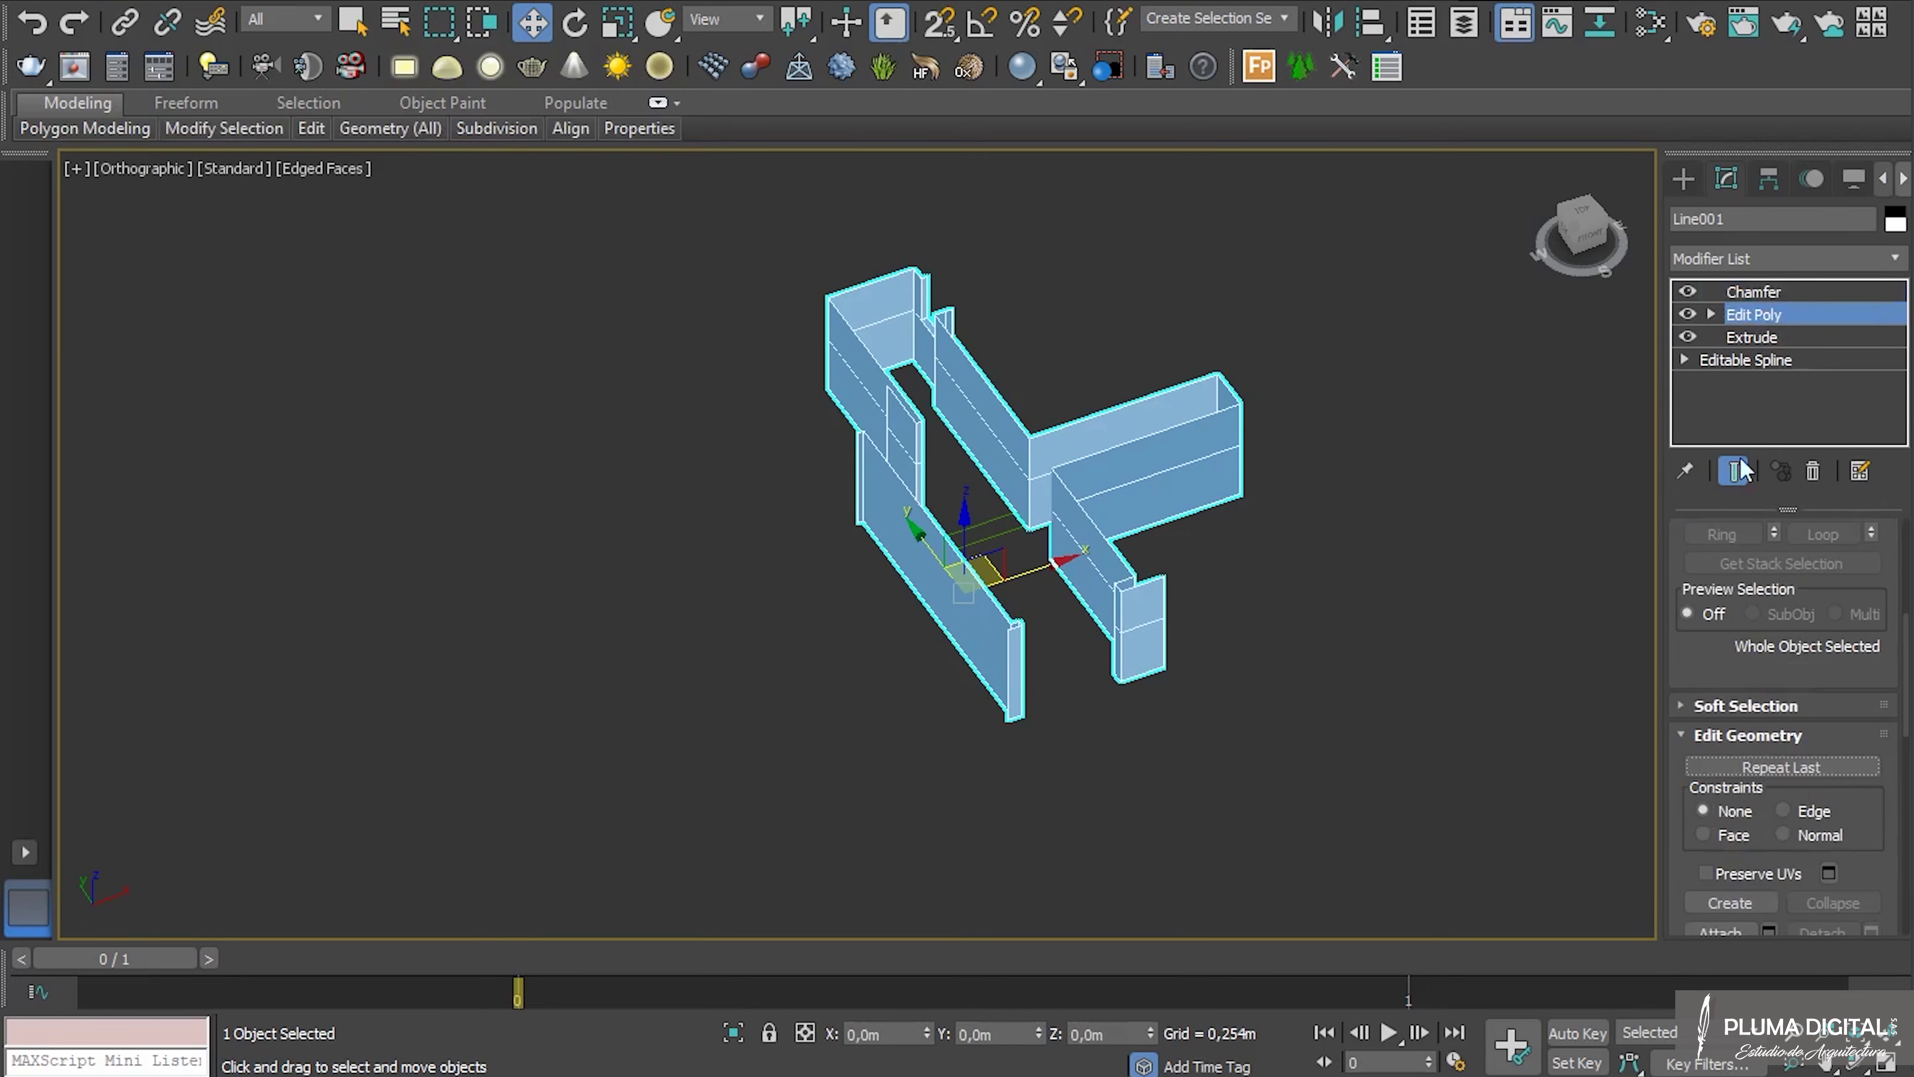
{"action": "scroll", "coordinate": [1761, 591], "scroll_direction": "up", "scroll_amount": 5}
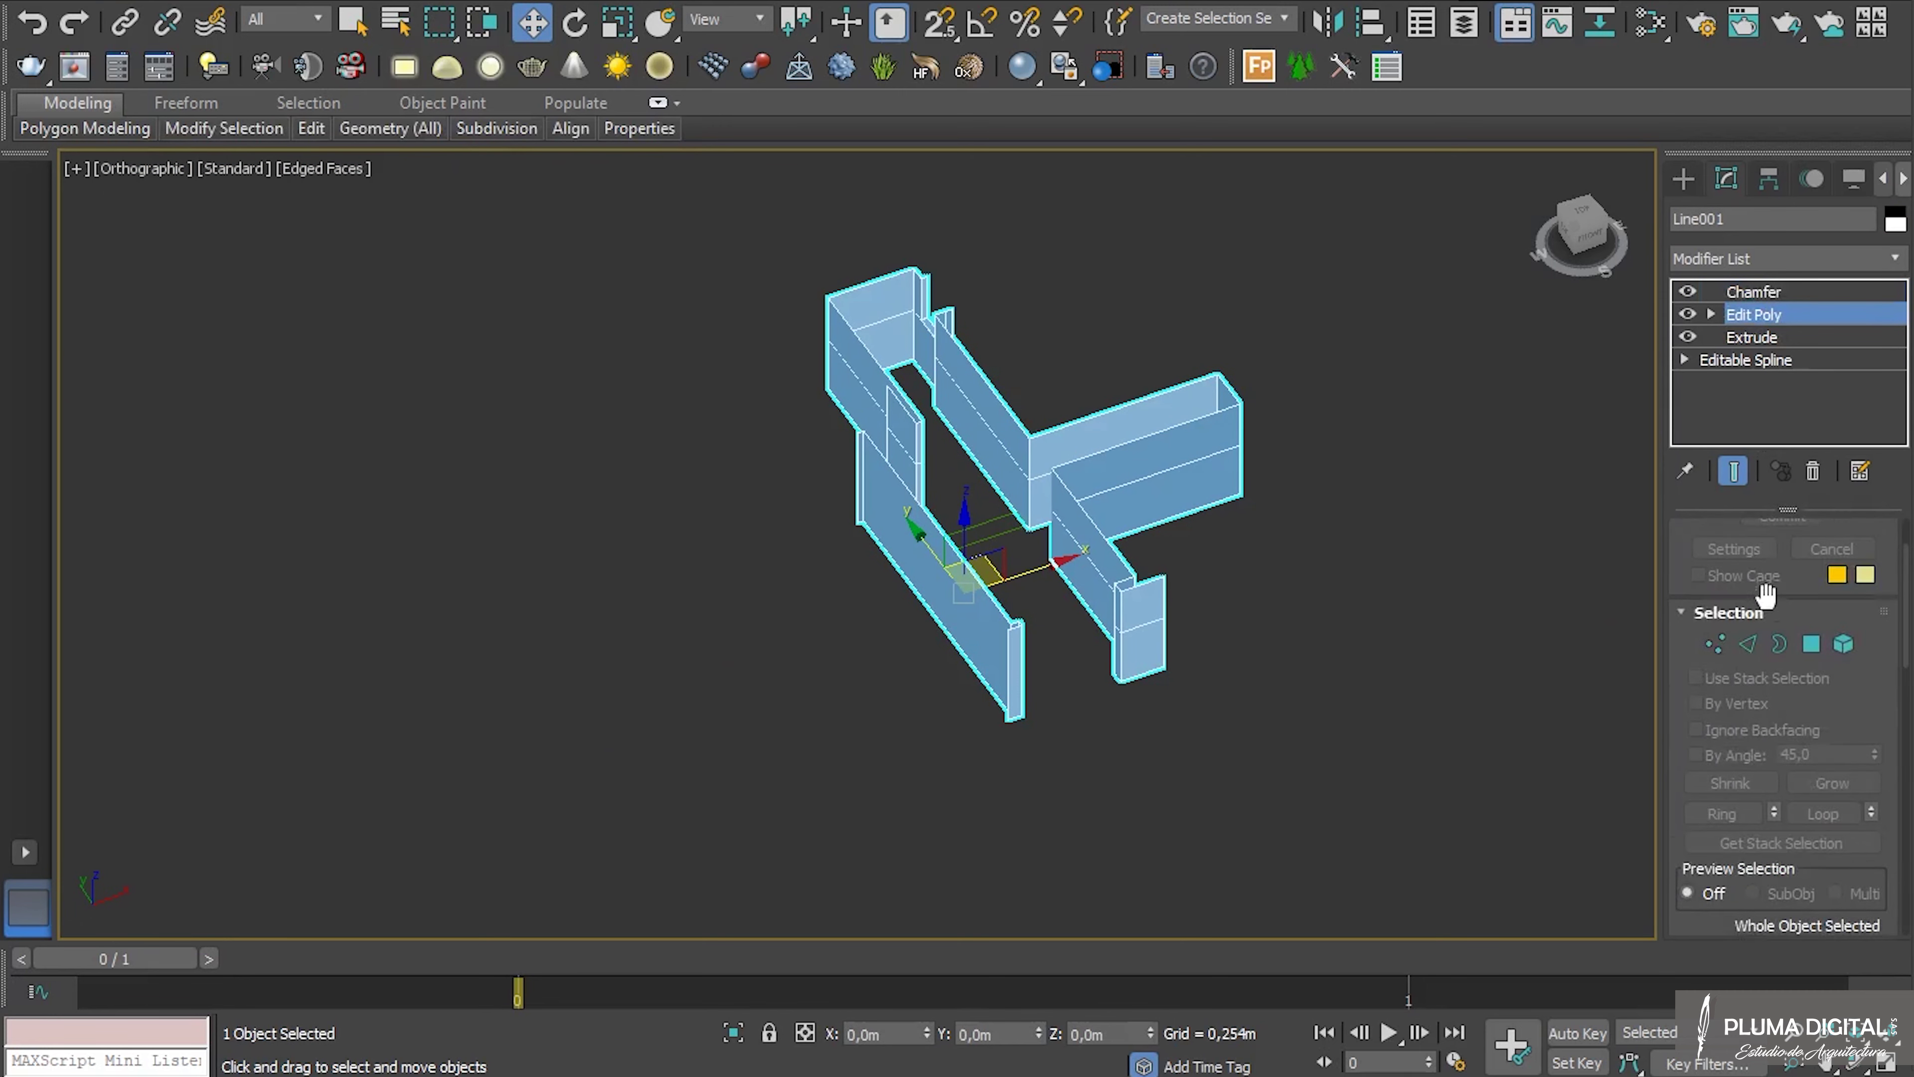
{"action": "left_click", "coordinate": [1345, 528]}
{"action": "scroll", "coordinate": [1046, 534], "scroll_direction": "up", "scroll_amount": 6}
{"action": "scroll", "coordinate": [1303, 449], "scroll_direction": "down", "scroll_amount": 3}
{"action": "left_click", "coordinate": [1055, 662]}
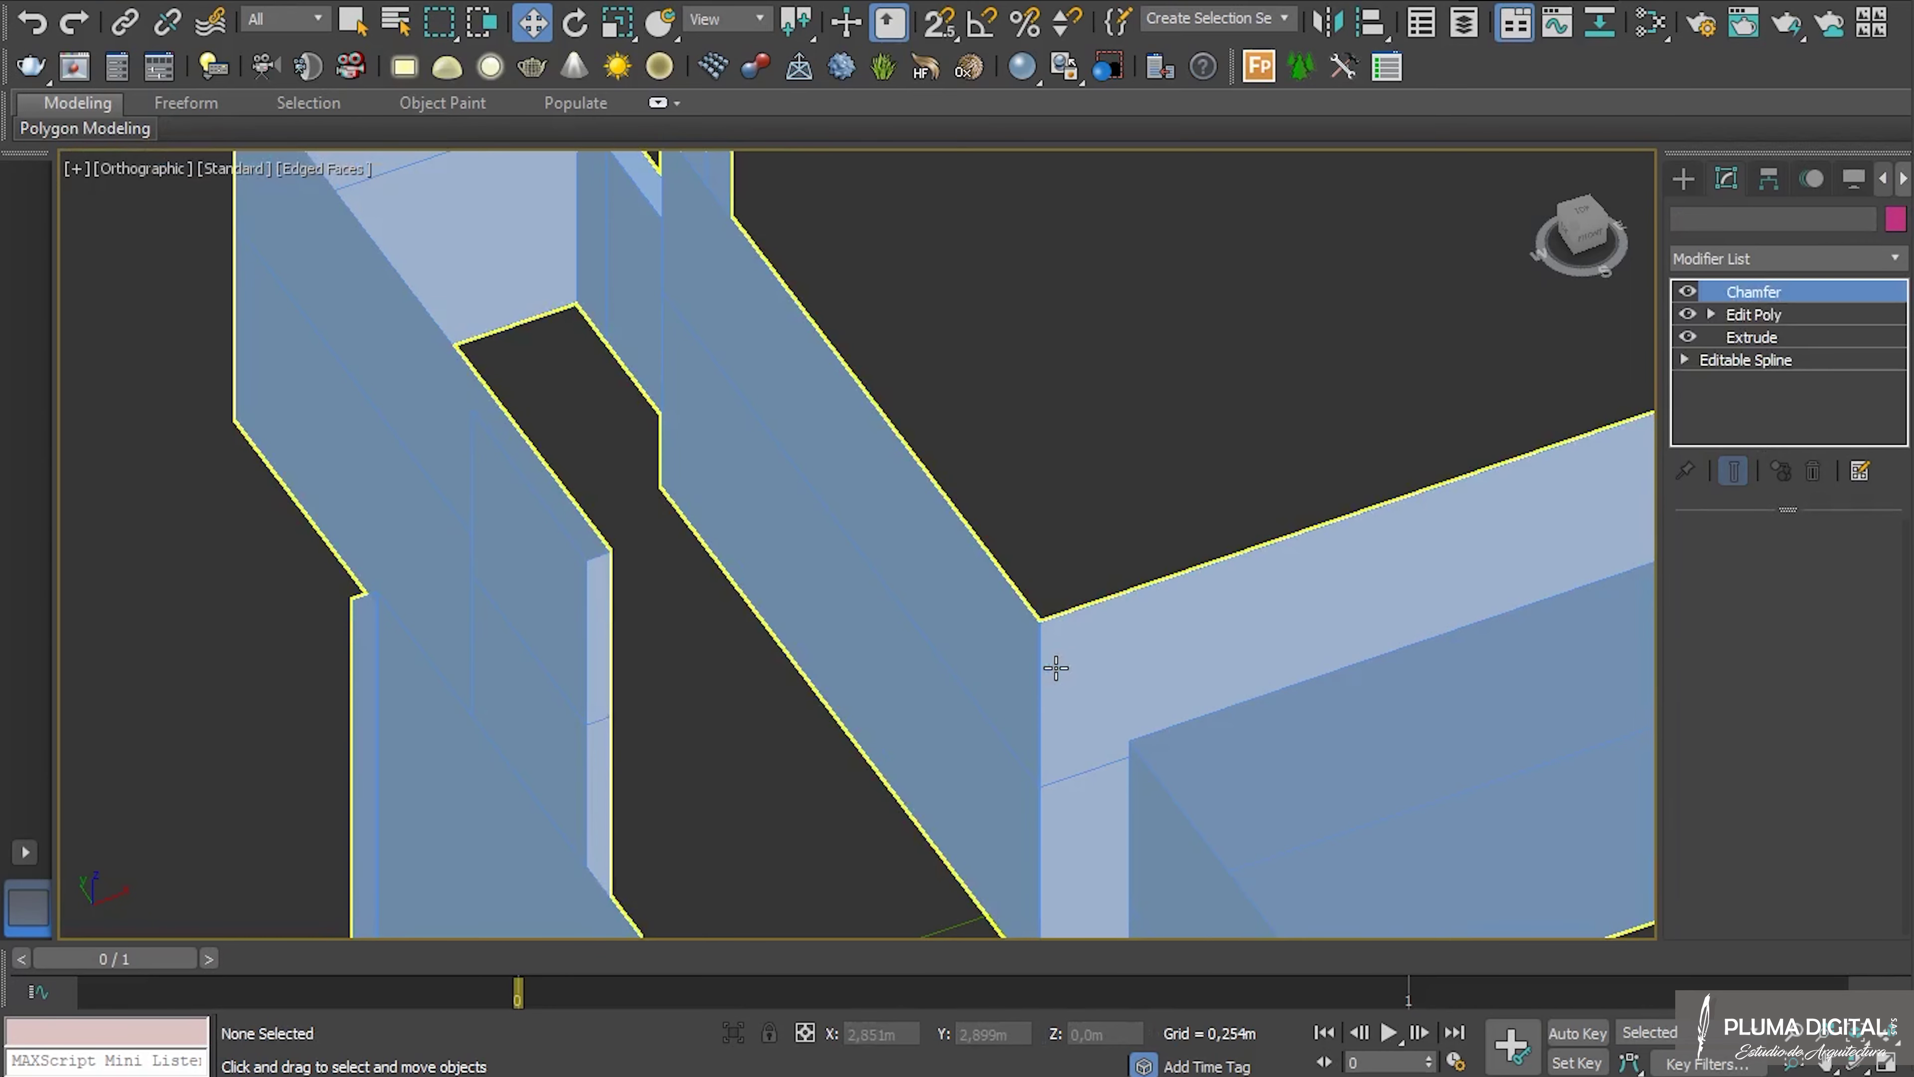
Set the wall chamfer's tension to 0,5 and its segments to 2.
{"action": "scroll", "coordinate": [1013, 611], "scroll_direction": "down", "scroll_amount": 5}
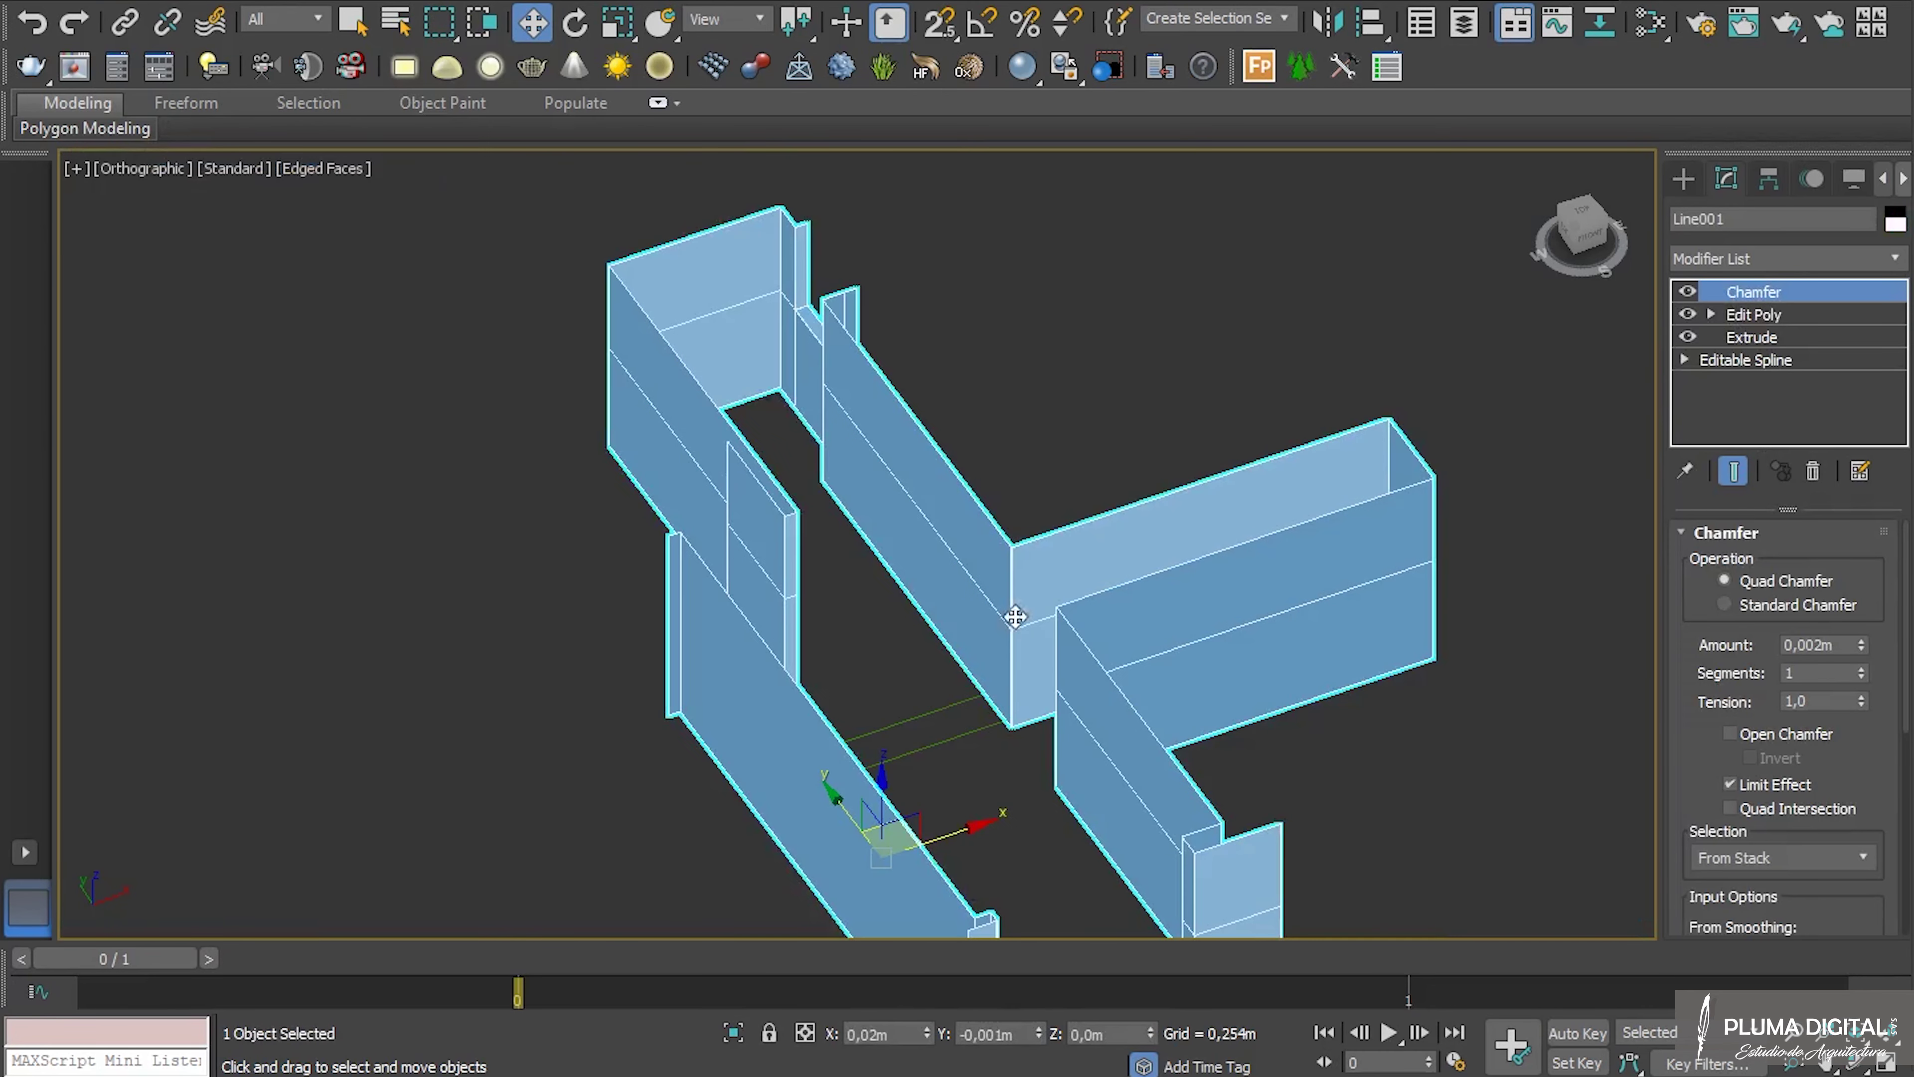
{"action": "scroll", "coordinate": [1022, 684], "scroll_direction": "up", "scroll_amount": 8}
{"action": "scroll", "coordinate": [987, 421], "scroll_direction": "up", "scroll_amount": 4}
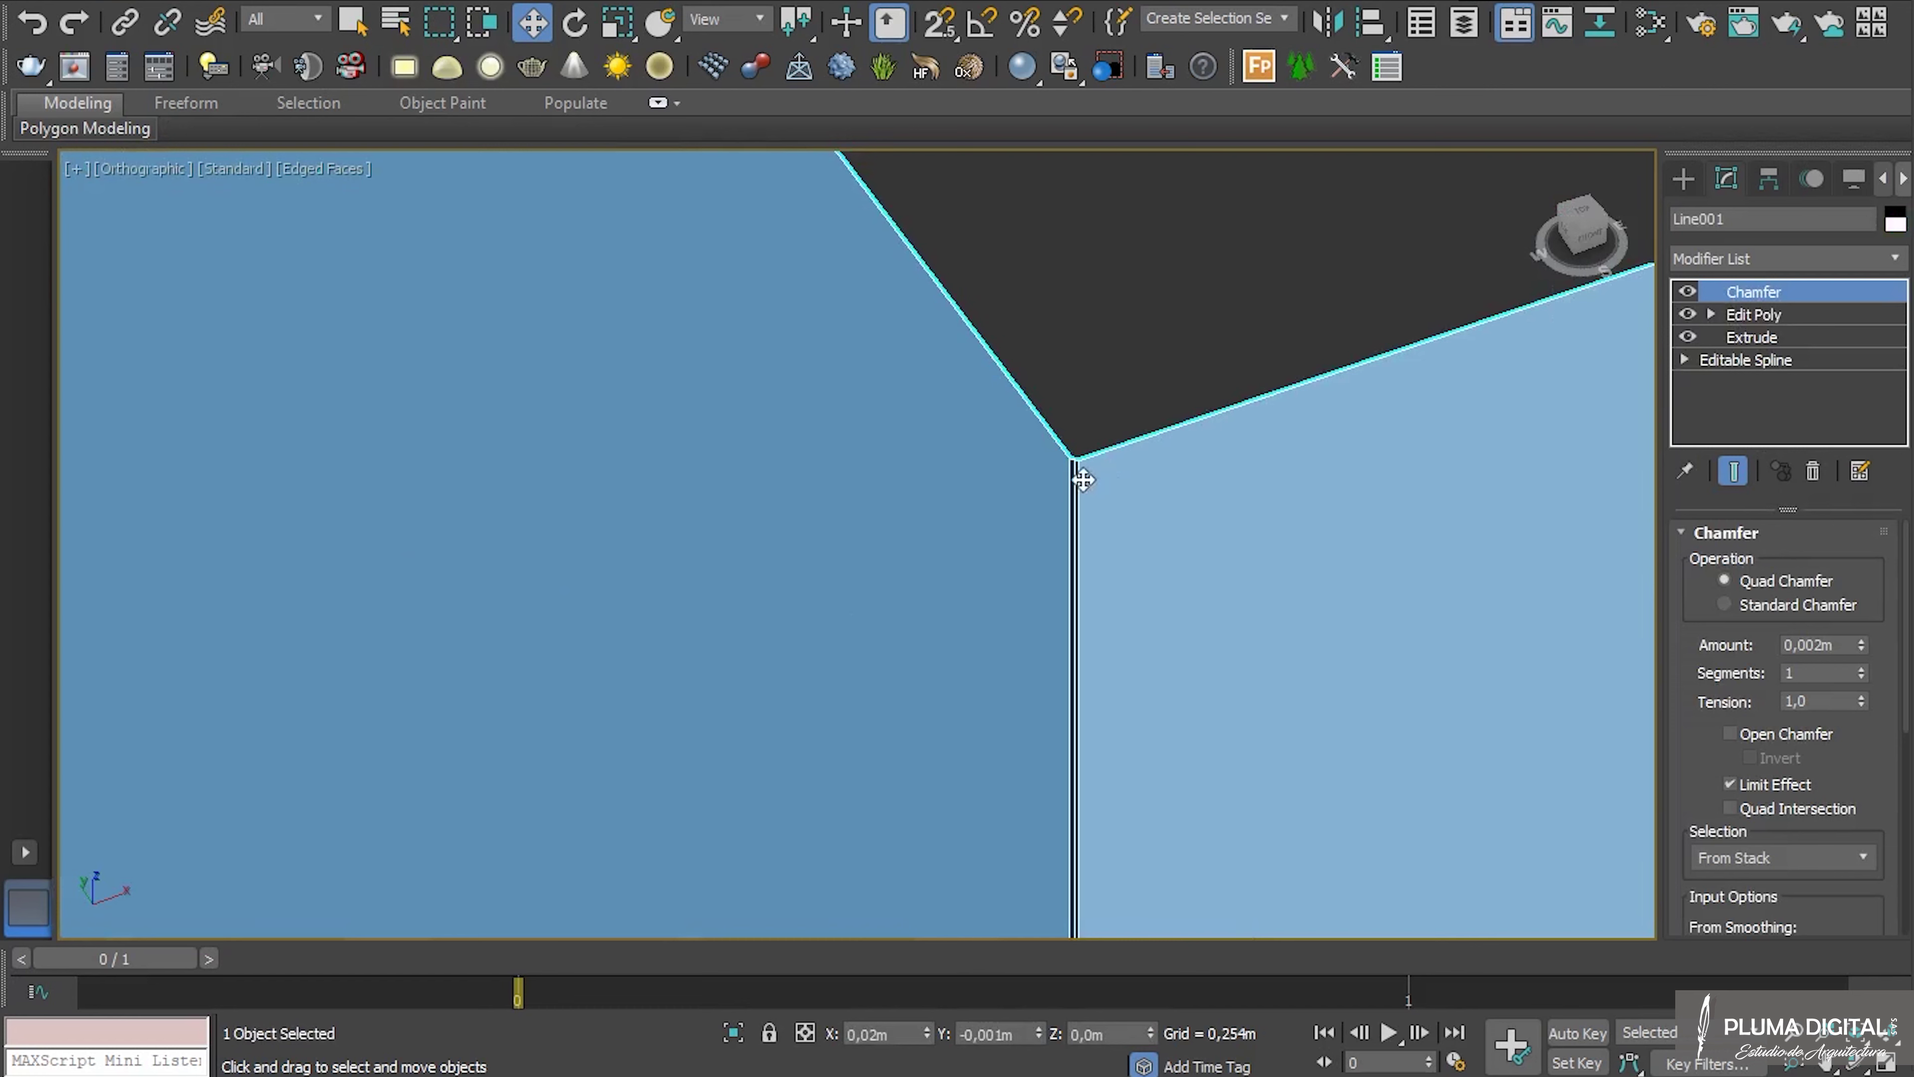
{"action": "scroll", "coordinate": [1077, 428], "scroll_direction": "up", "scroll_amount": 4}
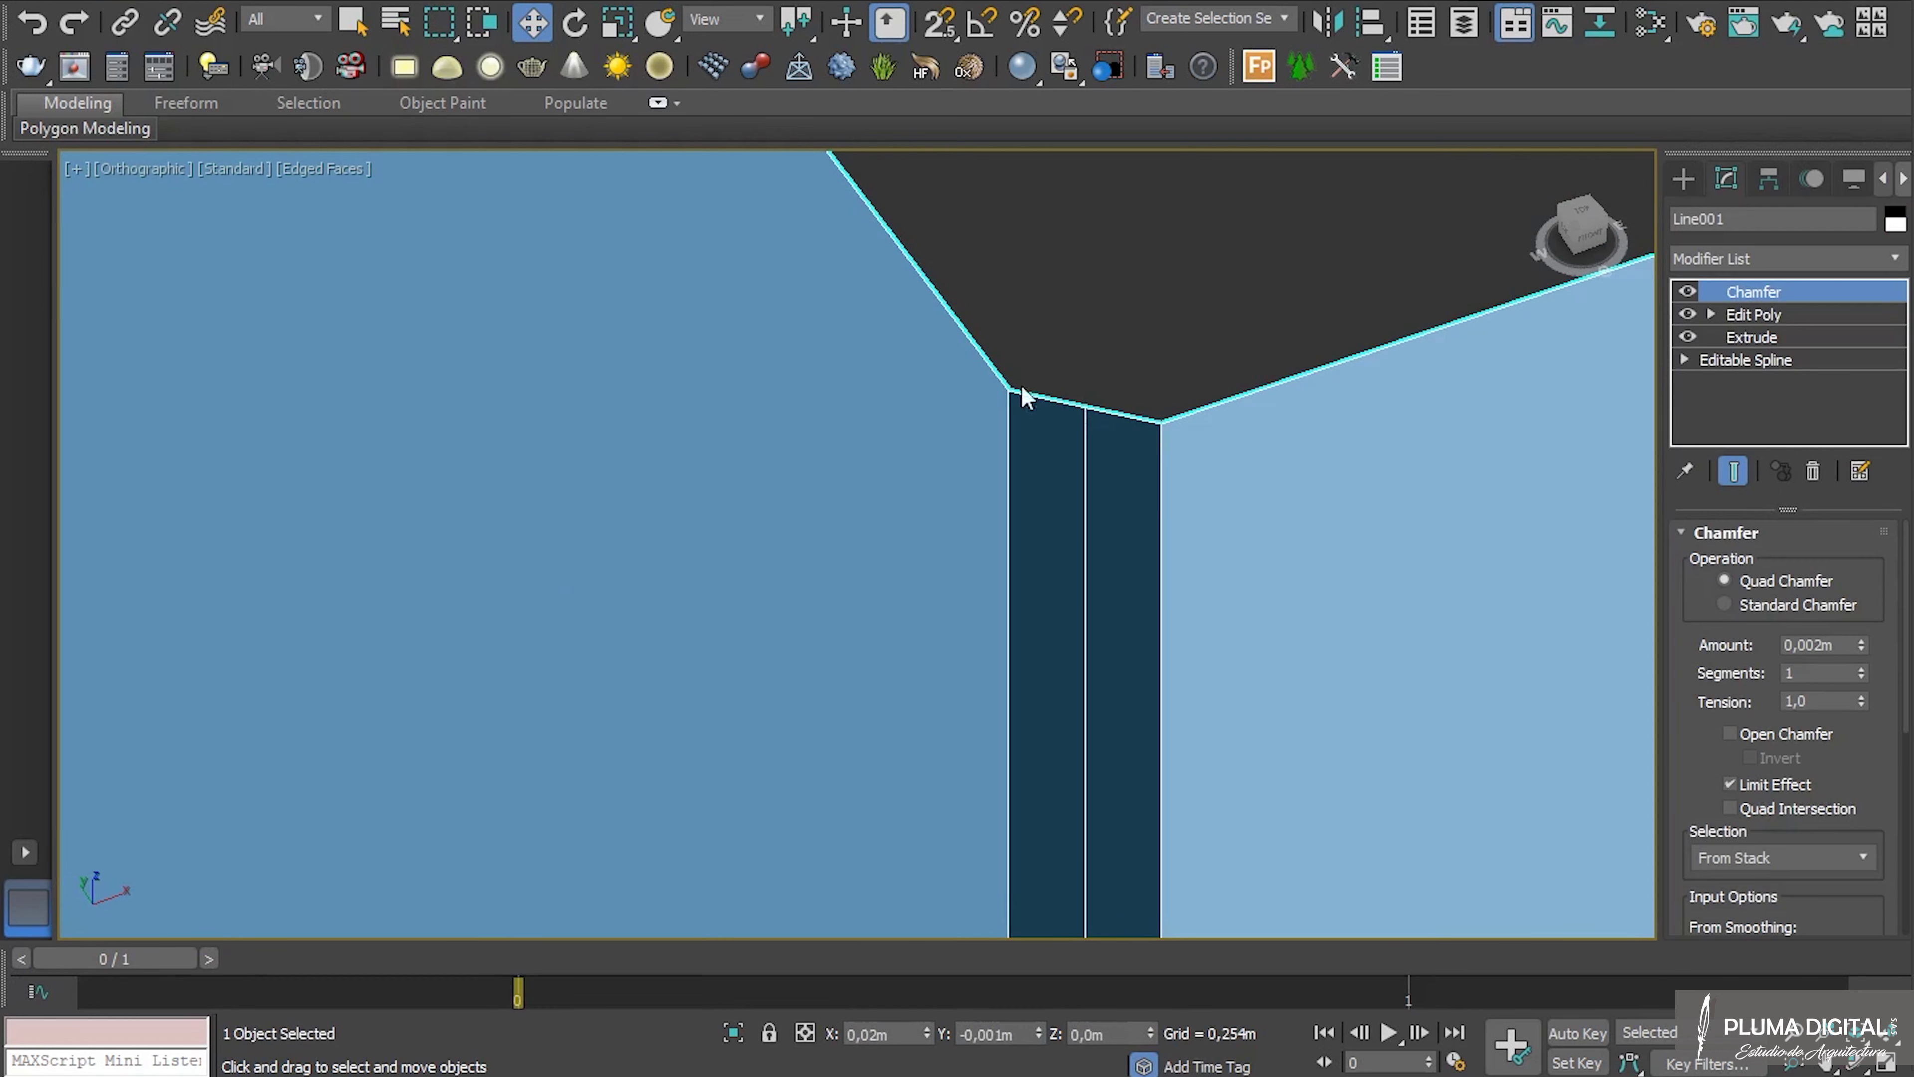
{"action": "double_click", "coordinate": [1798, 674]}
{"action": "key", "text": "Tab"}
{"action": "type", "text": "0,5"}
{"action": "key", "text": "Return"}
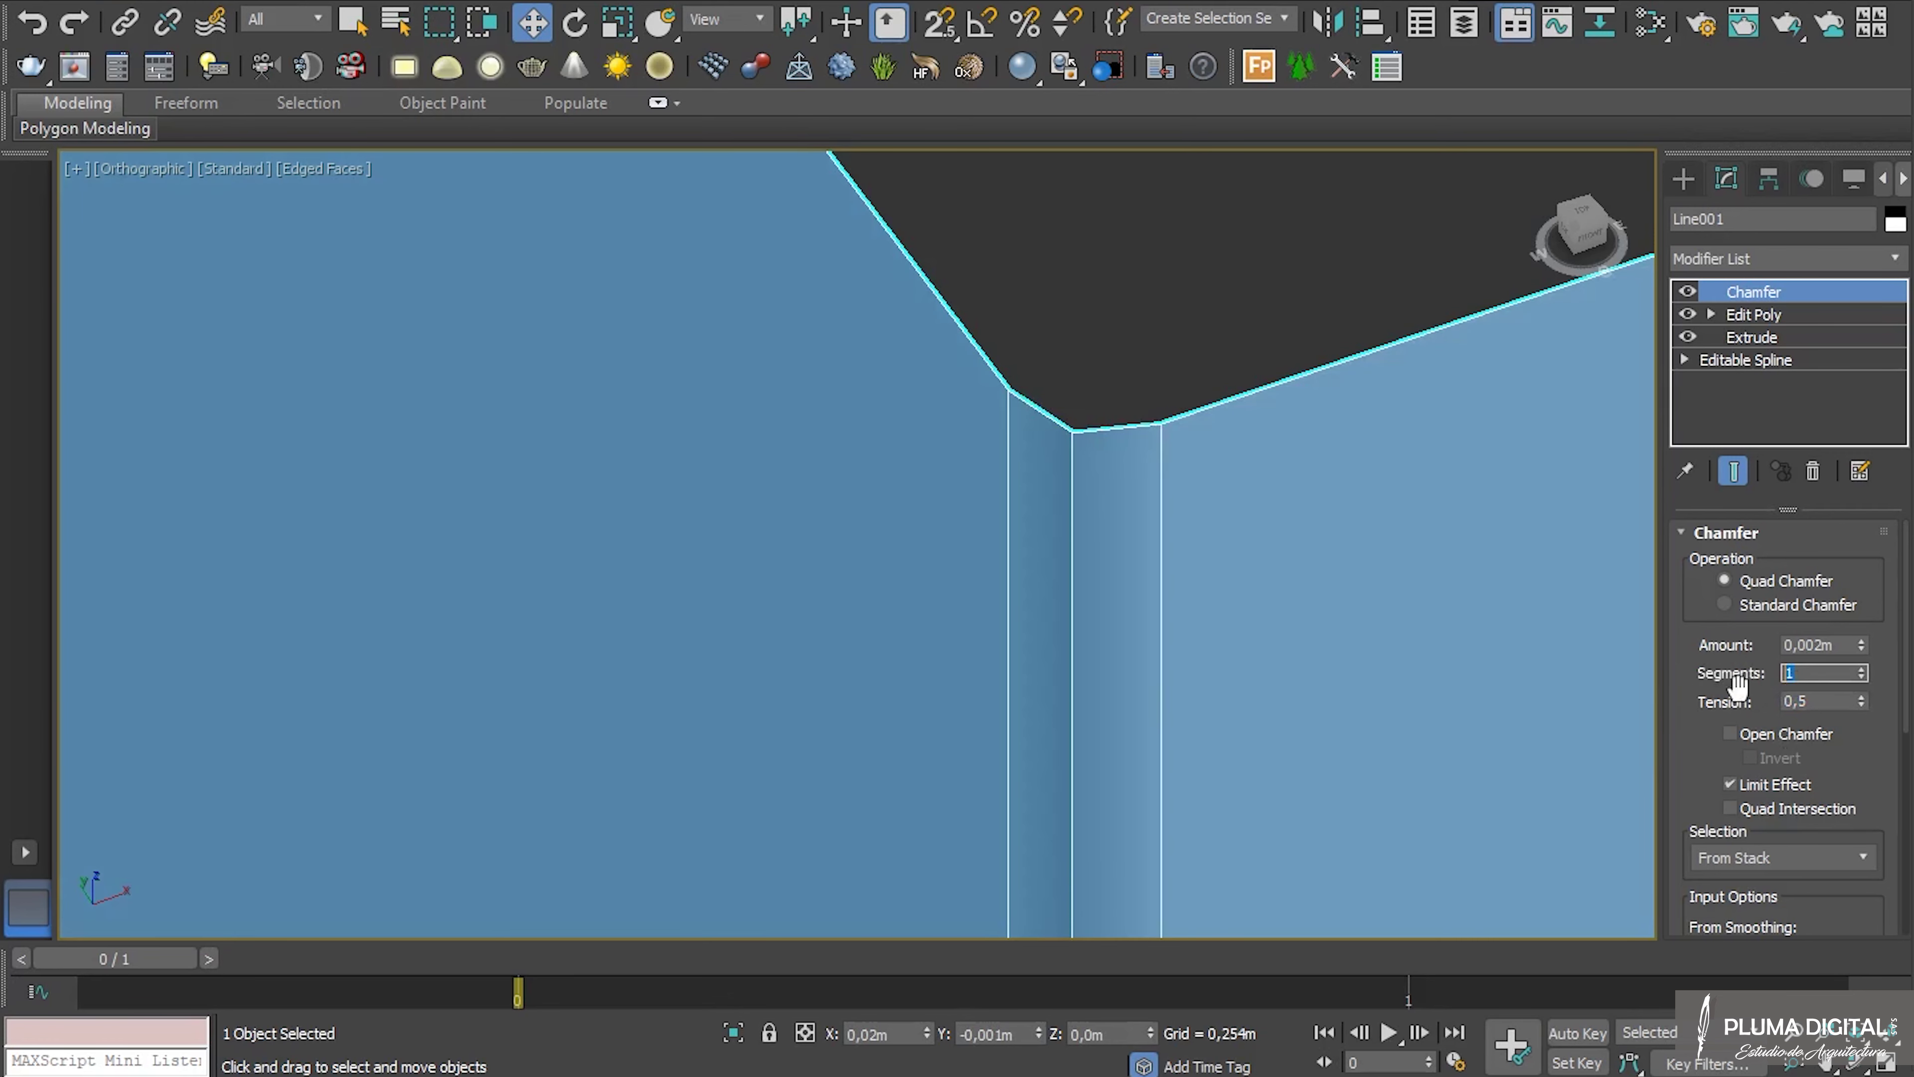
{"action": "type", "text": "2"}
{"action": "key", "text": "Return"}
Examine the chamfered wall edges up close, especially the corner of the far room's window reveal.
{"action": "left_click", "coordinate": [1113, 242]}
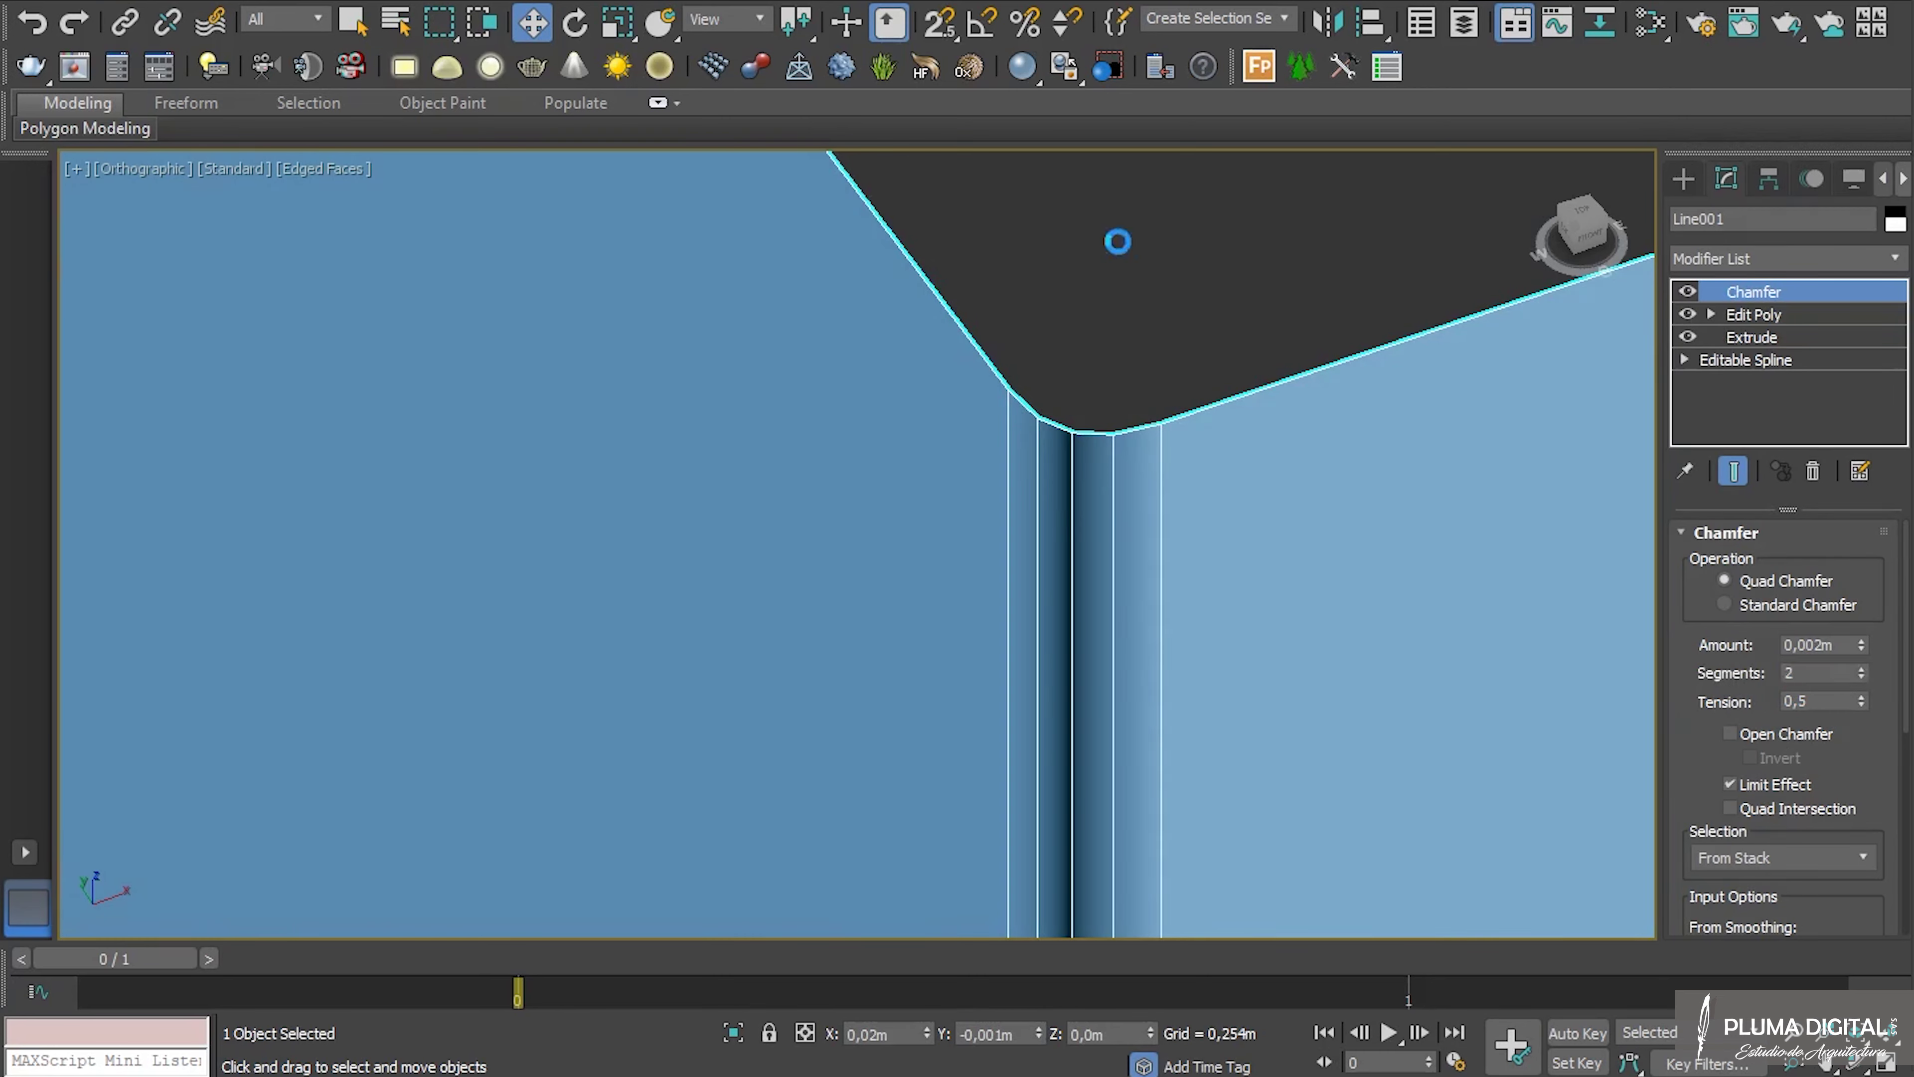
{"action": "scroll", "coordinate": [1108, 272], "scroll_direction": "down", "scroll_amount": 6}
{"action": "middle_click_drag", "start_coordinate": [1105, 285], "coordinate": [993, 483]}
{"action": "scroll", "coordinate": [924, 595], "scroll_direction": "up", "scroll_amount": 10}
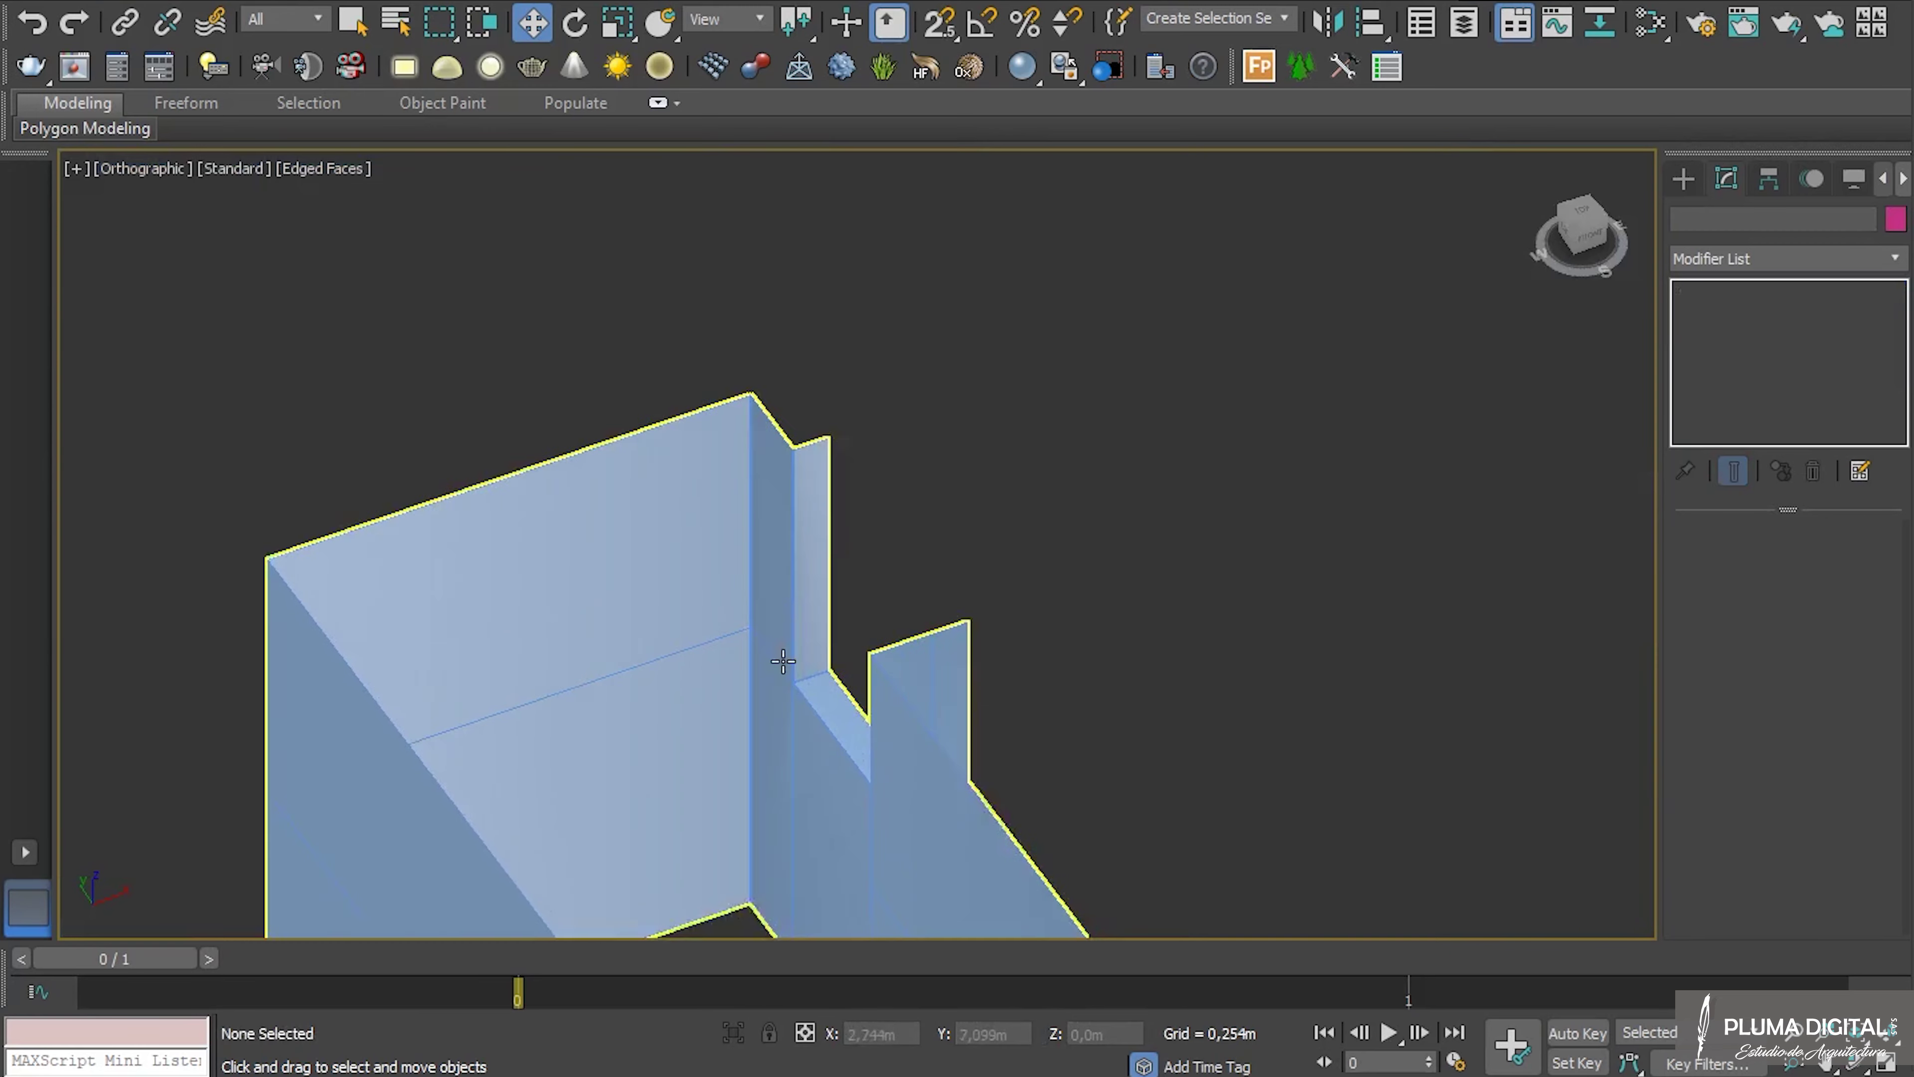
{"action": "scroll", "coordinate": [603, 347], "scroll_direction": "up", "scroll_amount": 3}
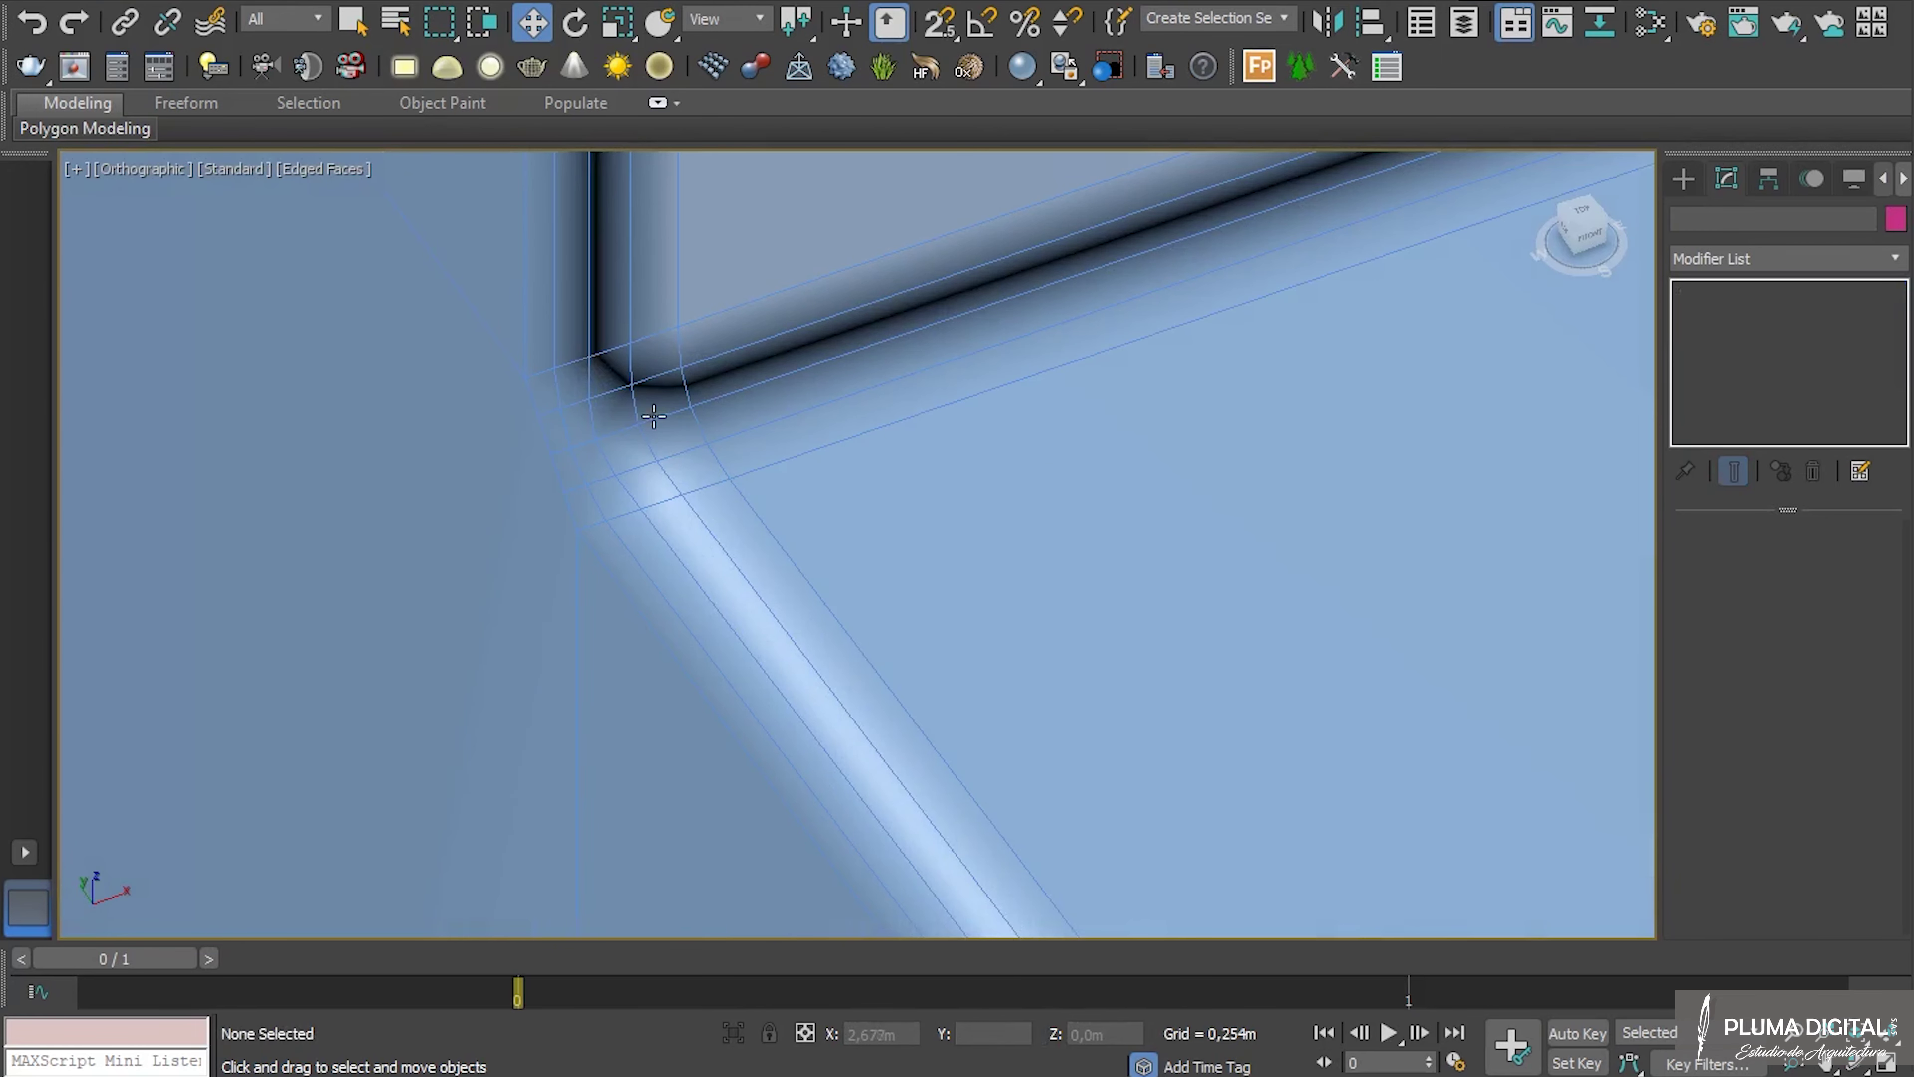
{"action": "scroll", "coordinate": [741, 453], "scroll_direction": "down", "scroll_amount": 14}
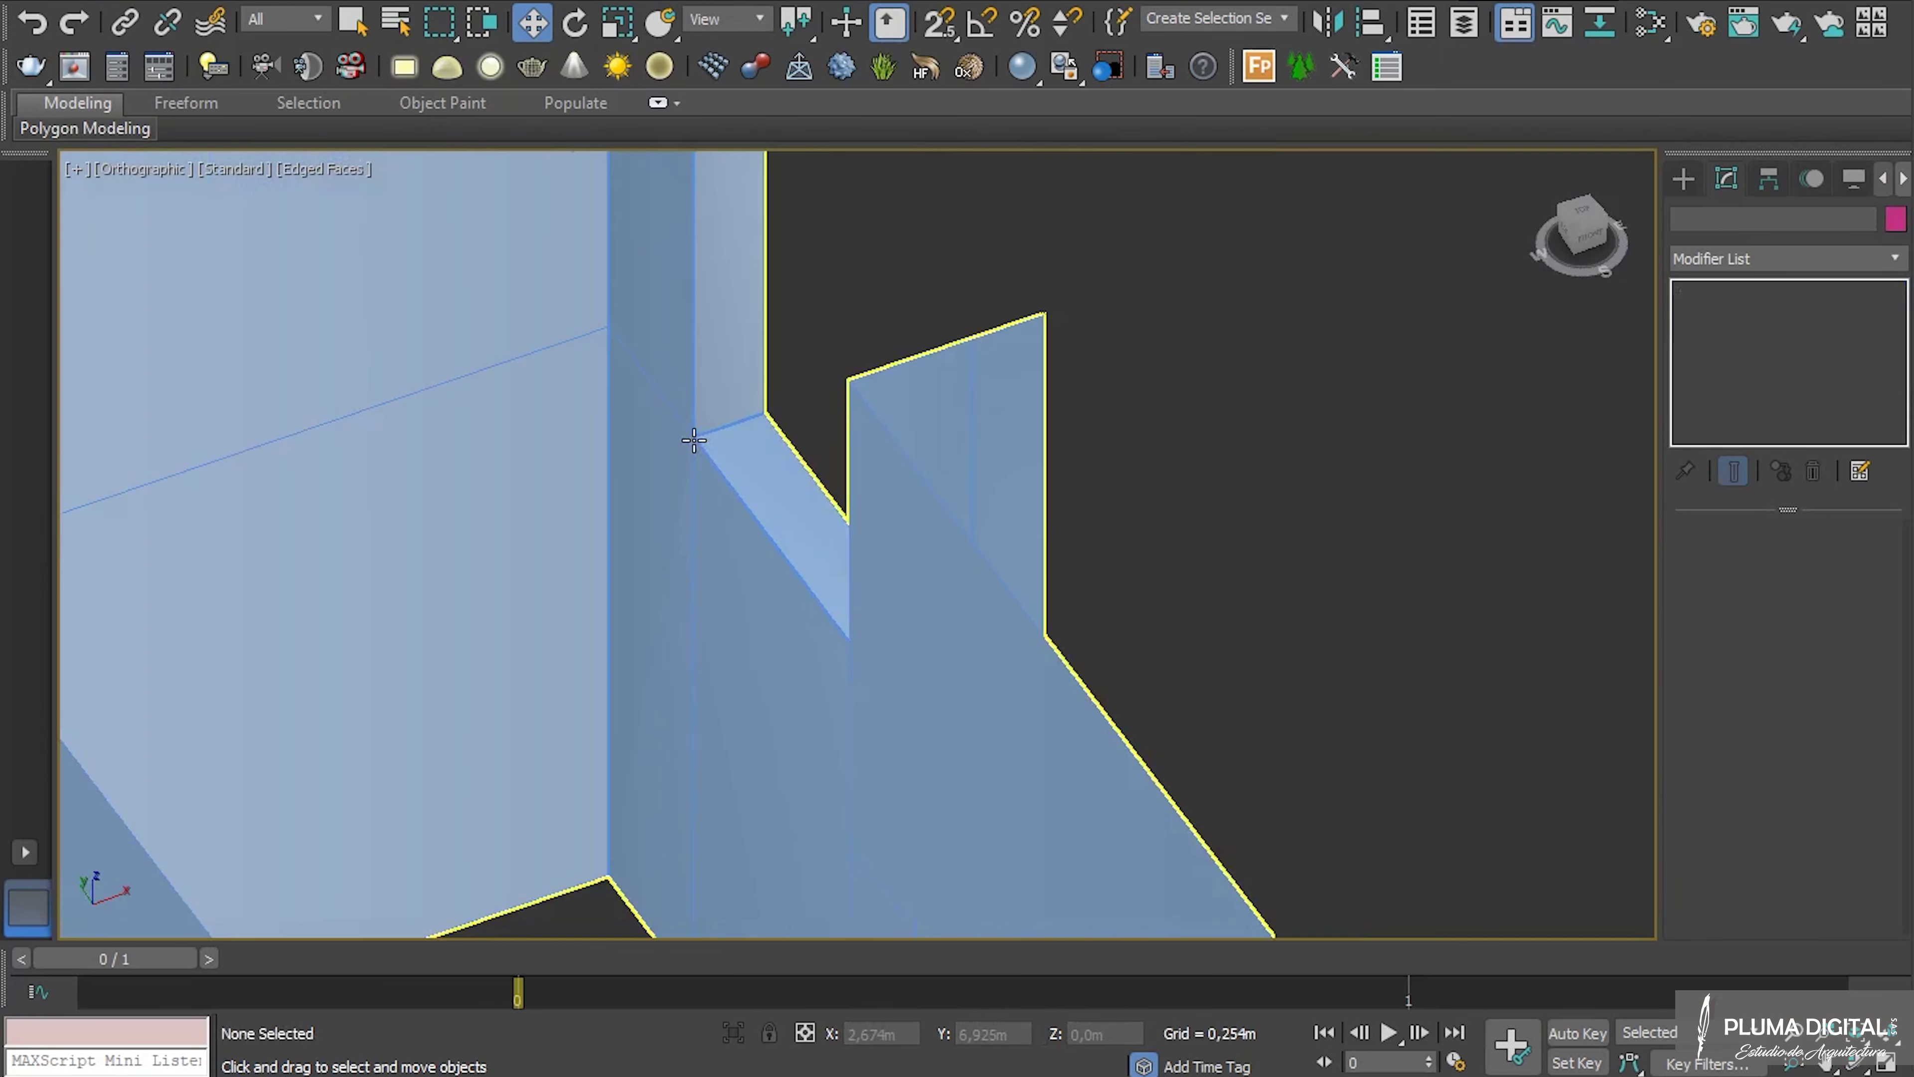
{"action": "middle_click_drag", "start_coordinate": [754, 401], "coordinate": [757, 399]}
{"action": "mouse_move", "coordinate": [873, 729]}
{"action": "middle_mouse_down", "text": "alt"}
{"action": "mouse_move", "coordinate": [794, 726]}
{"action": "mouse_move", "coordinate": [811, 760]}
{"action": "mouse_move", "coordinate": [882, 758]}
{"action": "middle_mouse_up", "text": "alt"}
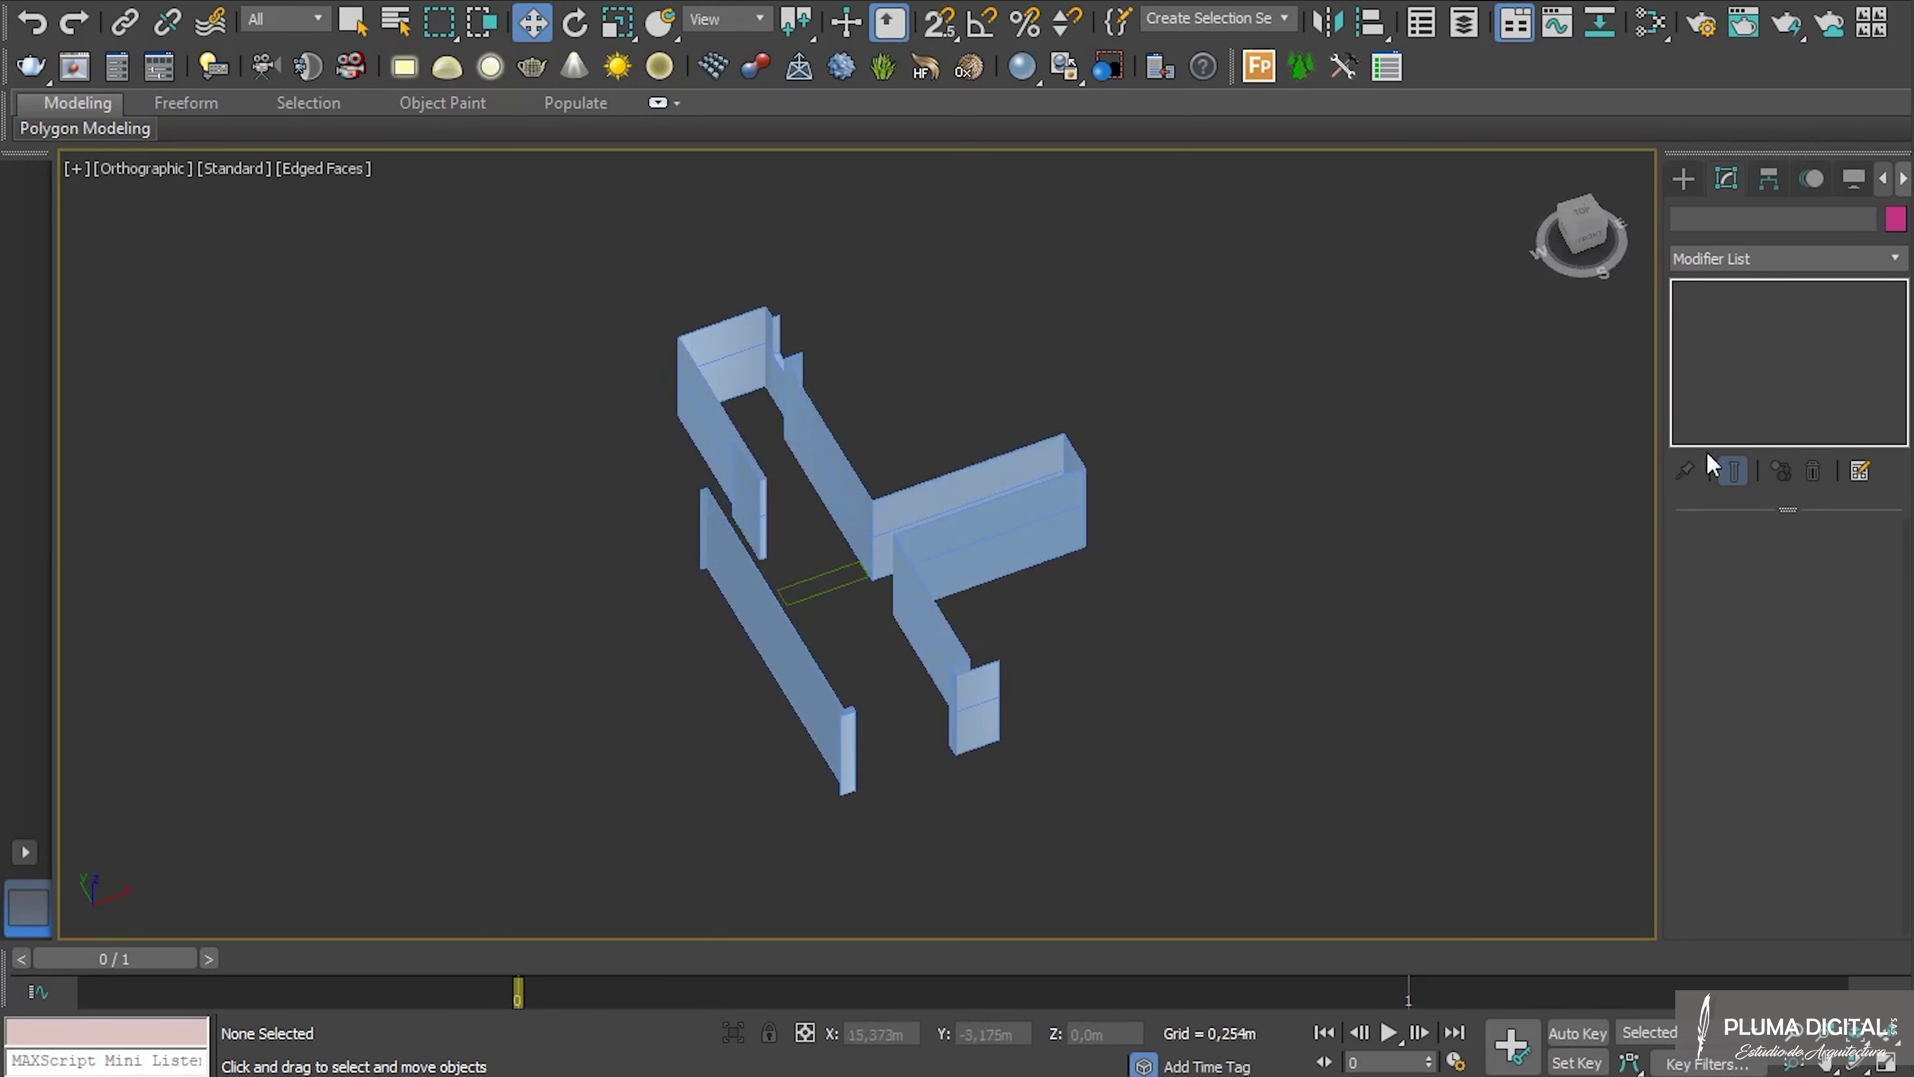
Clone the walls as a copy named Guardaescoba.
{"action": "left_click", "coordinate": [886, 608]}
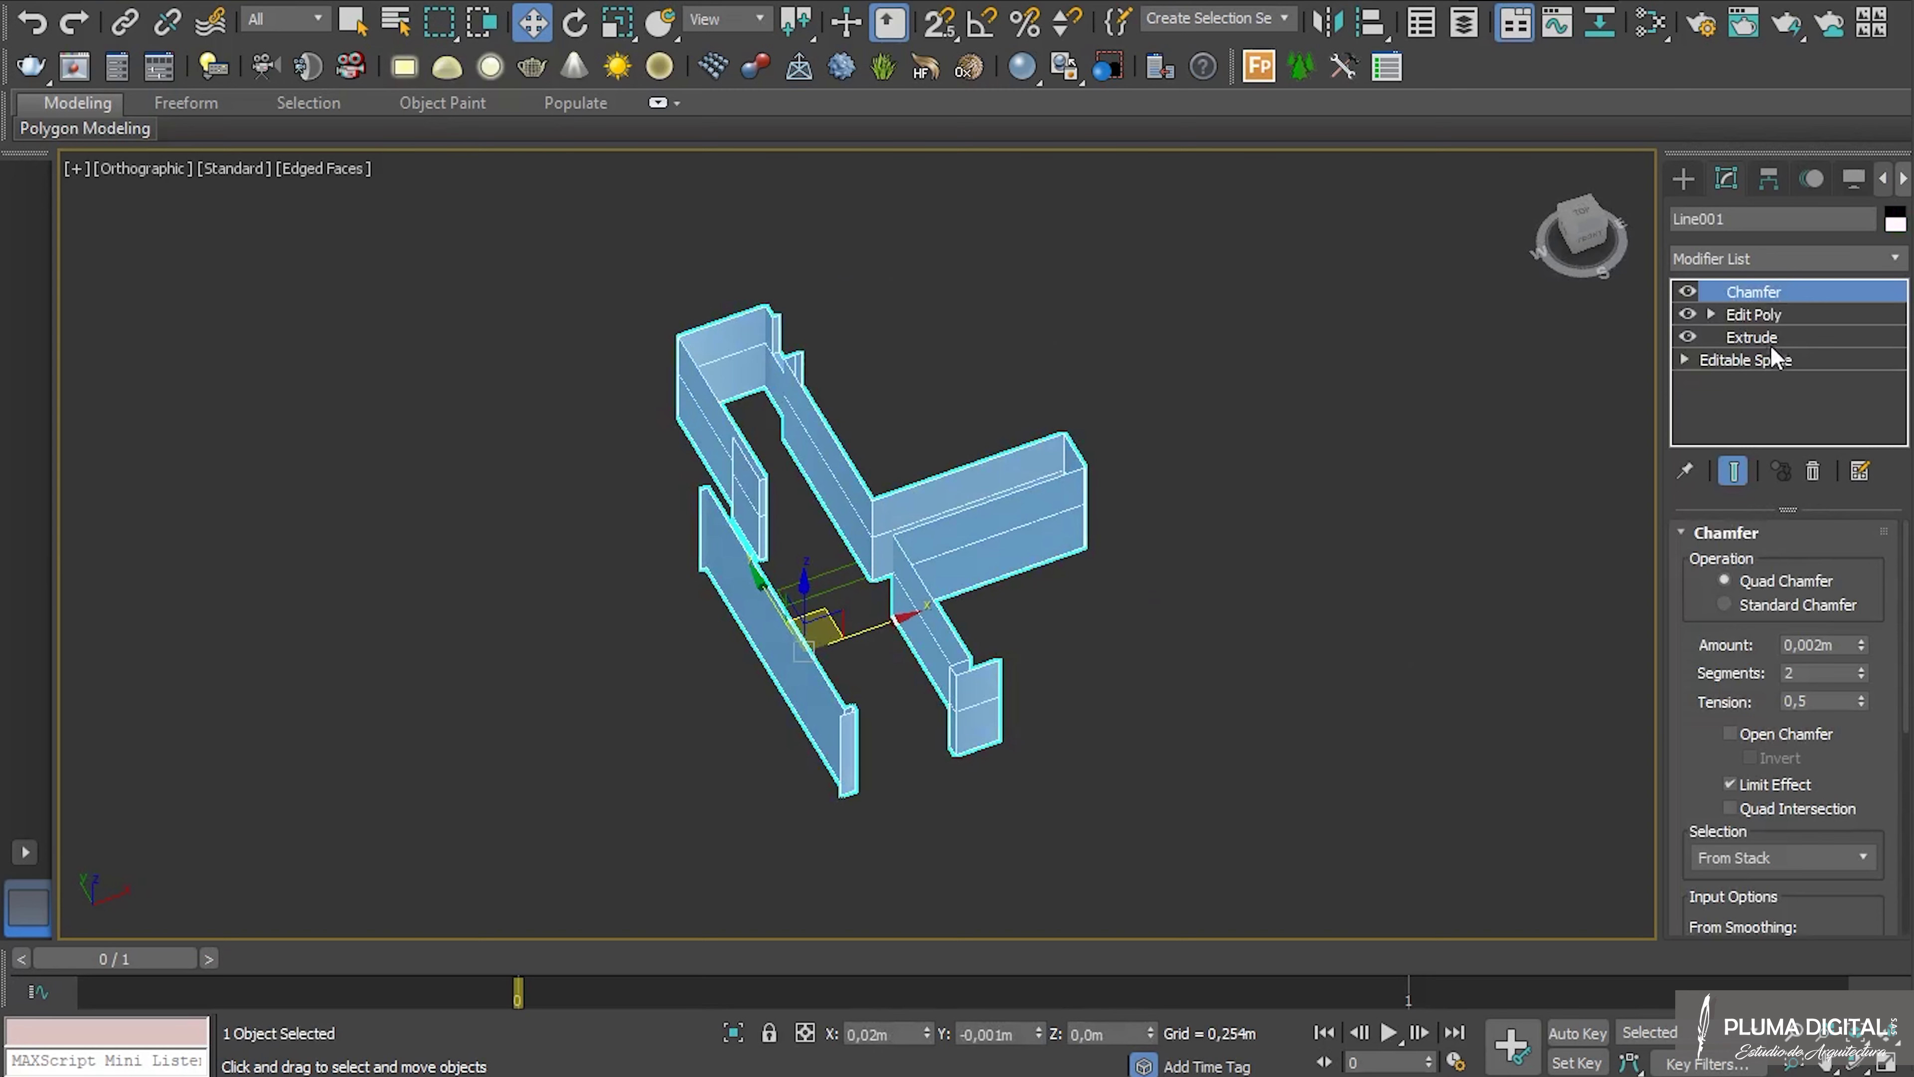
{"action": "right_click", "coordinate": [909, 588]}
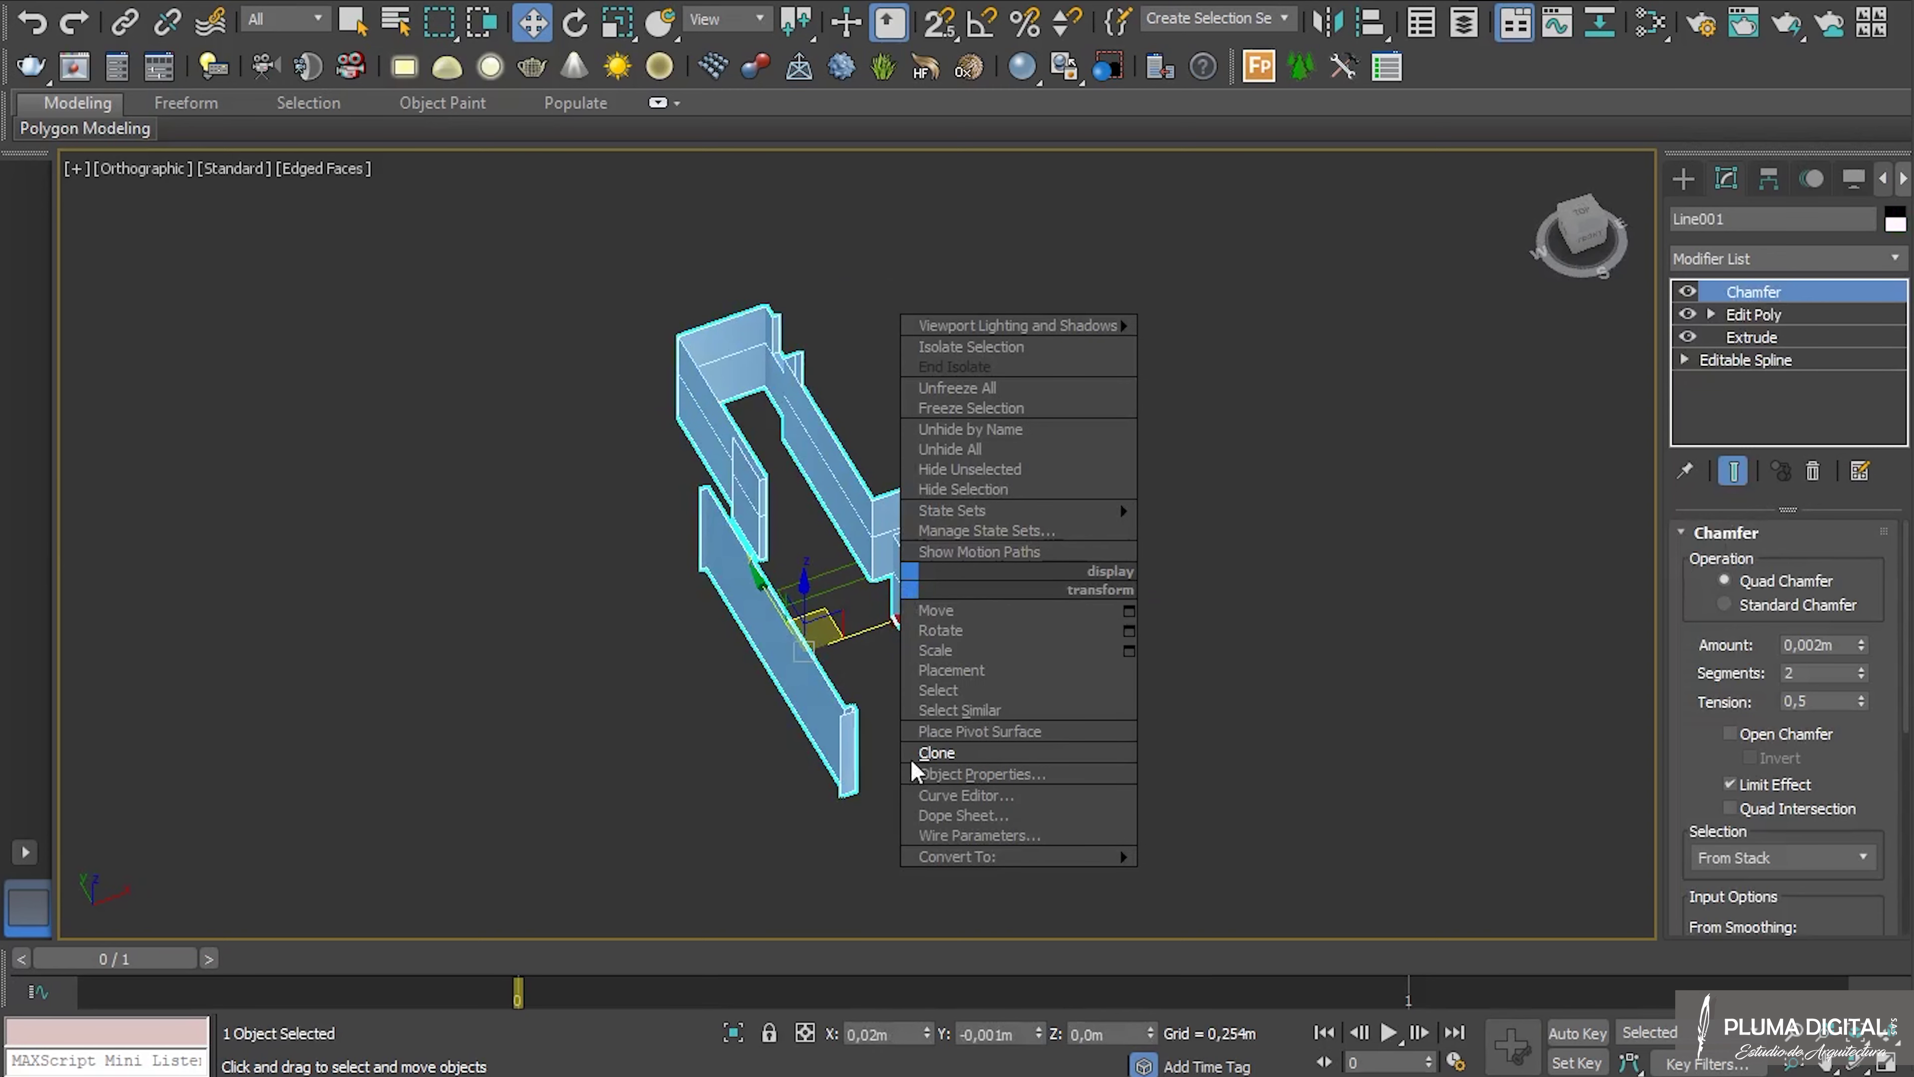
{"action": "left_click", "coordinate": [918, 769]}
{"action": "double_click", "coordinate": [889, 578]}
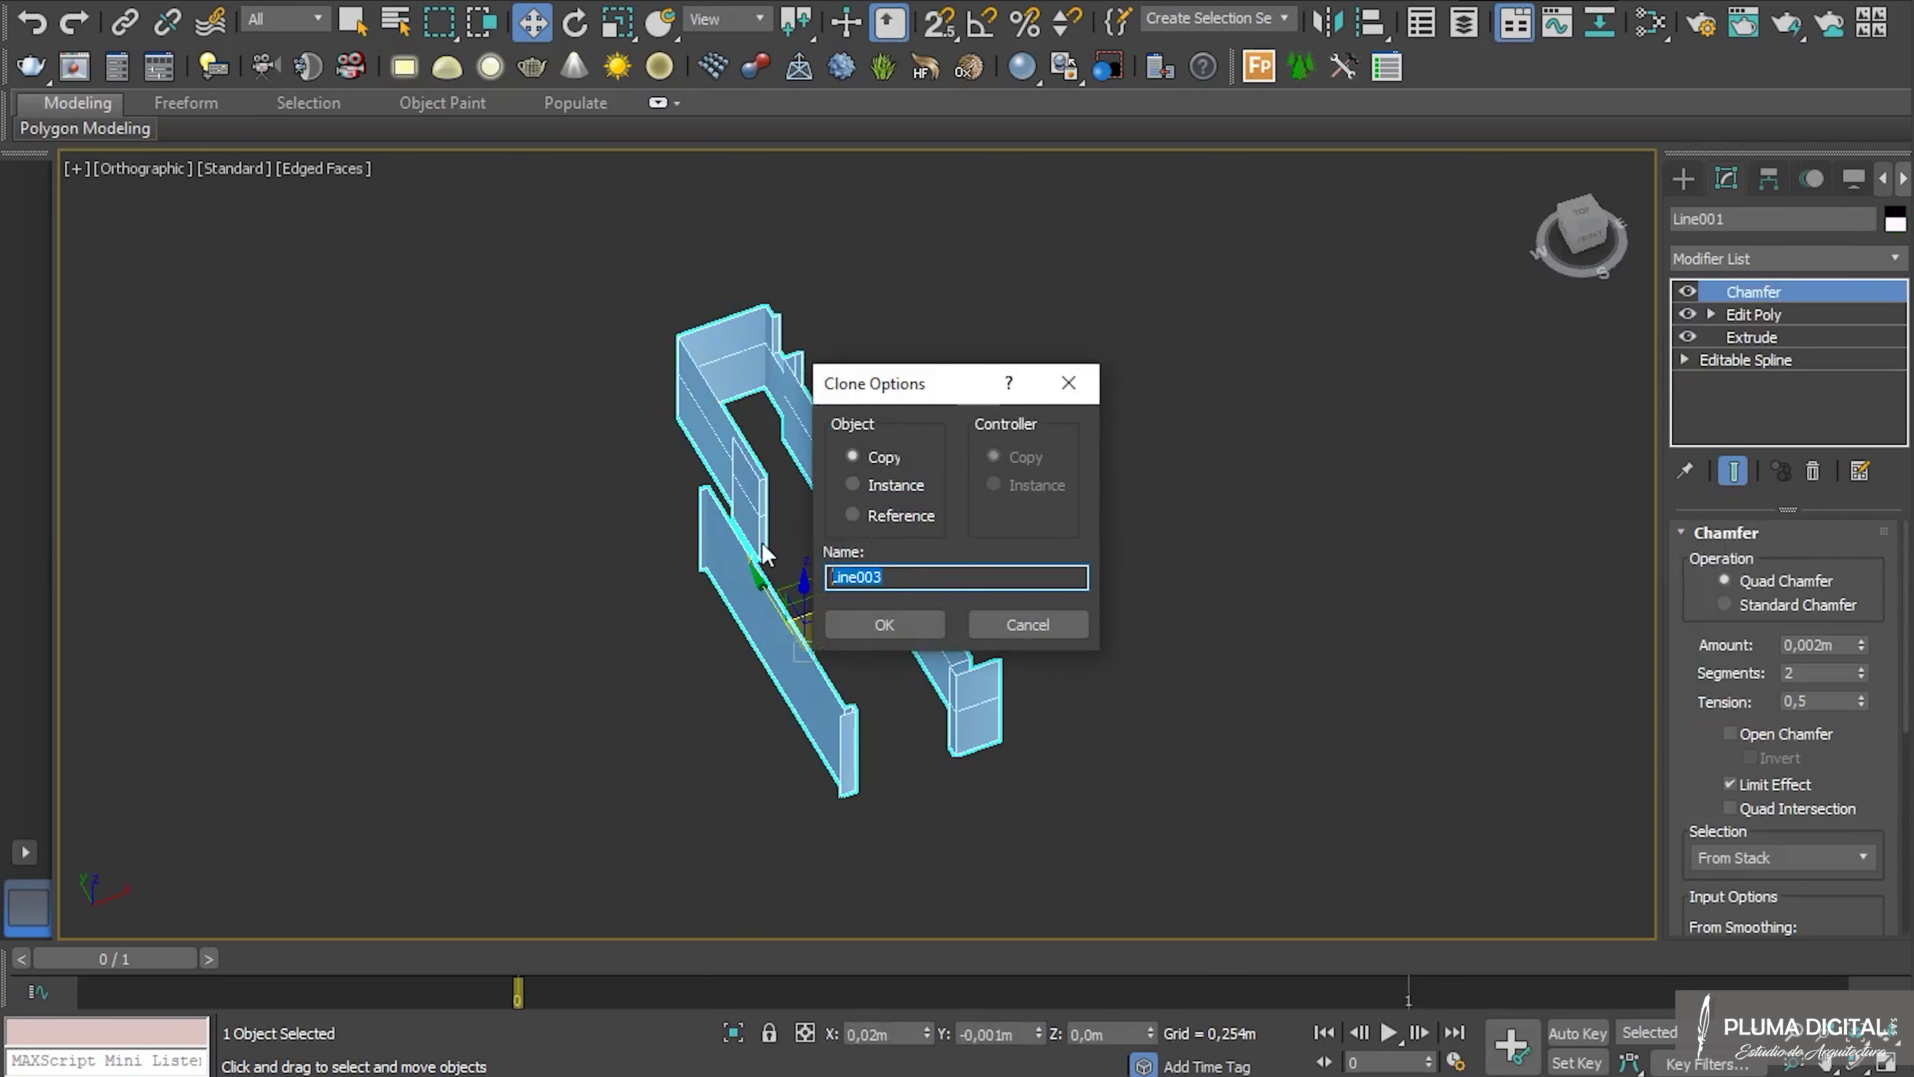
{"action": "type", "text": "Guardaescoba"}
{"action": "key", "text": "Return"}
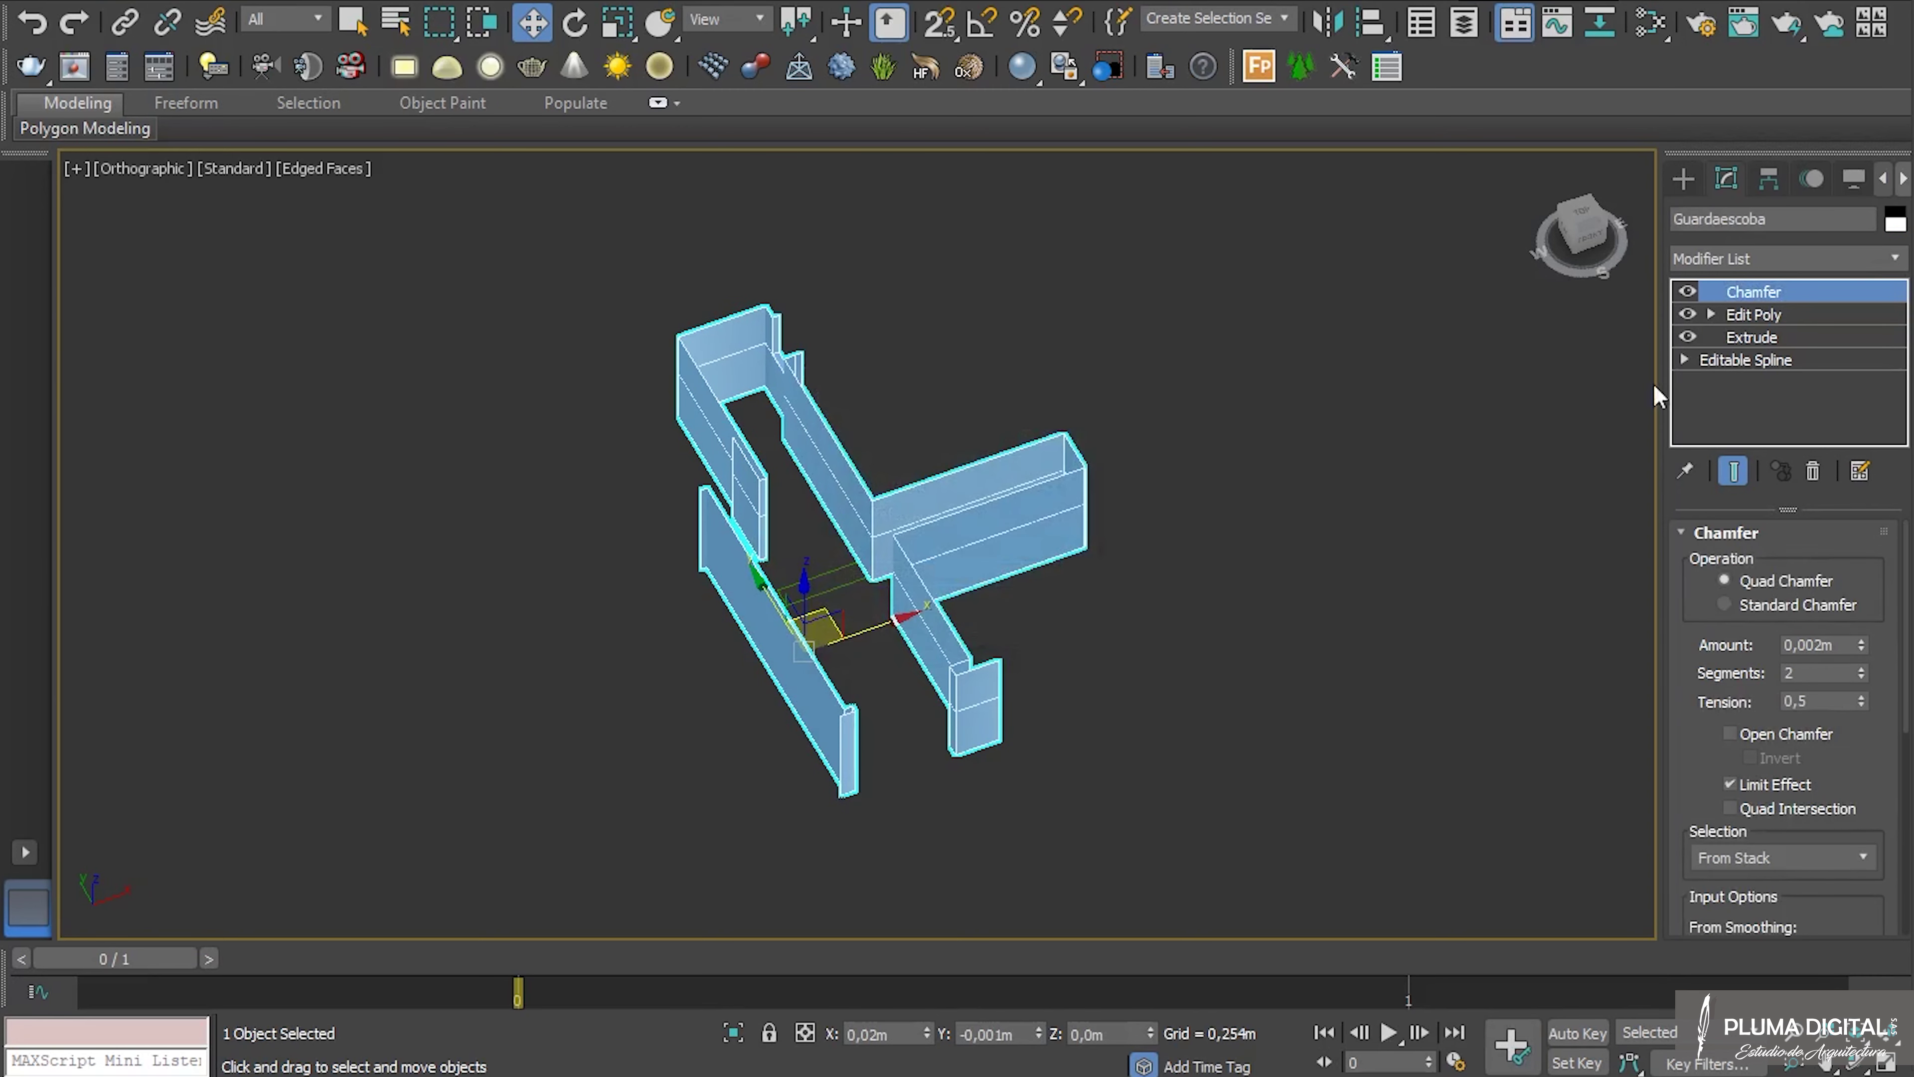
Remove the Edit Poly modifier from Guardaescoba and set its Extrude amount to 0,1 m.
{"action": "left_click", "coordinate": [1756, 315]}
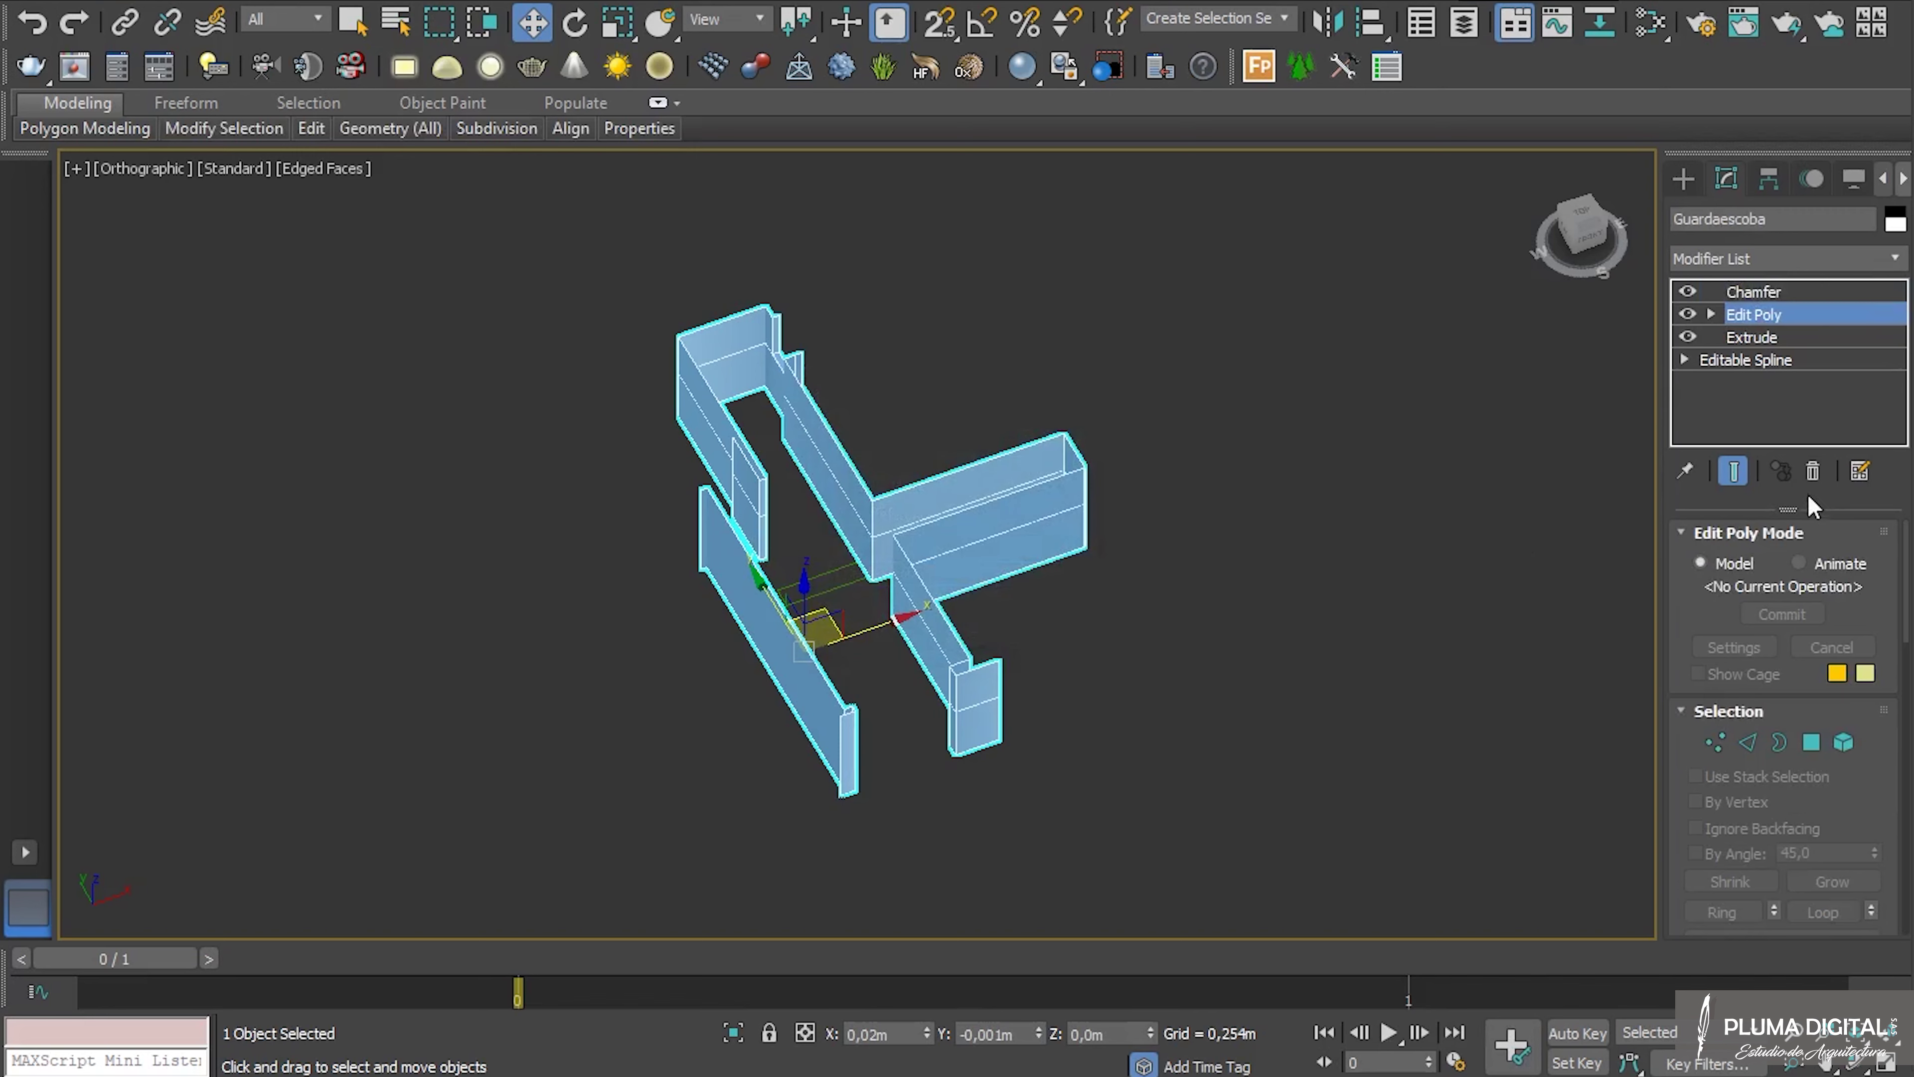
{"action": "left_click", "coordinate": [1814, 471]}
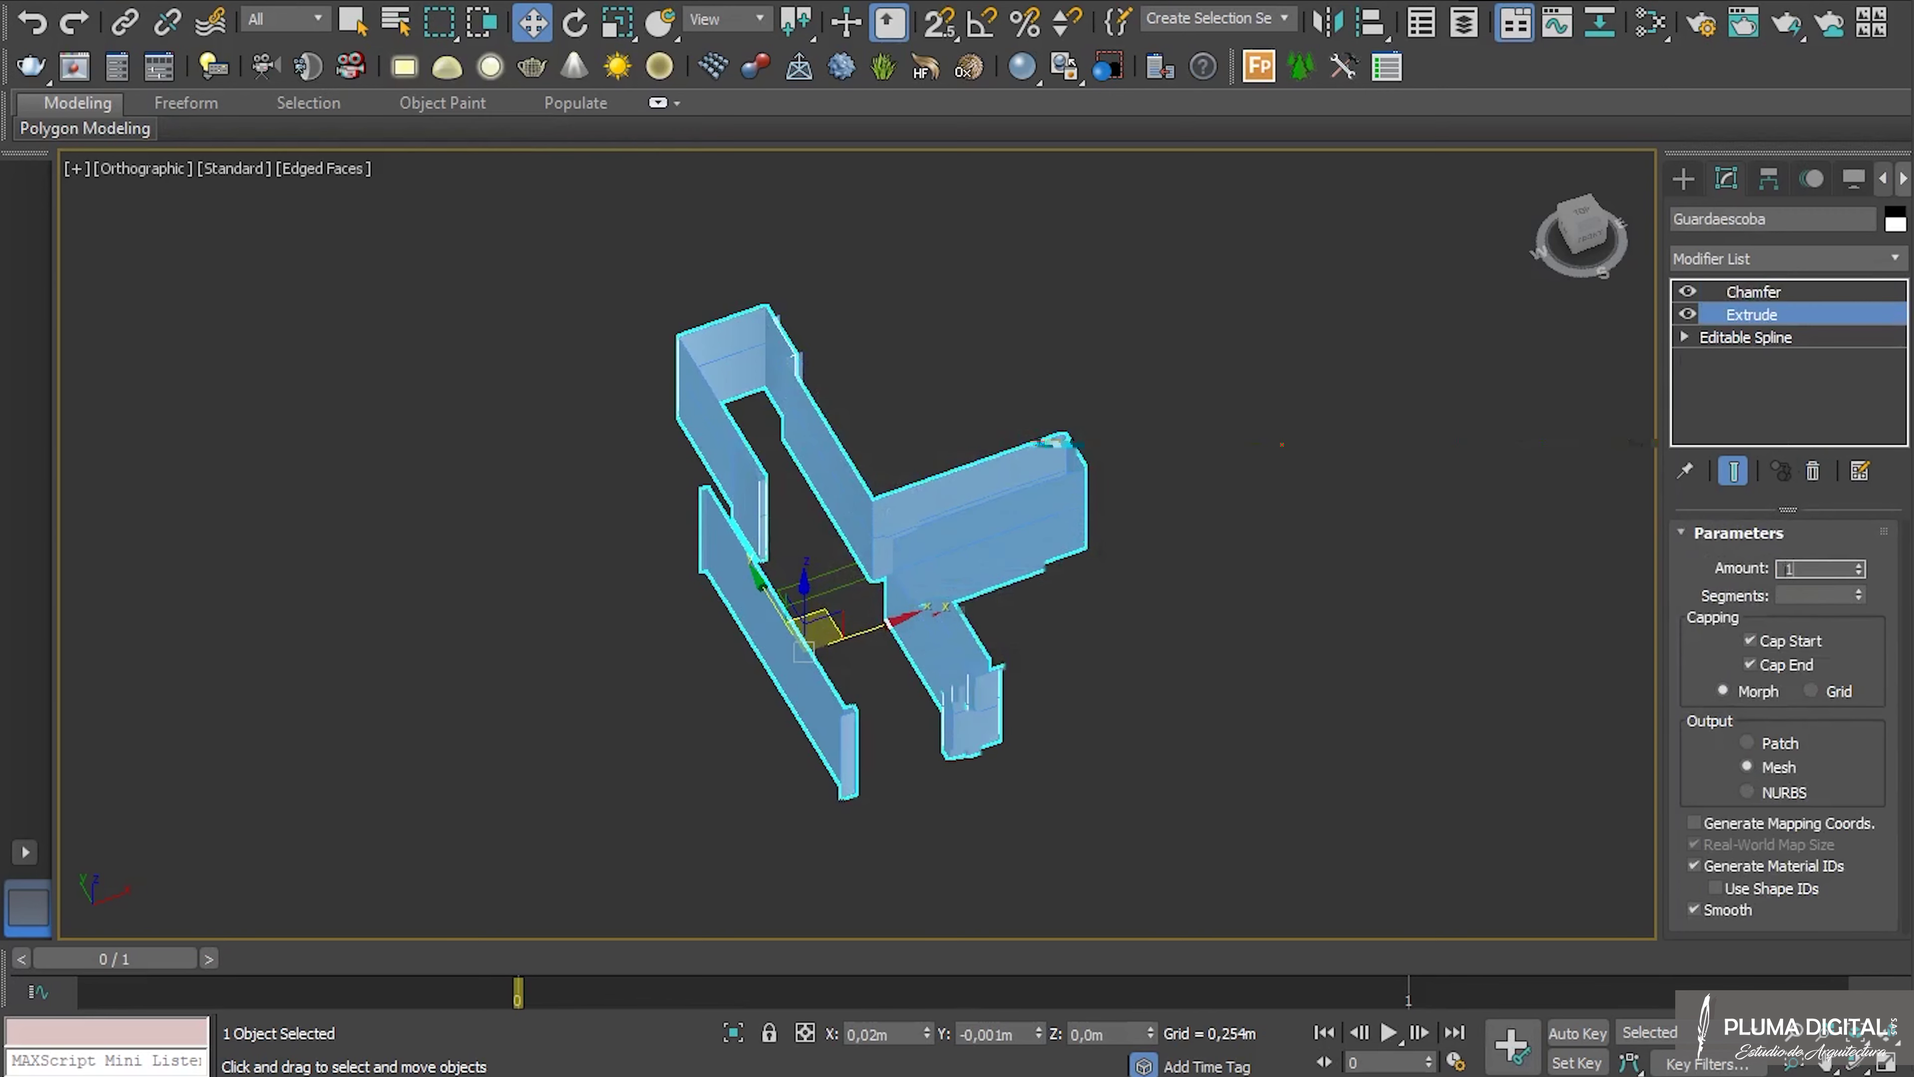
{"action": "type", "text": "0,1"}
{"action": "key", "text": "Return"}
{"action": "scroll", "coordinate": [971, 769], "scroll_direction": "up", "scroll_amount": 4}
{"action": "scroll", "coordinate": [970, 769], "scroll_direction": "up", "scroll_amount": 6}
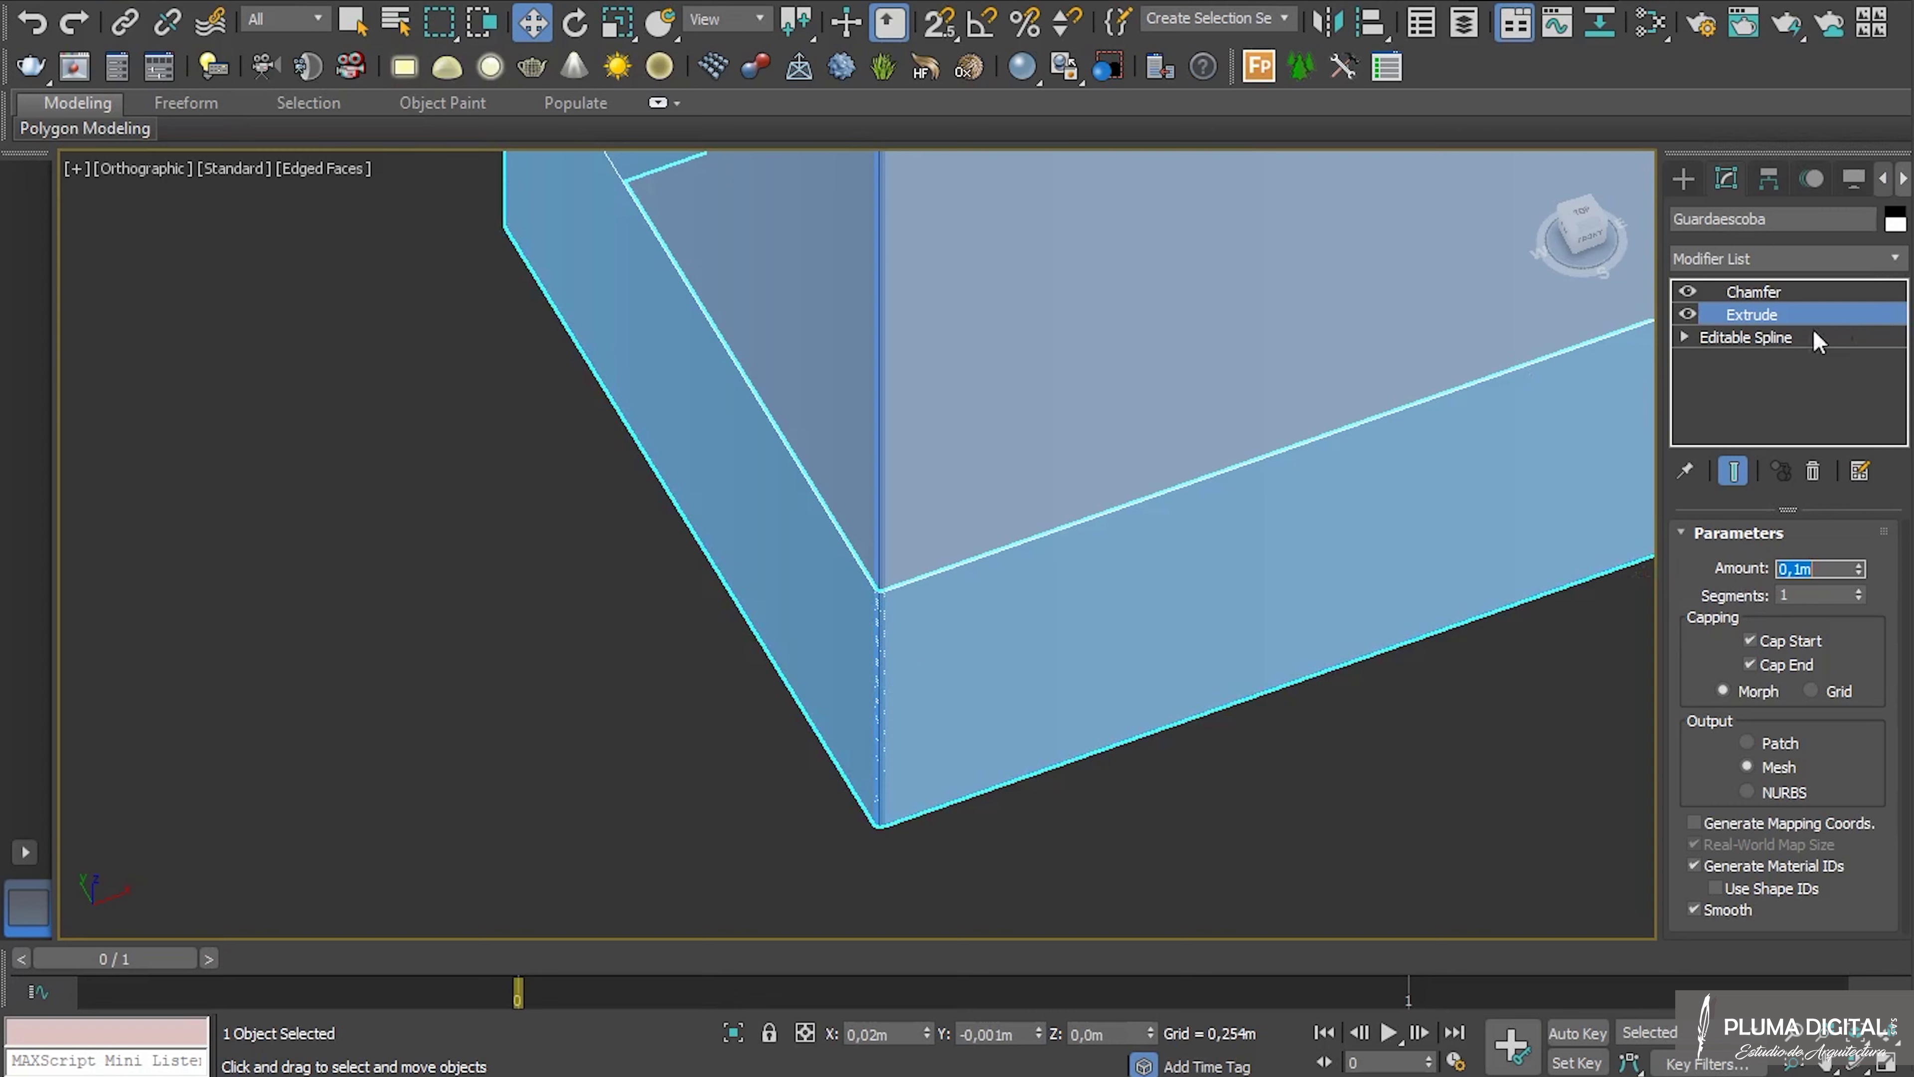
Add another modifier above Extrude in the Guardaescoba object's modifier stack.
{"action": "left_click", "coordinate": [1894, 258]}
{"action": "scroll", "coordinate": [1779, 663], "scroll_direction": "down", "scroll_amount": 15}
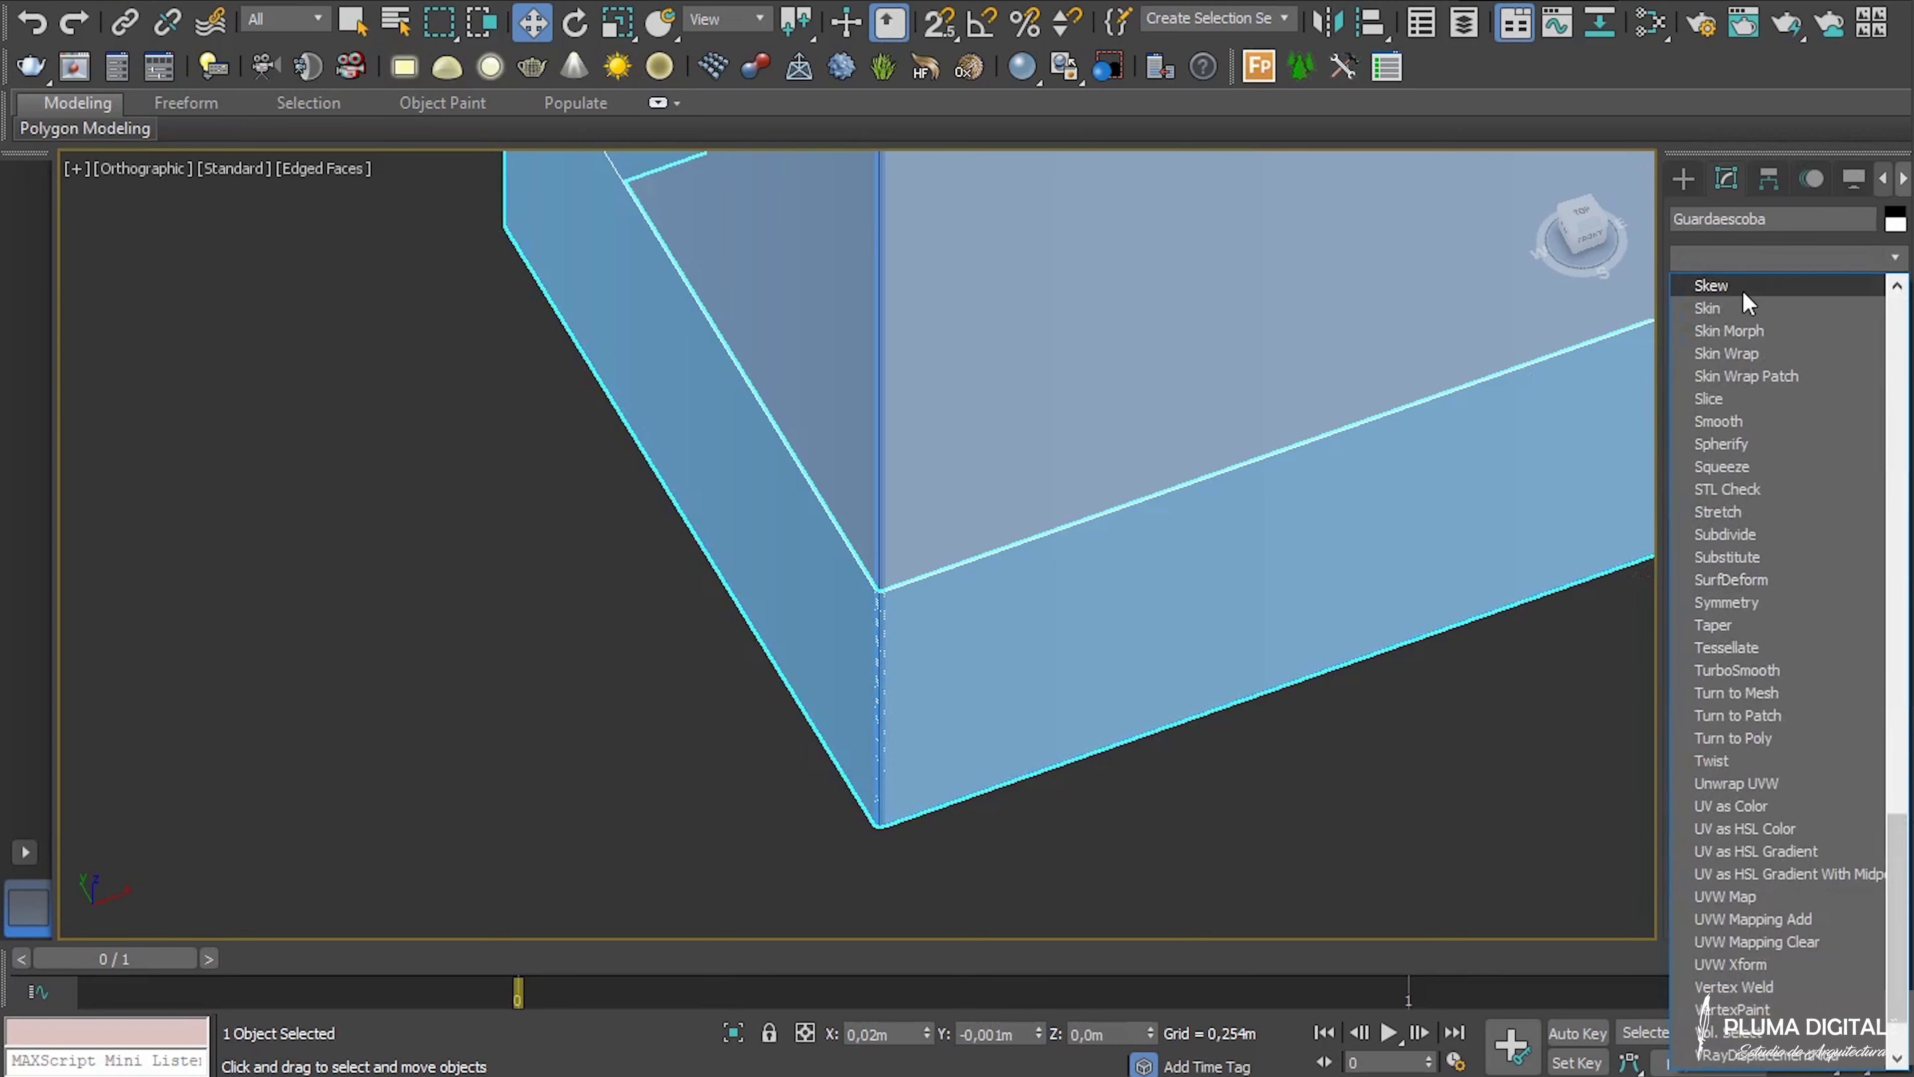
{"action": "scroll", "coordinate": [1747, 332], "scroll_direction": "up", "scroll_amount": 2}
{"action": "left_click", "coordinate": [1712, 468]}
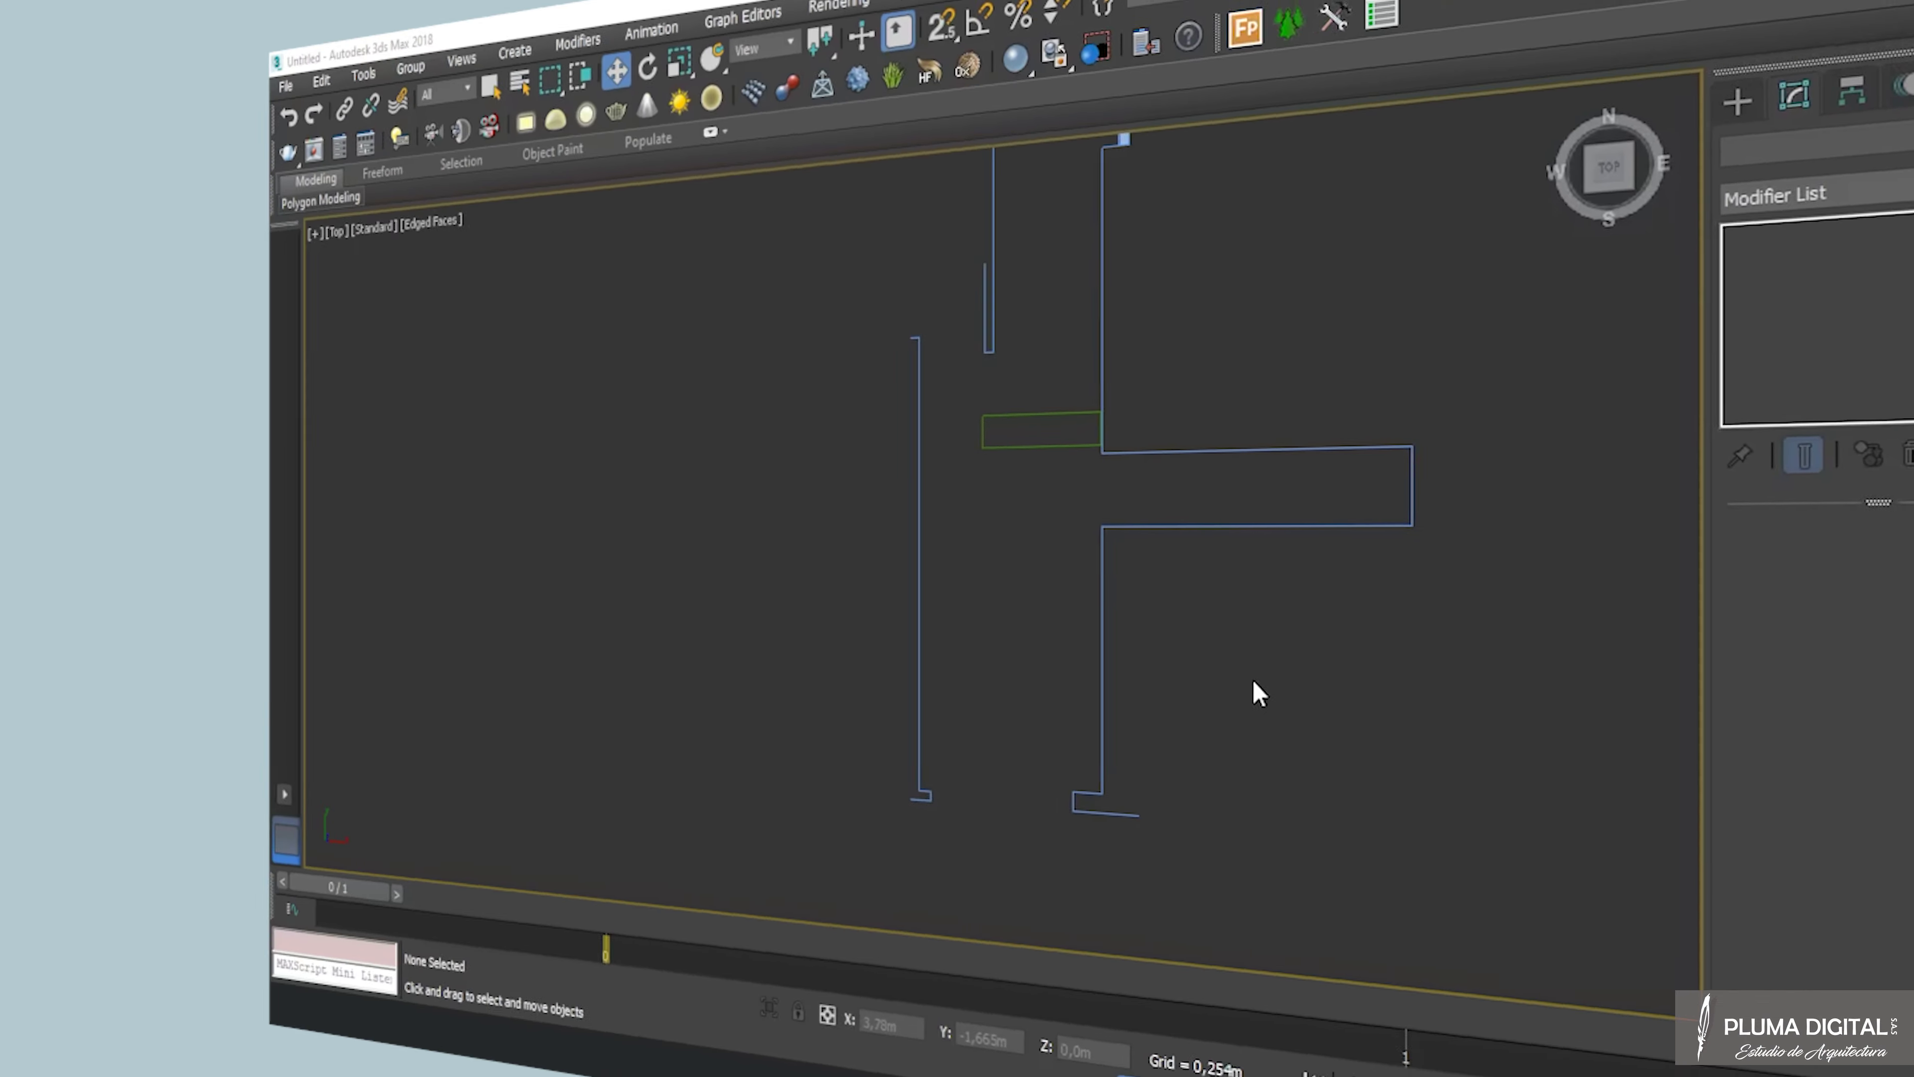
Create a plane with 1 length and 1 width segment, about 3,52 by 2,69 m, snapped to the lower room's wall-line vertices.
{"action": "left_click", "coordinate": [1701, 169]}
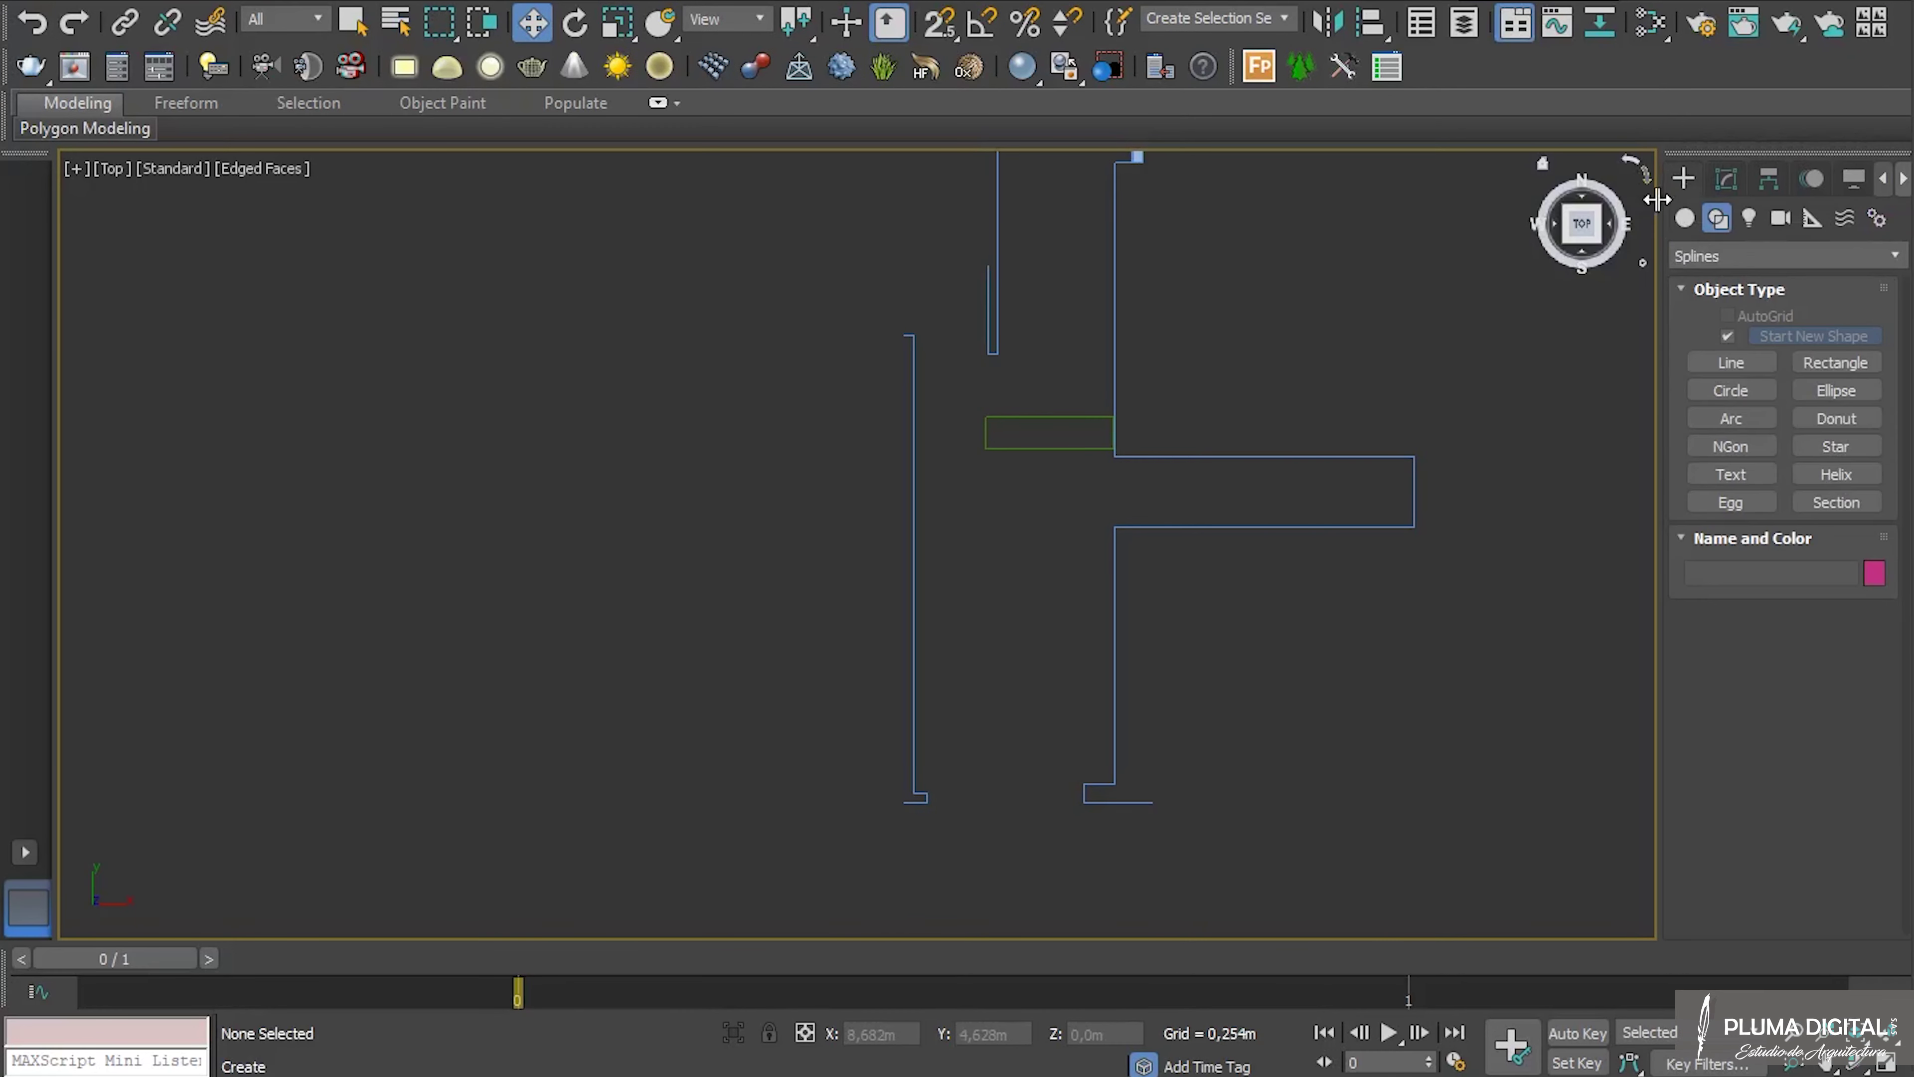
{"action": "left_click", "coordinate": [1685, 218]}
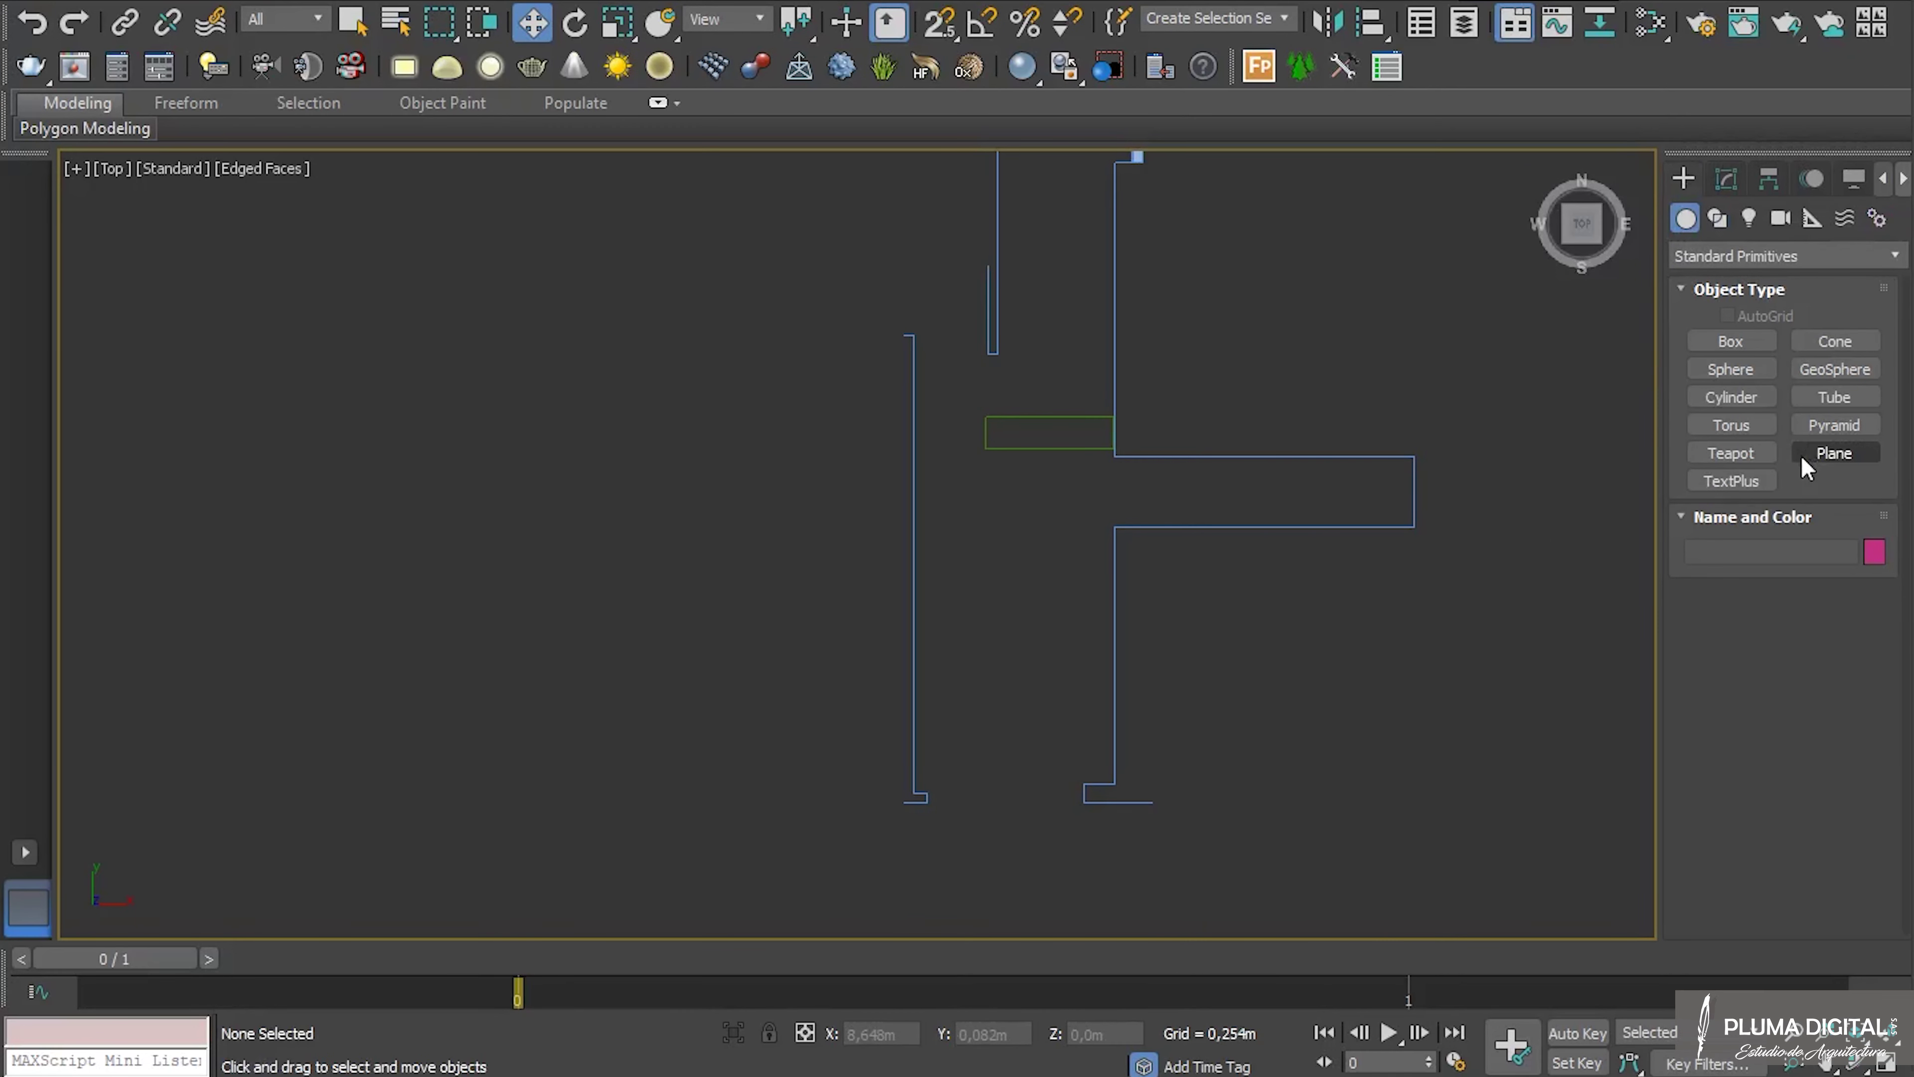
{"action": "left_click", "coordinate": [1824, 453]}
{"action": "double_click", "coordinate": [1801, 799]}
{"action": "type", "text": "1"}
{"action": "key", "text": "Tab"}
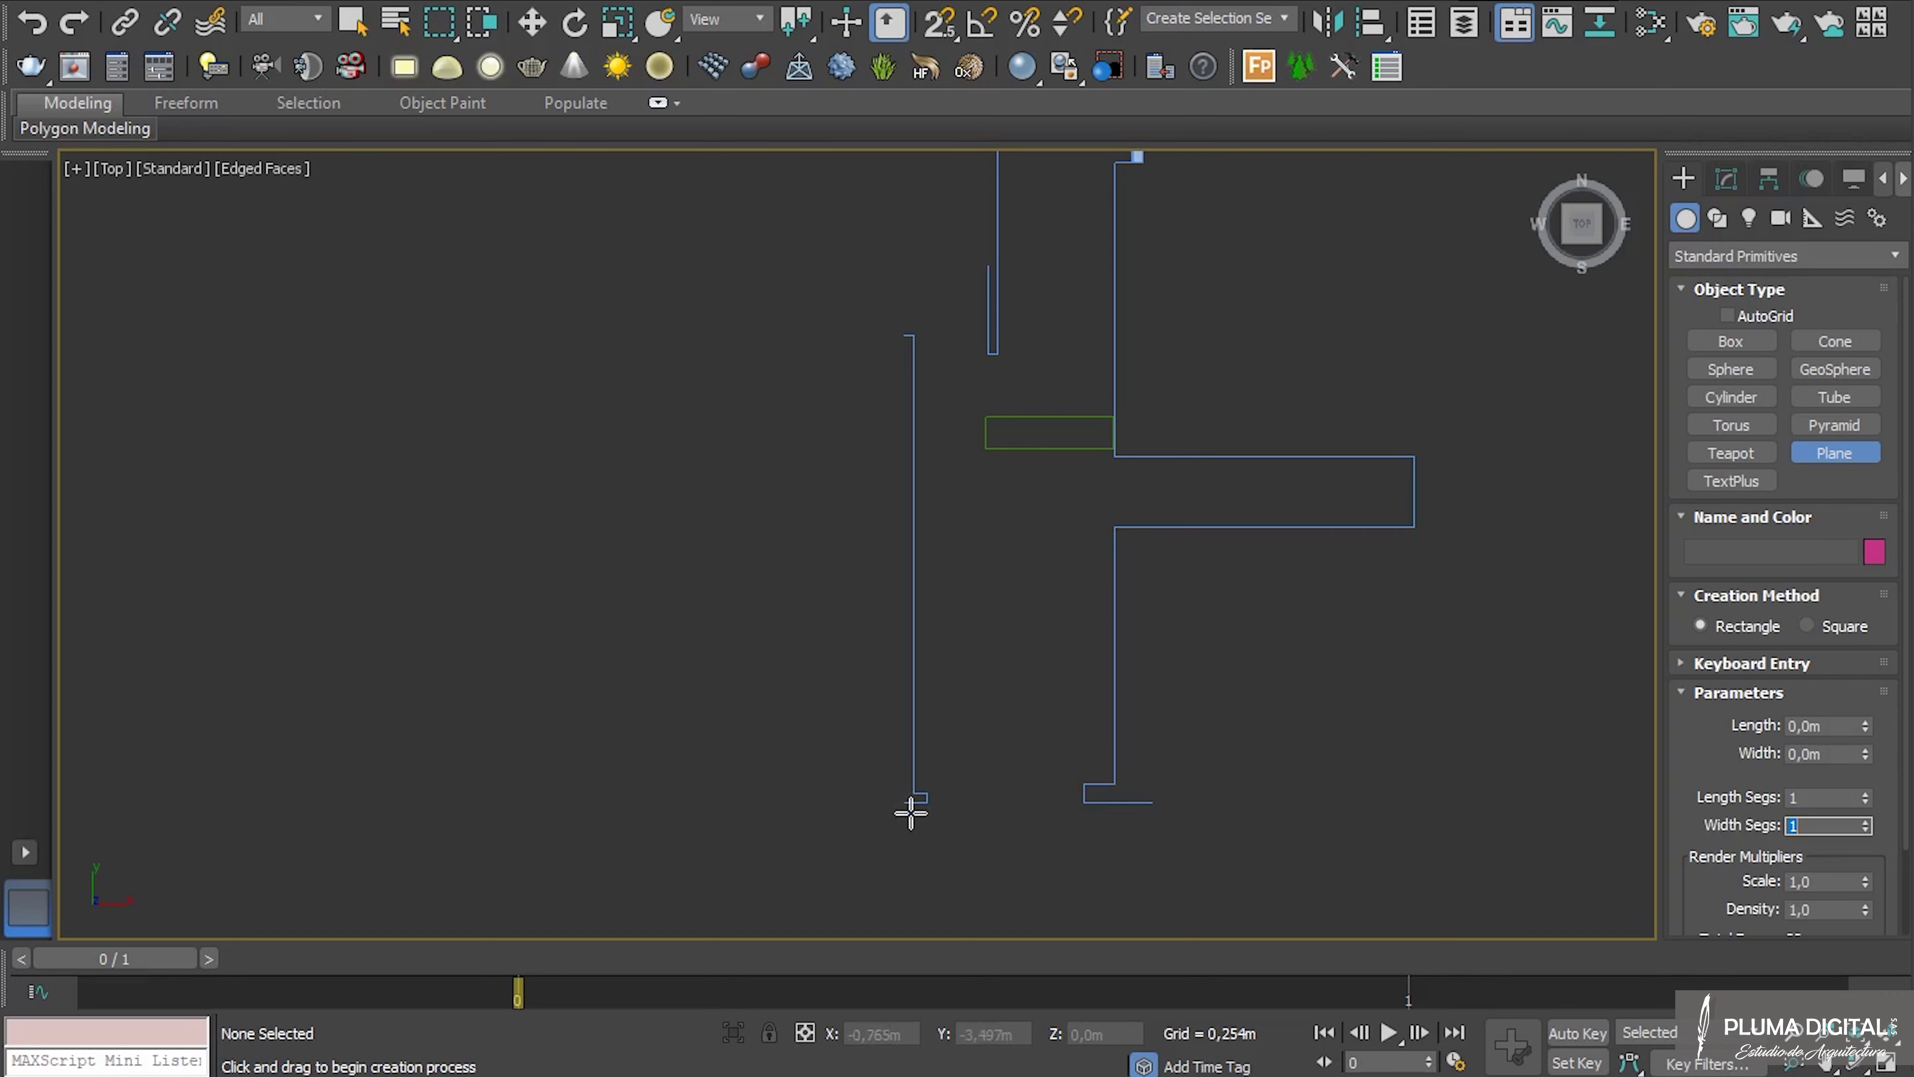
{"action": "left_click", "coordinate": [939, 22]}
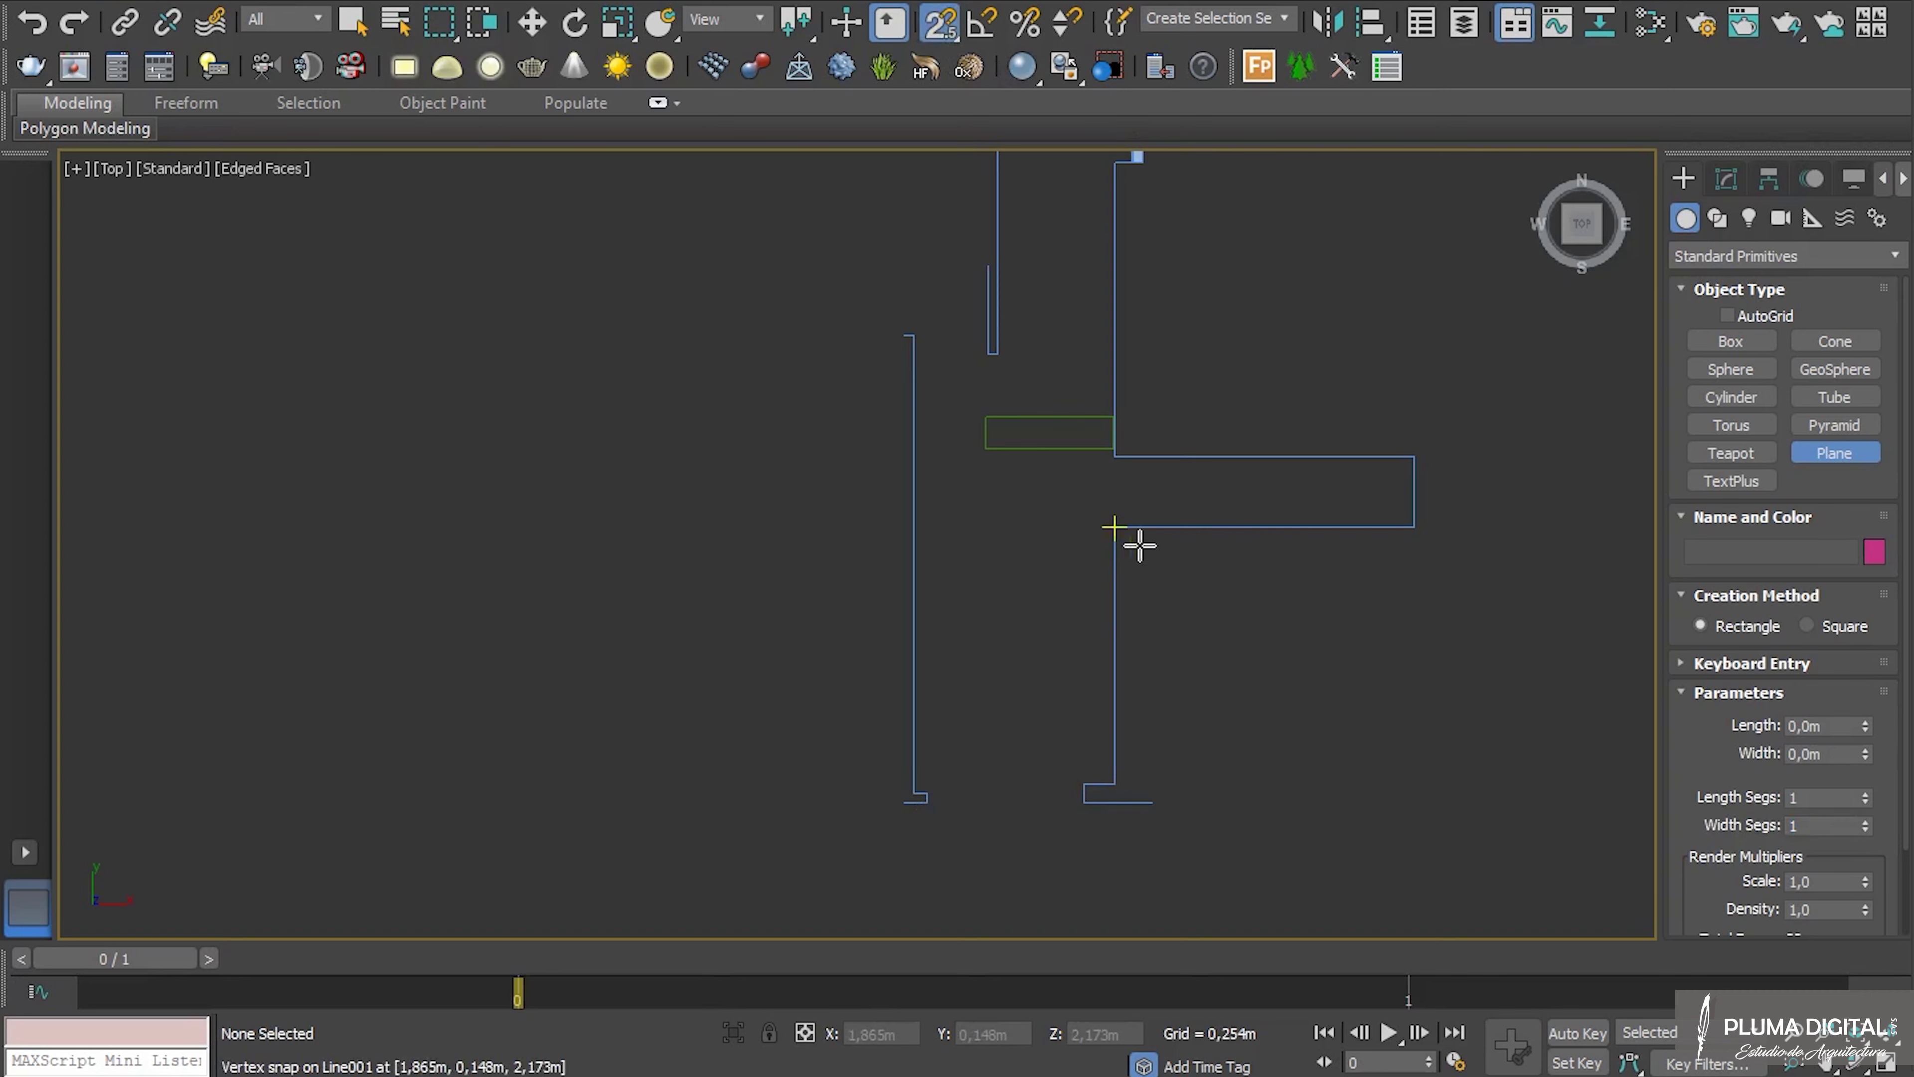
{"action": "mouse_move", "coordinate": [1117, 528]}
{"action": "left_mouse_down"}
{"action": "mouse_move", "coordinate": [1034, 599]}
{"action": "mouse_move", "coordinate": [905, 803]}
{"action": "left_mouse_up"}
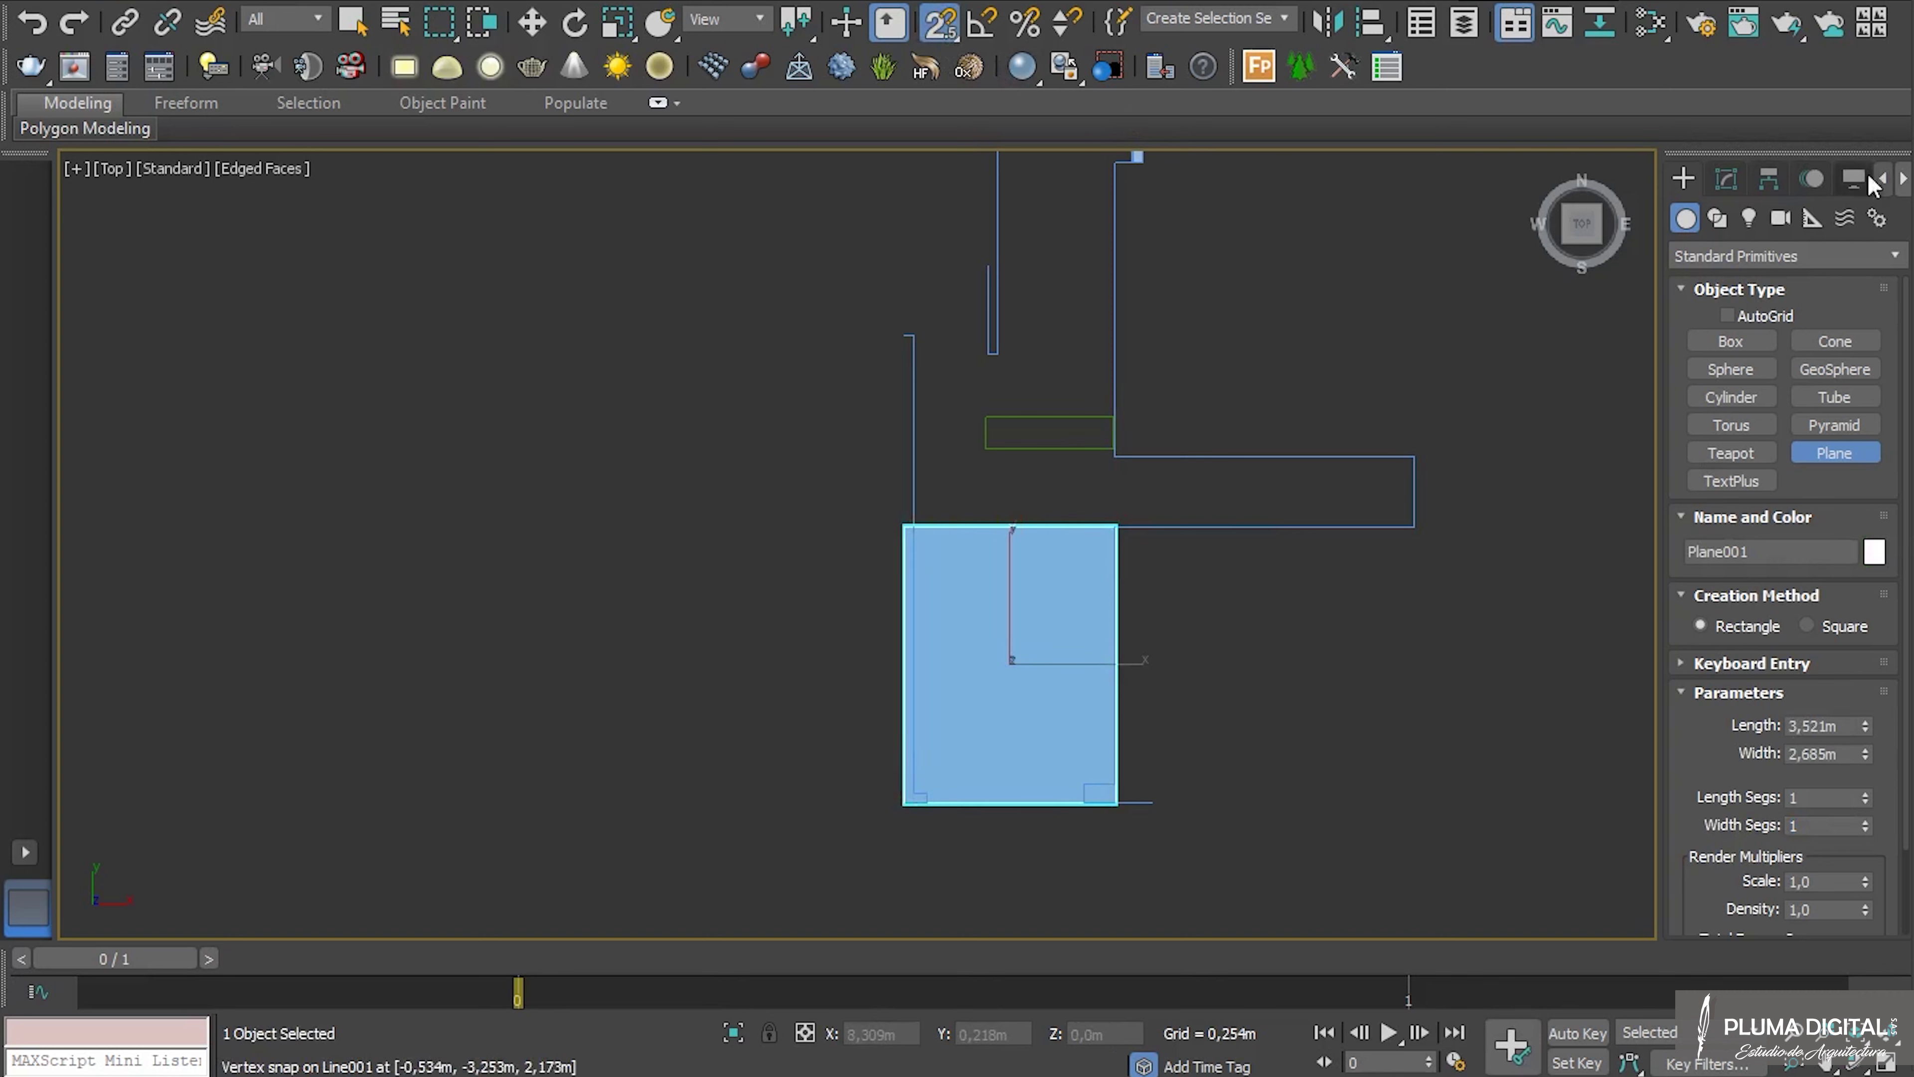
Add an Edit Poly modifier to the new plane.
{"action": "left_click", "coordinate": [1726, 180]}
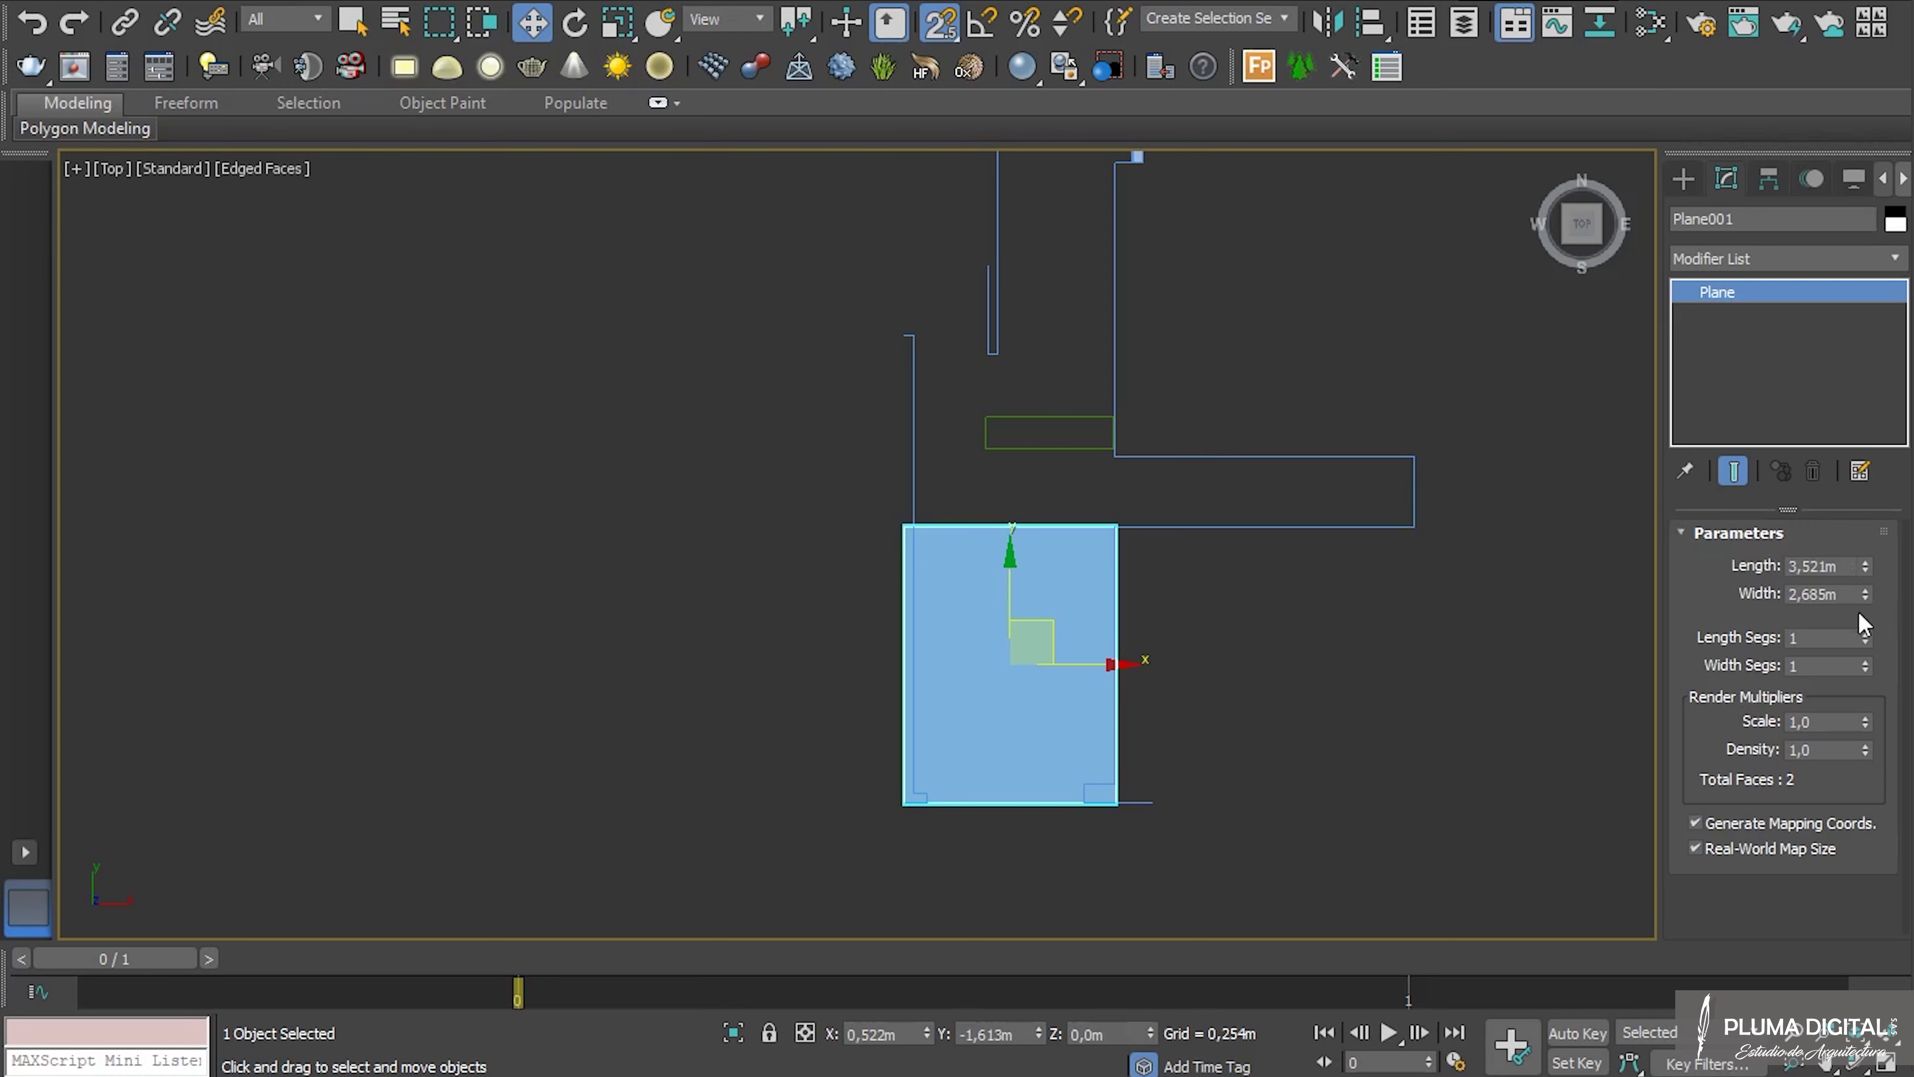
{"action": "left_click", "coordinate": [1896, 258]}
{"action": "scroll", "coordinate": [1792, 830], "scroll_direction": "down", "scroll_amount": 4}
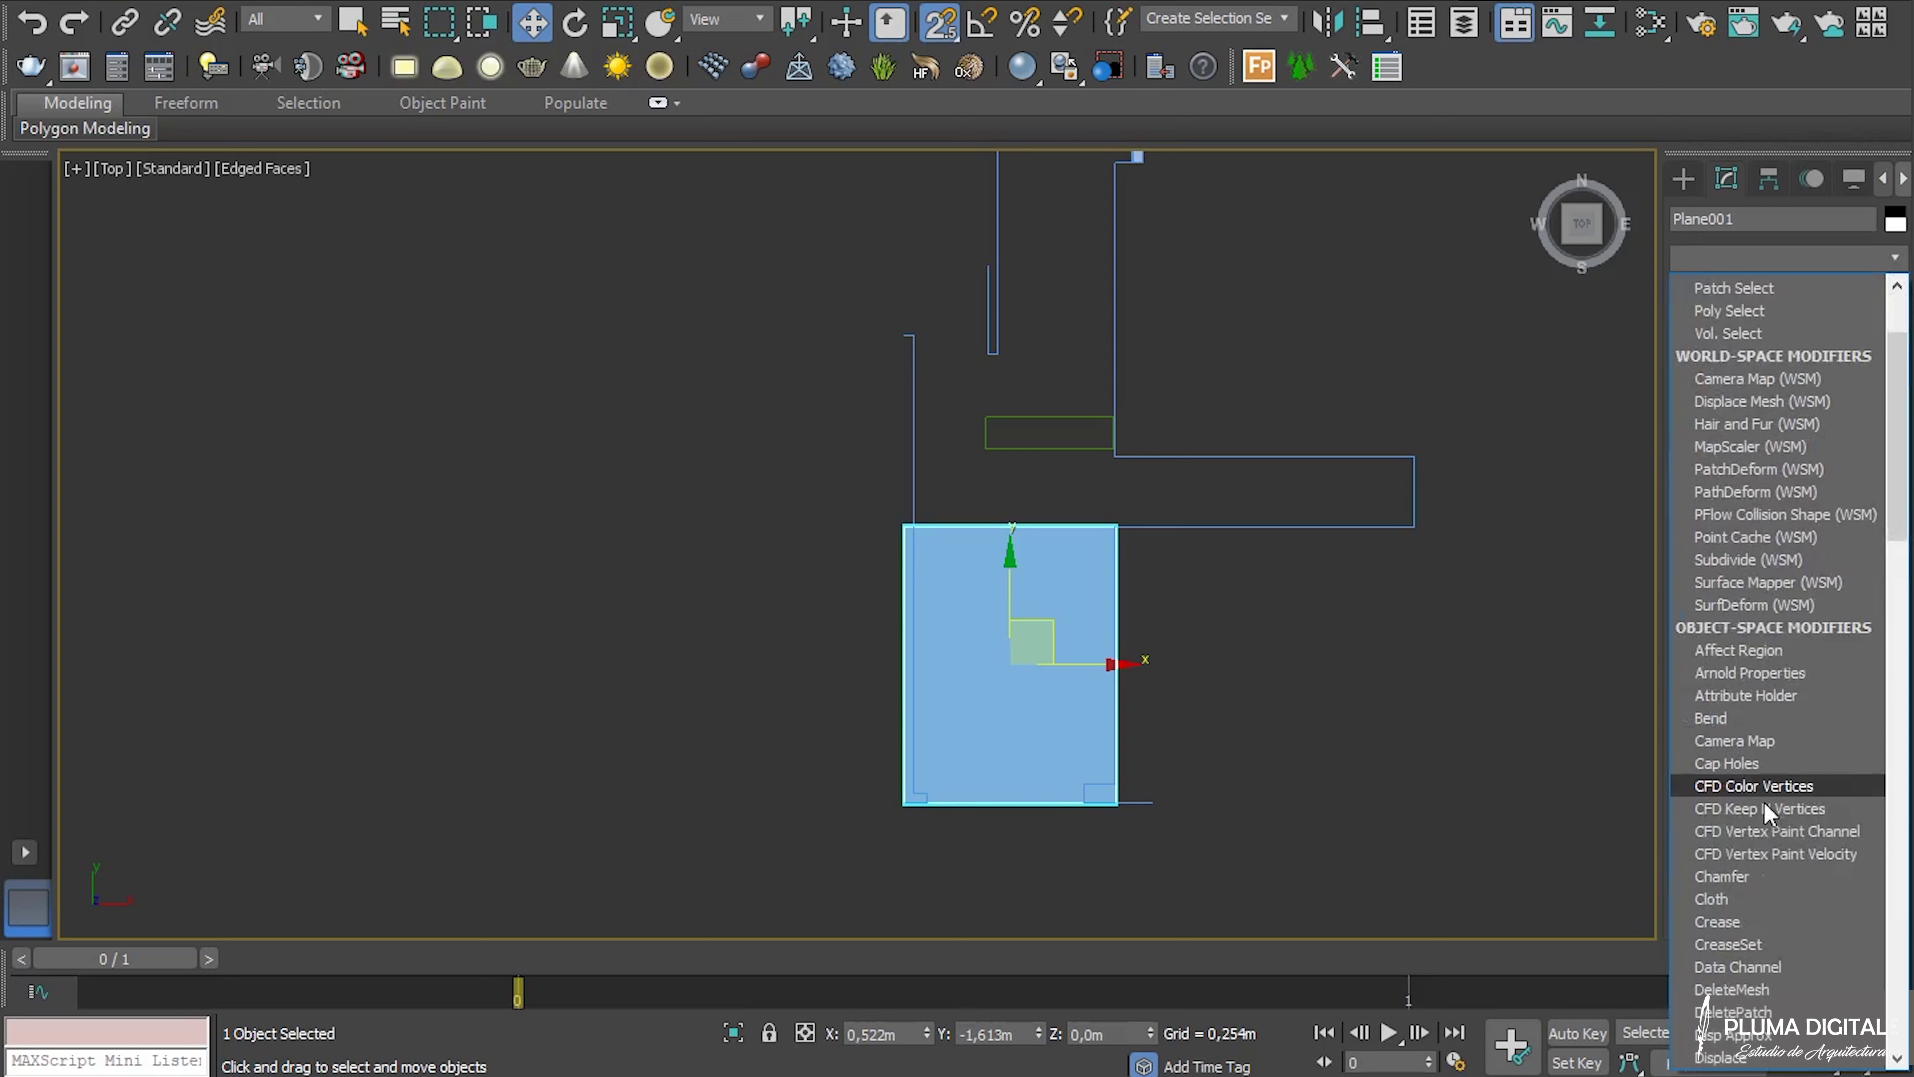
{"action": "left_click", "coordinate": [1798, 963]}
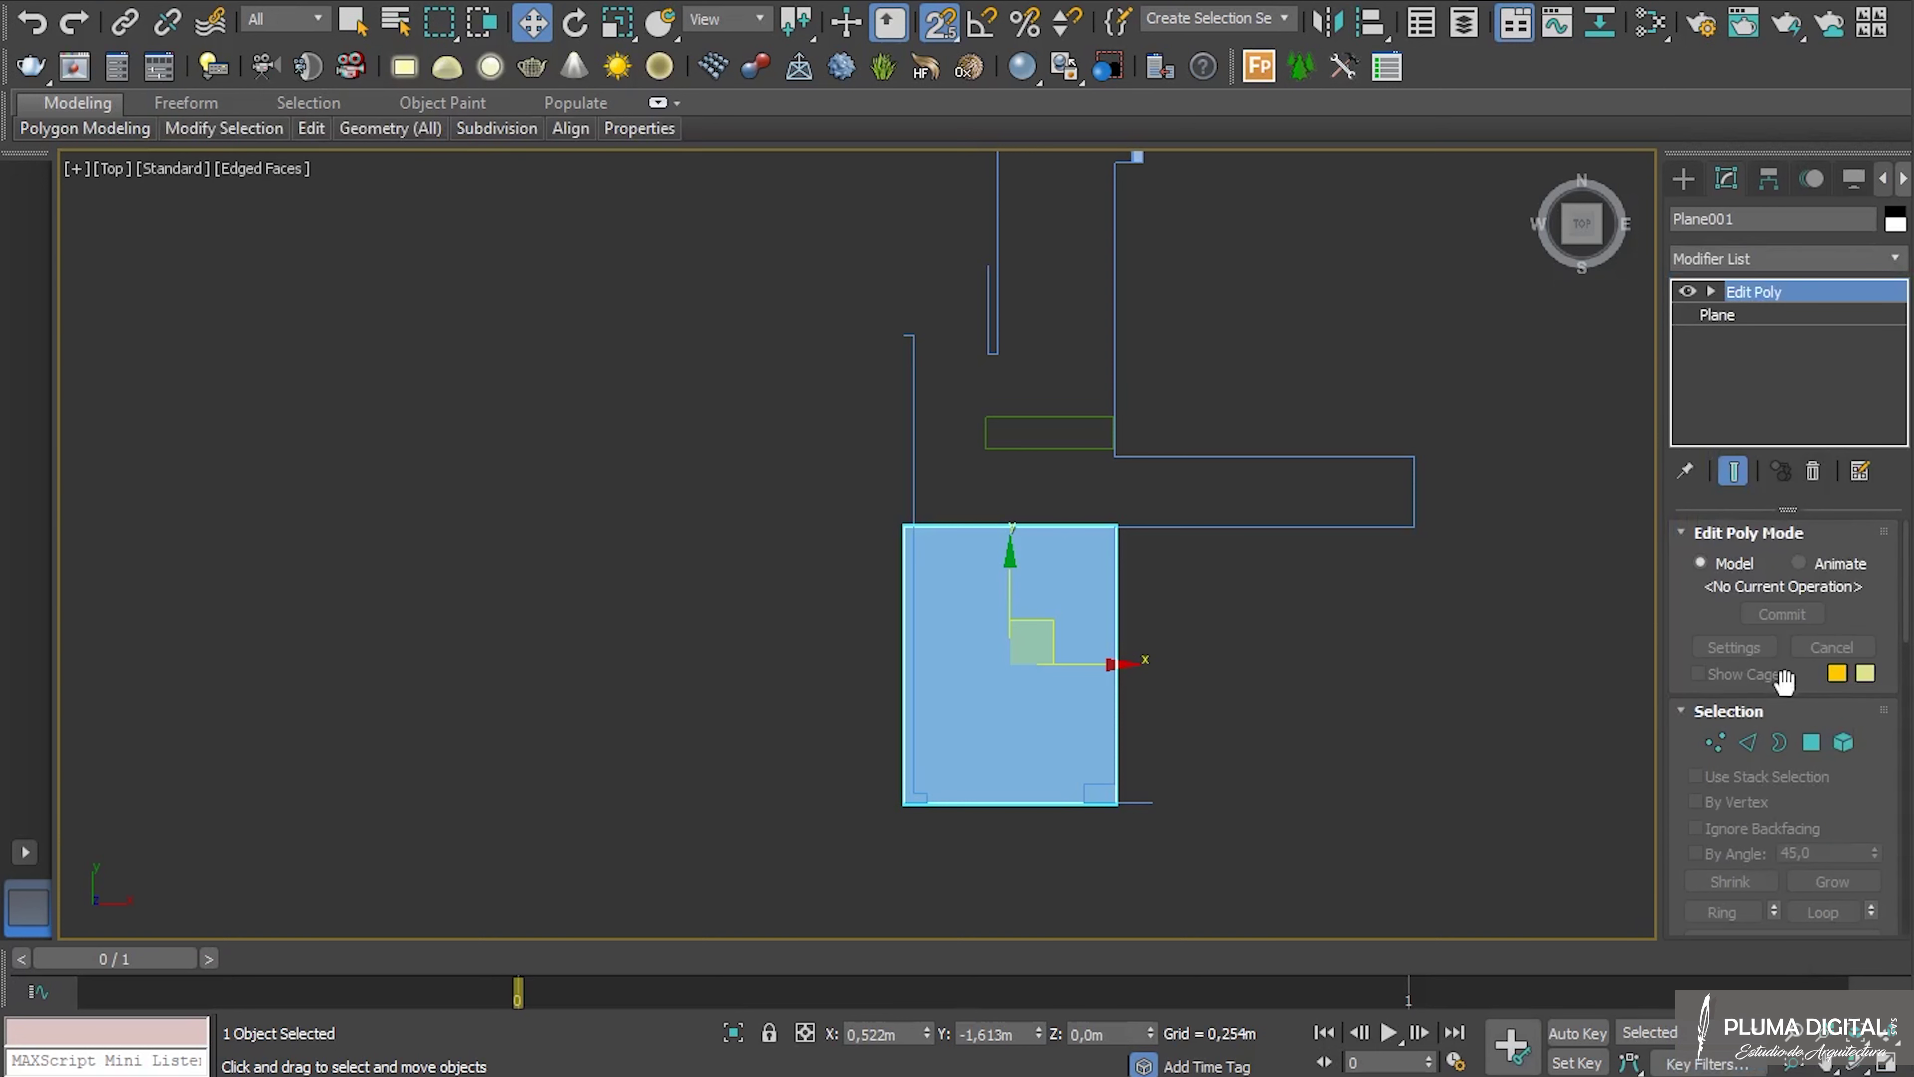
Extrude the plane's upper edge along Y in sections matching the wall corners, ending at about 6,08 m by the plan's far wall.
{"action": "left_click", "coordinate": [1747, 743]}
{"action": "left_click", "coordinate": [1040, 526]}
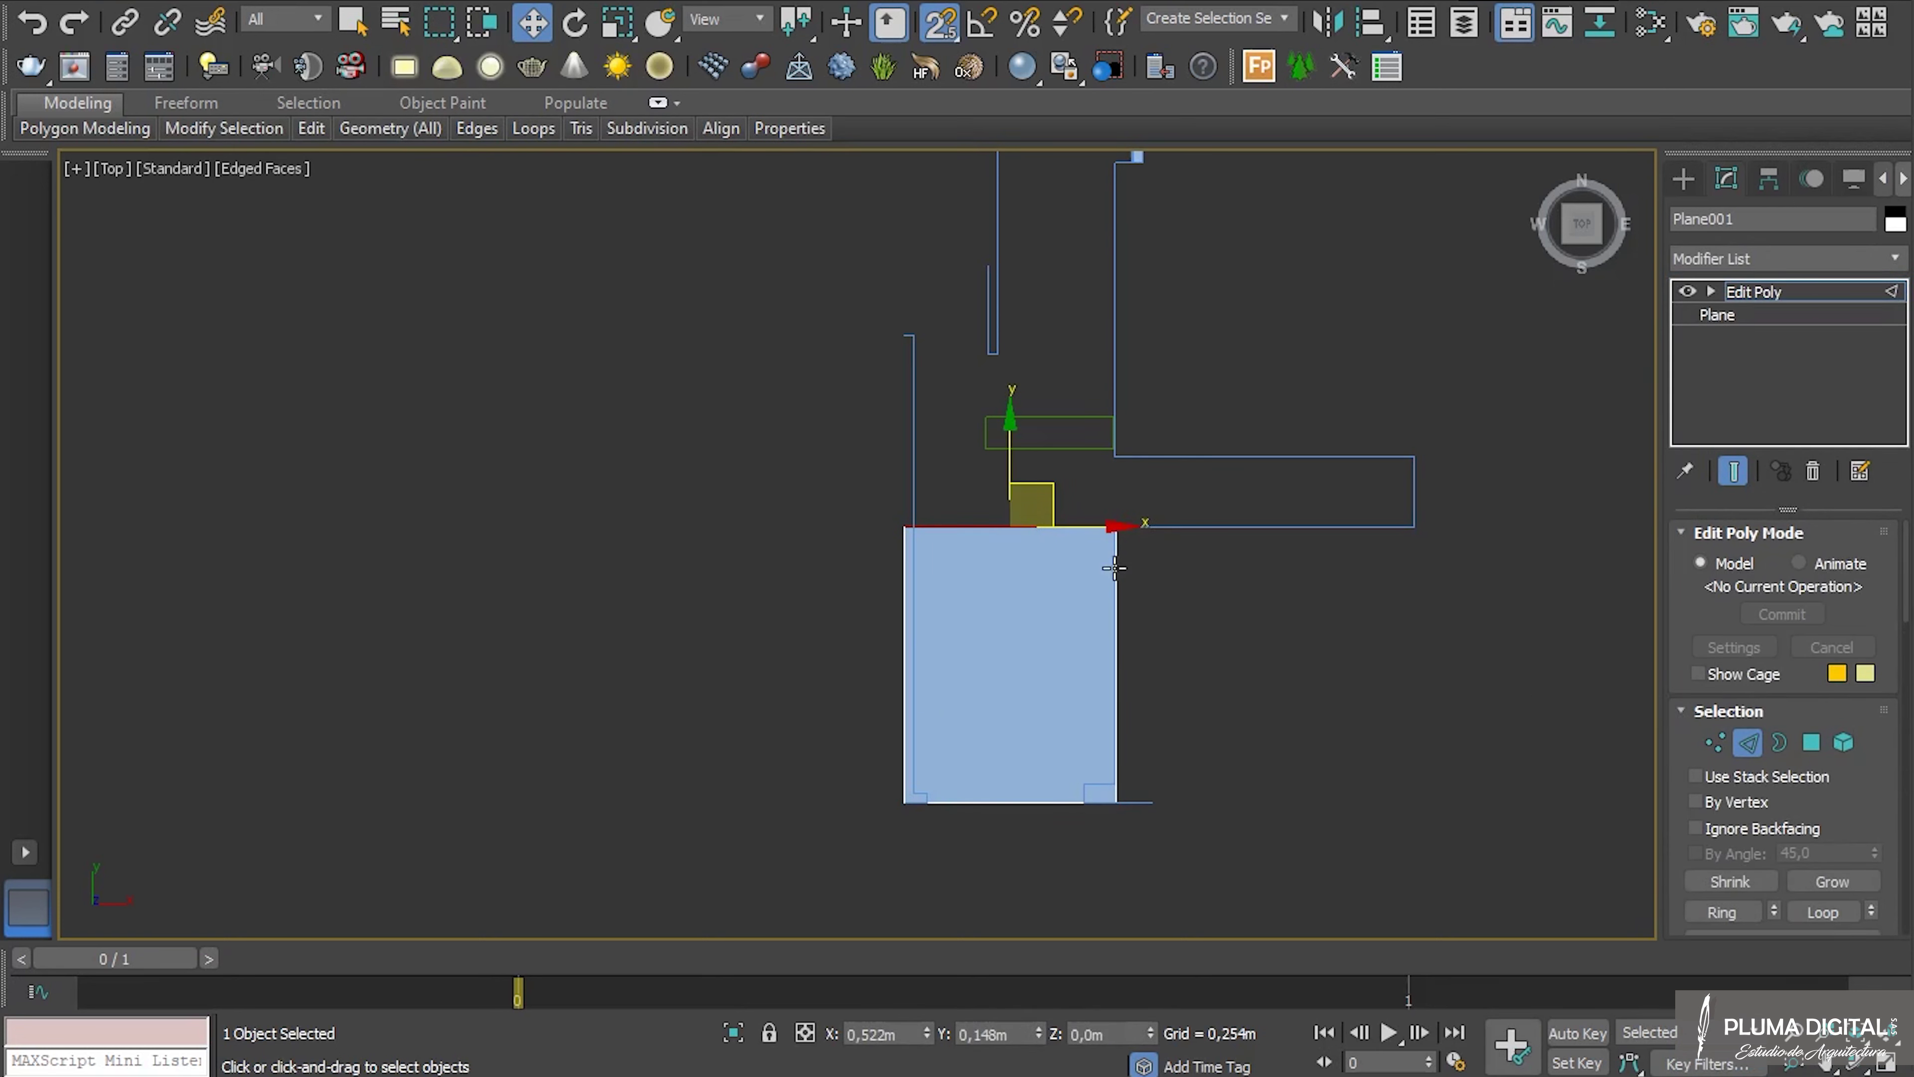
{"action": "scroll", "coordinate": [1063, 441], "scroll_direction": "up", "scroll_amount": 4}
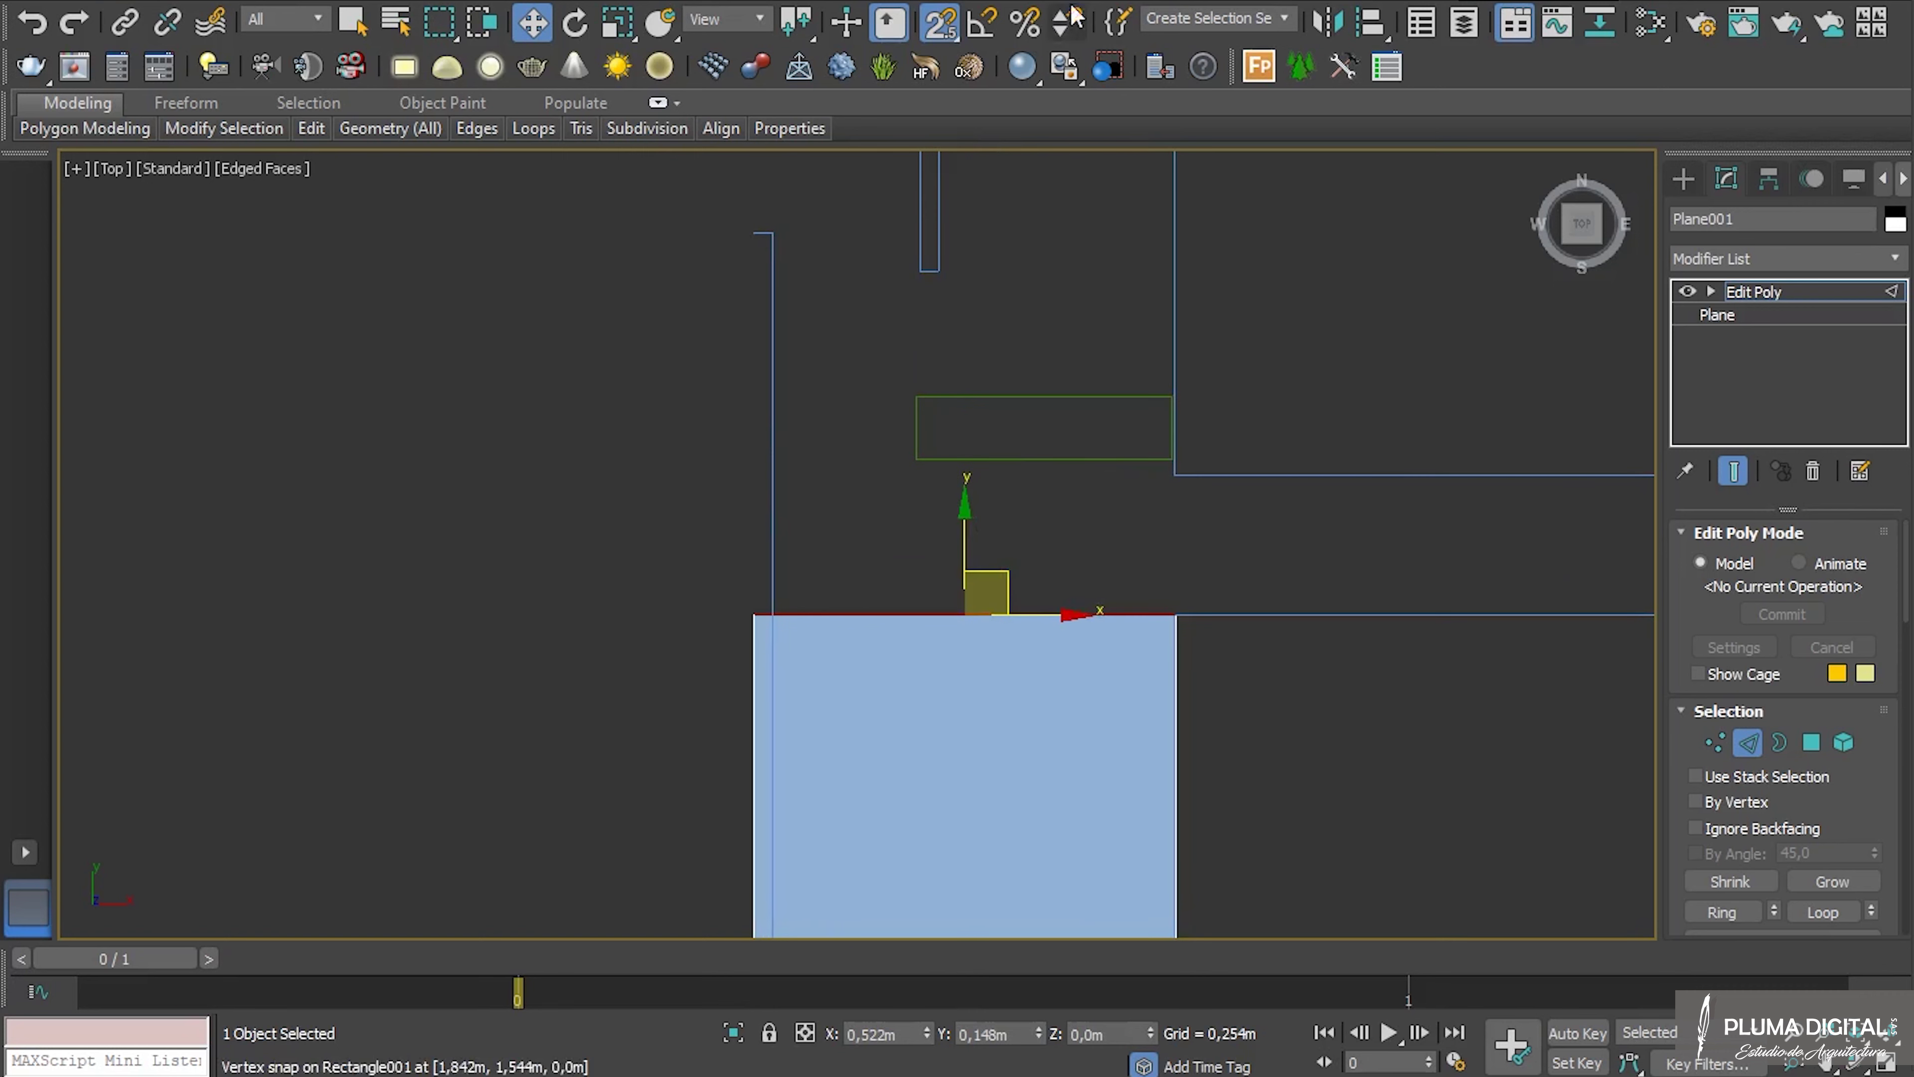
{"action": "left_click", "coordinate": [939, 23]}
{"action": "left_click_drag", "start_coordinate": [962, 521], "coordinate": [962, 386]}
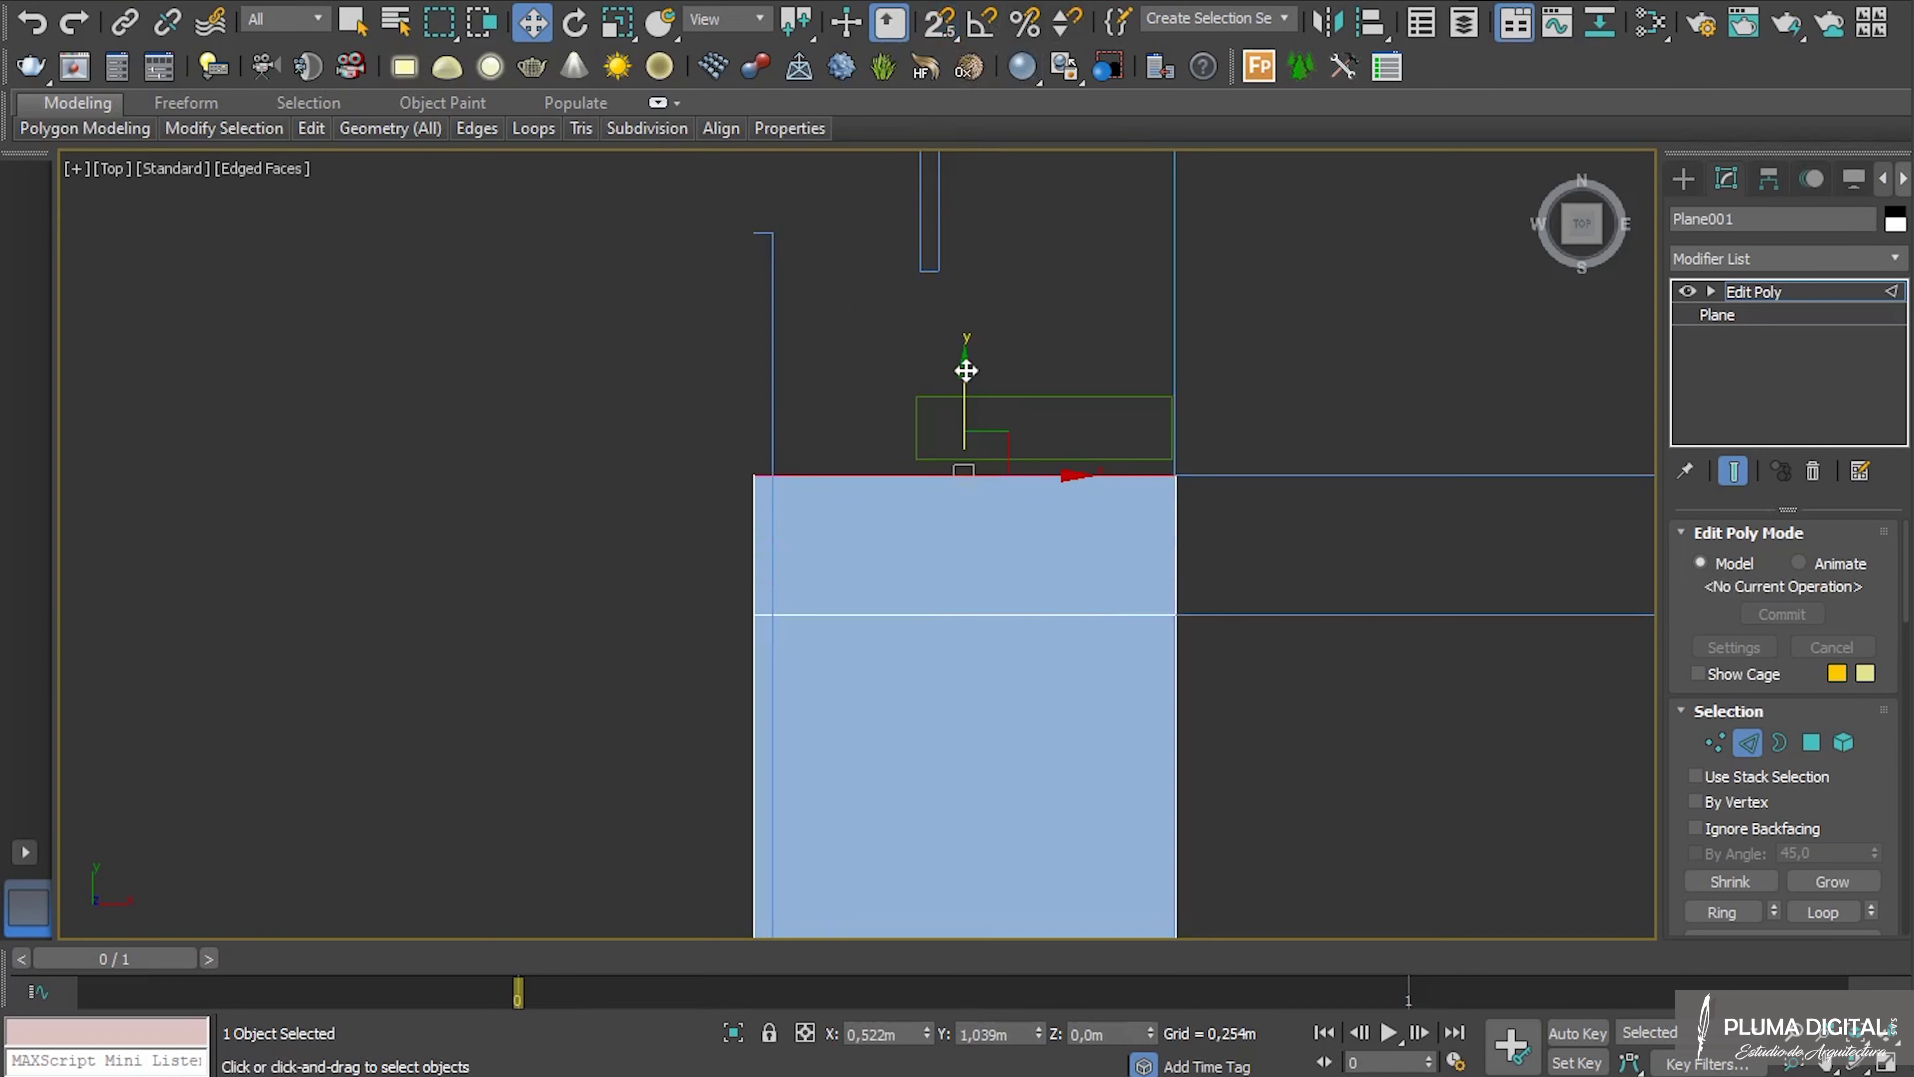
{"action": "scroll", "coordinate": [1091, 366], "scroll_direction": "down", "scroll_amount": 4}
{"action": "middle_click_drag", "start_coordinate": [1077, 343], "coordinate": [1051, 646]}
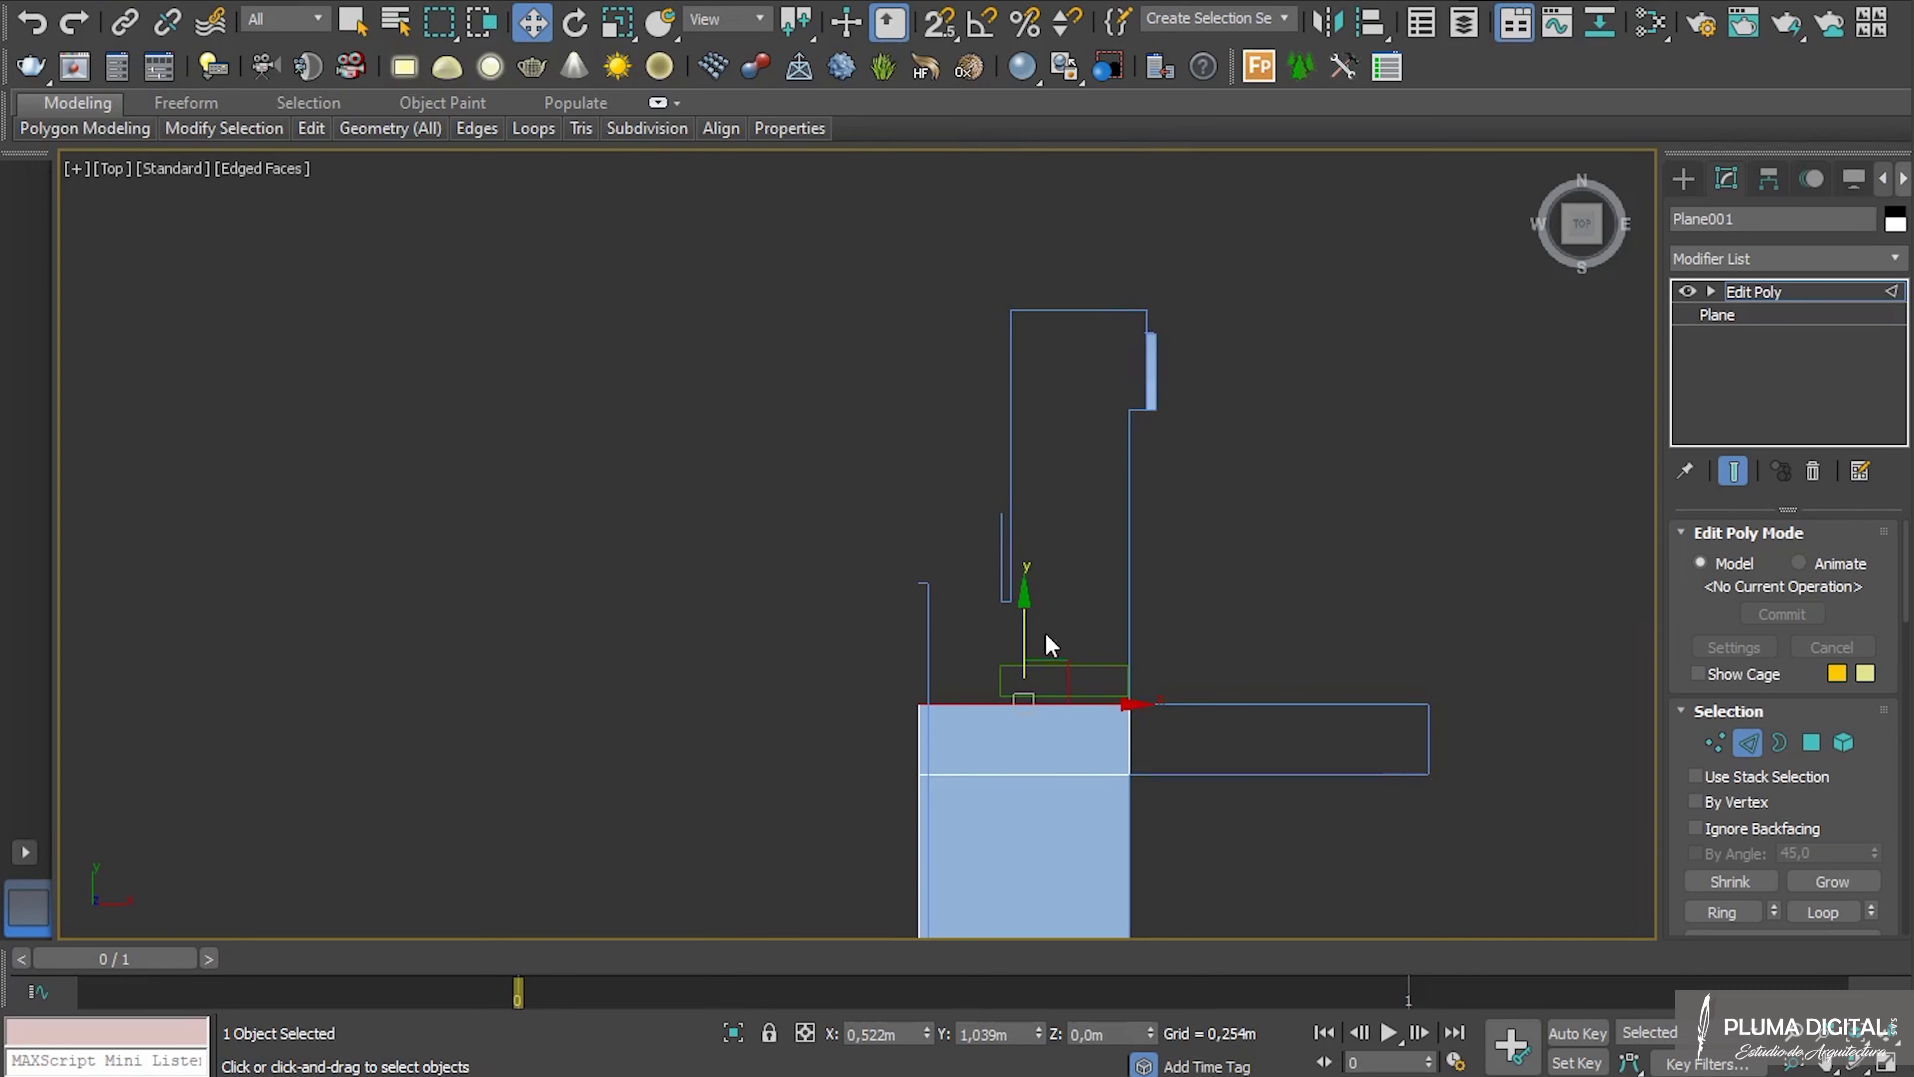
{"action": "left_click_drag", "start_coordinate": [1024, 624], "coordinate": [1035, 210]}
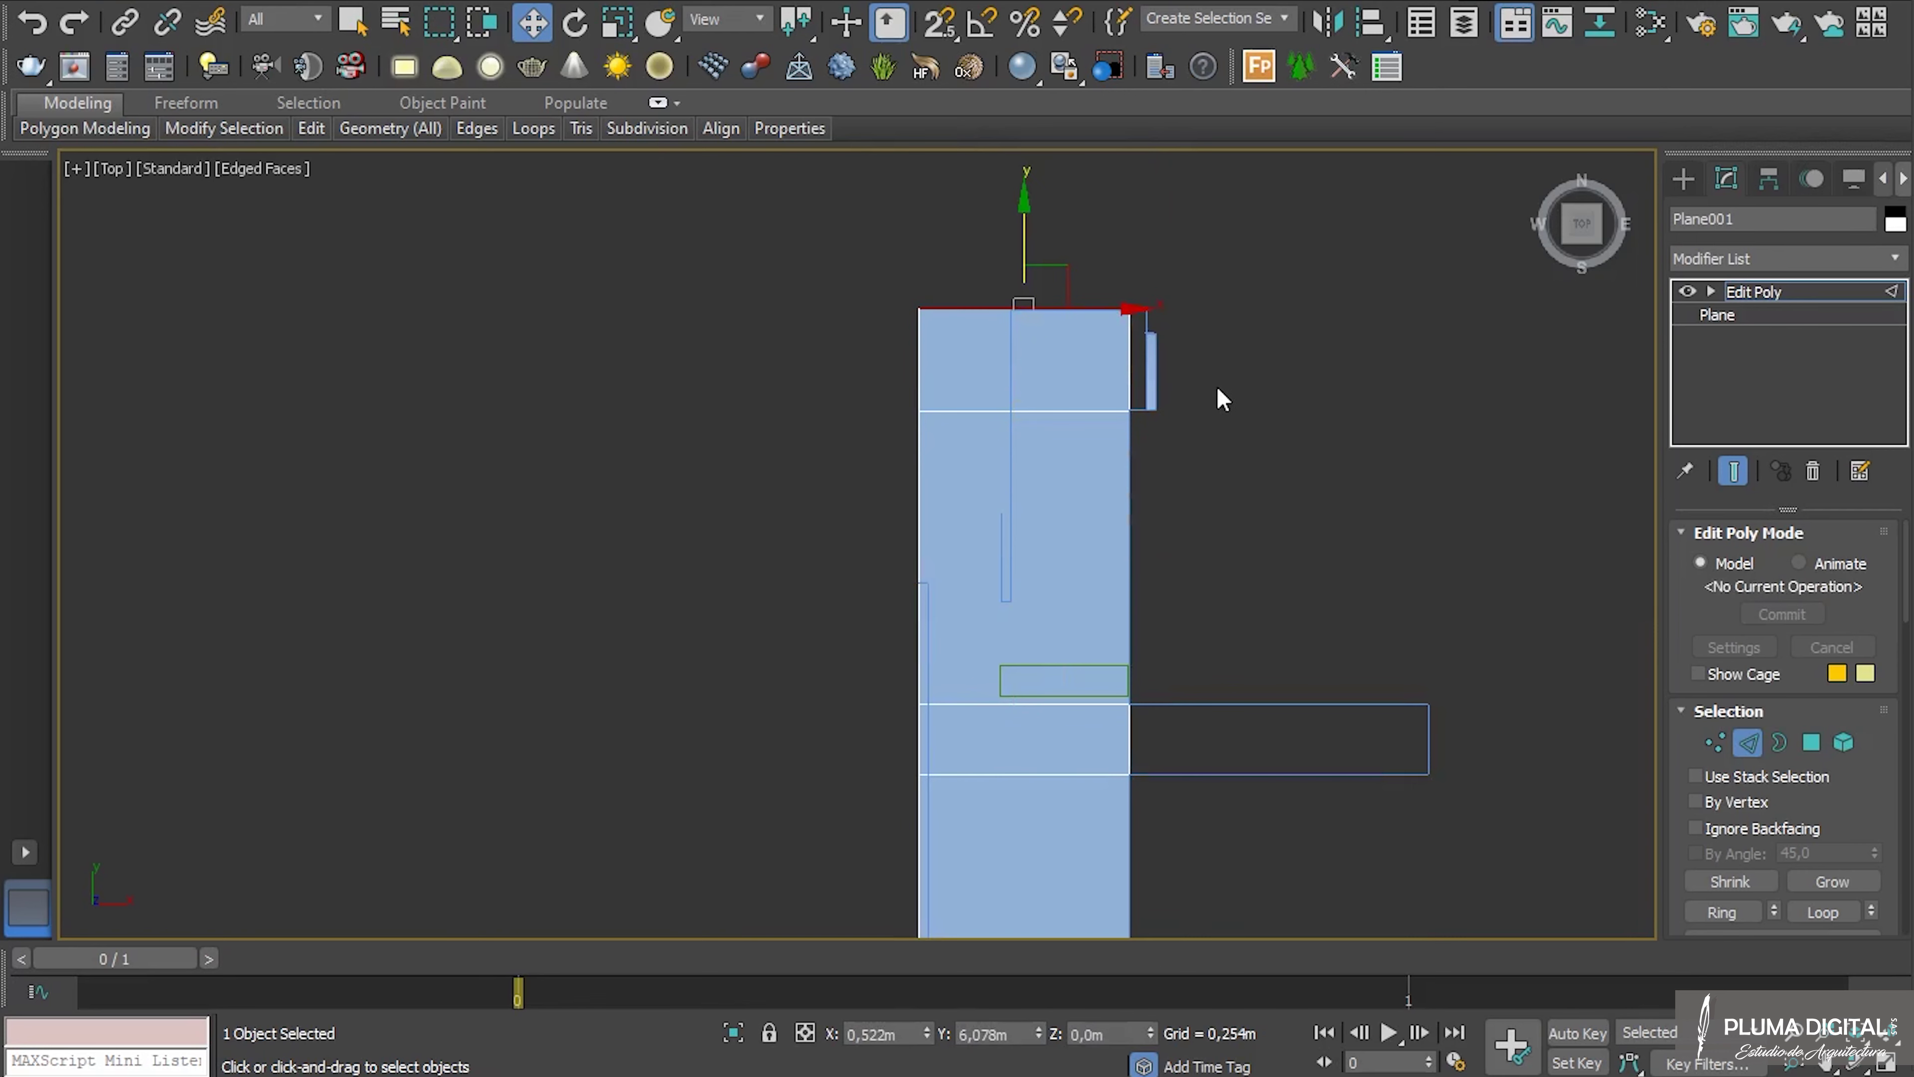
{"action": "left_click", "coordinate": [1200, 393]}
Extrude the far section's side edge outward to X about 2,2 m so the plane covers the window niche.
{"action": "scroll", "coordinate": [1142, 370], "scroll_direction": "up", "scroll_amount": 5}
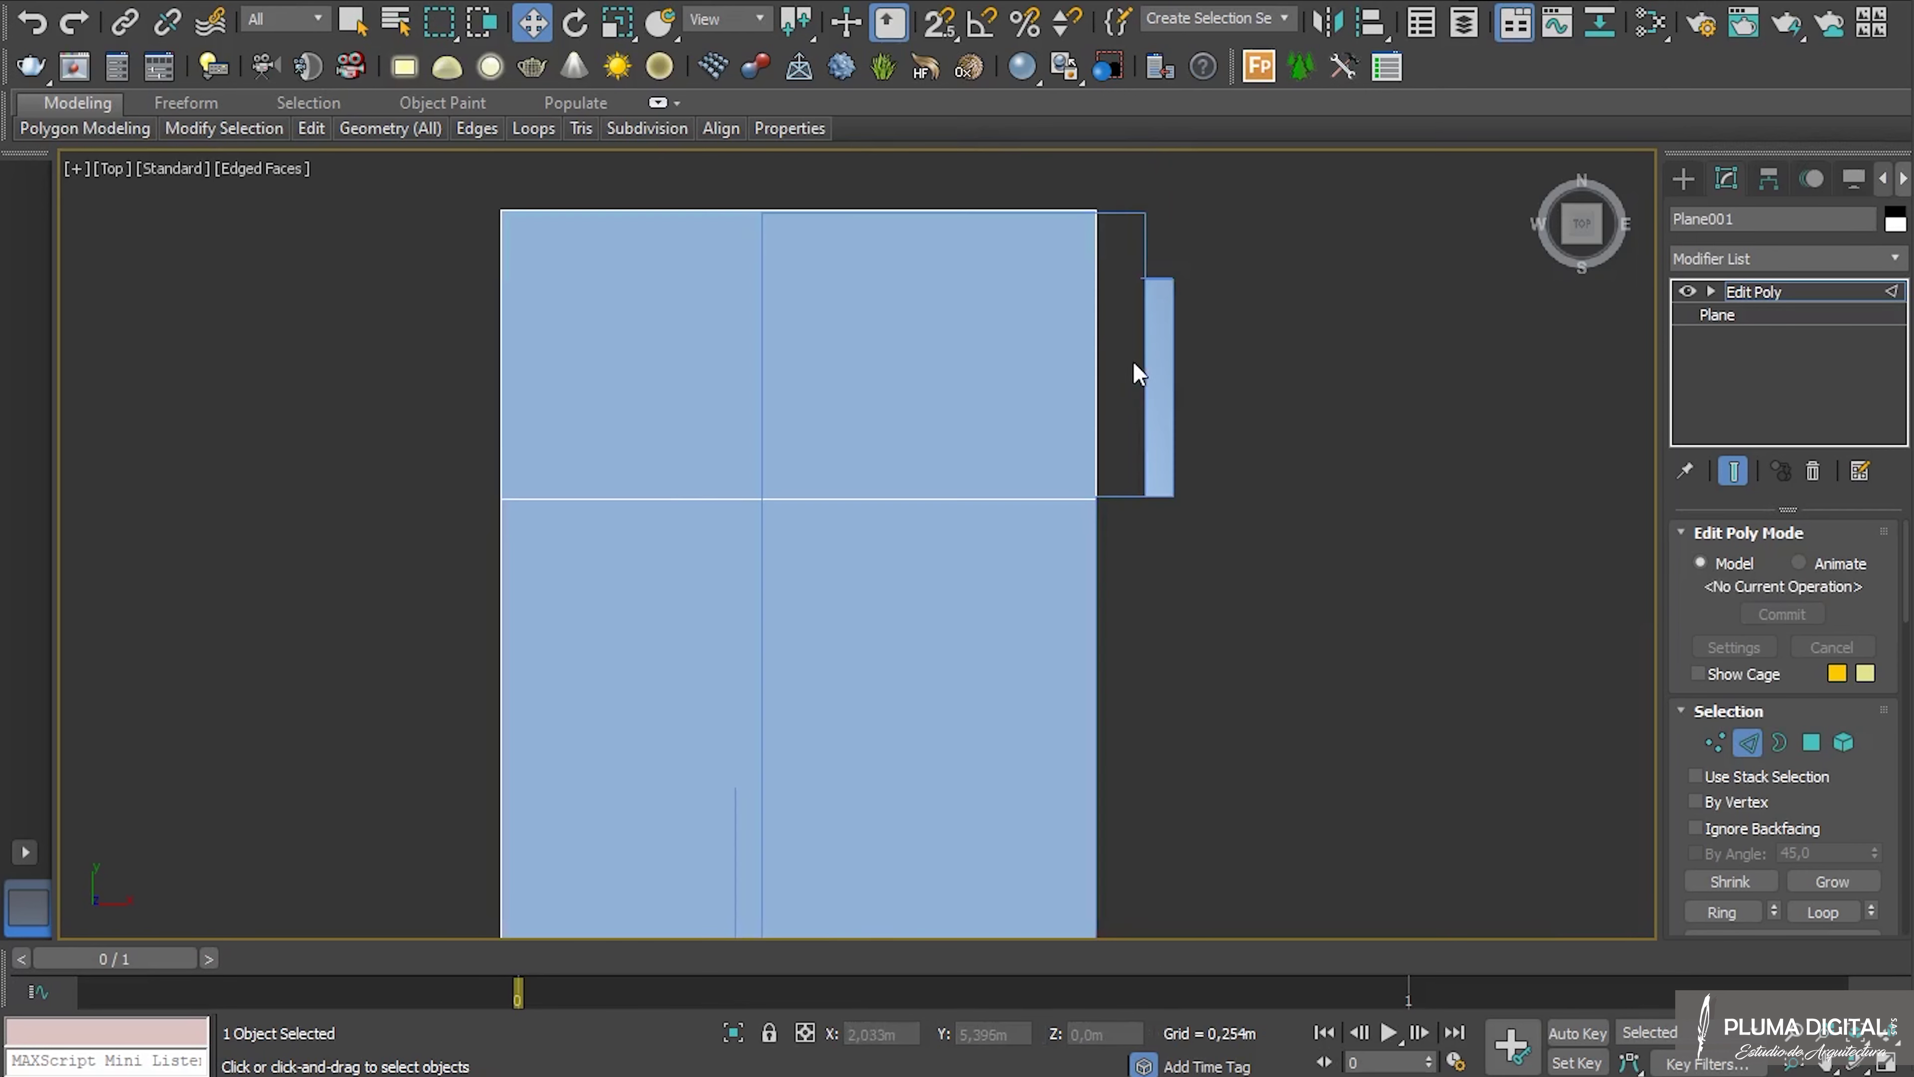
{"action": "left_click", "coordinate": [1096, 357]}
{"action": "left_click_drag", "start_coordinate": [1191, 353], "coordinate": [1270, 364], "text": "shift"}
{"action": "scroll", "coordinate": [1175, 317], "scroll_direction": "down", "scroll_amount": 5}
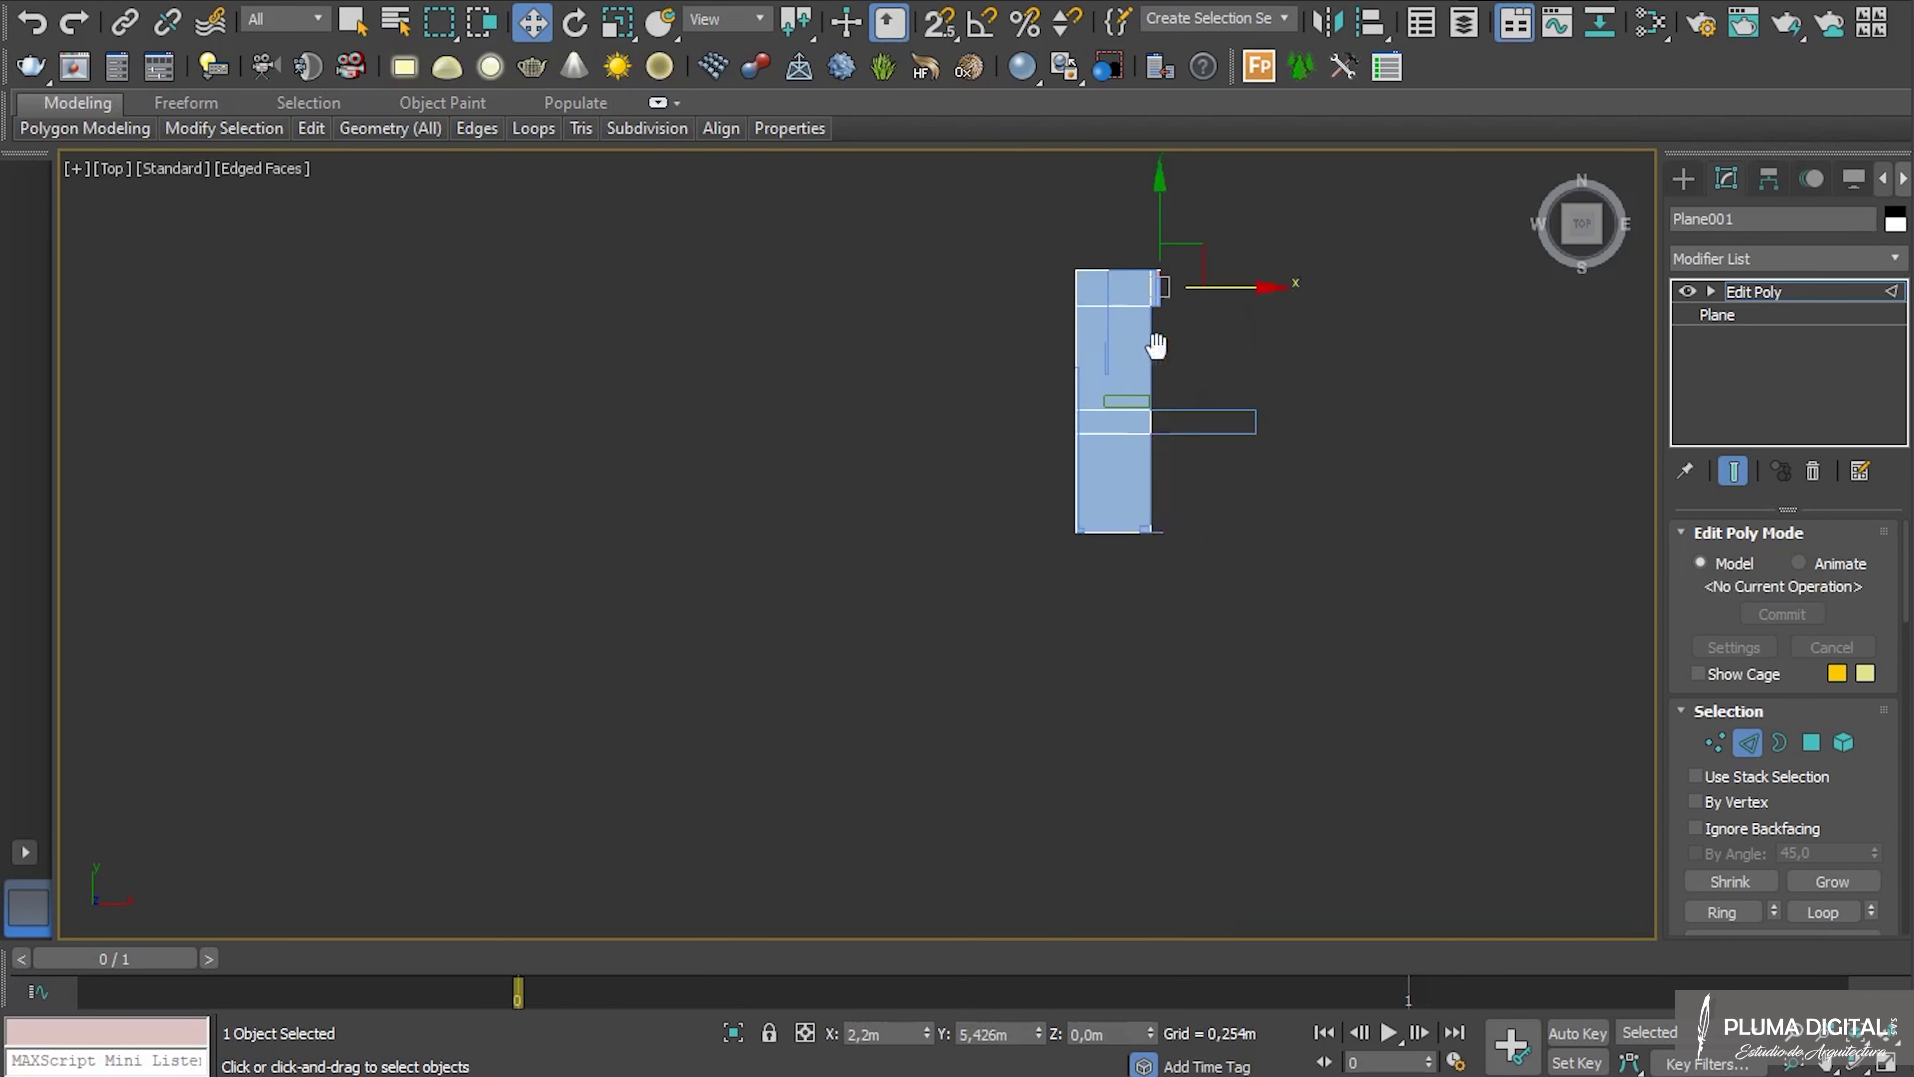
Extrude the side edge of the middle section along X to about 5,65 m to cover the side room.
{"action": "scroll", "coordinate": [1089, 393], "scroll_direction": "up", "scroll_amount": 3}
{"action": "middle_click_drag", "start_coordinate": [1089, 392], "coordinate": [1030, 656]}
{"action": "left_click", "coordinate": [981, 562]}
{"action": "left_click_drag", "start_coordinate": [1068, 555], "coordinate": [1487, 545], "text": "shift"}
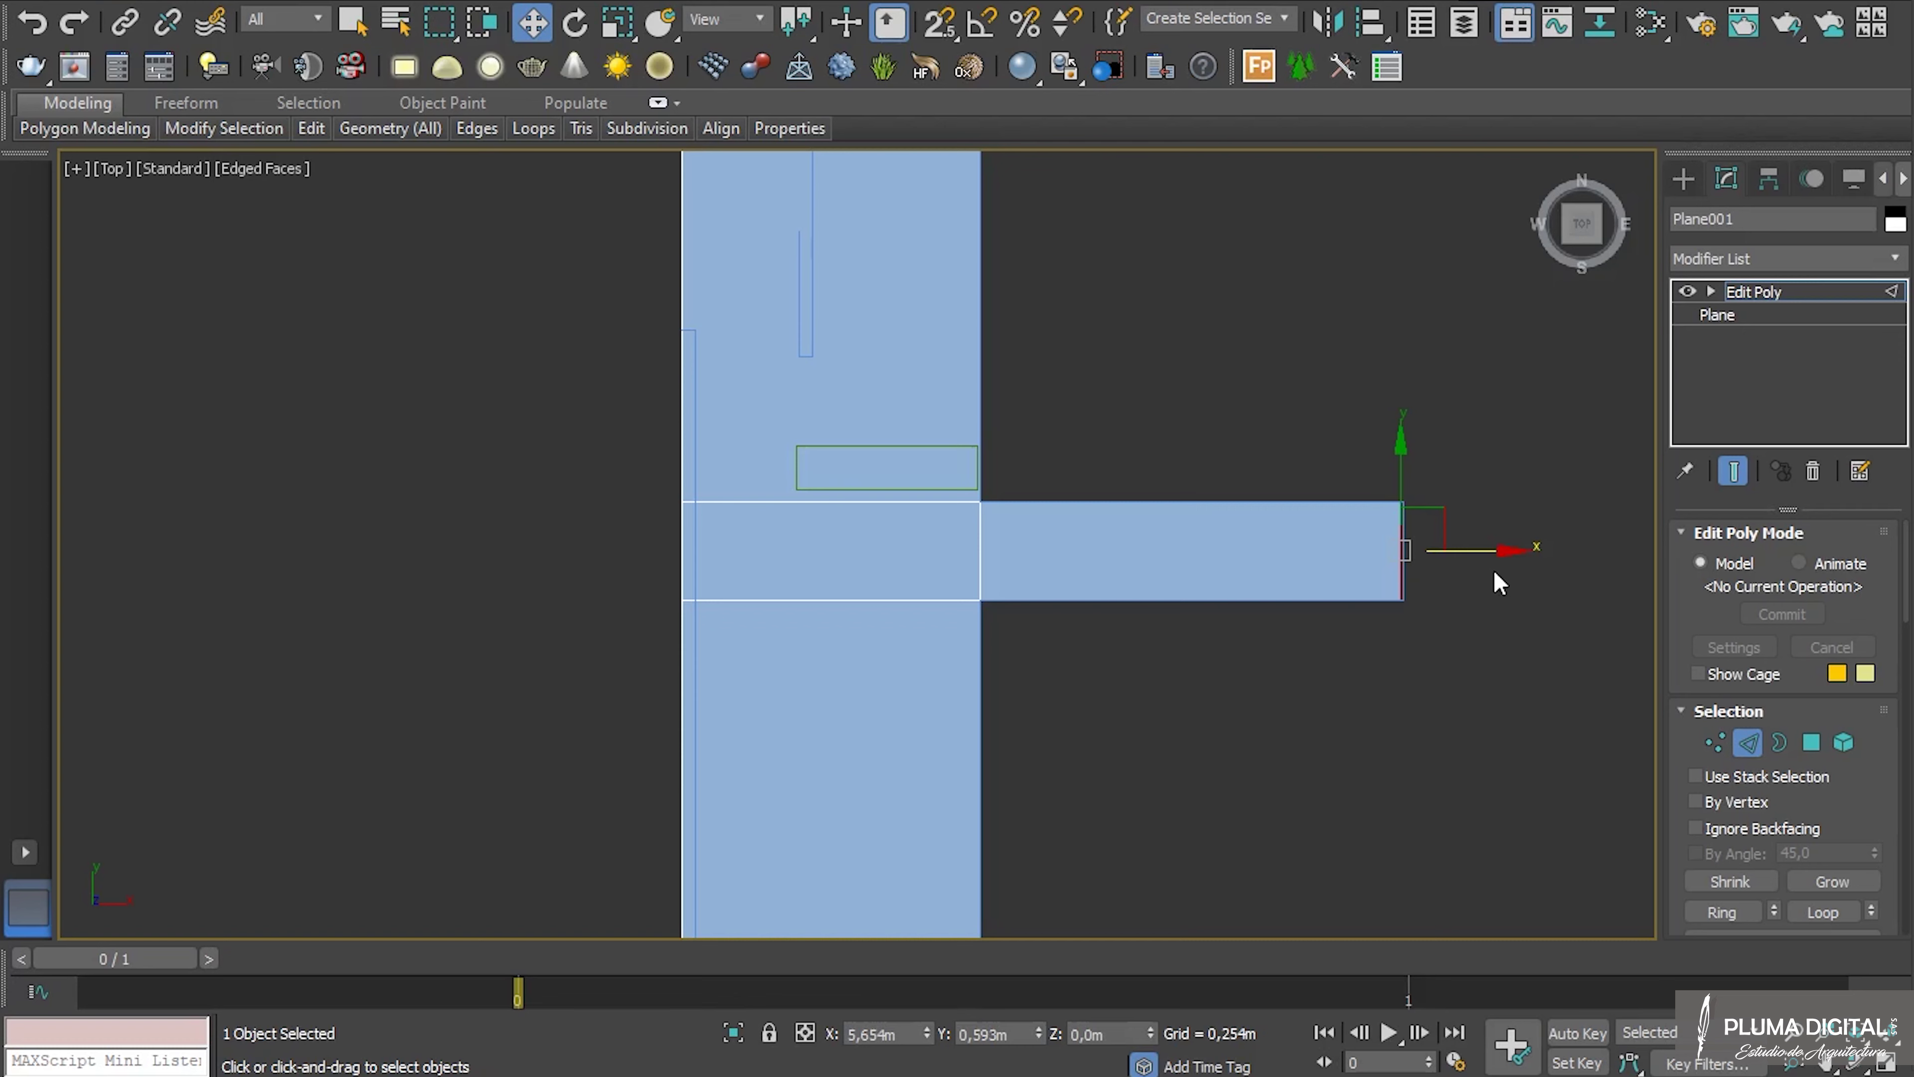
Select the two end vertices of the side-room section and snap them to the wall line's end corner.
{"action": "left_click", "coordinate": [1715, 742]}
{"action": "left_click_drag", "start_coordinate": [1373, 422], "coordinate": [1479, 663]}
{"action": "left_click", "coordinate": [942, 24]}
{"action": "scroll", "coordinate": [1403, 501], "scroll_direction": "up", "scroll_amount": 6}
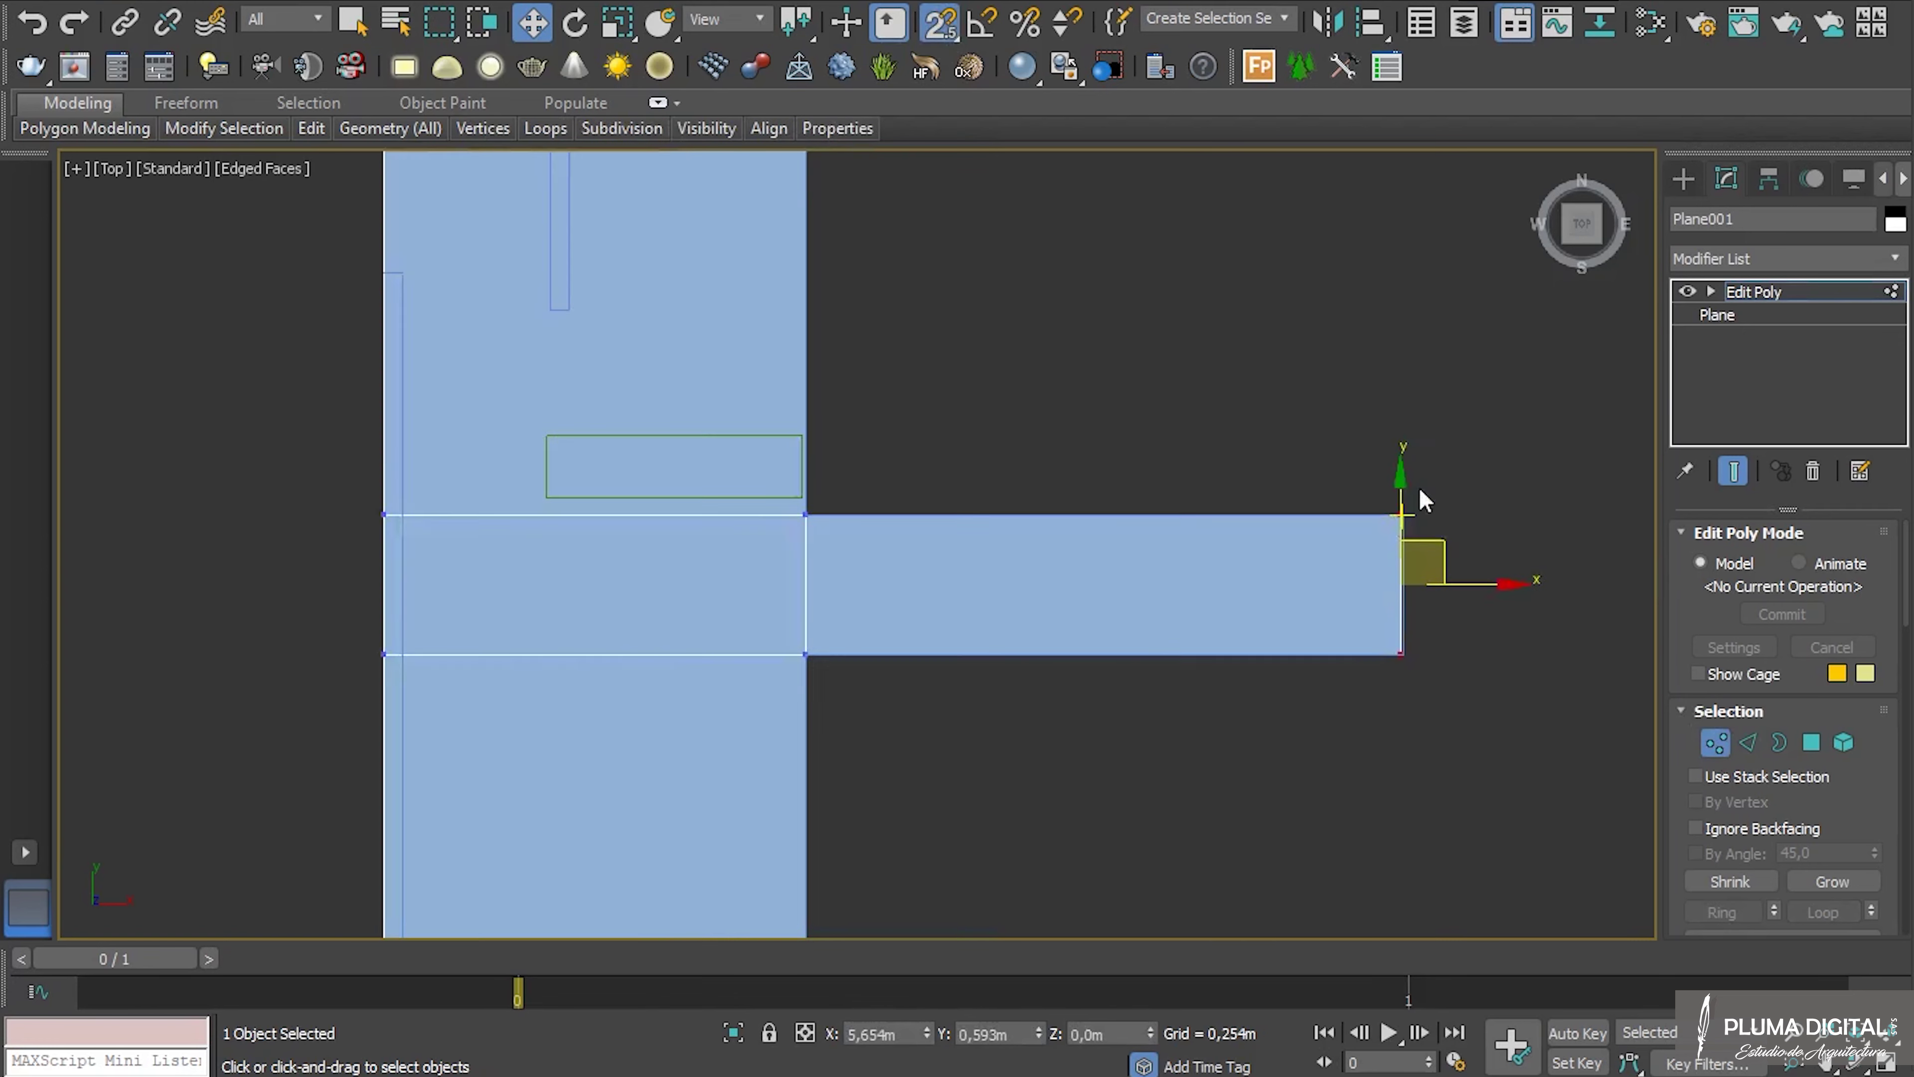
{"action": "left_click_drag", "start_coordinate": [1287, 616], "coordinate": [1296, 613]}
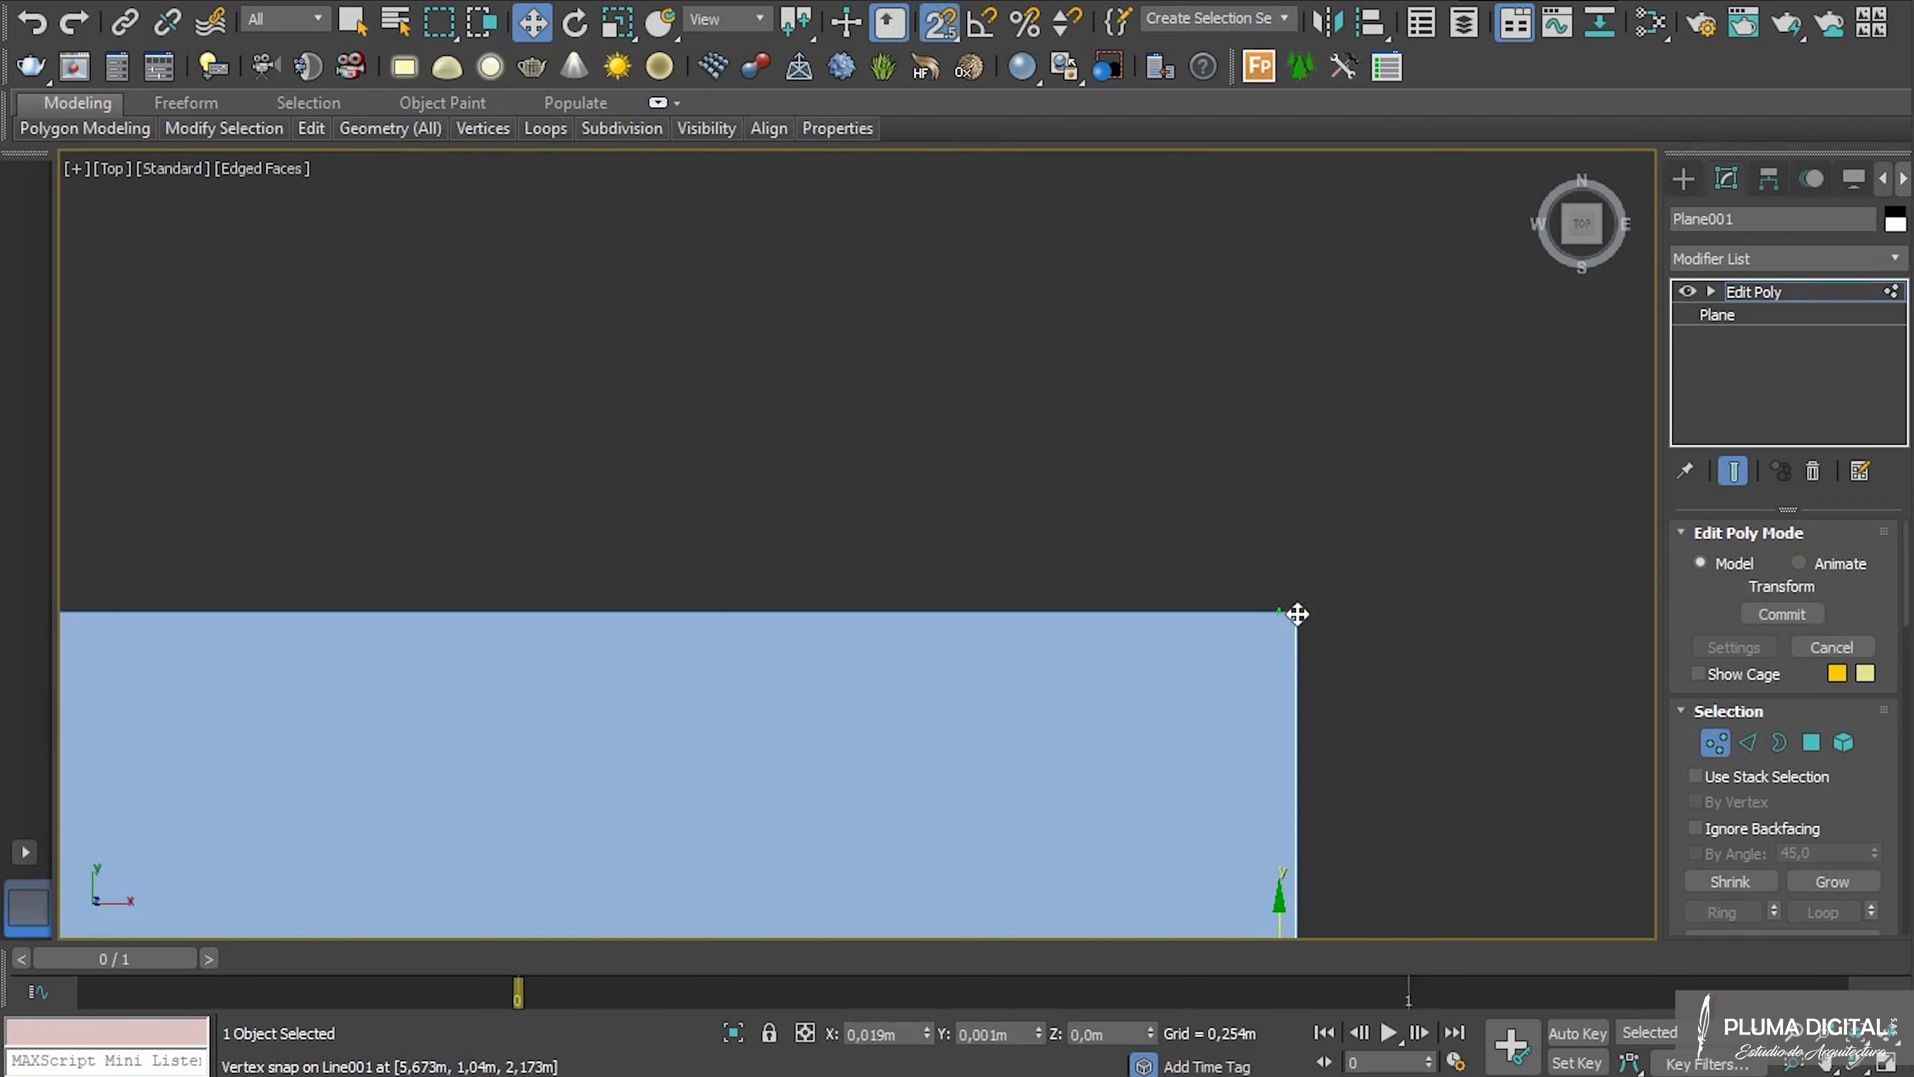
Try to snap the vertex row along the side room's upper wall to the wall line's inner corner.
{"action": "scroll", "coordinate": [1425, 630], "scroll_direction": "down", "scroll_amount": 5}
{"action": "left_click_drag", "start_coordinate": [616, 582], "coordinate": [1077, 583]}
{"action": "left_click_drag", "start_coordinate": [1506, 640], "coordinate": [1504, 638]}
{"action": "scroll", "coordinate": [965, 671], "scroll_direction": "up", "scroll_amount": 8}
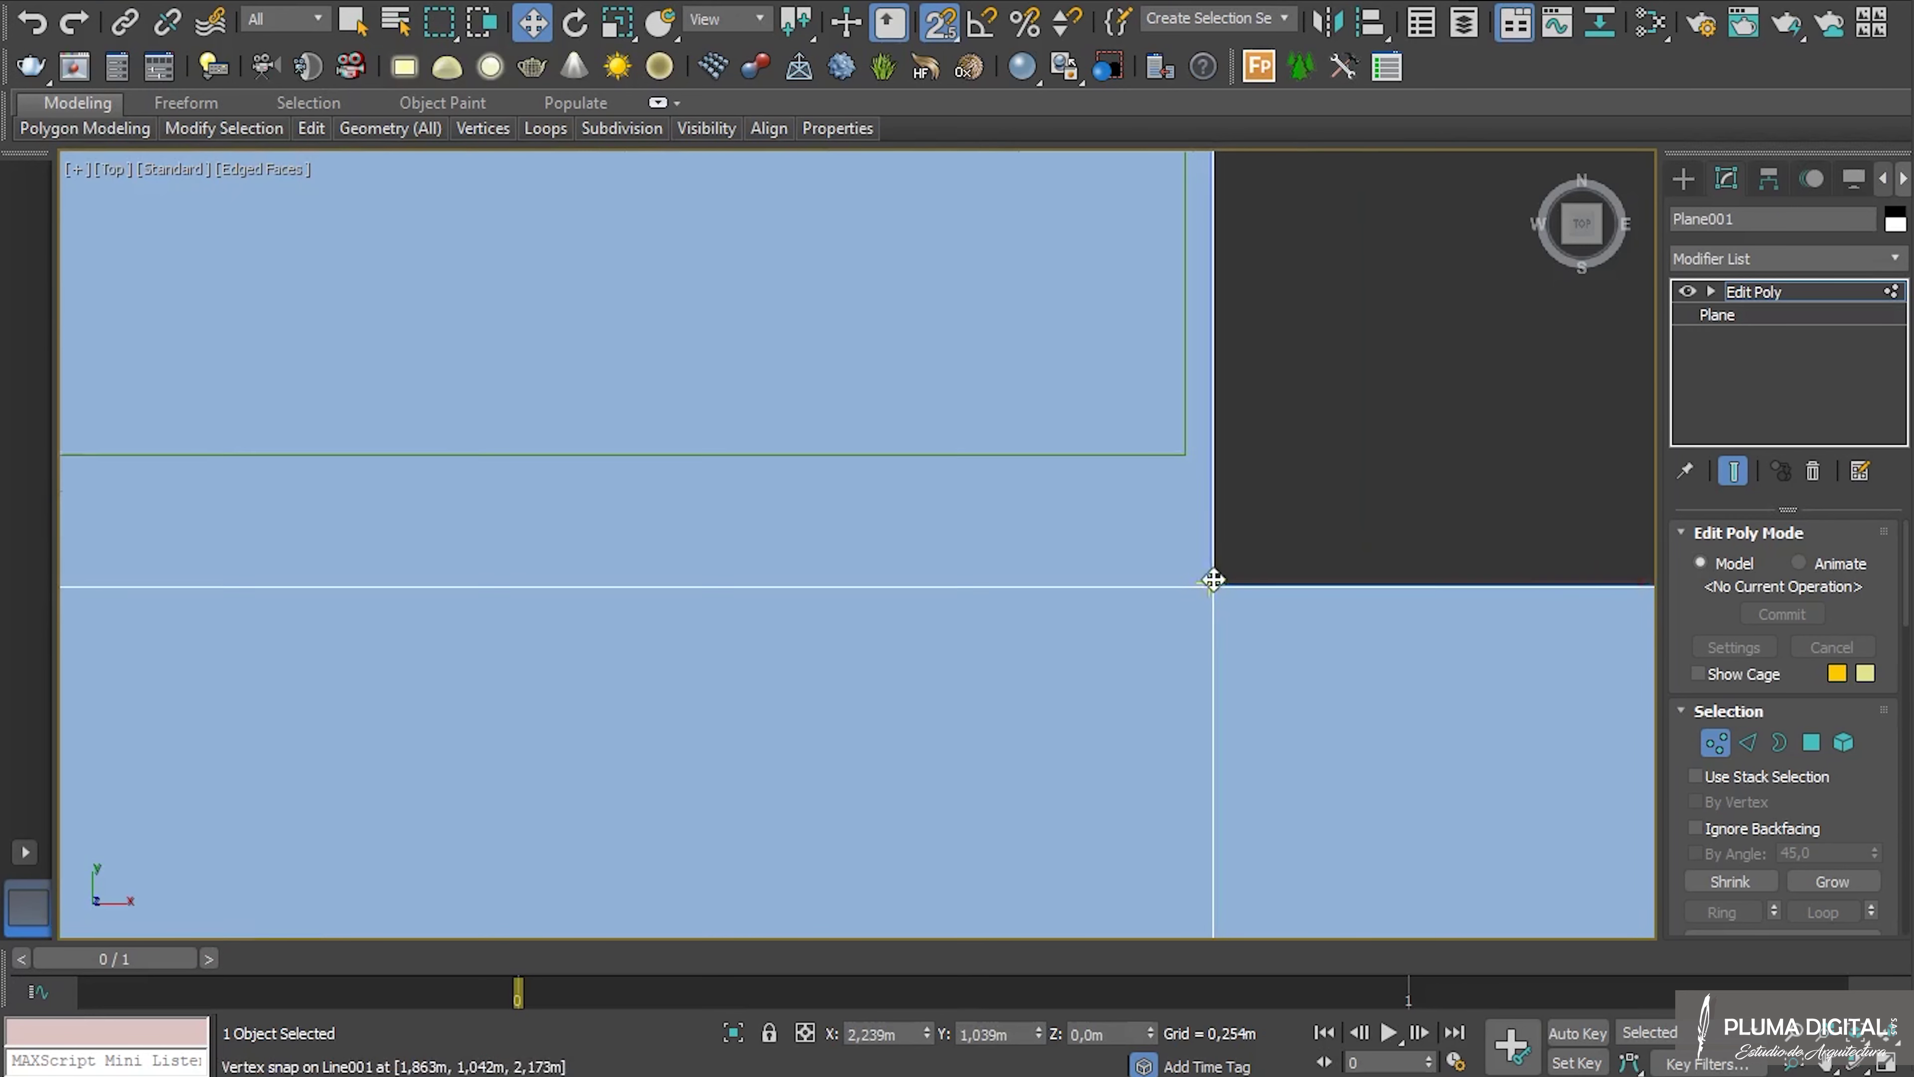
{"action": "scroll", "coordinate": [1212, 580], "scroll_direction": "up", "scroll_amount": 3}
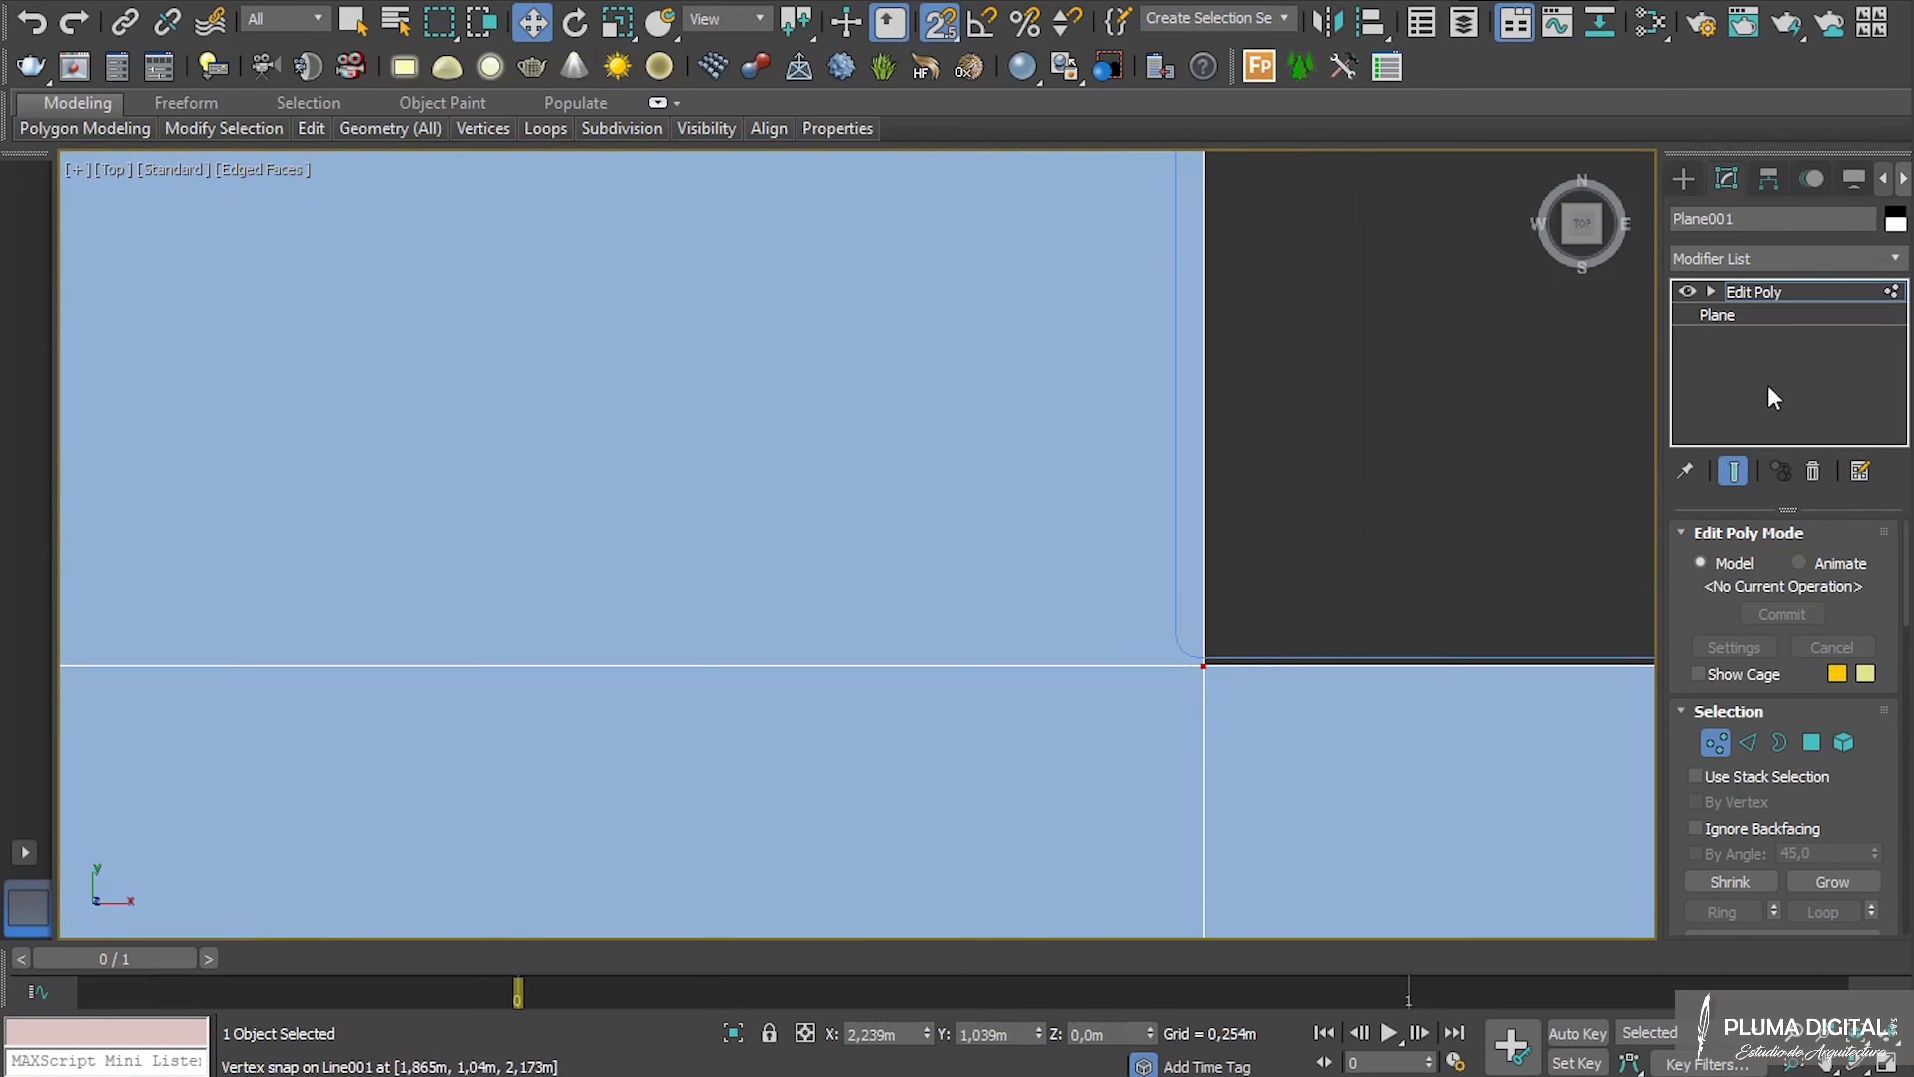
{"action": "left_click", "coordinate": [1717, 744]}
{"action": "left_click", "coordinate": [1296, 643]}
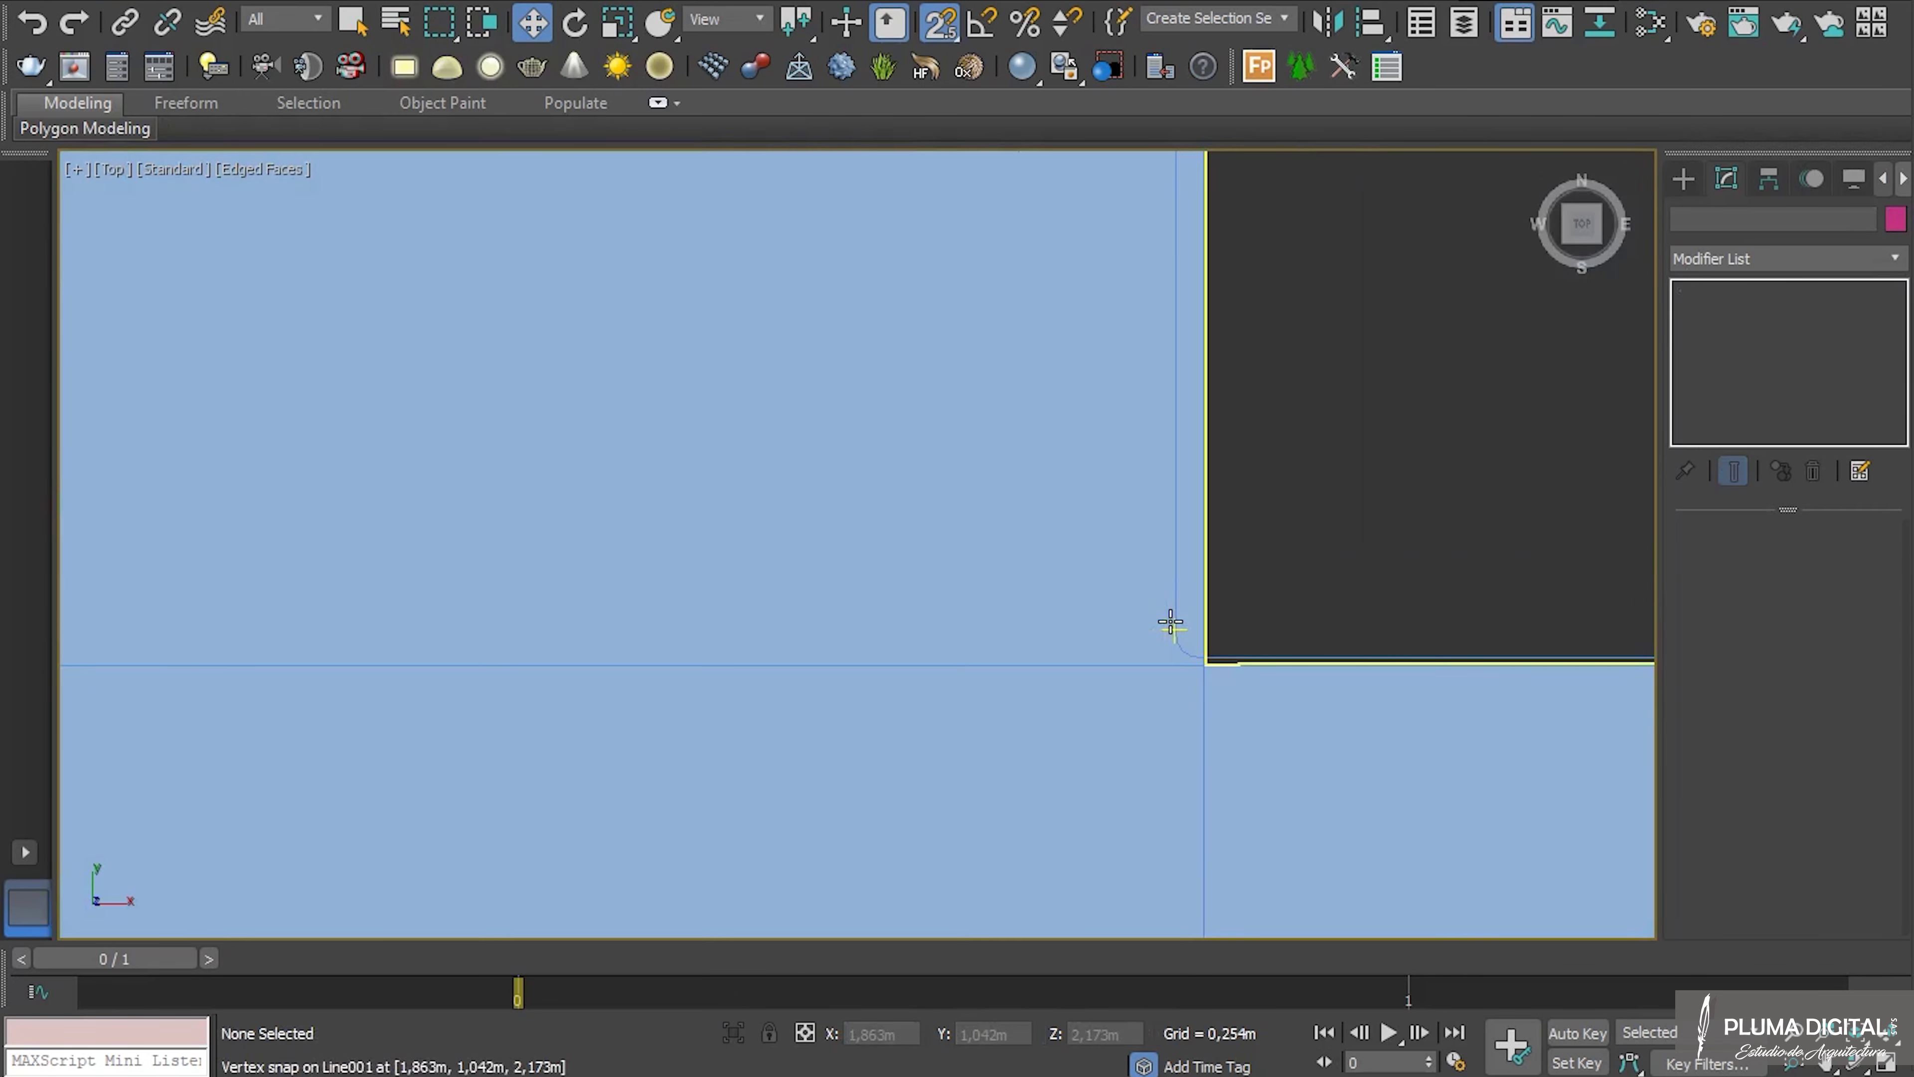
Select the walls in an angled view and disable their Chamfer modifier.
{"action": "left_click", "coordinate": [1172, 620]}
{"action": "scroll", "coordinate": [1357, 588], "scroll_direction": "down", "scroll_amount": 2}
{"action": "middle_click_drag", "start_coordinate": [1380, 658], "coordinate": [1244, 568], "text": "alt"}
{"action": "scroll", "coordinate": [1251, 558], "scroll_direction": "down", "scroll_amount": 5}
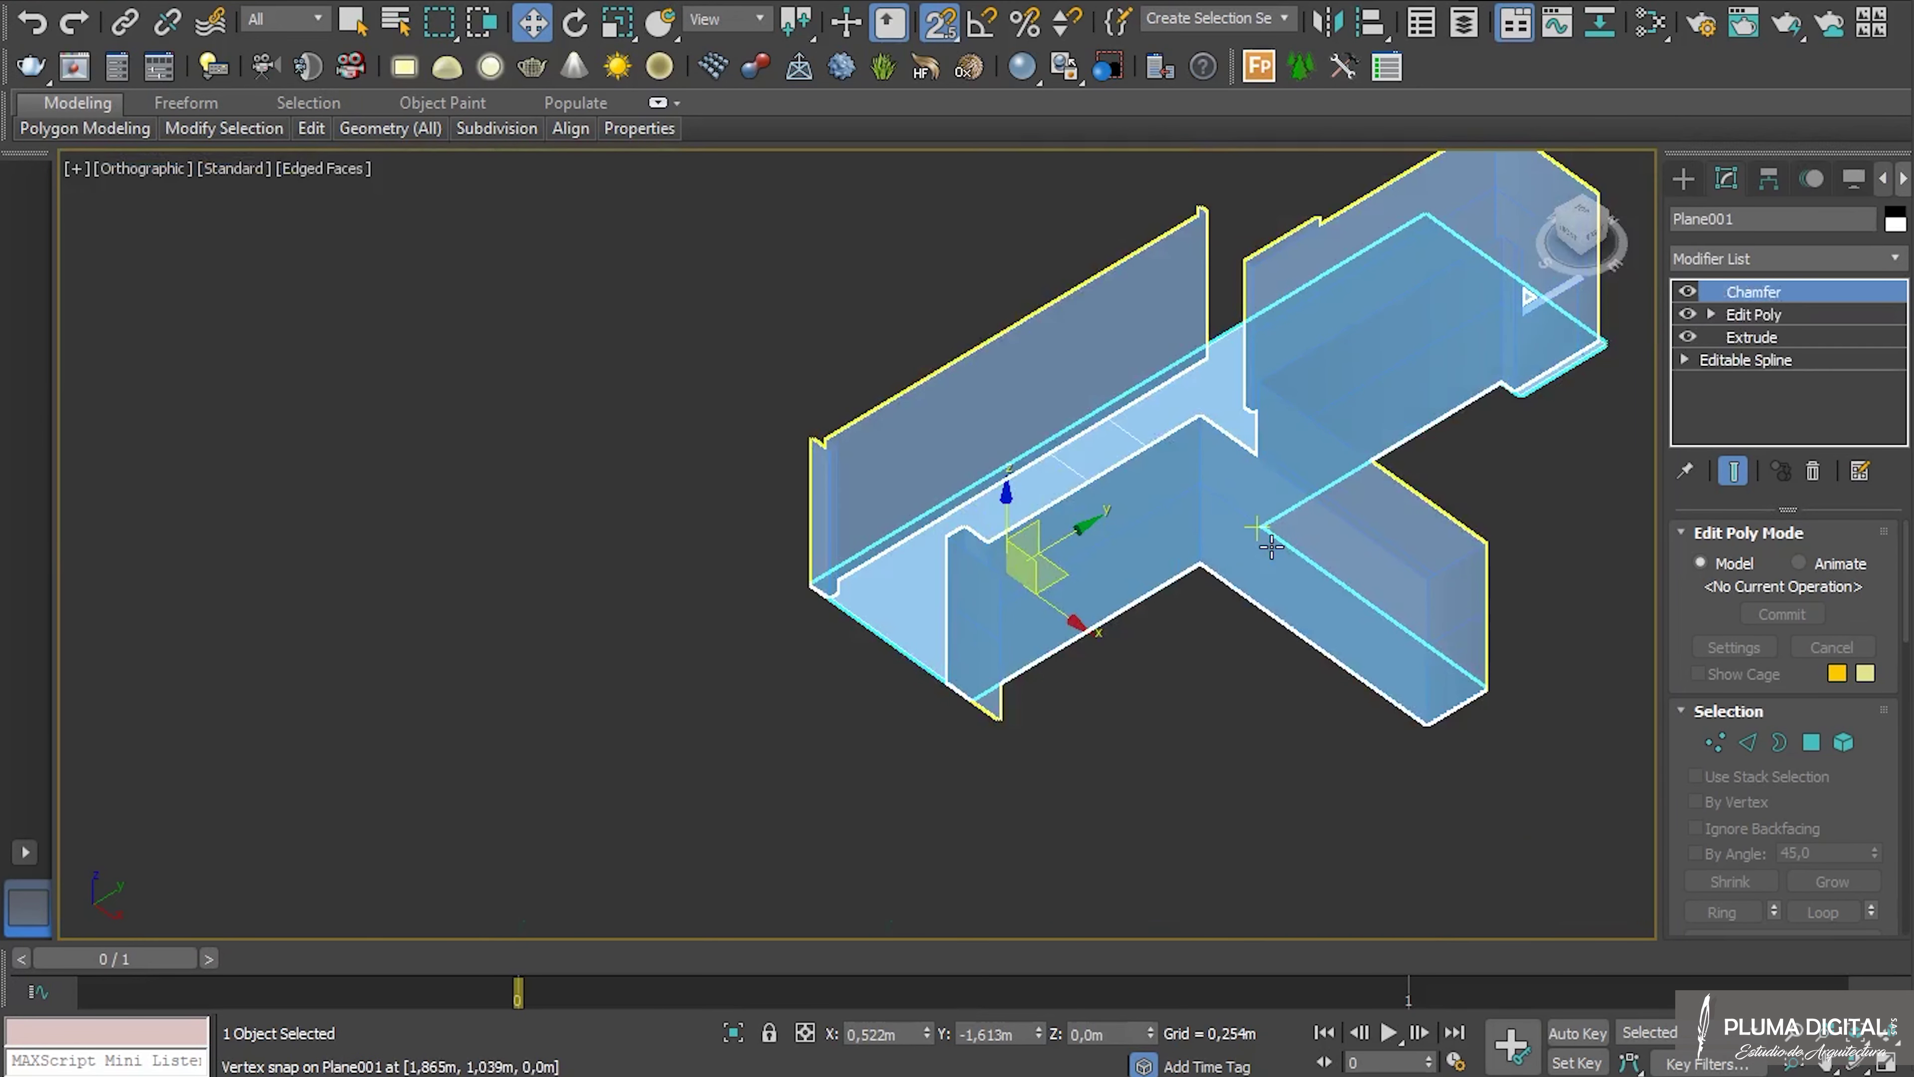
{"action": "left_click", "coordinate": [1271, 546]}
{"action": "left_click", "coordinate": [1687, 293]}
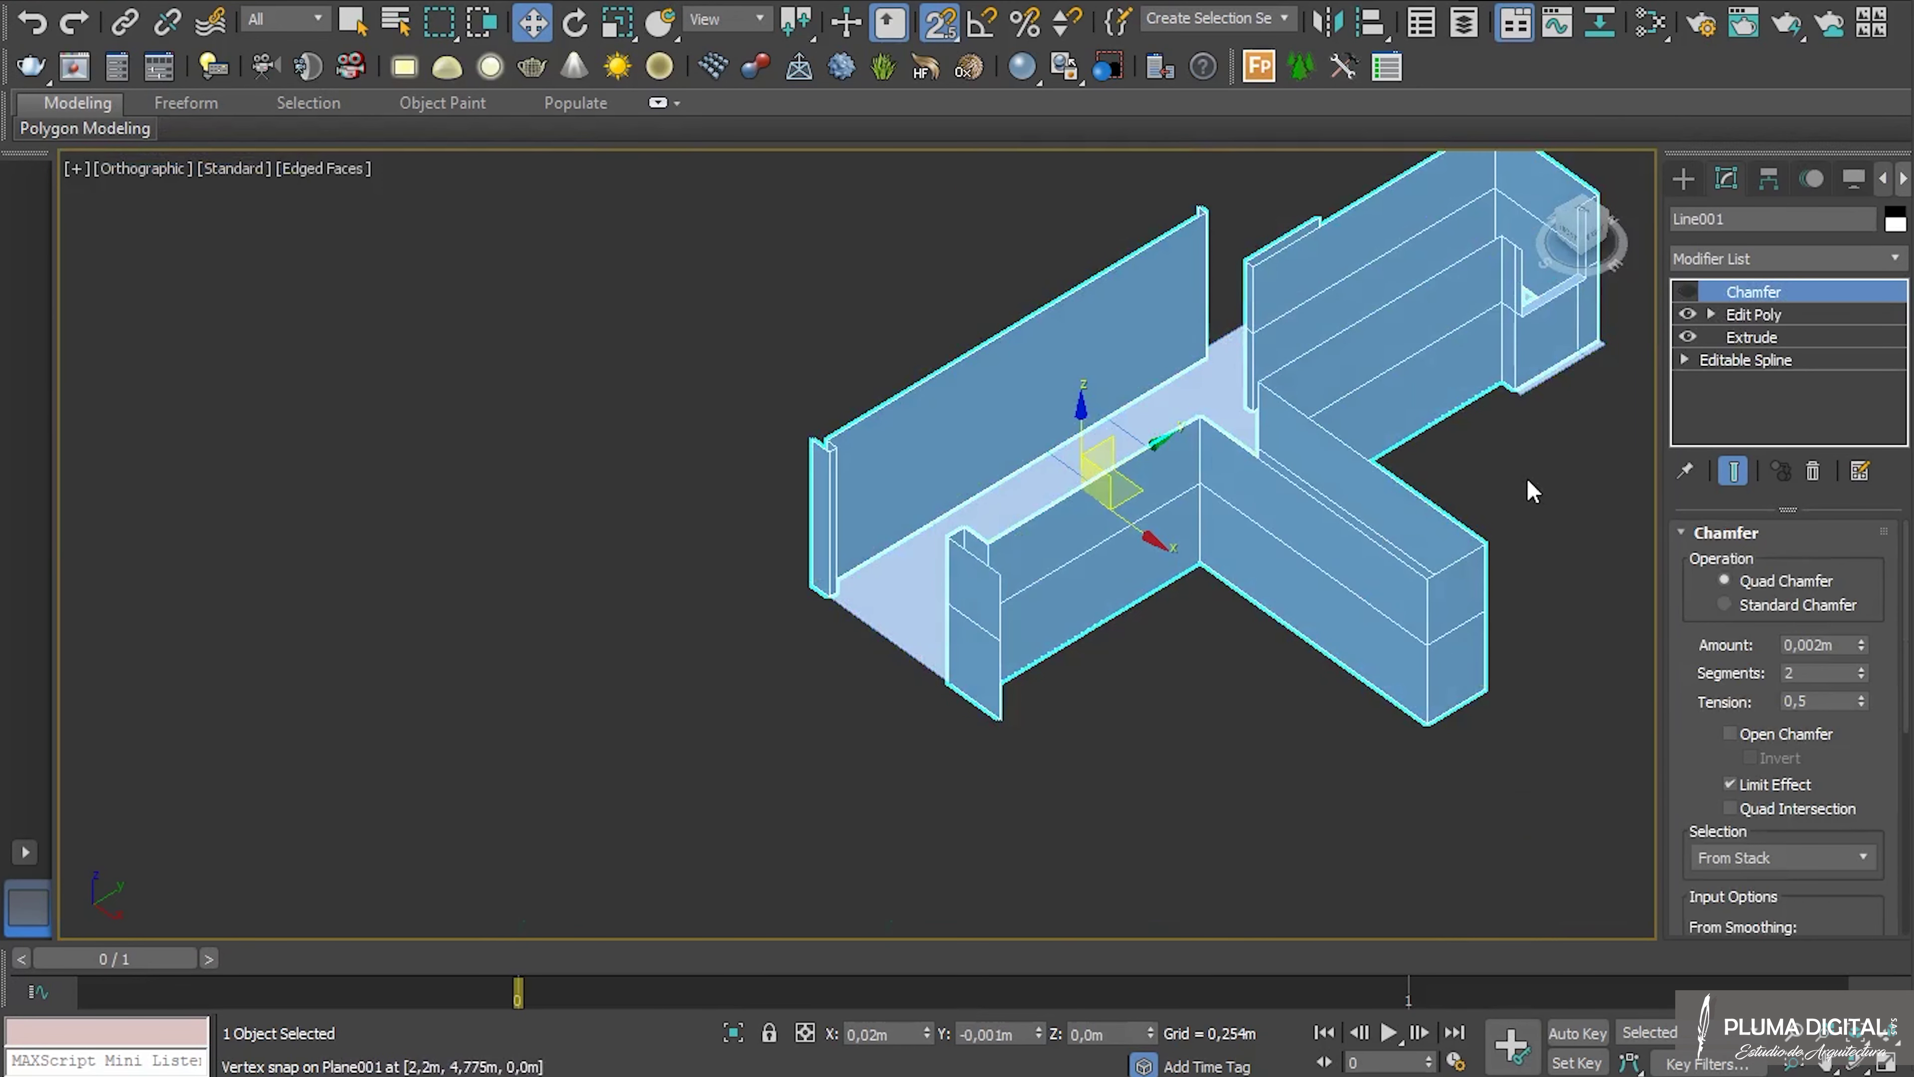
Select the plane at vertex level in the top view and check its vertices against the wall corners.
{"action": "key", "text": "t"}
{"action": "left_click", "coordinate": [1243, 460]}
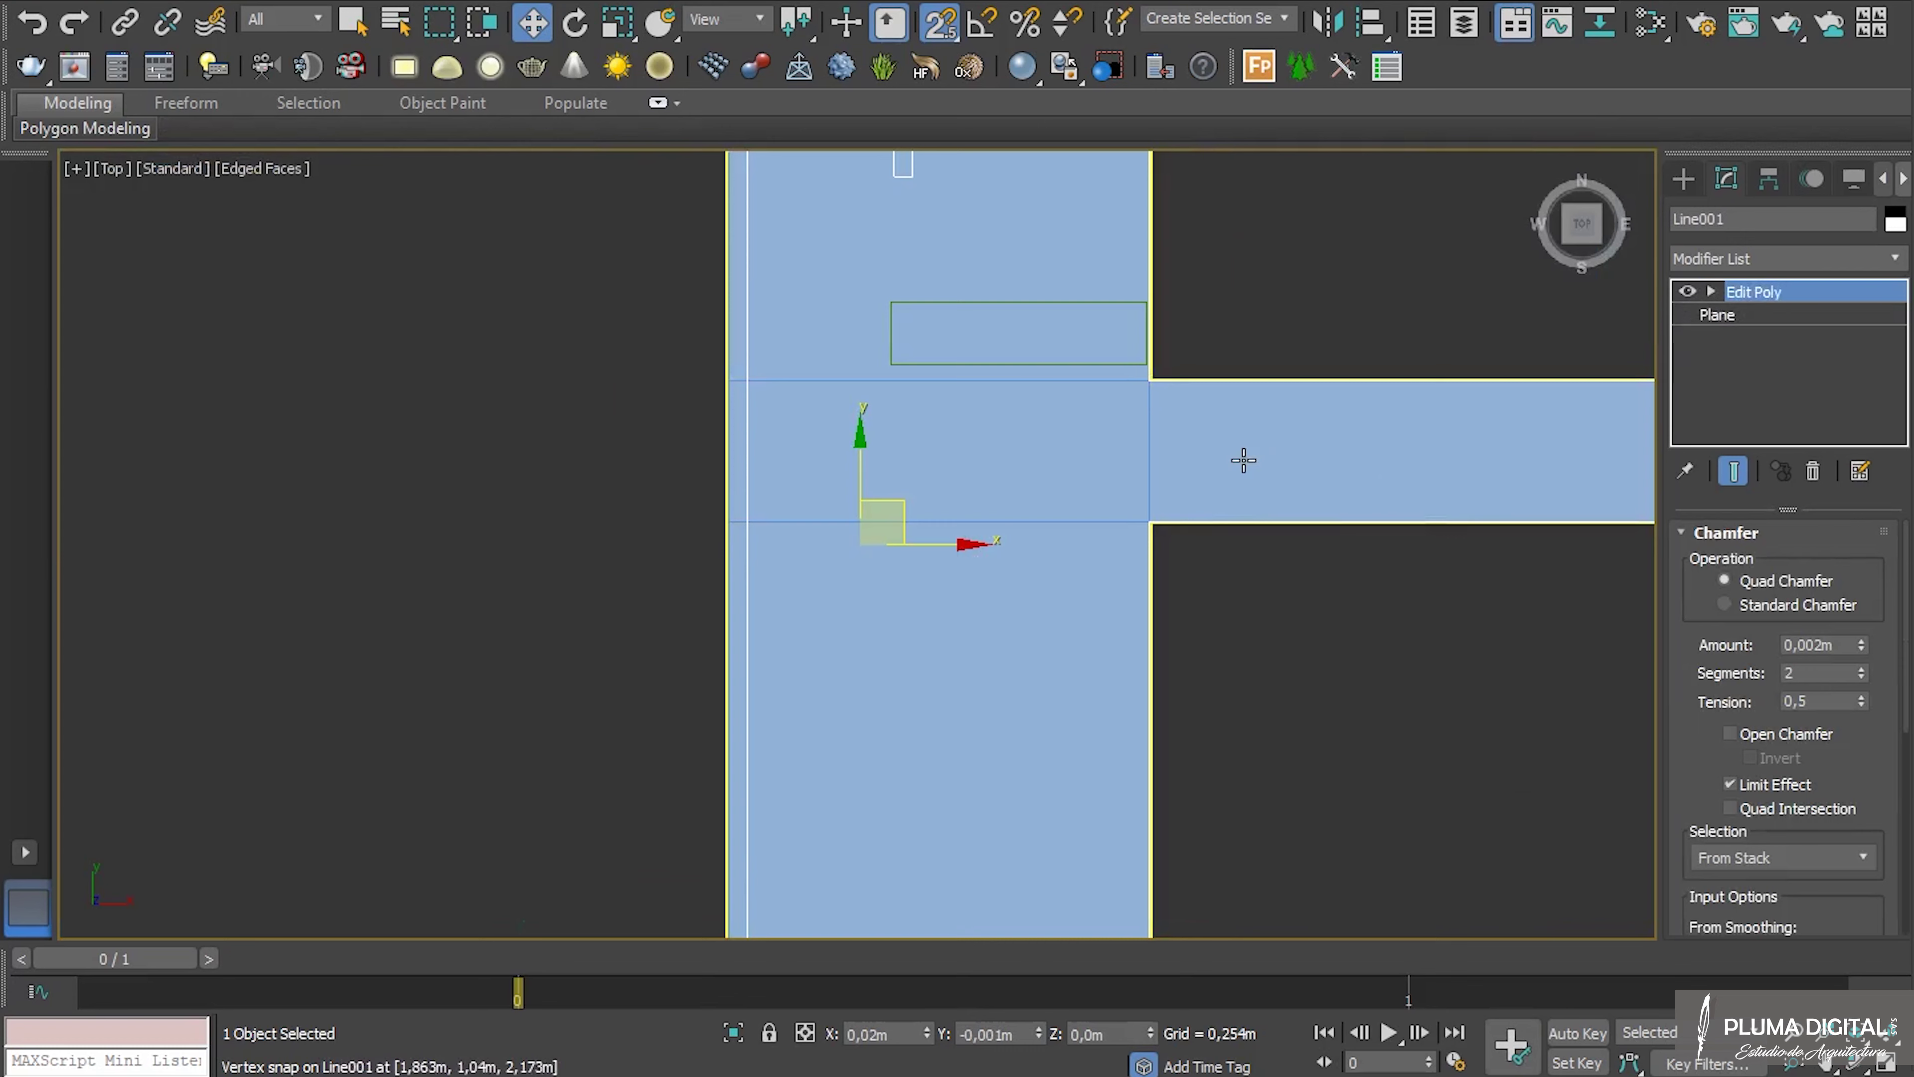
{"action": "left_click", "coordinate": [1725, 752]}
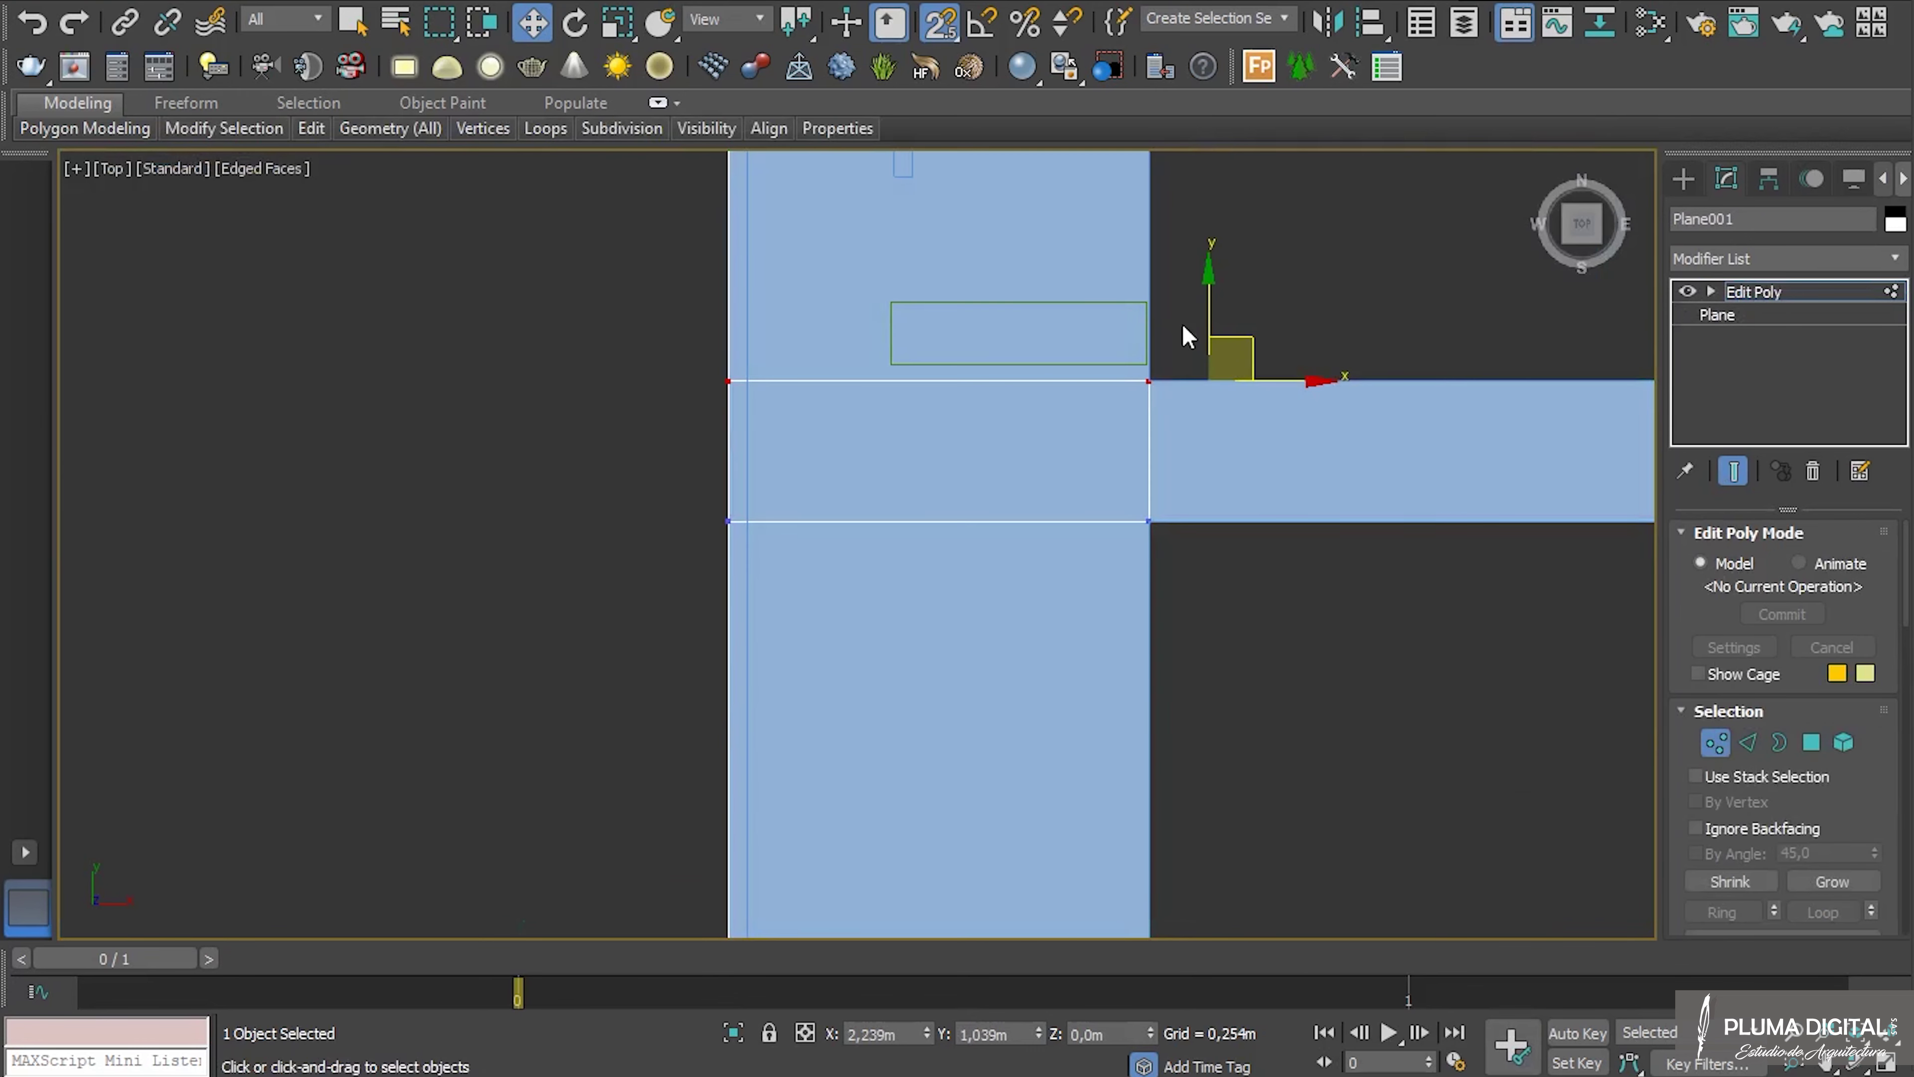
{"action": "scroll", "coordinate": [1179, 337], "scroll_direction": "up", "scroll_amount": 6}
{"action": "scroll", "coordinate": [1161, 388], "scroll_direction": "down", "scroll_amount": 5}
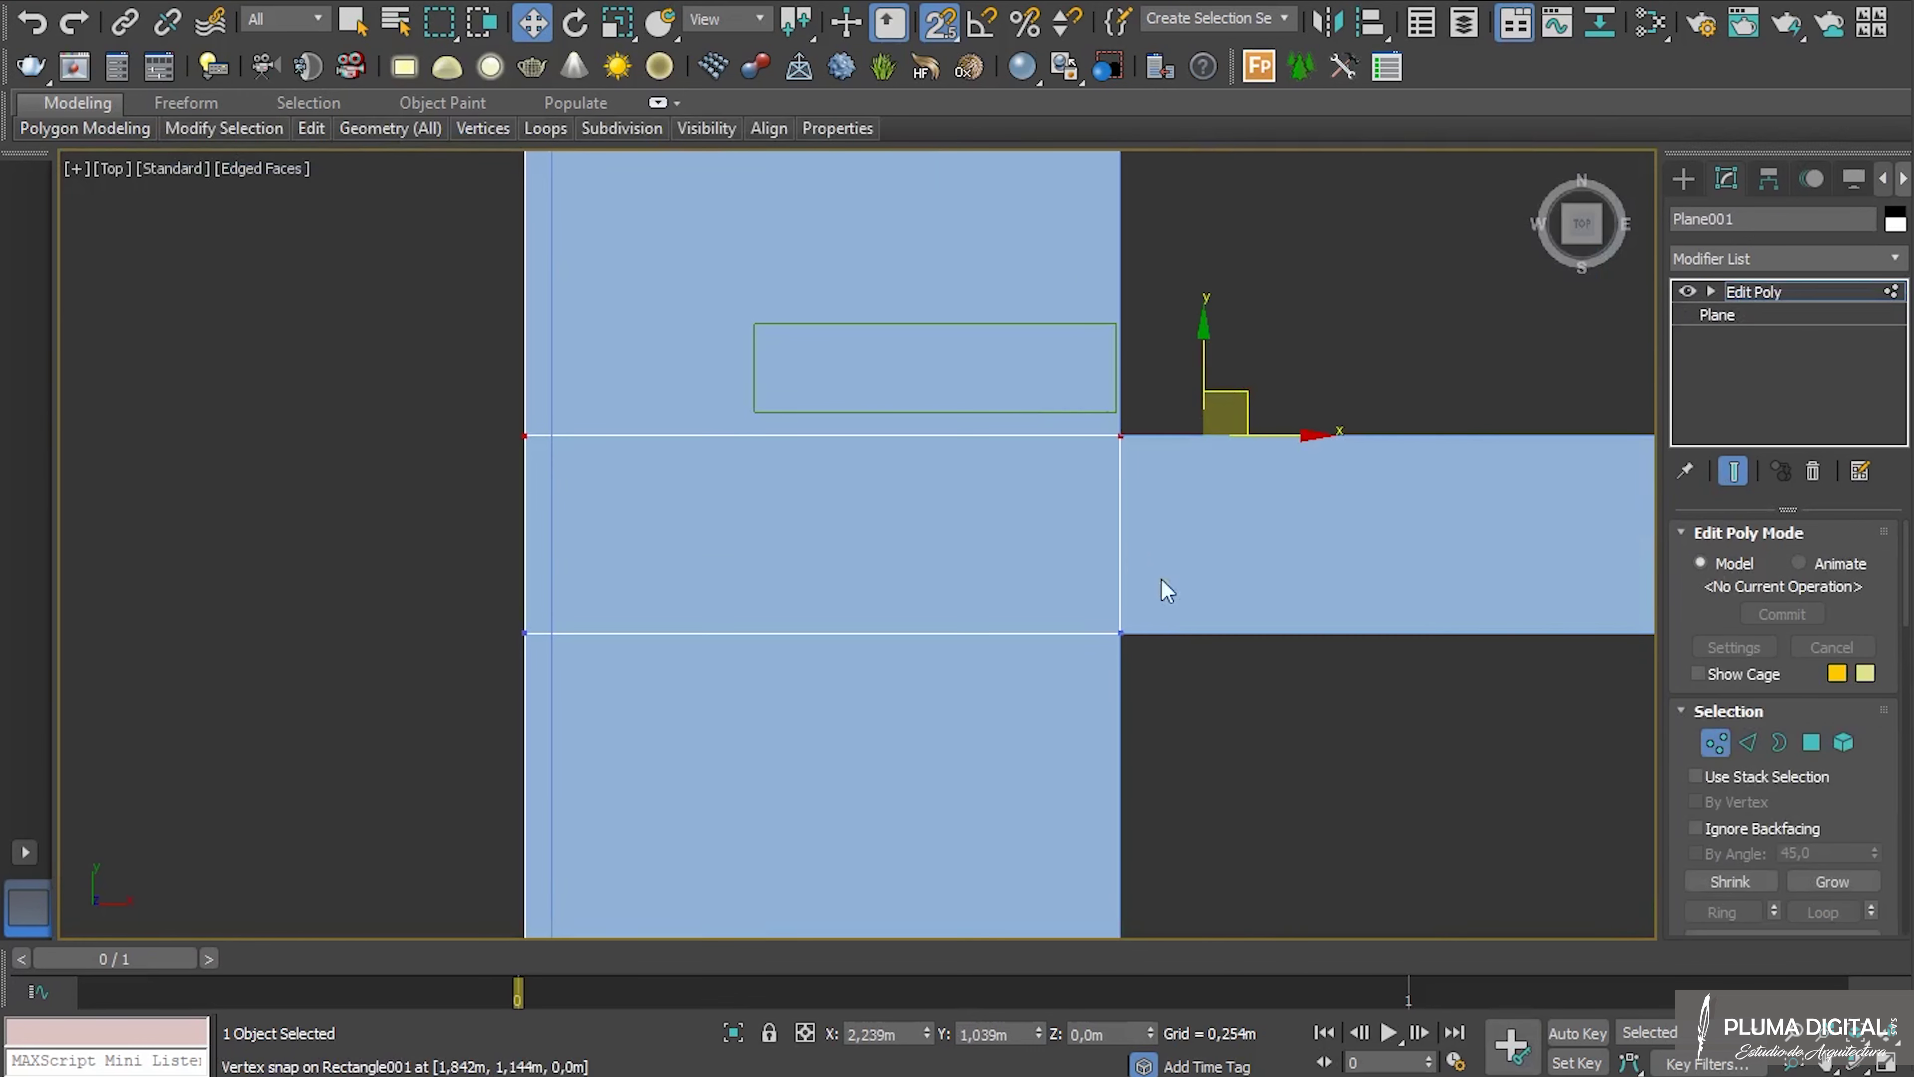
{"action": "scroll", "coordinate": [1166, 590], "scroll_direction": "up", "scroll_amount": 5}
{"action": "scroll", "coordinate": [1183, 376], "scroll_direction": "down", "scroll_amount": 1}
{"action": "middle_click_drag", "start_coordinate": [1184, 377], "coordinate": [1210, 630]}
{"action": "scroll", "coordinate": [1184, 564], "scroll_direction": "down", "scroll_amount": 6}
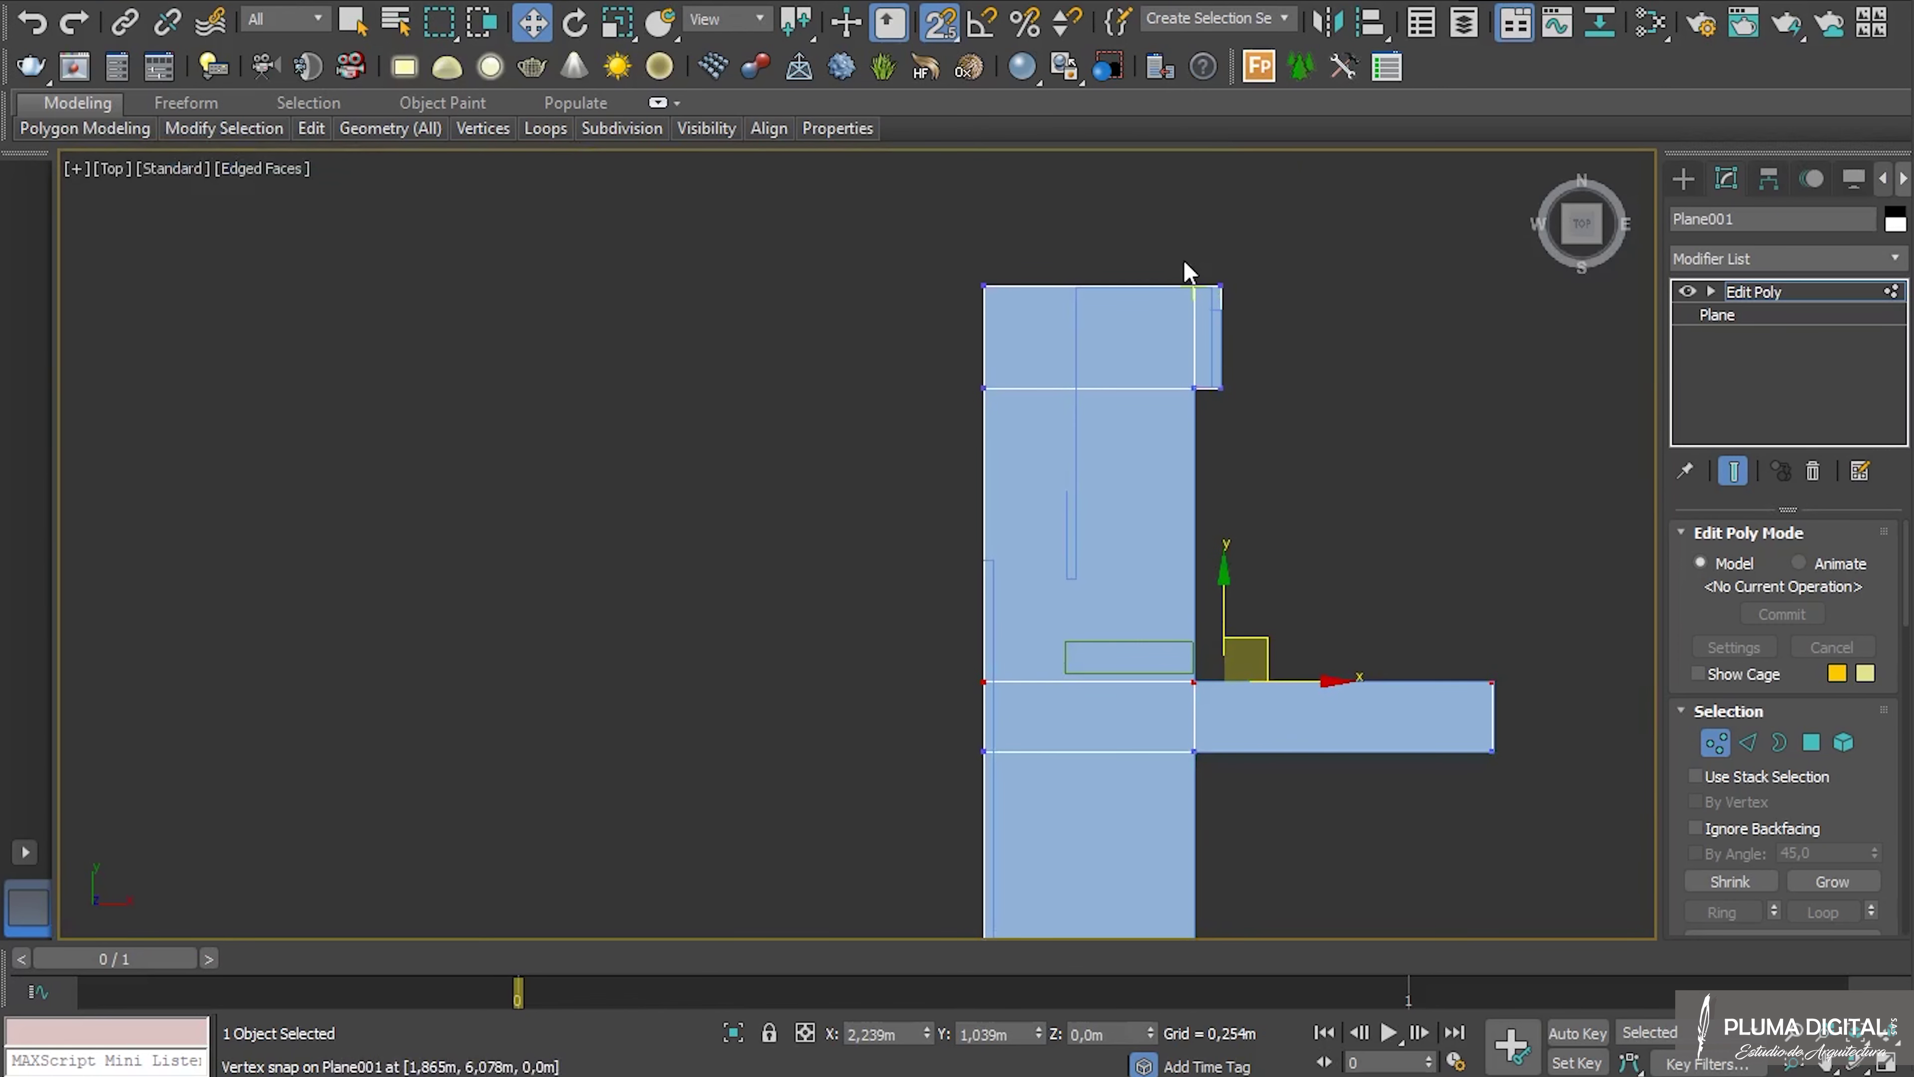
Snap the plane's vertices around the side room's upper inner corner to the wall line's vertex at X 1,863 m, Y 1,04 m.
{"action": "left_click_drag", "start_coordinate": [1227, 620], "coordinate": [1210, 713]}
{"action": "scroll", "coordinate": [1184, 705], "scroll_direction": "up", "scroll_amount": 6}
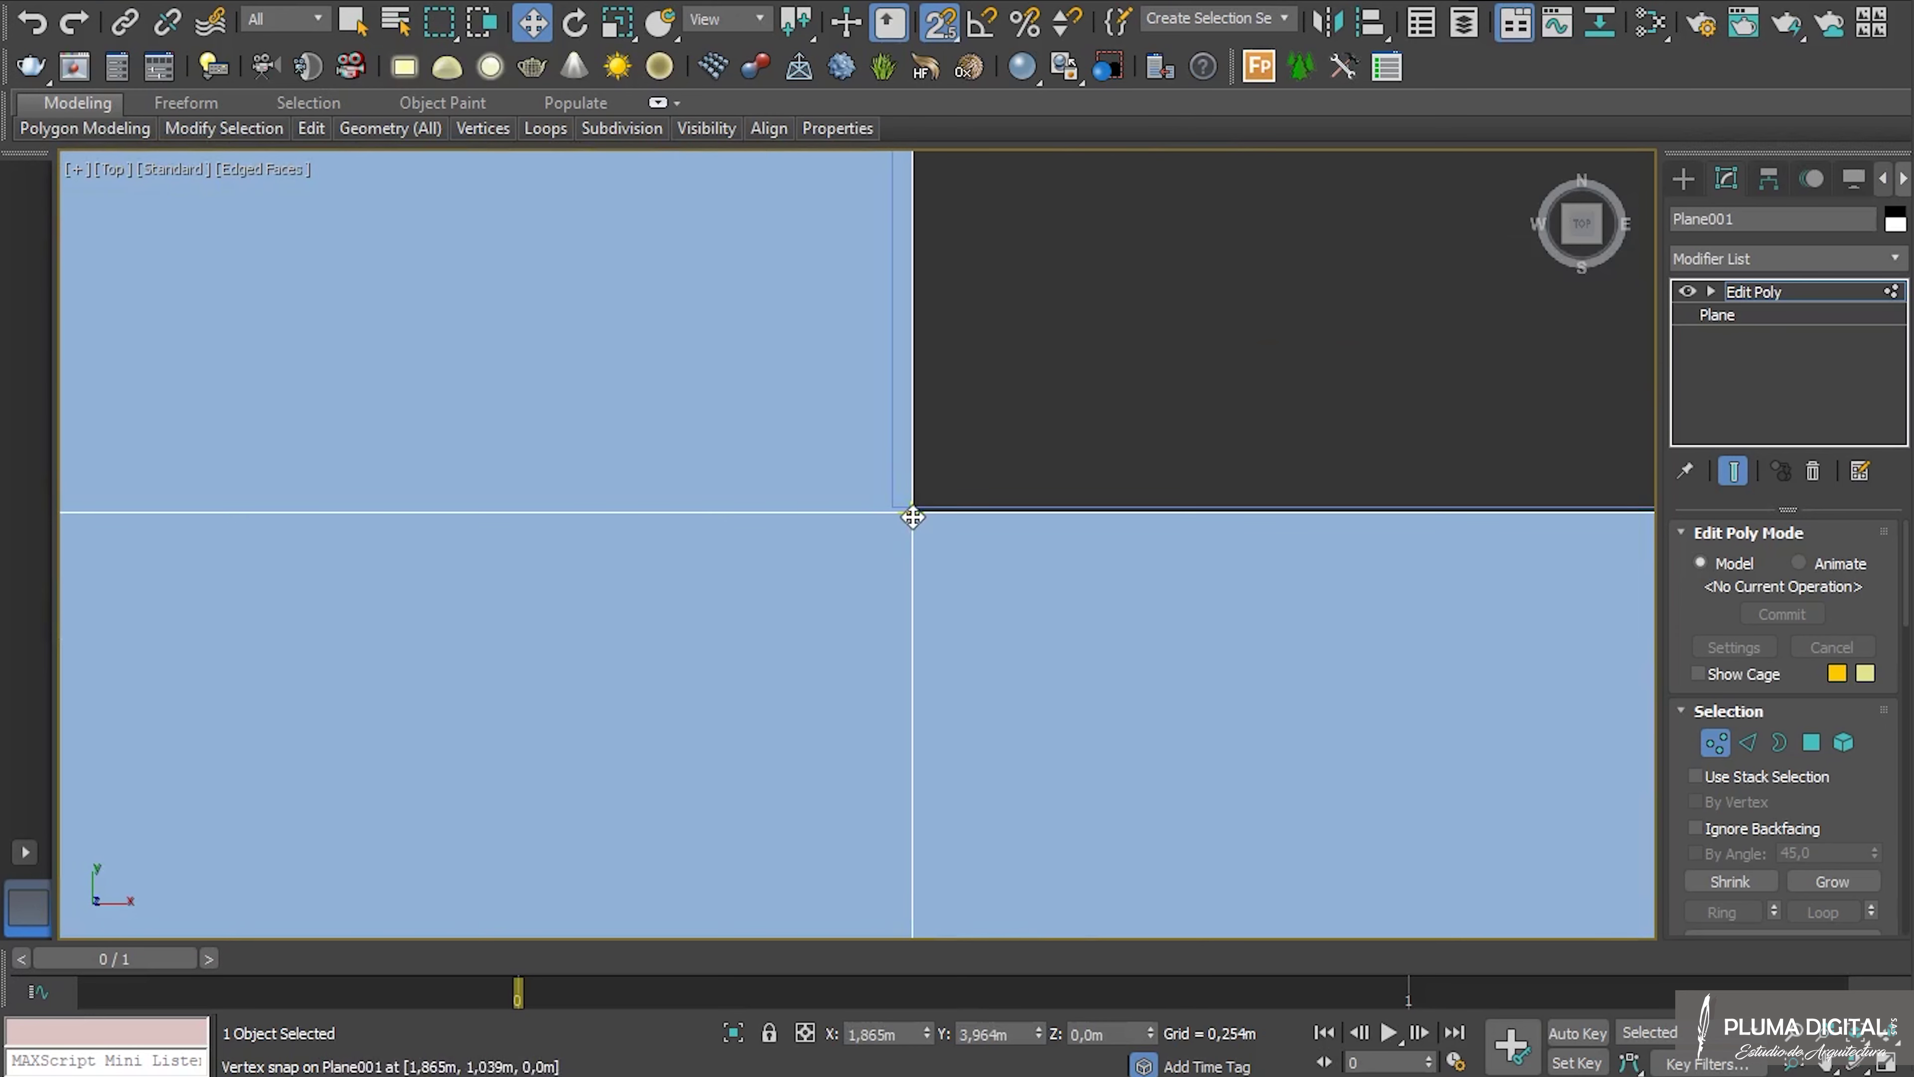
{"action": "scroll", "coordinate": [976, 528], "scroll_direction": "down", "scroll_amount": 5}
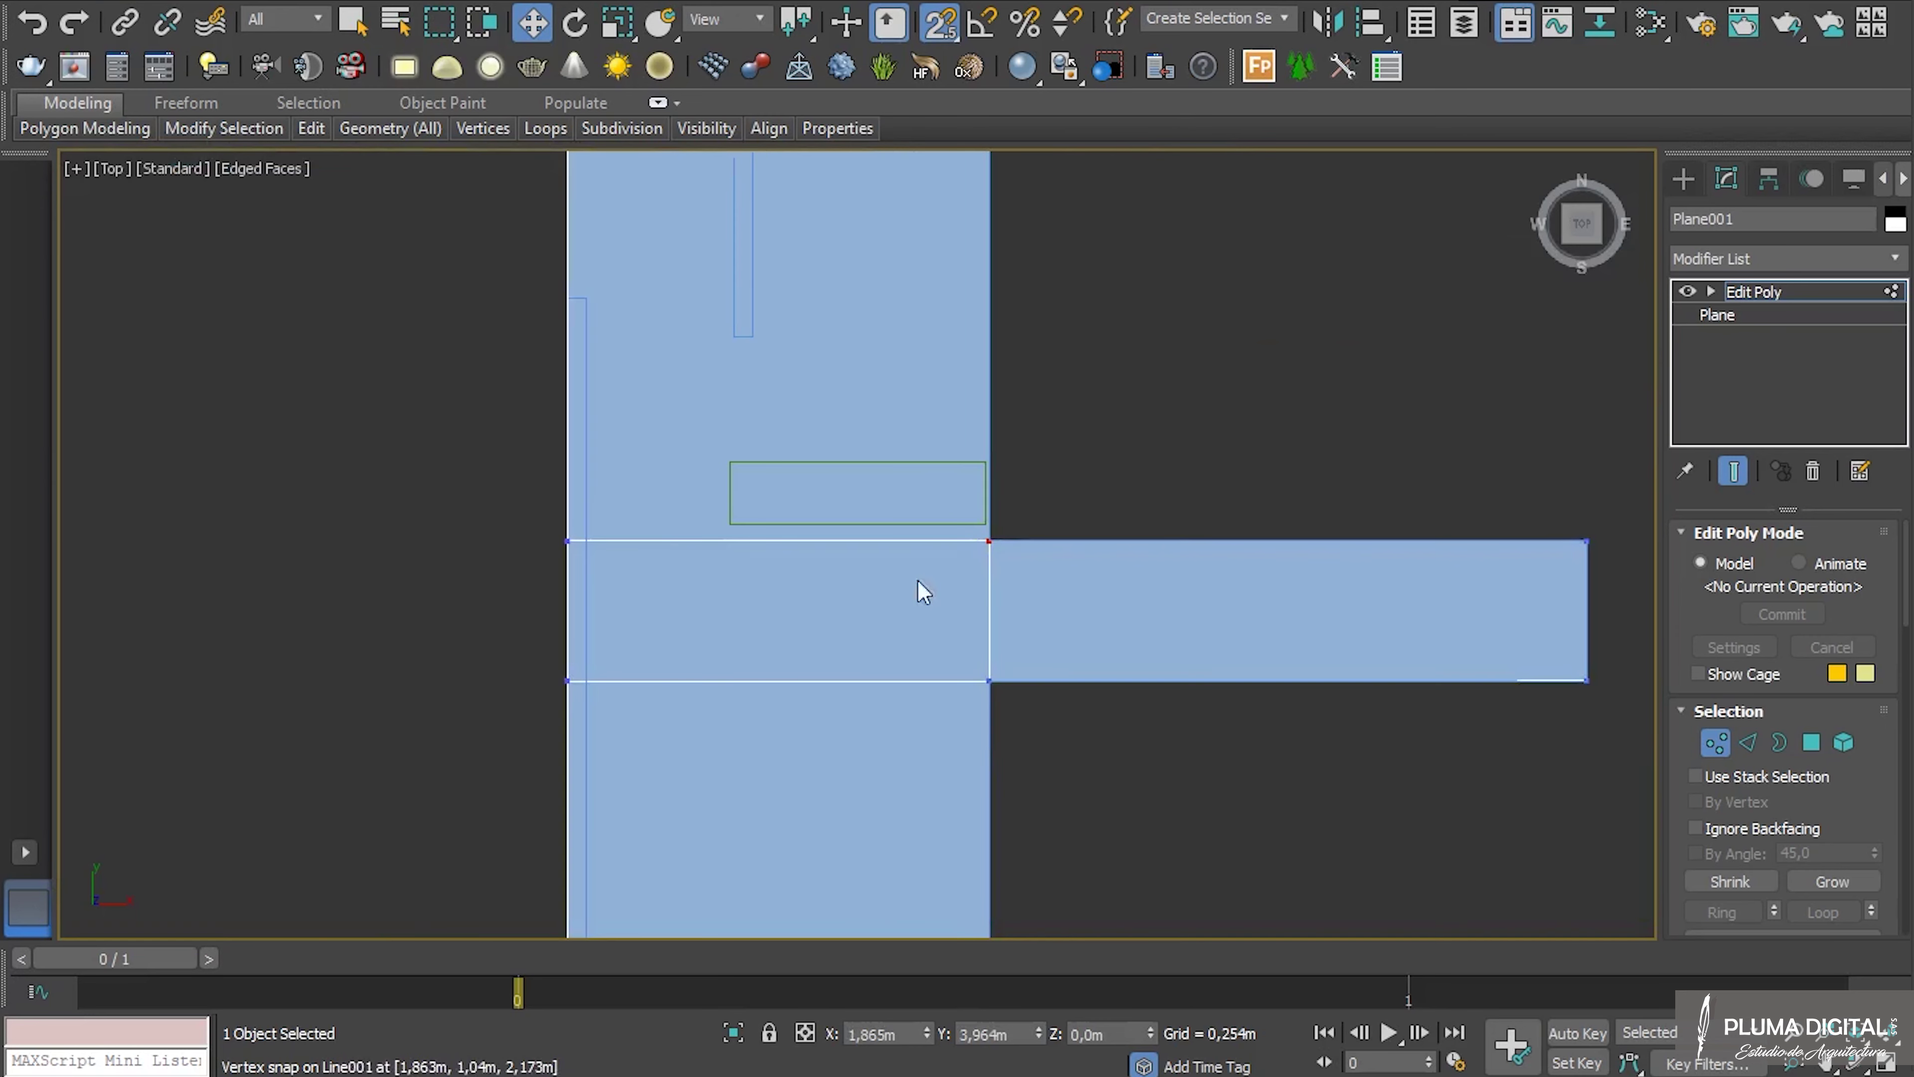
{"action": "left_click_drag", "start_coordinate": [663, 604], "coordinate": [663, 603]}
{"action": "scroll", "coordinate": [991, 537], "scroll_direction": "up", "scroll_amount": 6}
{"action": "left_click_drag", "start_coordinate": [947, 541], "coordinate": [1032, 288]}
Snap the vertices along the lower room's side-room wall to the wall line at X 1,863 m.
{"action": "middle_click_drag", "start_coordinate": [1091, 702], "coordinate": [1076, 274]}
{"action": "scroll", "coordinate": [1013, 577], "scroll_direction": "down", "scroll_amount": 3}
{"action": "scroll", "coordinate": [1070, 625], "scroll_direction": "down", "scroll_amount": 1}
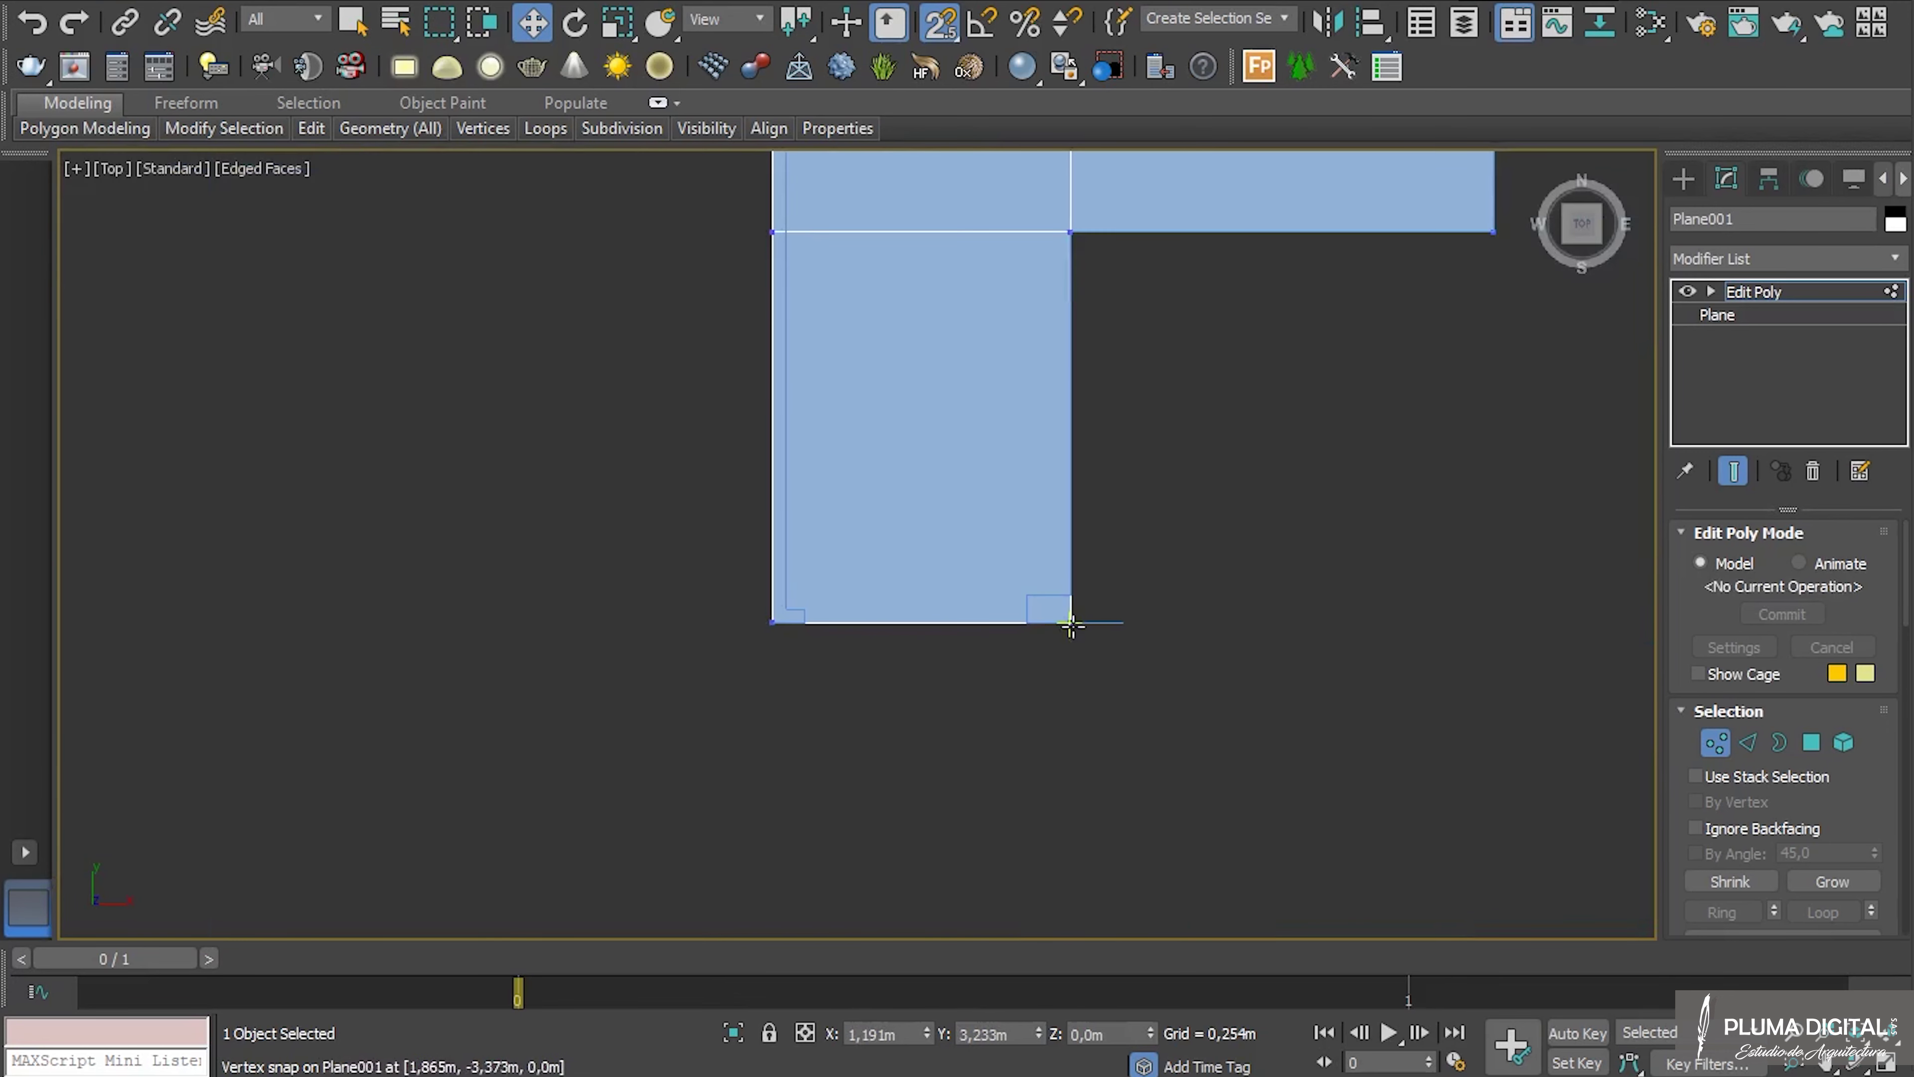
{"action": "scroll", "coordinate": [1096, 220], "scroll_direction": "up", "scroll_amount": 5}
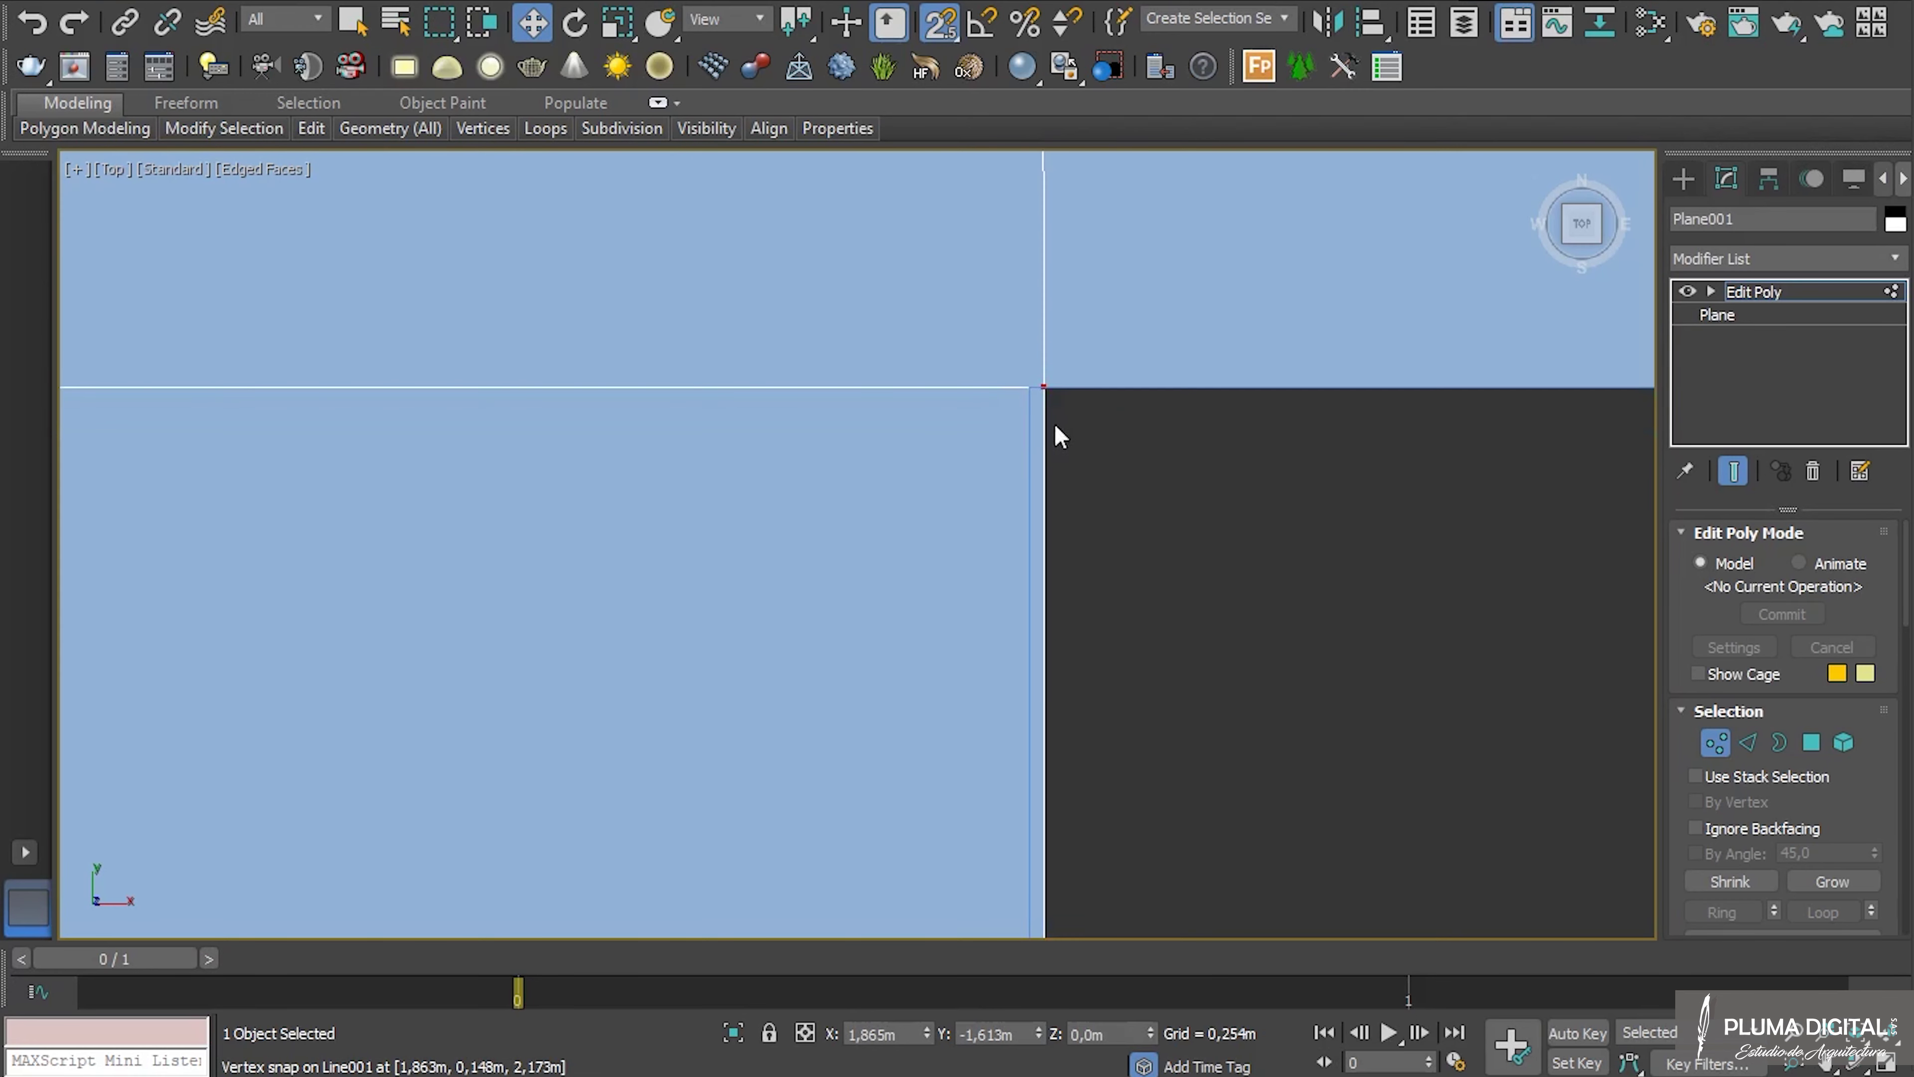
{"action": "left_click_drag", "start_coordinate": [1031, 386], "coordinate": [1027, 387]}
{"action": "scroll", "coordinate": [1162, 484], "scroll_direction": "down", "scroll_amount": 5}
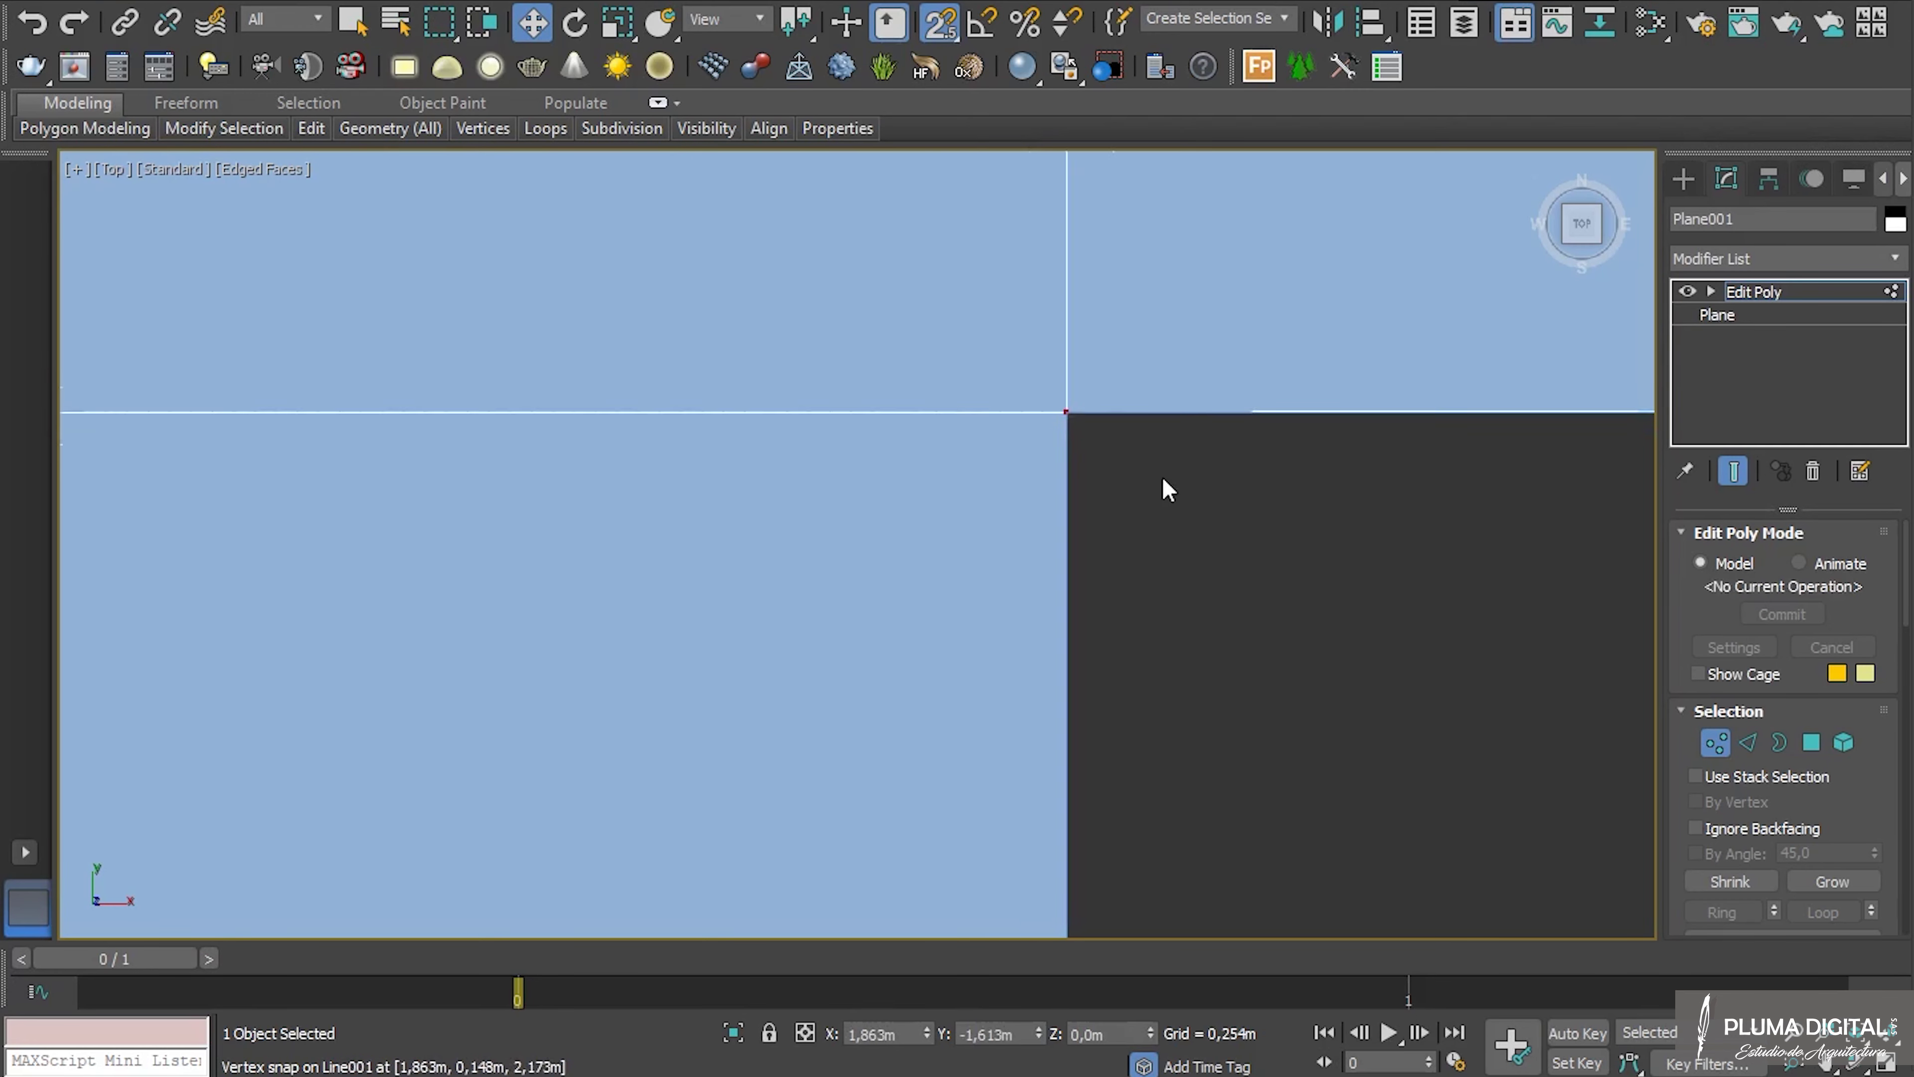
Select the plane's inner vertex row at the upper room's recess and align it with the wall line.
{"action": "middle_click_drag", "start_coordinate": [1249, 330], "coordinate": [1259, 166]}
{"action": "middle_click_drag", "start_coordinate": [1042, 692], "coordinate": [1061, 541]}
{"action": "scroll", "coordinate": [1051, 410], "scroll_direction": "down", "scroll_amount": 5}
{"action": "scroll", "coordinate": [1062, 541], "scroll_direction": "up", "scroll_amount": 8}
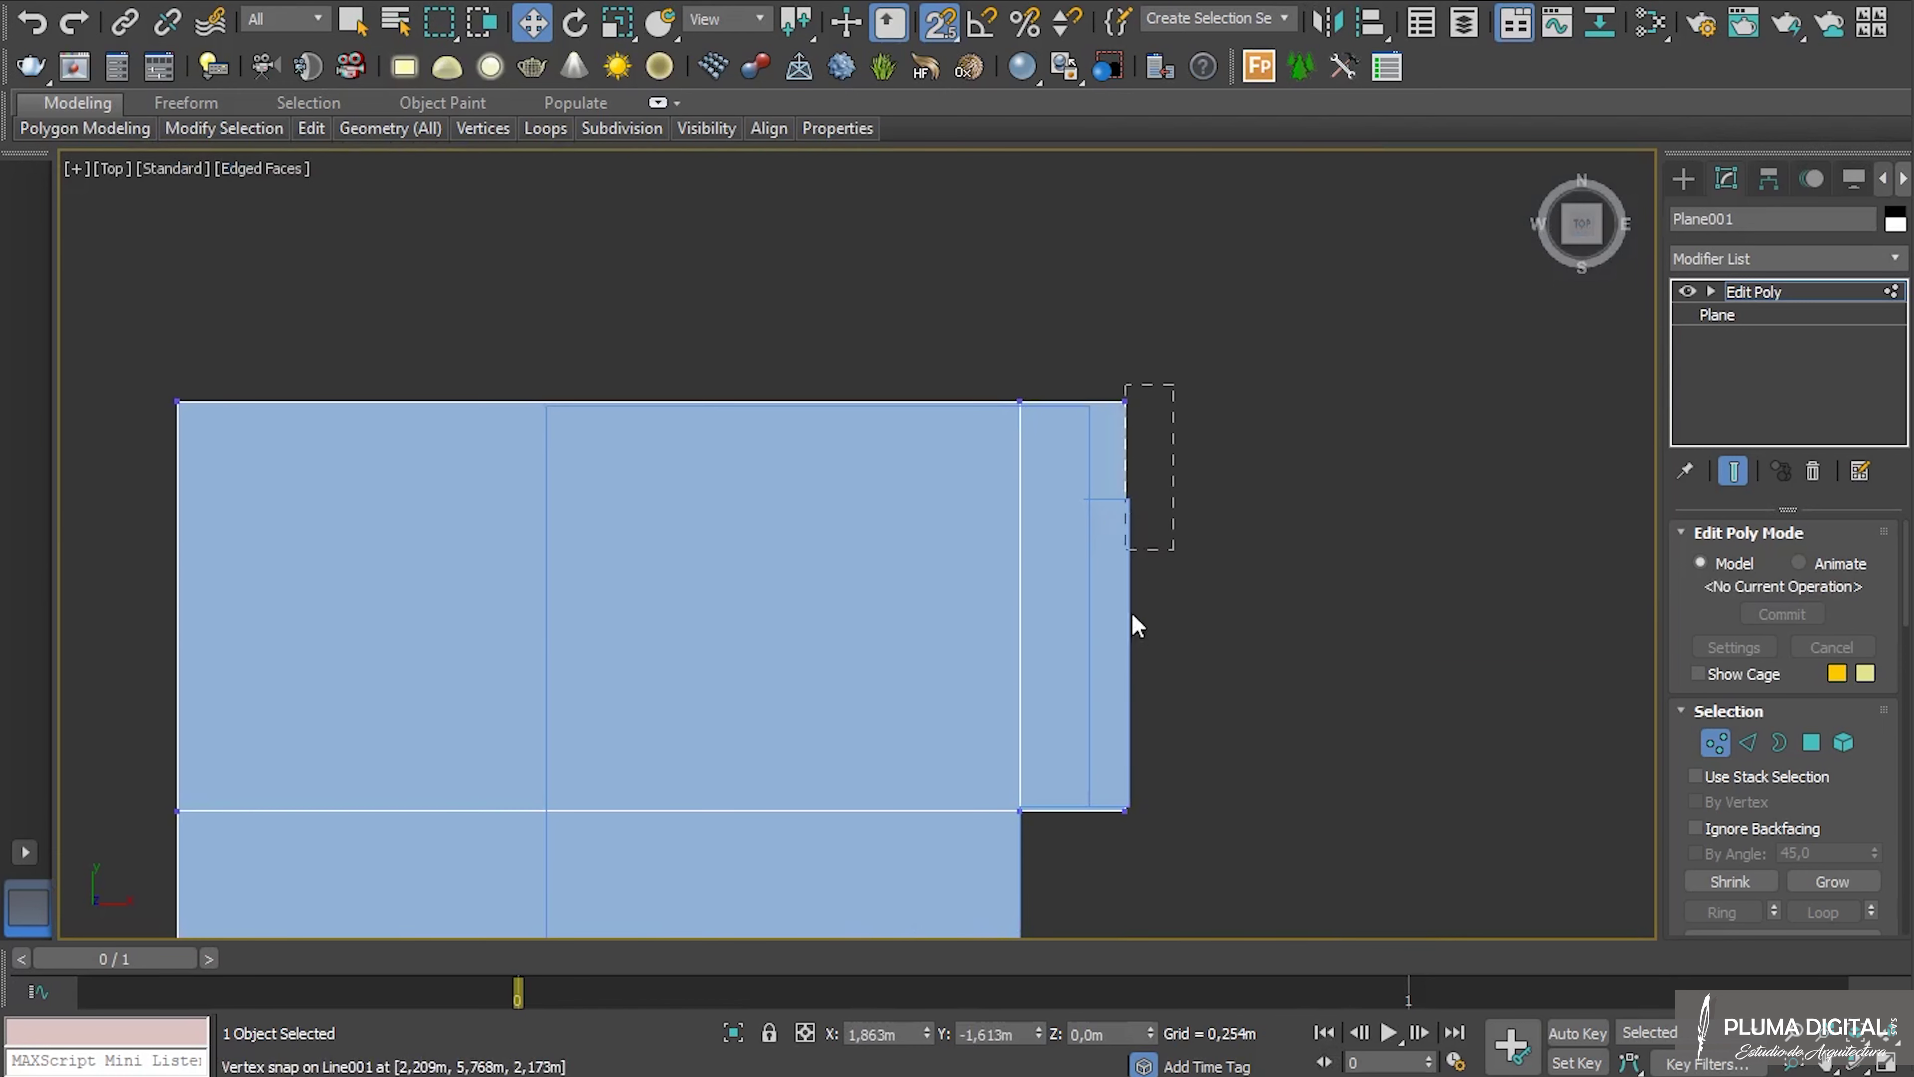
{"action": "left_click_drag", "start_coordinate": [1197, 732], "coordinate": [1194, 728]}
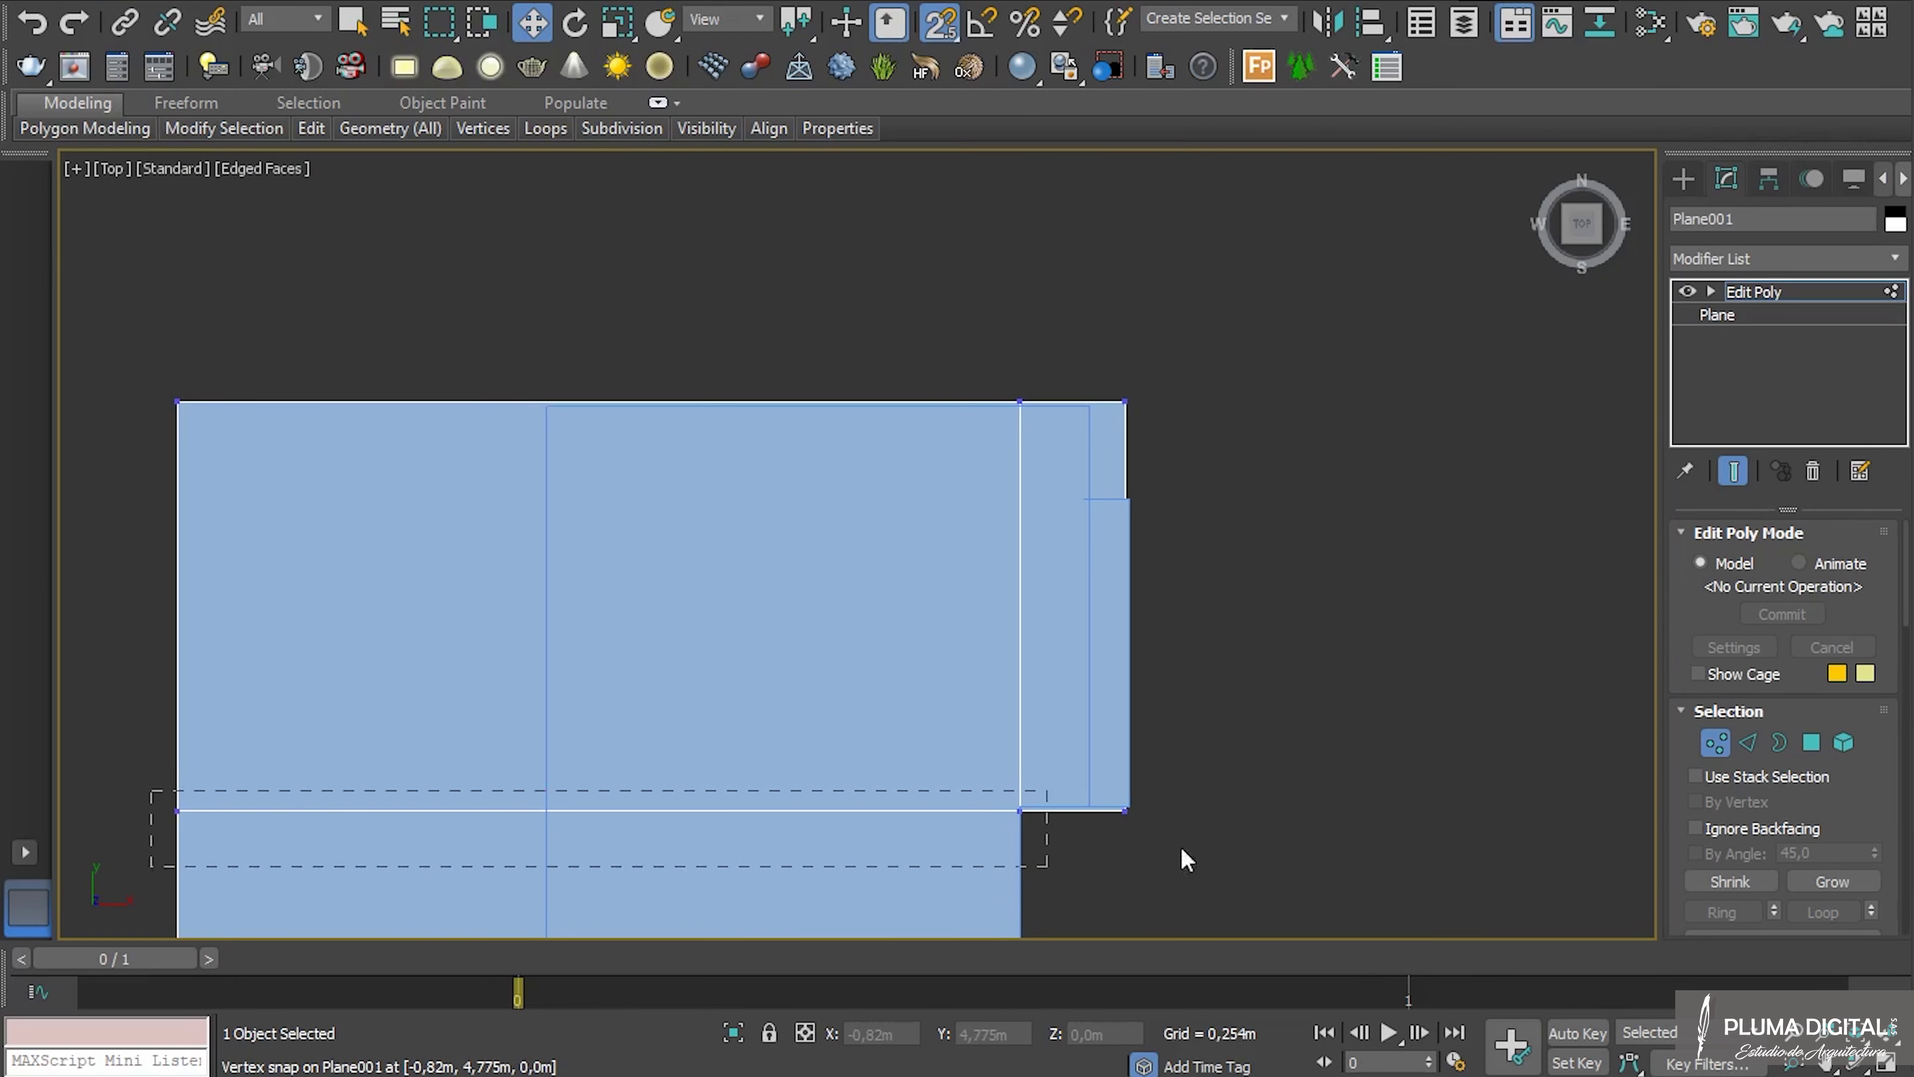
{"action": "scroll", "coordinate": [1065, 838], "scroll_direction": "up", "scroll_amount": 6}
{"action": "left_click_drag", "start_coordinate": [870, 728], "coordinate": [874, 684]}
Snap the vertex at the recess's lower outer corner to the wall line's vertex at X 2,209 m, Y 4,787 m.
{"action": "scroll", "coordinate": [1044, 698], "scroll_direction": "down", "scroll_amount": 6}
{"action": "scroll", "coordinate": [1214, 726], "scroll_direction": "up", "scroll_amount": 4}
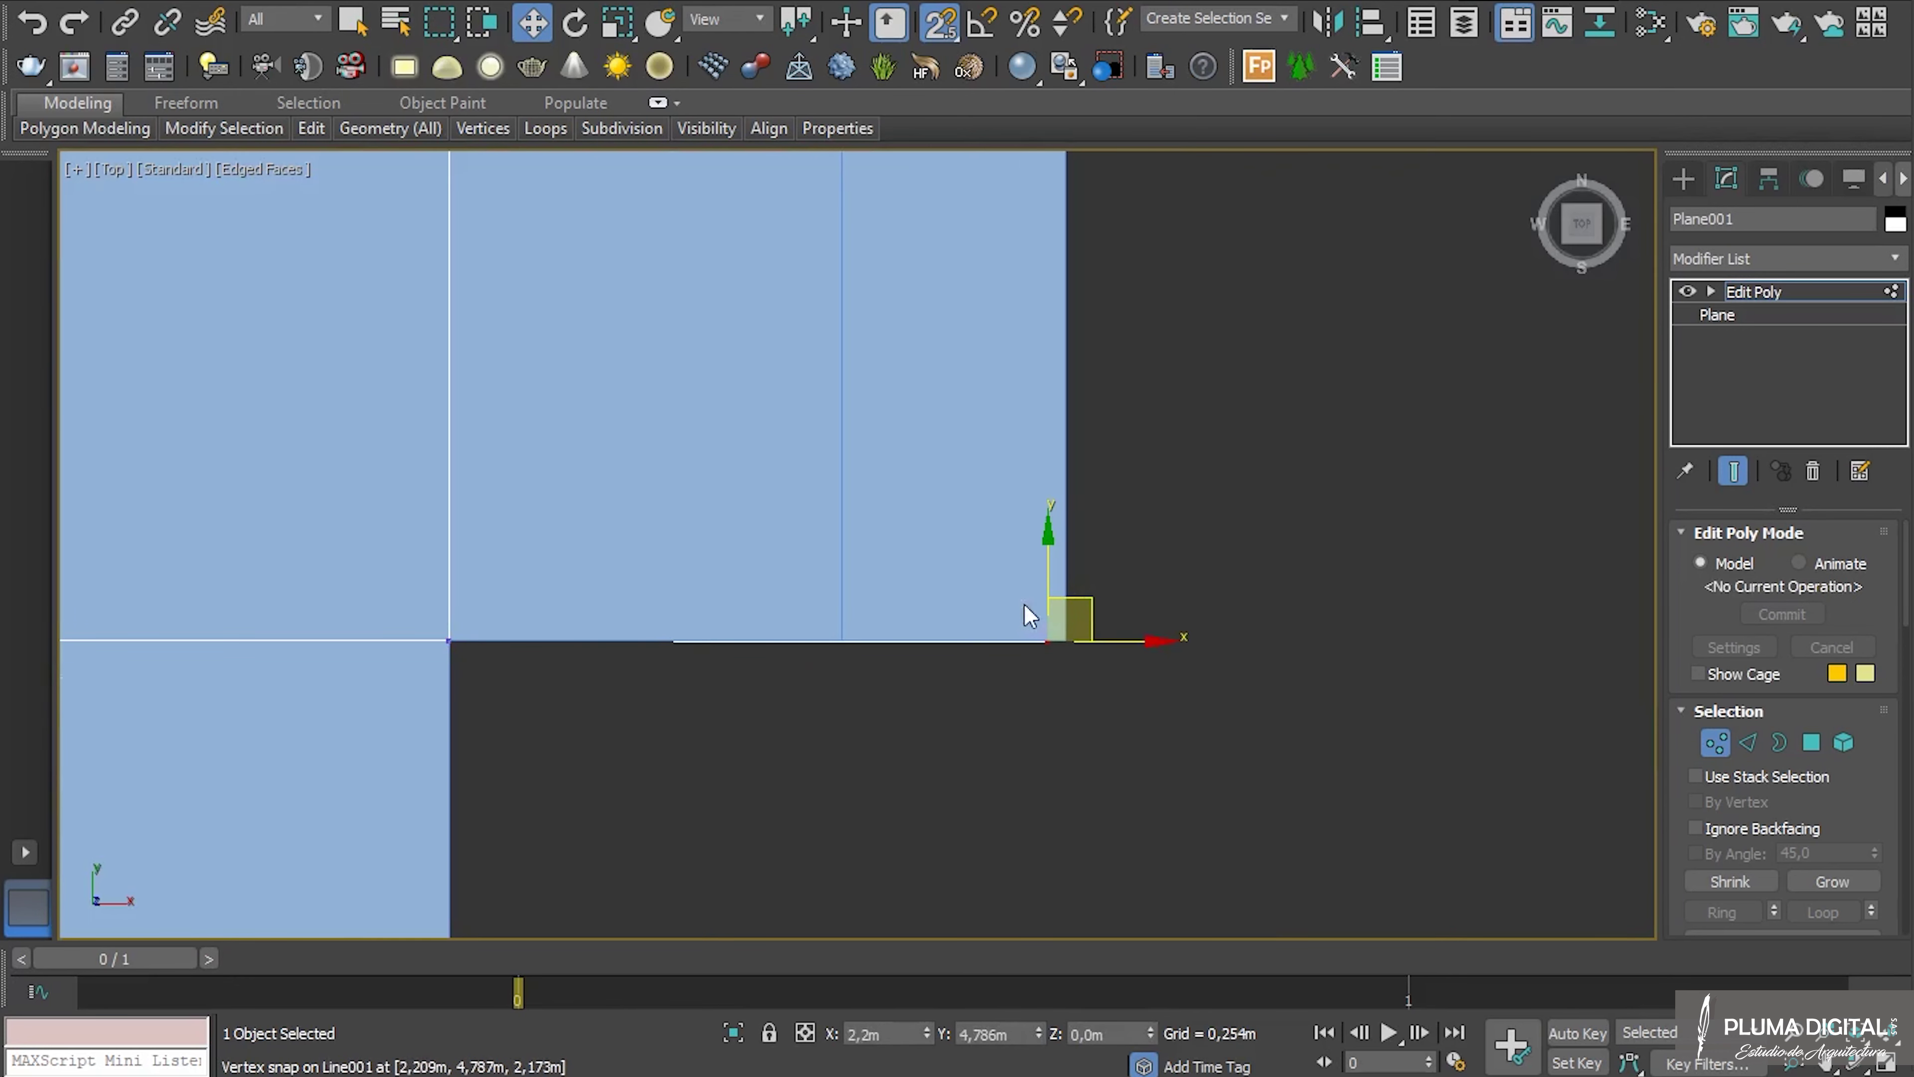
{"action": "left_click_drag", "start_coordinate": [1095, 616], "coordinate": [1071, 632]}
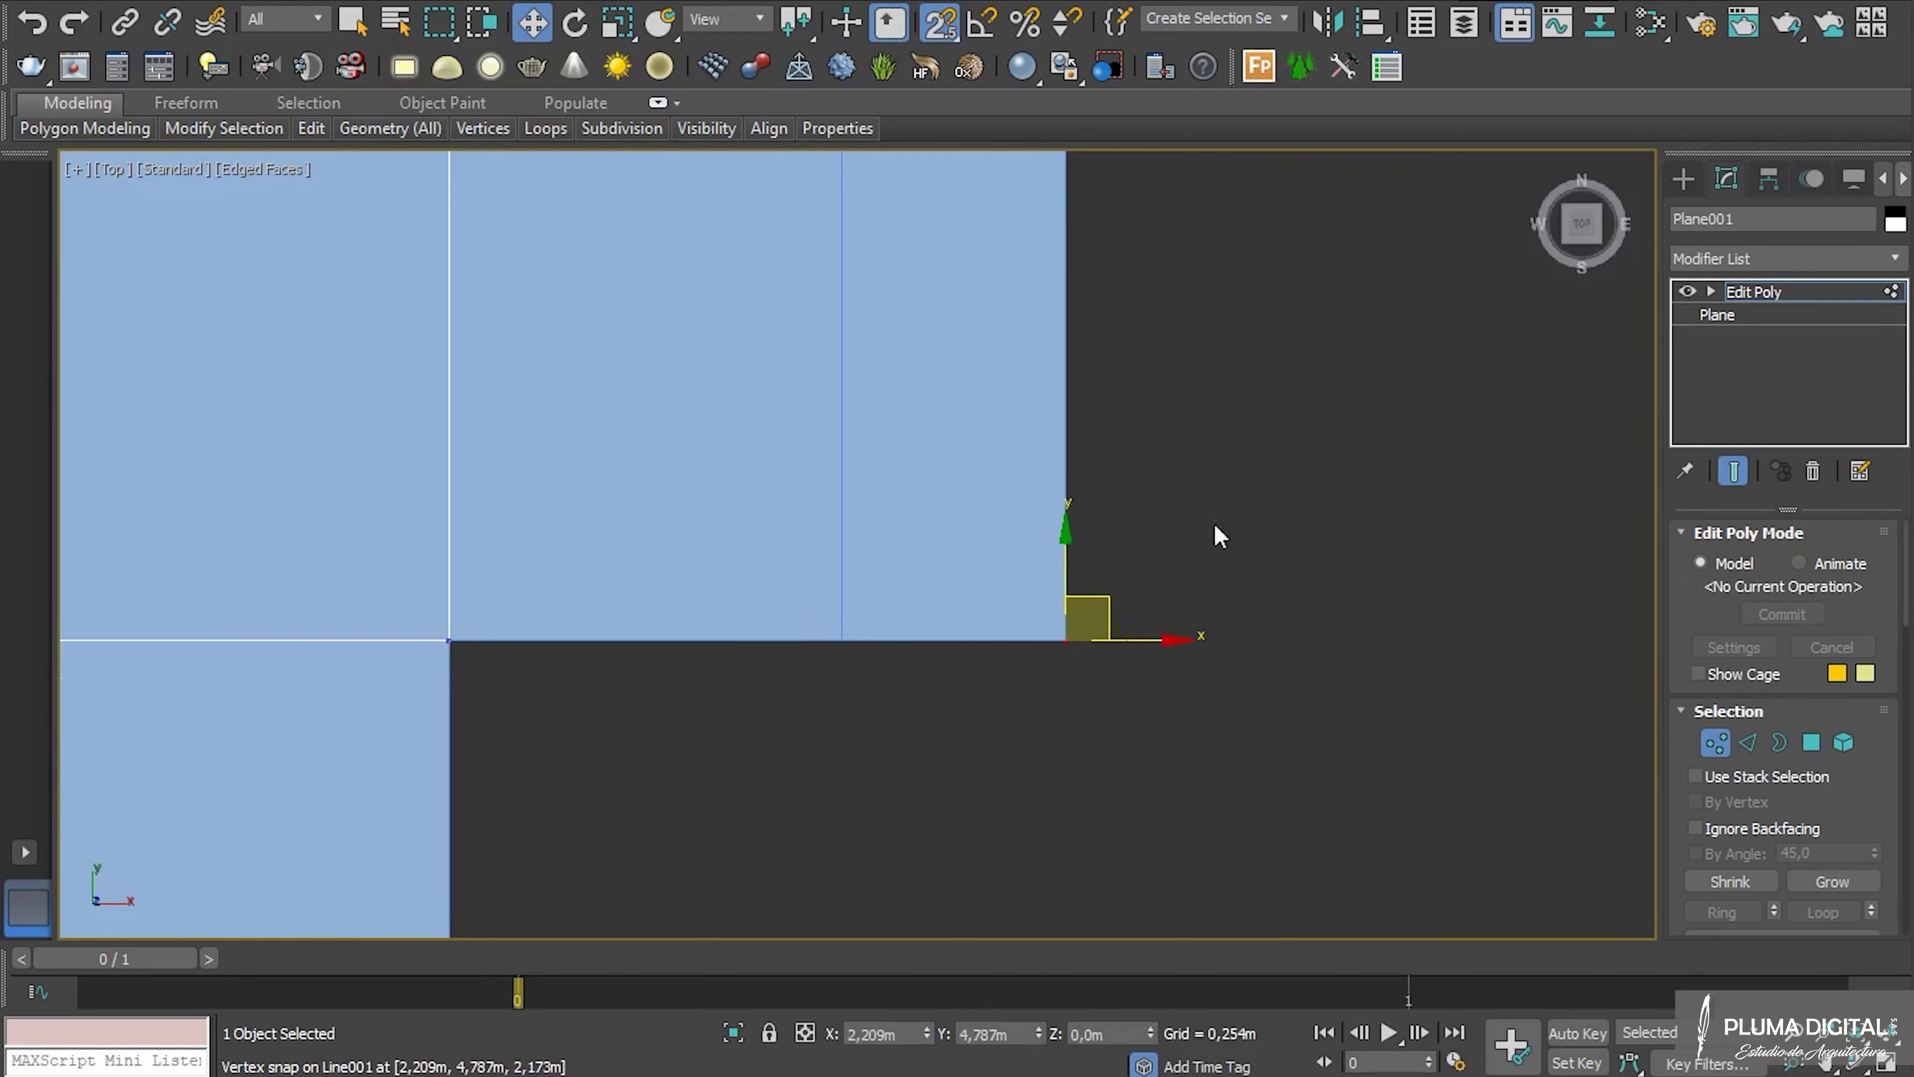
Select the plane's uppermost vertex row, turn snapping off and move the row down to Y 6,069 m.
{"action": "scroll", "coordinate": [1140, 681], "scroll_direction": "down", "scroll_amount": 8}
{"action": "scroll", "coordinate": [1161, 528], "scroll_direction": "up", "scroll_amount": 5}
{"action": "left_click_drag", "start_coordinate": [1122, 410], "coordinate": [703, 447]}
{"action": "scroll", "coordinate": [1225, 419], "scroll_direction": "down", "scroll_amount": 6}
{"action": "scroll", "coordinate": [697, 408], "scroll_direction": "up", "scroll_amount": 9}
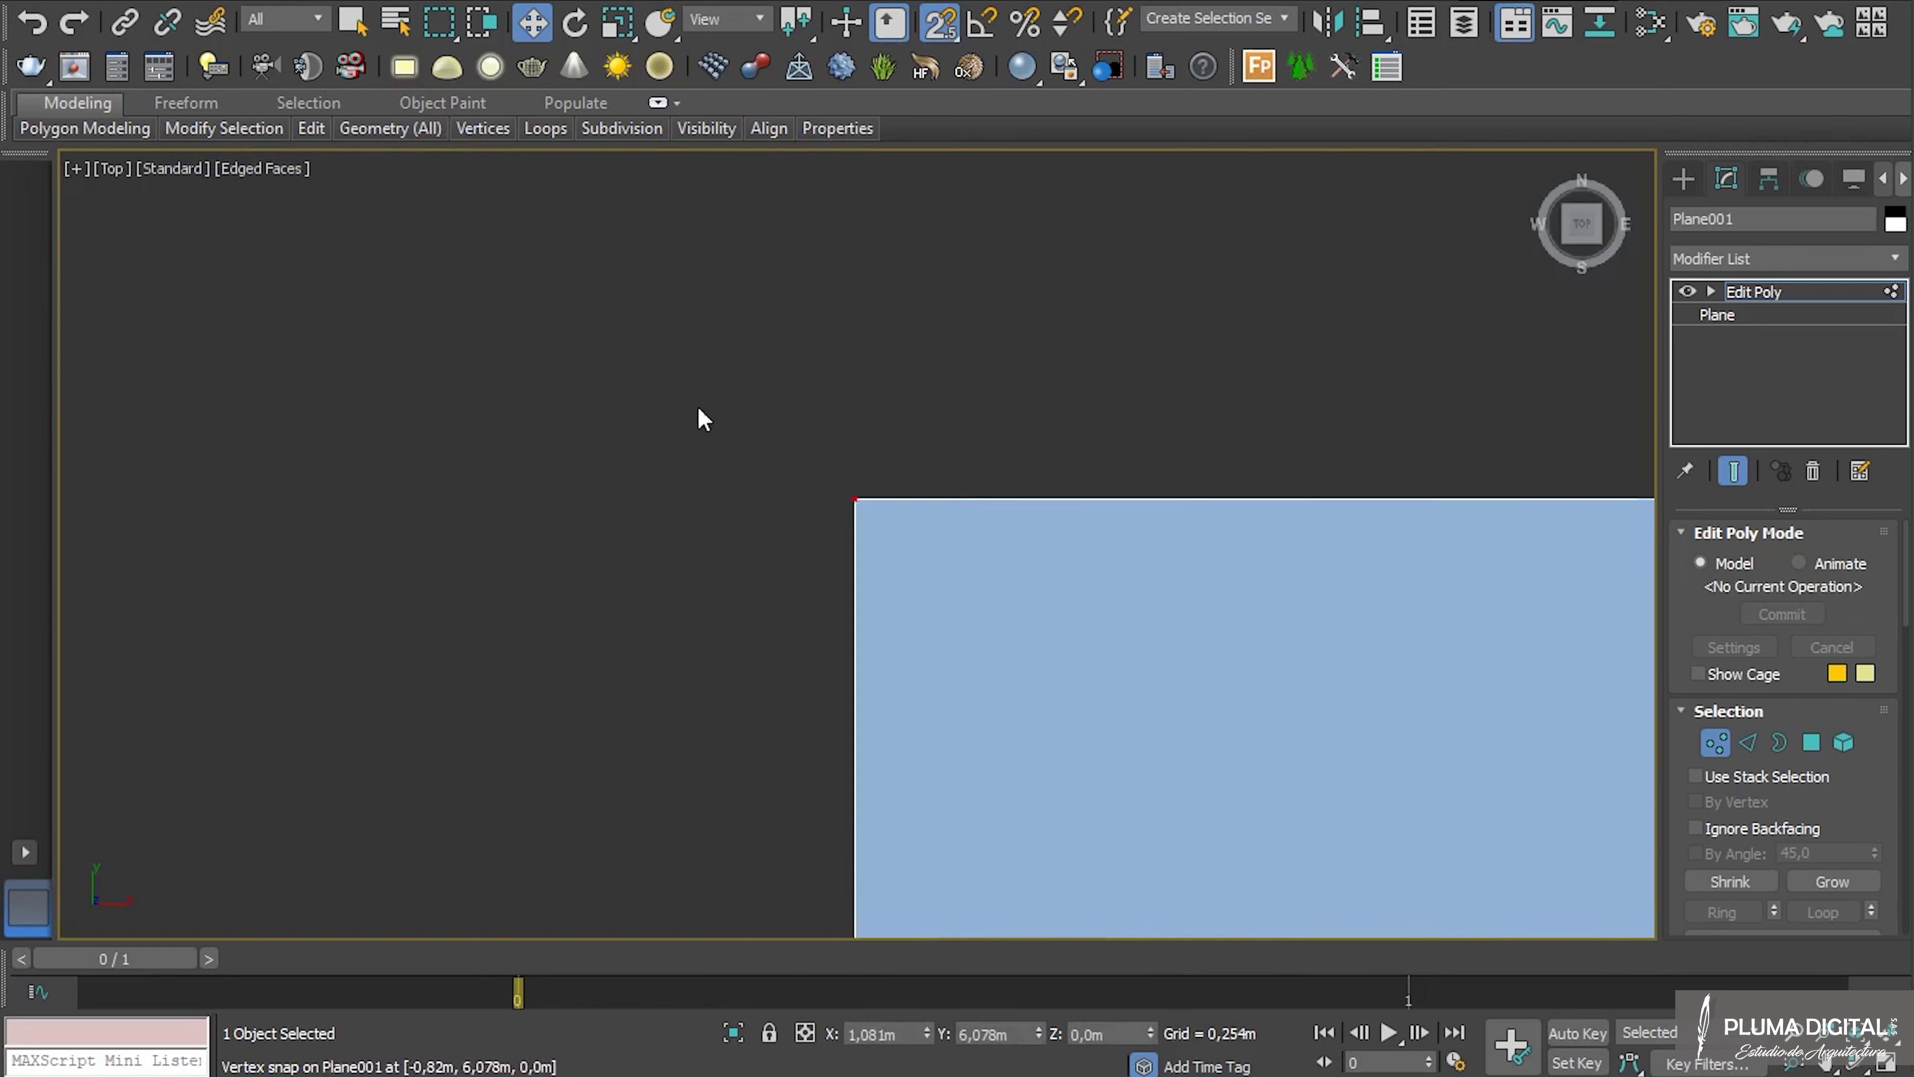
{"action": "scroll", "coordinate": [1047, 640], "scroll_direction": "up", "scroll_amount": 6}
{"action": "scroll", "coordinate": [1003, 566], "scroll_direction": "down", "scroll_amount": 6}
{"action": "middle_click_drag", "start_coordinate": [934, 544], "coordinate": [622, 456]}
{"action": "scroll", "coordinate": [621, 456], "scroll_direction": "down", "scroll_amount": 6}
{"action": "scroll", "coordinate": [744, 483], "scroll_direction": "down", "scroll_amount": 3}
{"action": "scroll", "coordinate": [1107, 489], "scroll_direction": "up", "scroll_amount": 4}
{"action": "middle_click_drag", "start_coordinate": [1298, 492], "coordinate": [939, 484]}
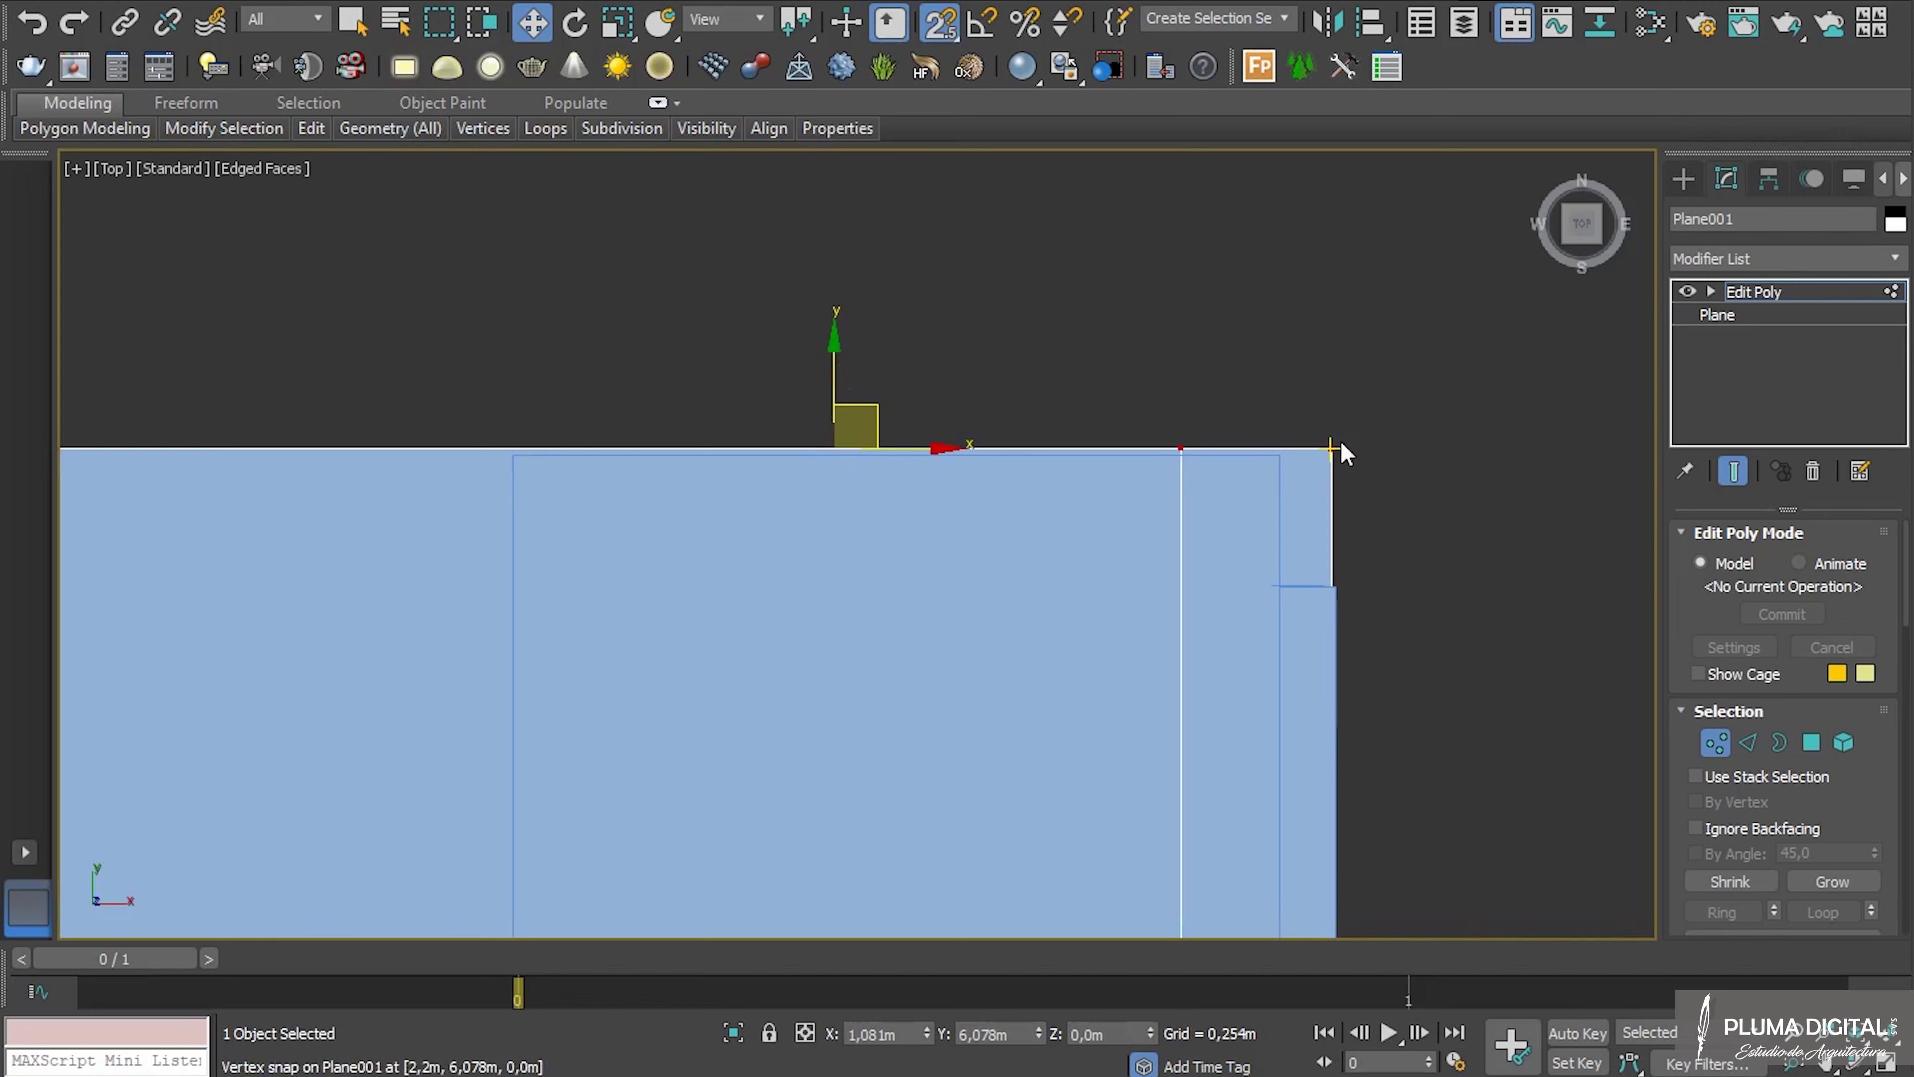
{"action": "left_click", "coordinate": [939, 22]}
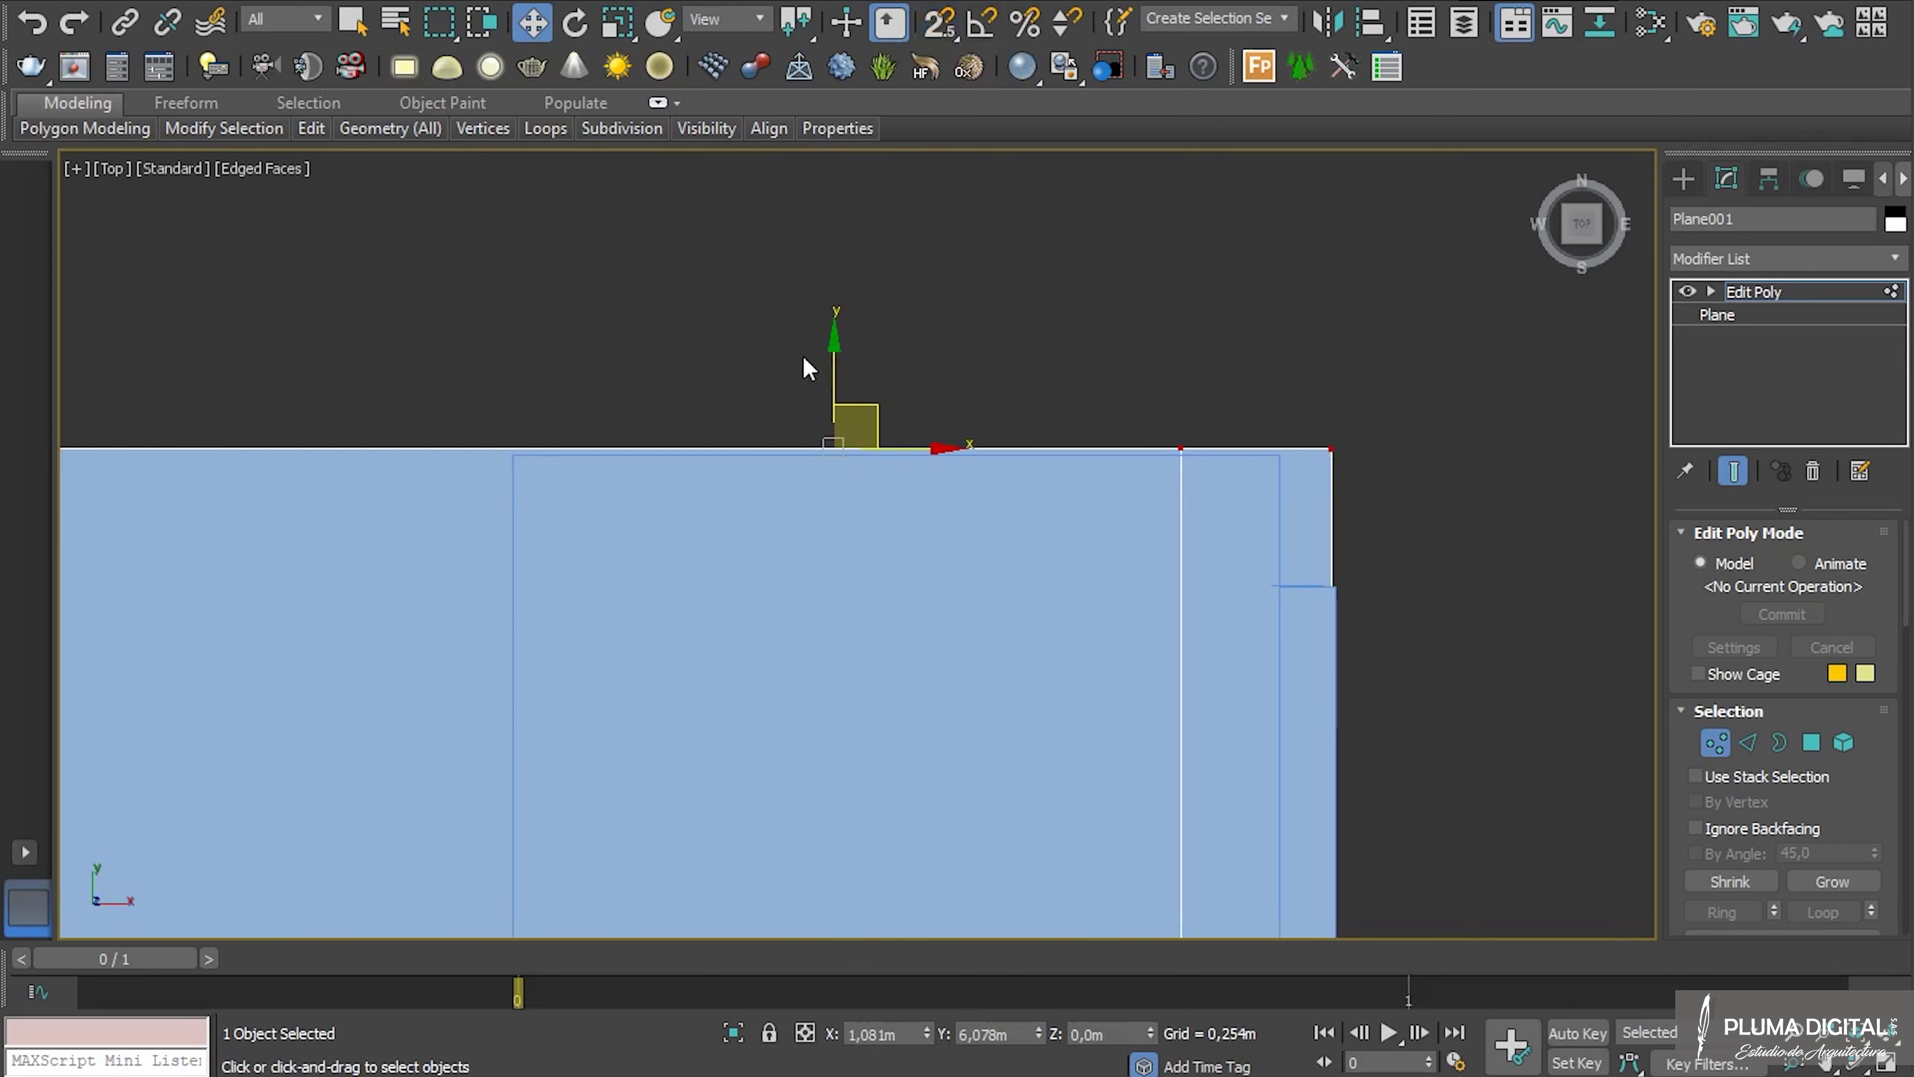
{"action": "left_click_drag", "start_coordinate": [833, 341], "coordinate": [833, 343]}
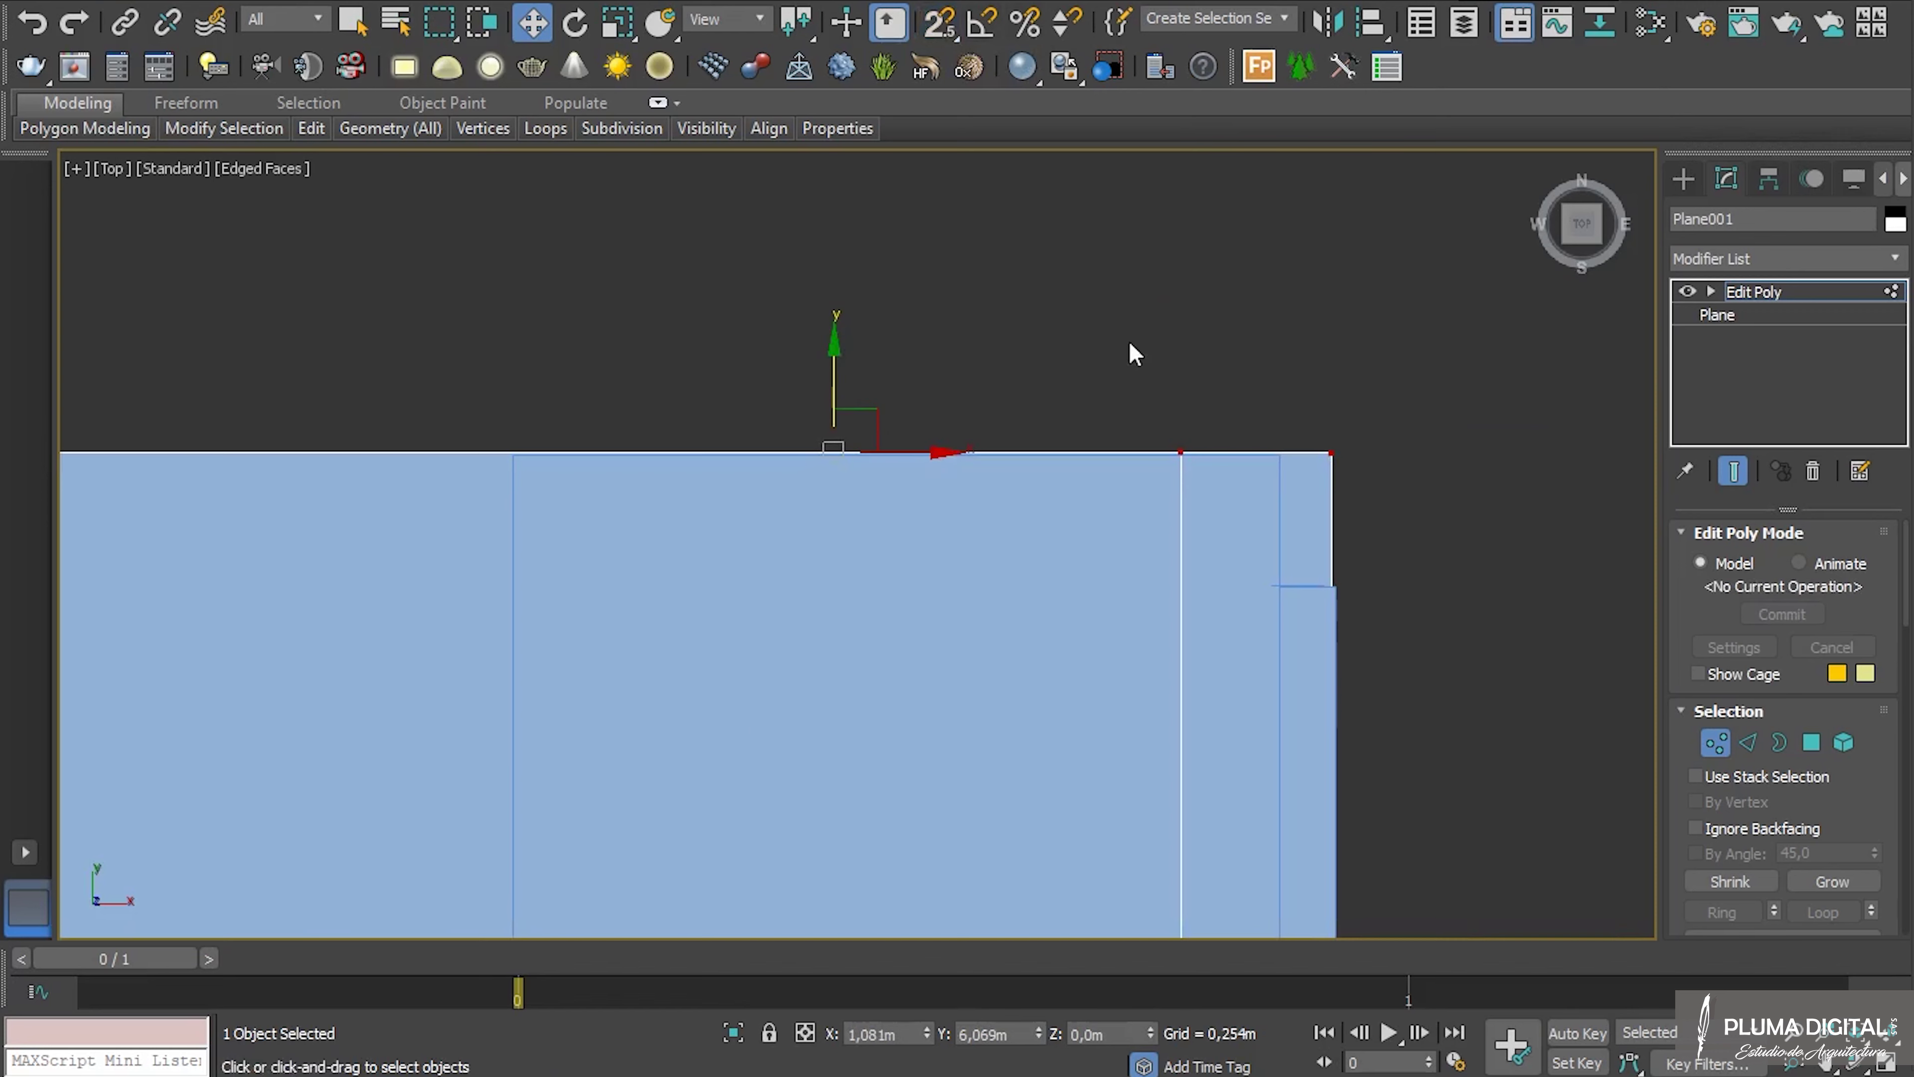
Check the plane's recess vertices and its remaining edges against the walls in top and angled views.
{"action": "scroll", "coordinate": [1393, 423], "scroll_direction": "down", "scroll_amount": 4}
{"action": "middle_click_drag", "start_coordinate": [1392, 423], "coordinate": [1246, 383]}
{"action": "left_click_drag", "start_coordinate": [1276, 357], "coordinate": [1236, 563]}
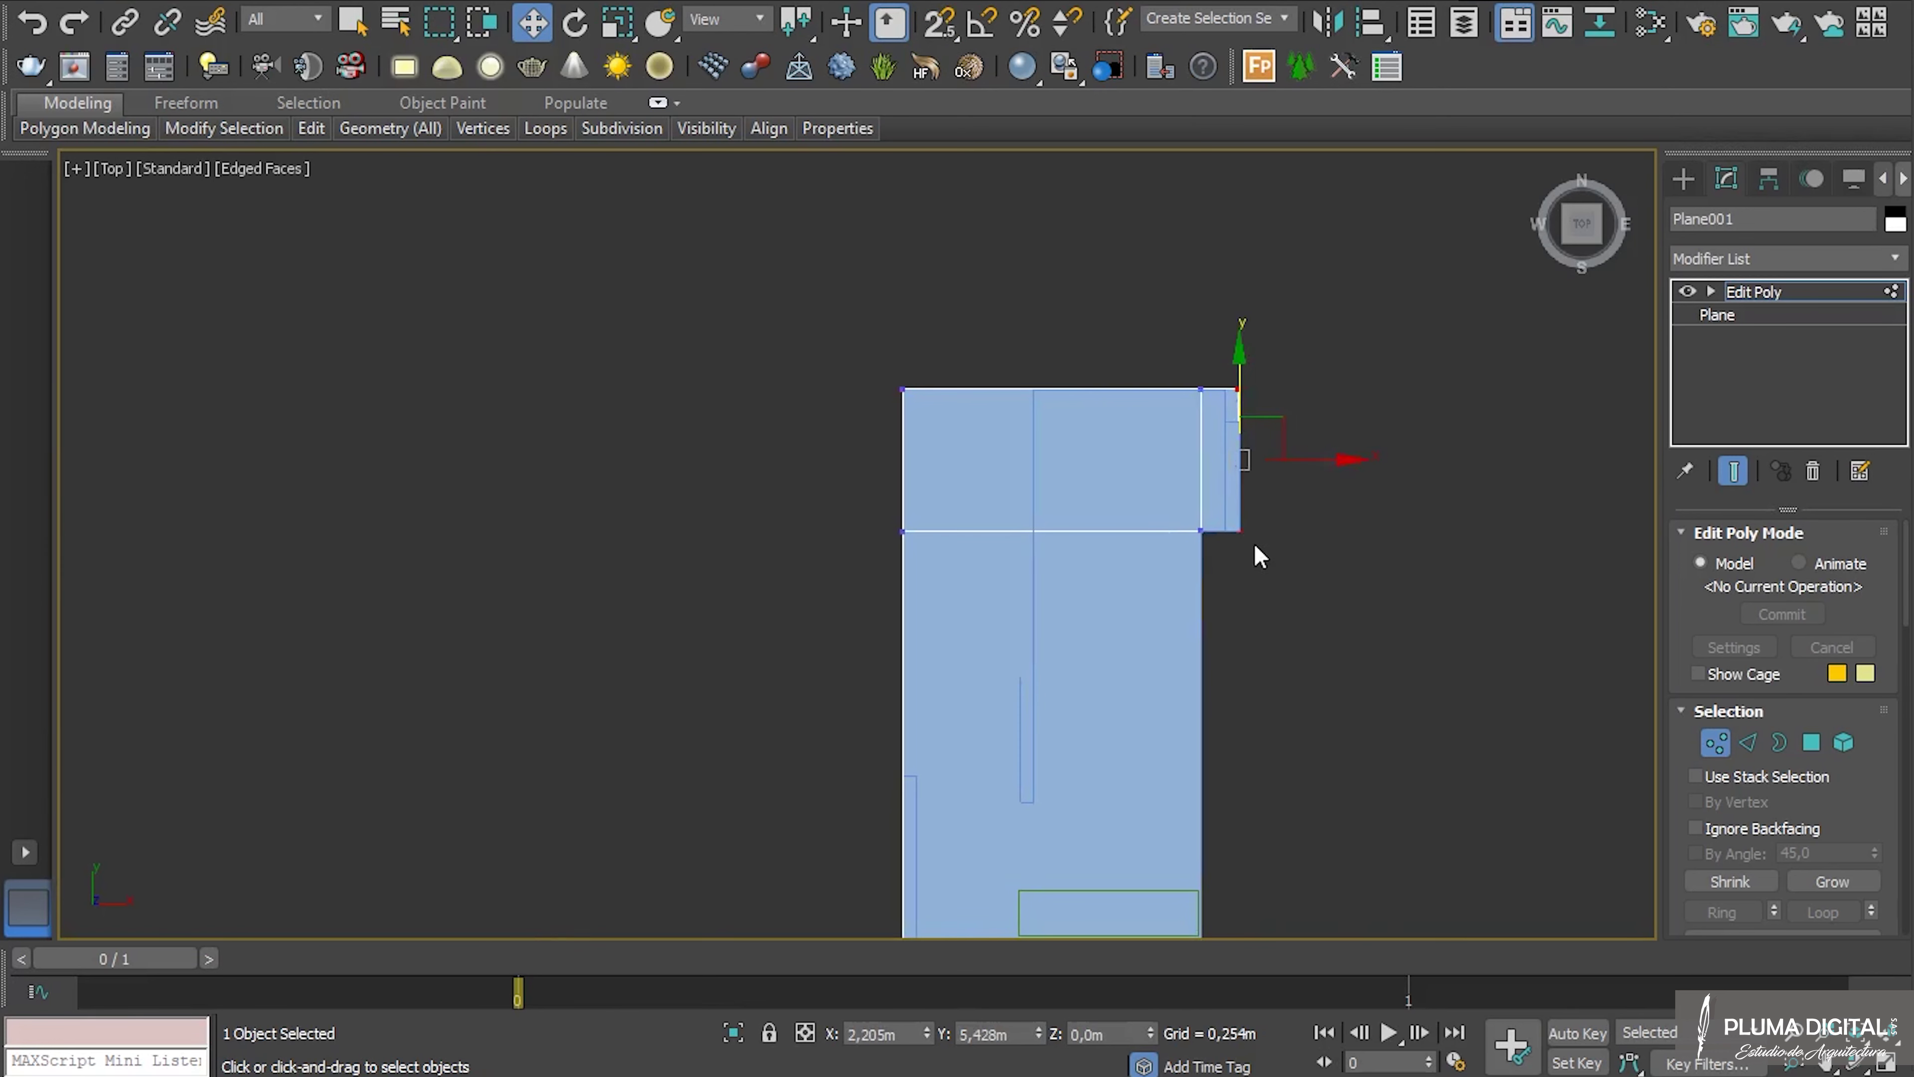
{"action": "scroll", "coordinate": [1255, 541], "scroll_direction": "up", "scroll_amount": 3}
{"action": "left_click_drag", "start_coordinate": [1278, 318], "coordinate": [1279, 318]}
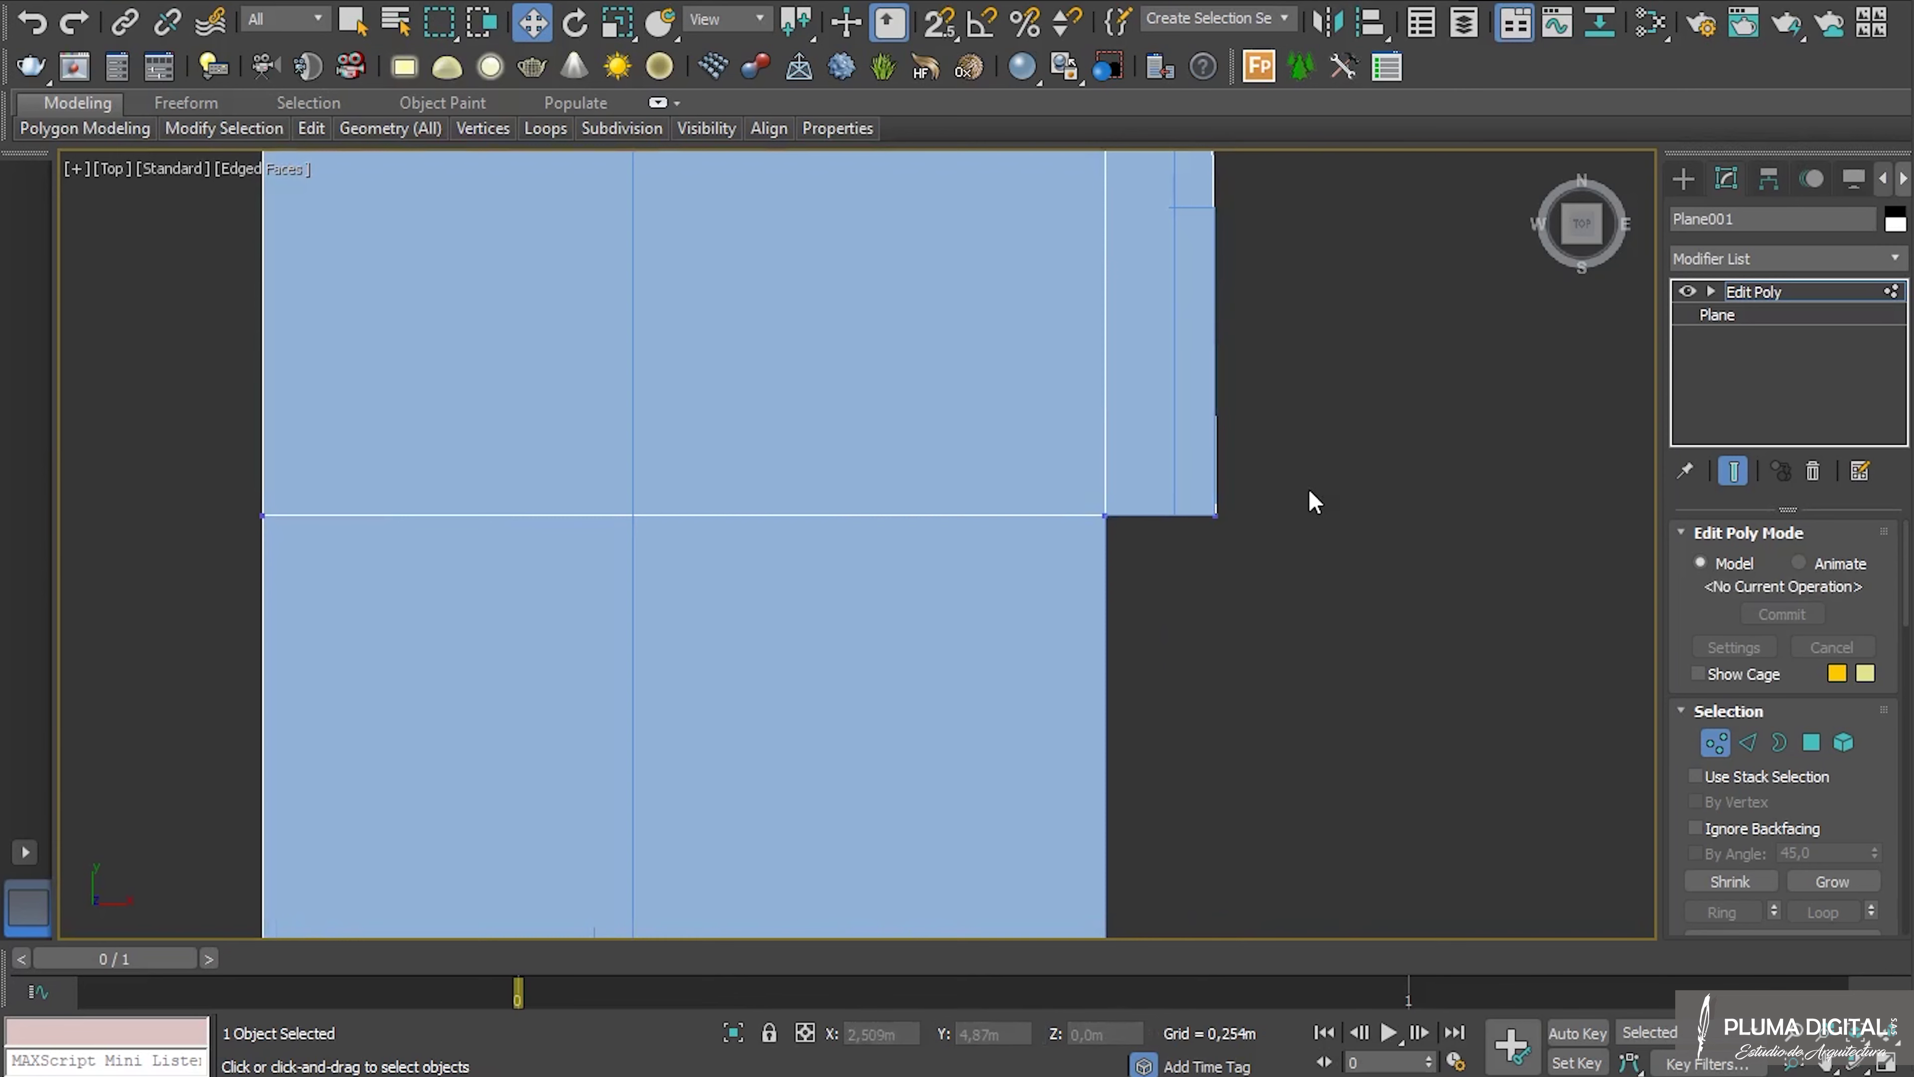
{"action": "scroll", "coordinate": [1269, 573], "scroll_direction": "down", "scroll_amount": 5}
{"action": "middle_click_drag", "start_coordinate": [1184, 662], "coordinate": [1214, 531], "text": "alt"}
{"action": "middle_click_drag", "start_coordinate": [1258, 759], "coordinate": [1119, 417]}
{"action": "mouse_move", "coordinate": [1101, 796]}
{"action": "middle_mouse_down", "text": "alt"}
{"action": "mouse_move", "coordinate": [1046, 793]}
{"action": "mouse_move", "coordinate": [1184, 821]}
{"action": "mouse_move", "coordinate": [1236, 866]}
{"action": "mouse_move", "coordinate": [1218, 803]}
{"action": "mouse_move", "coordinate": [1049, 772]}
{"action": "mouse_move", "coordinate": [1103, 812]}
{"action": "mouse_move", "coordinate": [1072, 814]}
{"action": "middle_mouse_up", "text": "alt"}
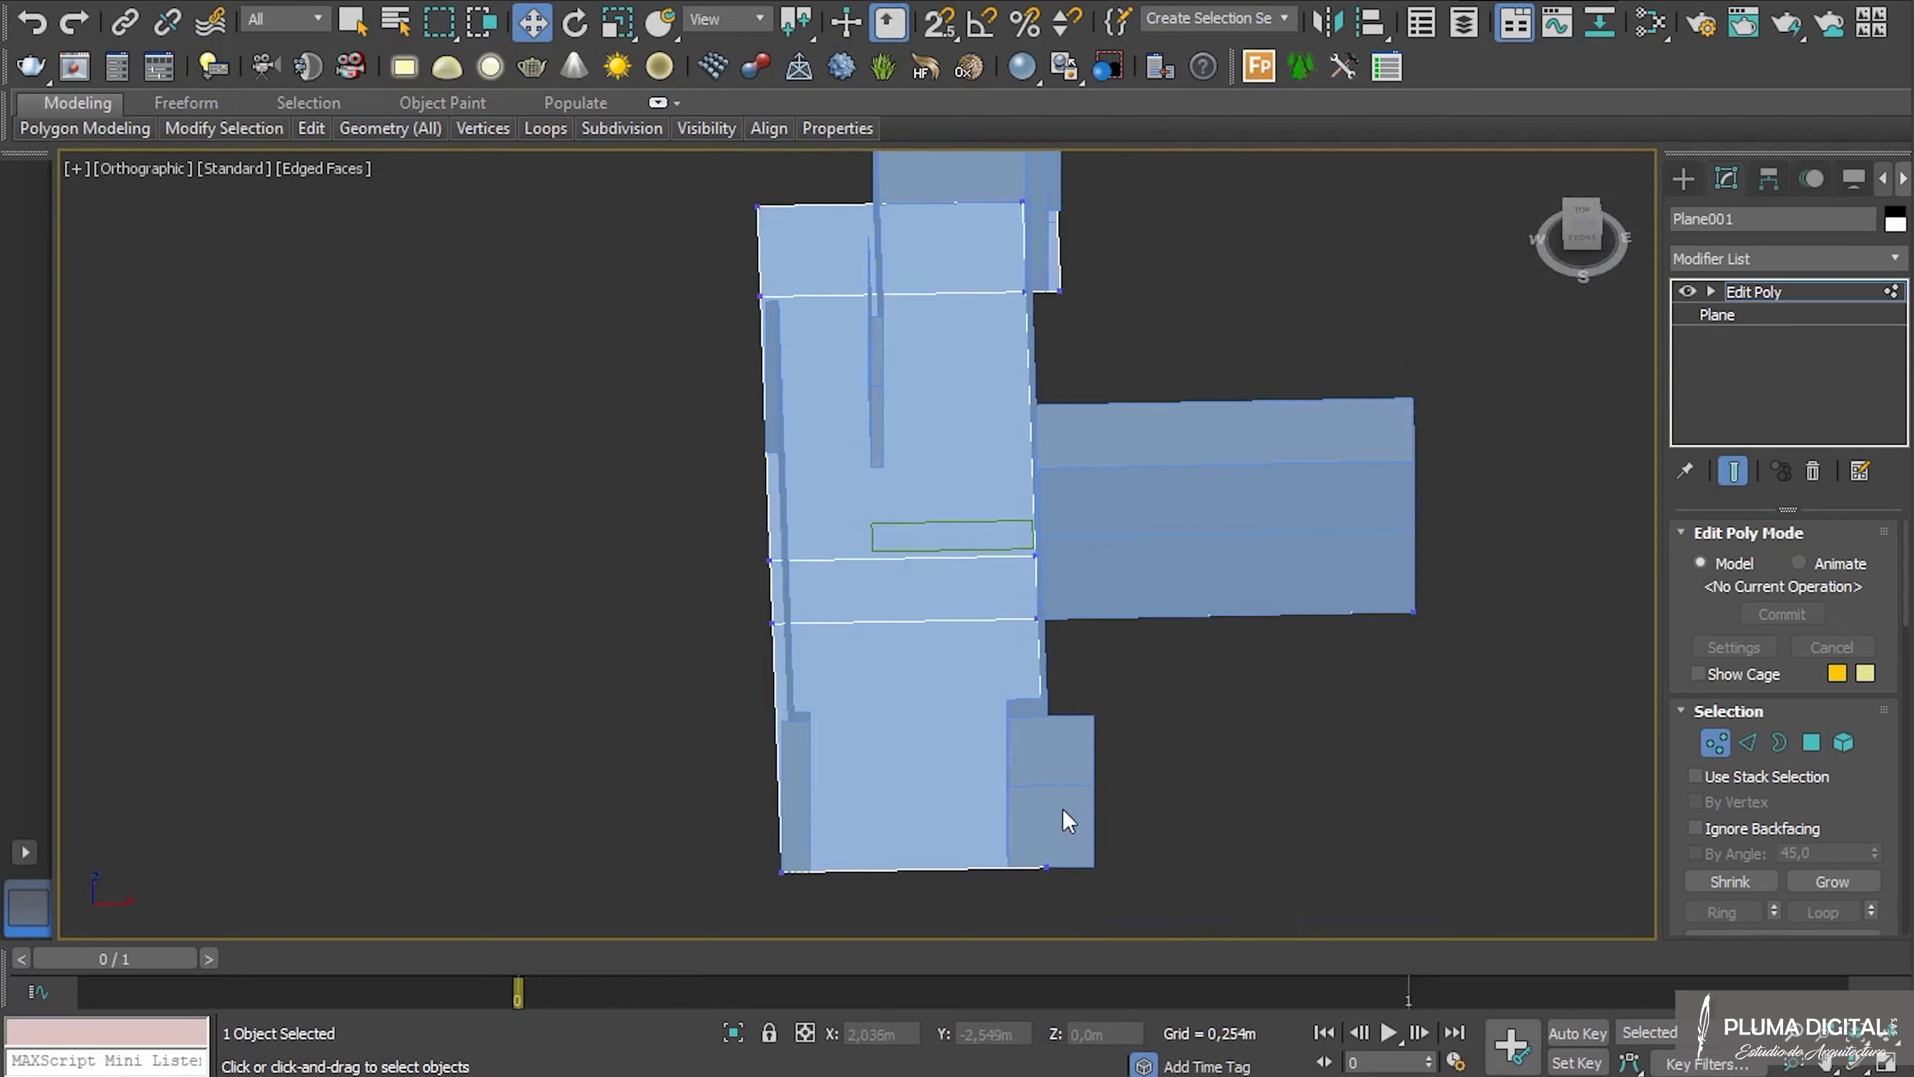
{"action": "key", "text": "t"}
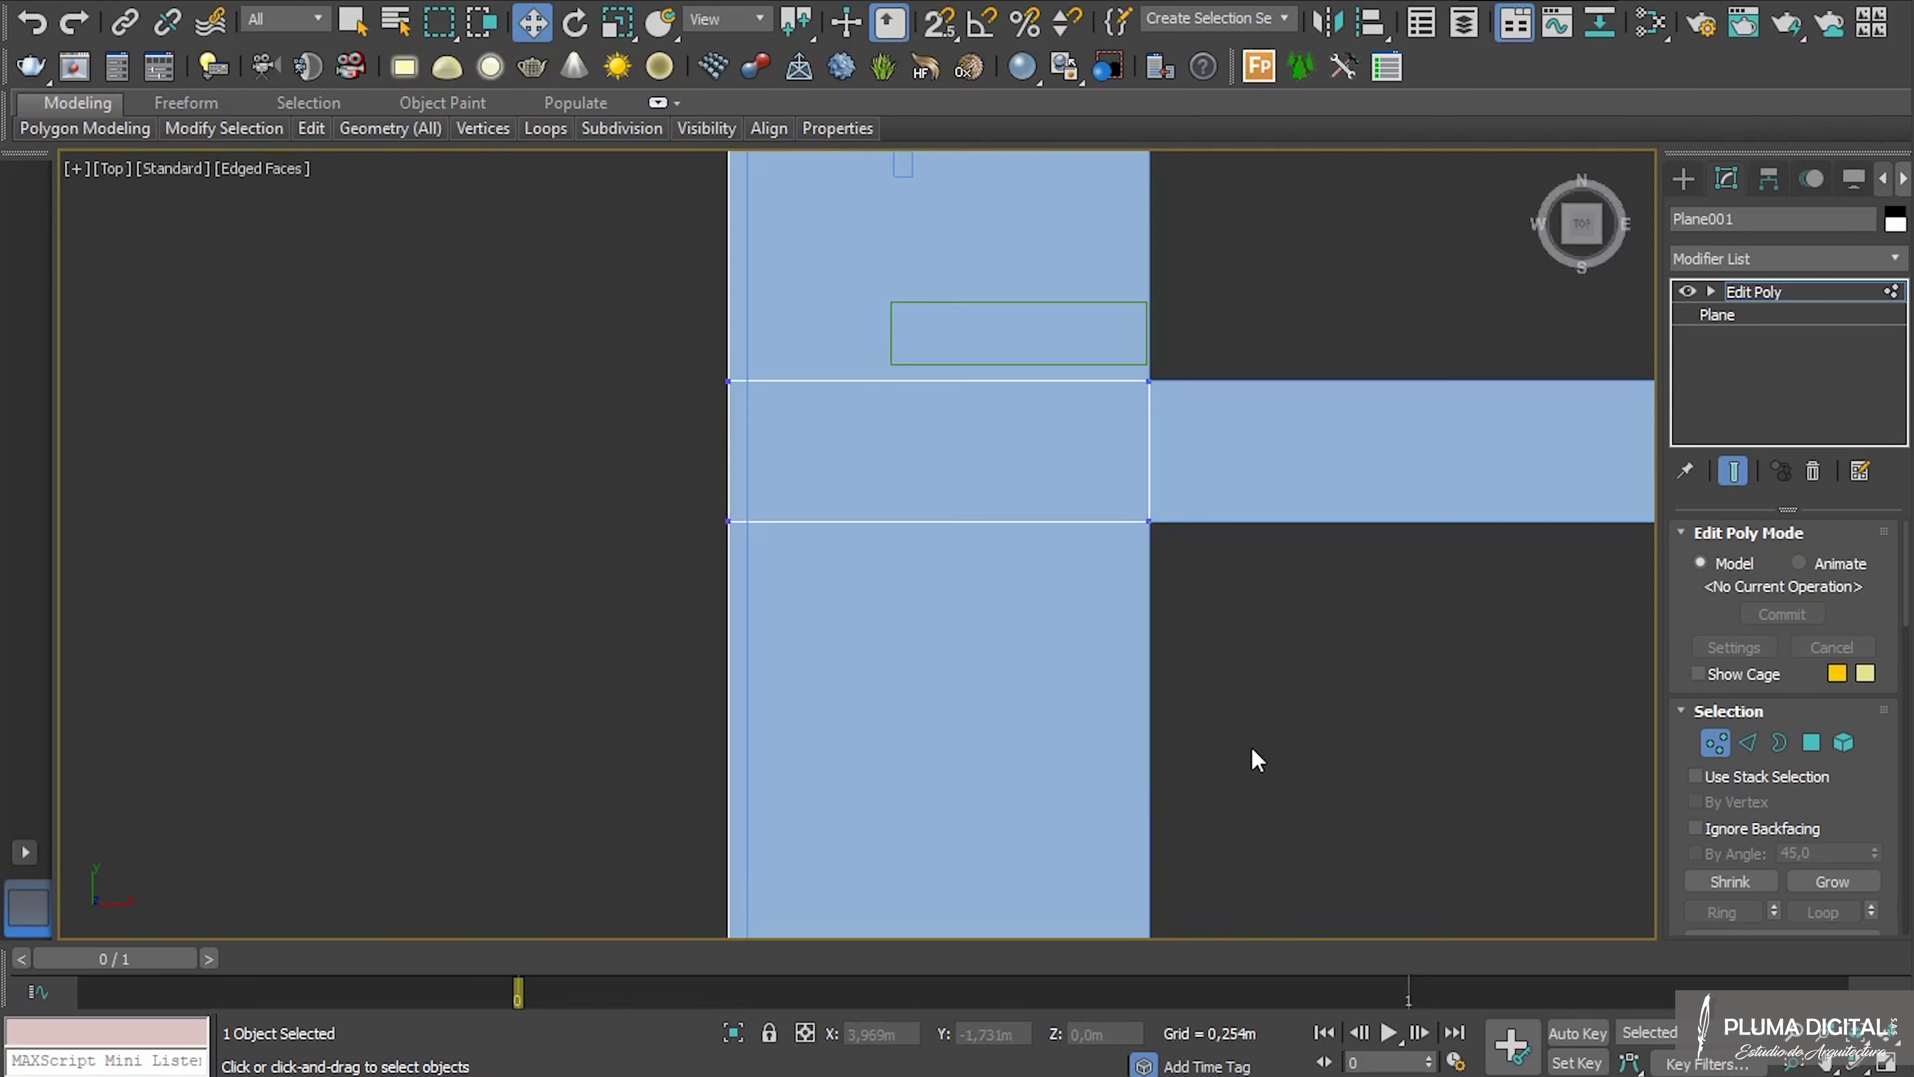
Leave vertex editing and clone the floor plane as a copy named "Cielo raso".
{"action": "left_click", "coordinate": [1733, 293]}
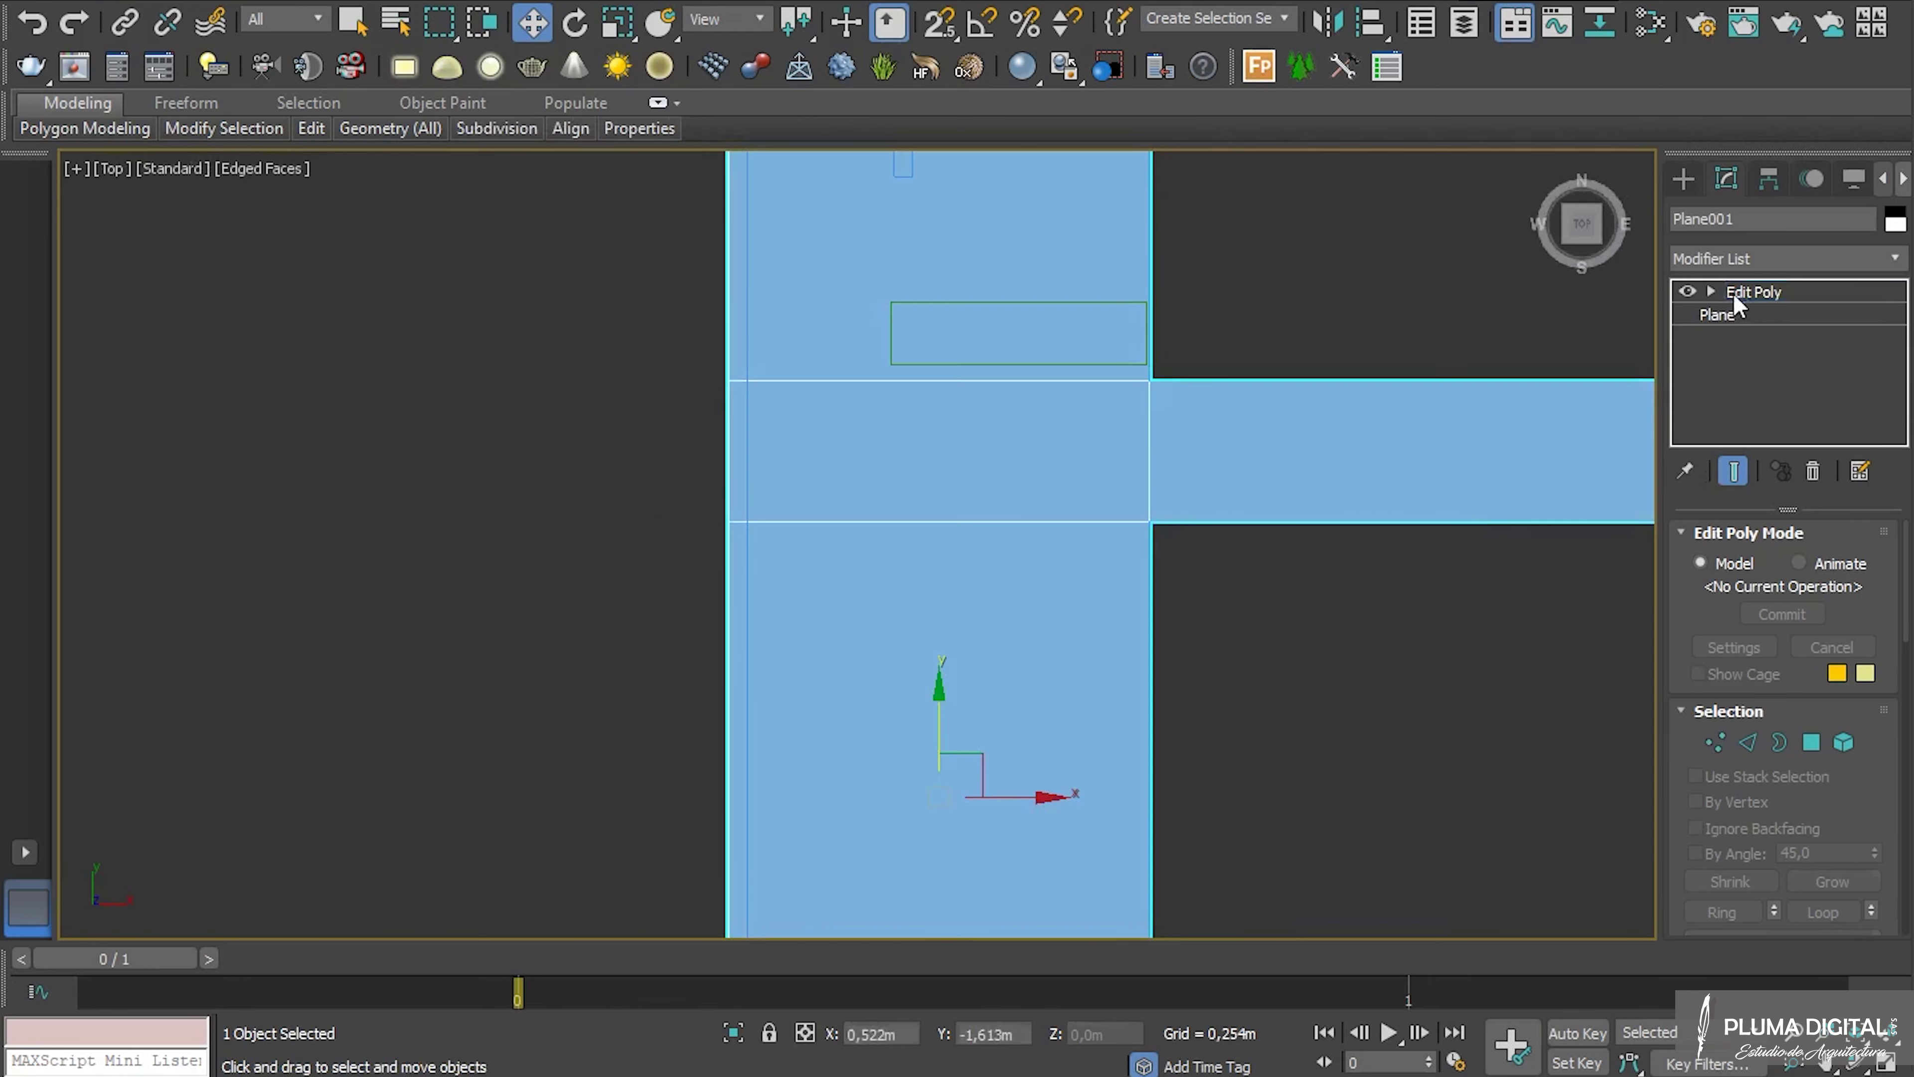
{"action": "scroll", "coordinate": [1145, 561], "scroll_direction": "down", "scroll_amount": 4}
{"action": "right_click", "coordinate": [1023, 612]}
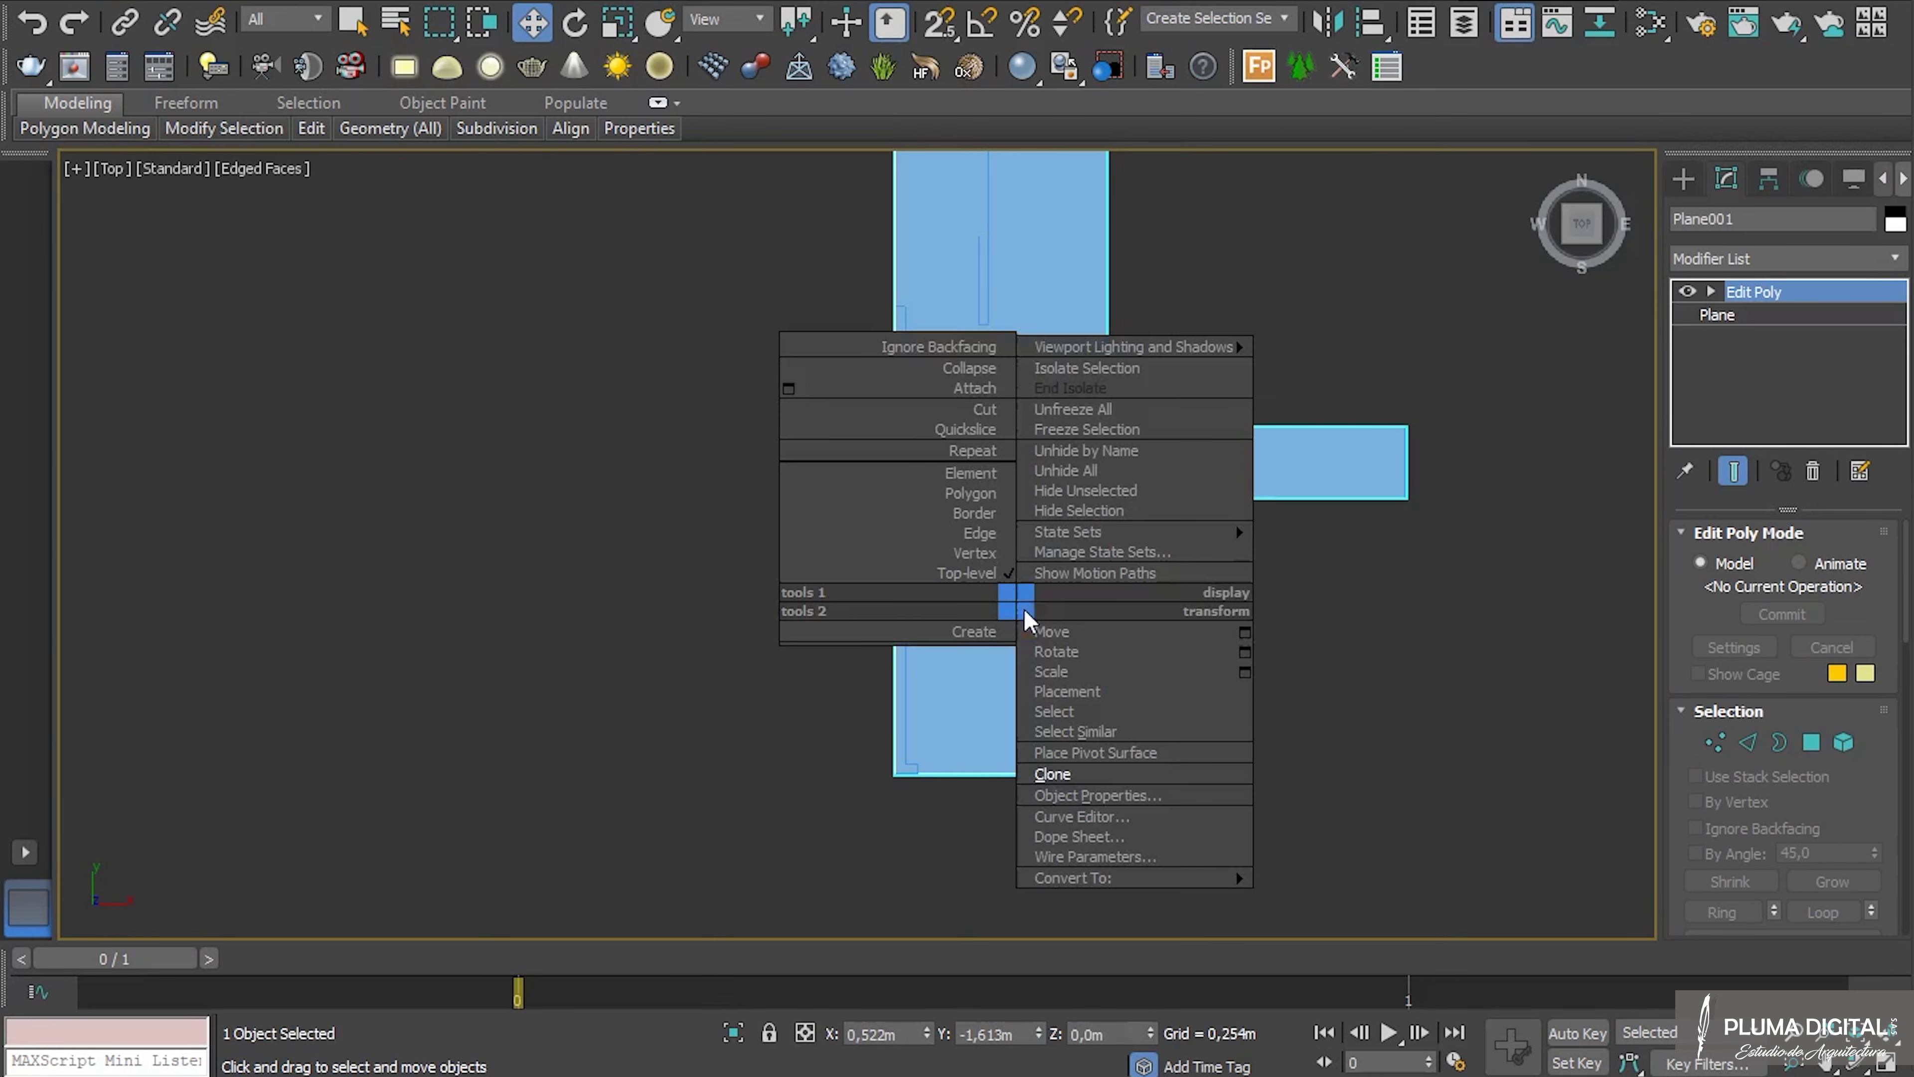
{"action": "left_click", "coordinate": [1055, 773]}
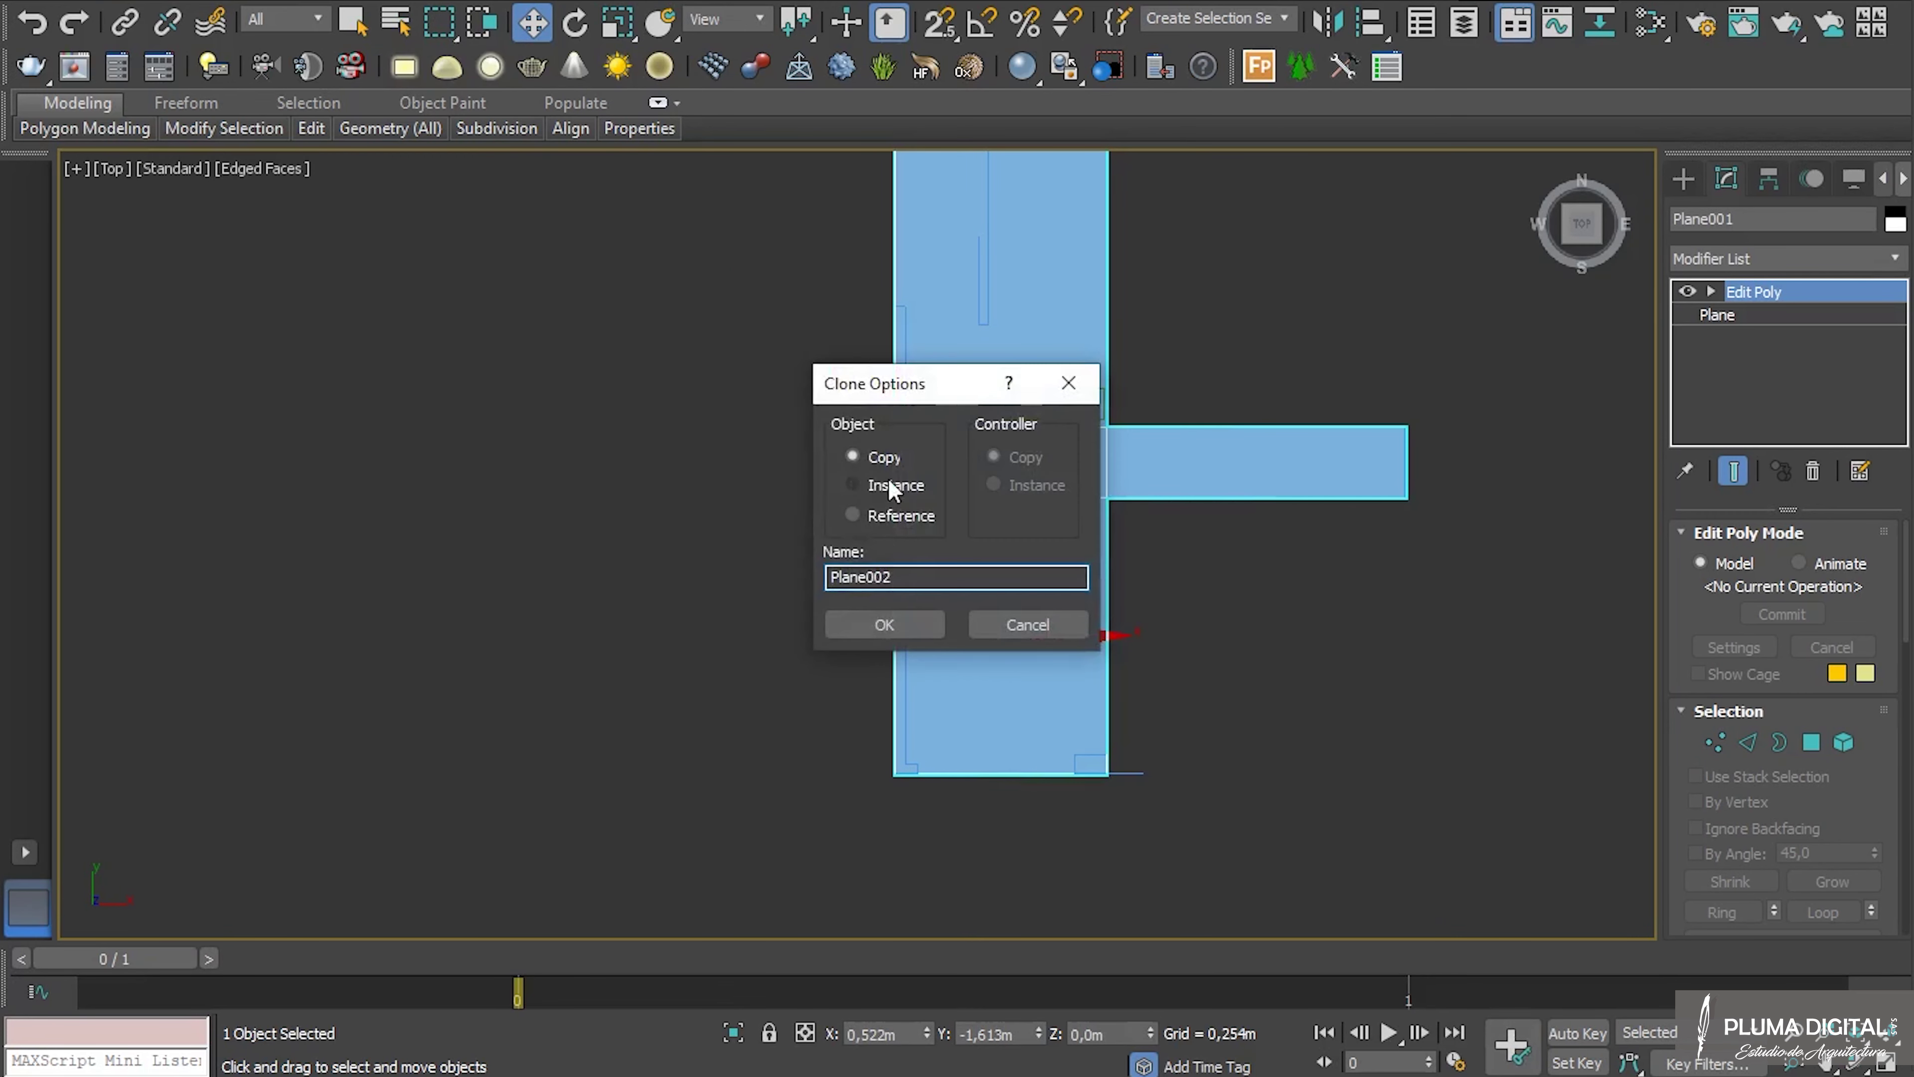
{"action": "left_click_drag", "start_coordinate": [903, 588], "coordinate": [654, 571]}
{"action": "type", "text": "Cielo raso"}
{"action": "key", "text": "Return"}
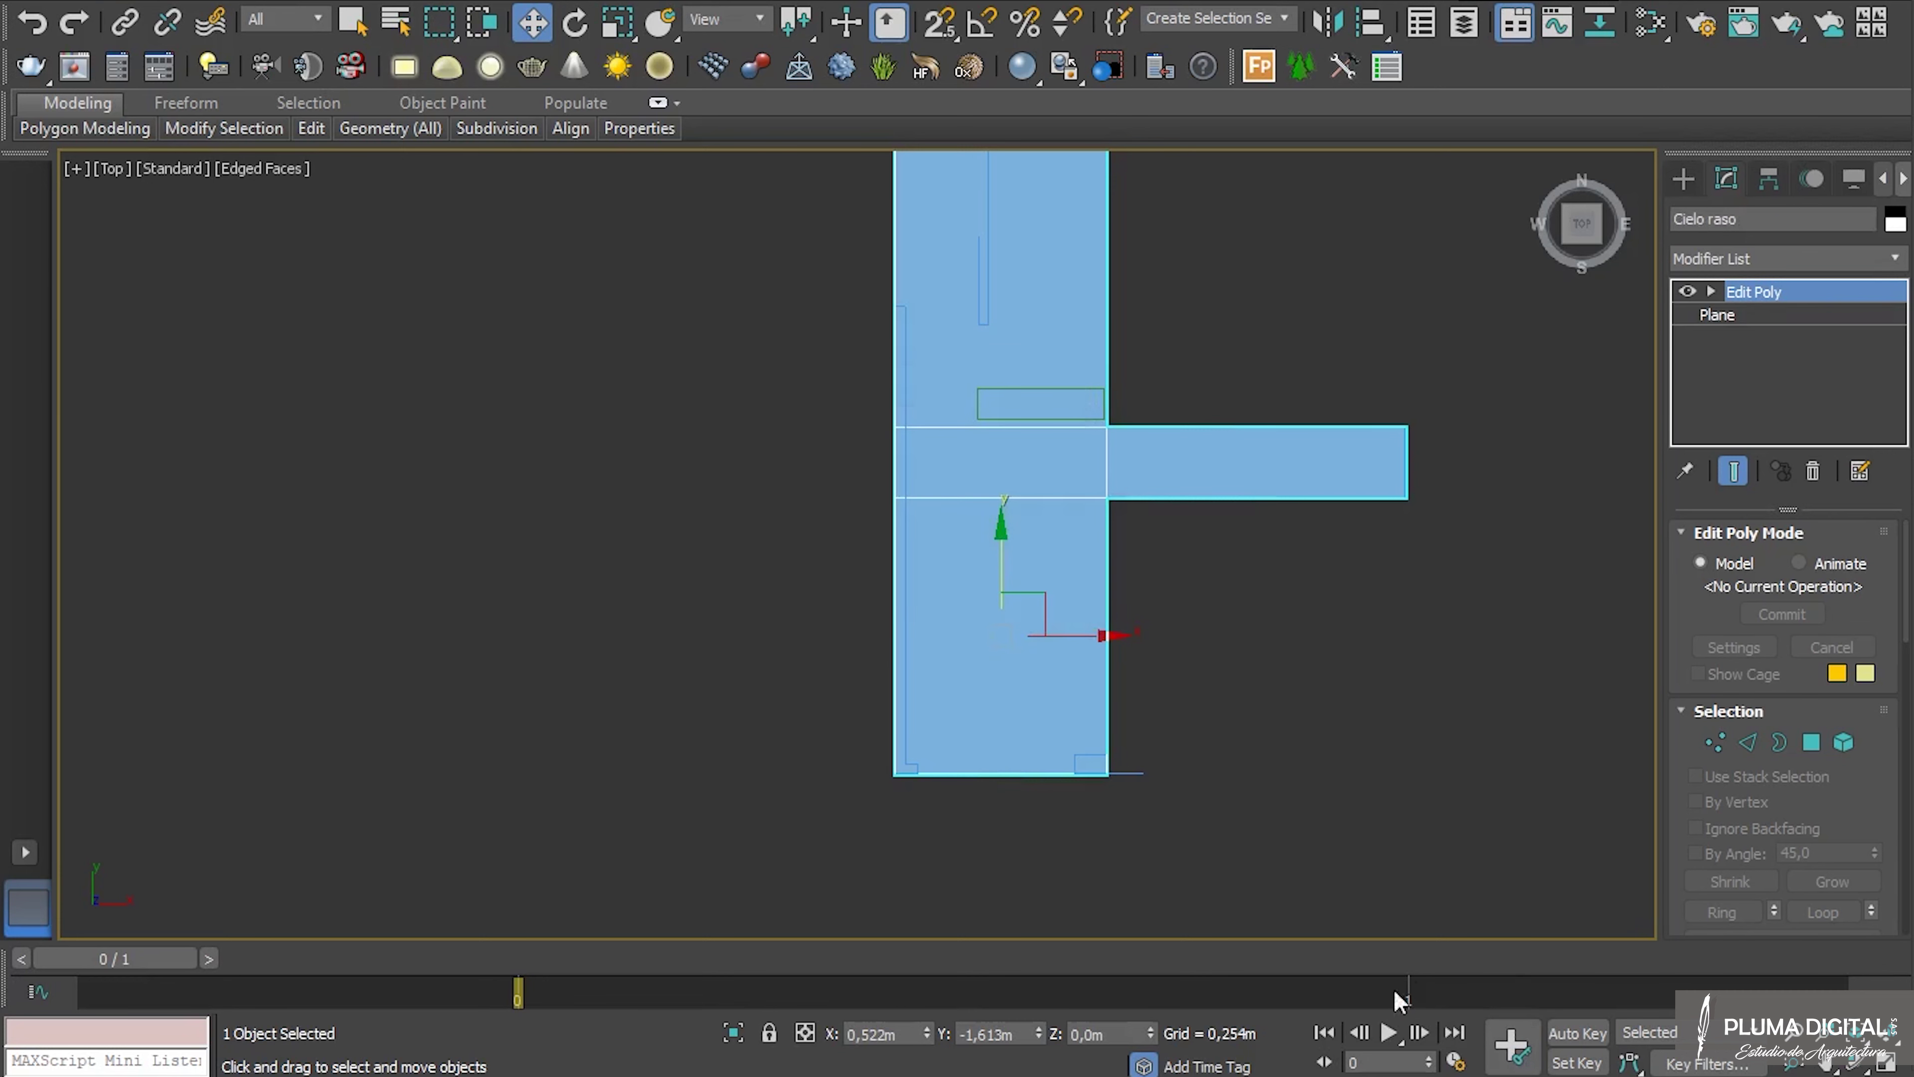
Raise the ceiling plane to a Z position of 2,173 m and view it at an angle.
{"action": "double_click", "coordinate": [1128, 1037]}
{"action": "type", "text": "2"}
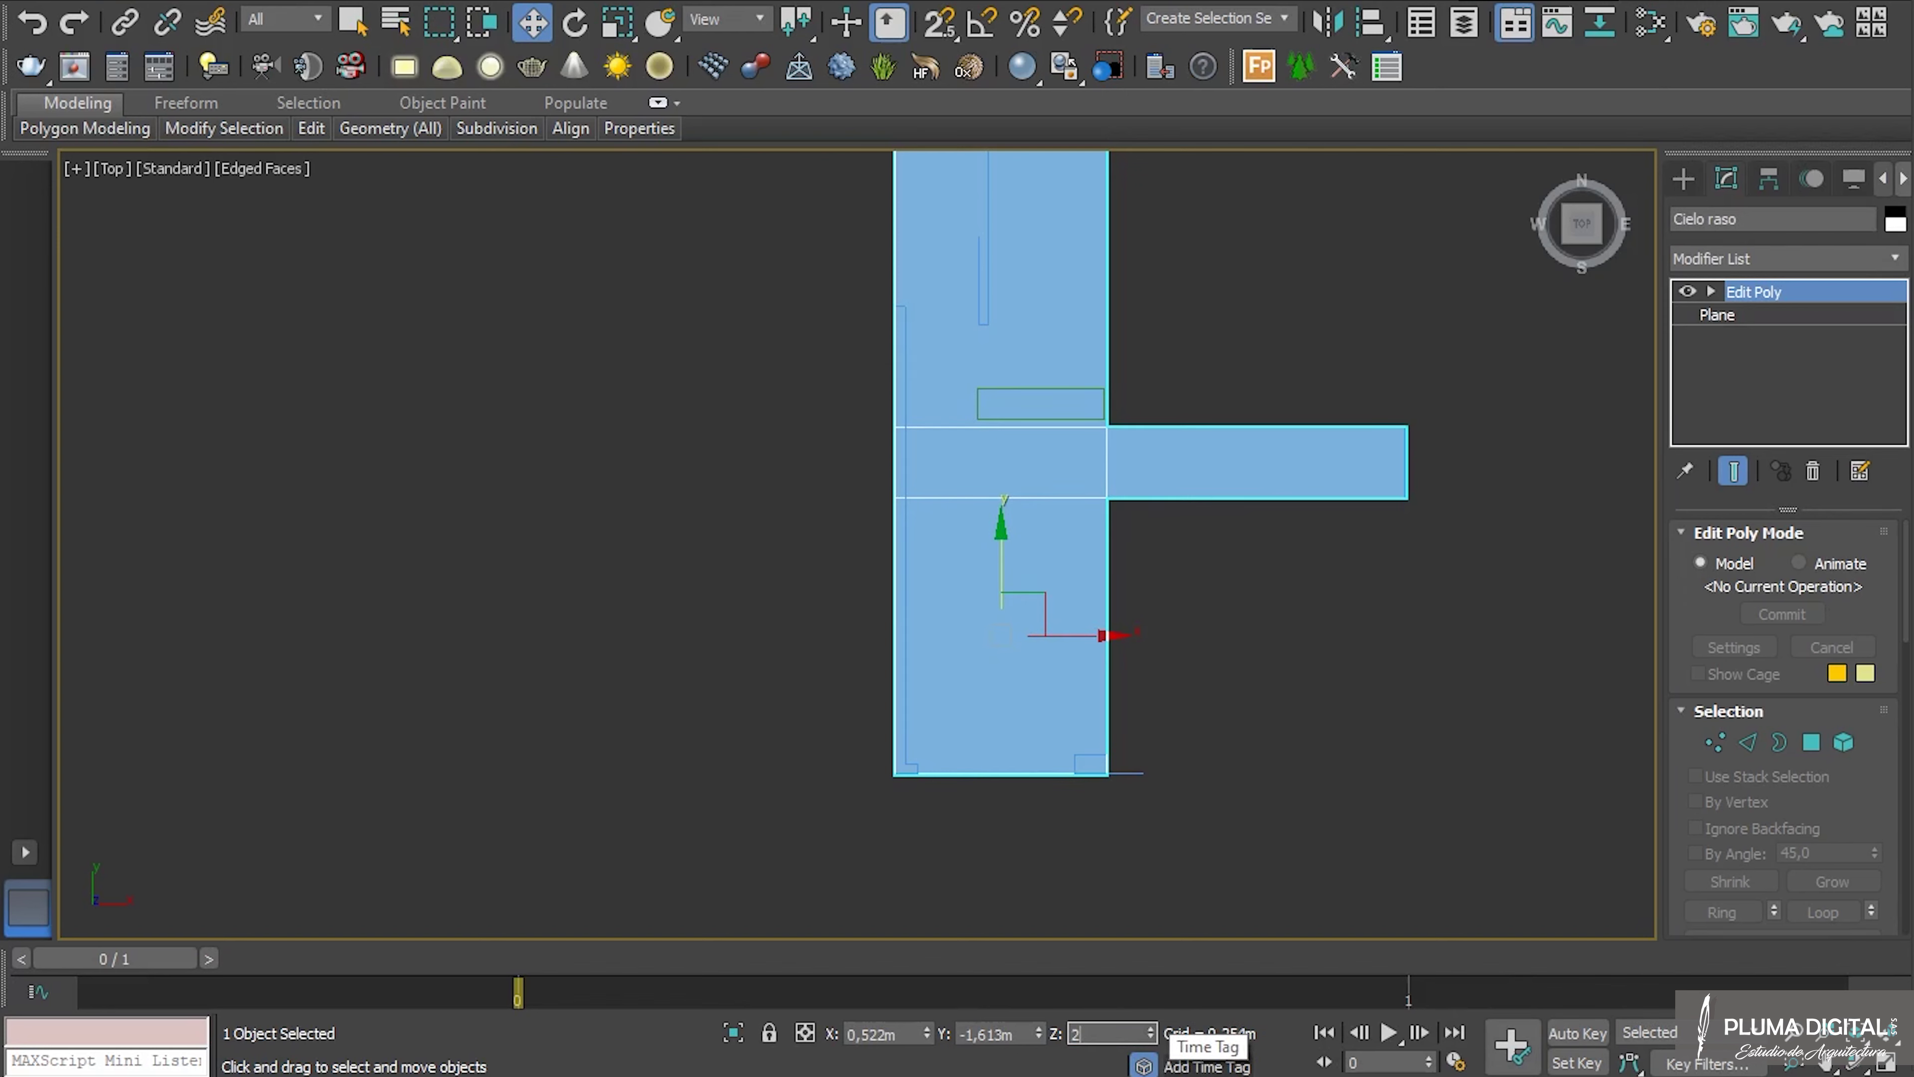
{"action": "type", "text": ",173"}
{"action": "key", "text": "Return"}
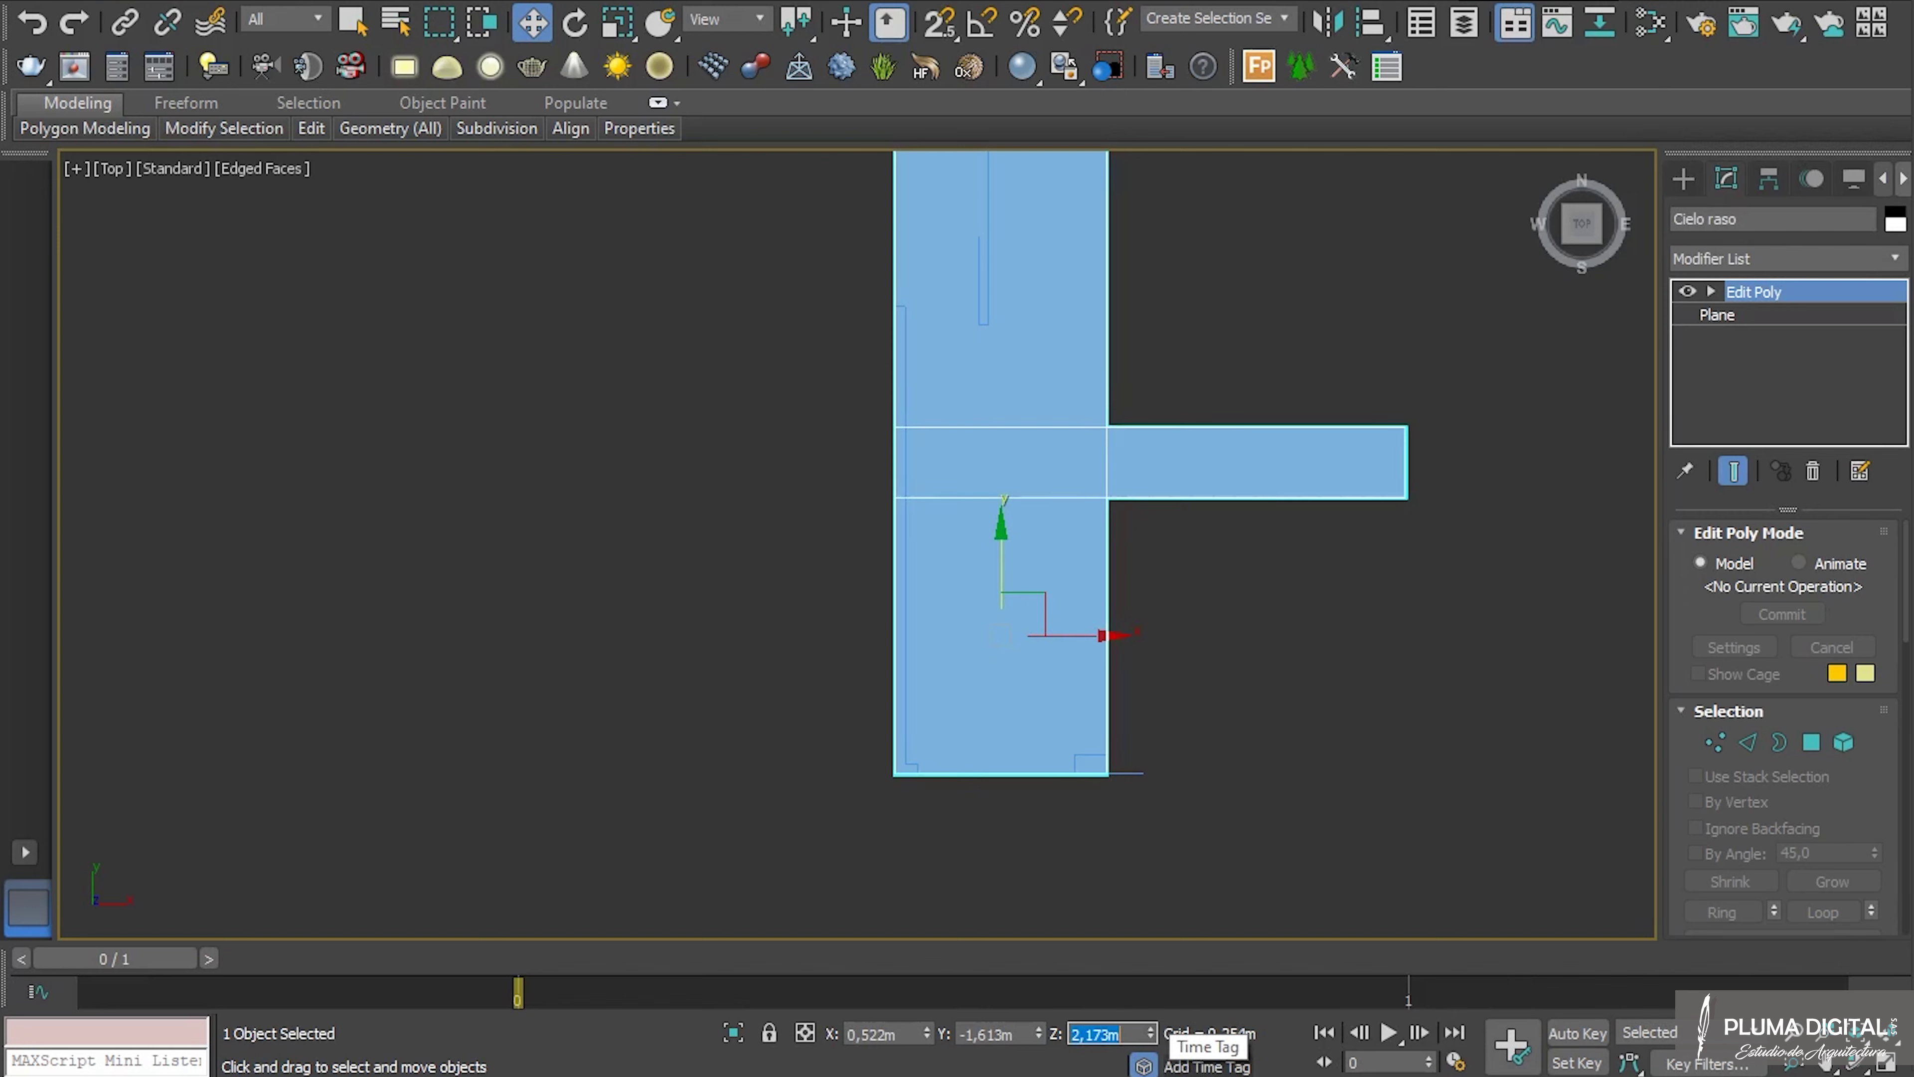
{"action": "middle_click_drag", "start_coordinate": [1147, 803], "coordinate": [1078, 558], "text": "alt"}
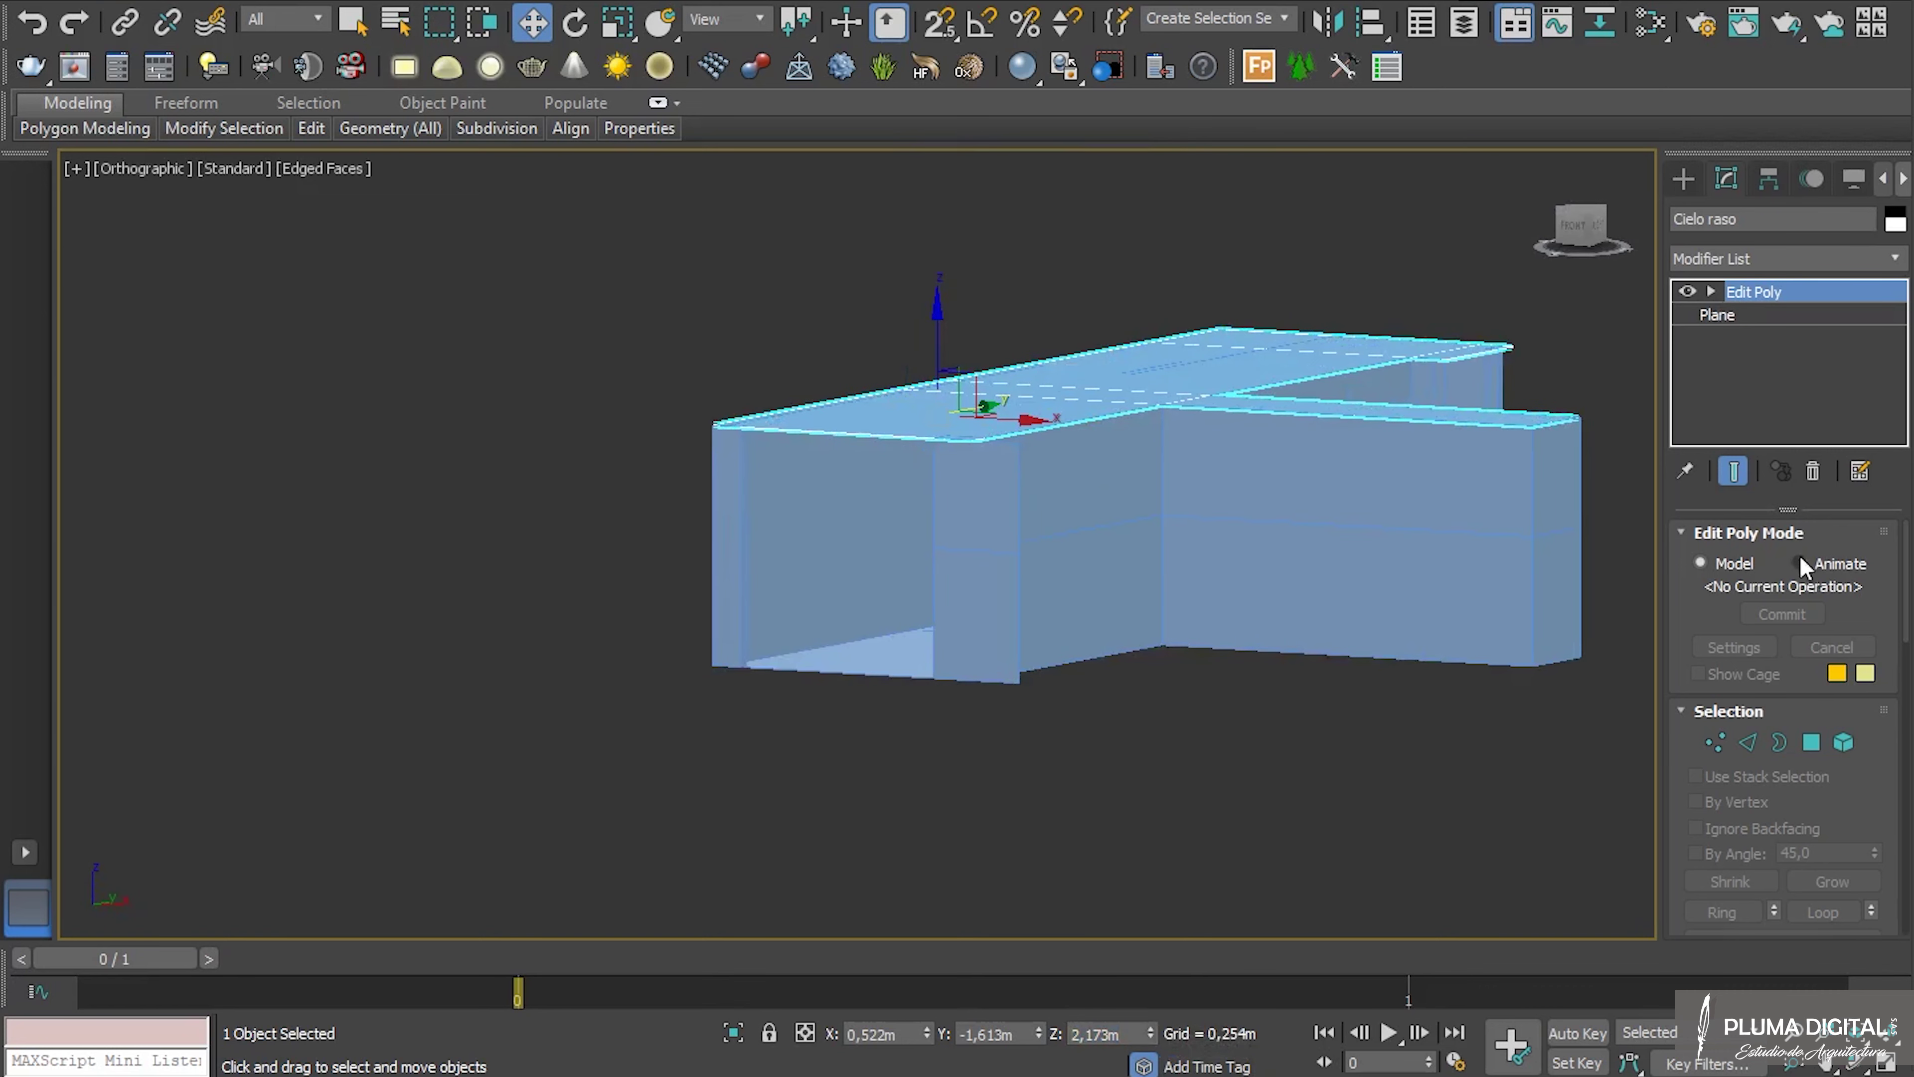
Select all polygons of the ceiling plane, flip their normals and deselect the plane.
{"action": "left_click", "coordinate": [1811, 742]}
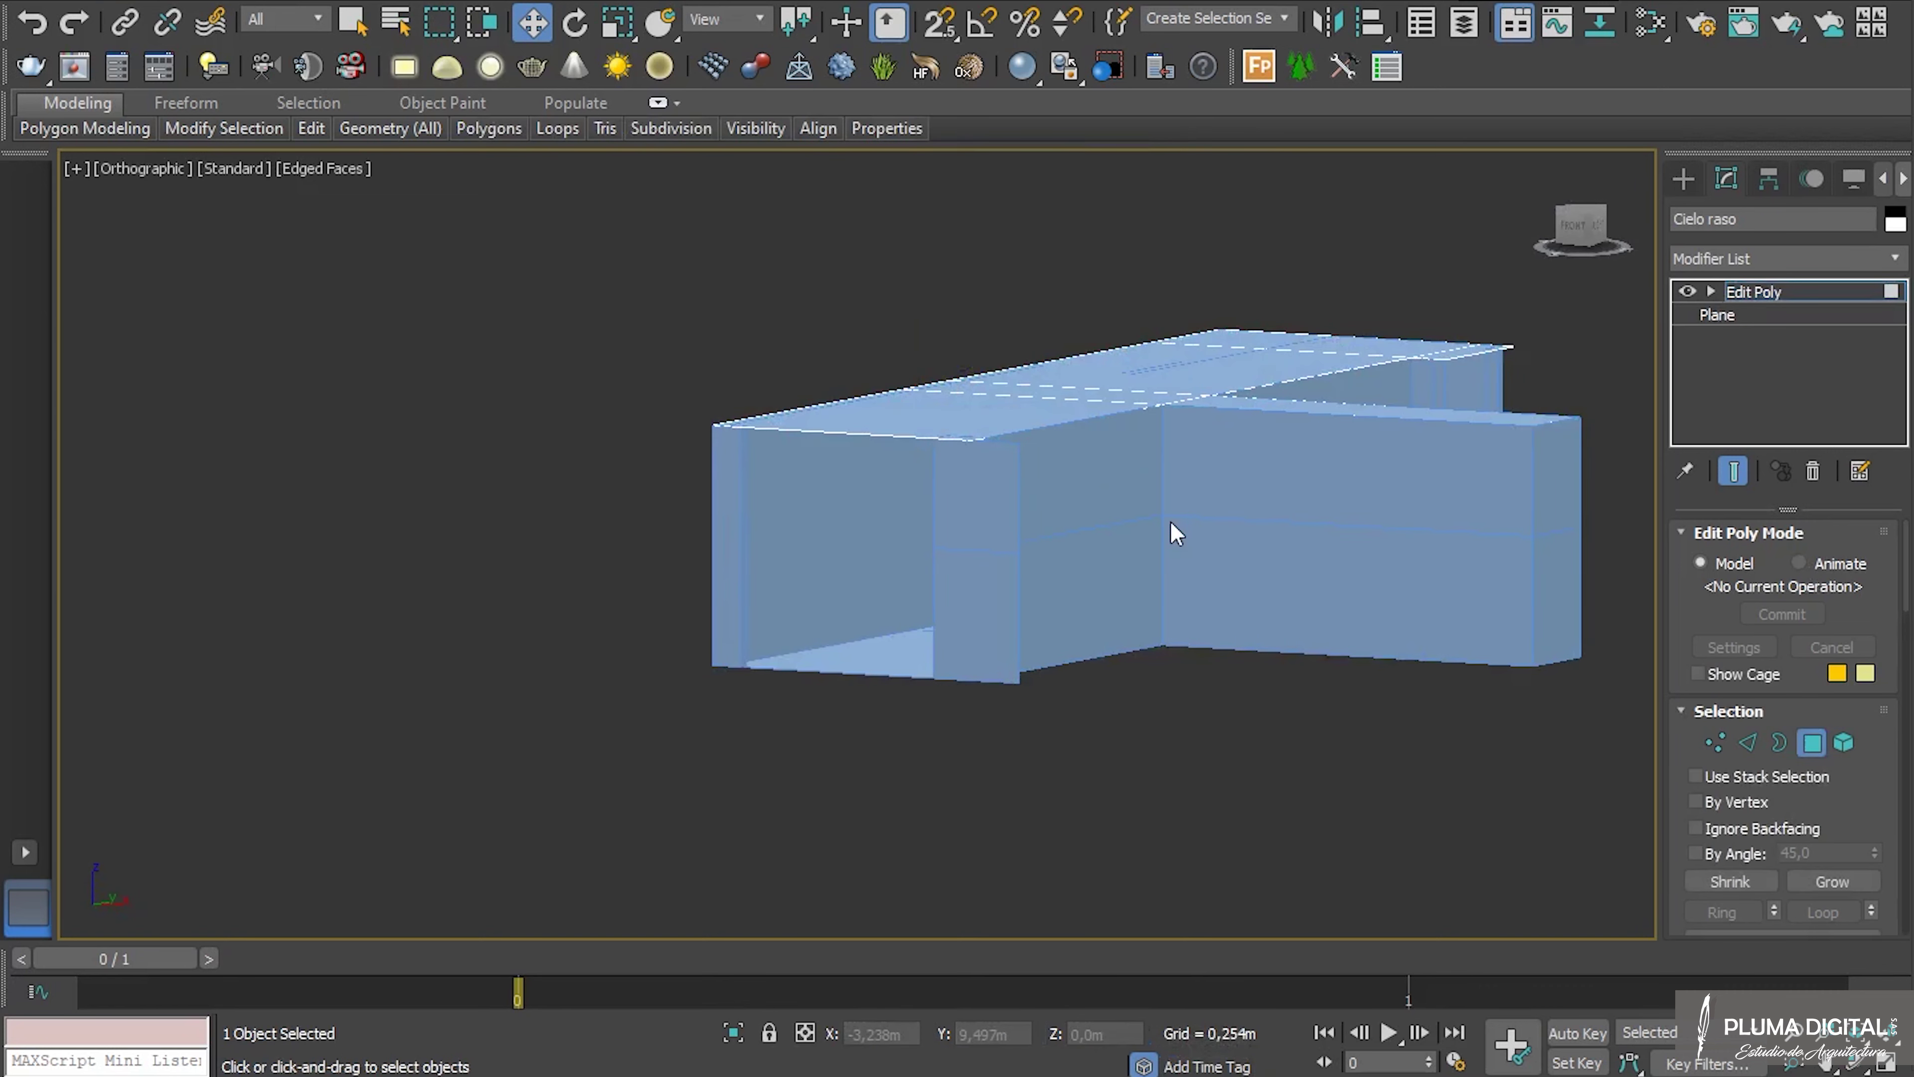
{"action": "key", "text": "ctrl+a"}
{"action": "left_click_drag", "start_coordinate": [1825, 791], "coordinate": [1828, 435]}
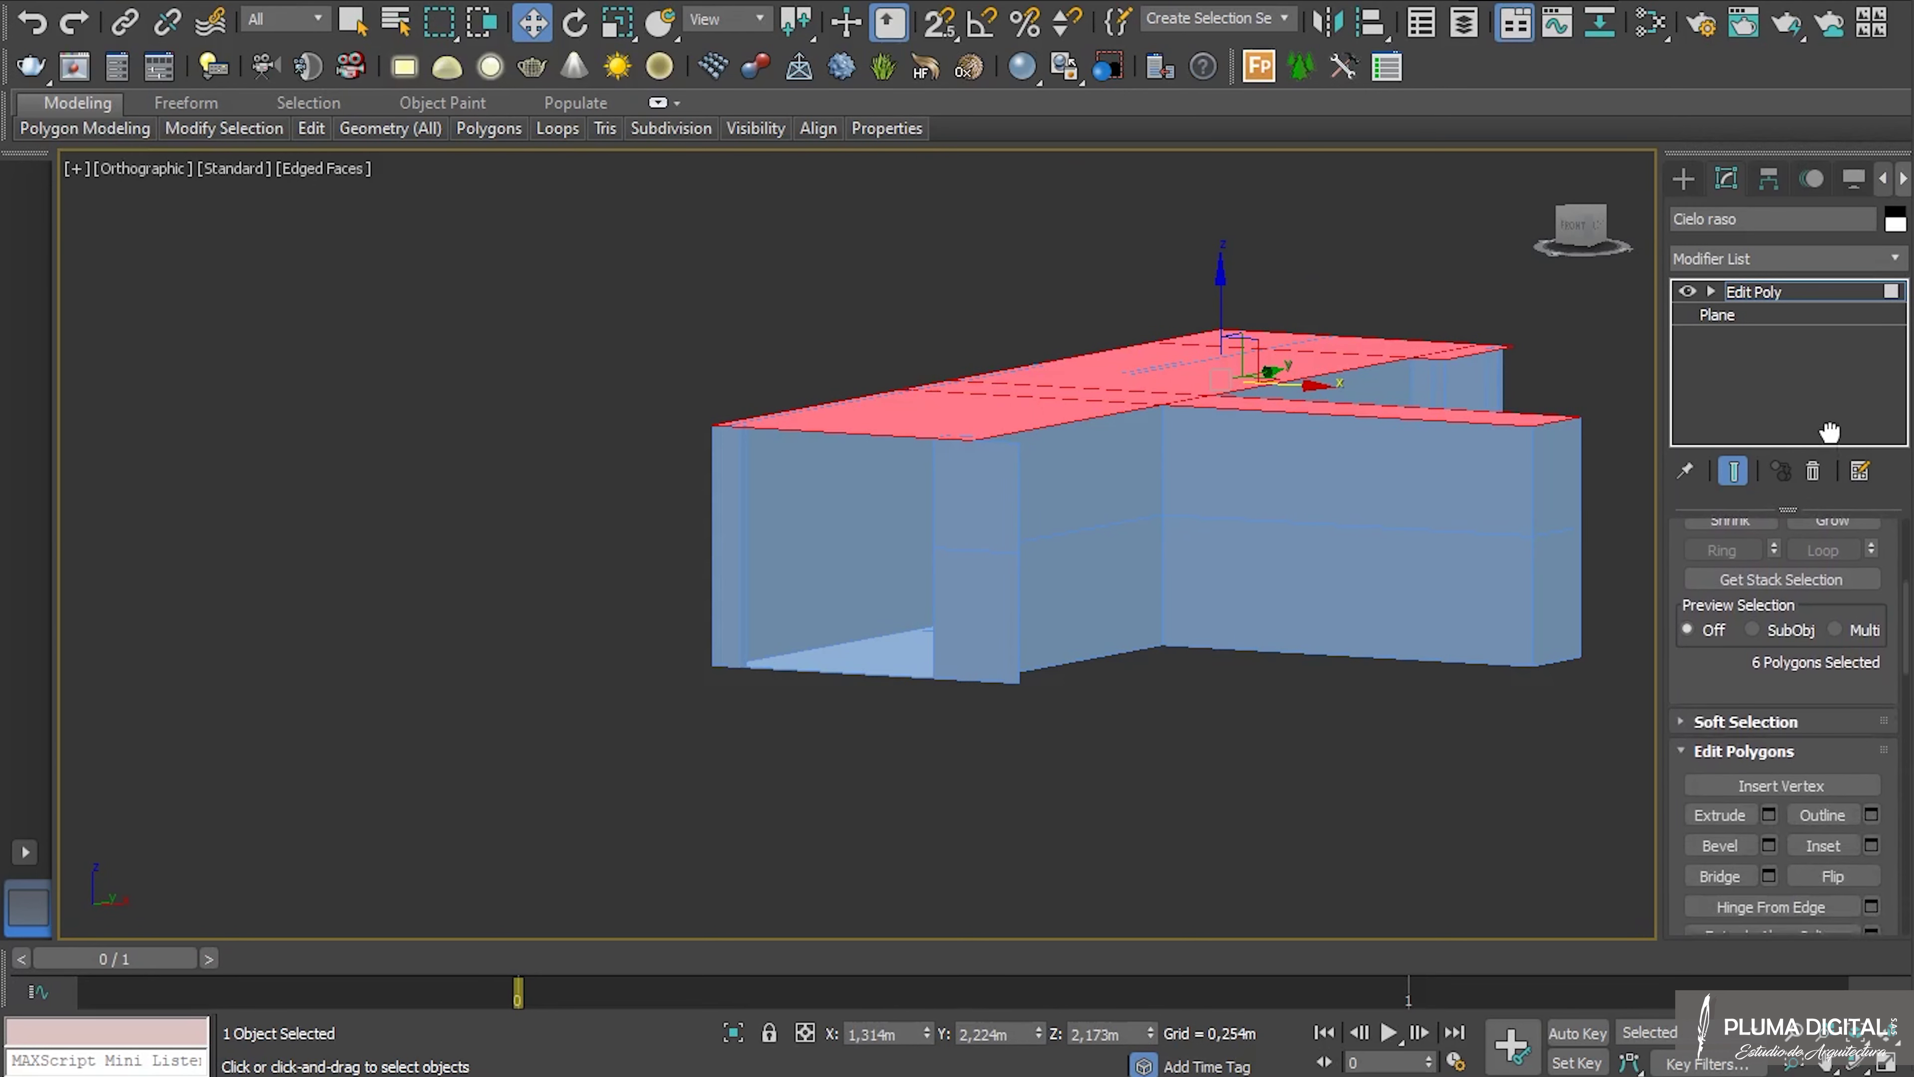
{"action": "left_click", "coordinate": [1832, 879]}
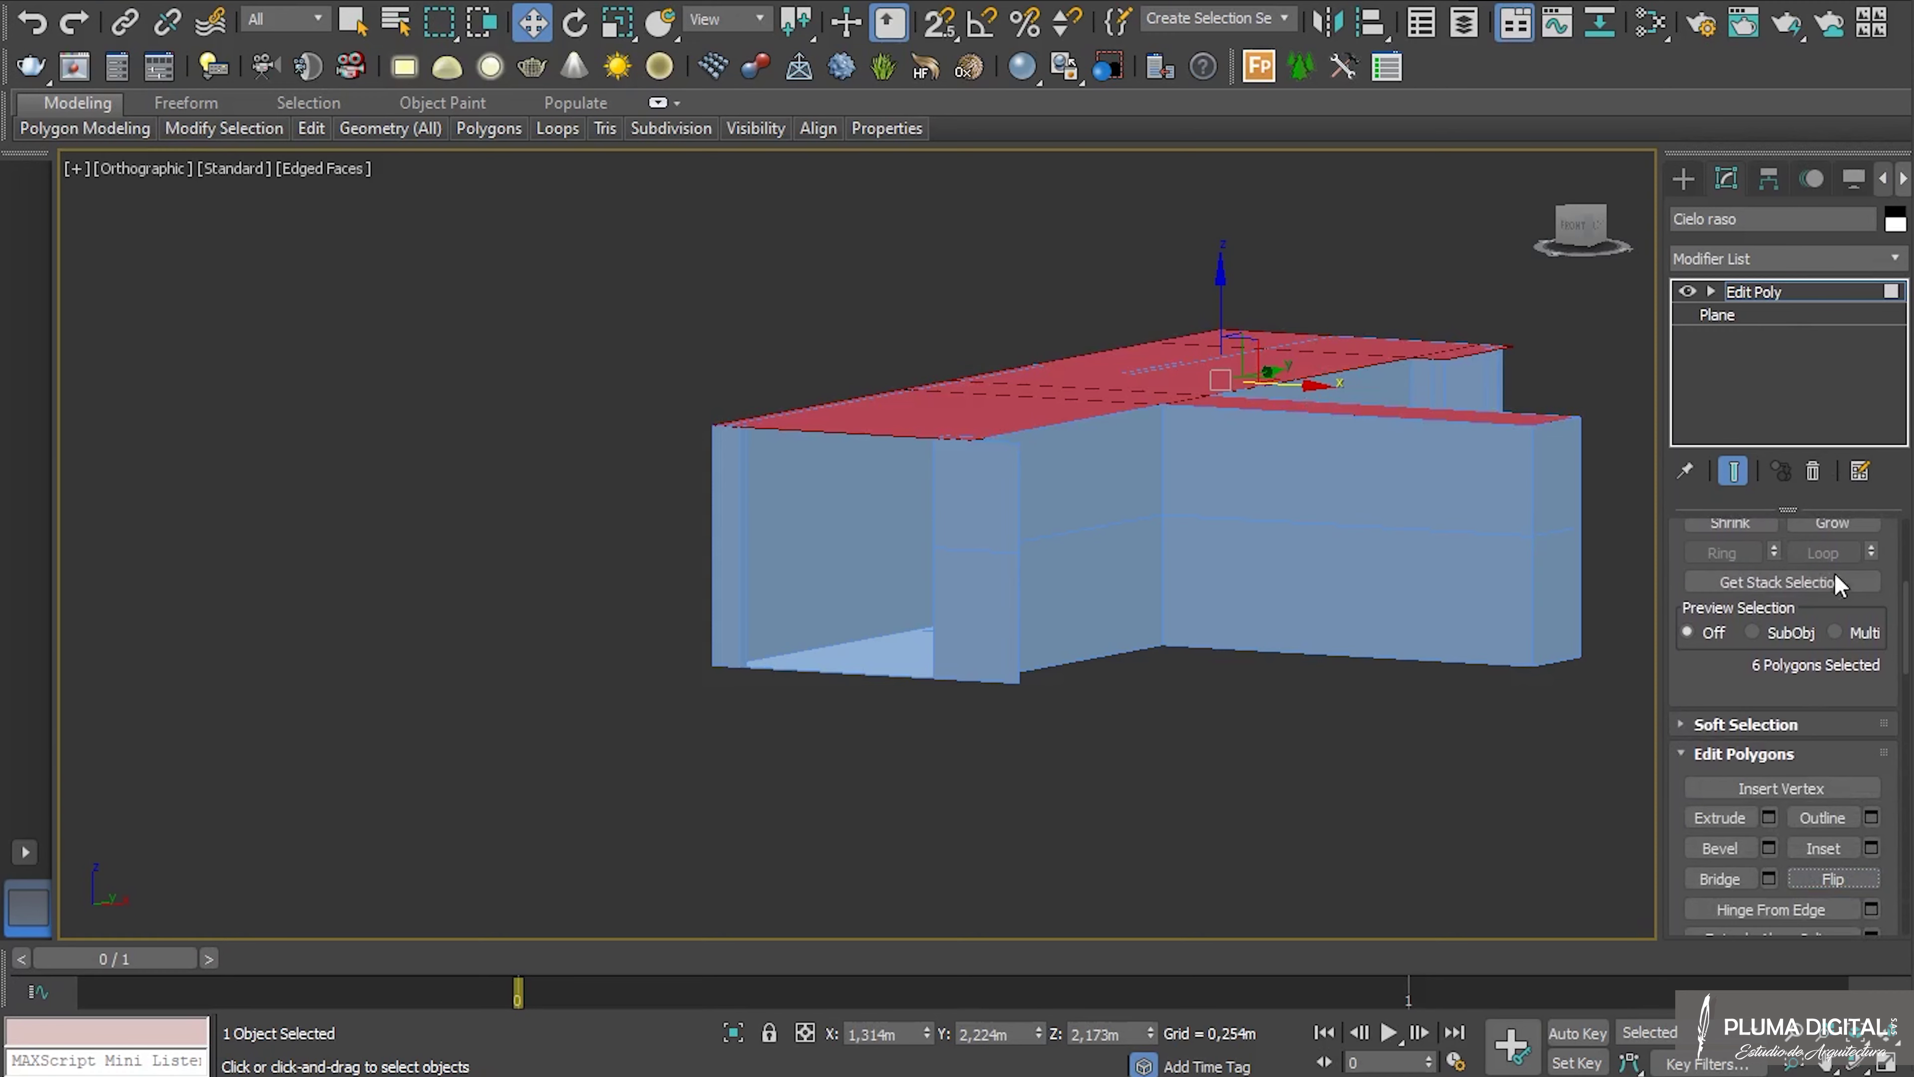
{"action": "scroll", "coordinate": [1839, 724], "scroll_direction": "up", "scroll_amount": 5}
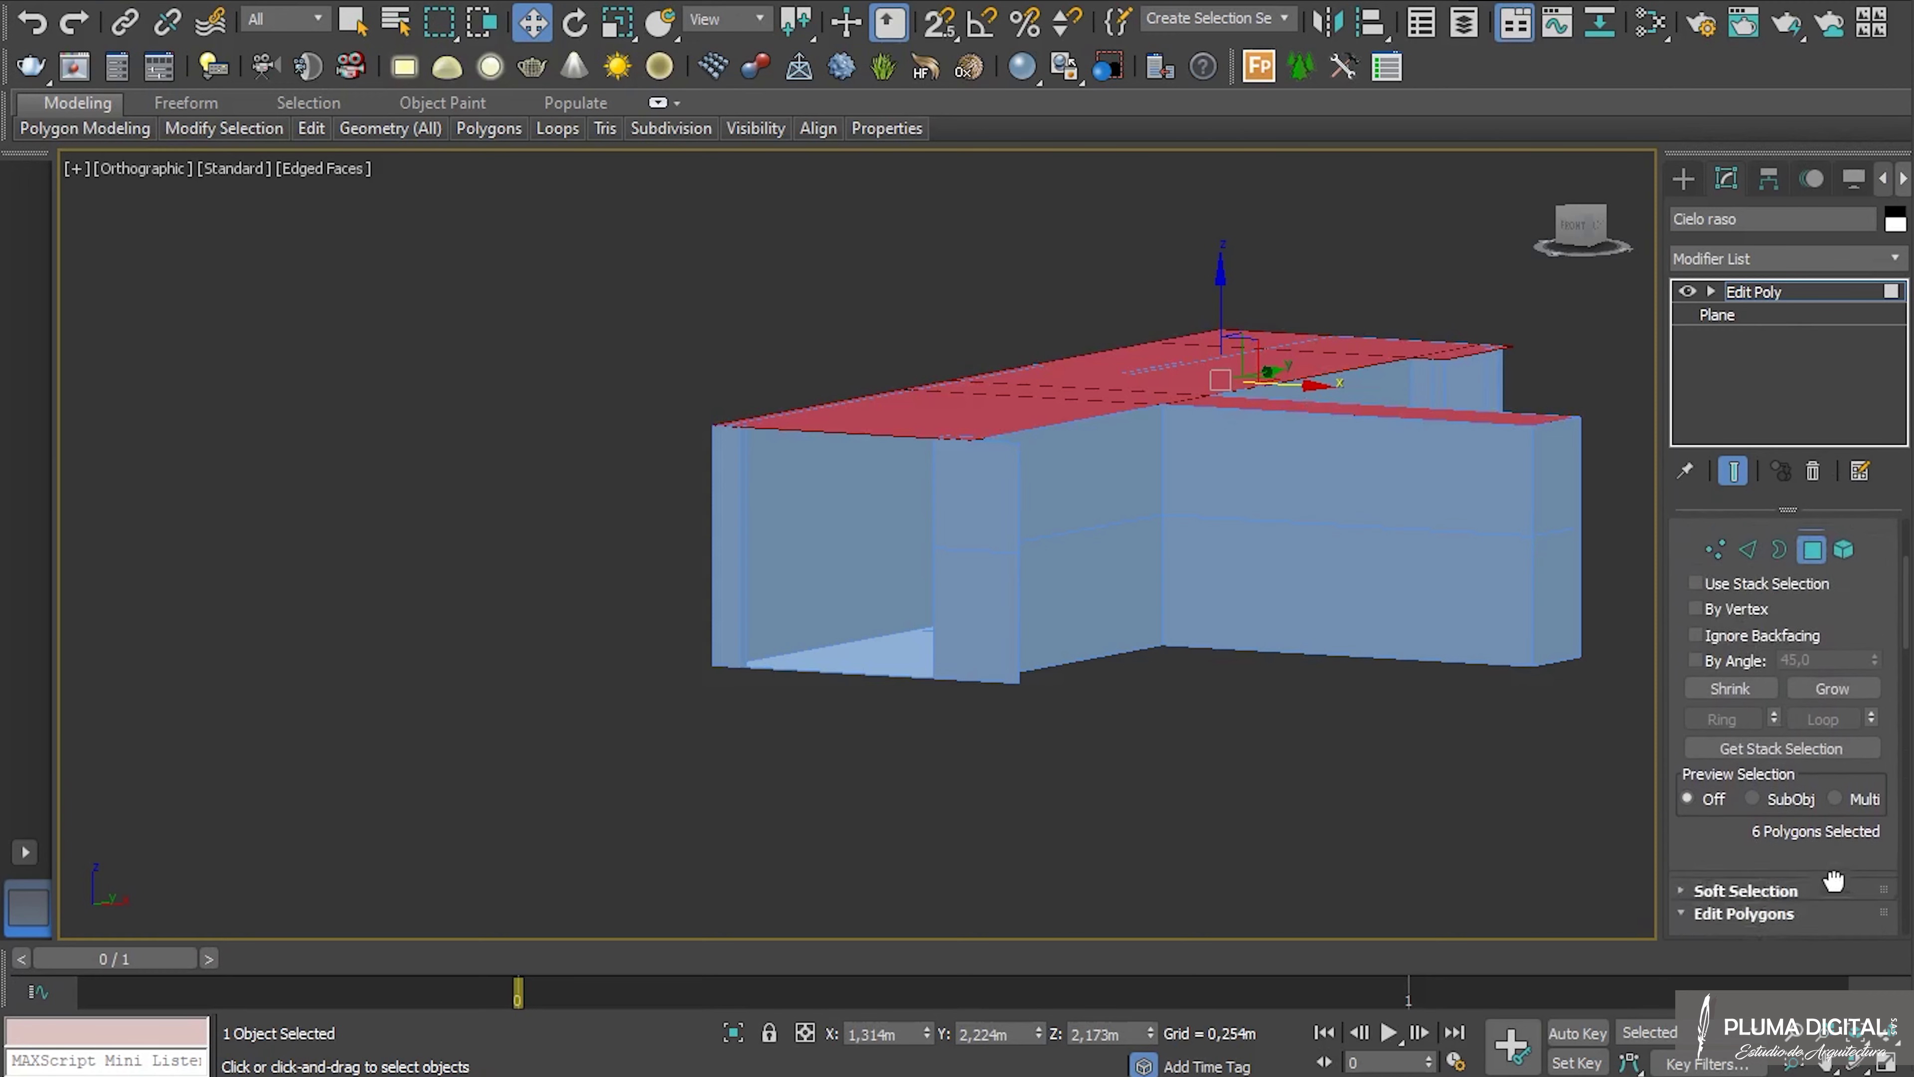
{"action": "left_click", "coordinate": [1903, 593]}
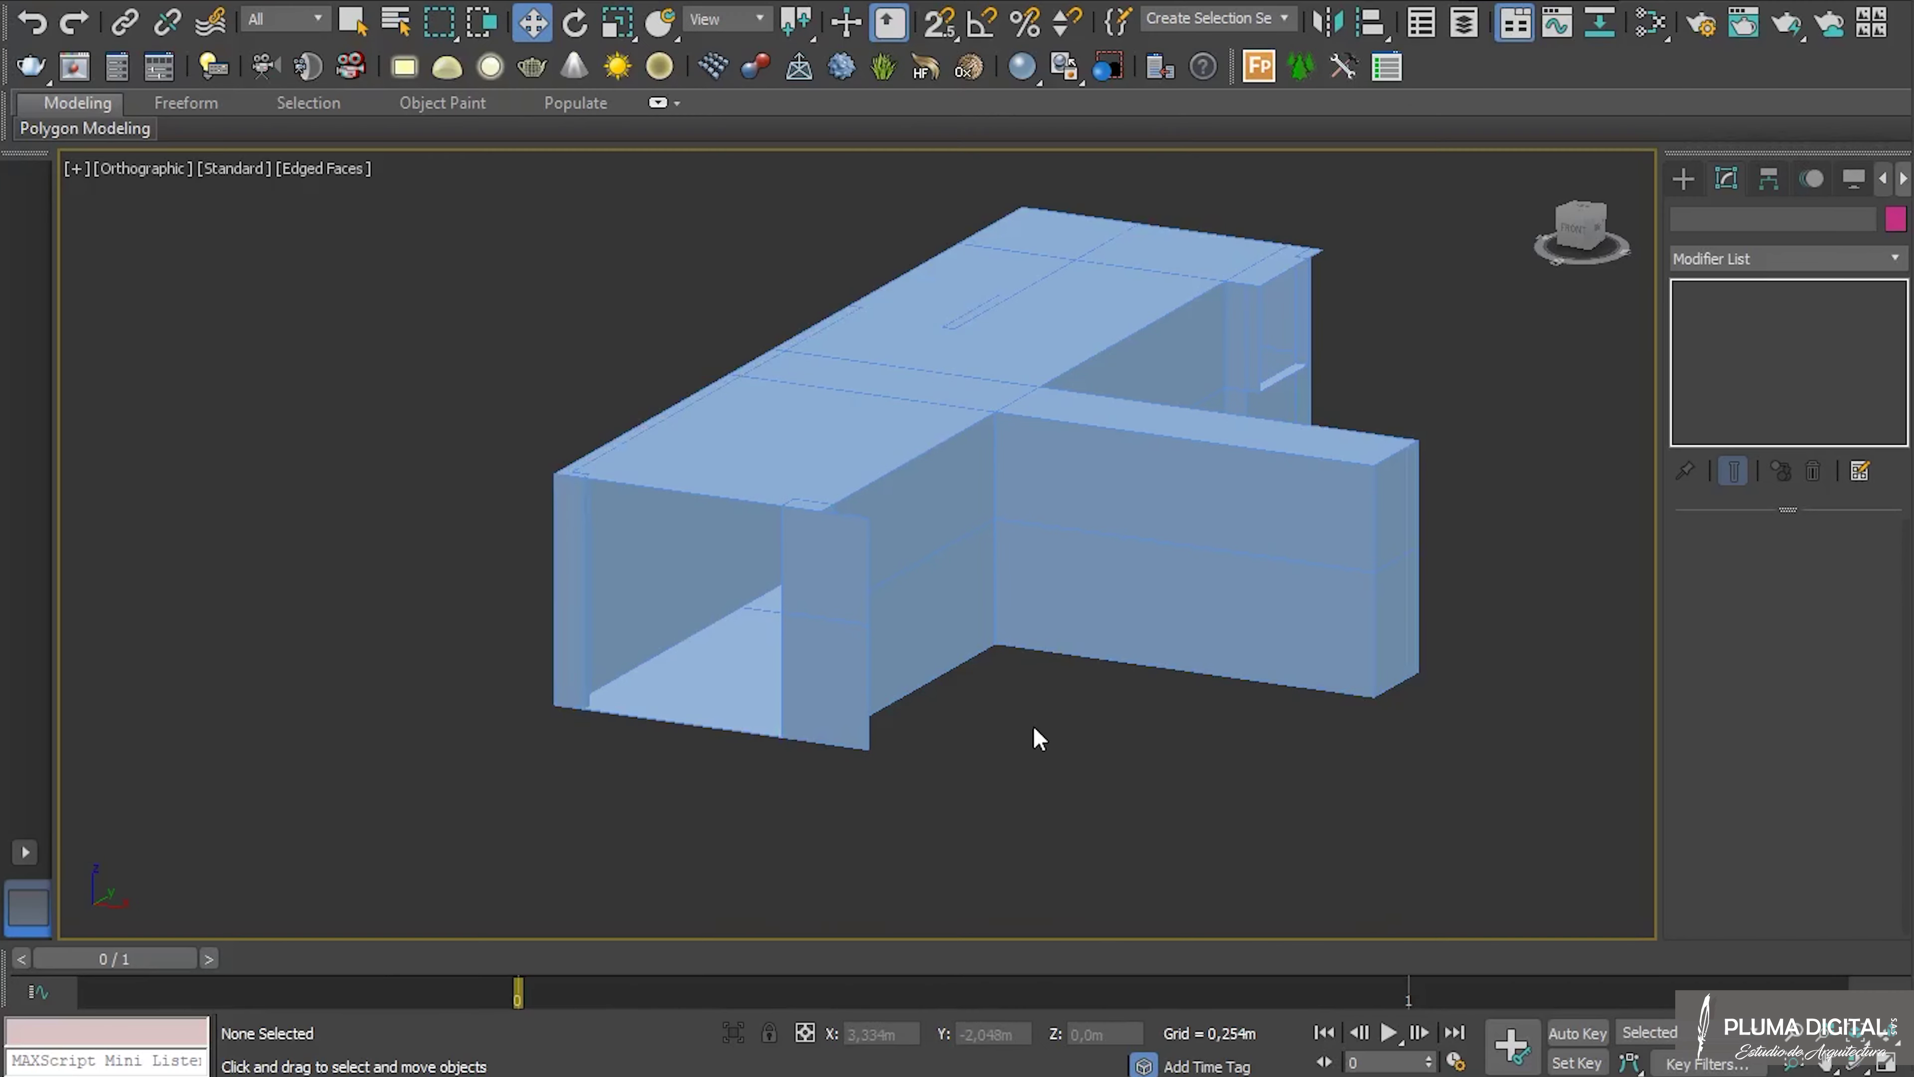
Select the walls, re-enable their Chamfer modifier and inspect the chamfered upper corner up close.
{"action": "left_click", "coordinate": [961, 589]}
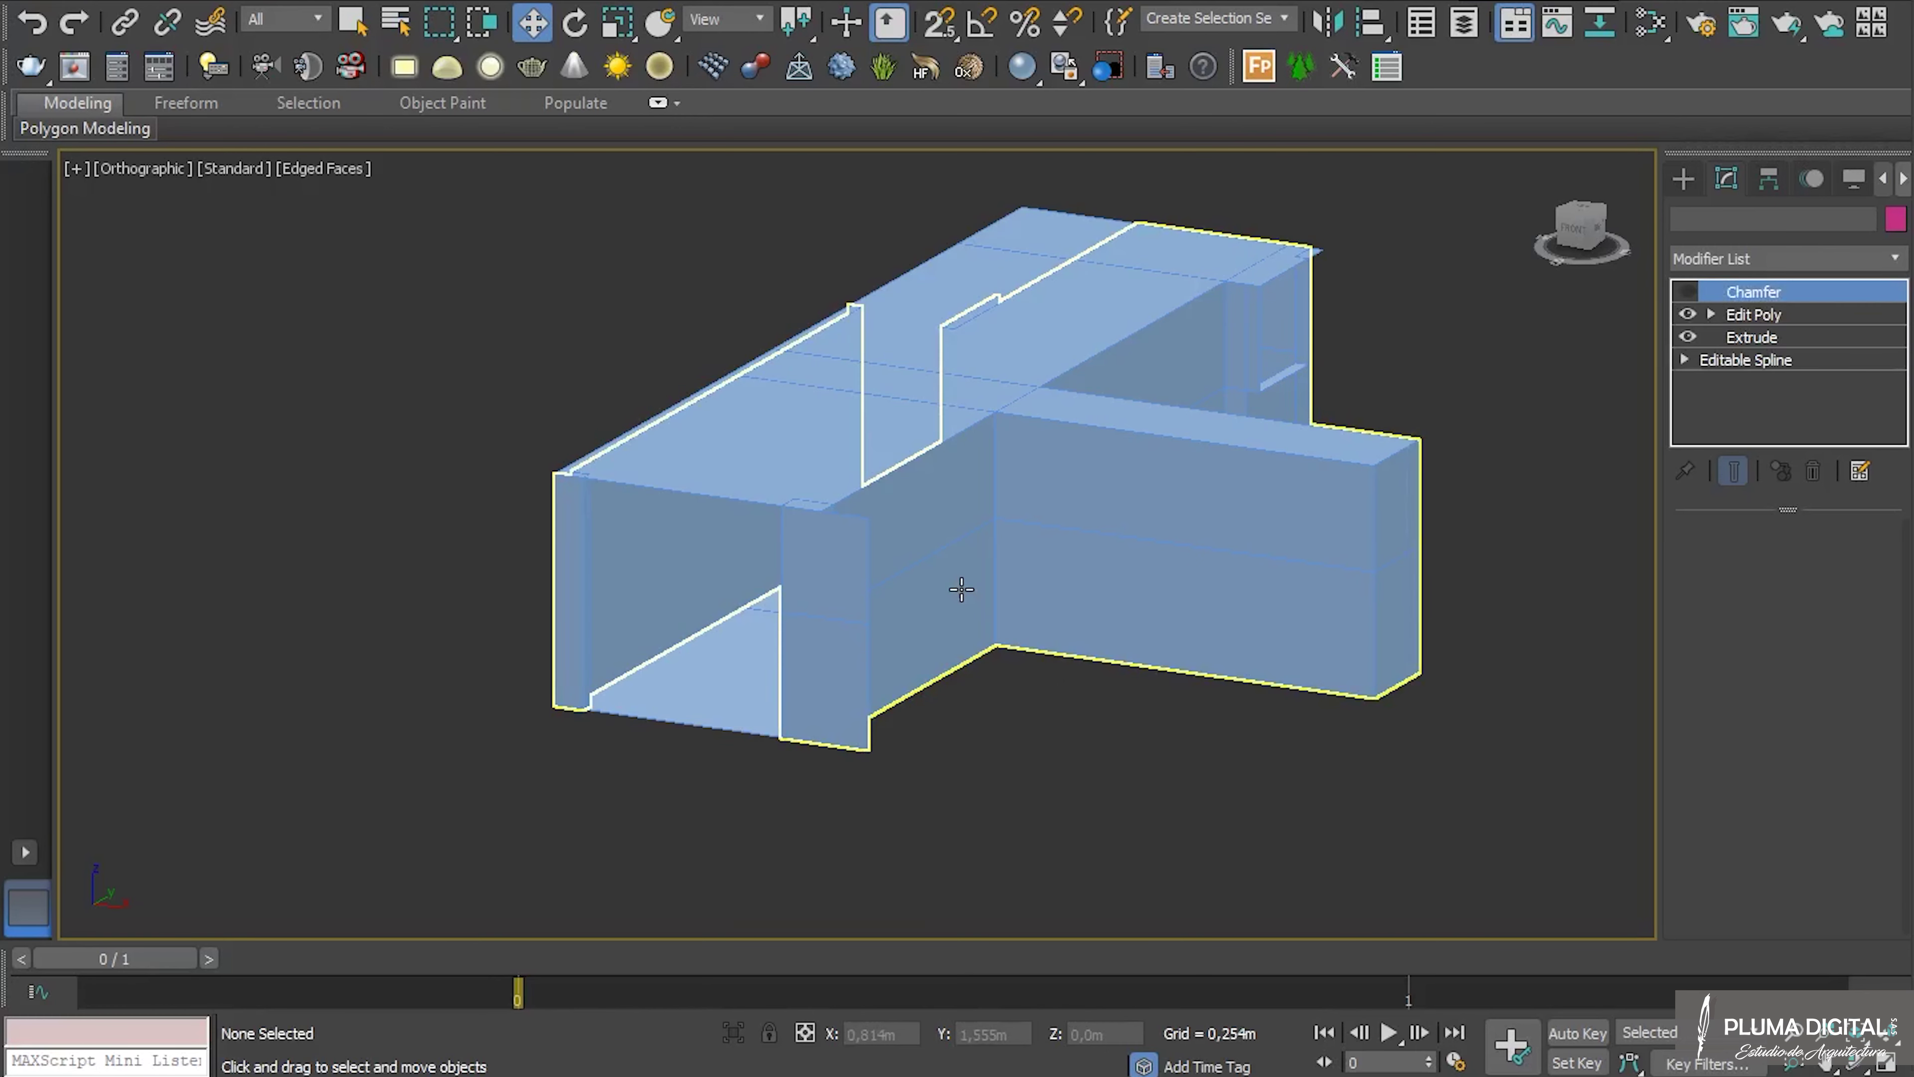
{"action": "left_click", "coordinate": [962, 590]}
{"action": "left_click", "coordinate": [1688, 293]}
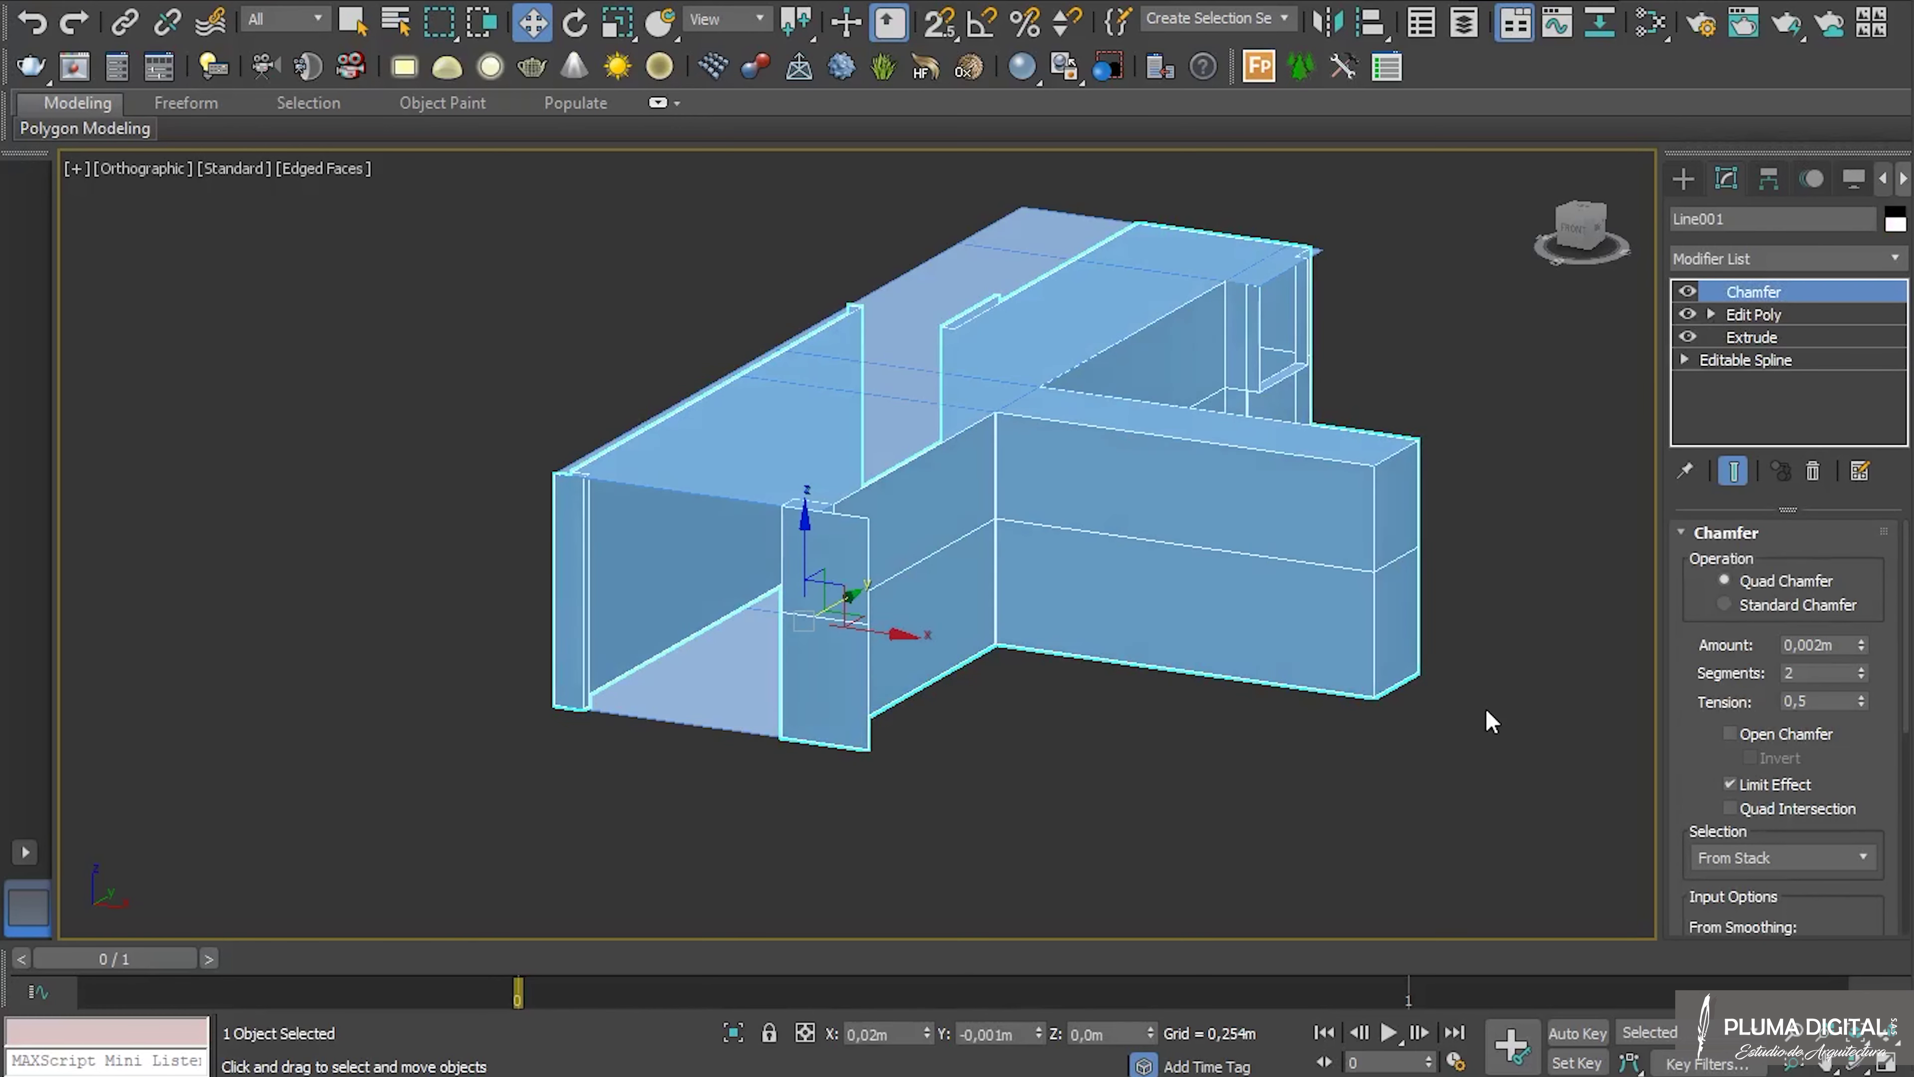
{"action": "scroll", "coordinate": [773, 516], "scroll_direction": "up", "scroll_amount": 8}
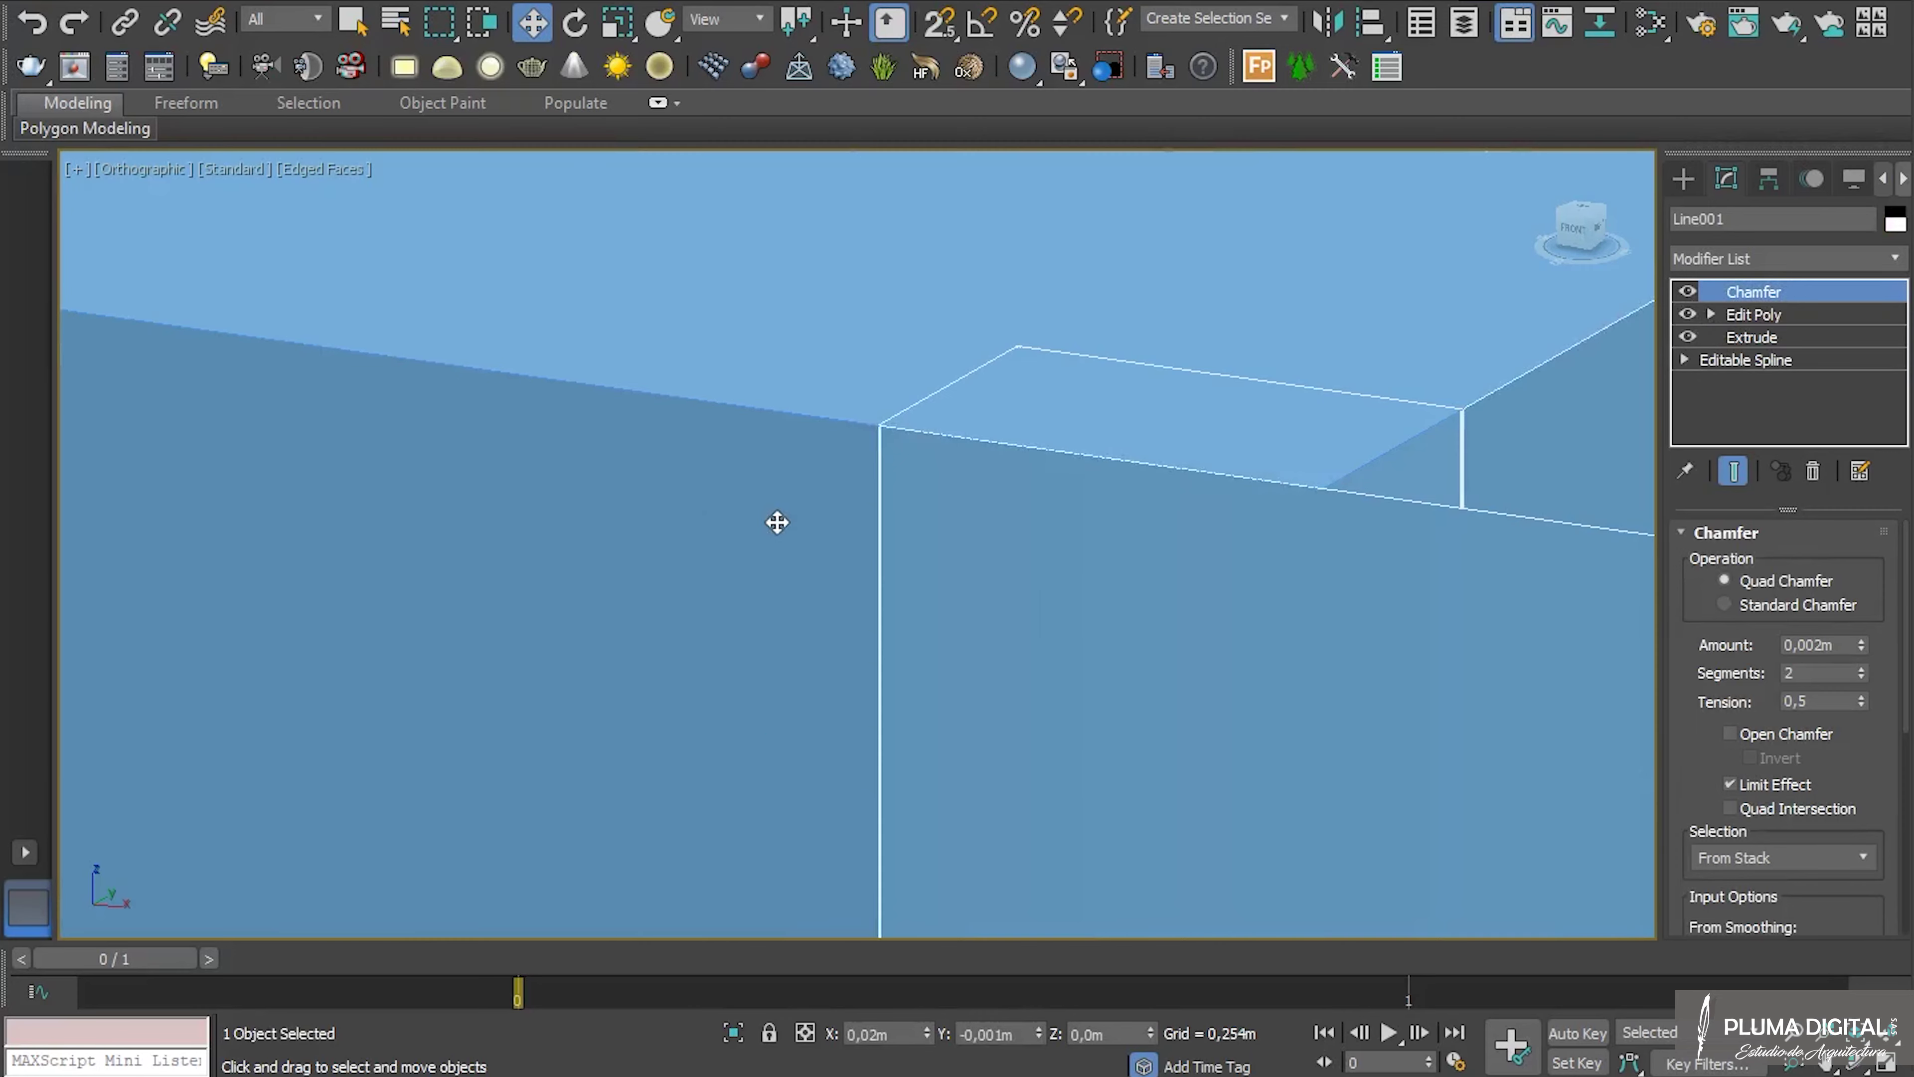
{"action": "scroll", "coordinate": [876, 422], "scroll_direction": "up", "scroll_amount": 3}
{"action": "scroll", "coordinate": [923, 454], "scroll_direction": "down", "scroll_amount": 5}
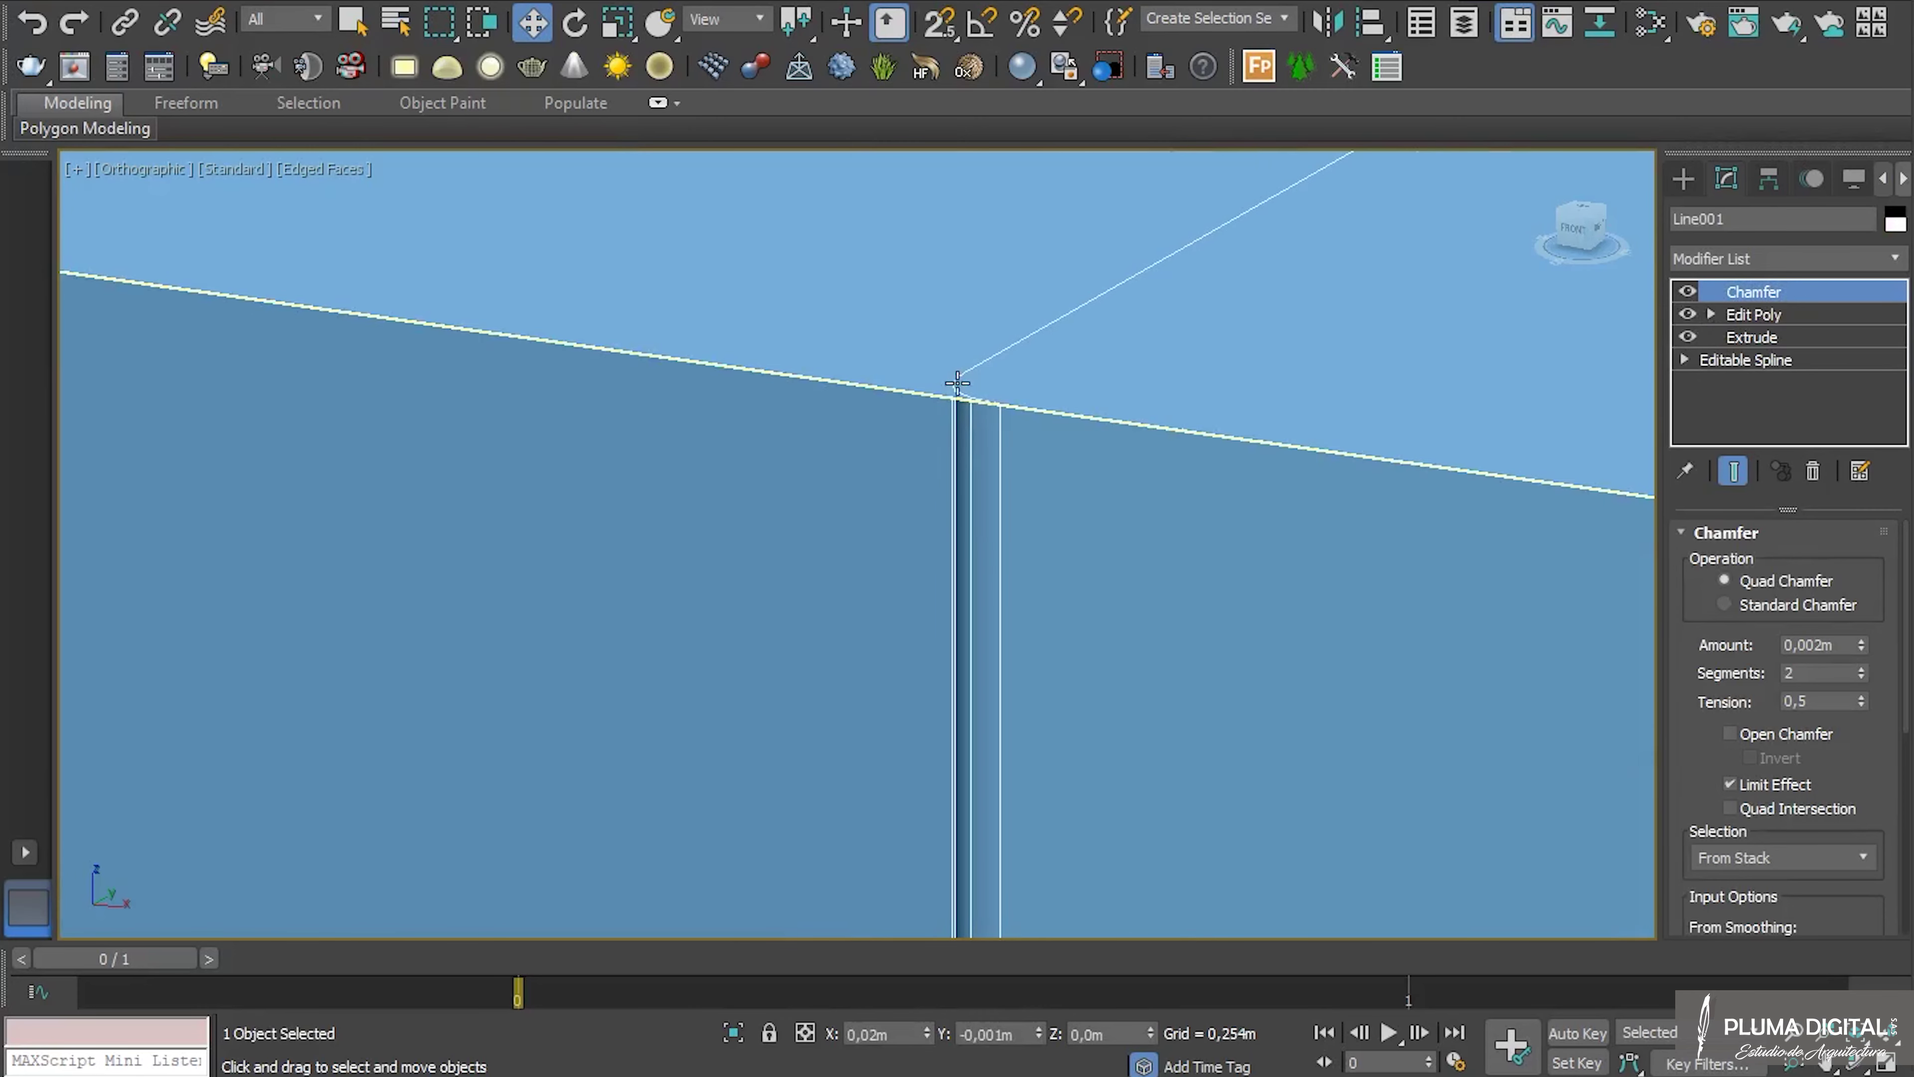
{"action": "scroll", "coordinate": [966, 517], "scroll_direction": "down", "scroll_amount": 8}
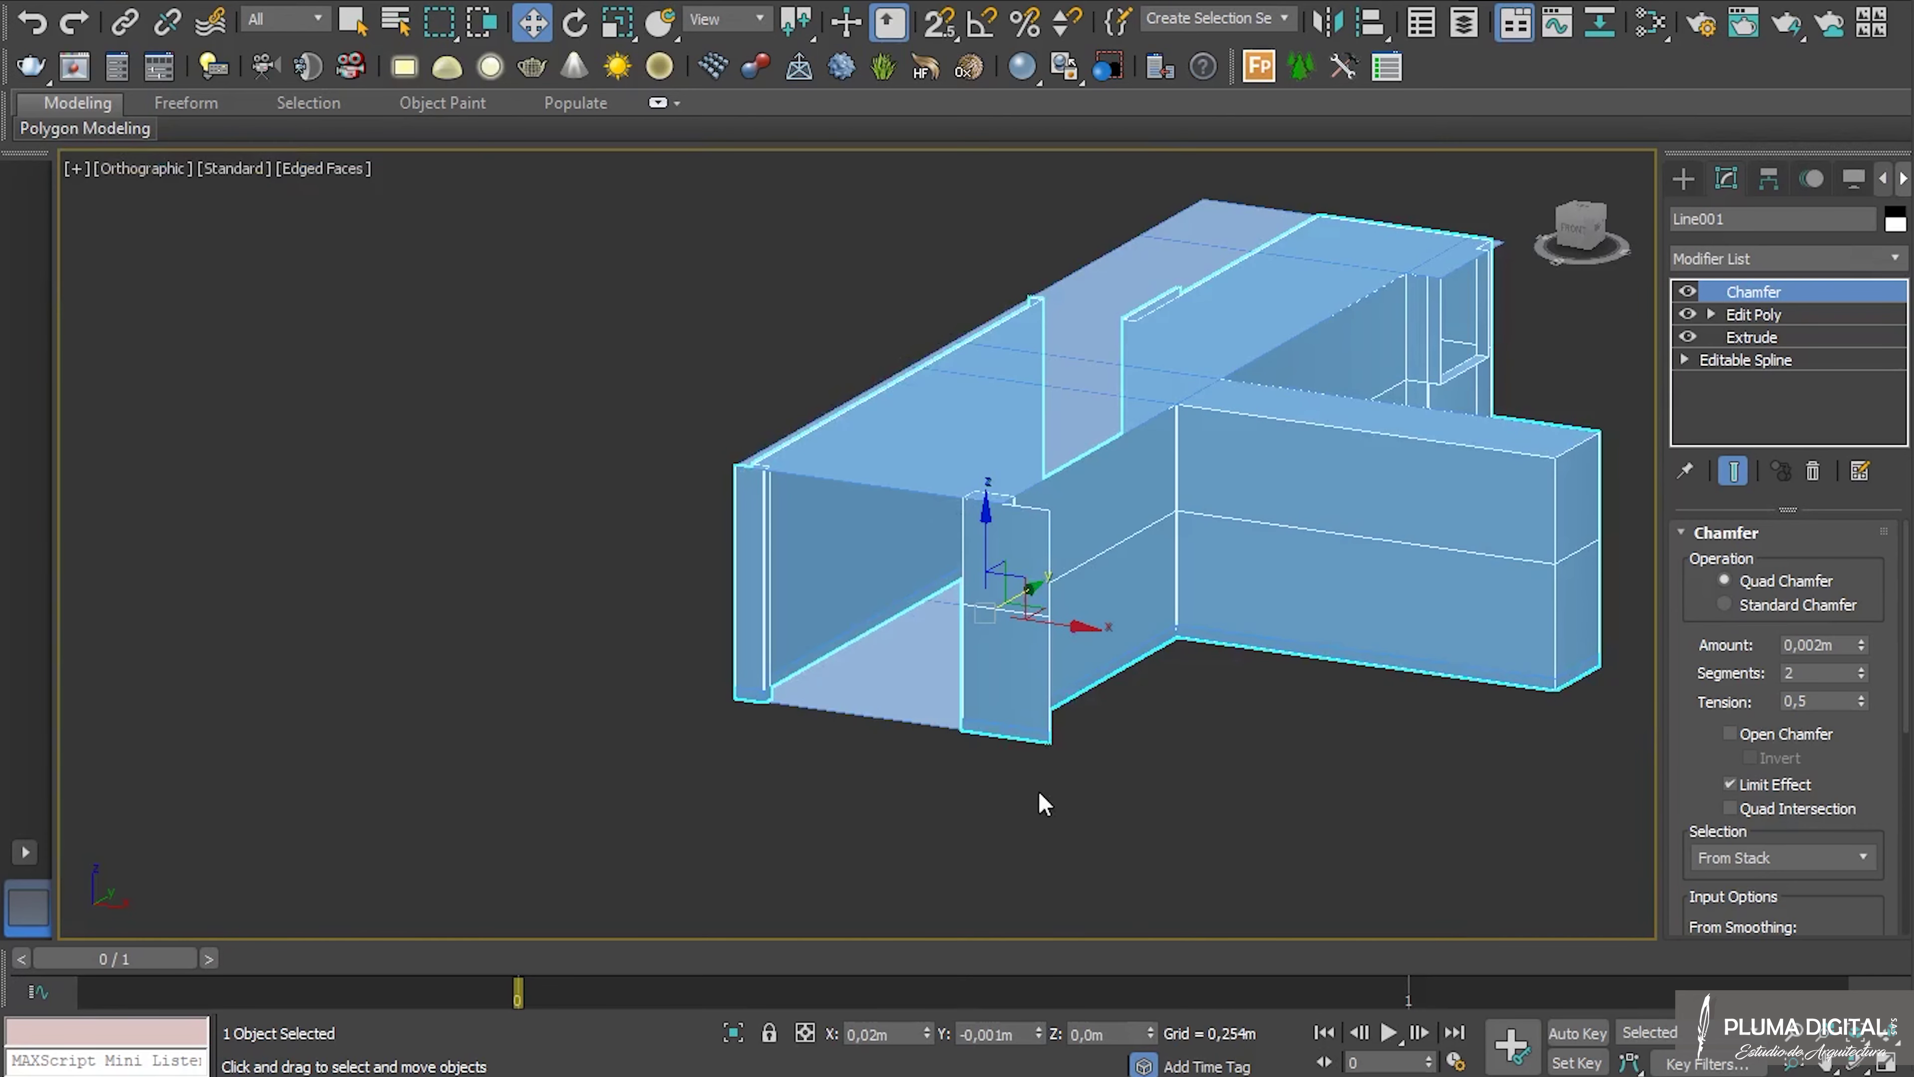
Change the object color of the Guardaescoba baseboard to light violet-blue.
{"action": "left_click", "coordinate": [842, 650]}
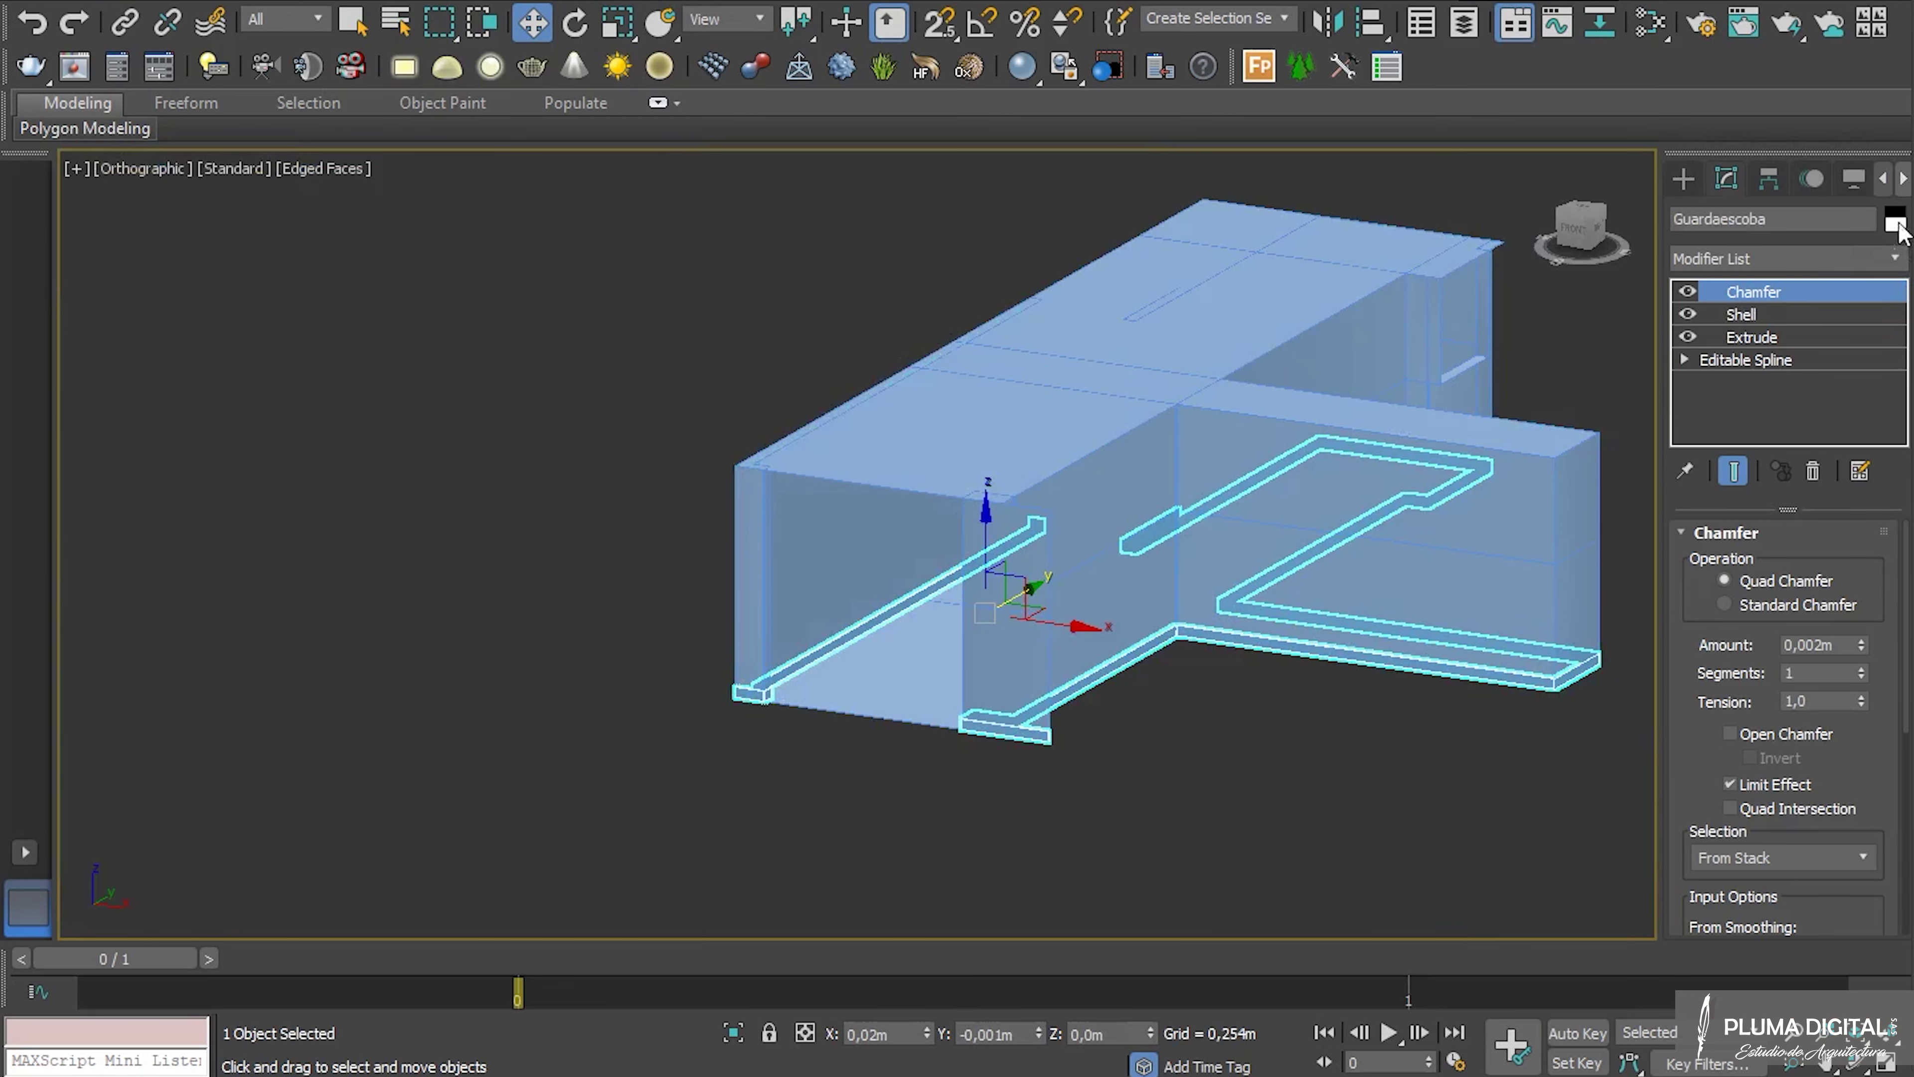
{"action": "left_click", "coordinate": [1895, 223]}
{"action": "left_click", "coordinate": [1066, 441]}
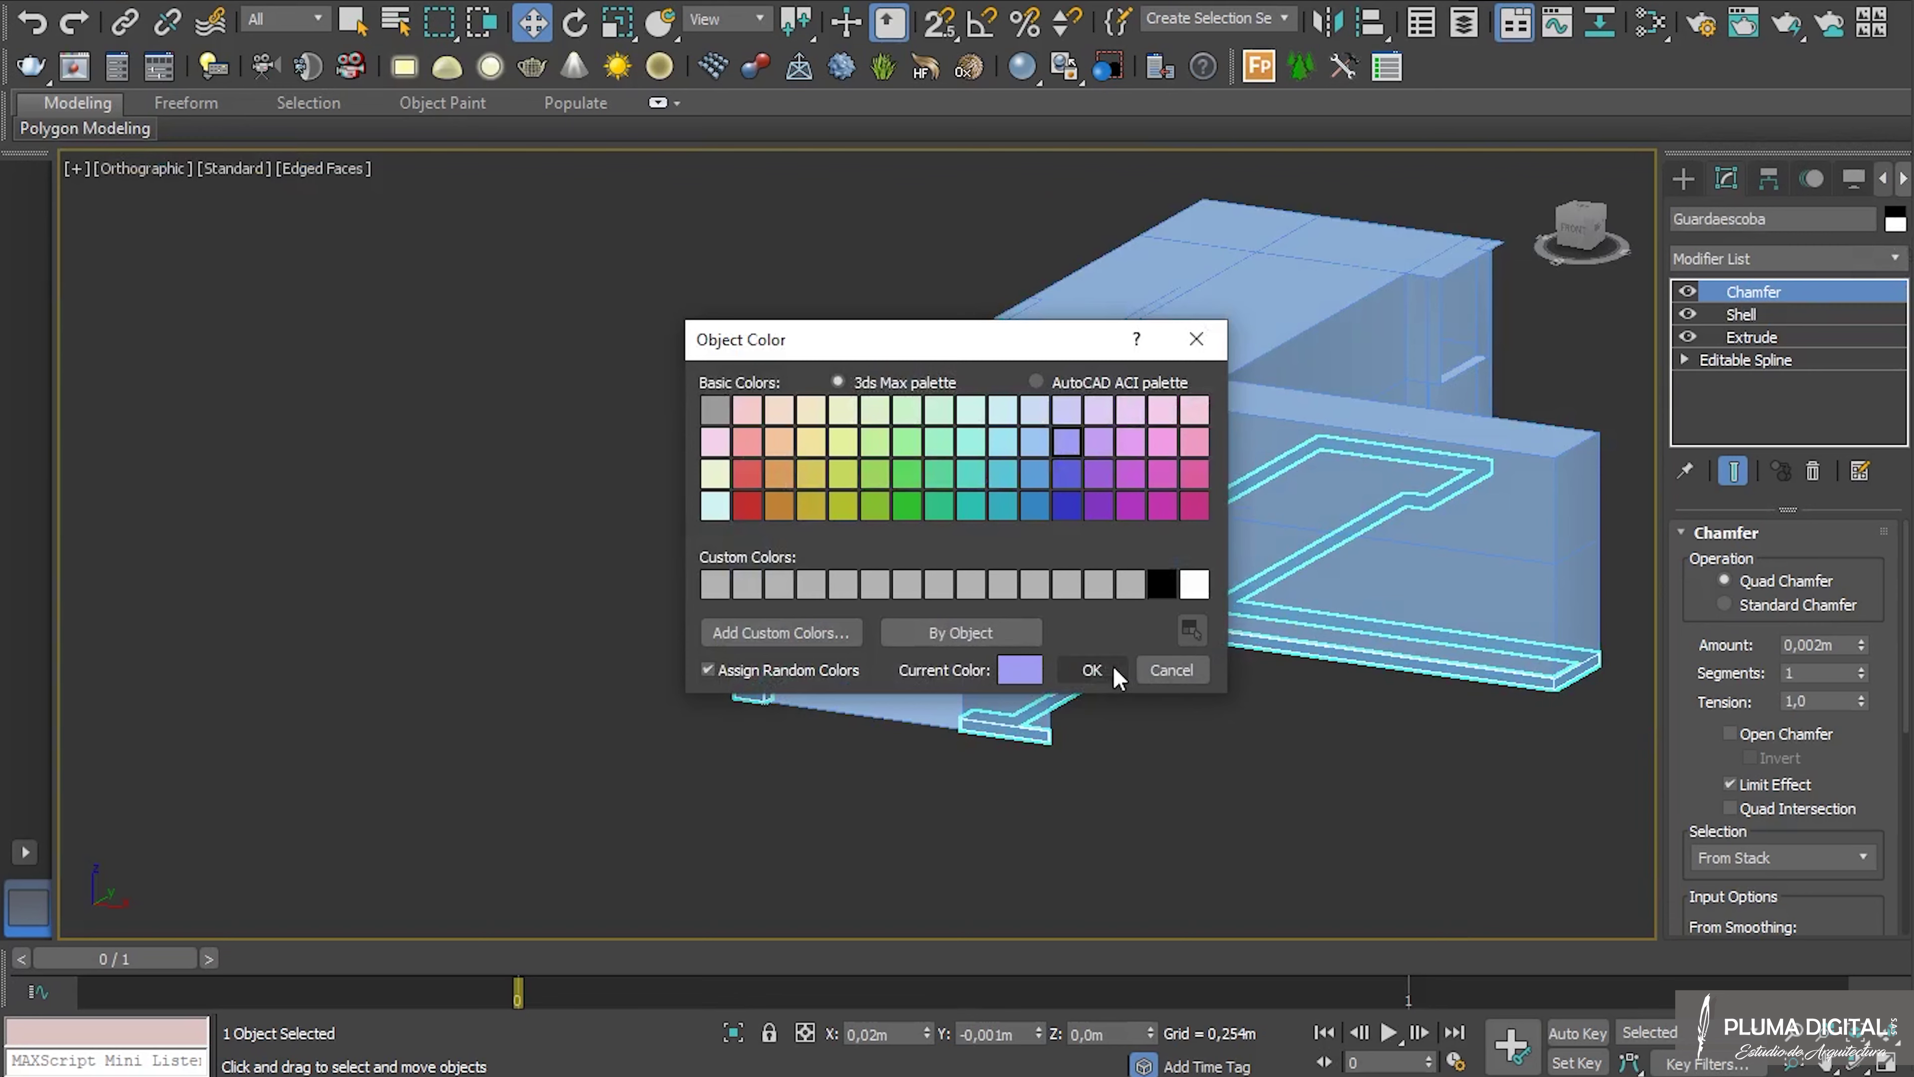
{"action": "left_click", "coordinate": [1092, 670]}
Change the object color of the walls to light green.
{"action": "left_click", "coordinate": [985, 601]}
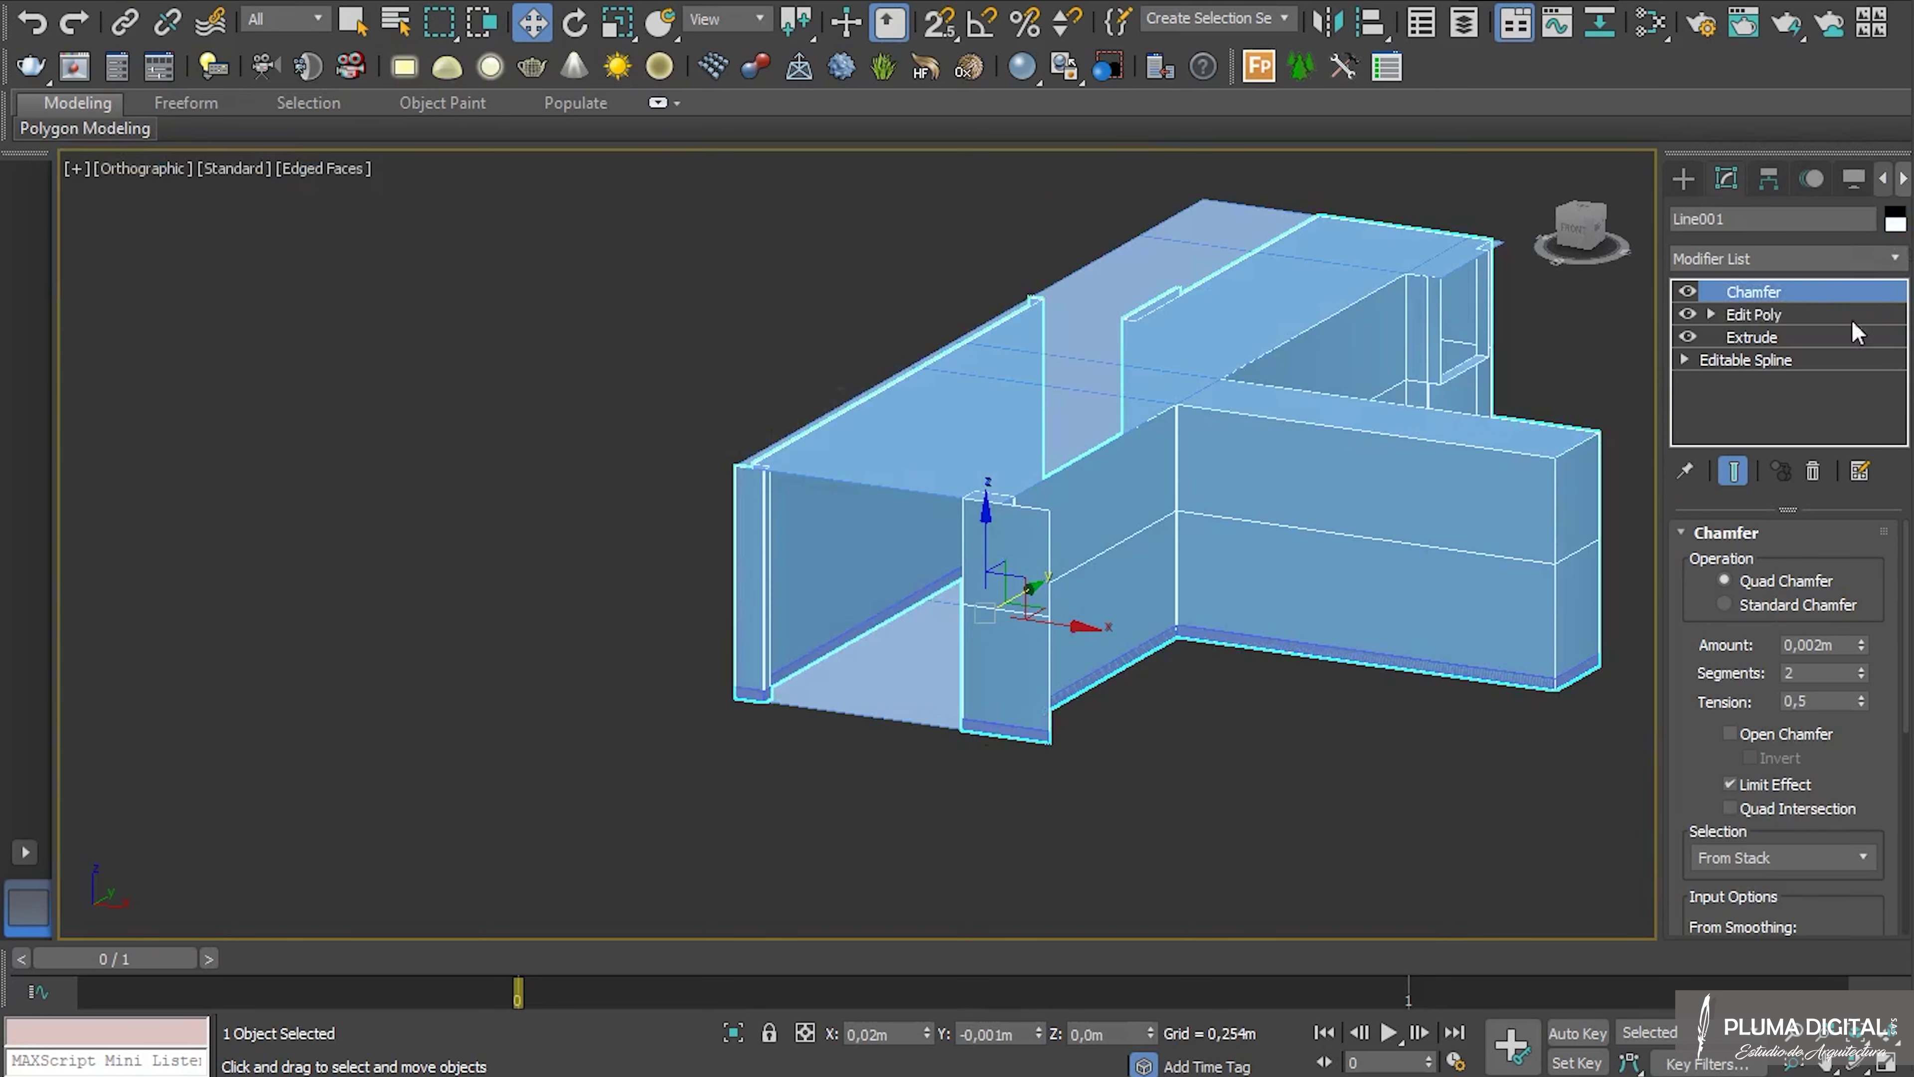
{"action": "left_click", "coordinate": [1894, 224]}
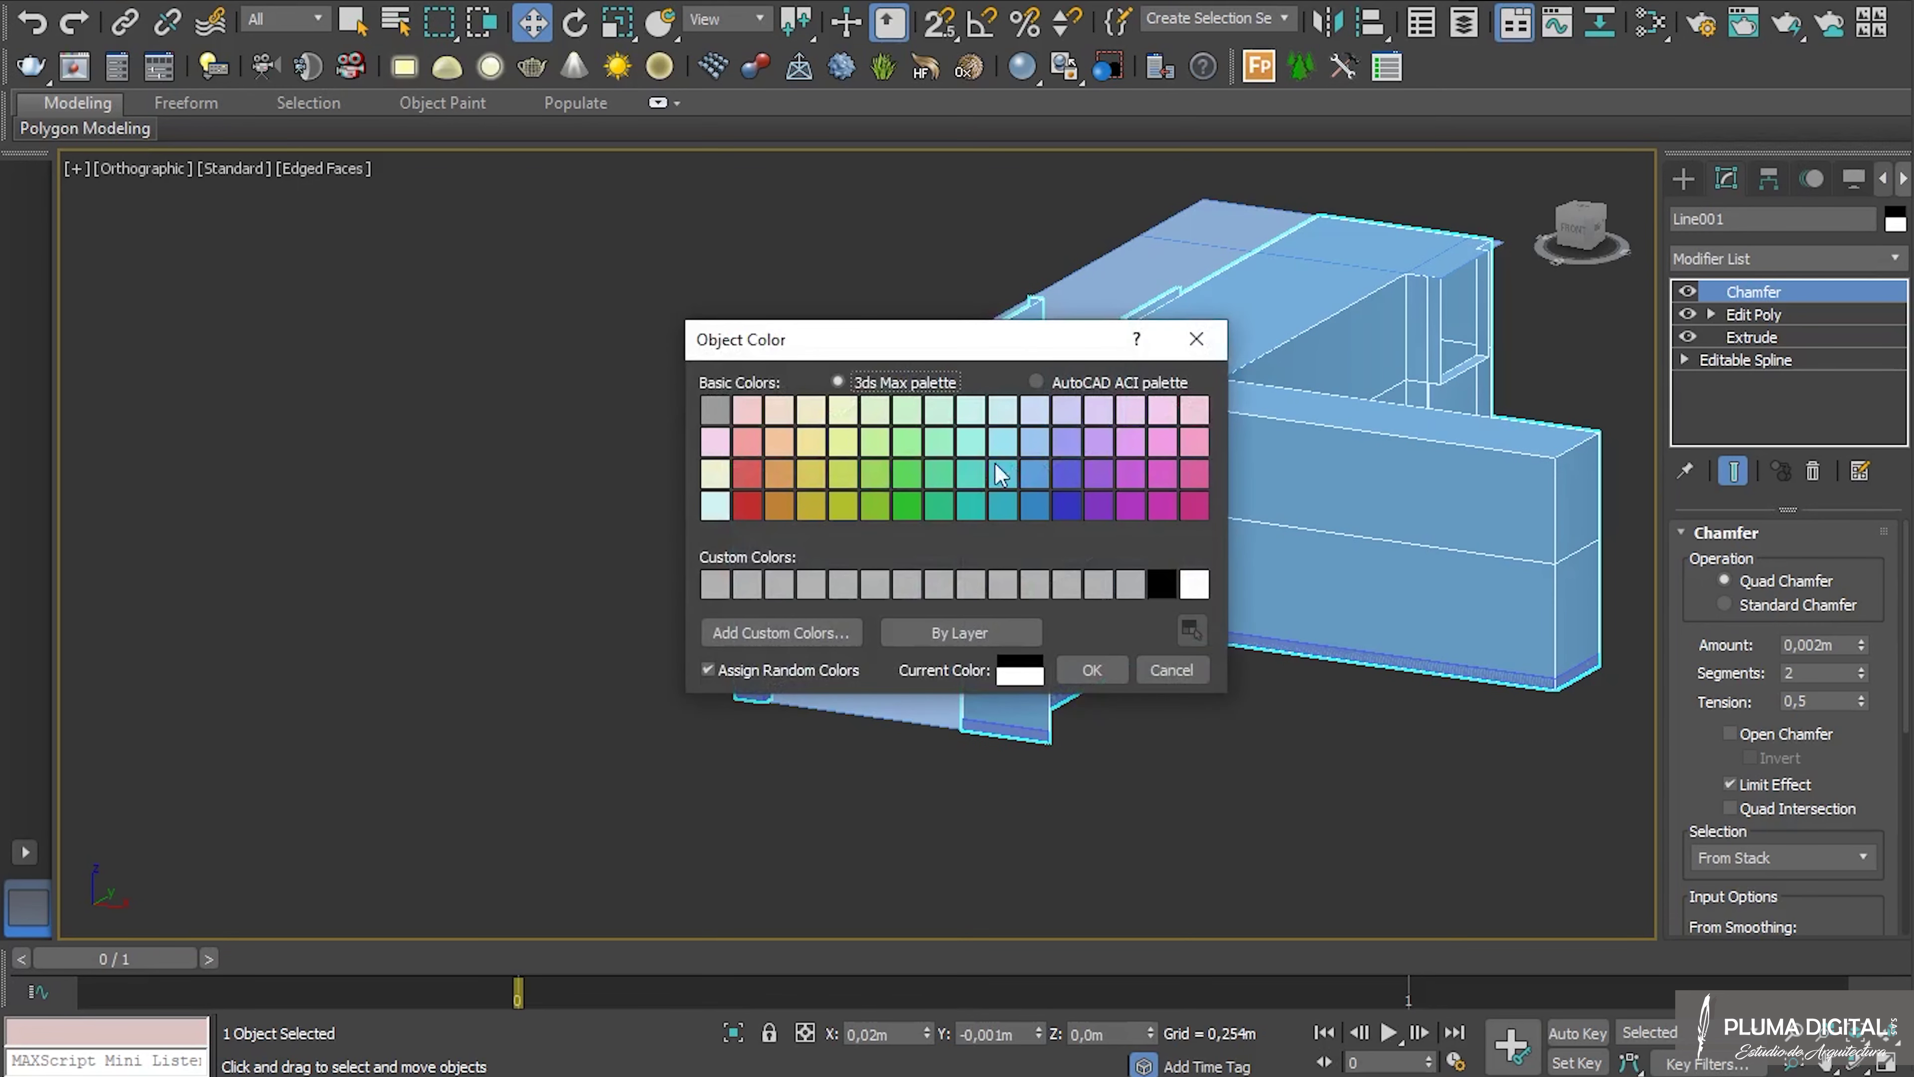
{"action": "left_click", "coordinate": [921, 449]}
{"action": "left_click", "coordinate": [1092, 669]}
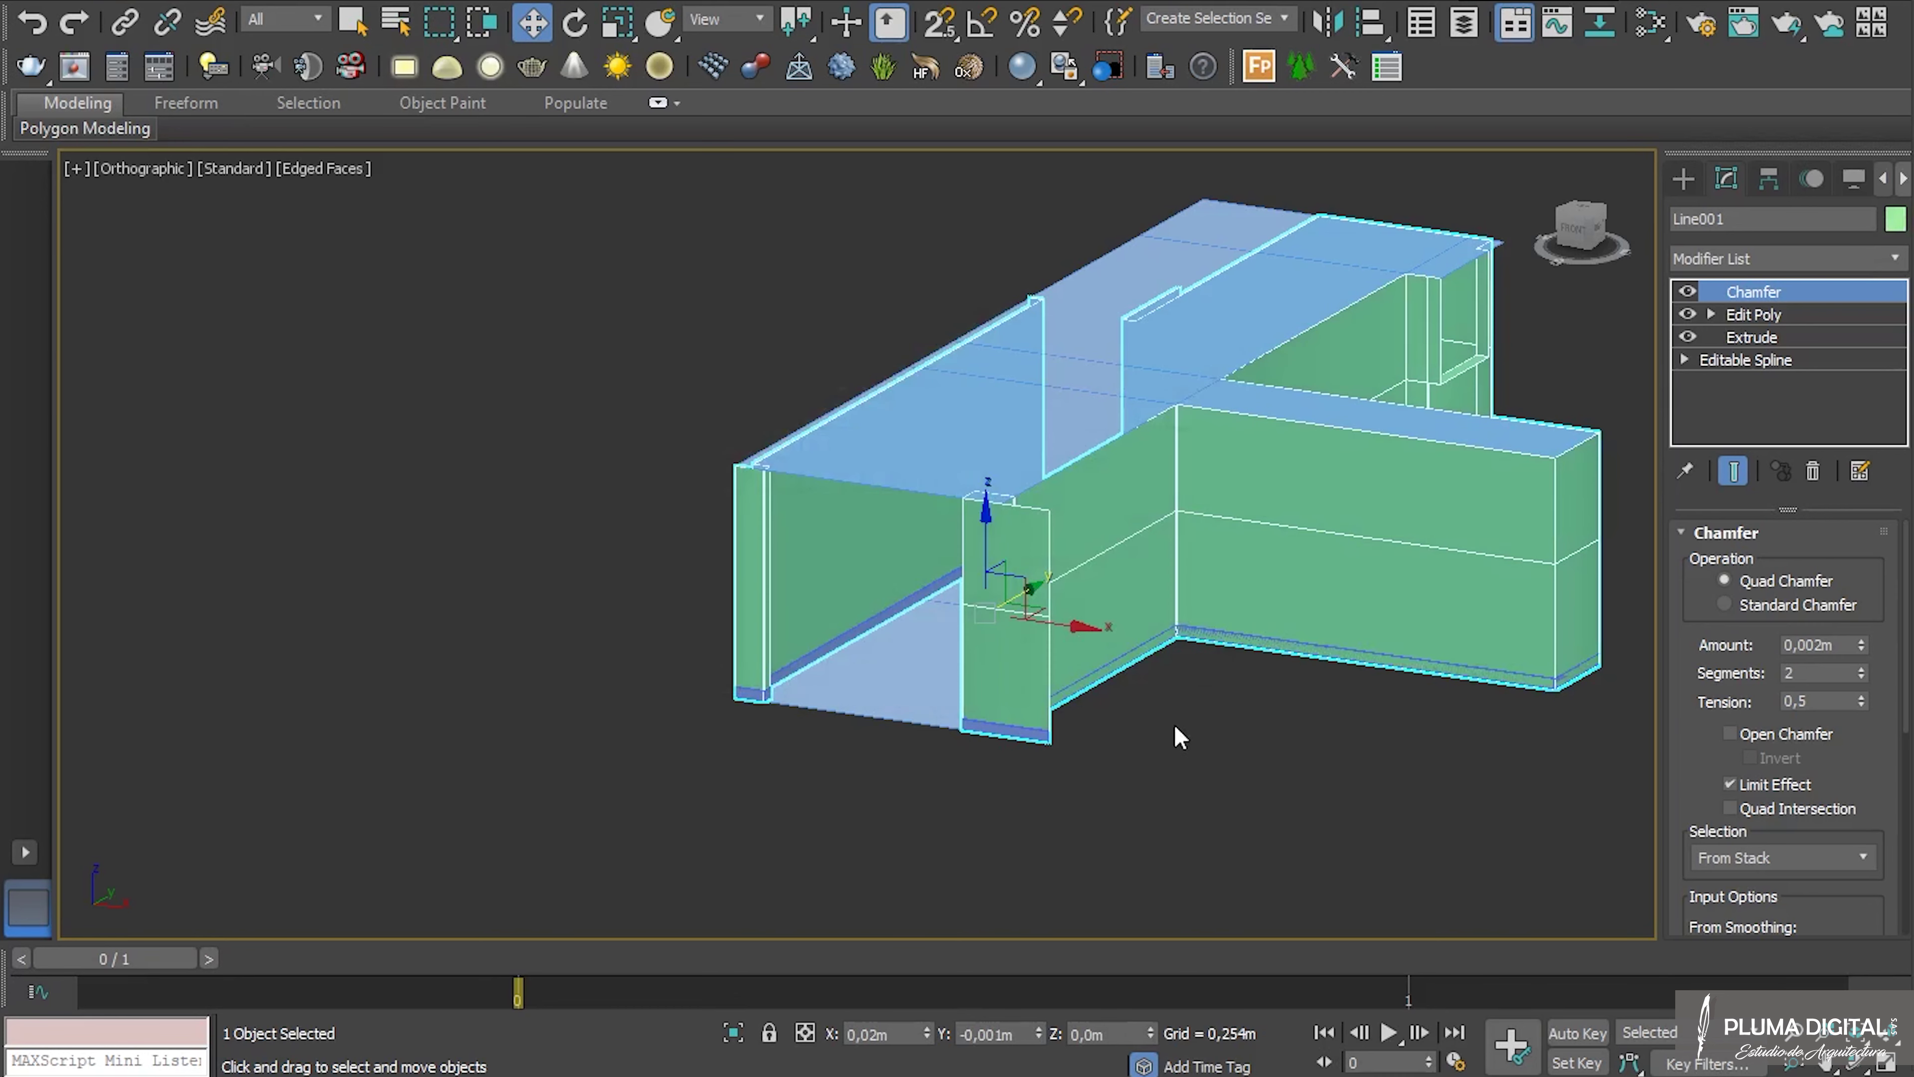
Select the floor plane, change its object color to magenta-pink and deselect it.
{"action": "left_click", "coordinate": [1175, 746]}
{"action": "left_click", "coordinate": [875, 714]}
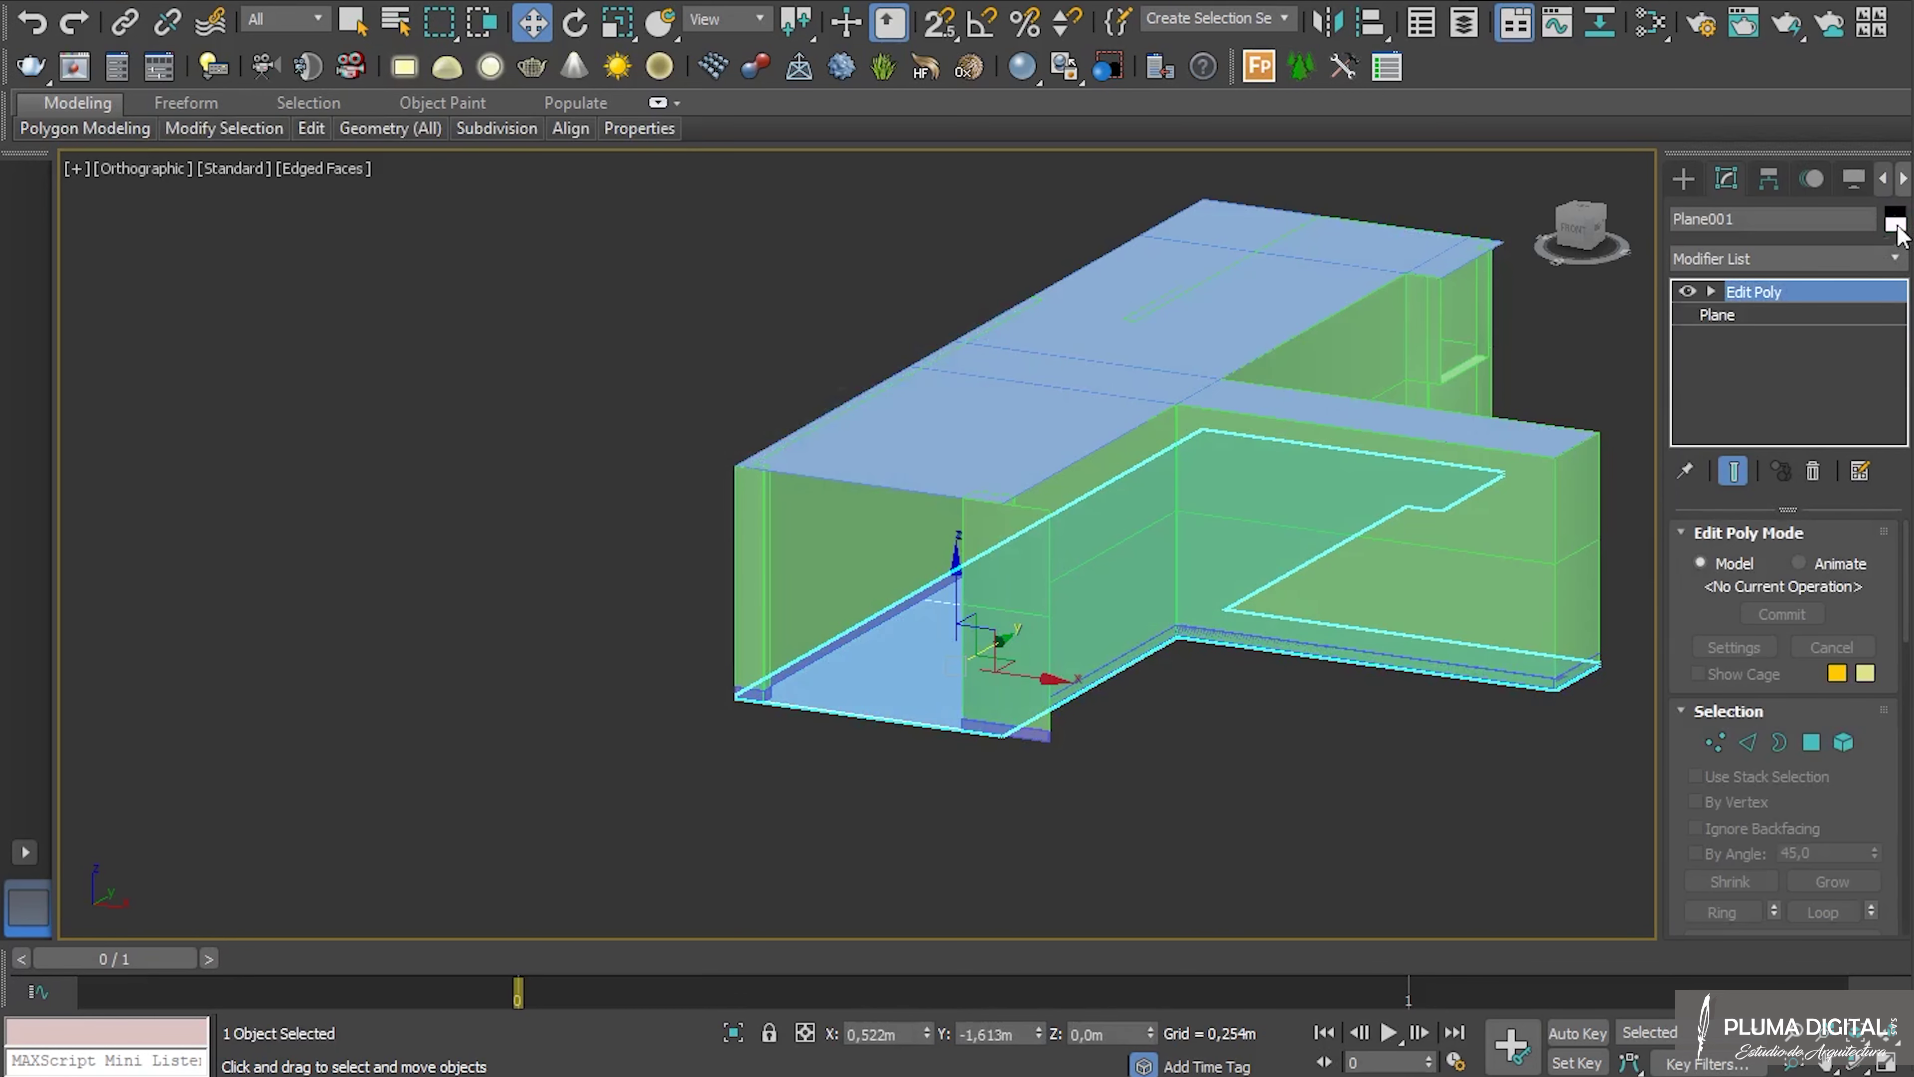
{"action": "left_click", "coordinate": [1894, 224]}
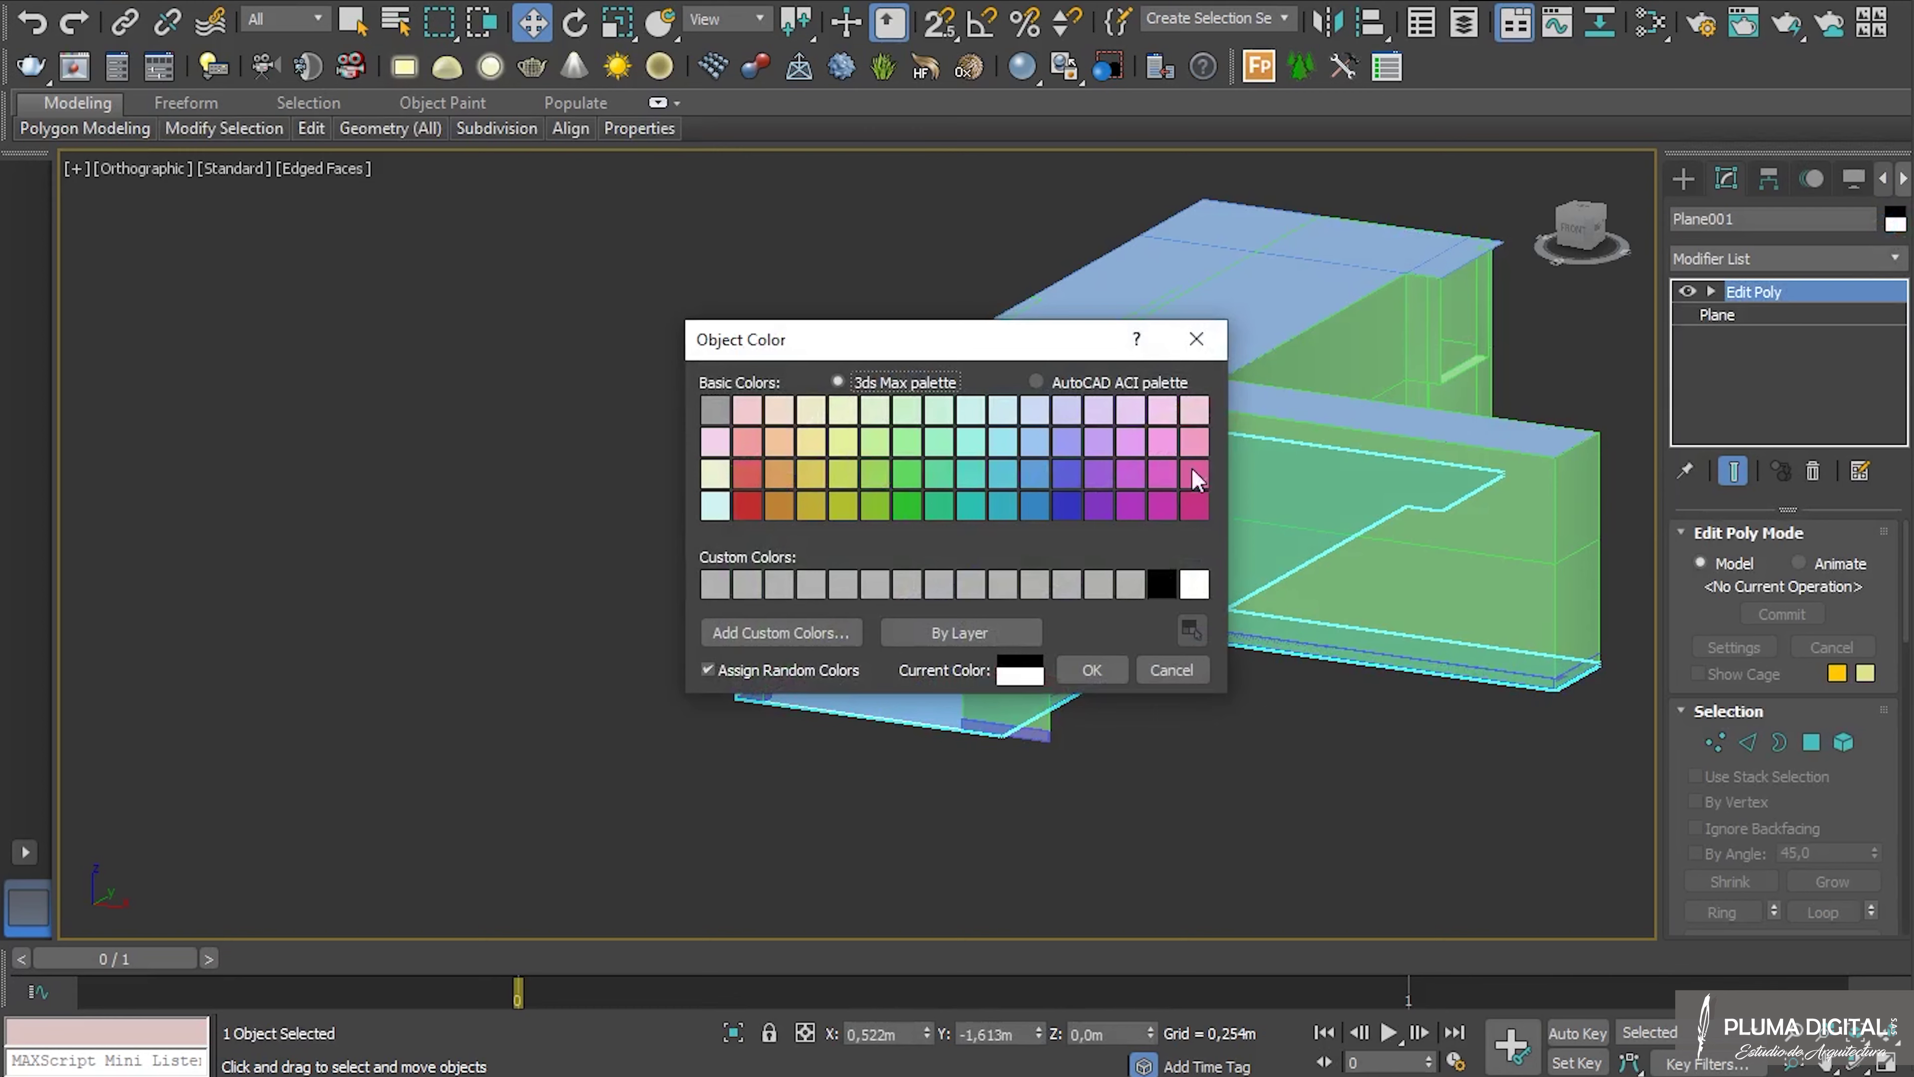
{"action": "left_click", "coordinate": [1195, 475]}
{"action": "left_click", "coordinate": [1092, 670]}
{"action": "left_click", "coordinate": [1135, 804]}
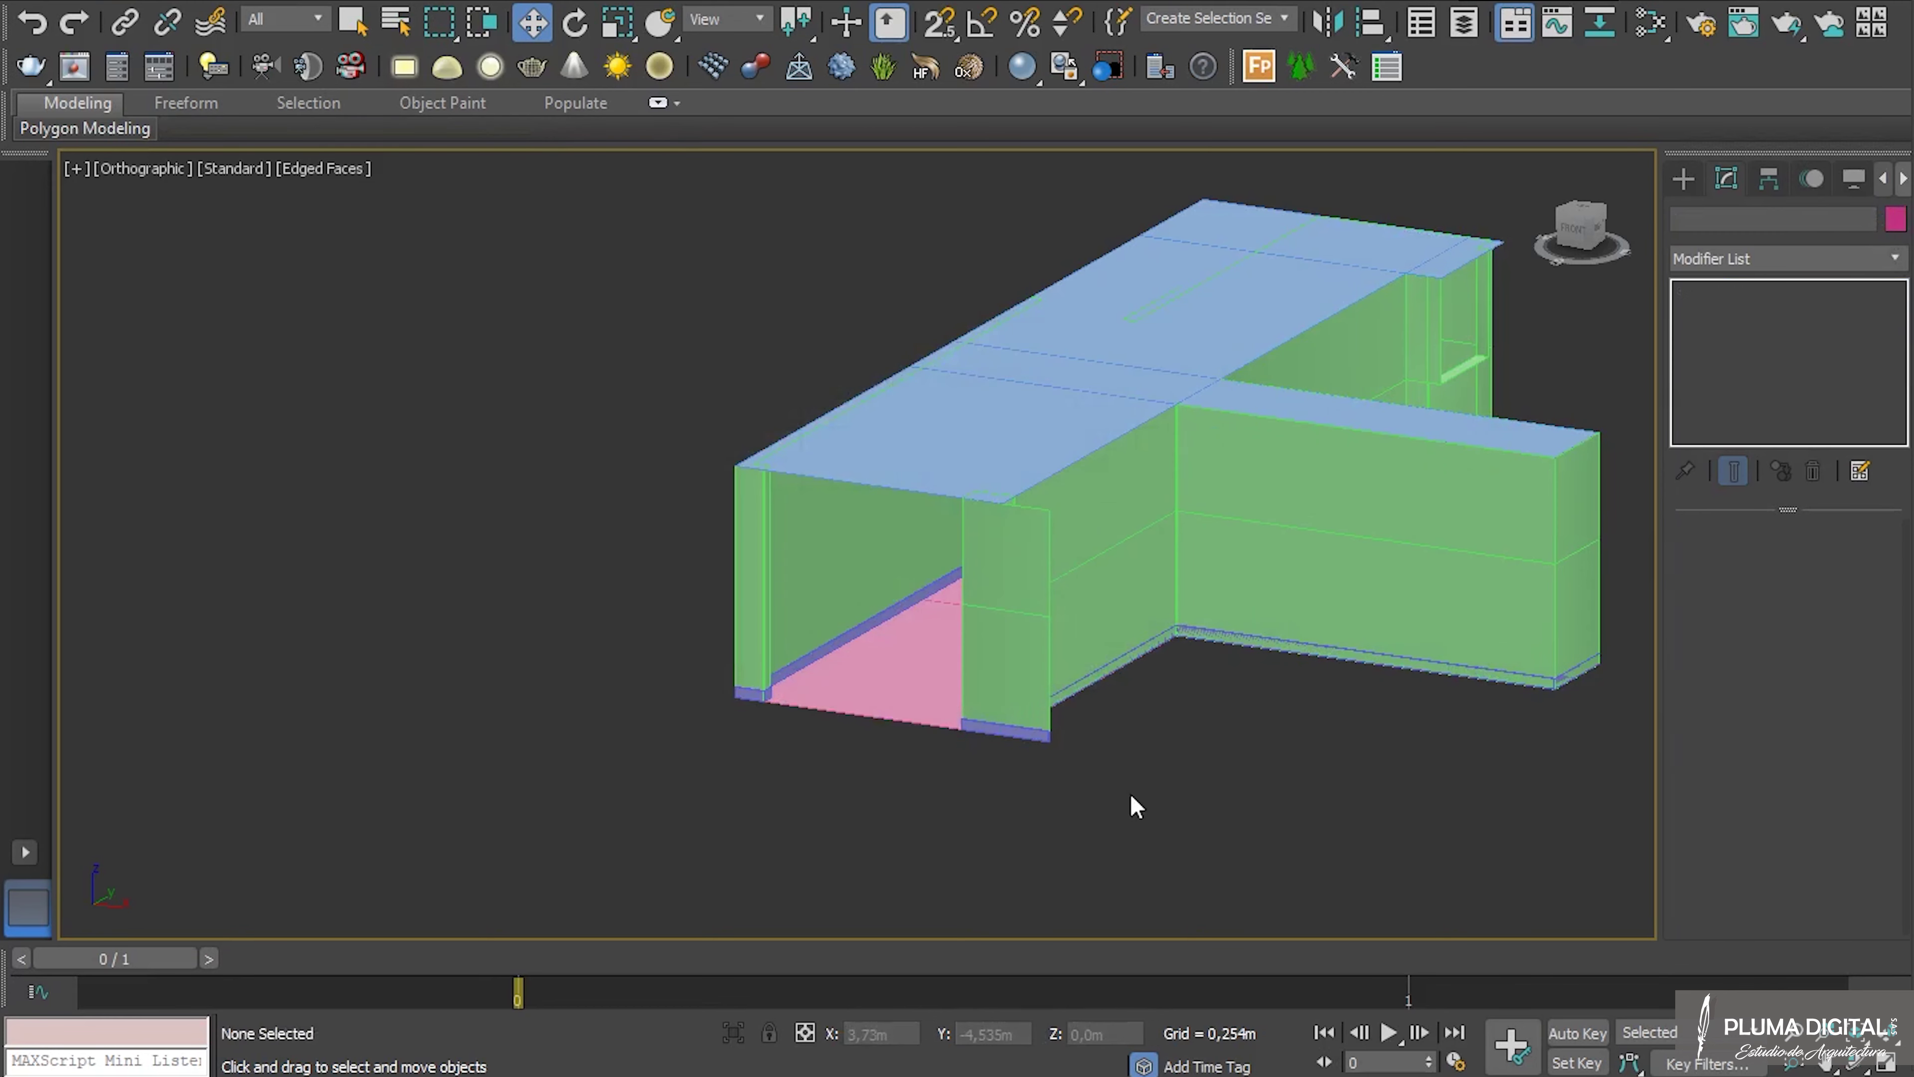
Switch to a wireframe top view and frame the ends of the walls with their baseboard.
{"action": "middle_click_drag", "start_coordinate": [859, 689], "coordinate": [919, 693], "text": "alt"}
{"action": "key", "text": "t"}
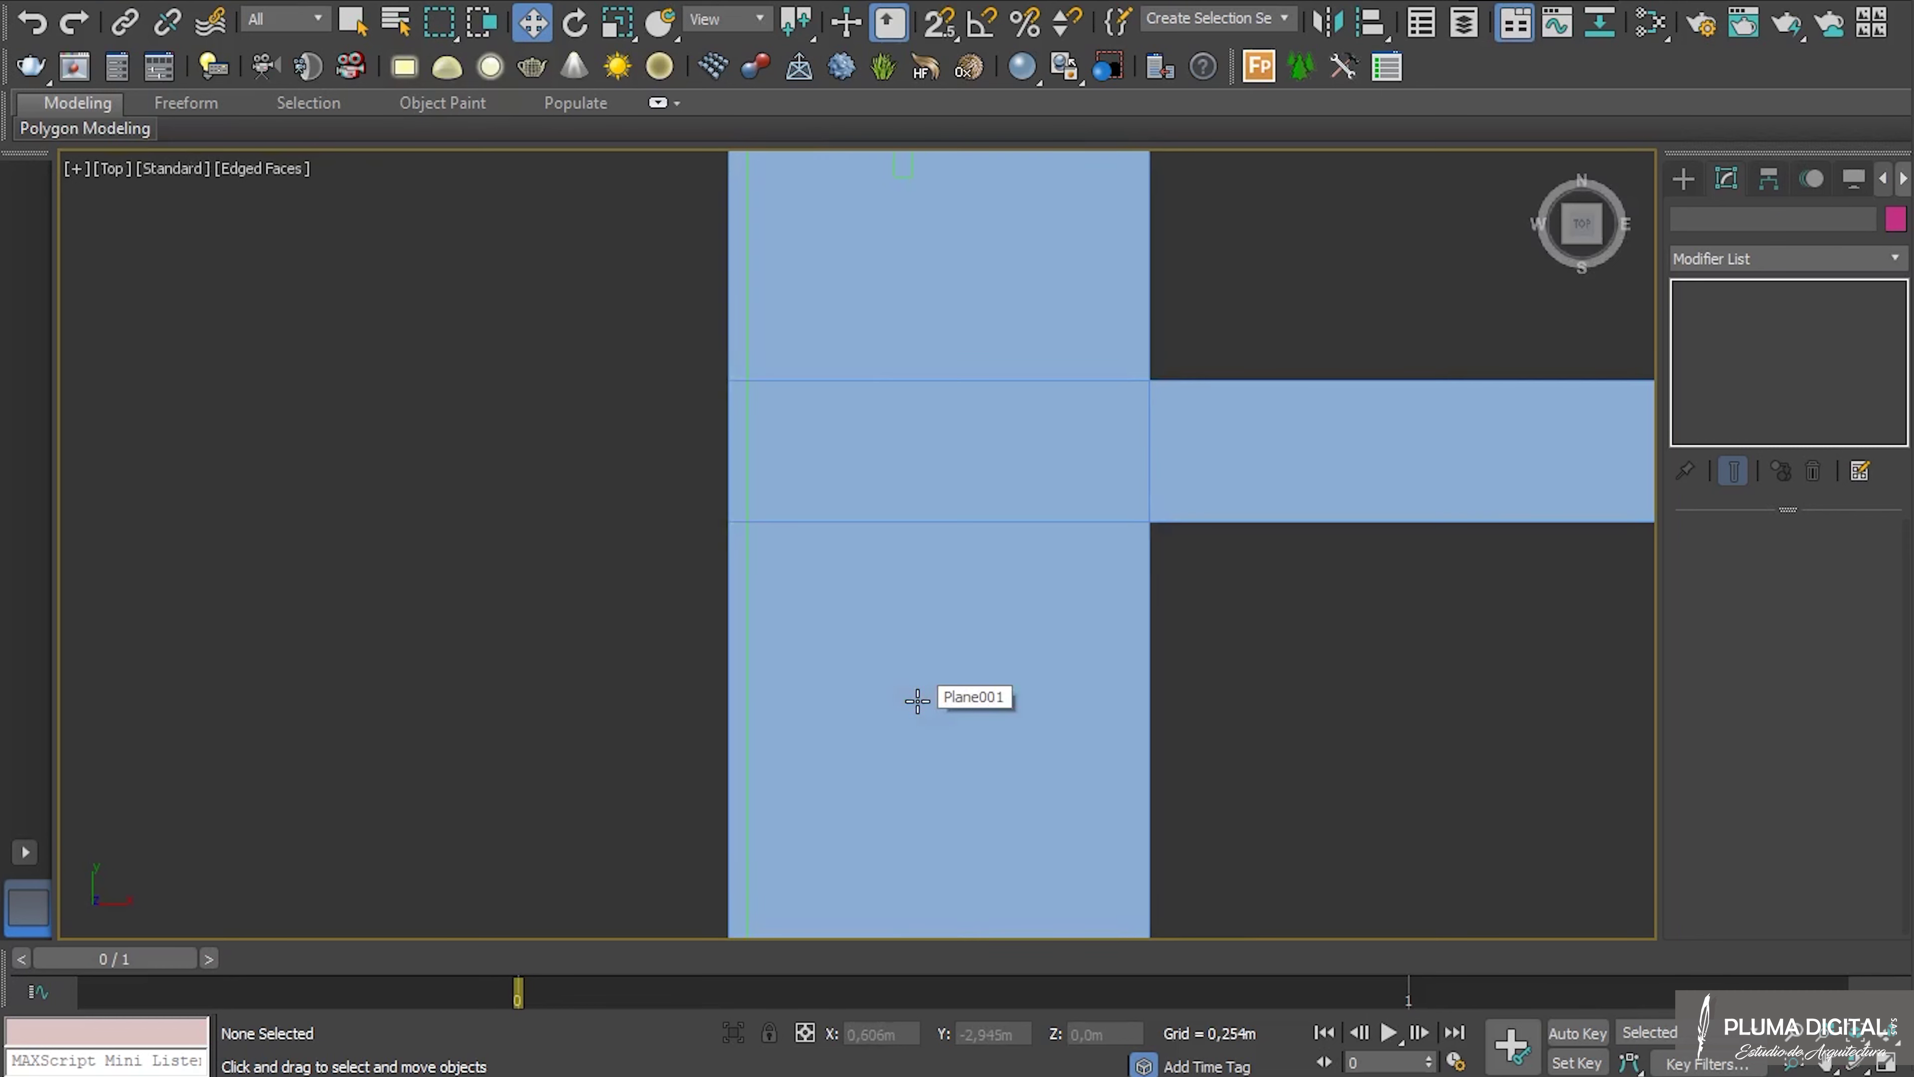
{"action": "key", "text": "F3"}
{"action": "middle_click_drag", "start_coordinate": [863, 394], "coordinate": [834, 589]}
{"action": "scroll", "coordinate": [828, 581], "scroll_direction": "up", "scroll_amount": 4}
{"action": "scroll", "coordinate": [587, 491], "scroll_direction": "up", "scroll_amount": 4}
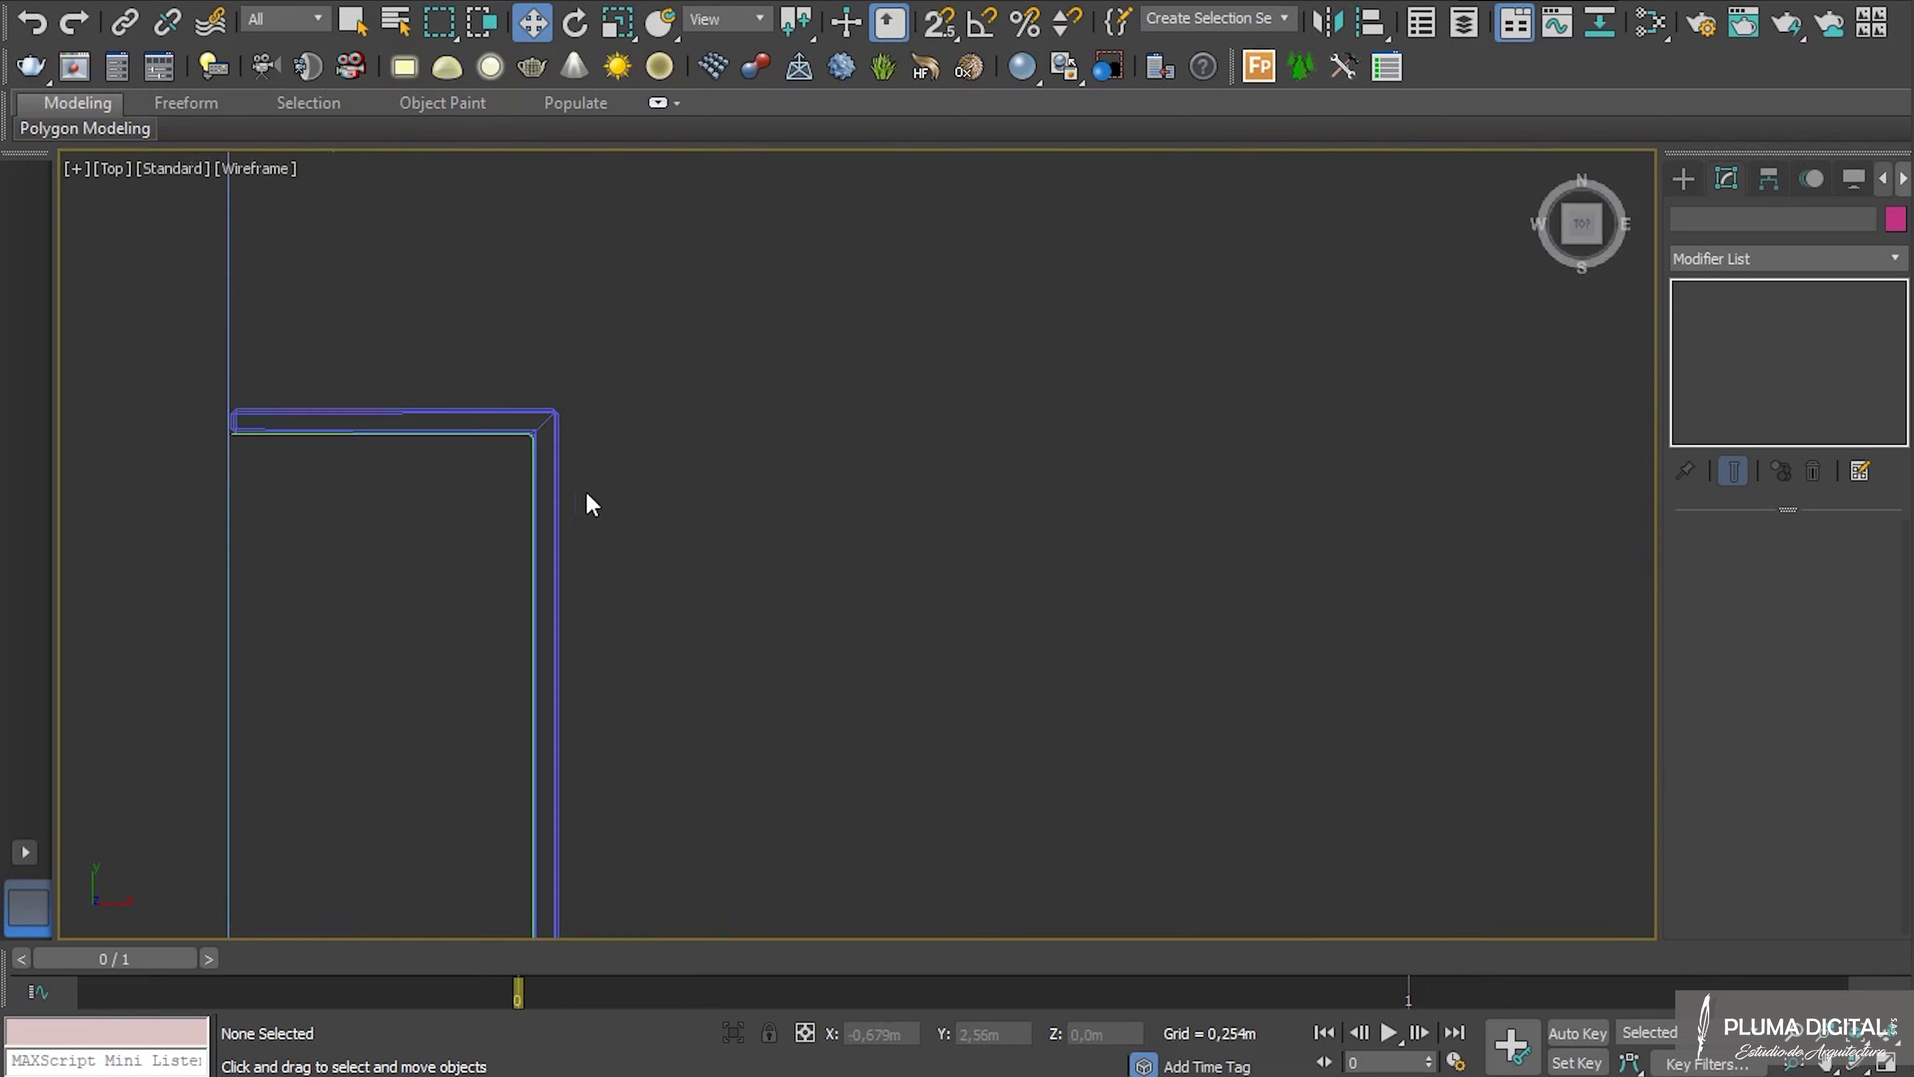
{"action": "scroll", "coordinate": [618, 537], "scroll_direction": "down", "scroll_amount": 3}
{"action": "scroll", "coordinate": [811, 535], "scroll_direction": "down", "scroll_amount": 4}
{"action": "middle_click_drag", "start_coordinate": [765, 529], "coordinate": [701, 517]}
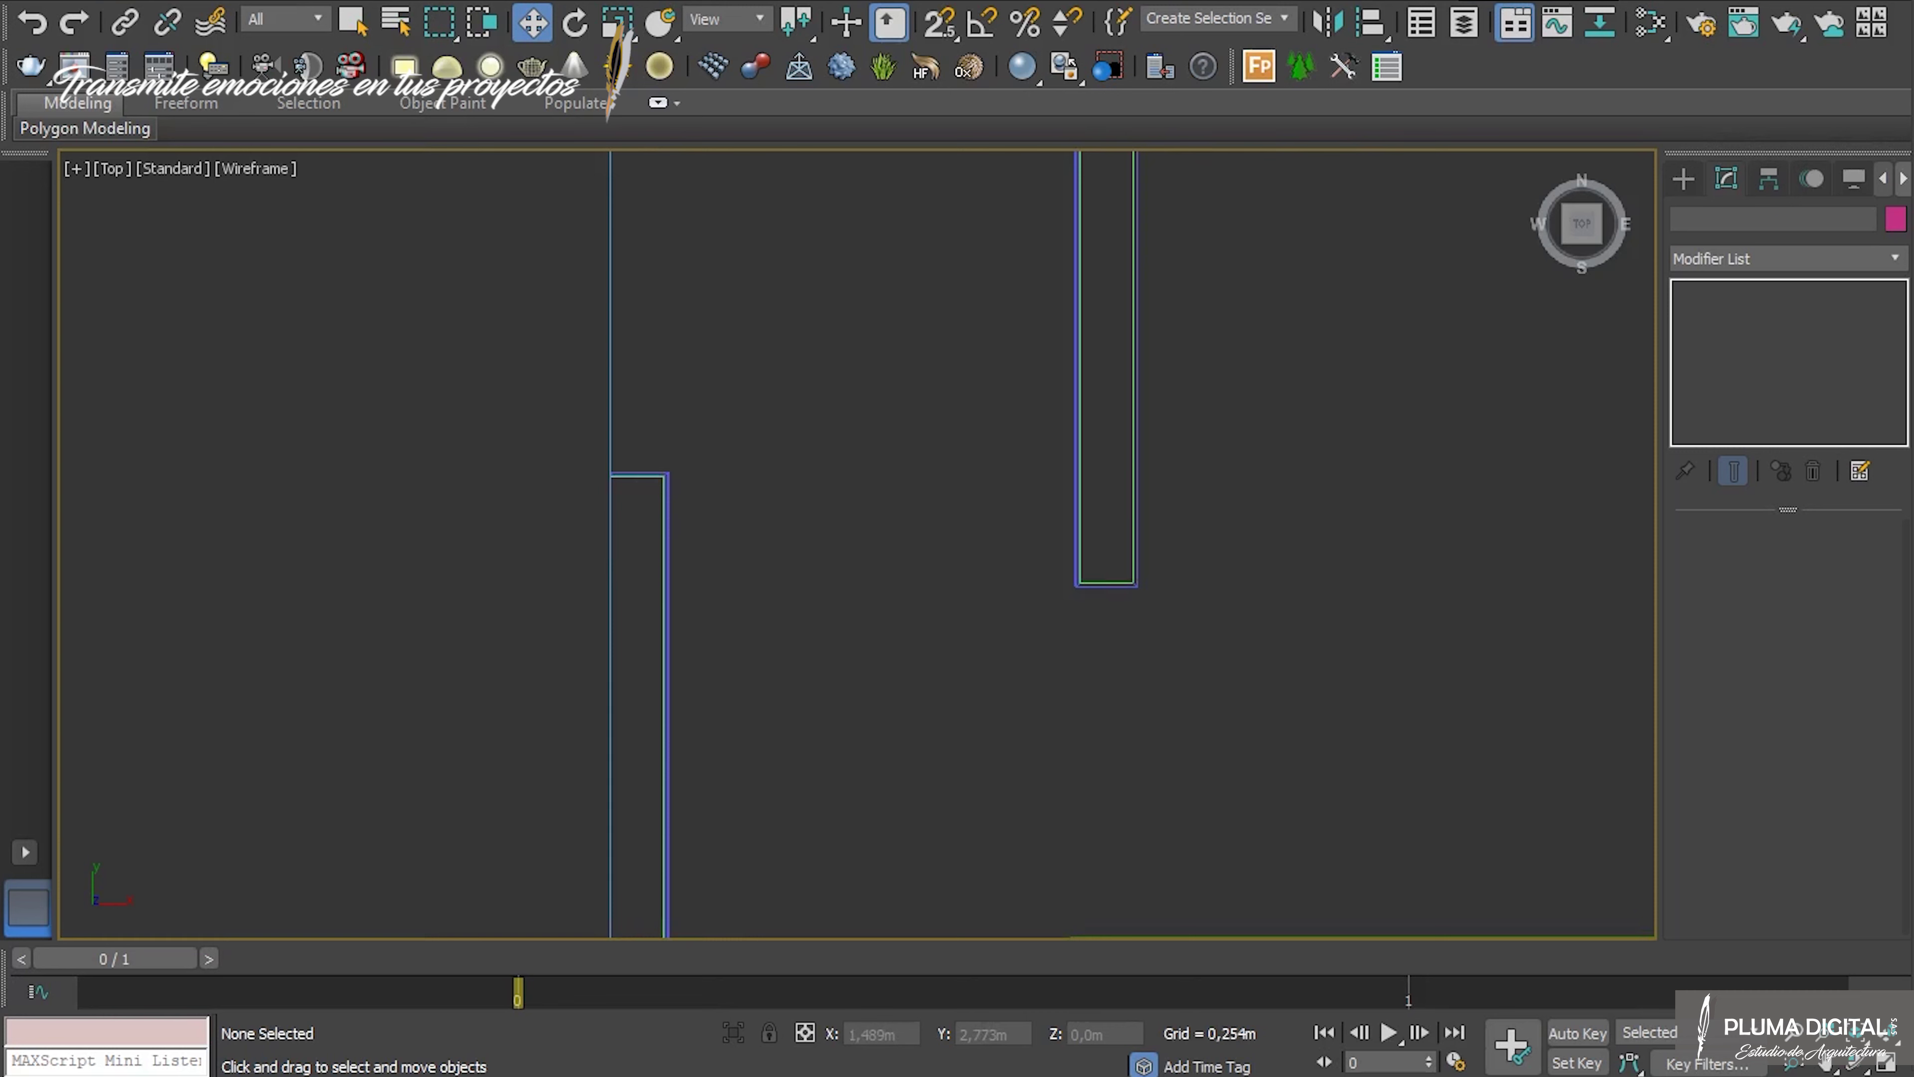
Draw a rectangle spline about 0.067 m long and 0.017 m wide beside the wall-end corner.
{"action": "left_click", "coordinate": [1684, 178]}
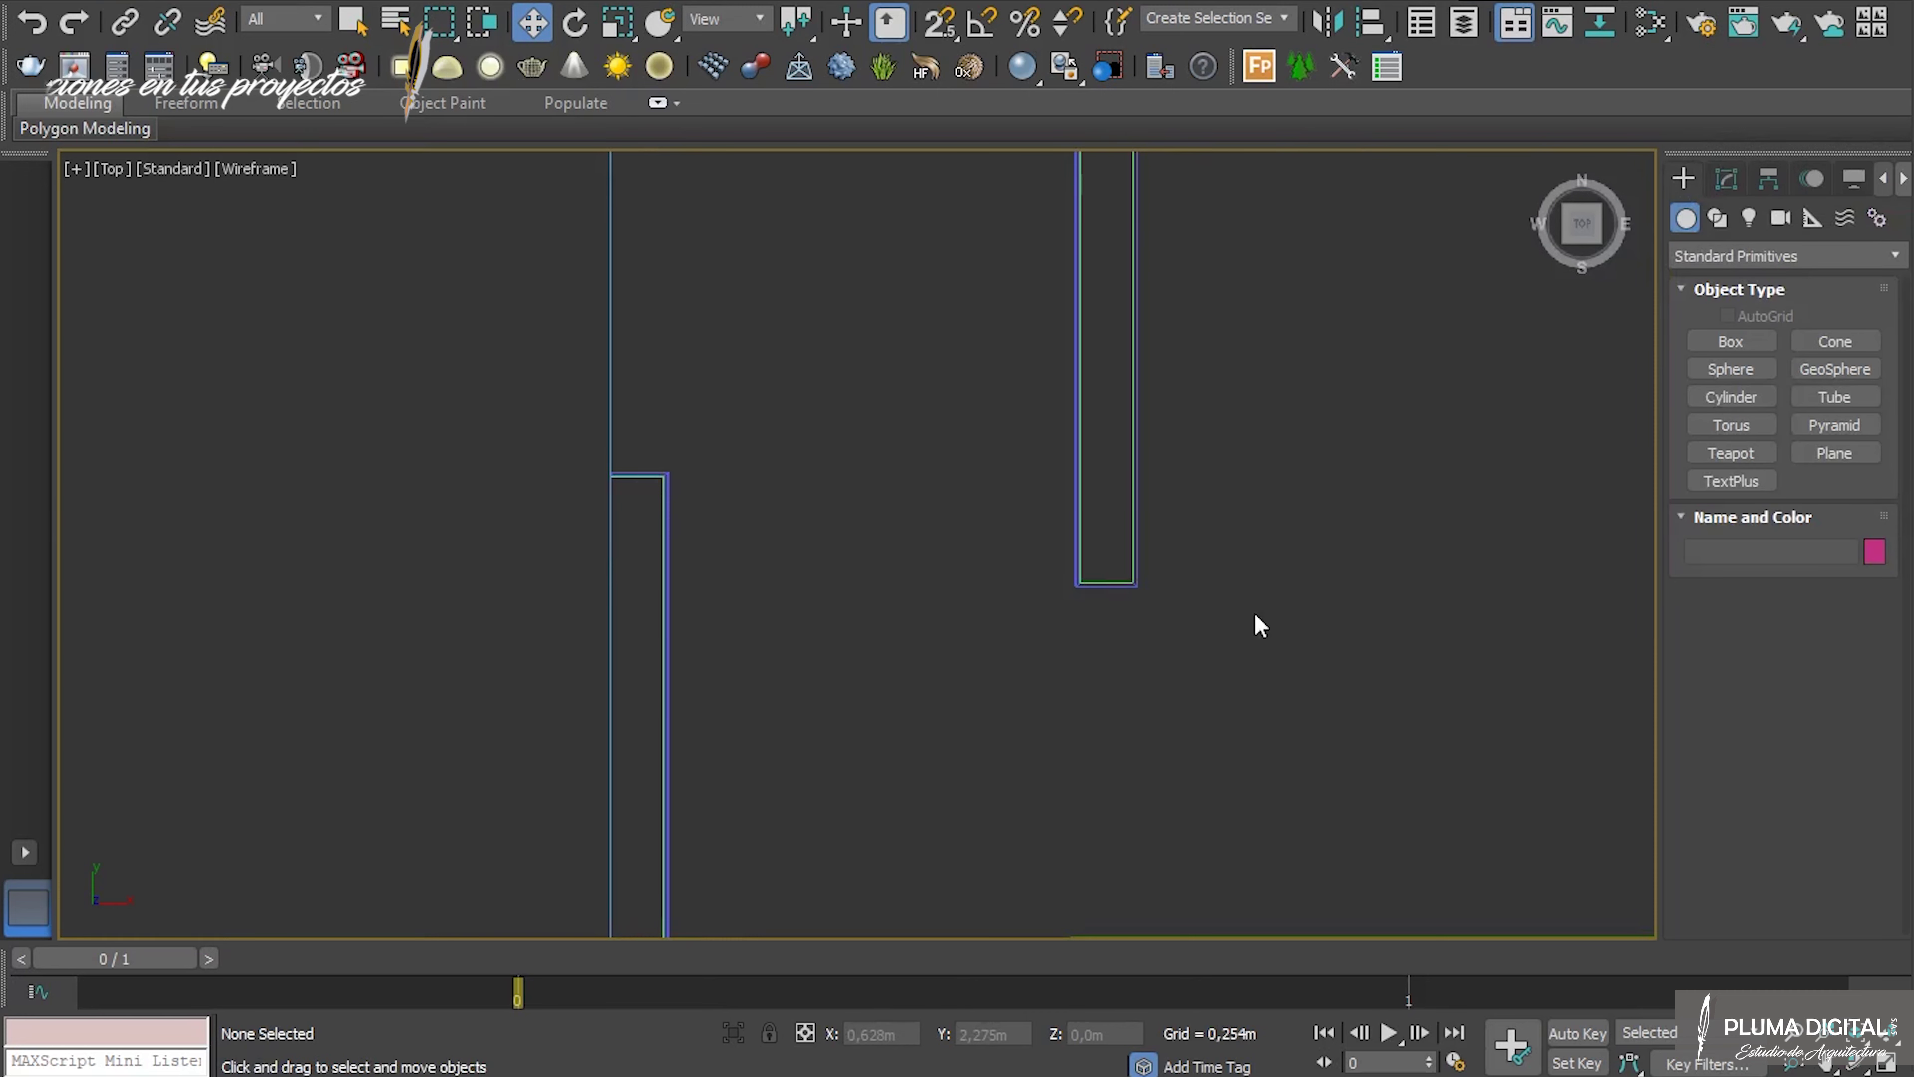
{"action": "left_click", "coordinate": [1715, 220]}
{"action": "left_click", "coordinate": [1705, 369]}
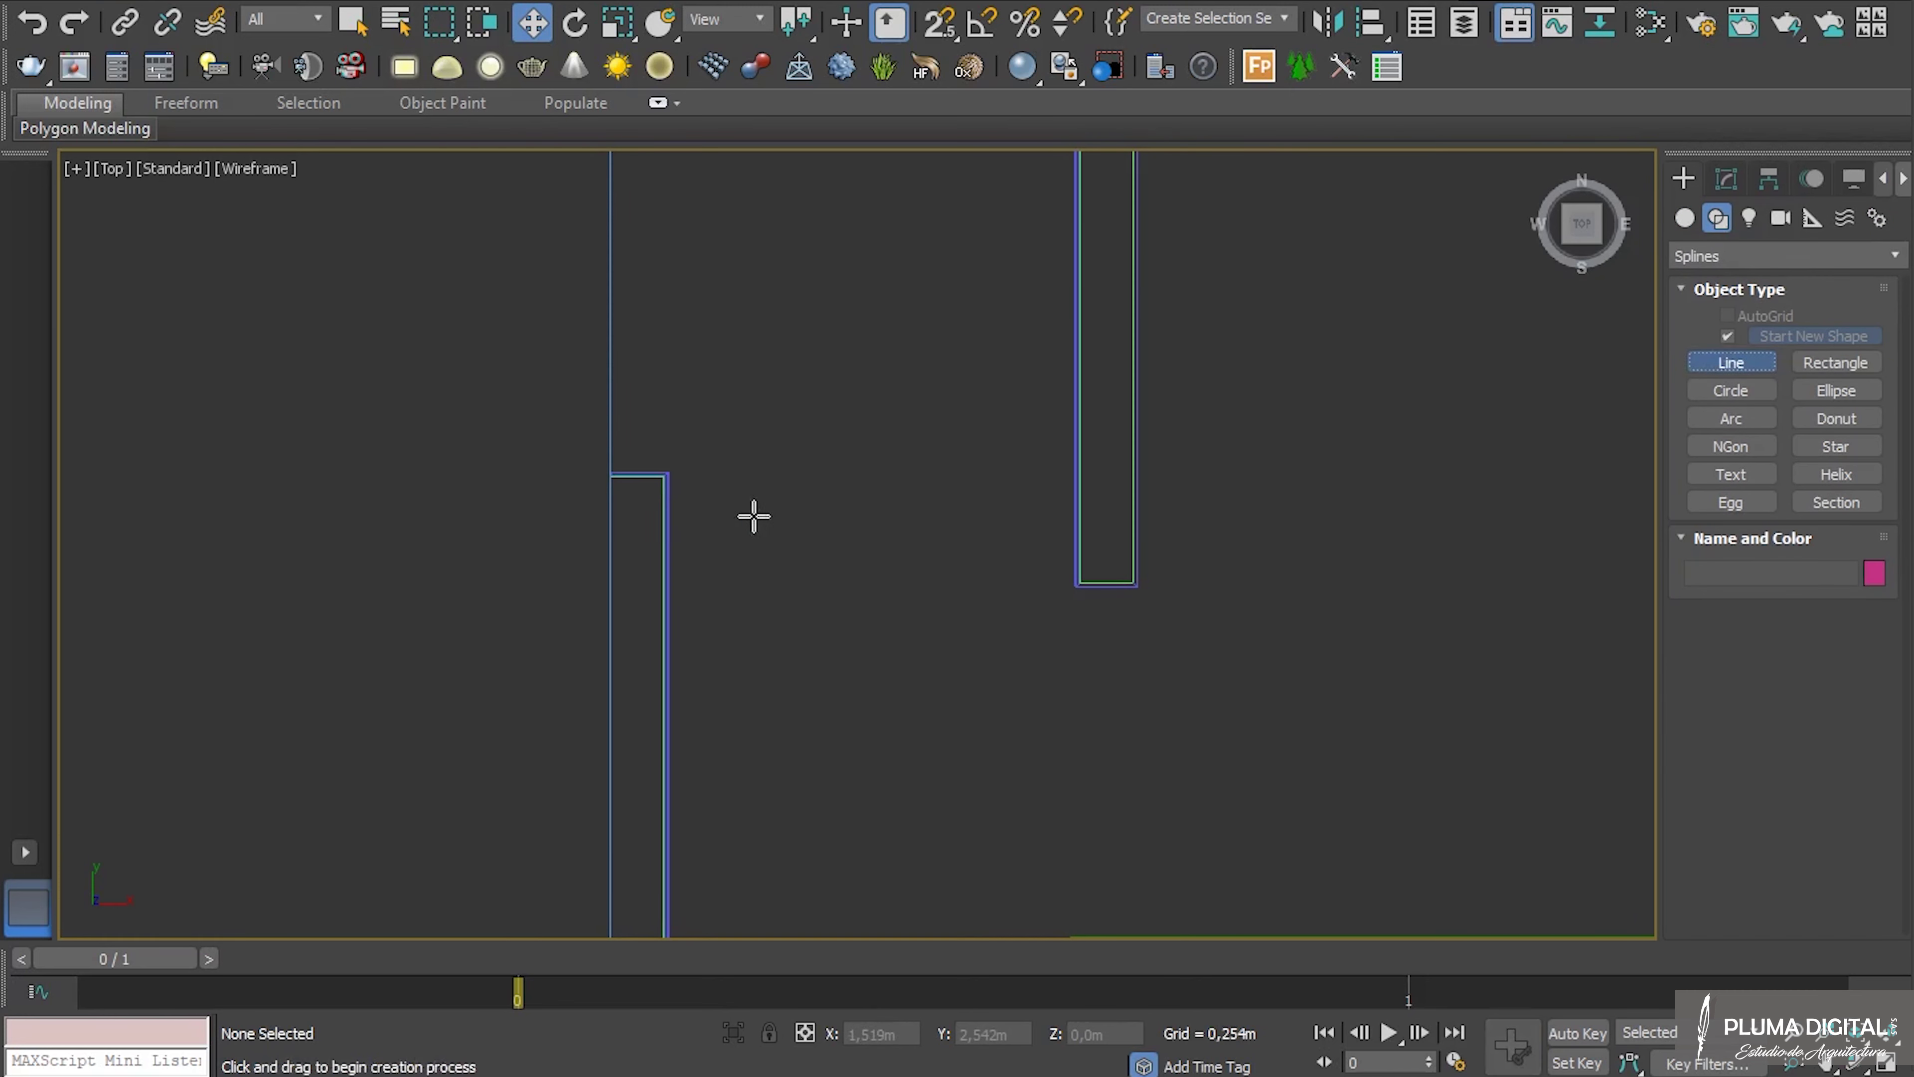
{"action": "scroll", "coordinate": [698, 478], "scroll_direction": "up", "scroll_amount": 10}
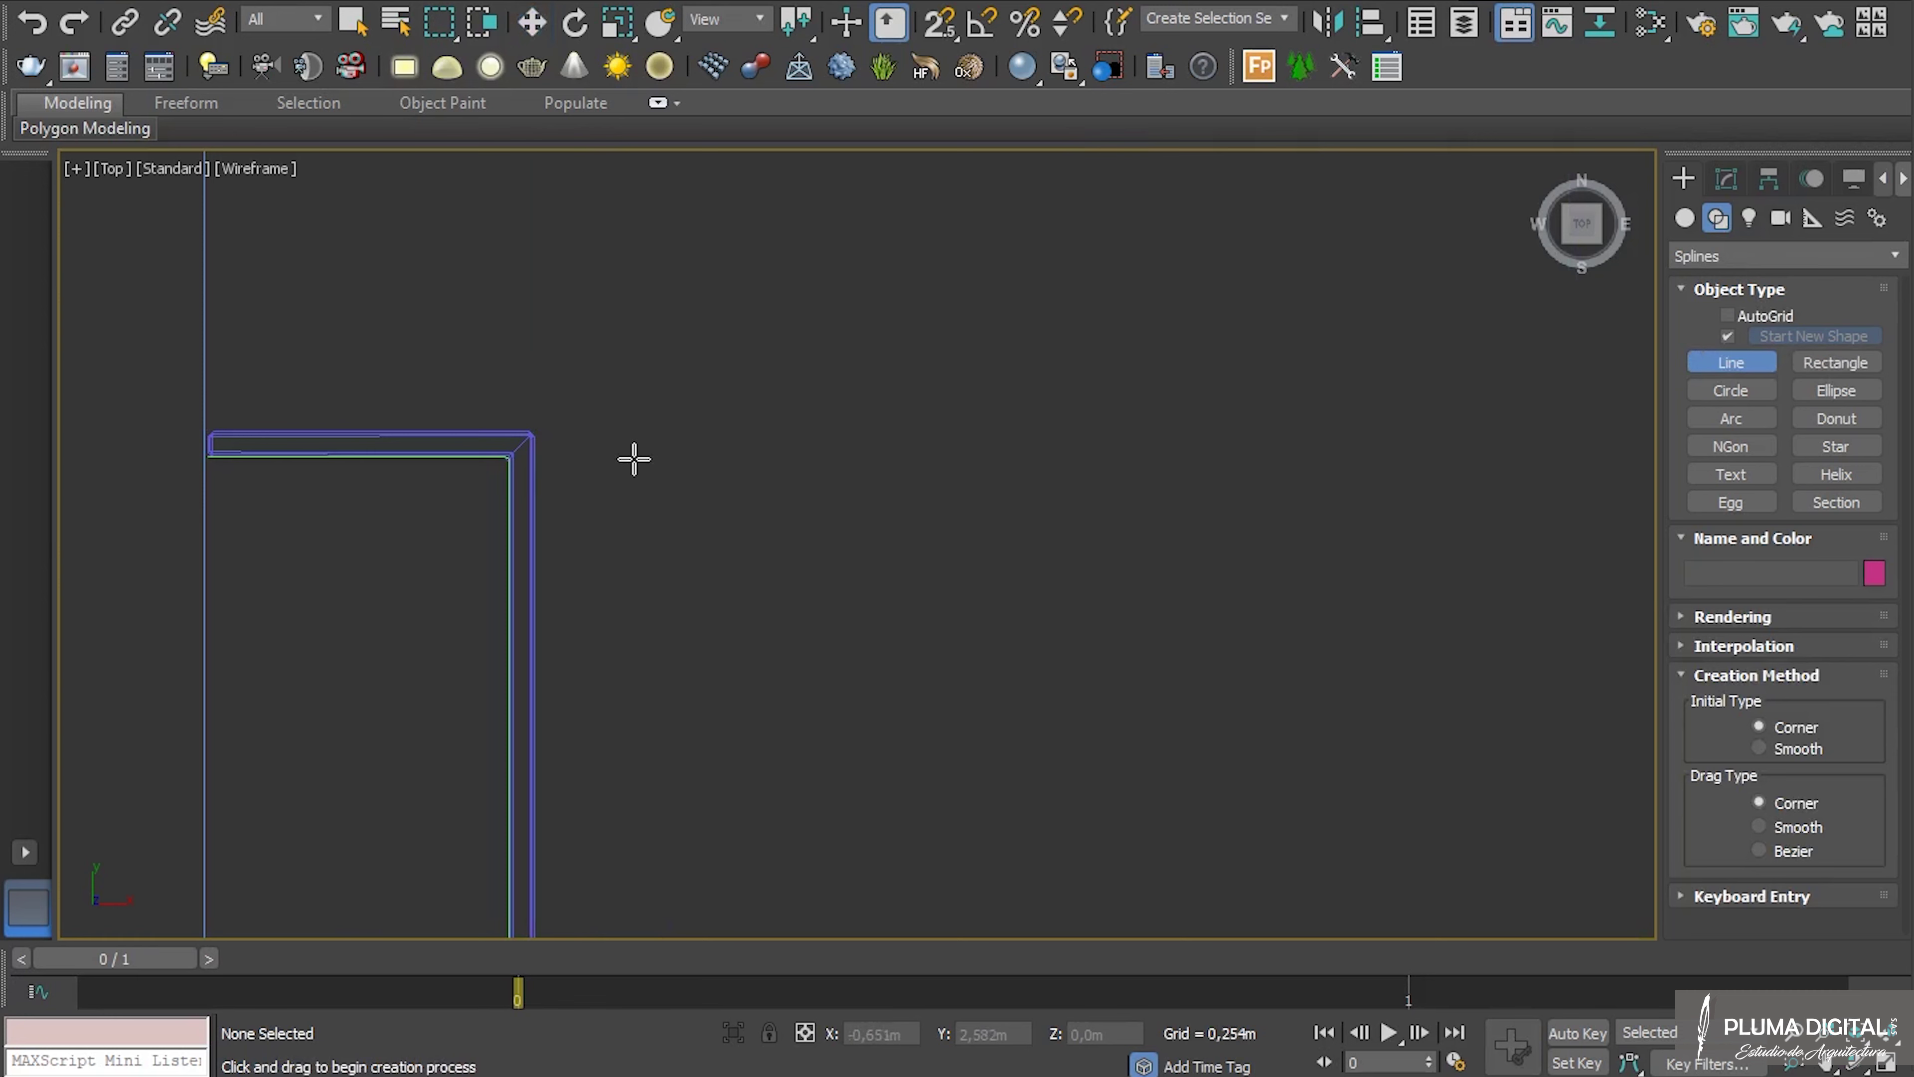
{"action": "left_click", "coordinate": [1825, 364]}
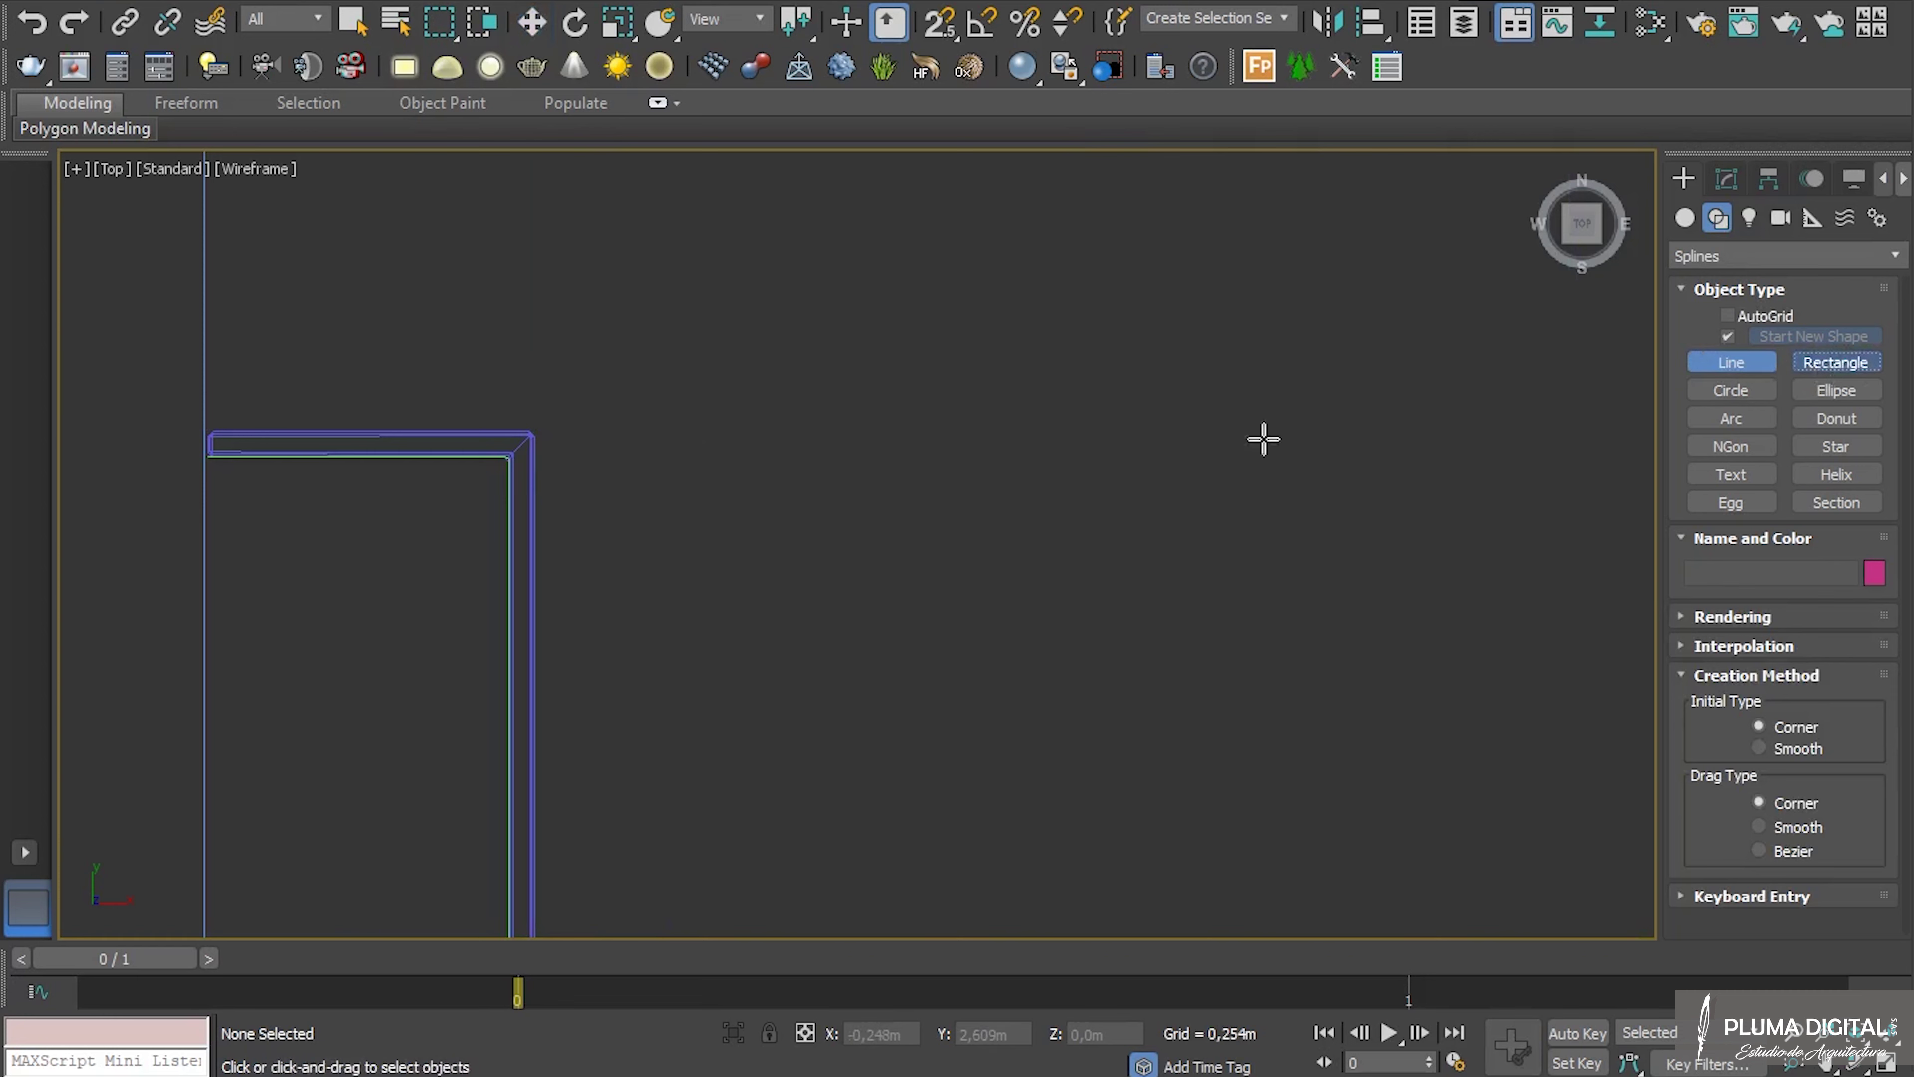
{"action": "left_click_drag", "start_coordinate": [615, 448], "coordinate": [660, 617]}
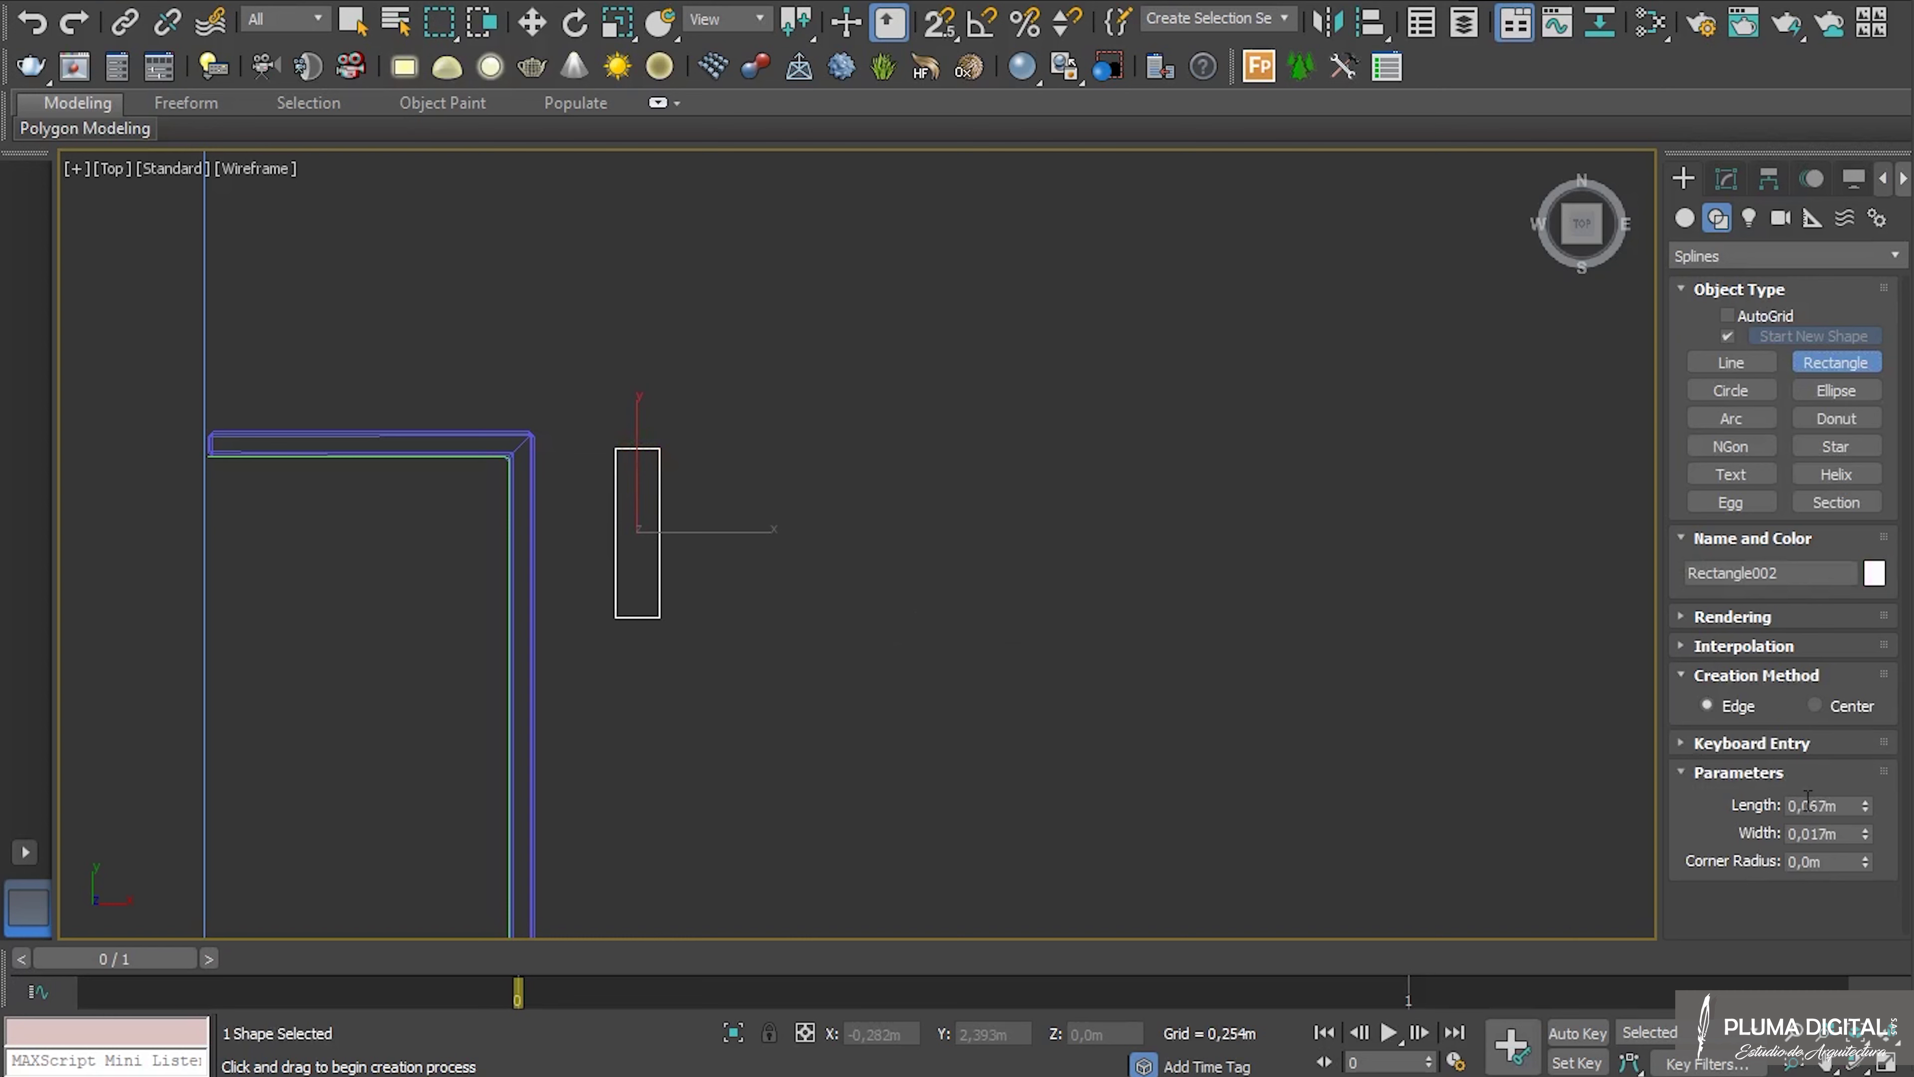
Set the rectangle's length to 0.07 m and its width to 0.025 m.
{"action": "left_click", "coordinate": [1726, 175]}
{"action": "left_click_drag", "start_coordinate": [1843, 624], "coordinate": [1738, 616]}
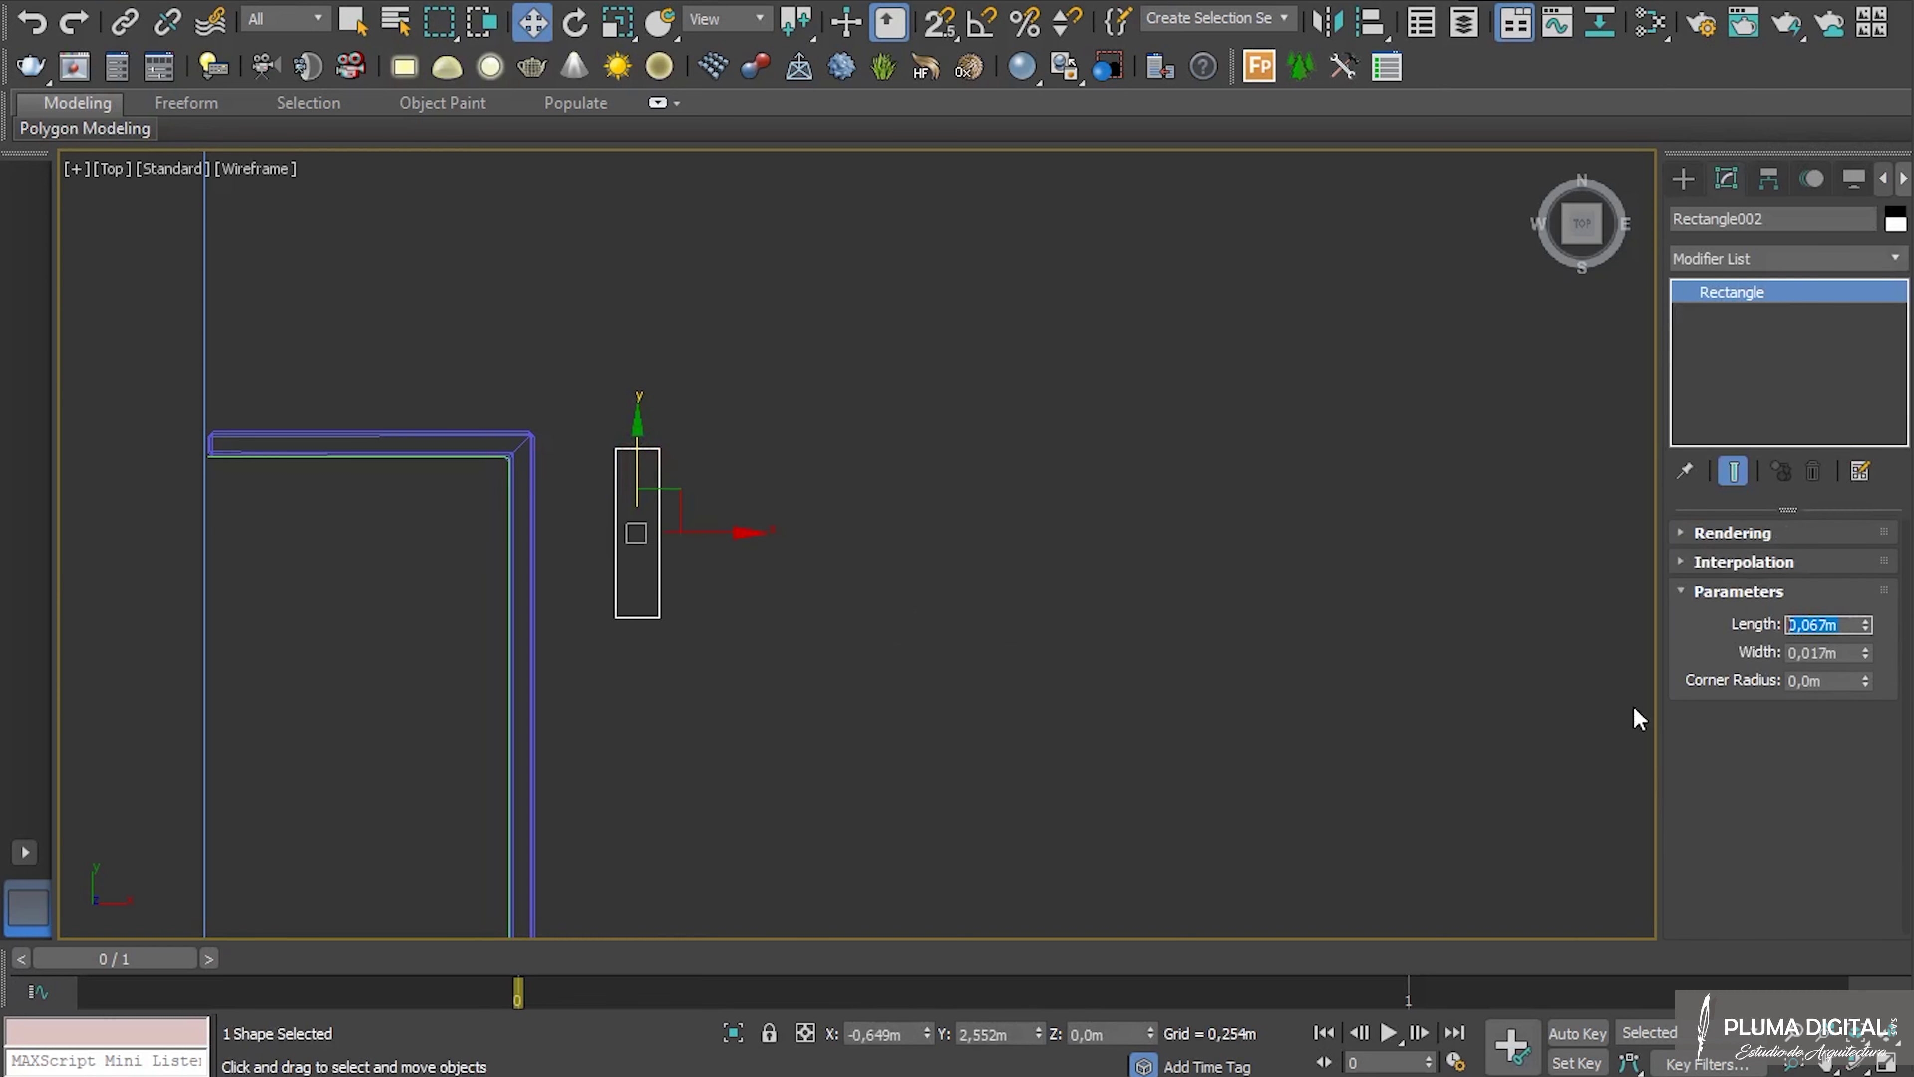
{"action": "type", "text": ",0"}
{"action": "left_click_drag", "start_coordinate": [1845, 653], "coordinate": [1707, 663]}
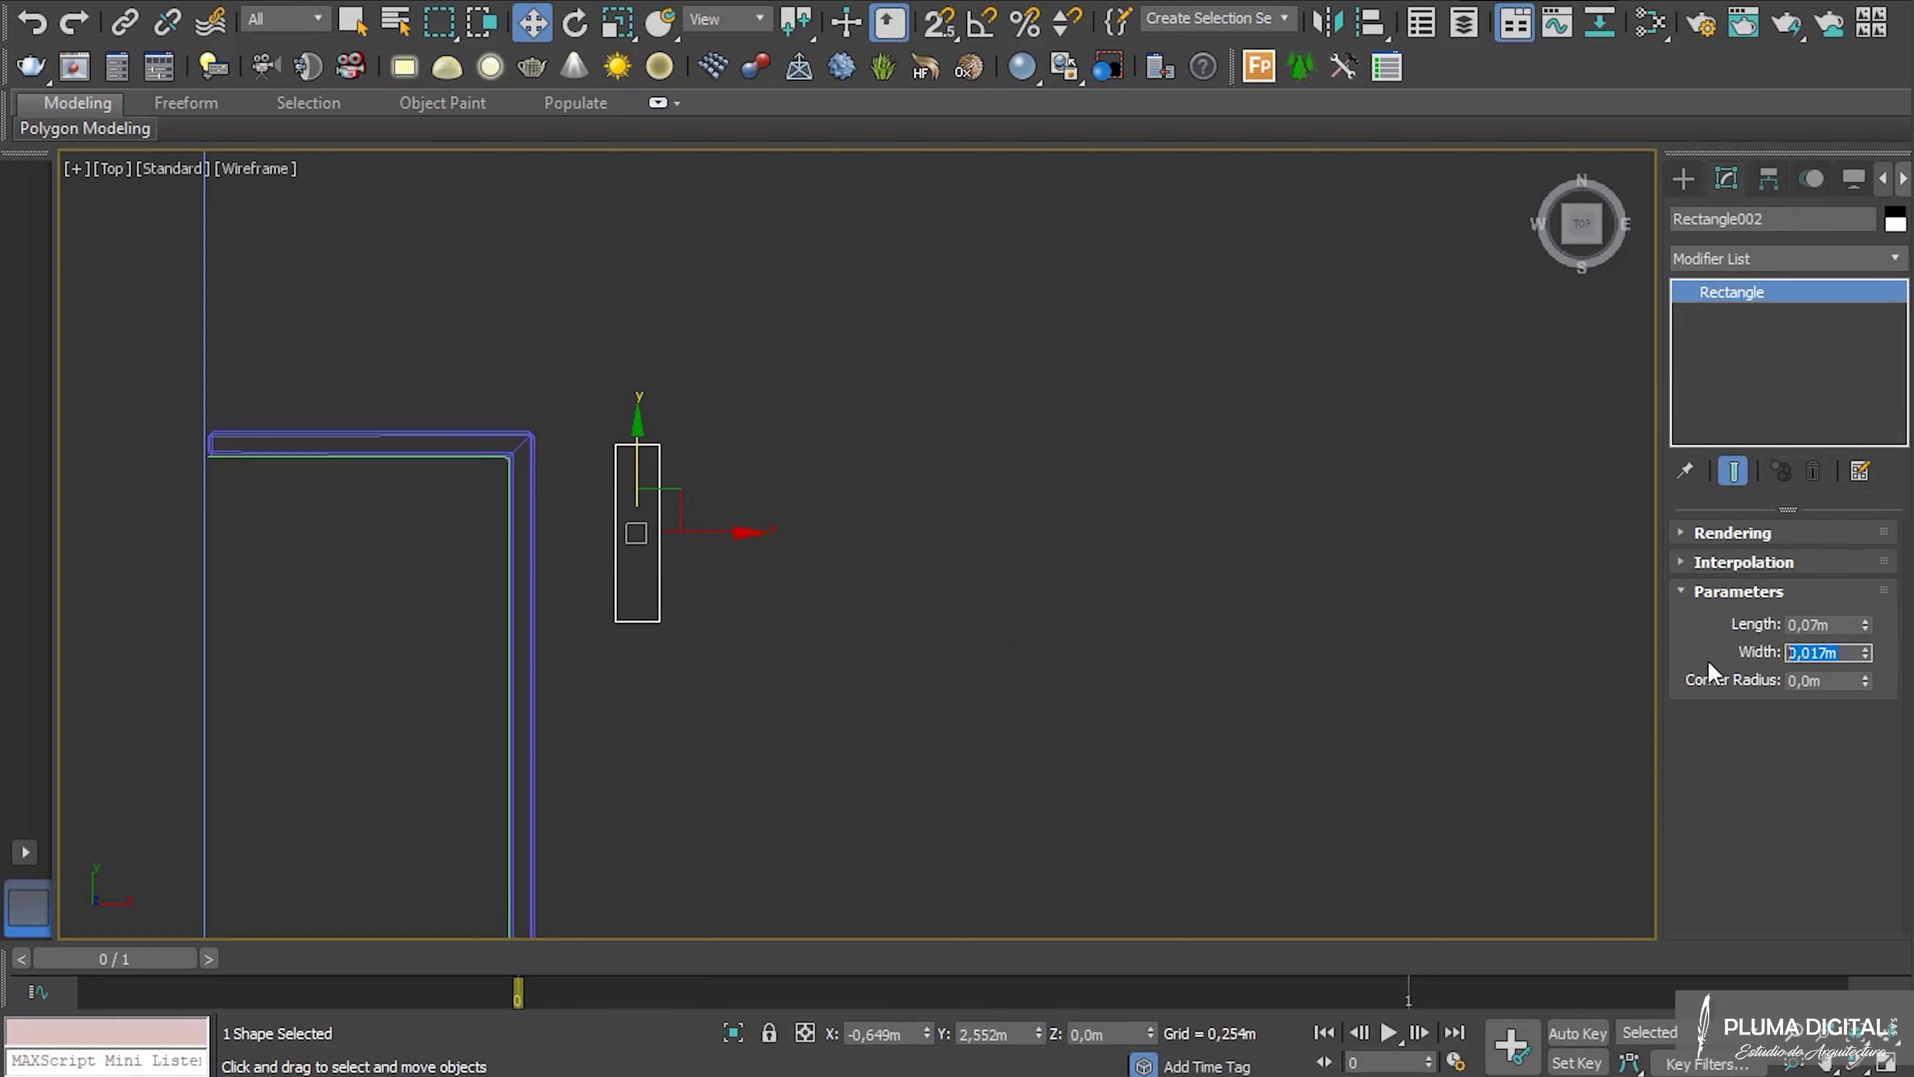
{"action": "type", "text": ",025"}
{"action": "key", "text": "Return"}
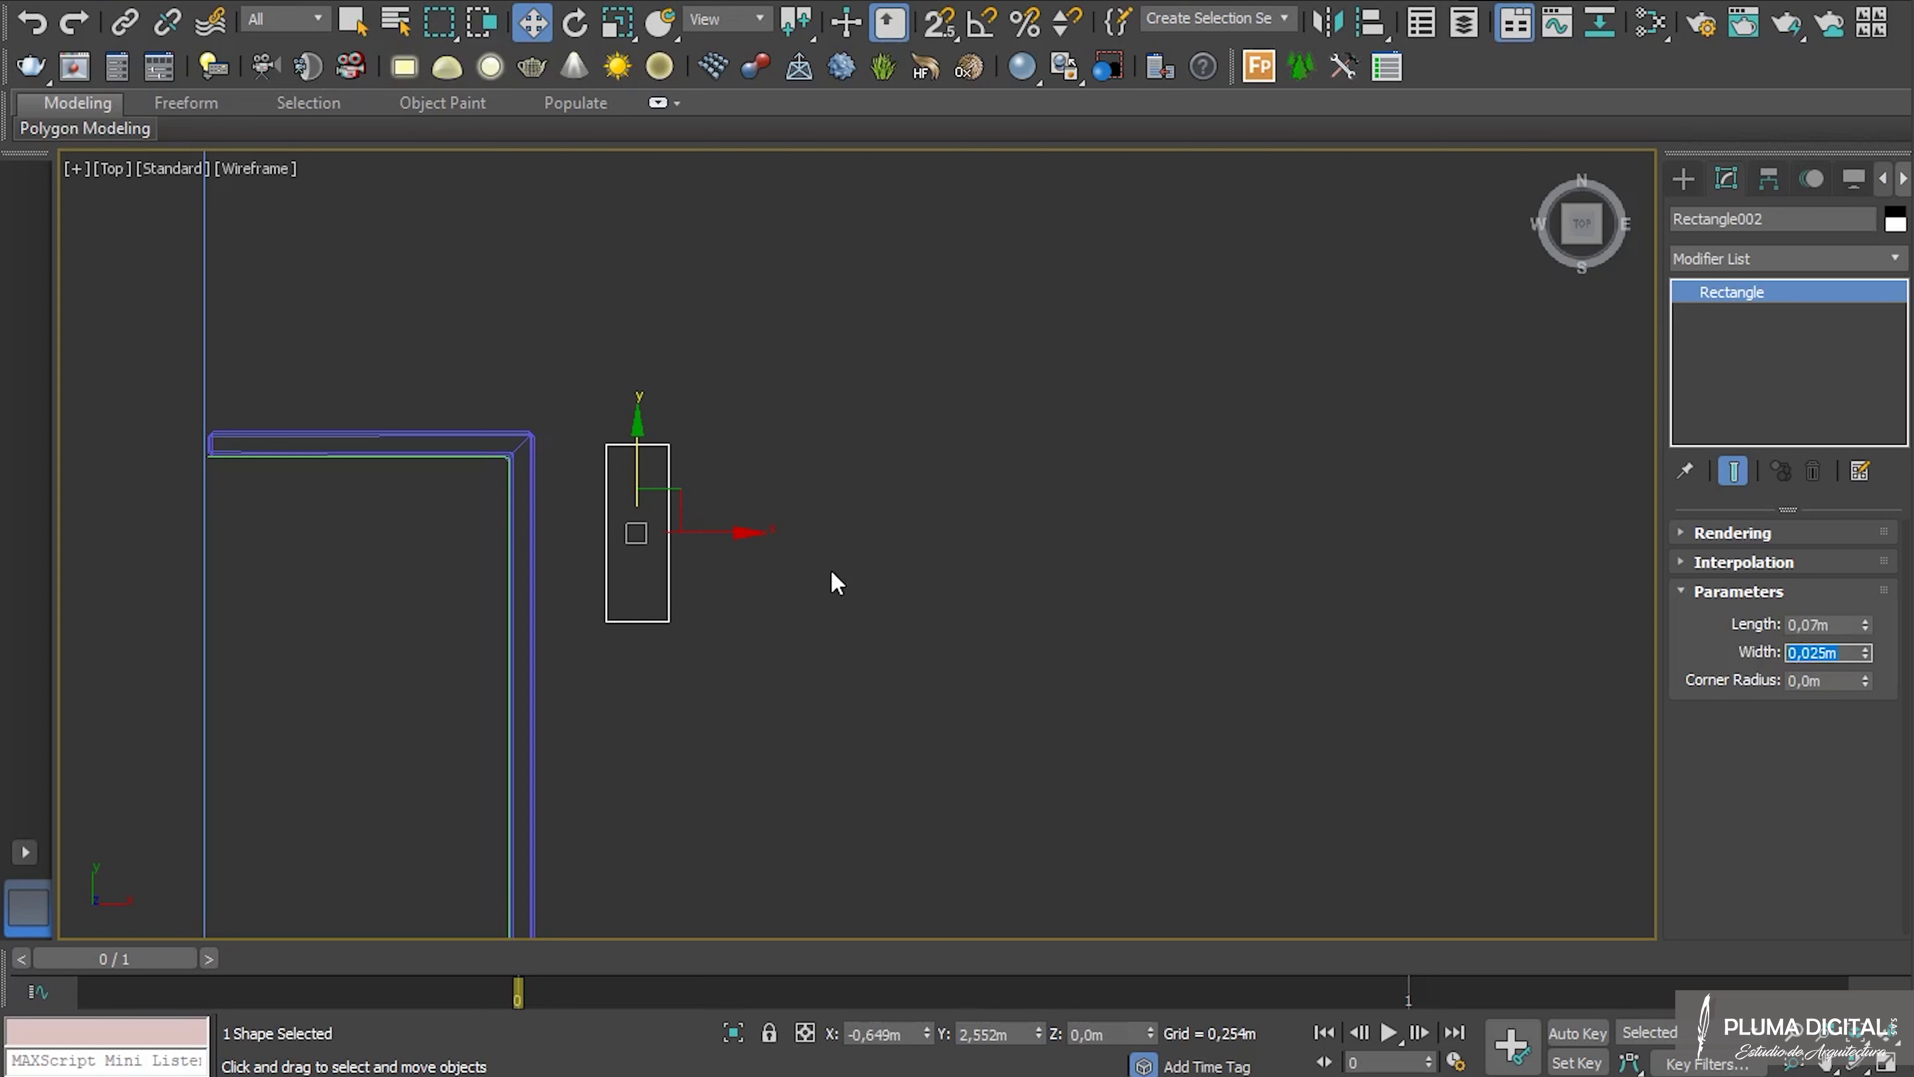
Add an Edit Spline modifier to the rectangle and enter its vertex level.
{"action": "left_click", "coordinate": [1881, 260]}
{"action": "scroll", "coordinate": [1756, 853], "scroll_direction": "down", "scroll_amount": 5}
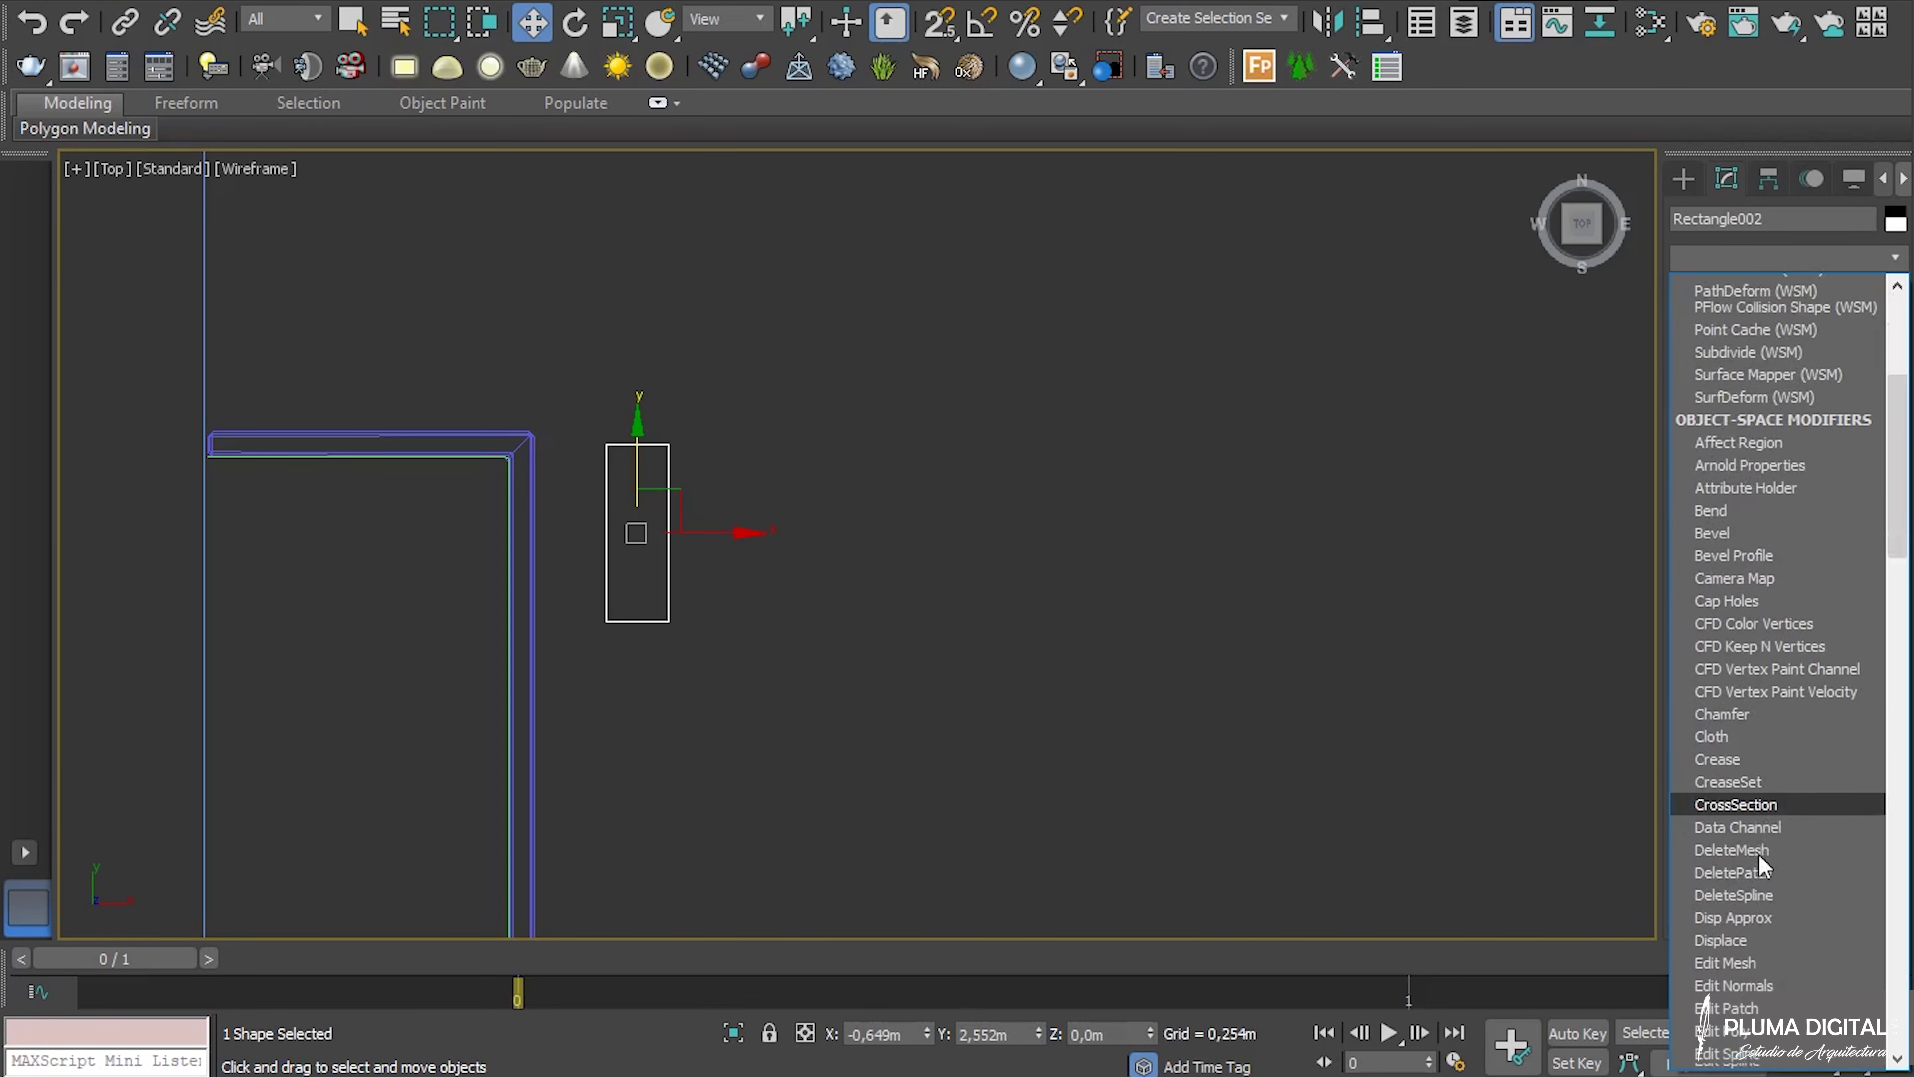
{"action": "scroll", "coordinate": [1763, 867], "scroll_direction": "down", "scroll_amount": 1}
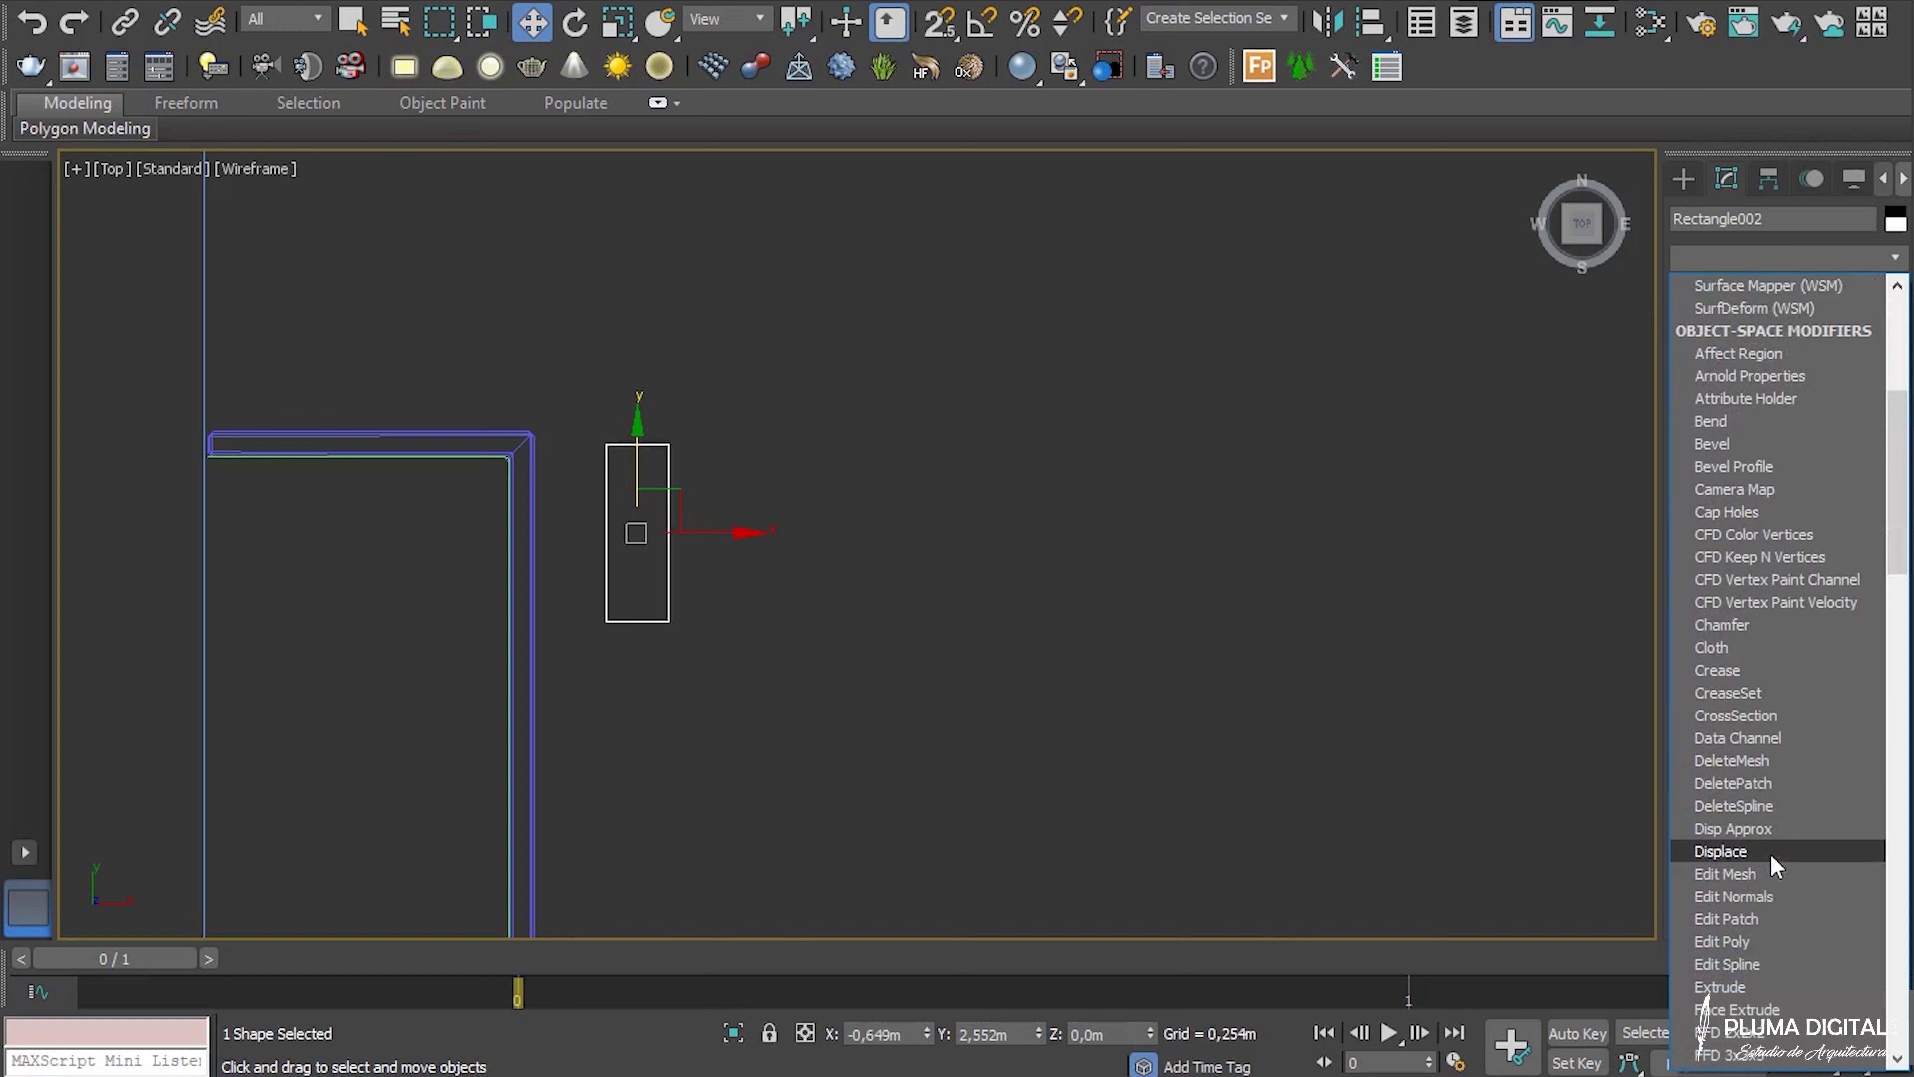
{"action": "scroll", "coordinate": [1773, 866], "scroll_direction": "down", "scroll_amount": 1}
{"action": "left_click", "coordinate": [1773, 894]}
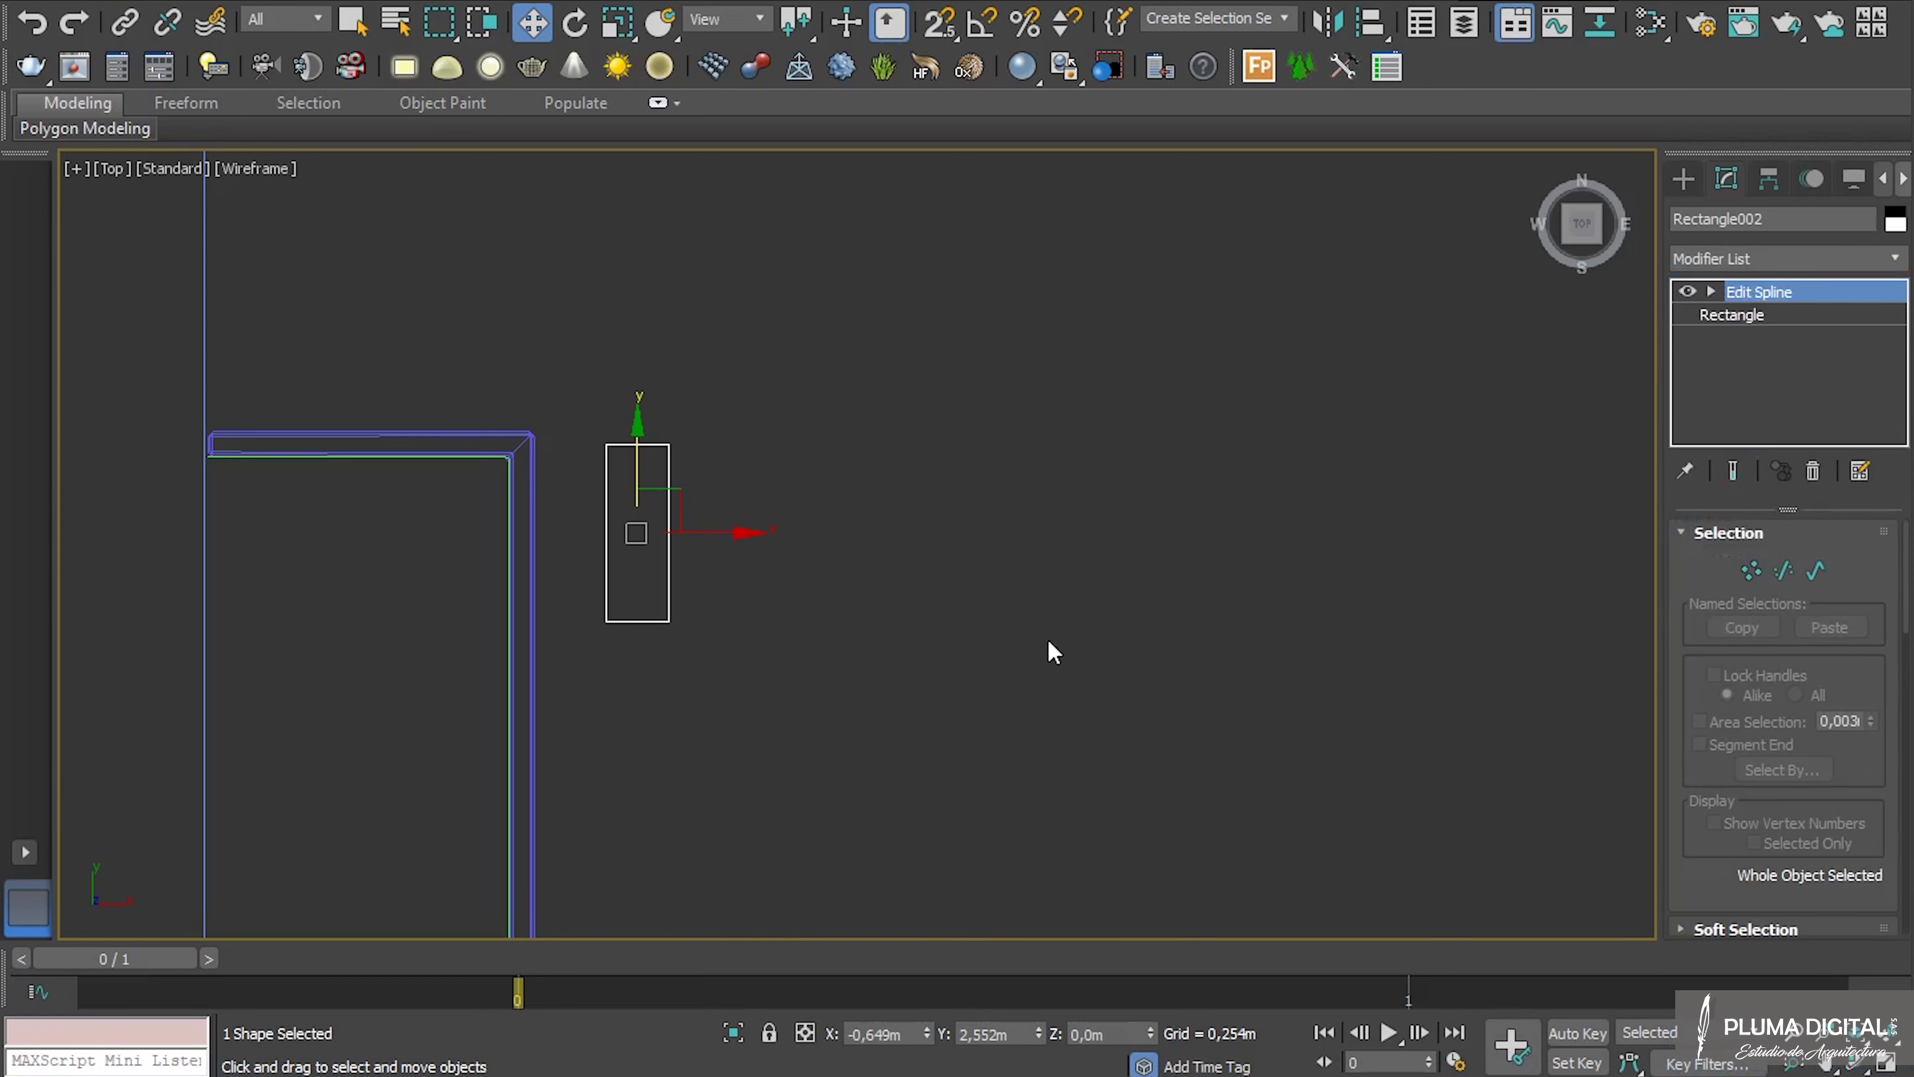
{"action": "left_click", "coordinate": [1751, 572]}
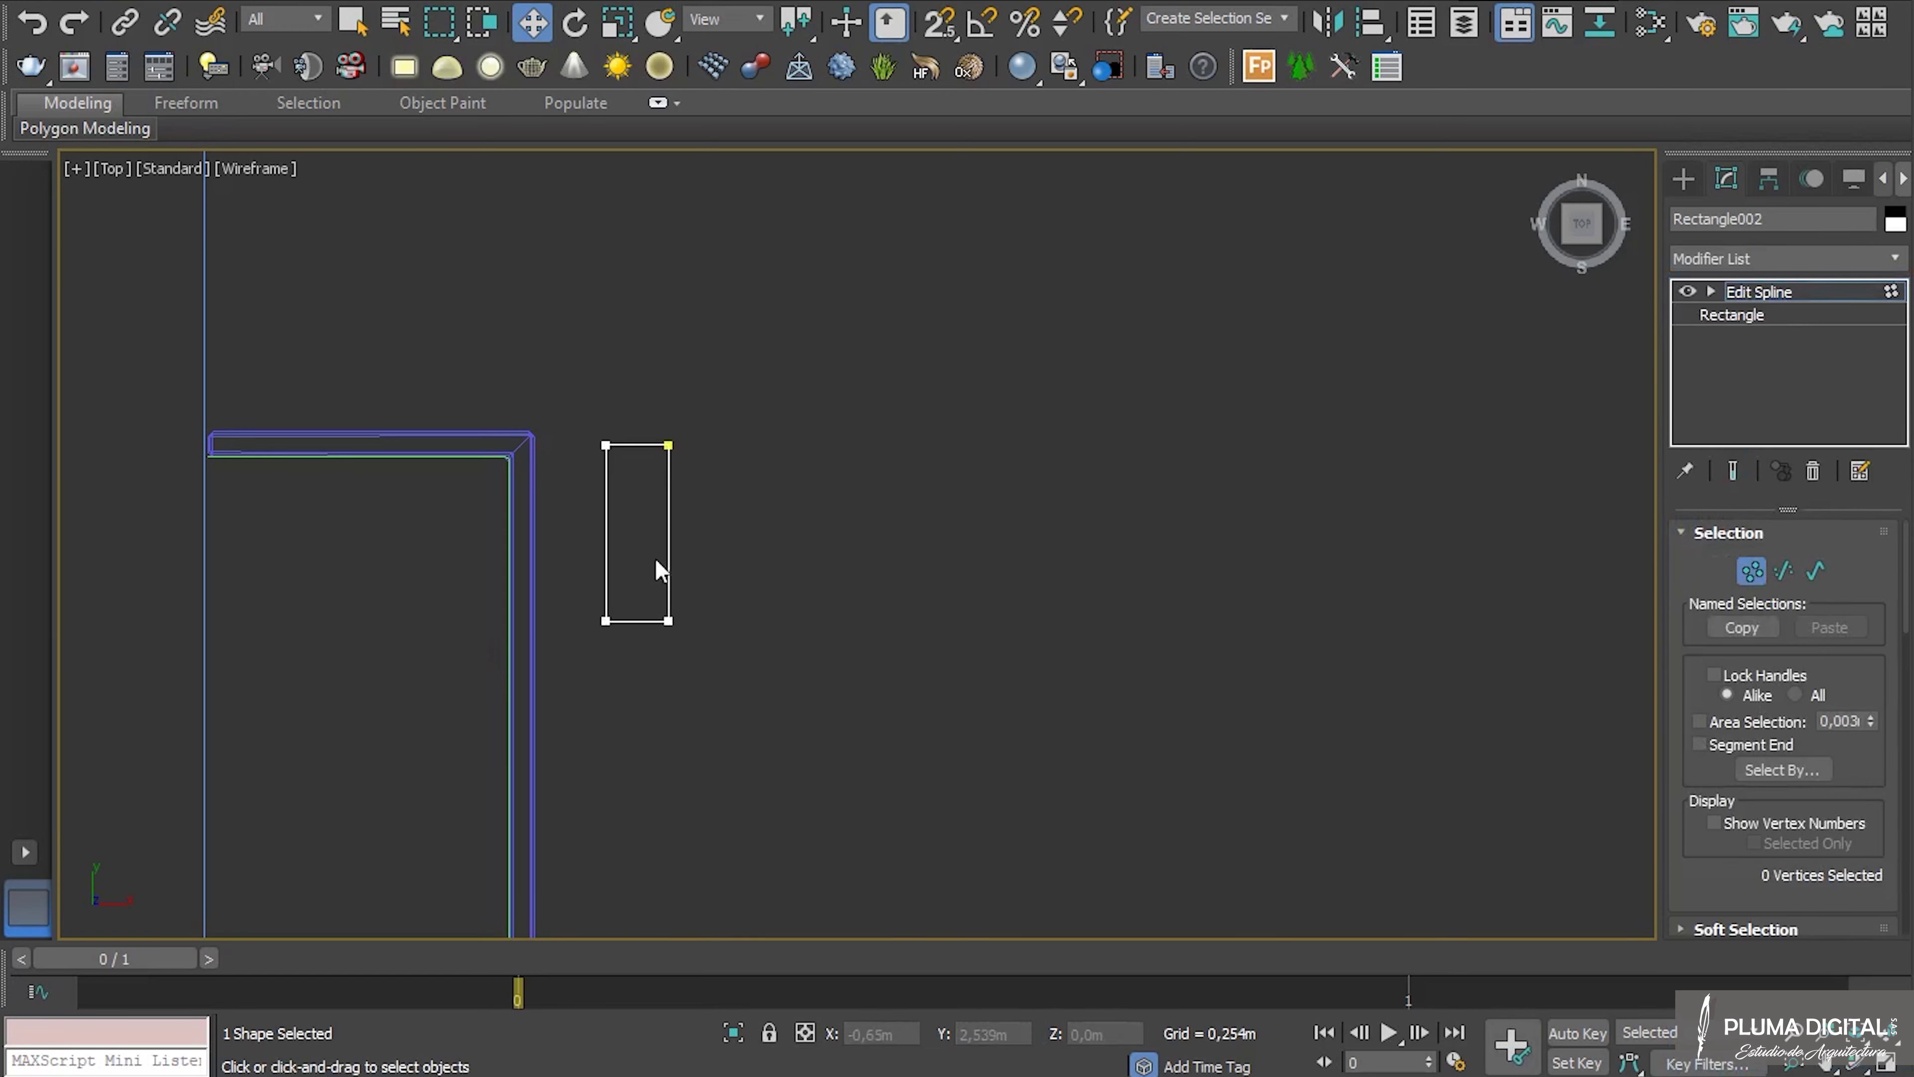
Activate Insert for the rectangle's vertices, try a point on the right long edge, and set the new vertex type to Linear.
{"action": "middle_click_drag", "start_coordinate": [1433, 732], "coordinate": [1643, 825]}
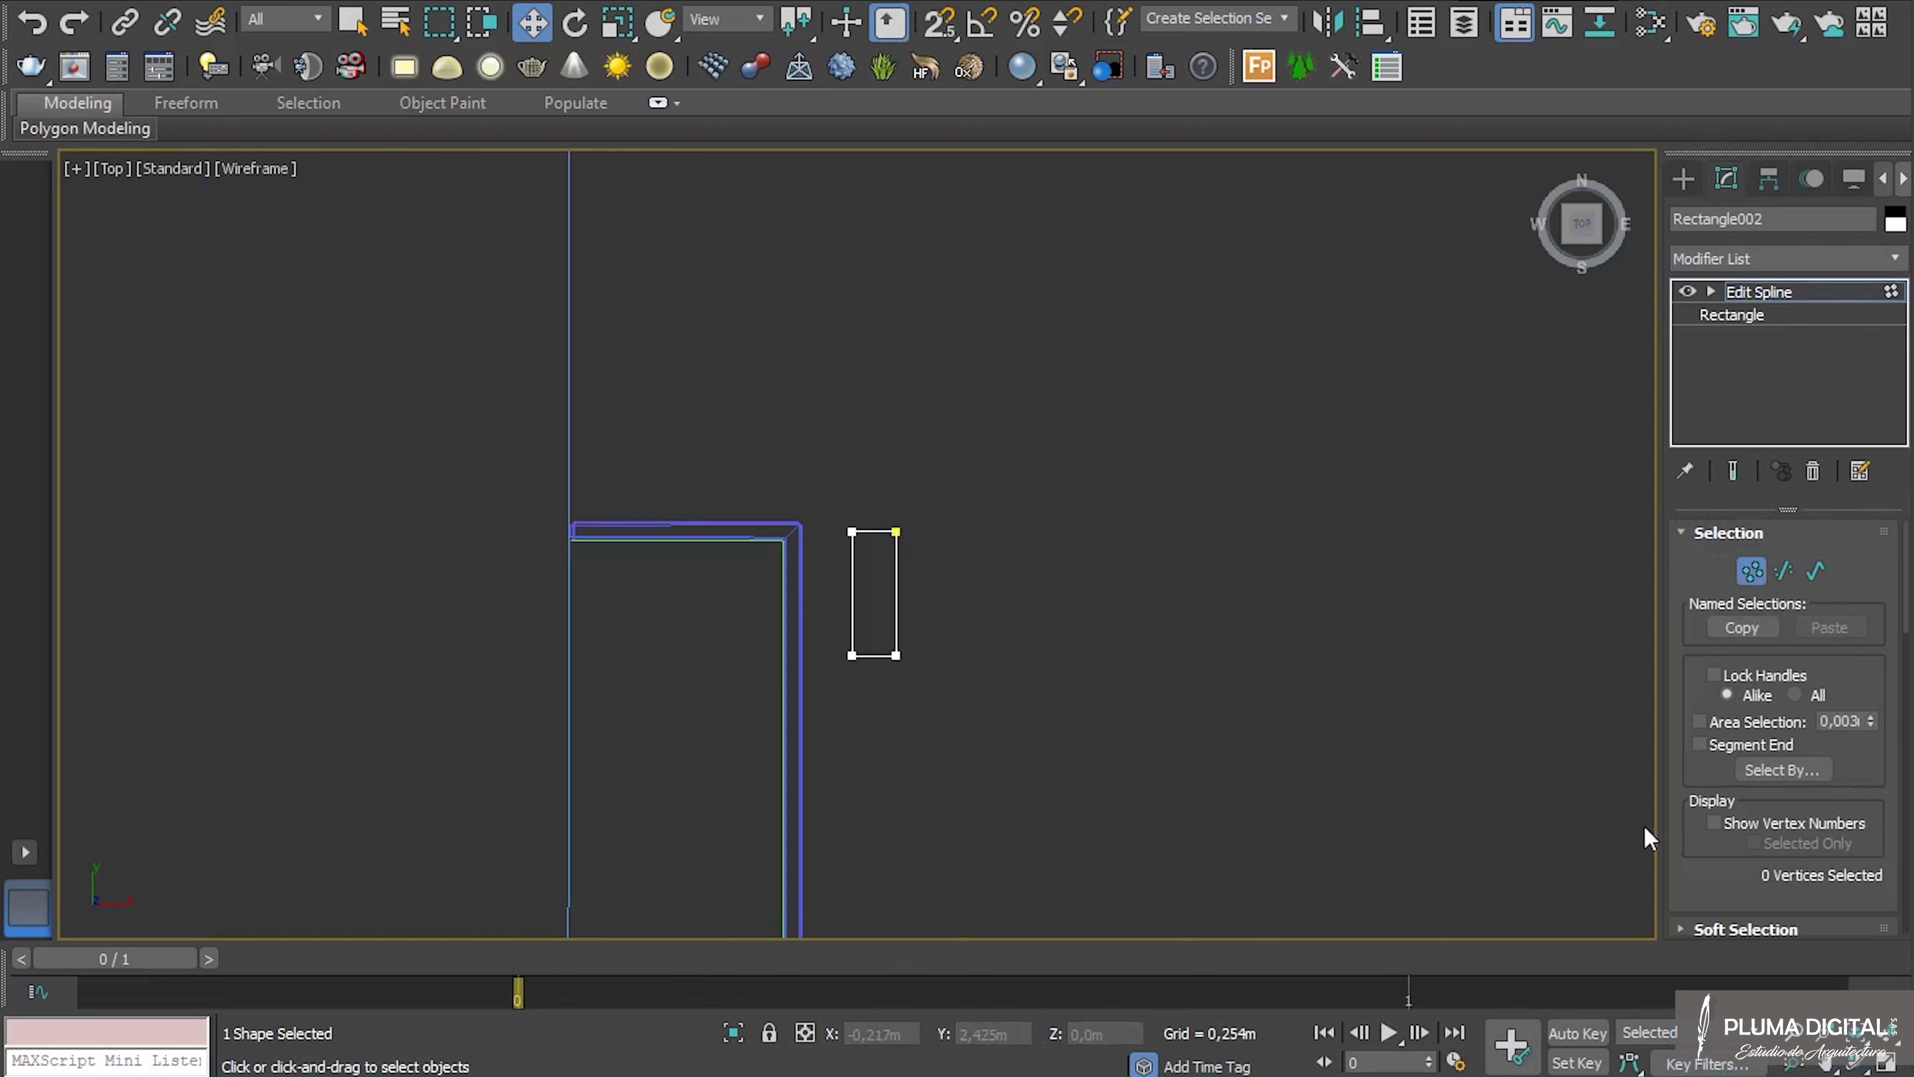
{"action": "scroll", "coordinate": [876, 594], "scroll_direction": "up", "scroll_amount": 5}
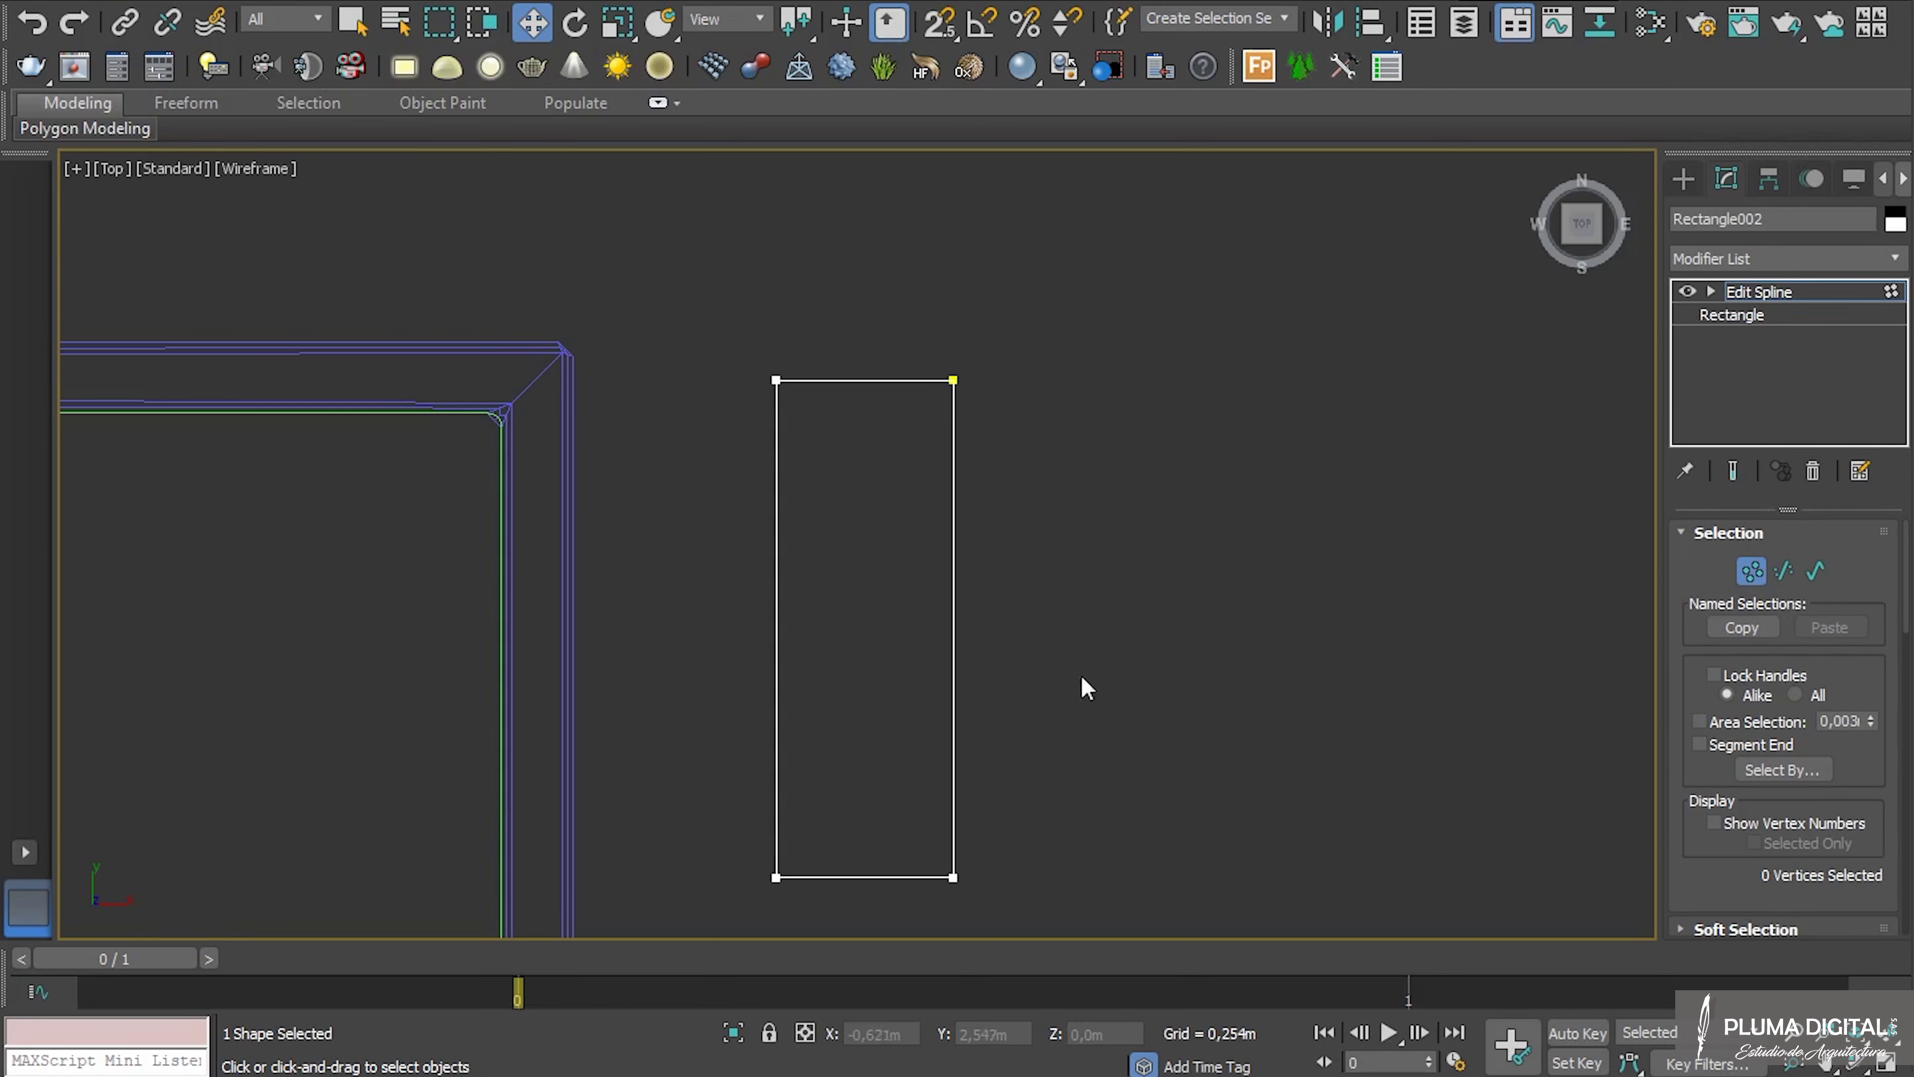
{"action": "left_click_drag", "start_coordinate": [1733, 867], "coordinate": [1727, 472]}
{"action": "left_click_drag", "start_coordinate": [1808, 761], "coordinate": [1807, 504]}
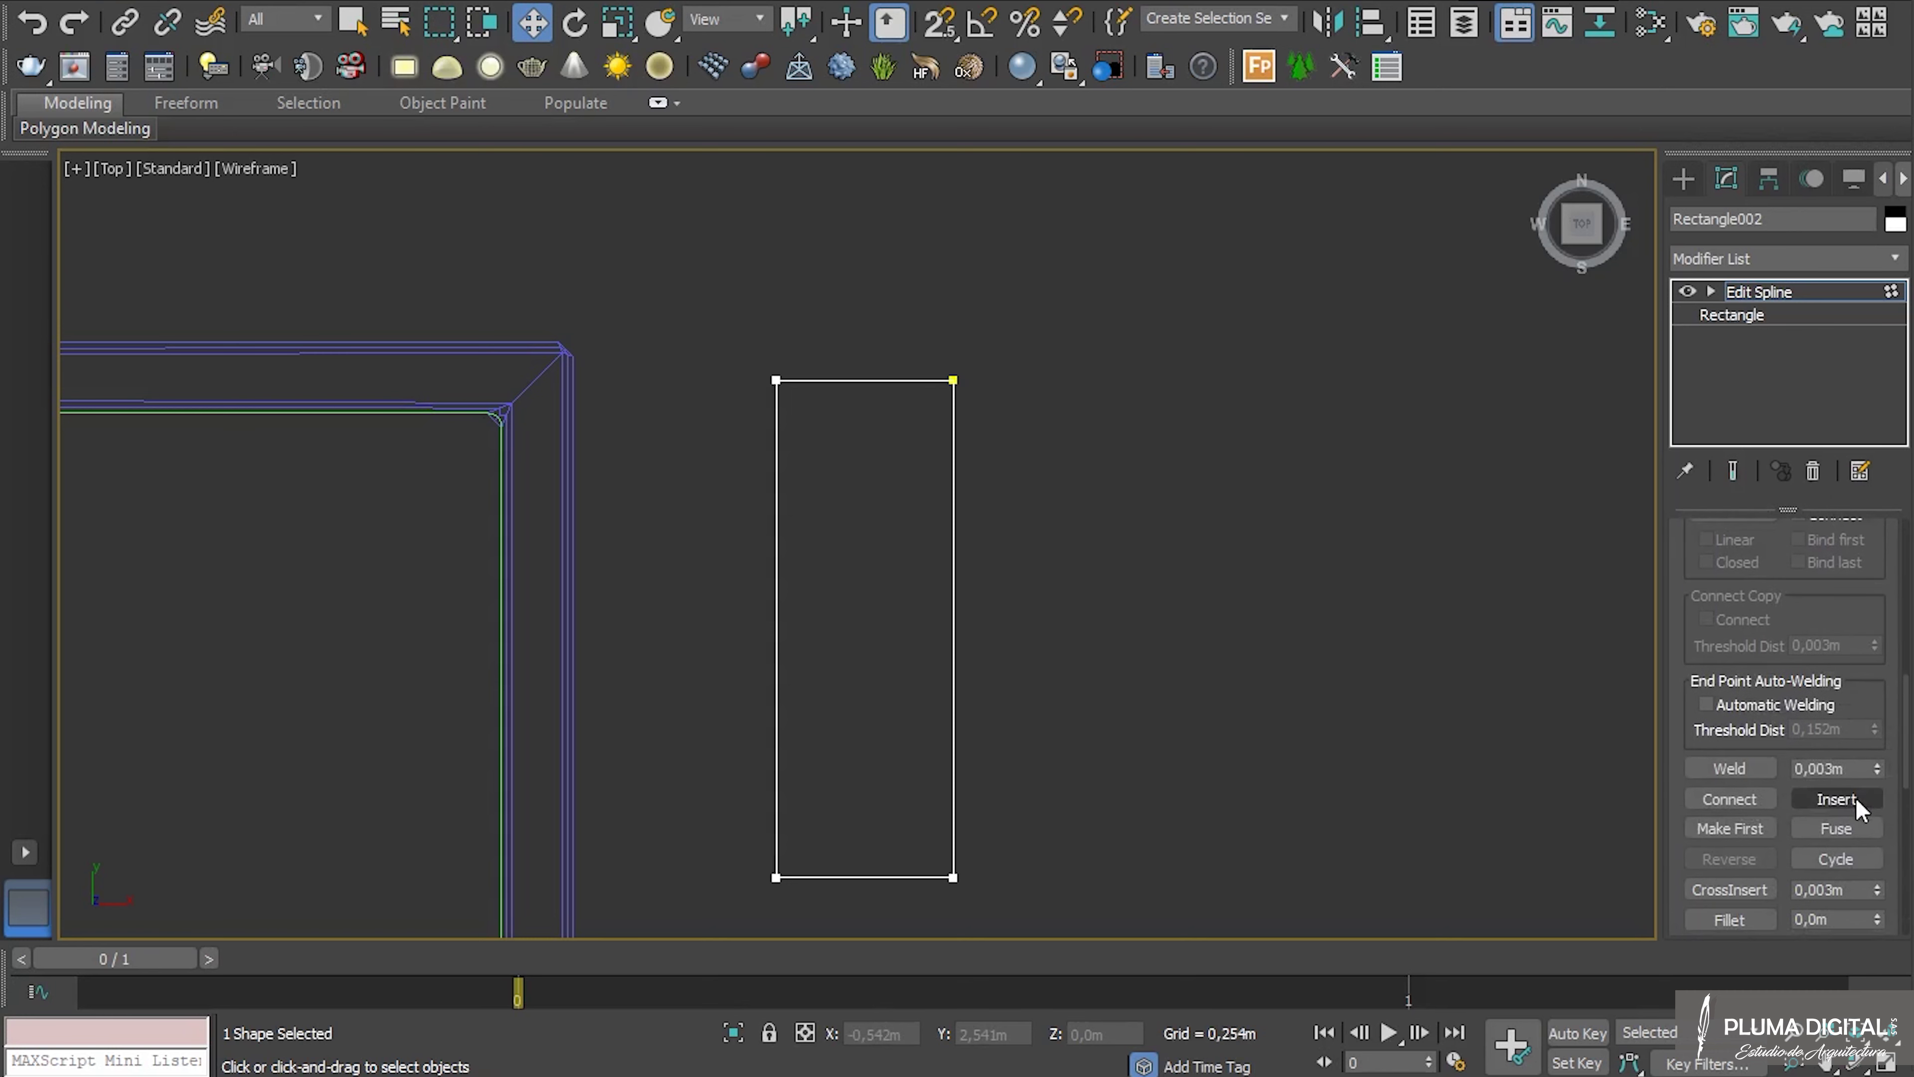
{"action": "left_click", "coordinate": [1852, 801]}
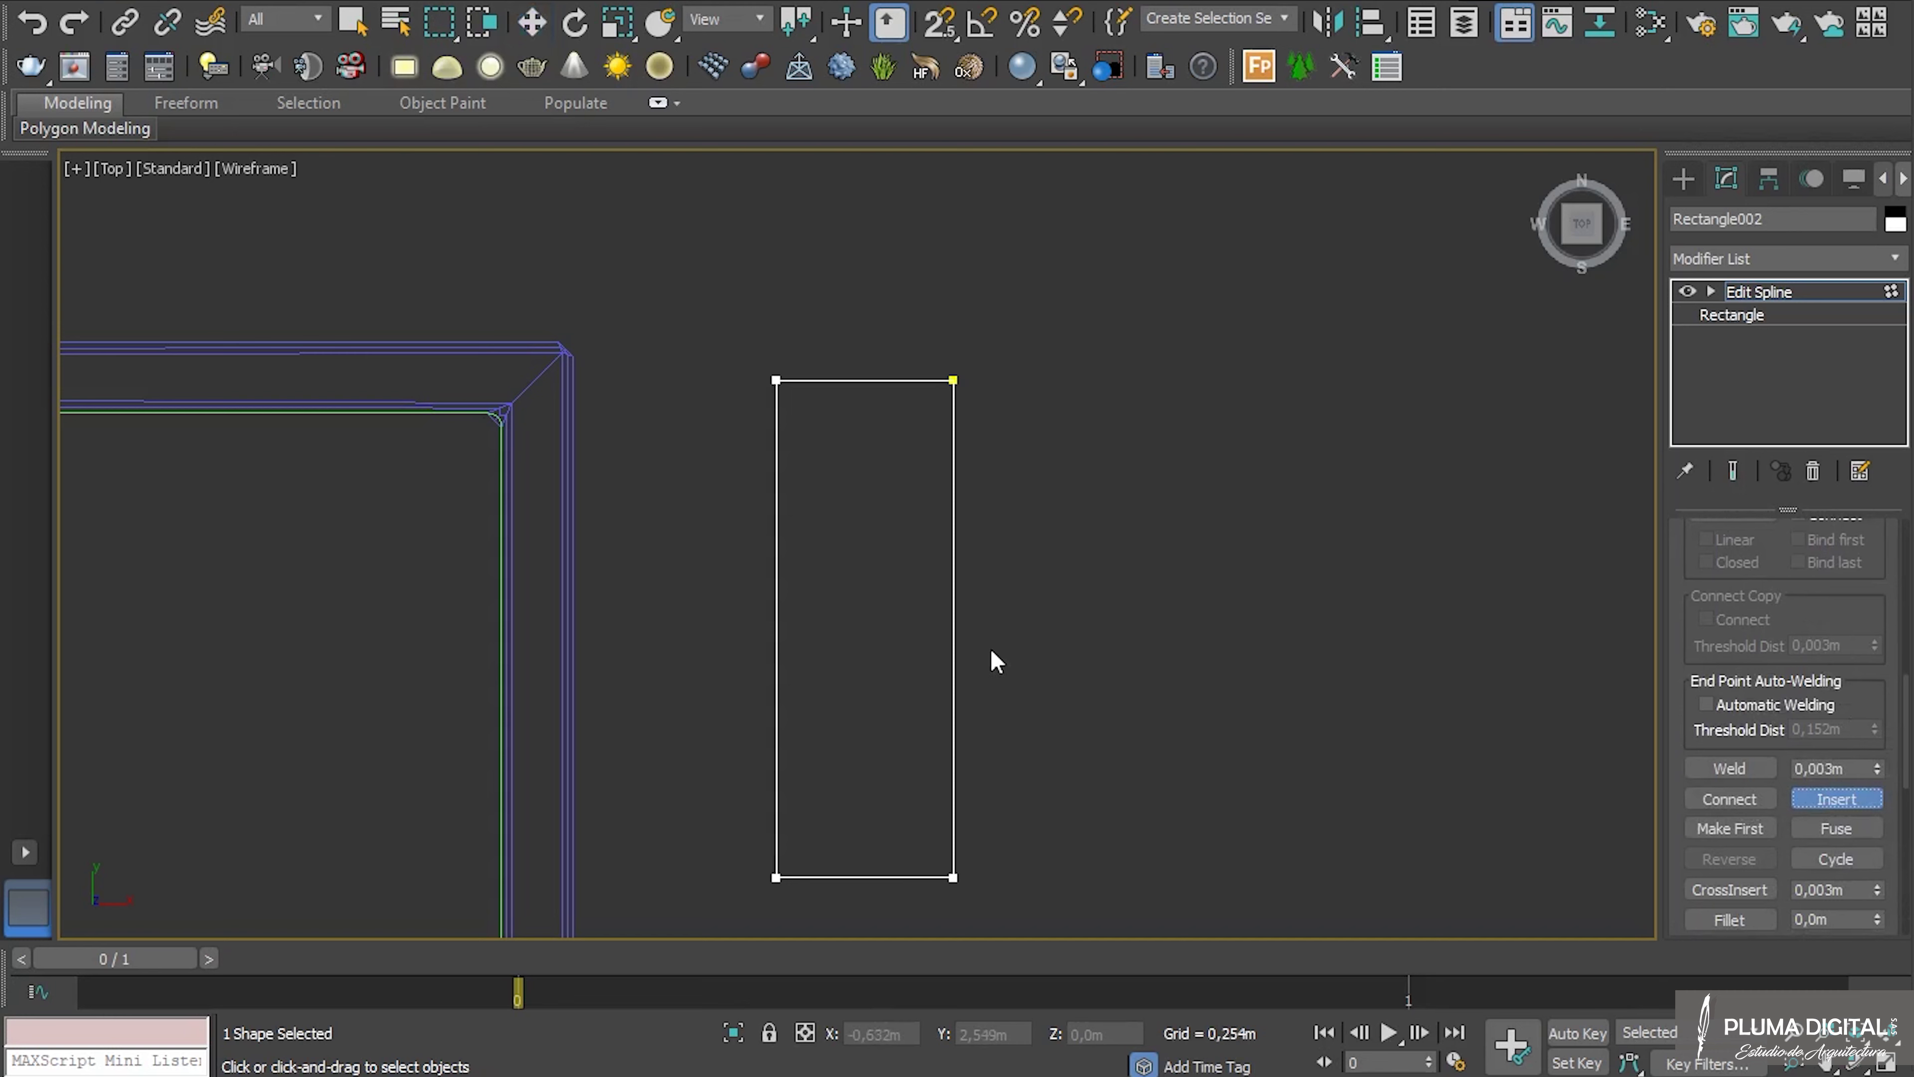
{"action": "left_click", "coordinate": [954, 643]}
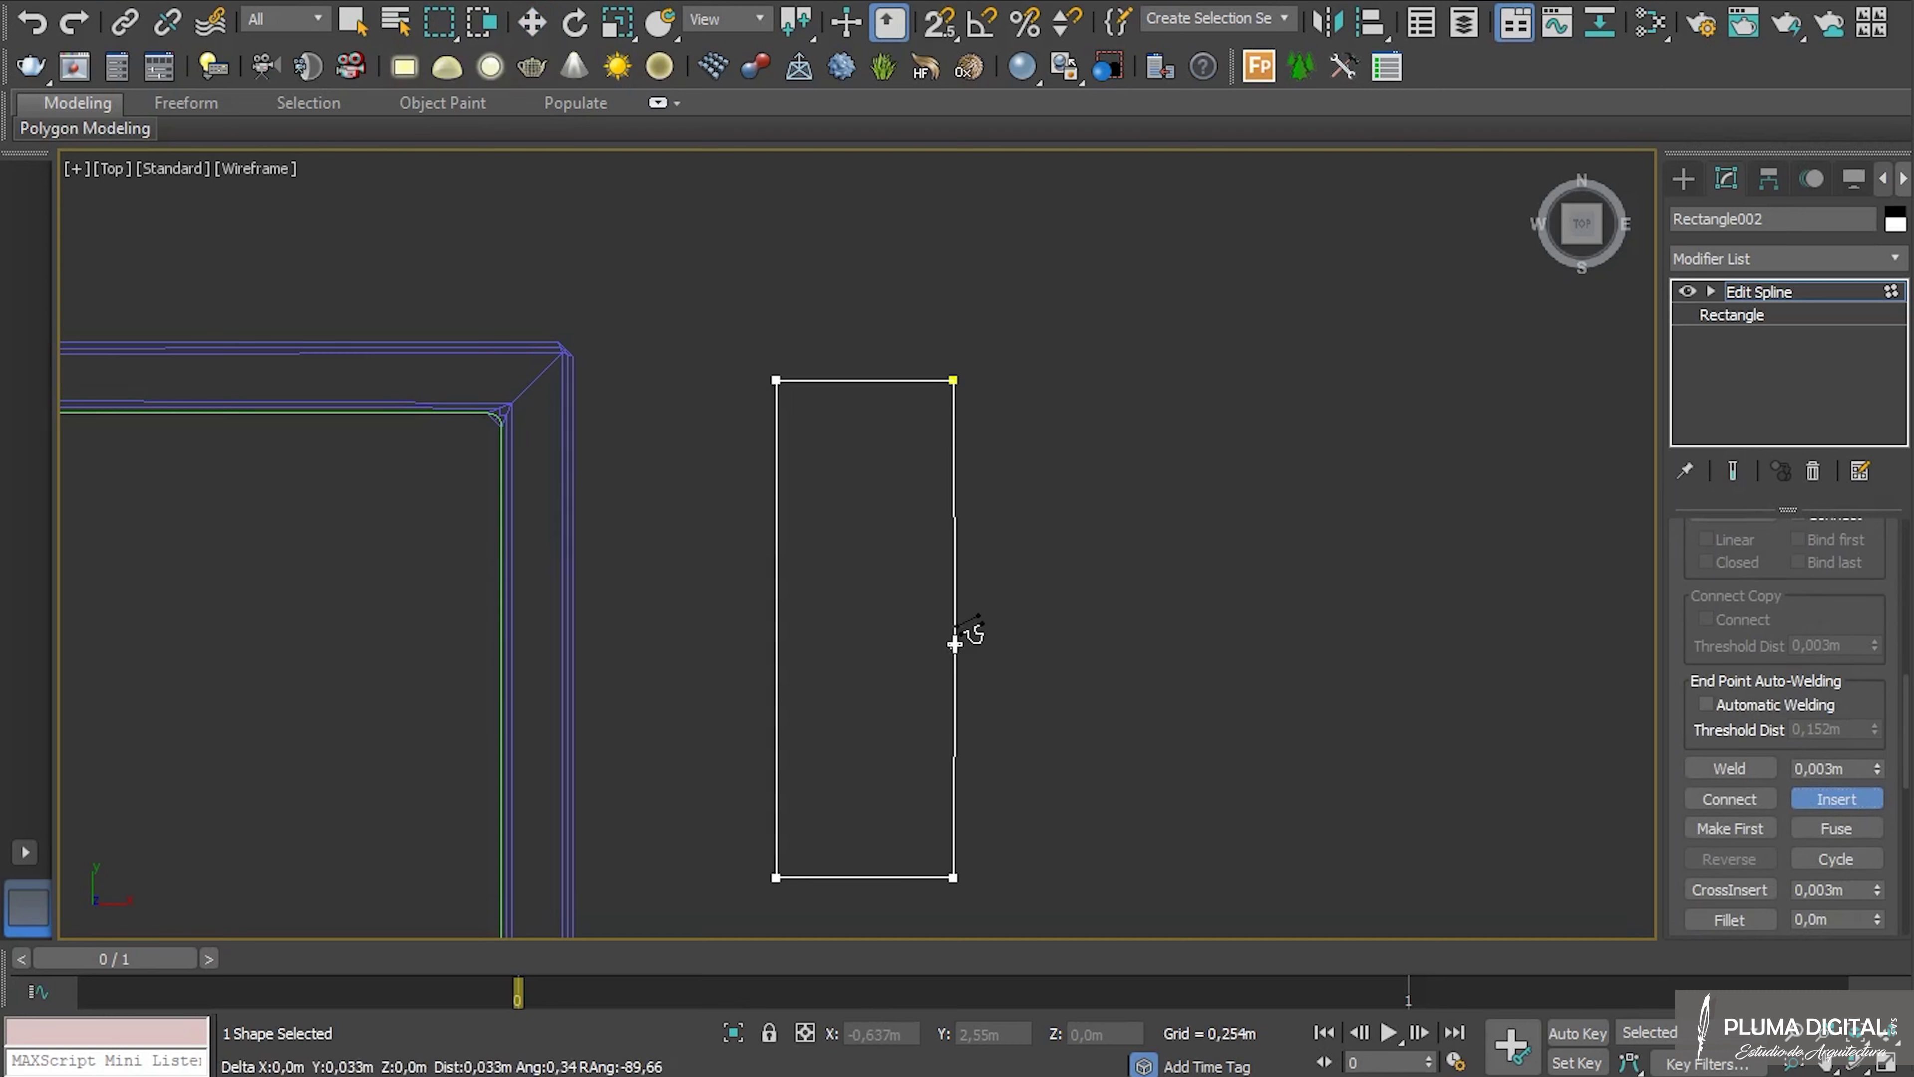
{"action": "right_click", "coordinate": [954, 646]}
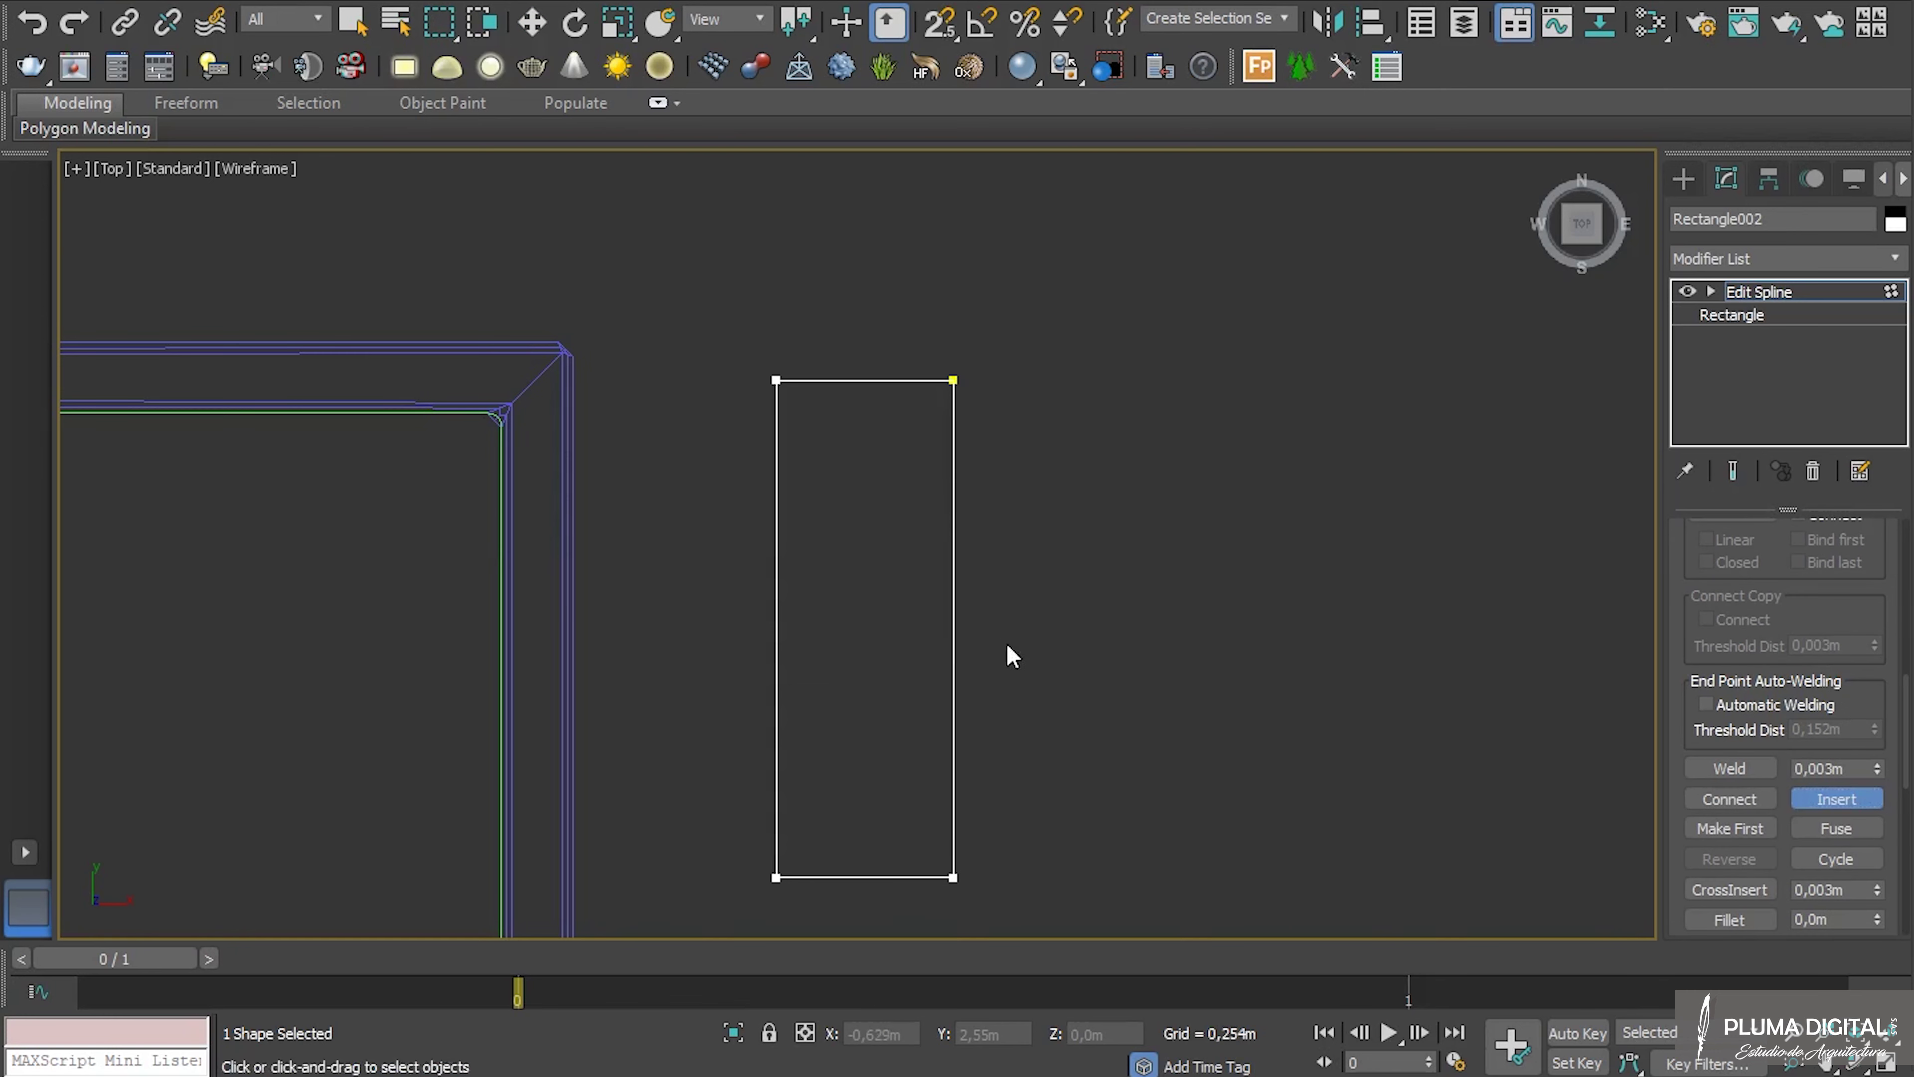
{"action": "left_click_drag", "start_coordinate": [1771, 725], "coordinate": [1766, 988]}
{"action": "left_click", "coordinate": [1717, 585]}
Insert two vertices about 0.008 m apart near the middle of the rectangle's right long edge, and leave Insert mode.
{"action": "left_click", "coordinate": [954, 646]}
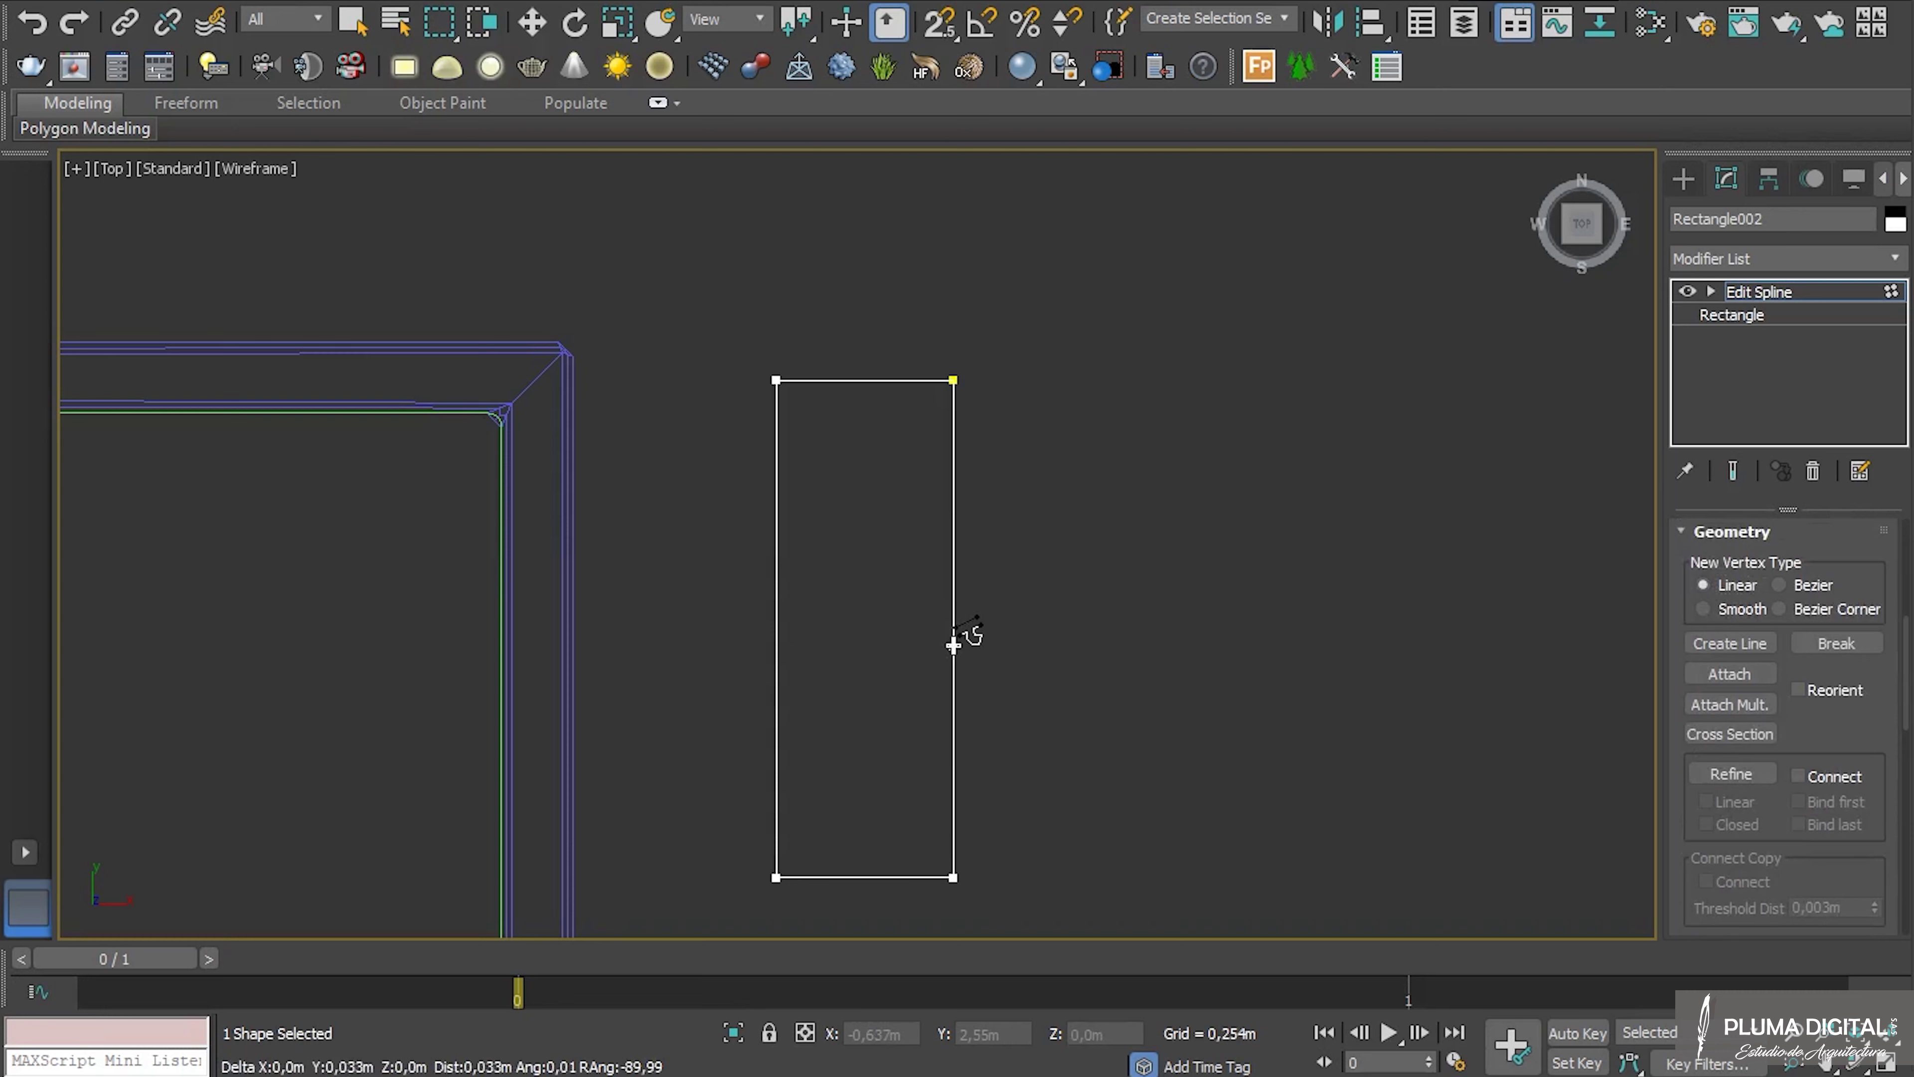
{"action": "left_click_drag", "start_coordinate": [955, 646], "coordinate": [991, 512]}
{"action": "right_click", "coordinate": [1019, 627]}
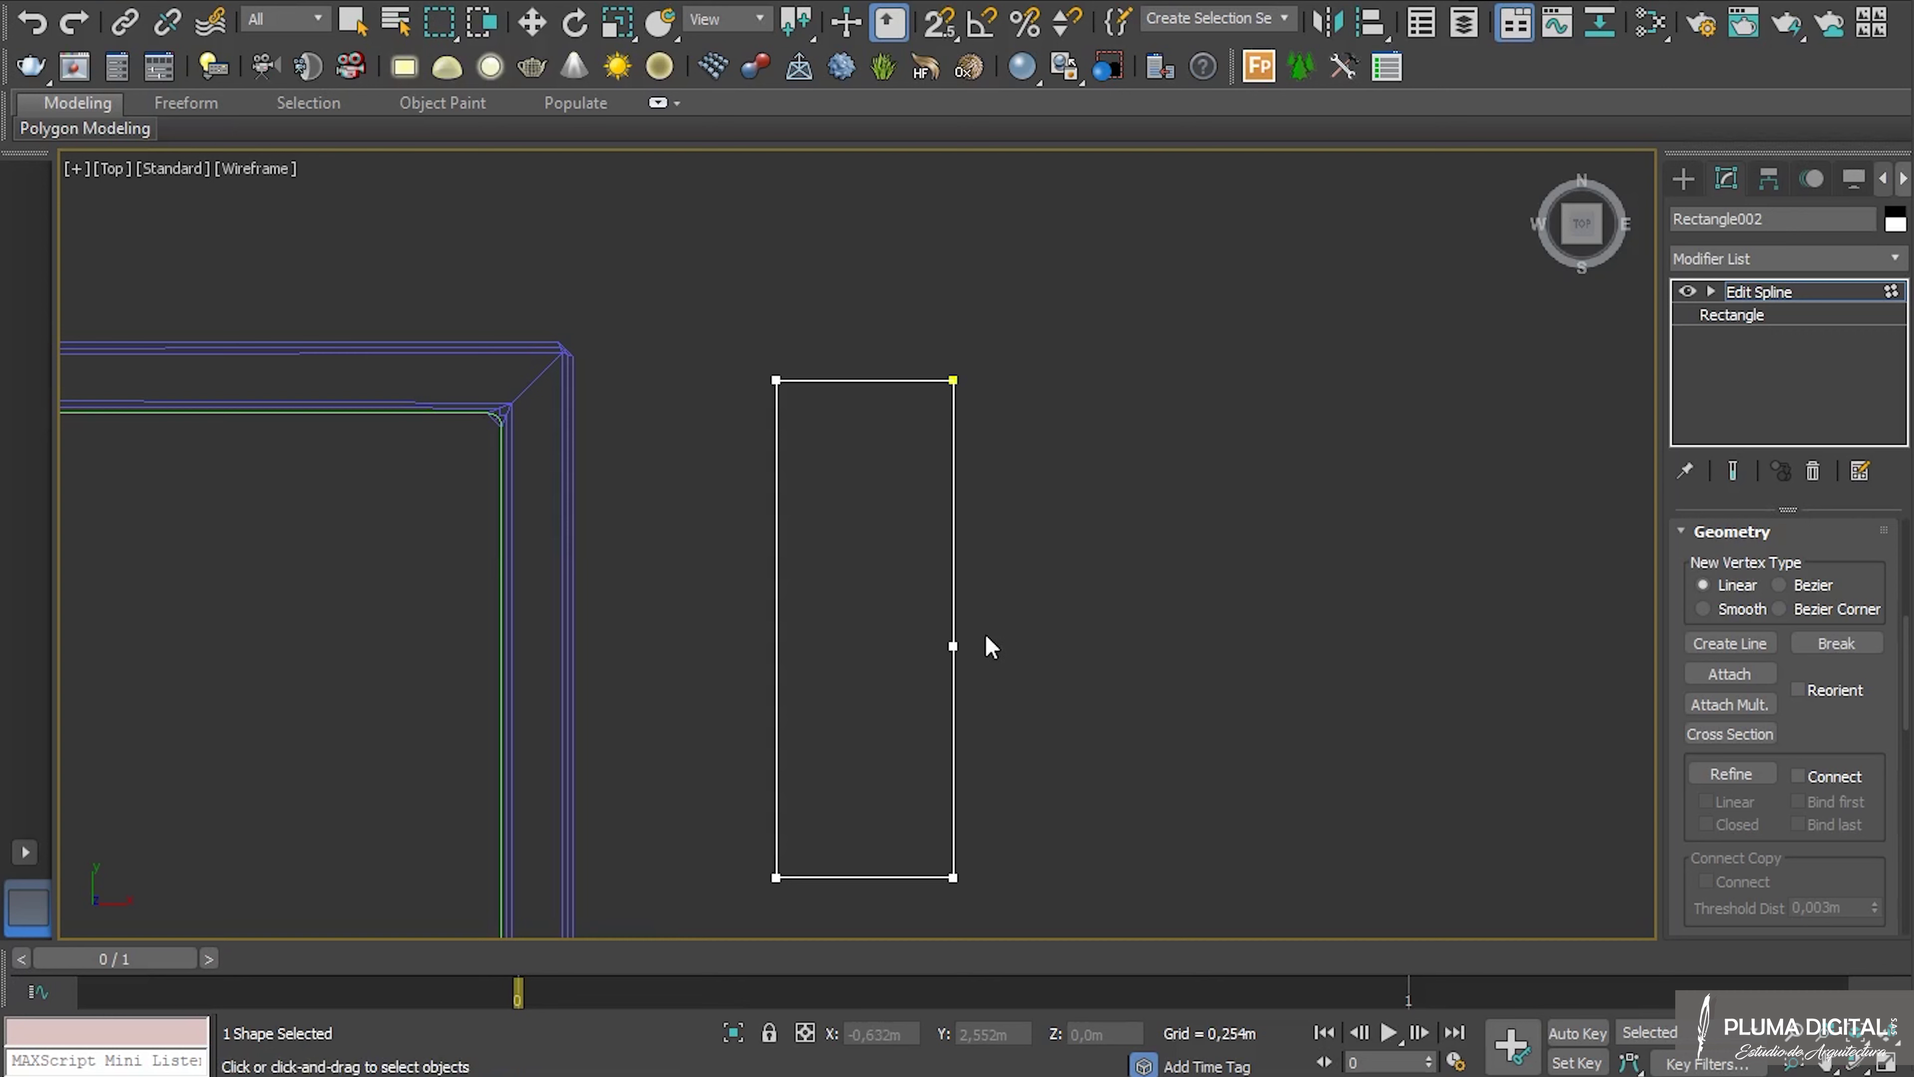
{"action": "left_click", "coordinate": [953, 590]}
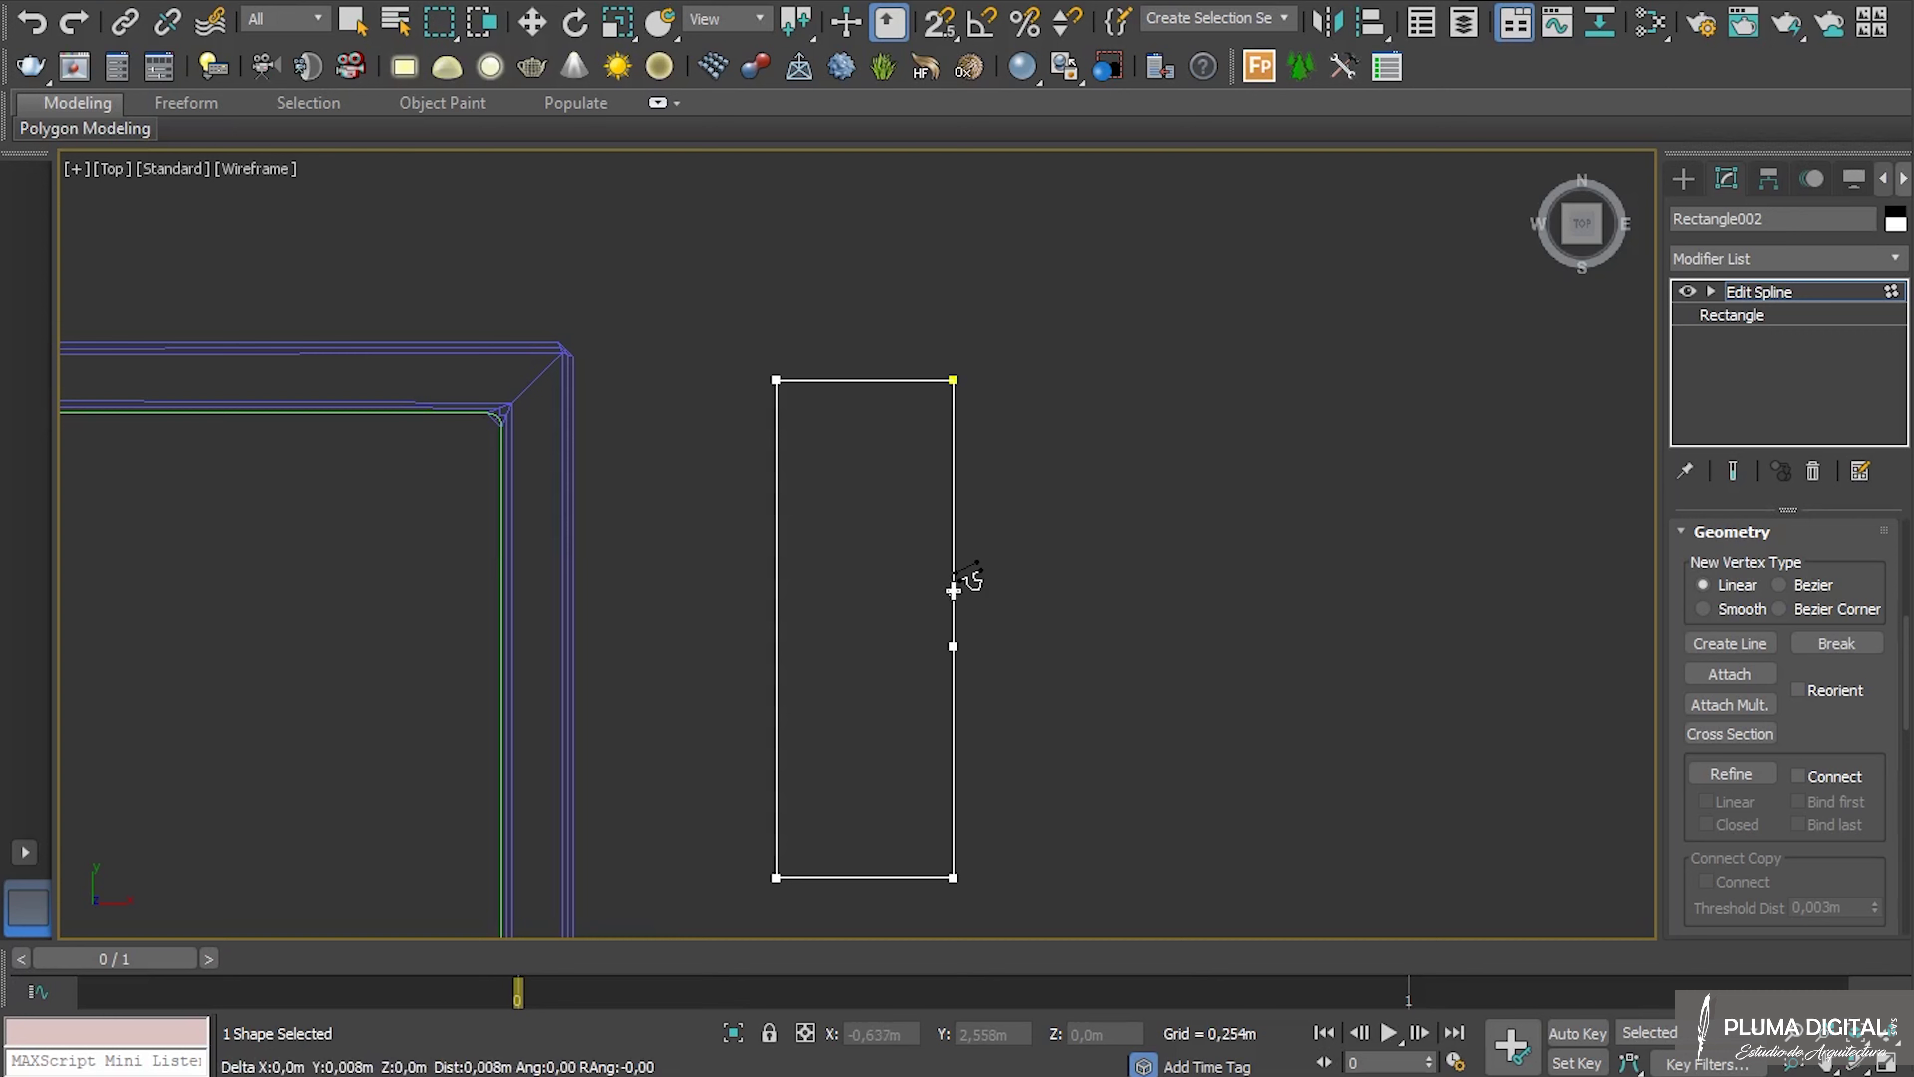
{"action": "mouse_move", "coordinate": [953, 591]}
{"action": "left_mouse_down"}
{"action": "mouse_move", "coordinate": [995, 562]}
{"action": "mouse_move", "coordinate": [954, 590]}
{"action": "left_mouse_up"}
{"action": "left_click", "coordinate": [954, 588]}
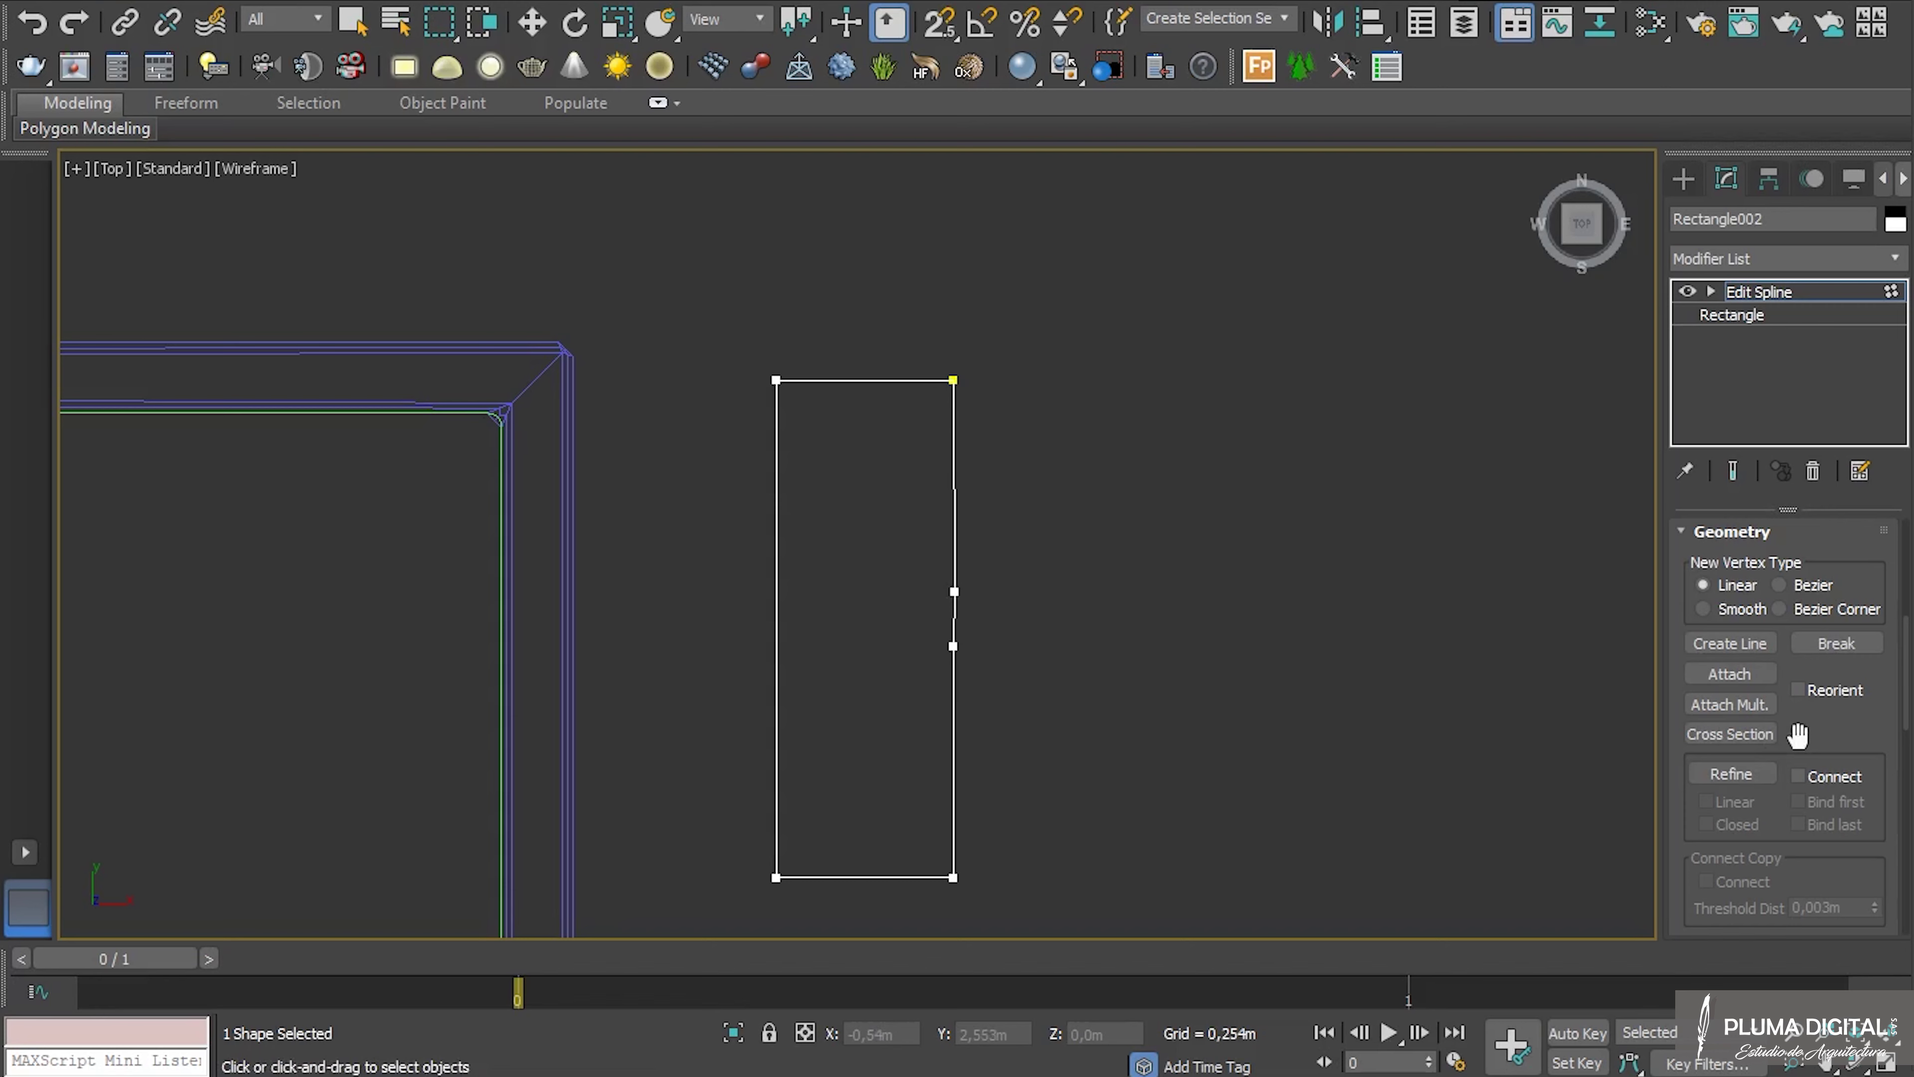
{"action": "scroll", "coordinate": [1822, 737], "scroll_direction": "down", "scroll_amount": 5}
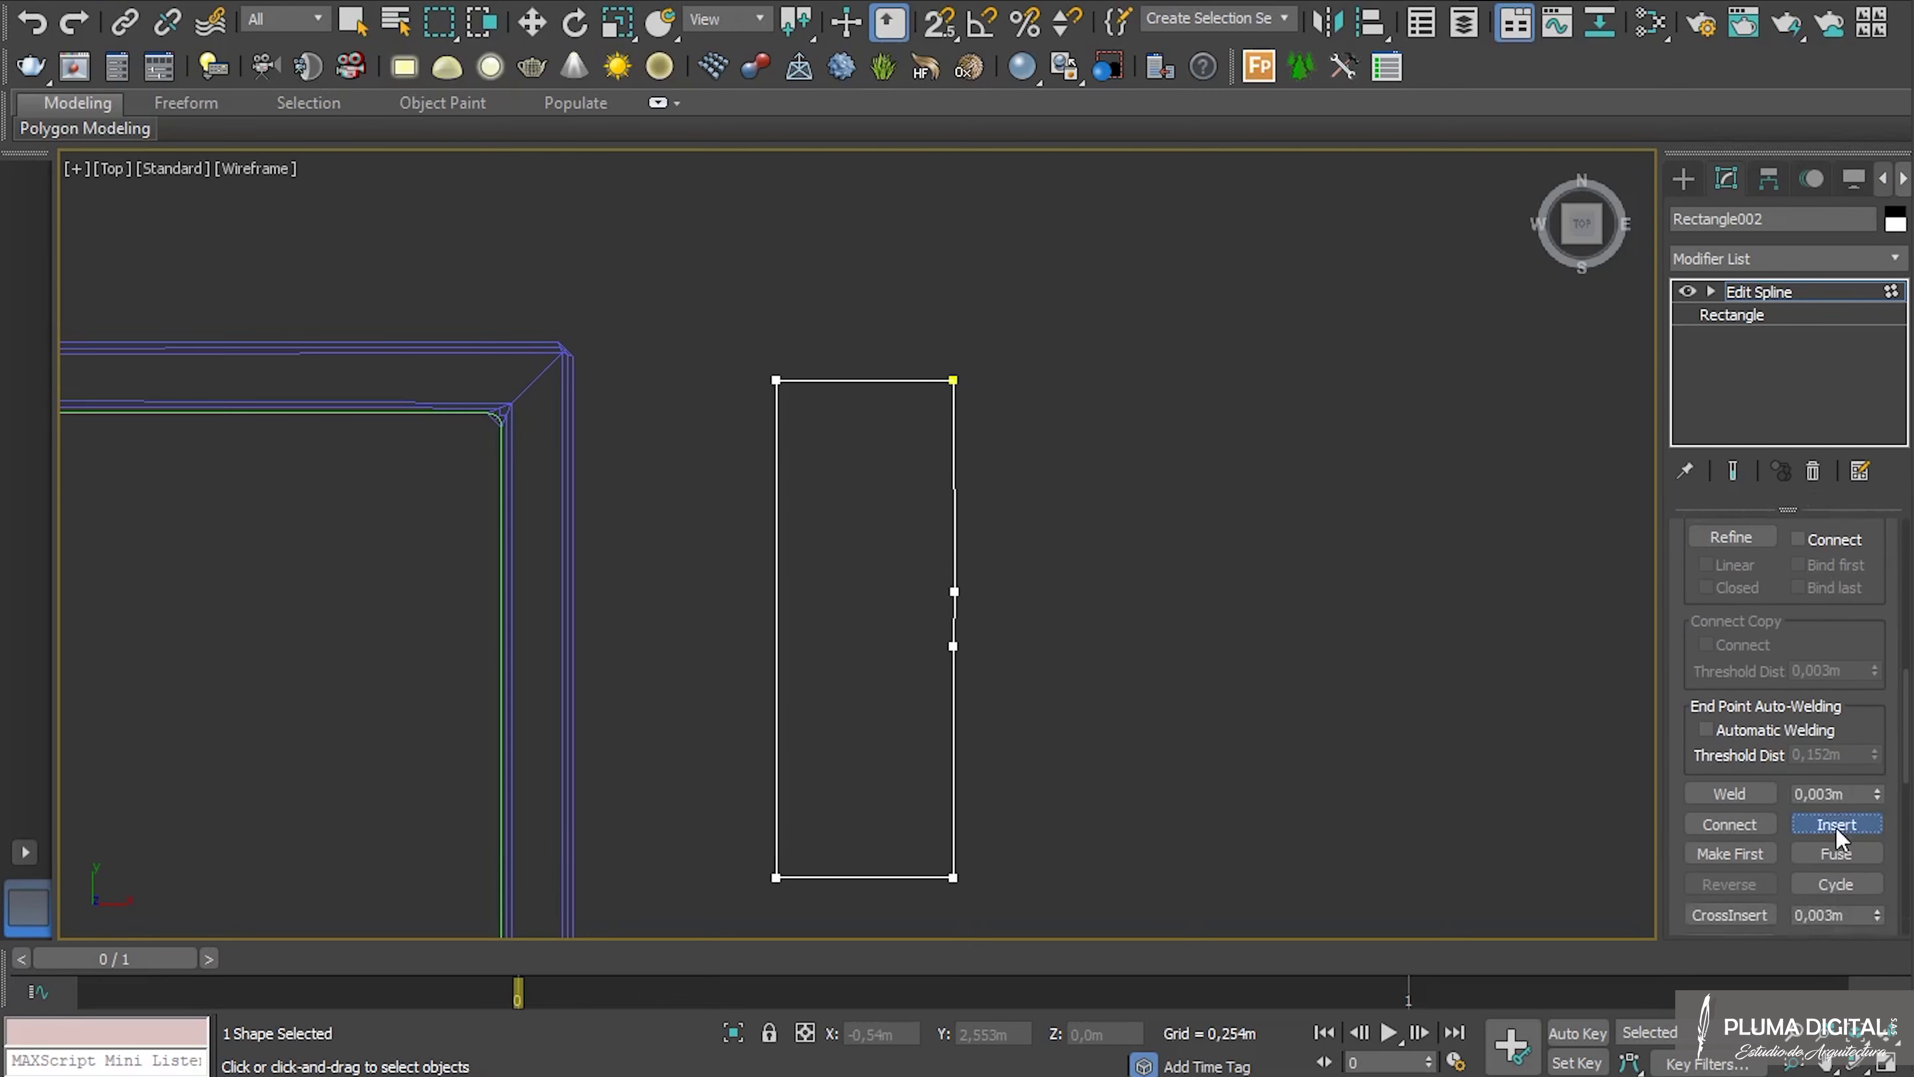
{"action": "key", "text": "w"}
Select all vertices of the rectangle and convert them to Corner type.
{"action": "scroll", "coordinate": [1063, 706], "scroll_direction": "down", "scroll_amount": 2}
{"action": "left_click_drag", "start_coordinate": [1063, 707], "coordinate": [835, 294]}
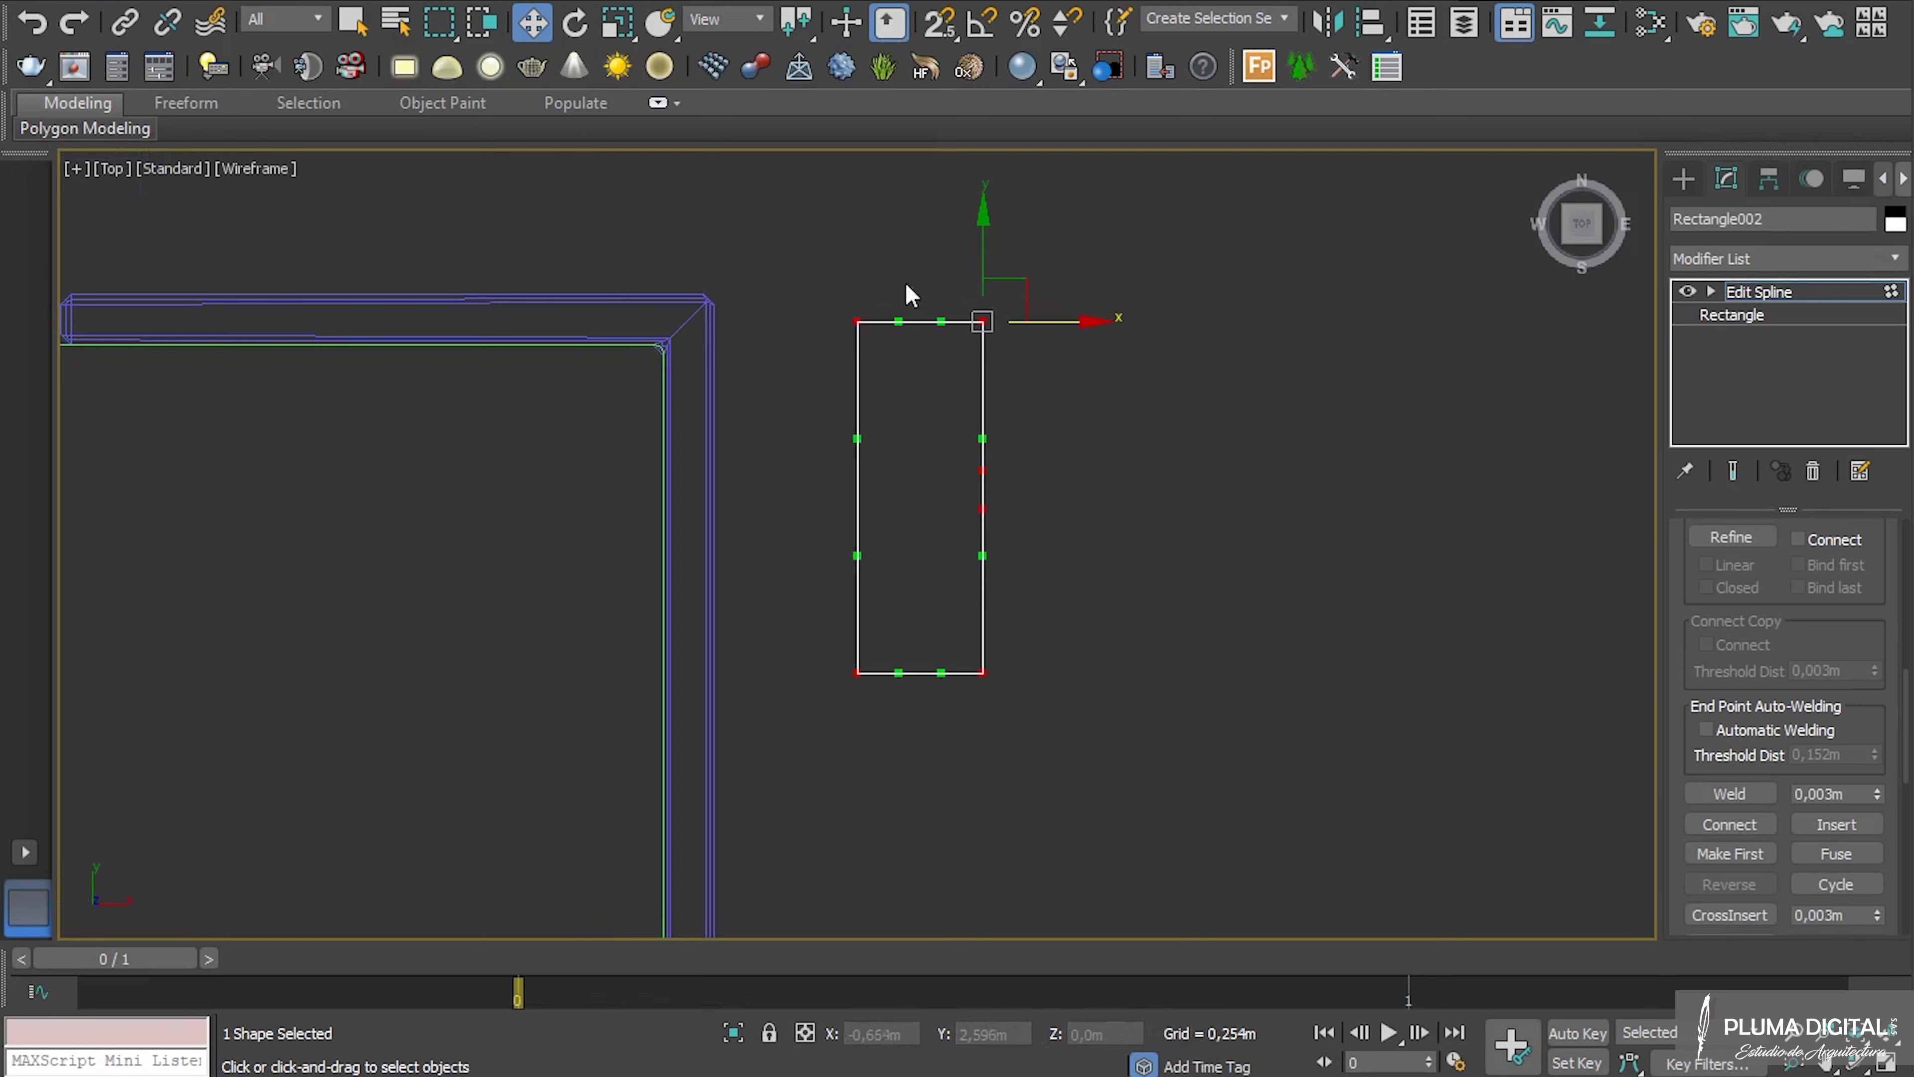
{"action": "right_click", "coordinate": [968, 315]}
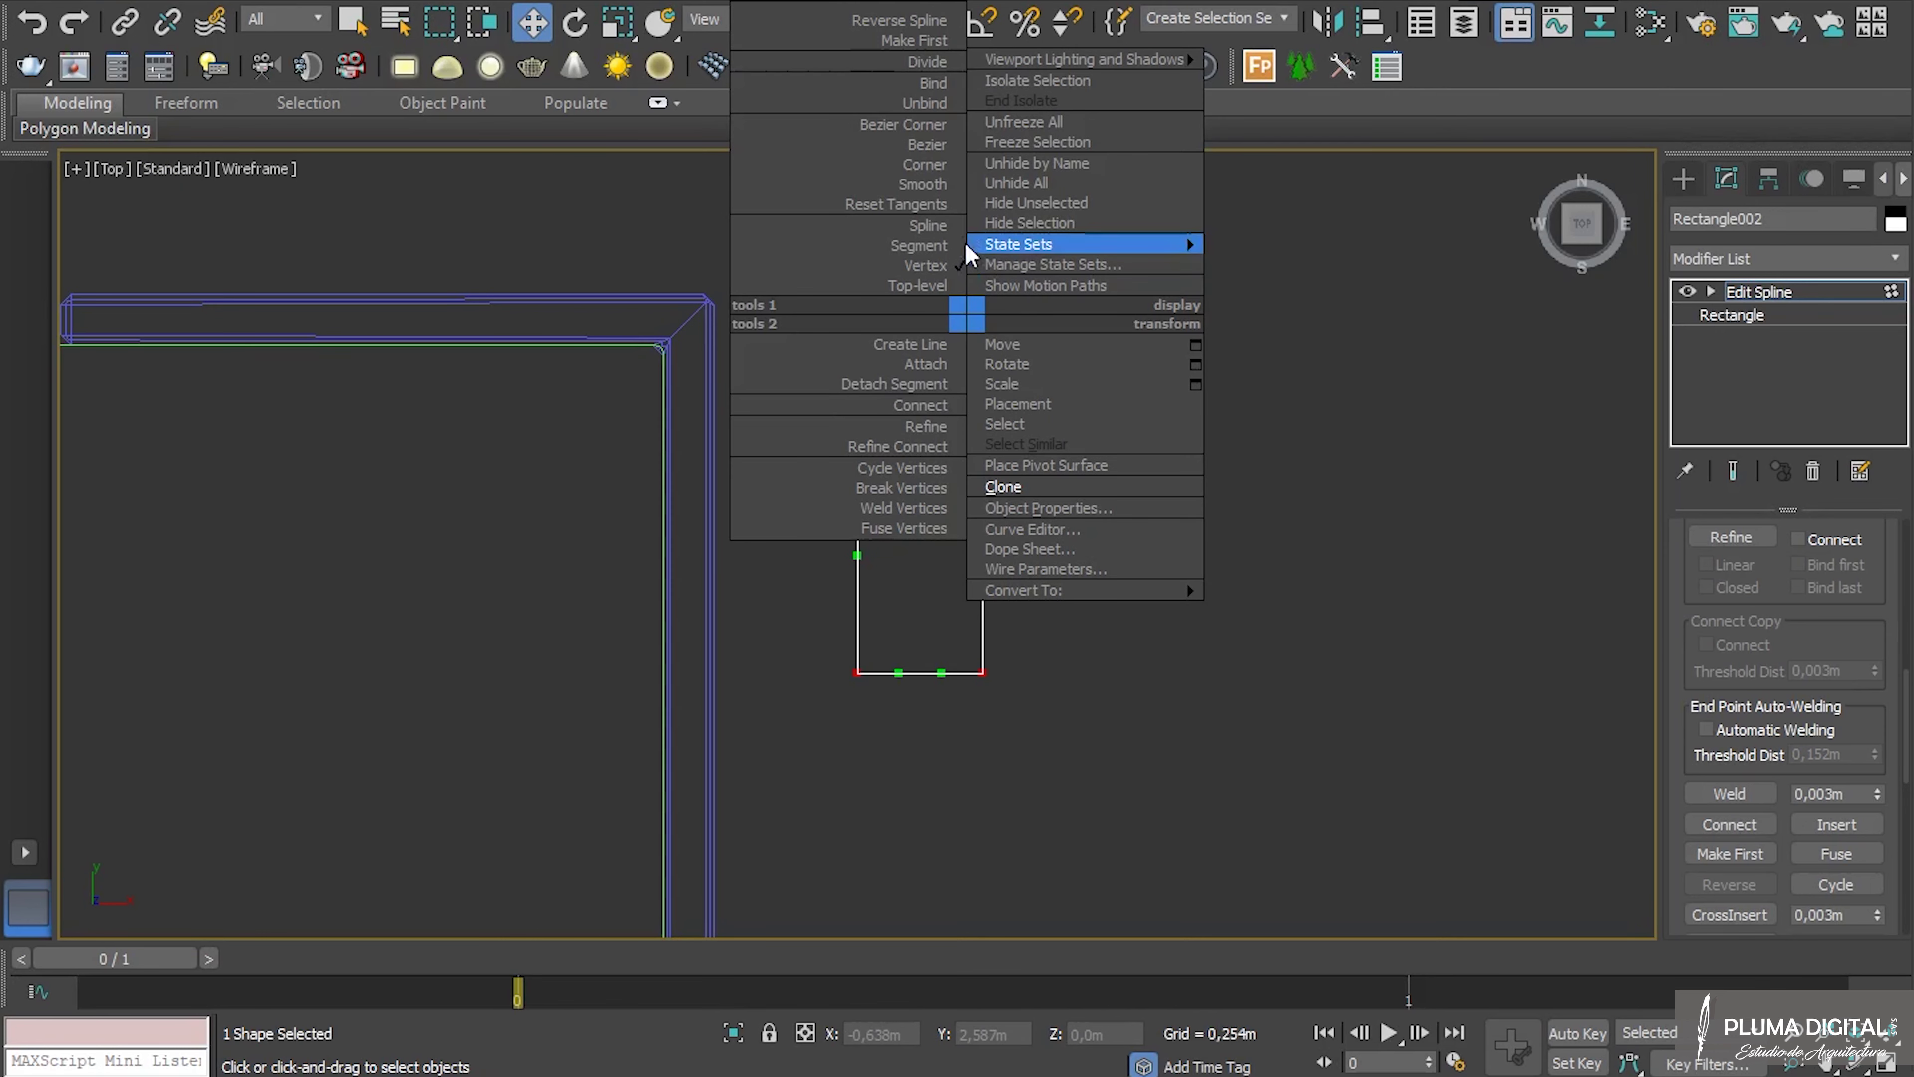
{"action": "left_click", "coordinate": [935, 163]}
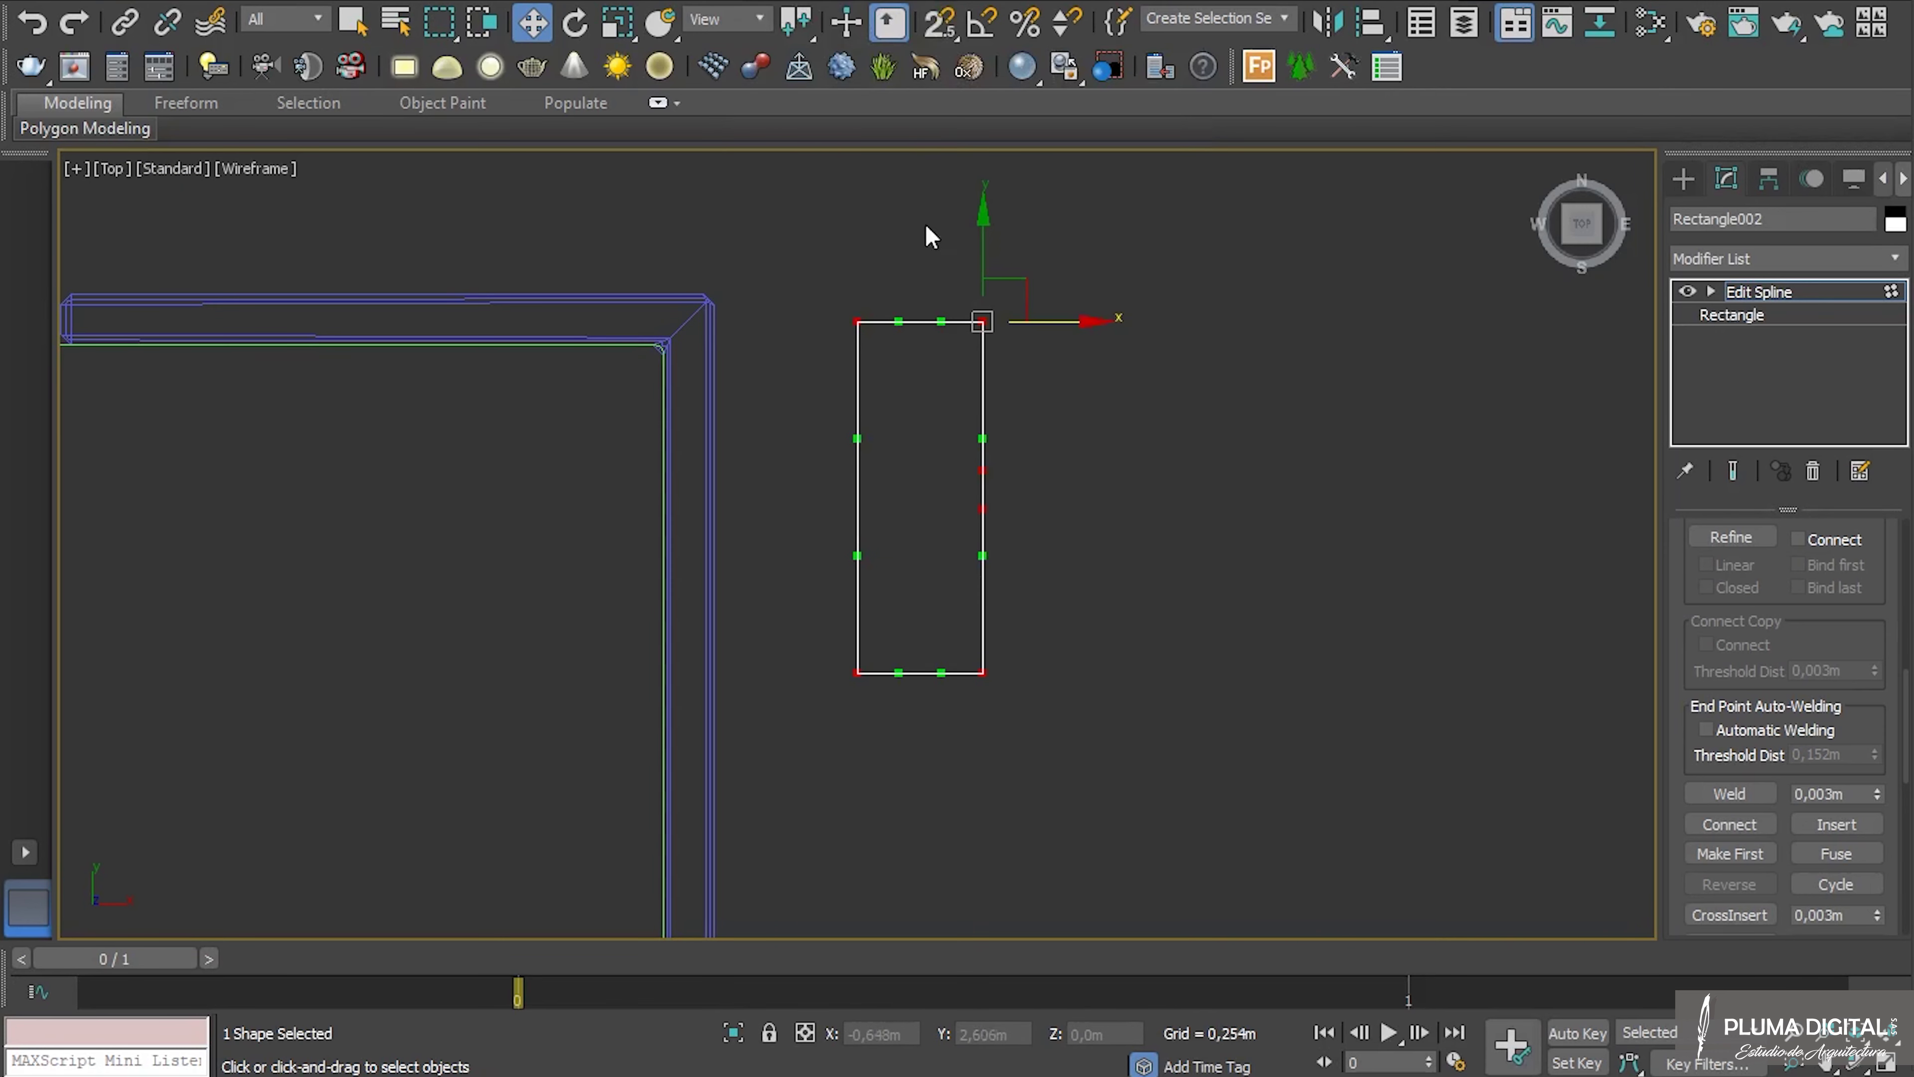
{"action": "right_click", "coordinate": [982, 319]}
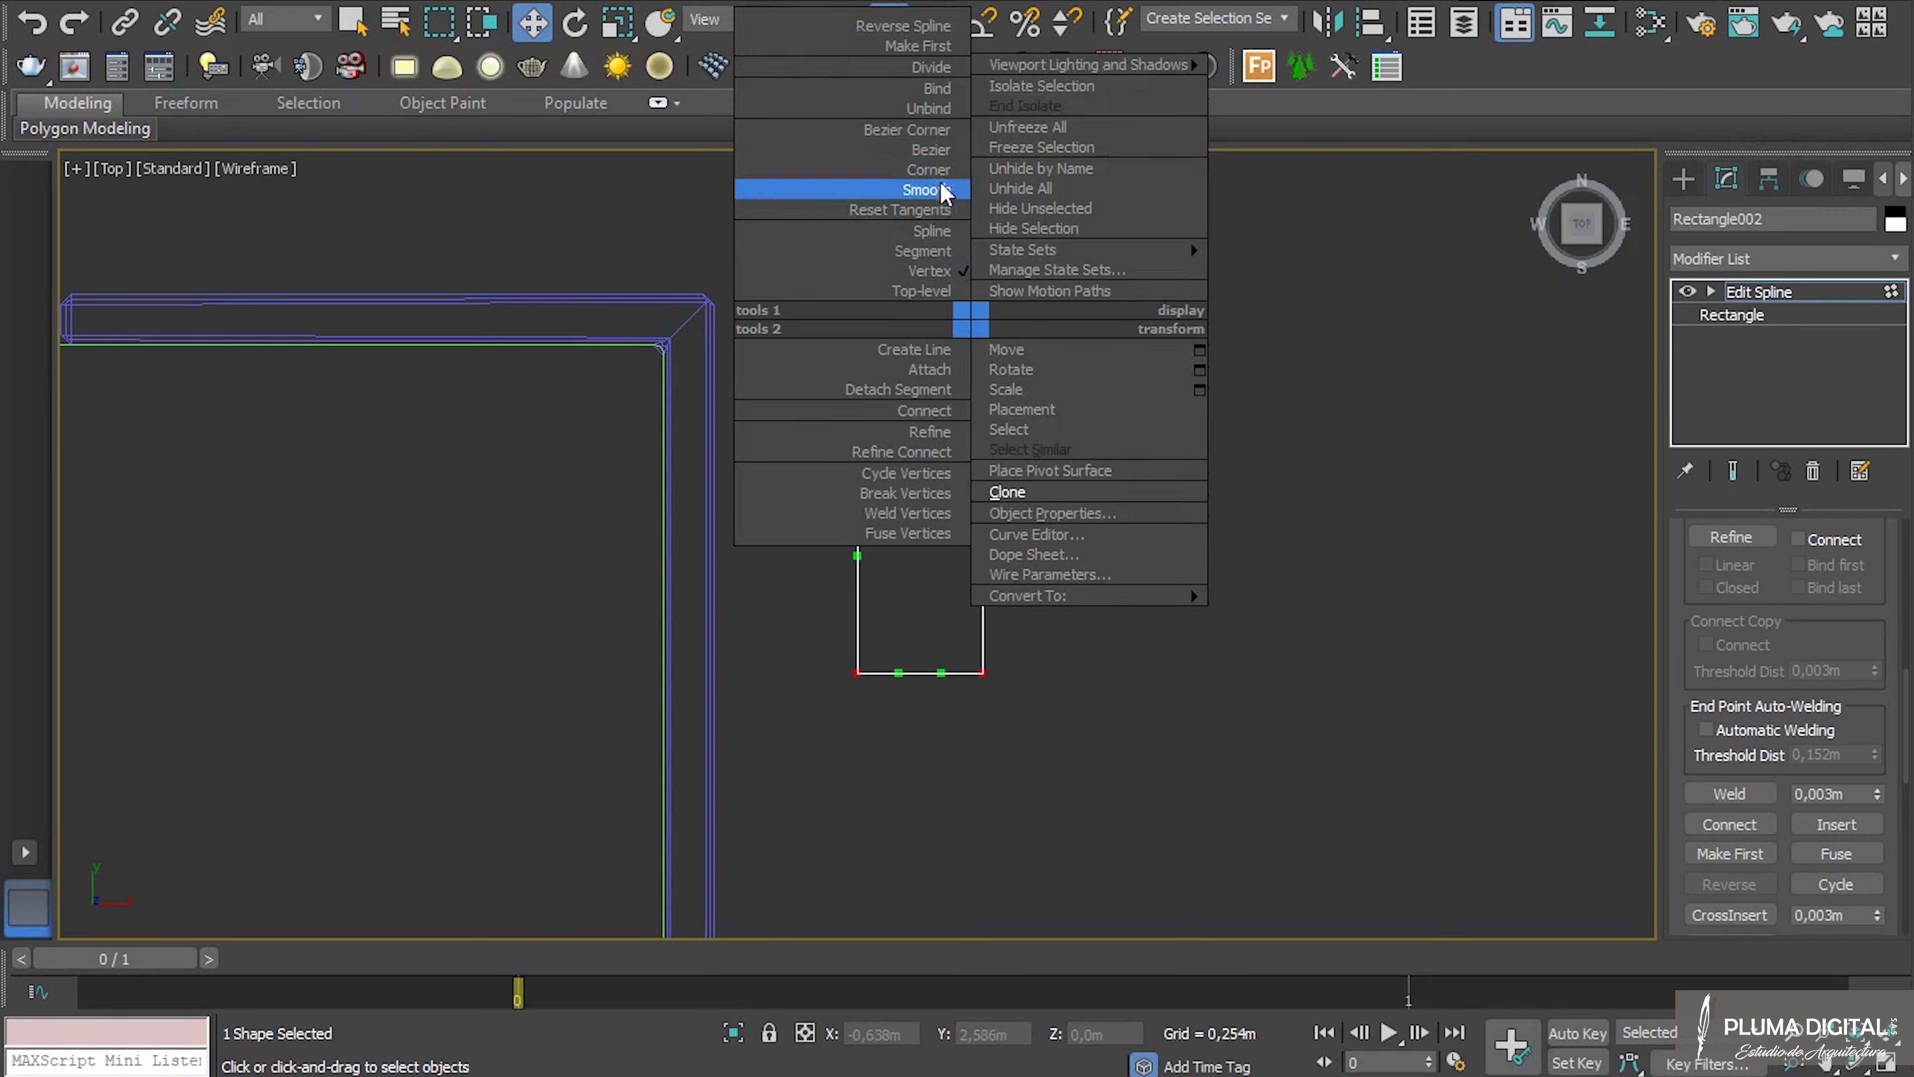
{"action": "left_click", "coordinate": [936, 167]}
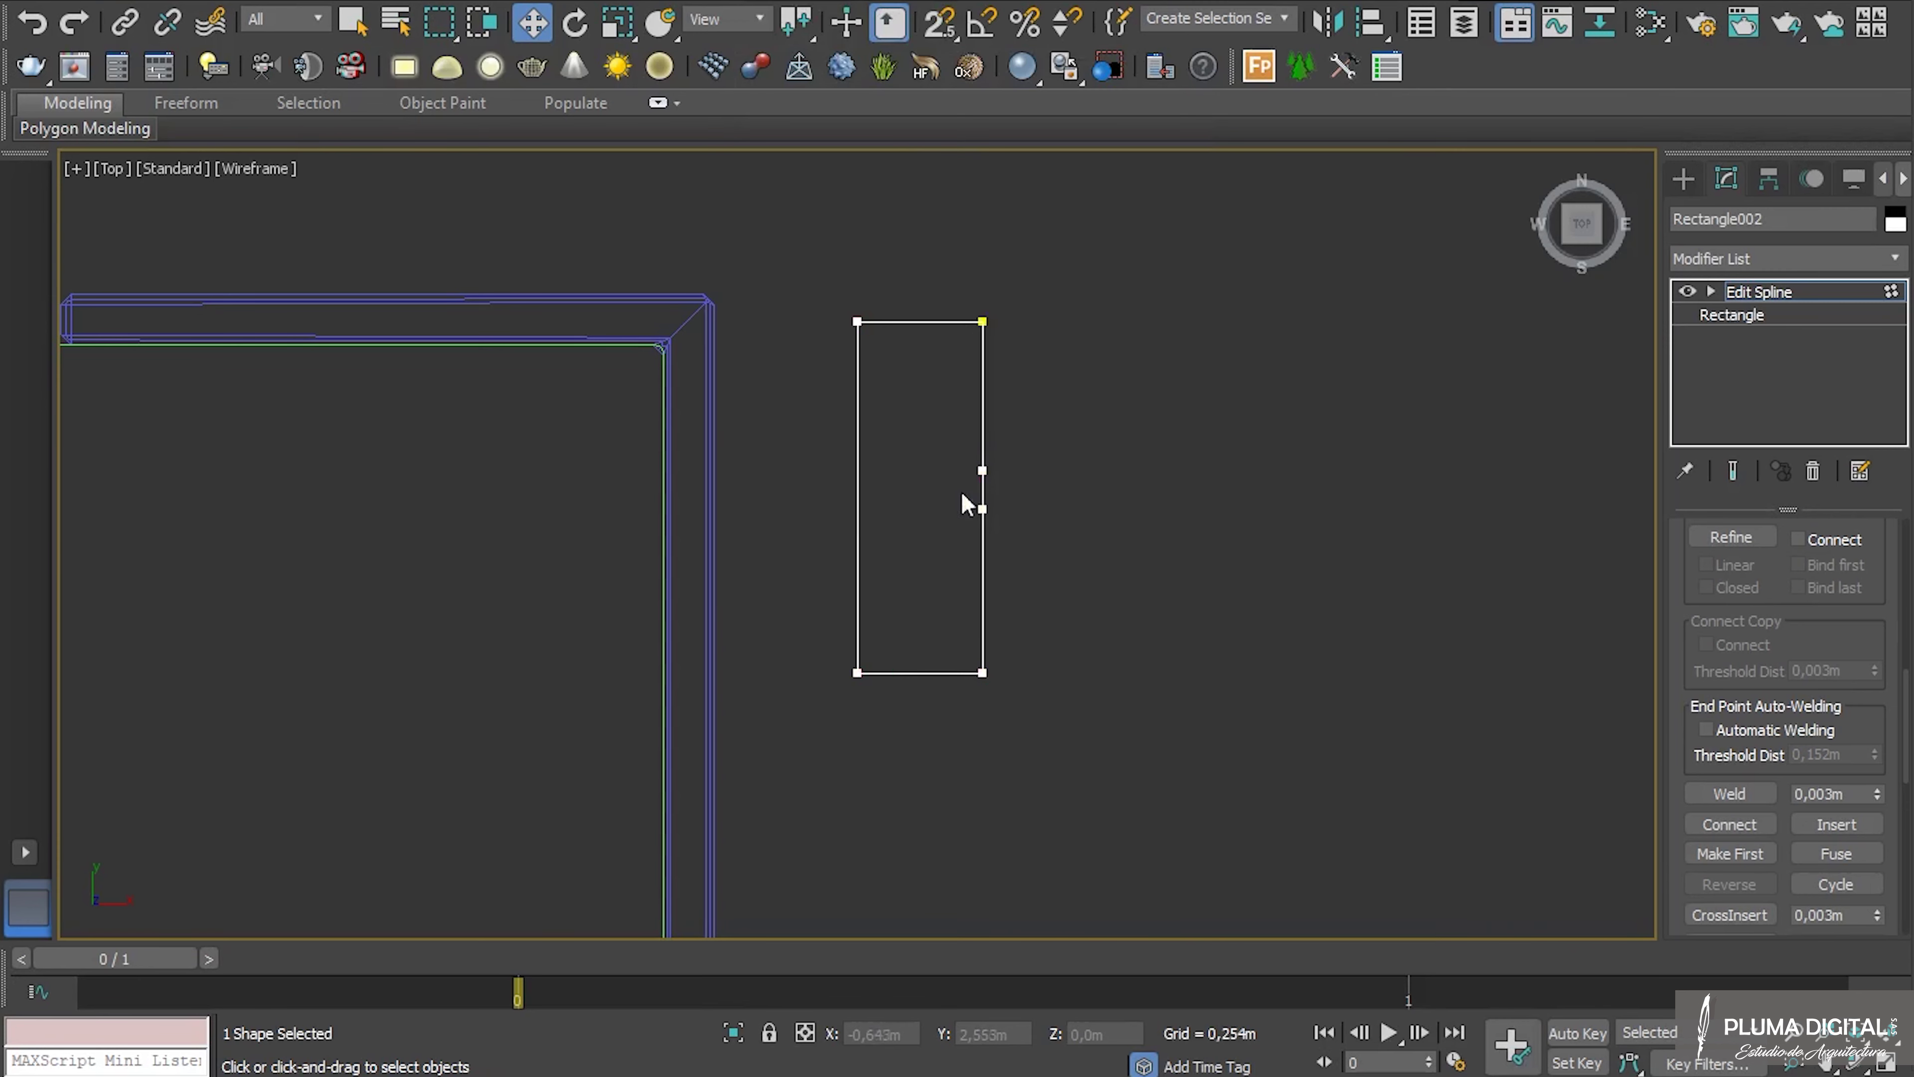
Copy the X position of the rectangle's top-right vertex, -0.637 m, to the upper inserted vertex on the right edge.
{"action": "scroll", "coordinate": [1009, 489], "scroll_direction": "up", "scroll_amount": 3}
{"action": "middle_click_drag", "start_coordinate": [1050, 324], "coordinate": [1048, 465]}
{"action": "left_click_drag", "start_coordinate": [921, 341], "coordinate": [921, 342]}
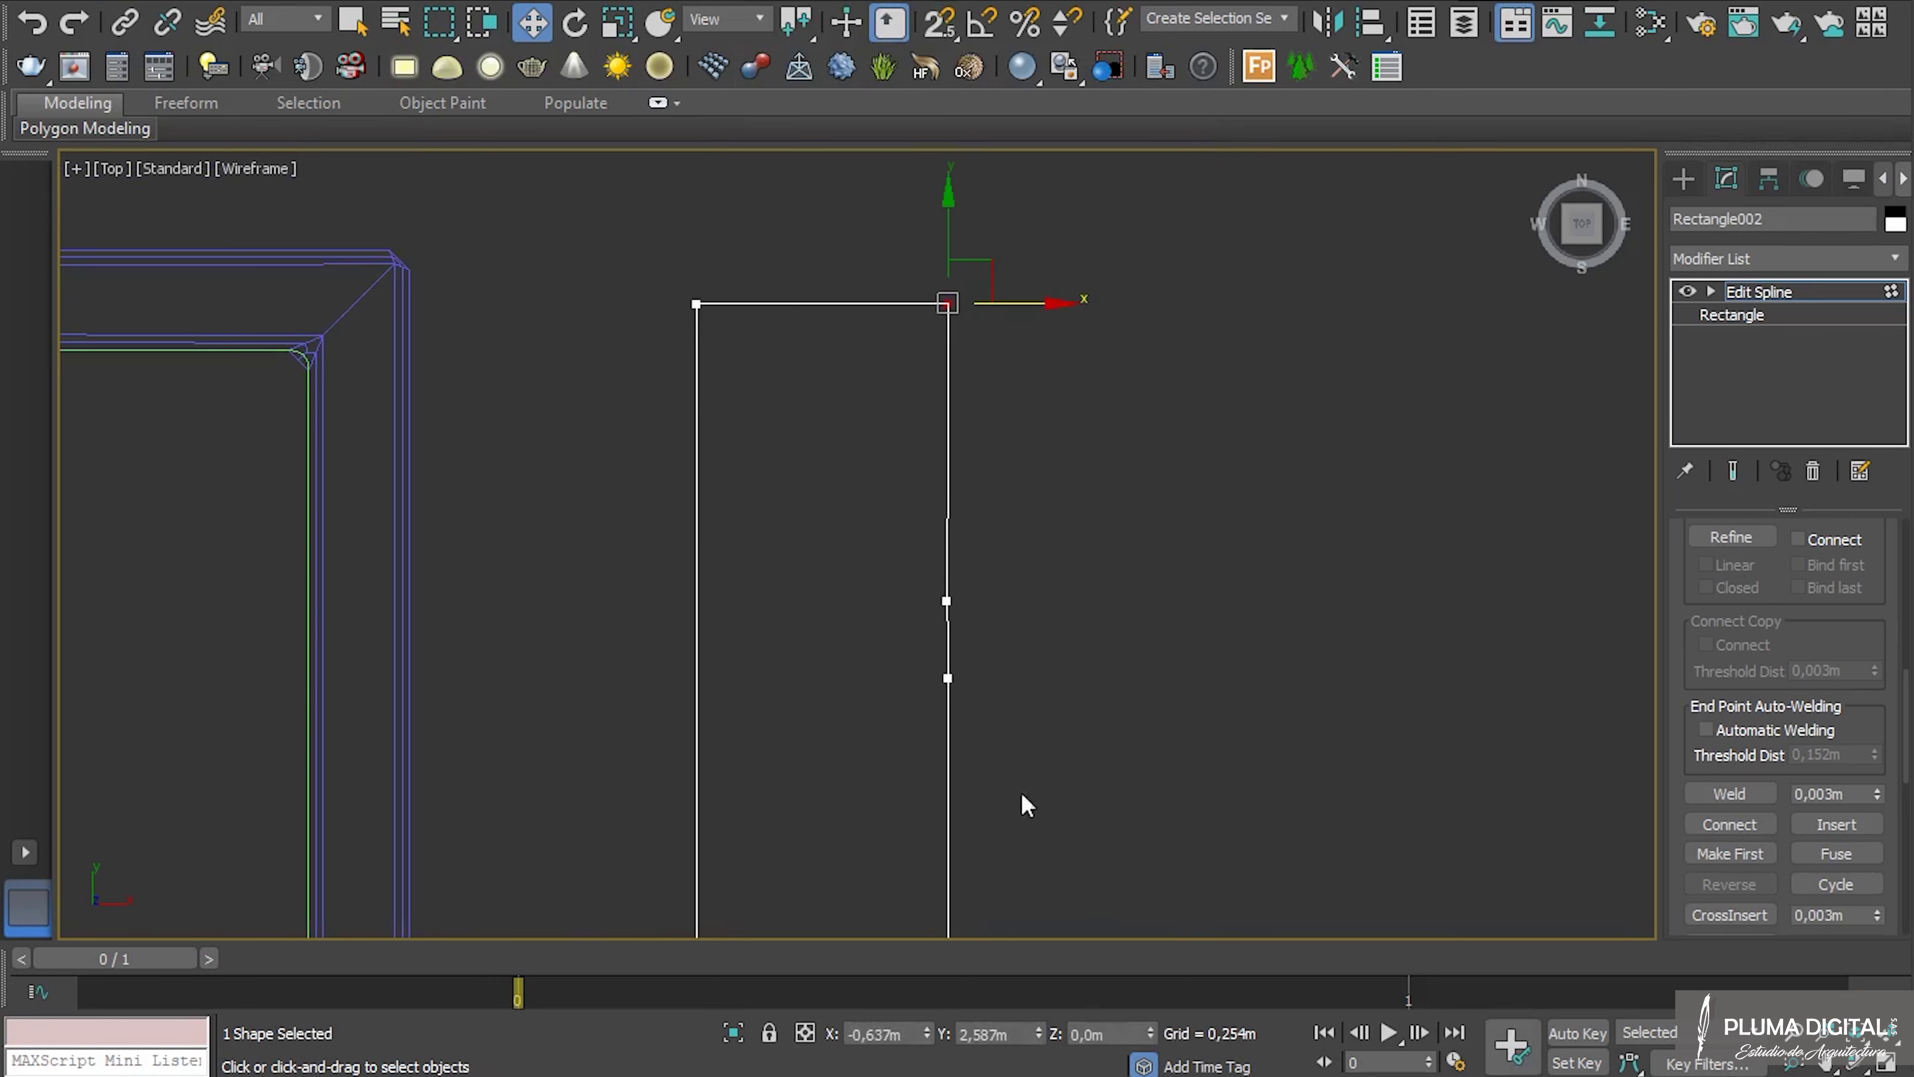
{"action": "left_click", "coordinate": [910, 1033]}
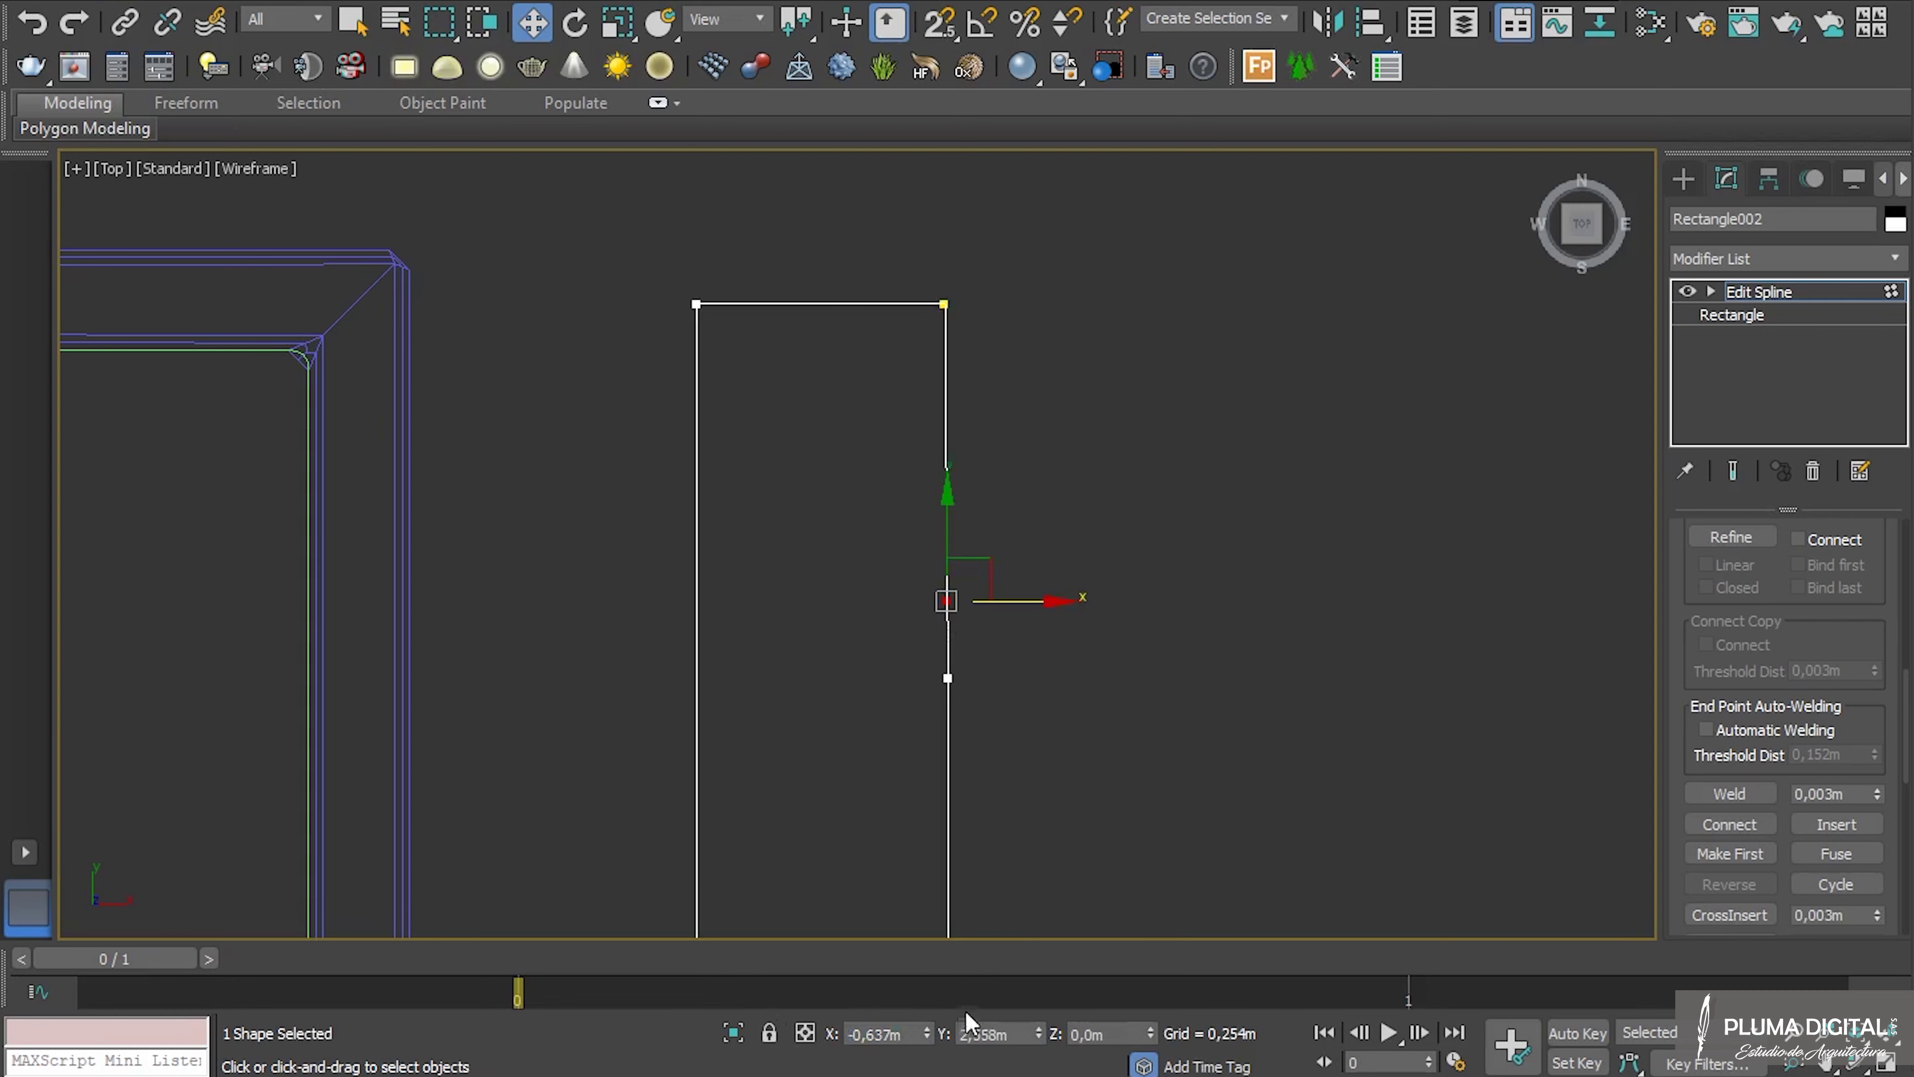
{"action": "left_click", "coordinate": [910, 1040]}
{"action": "key", "text": "Return"}
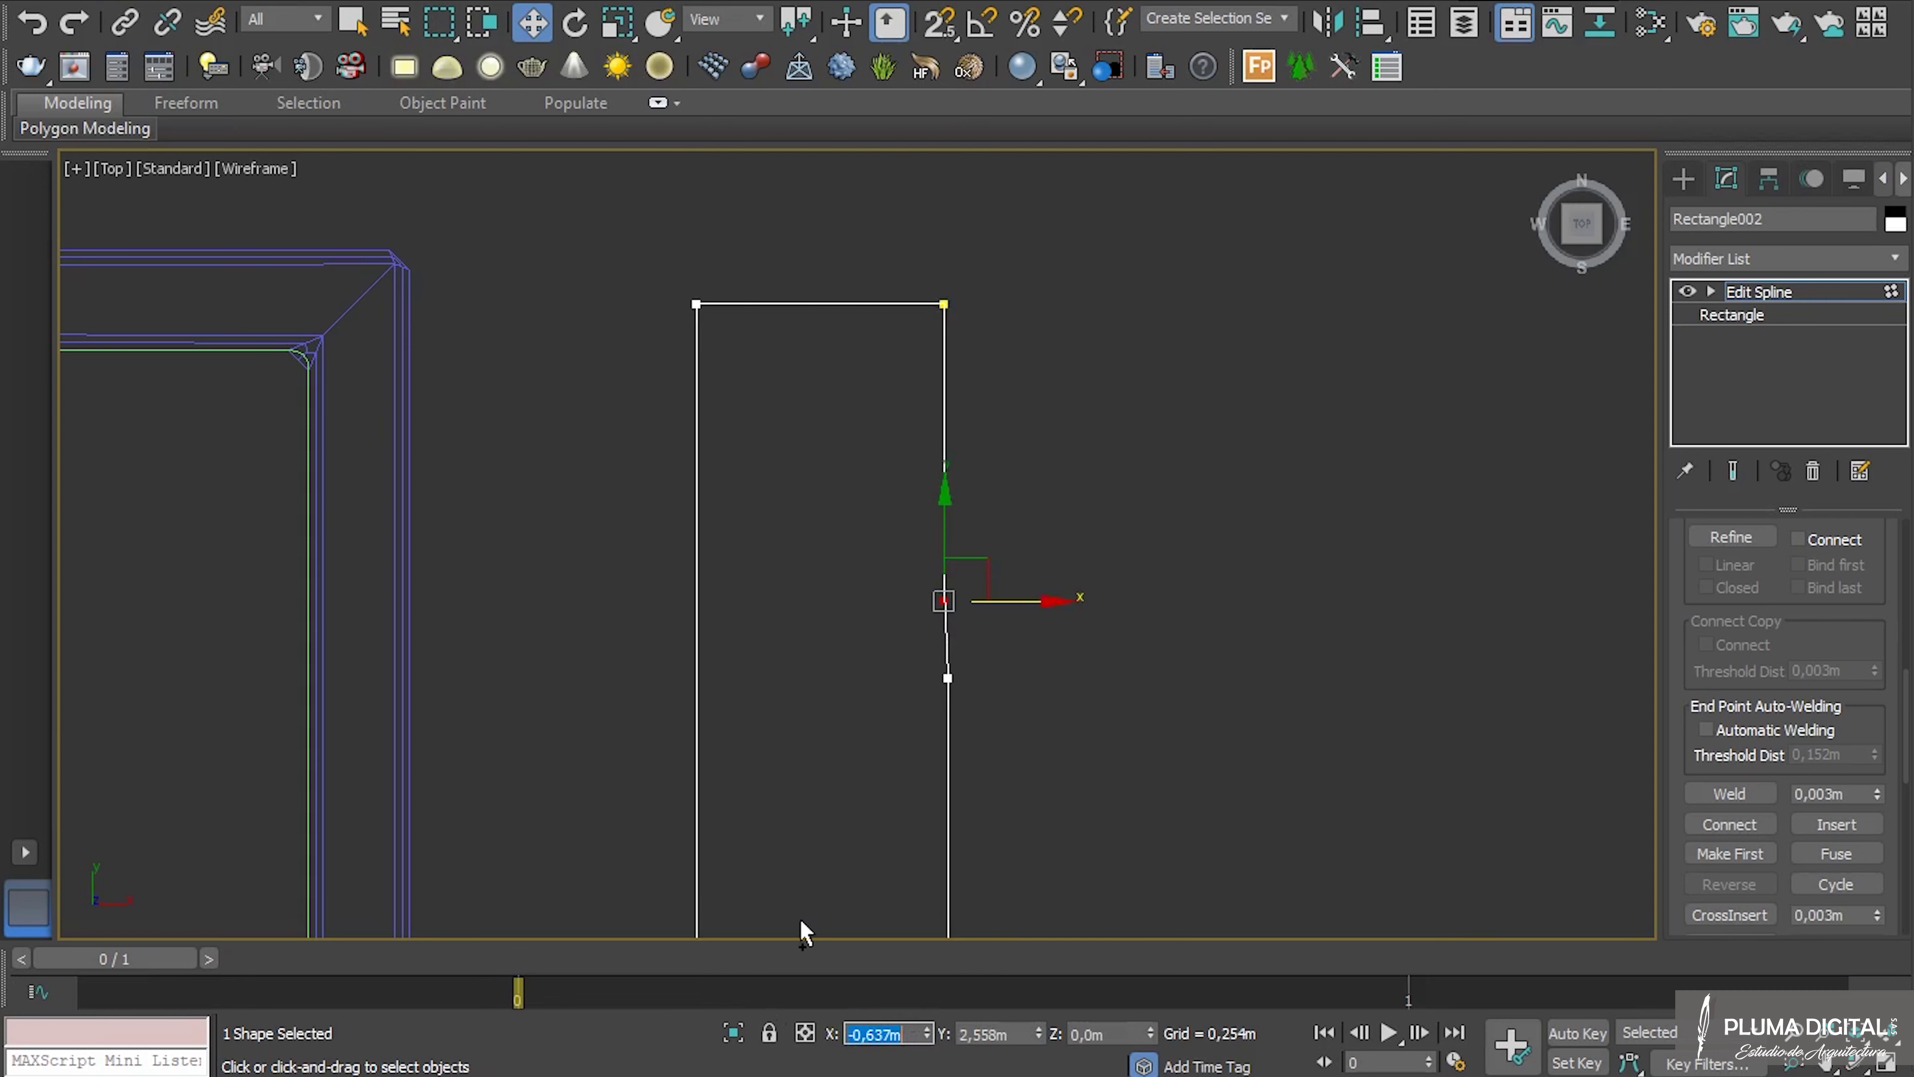
Set the X position of the lower inserted vertex and the bottom-right corner vertex to -0.637 m.
{"action": "left_click", "coordinate": [949, 677]}
{"action": "left_click", "coordinate": [920, 1039]}
{"action": "key", "text": "Return"}
{"action": "middle_click_drag", "start_coordinate": [921, 735], "coordinate": [969, 547]}
{"action": "left_click_drag", "start_coordinate": [851, 781], "coordinate": [972, 769]}
{"action": "left_click", "coordinate": [920, 1039]}
{"action": "key", "text": "Return"}
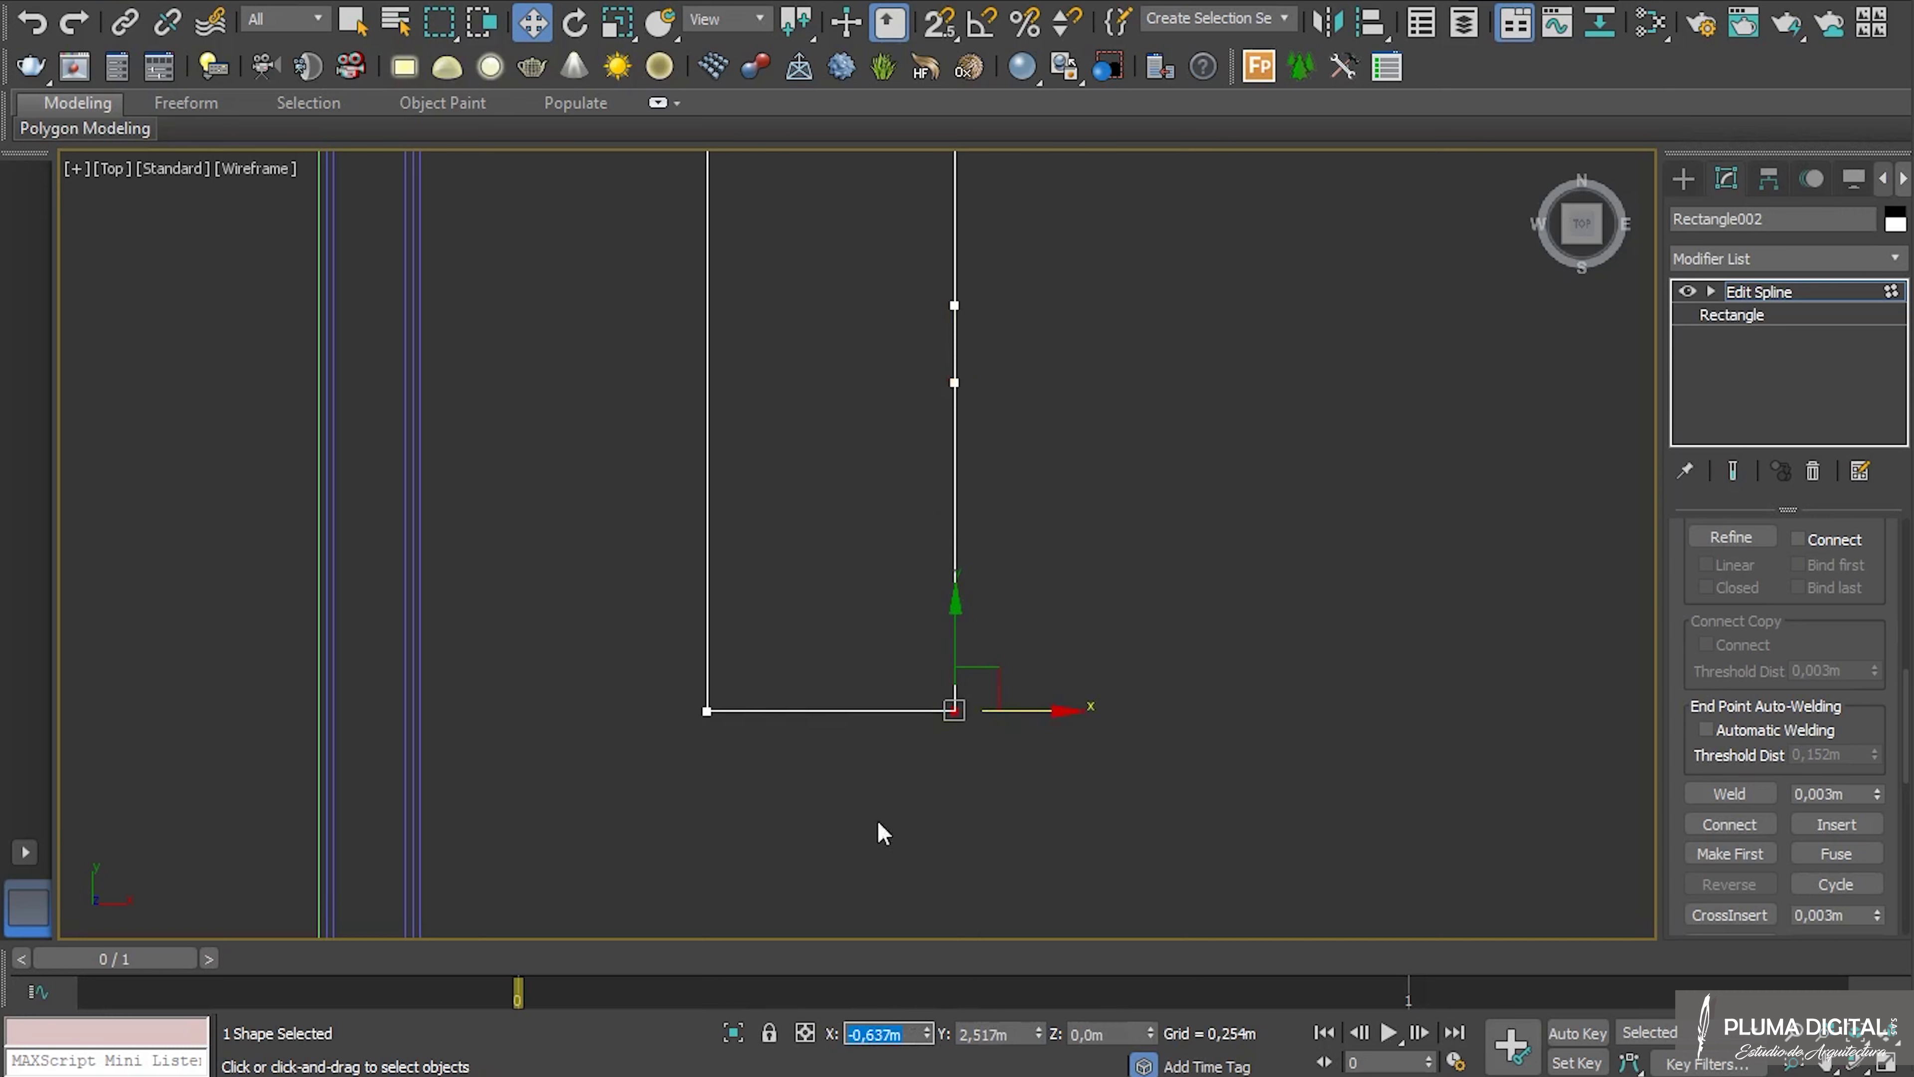
Move the lower inserted vertex and the bottom-right corner together about 0.010 m inward along X to narrow the profile's lower part.
{"action": "left_click_drag", "start_coordinate": [1011, 367], "coordinate": [934, 784]}
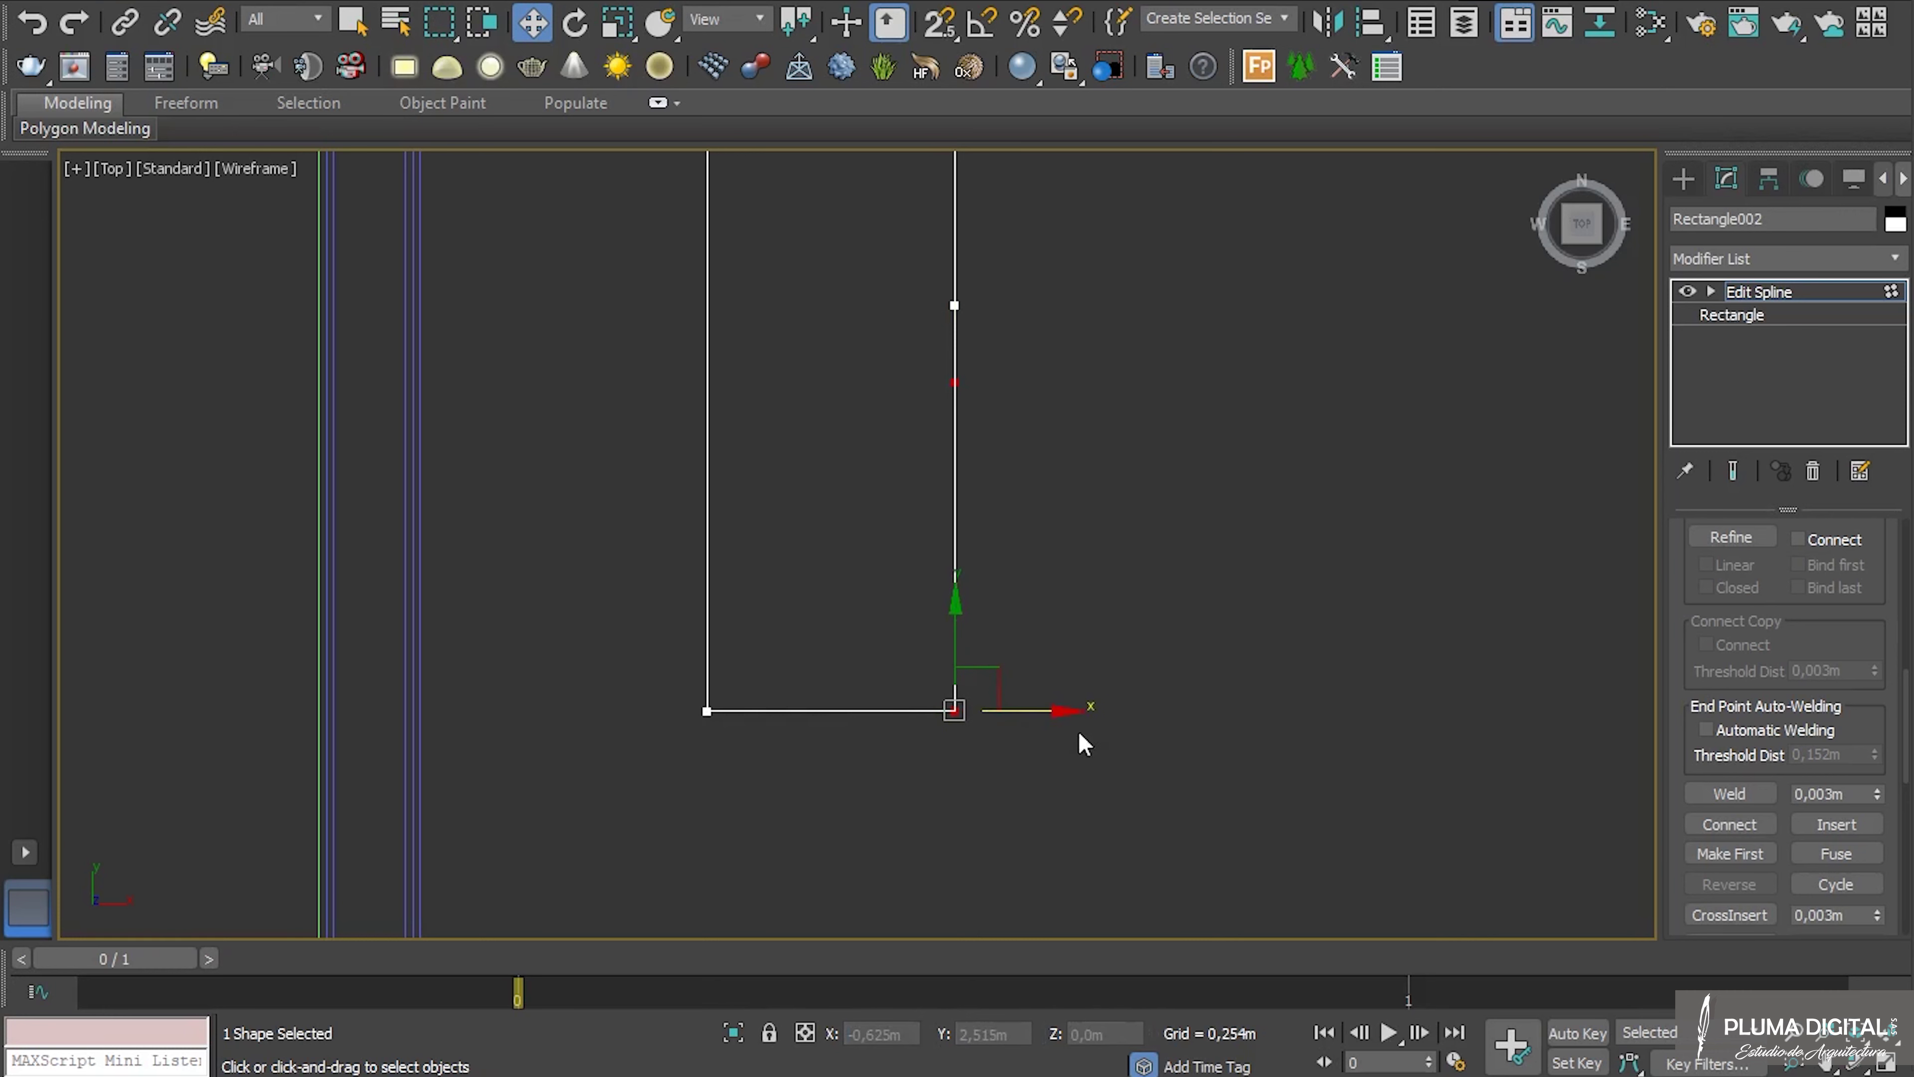
{"action": "left_click_drag", "start_coordinate": [1062, 718], "coordinate": [964, 715]}
{"action": "scroll", "coordinate": [999, 643], "scroll_direction": "down", "scroll_amount": 4}
{"action": "scroll", "coordinate": [953, 603], "scroll_direction": "up", "scroll_amount": 7}
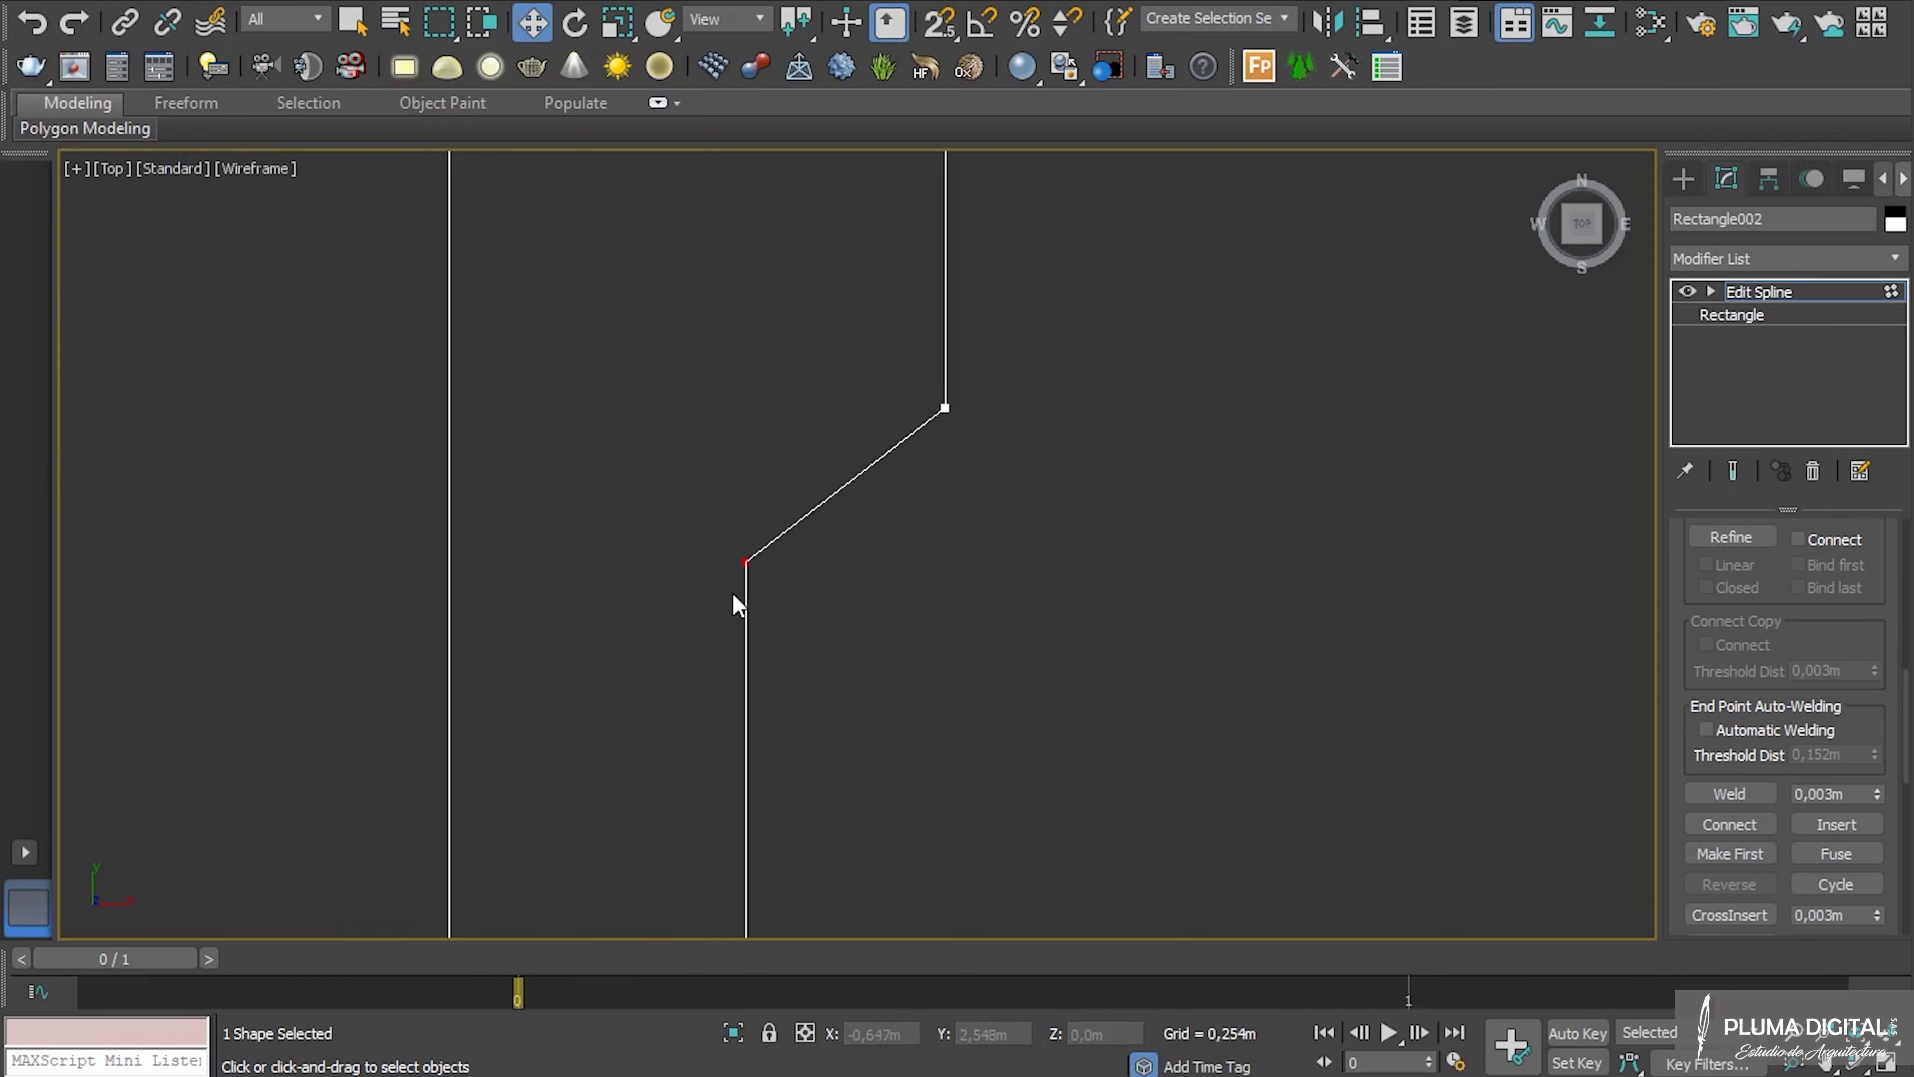
Copy the upper inserted vertex's Y position, 2.558 m, to the lower inserted vertex to square the step in the profile.
{"action": "left_click_drag", "start_coordinate": [792, 513], "coordinate": [791, 513]}
{"action": "scroll", "coordinate": [950, 603], "scroll_direction": "down", "scroll_amount": 3}
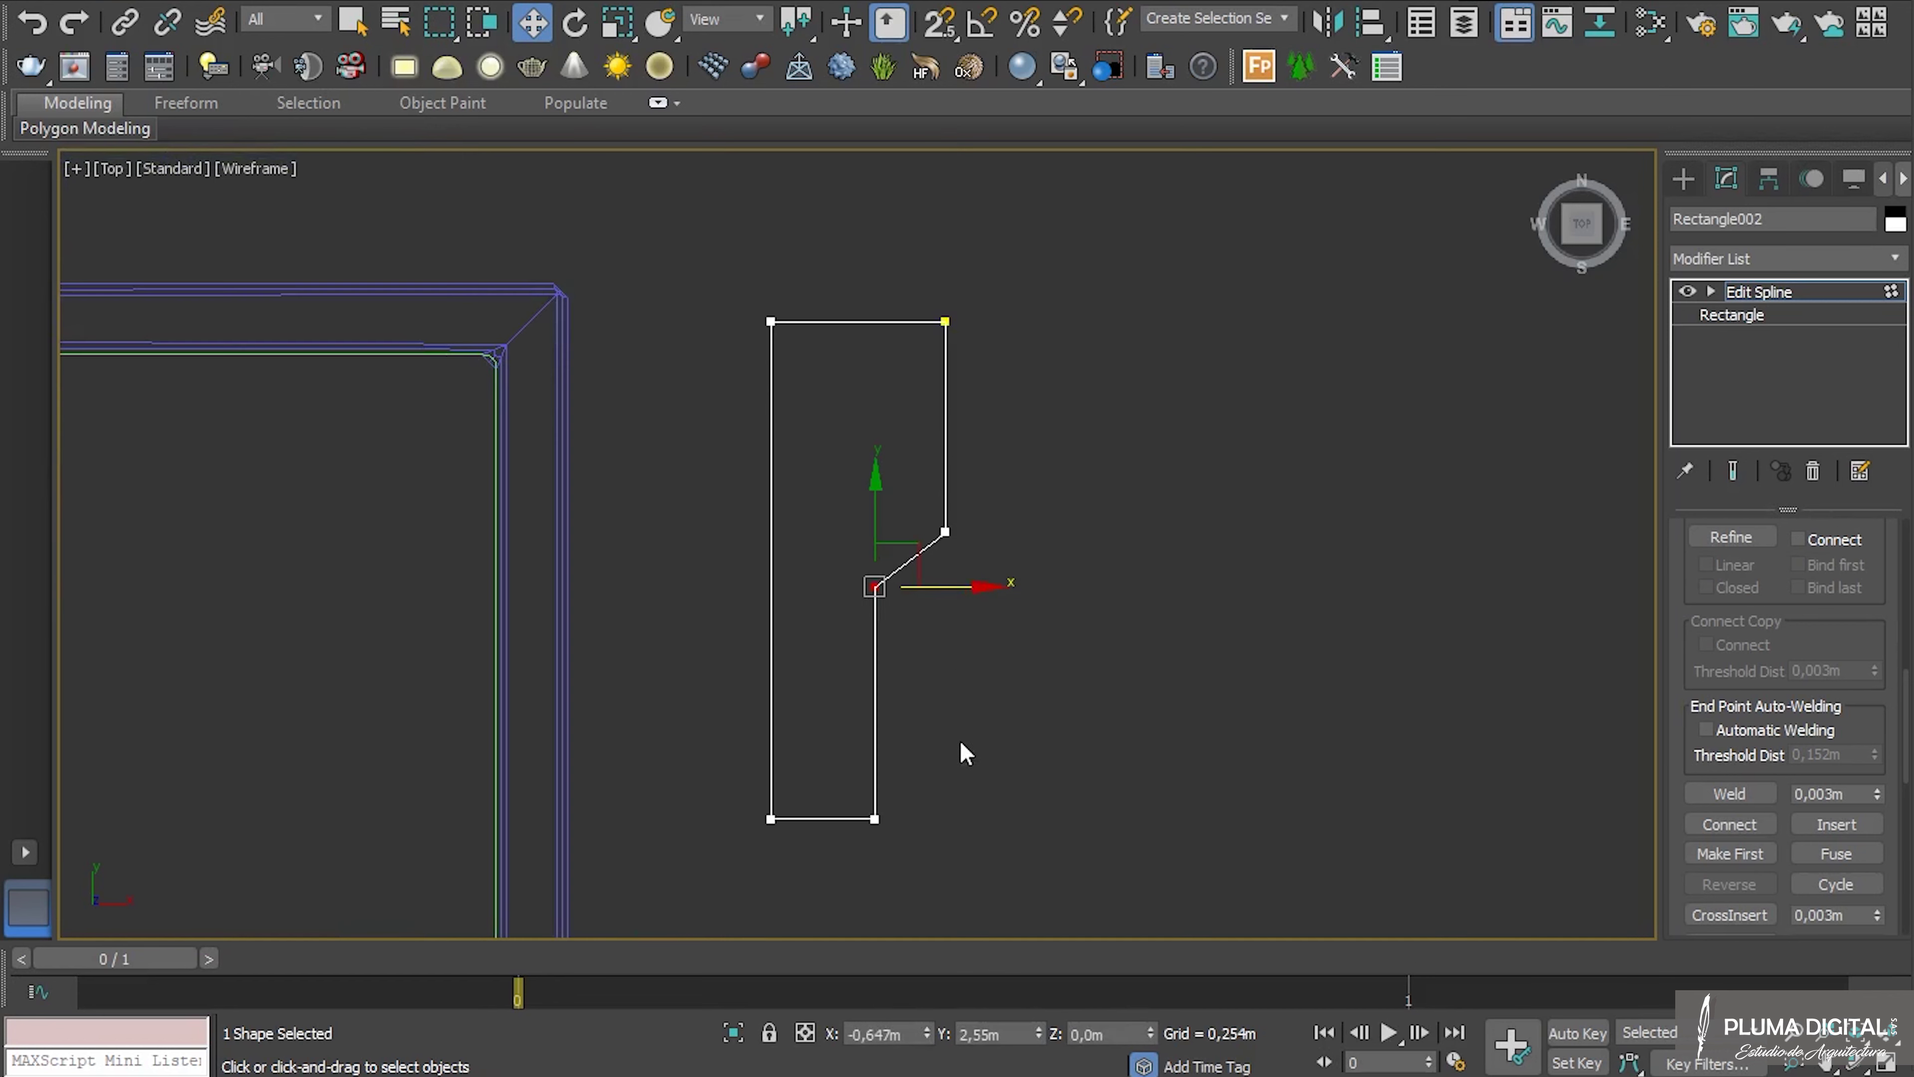
{"action": "left_click_drag", "start_coordinate": [921, 550], "coordinate": [921, 548]}
{"action": "left_click", "coordinate": [1025, 1034]}
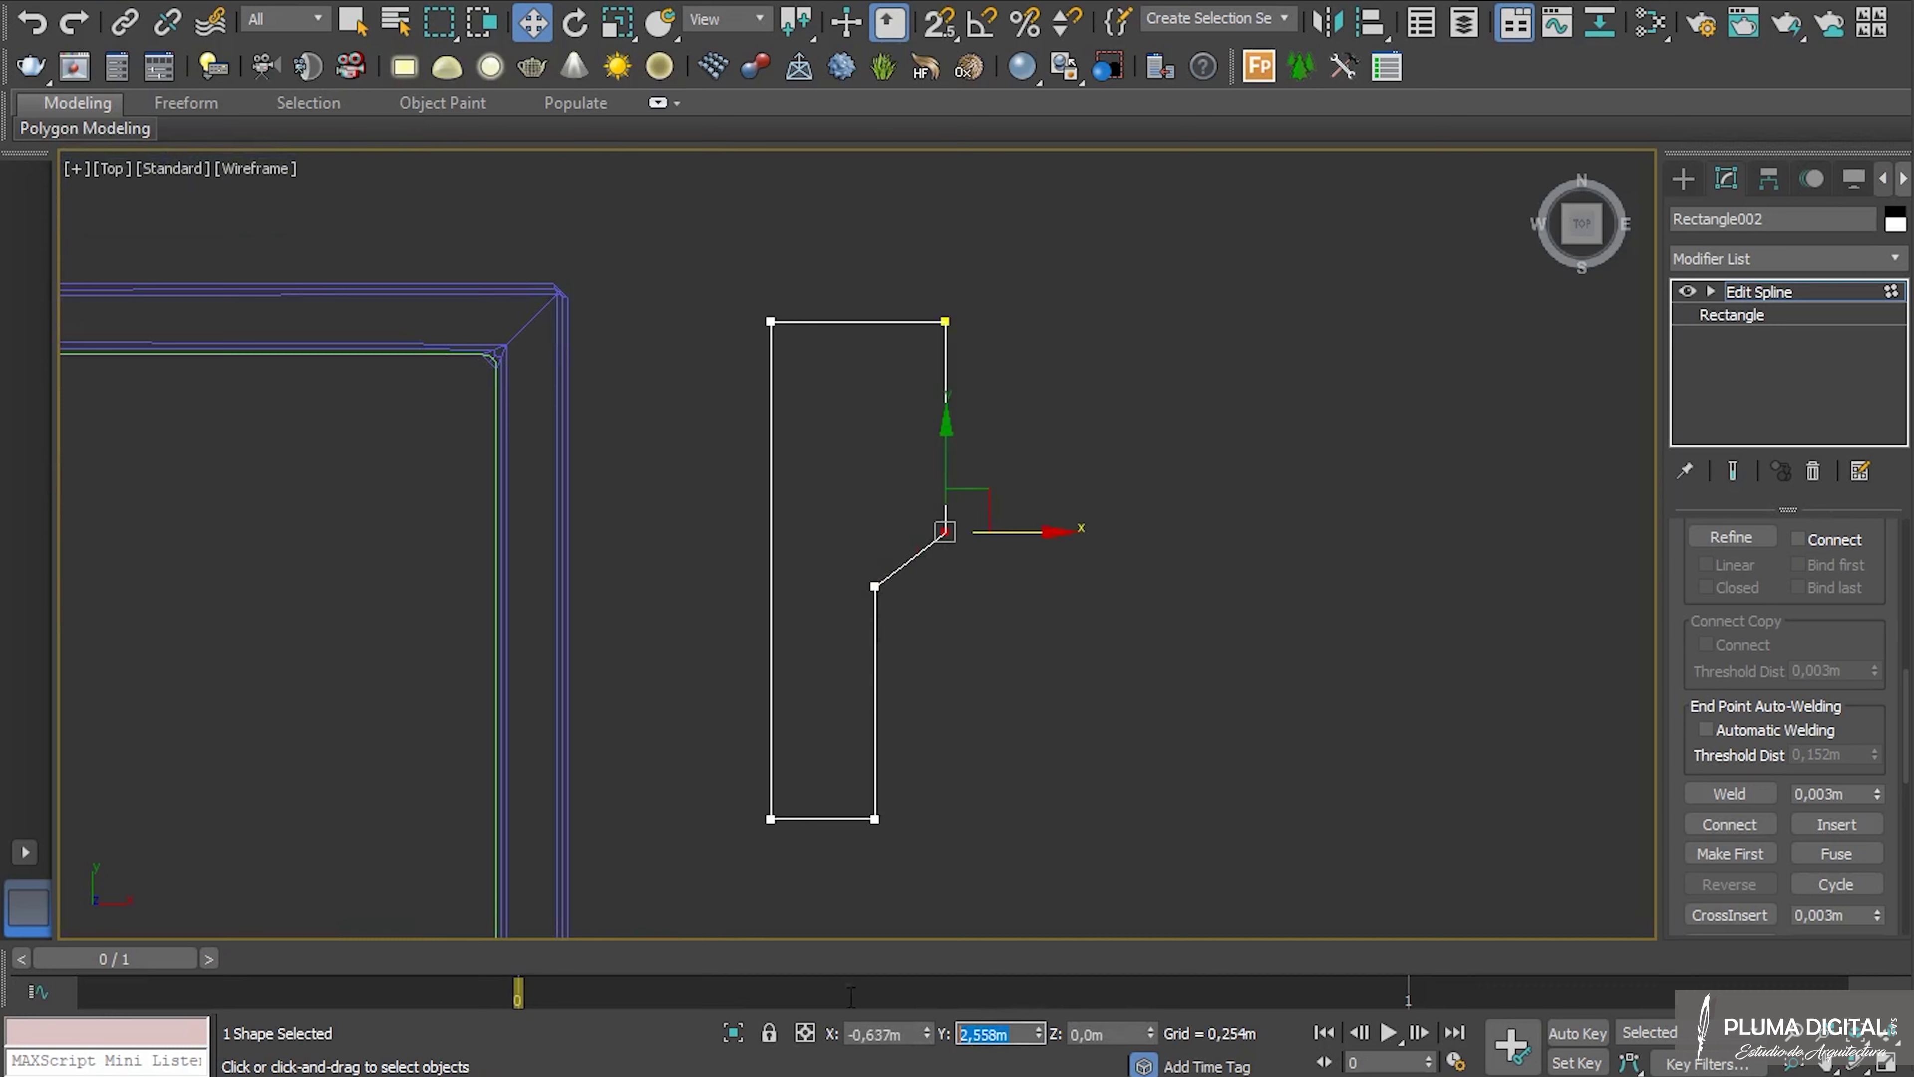
{"action": "left_click", "coordinate": [875, 585]}
{"action": "left_click", "coordinate": [998, 1034]}
{"action": "type", "text": "2,534"}
{"action": "key", "text": "Return"}
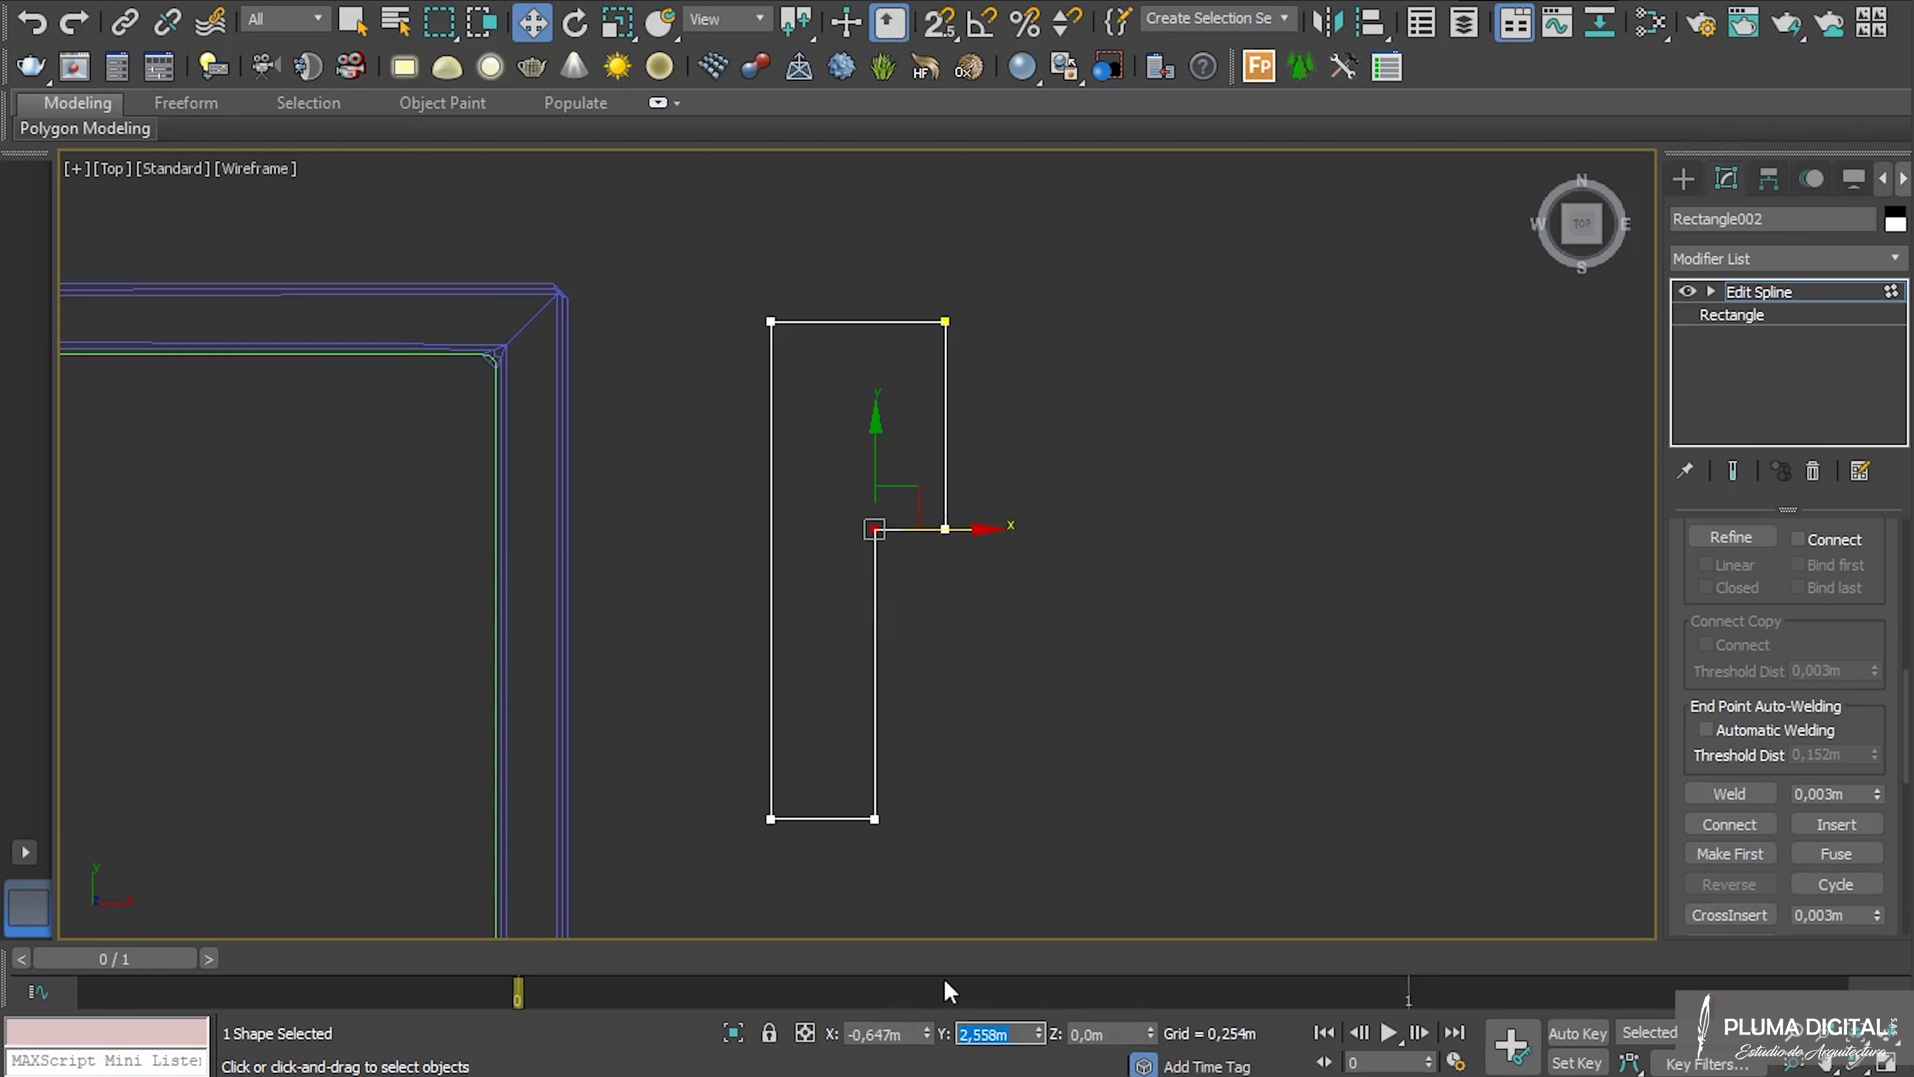
{"action": "left_click", "coordinate": [1016, 703]}
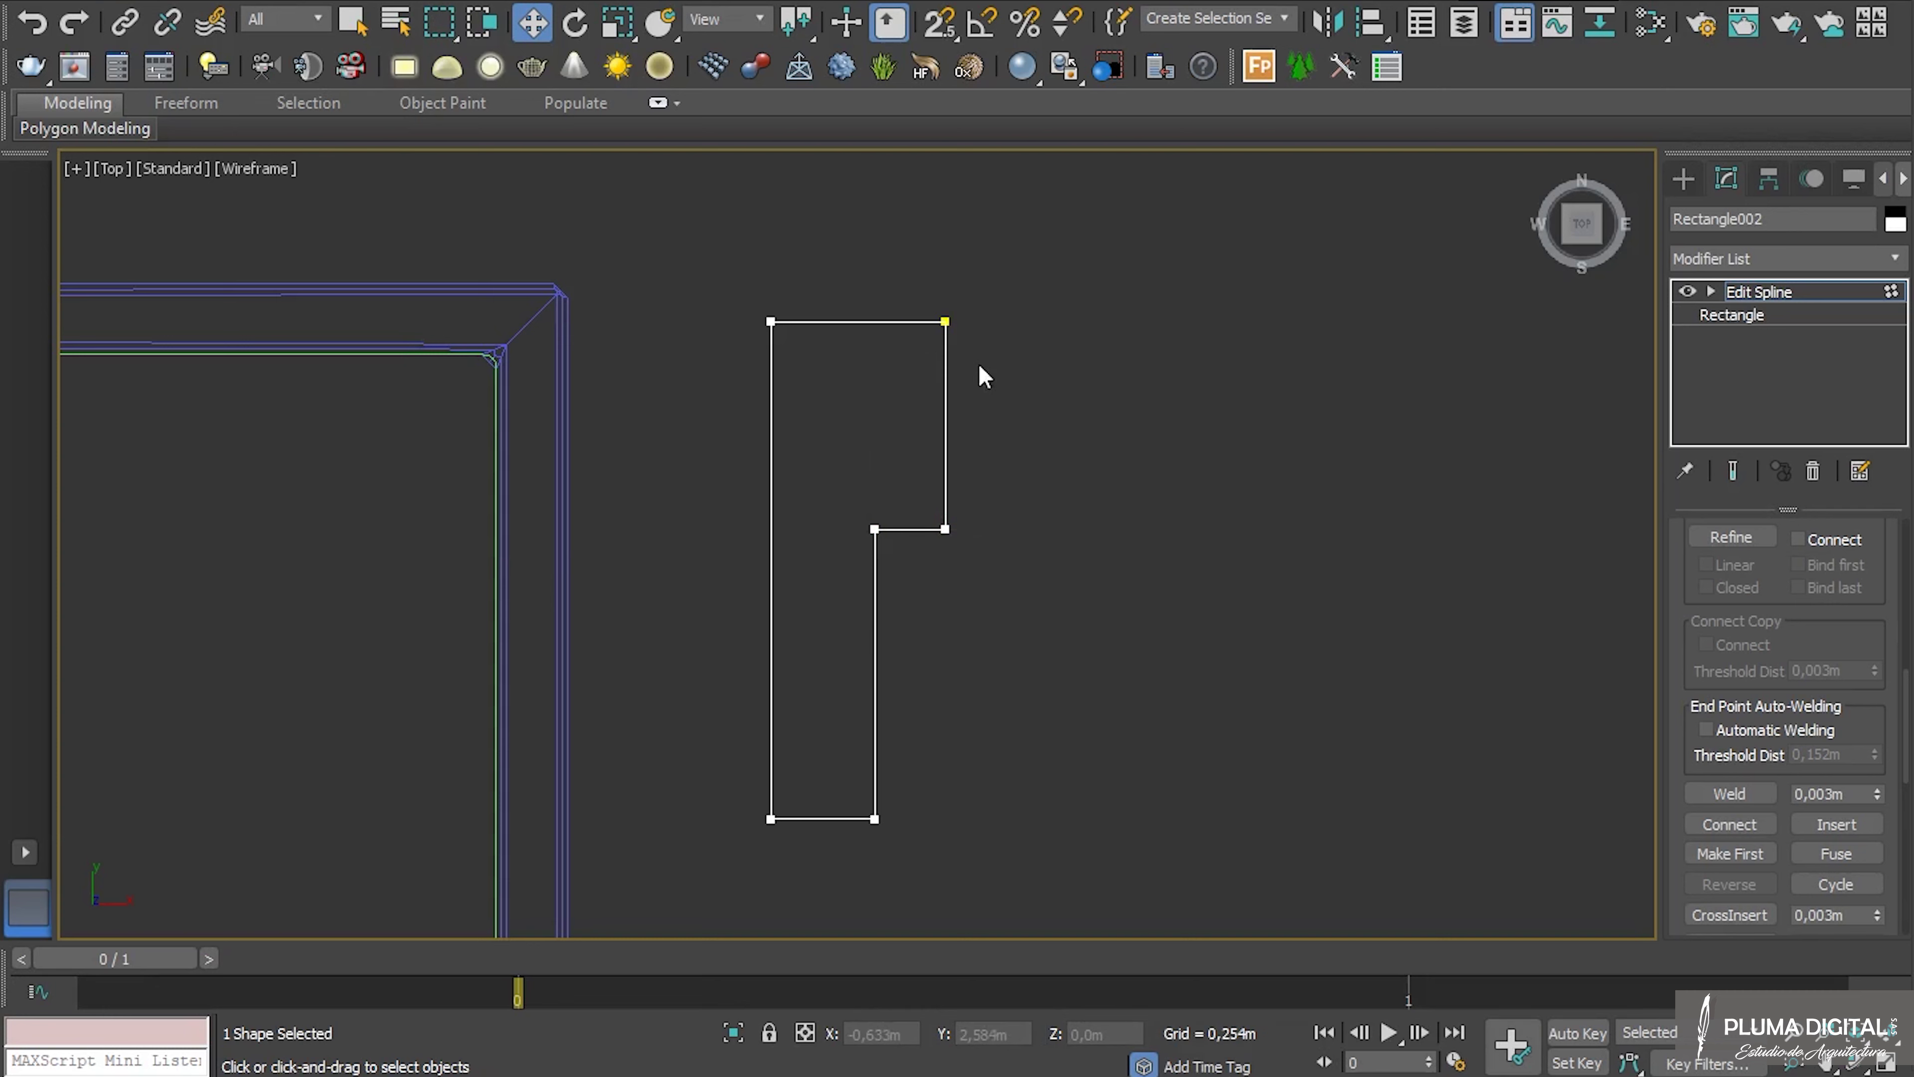
Chamfer the profile's top-right vertex by about 0.012 m and leave Chamfer mode.
{"action": "left_click", "coordinate": [1837, 824]}
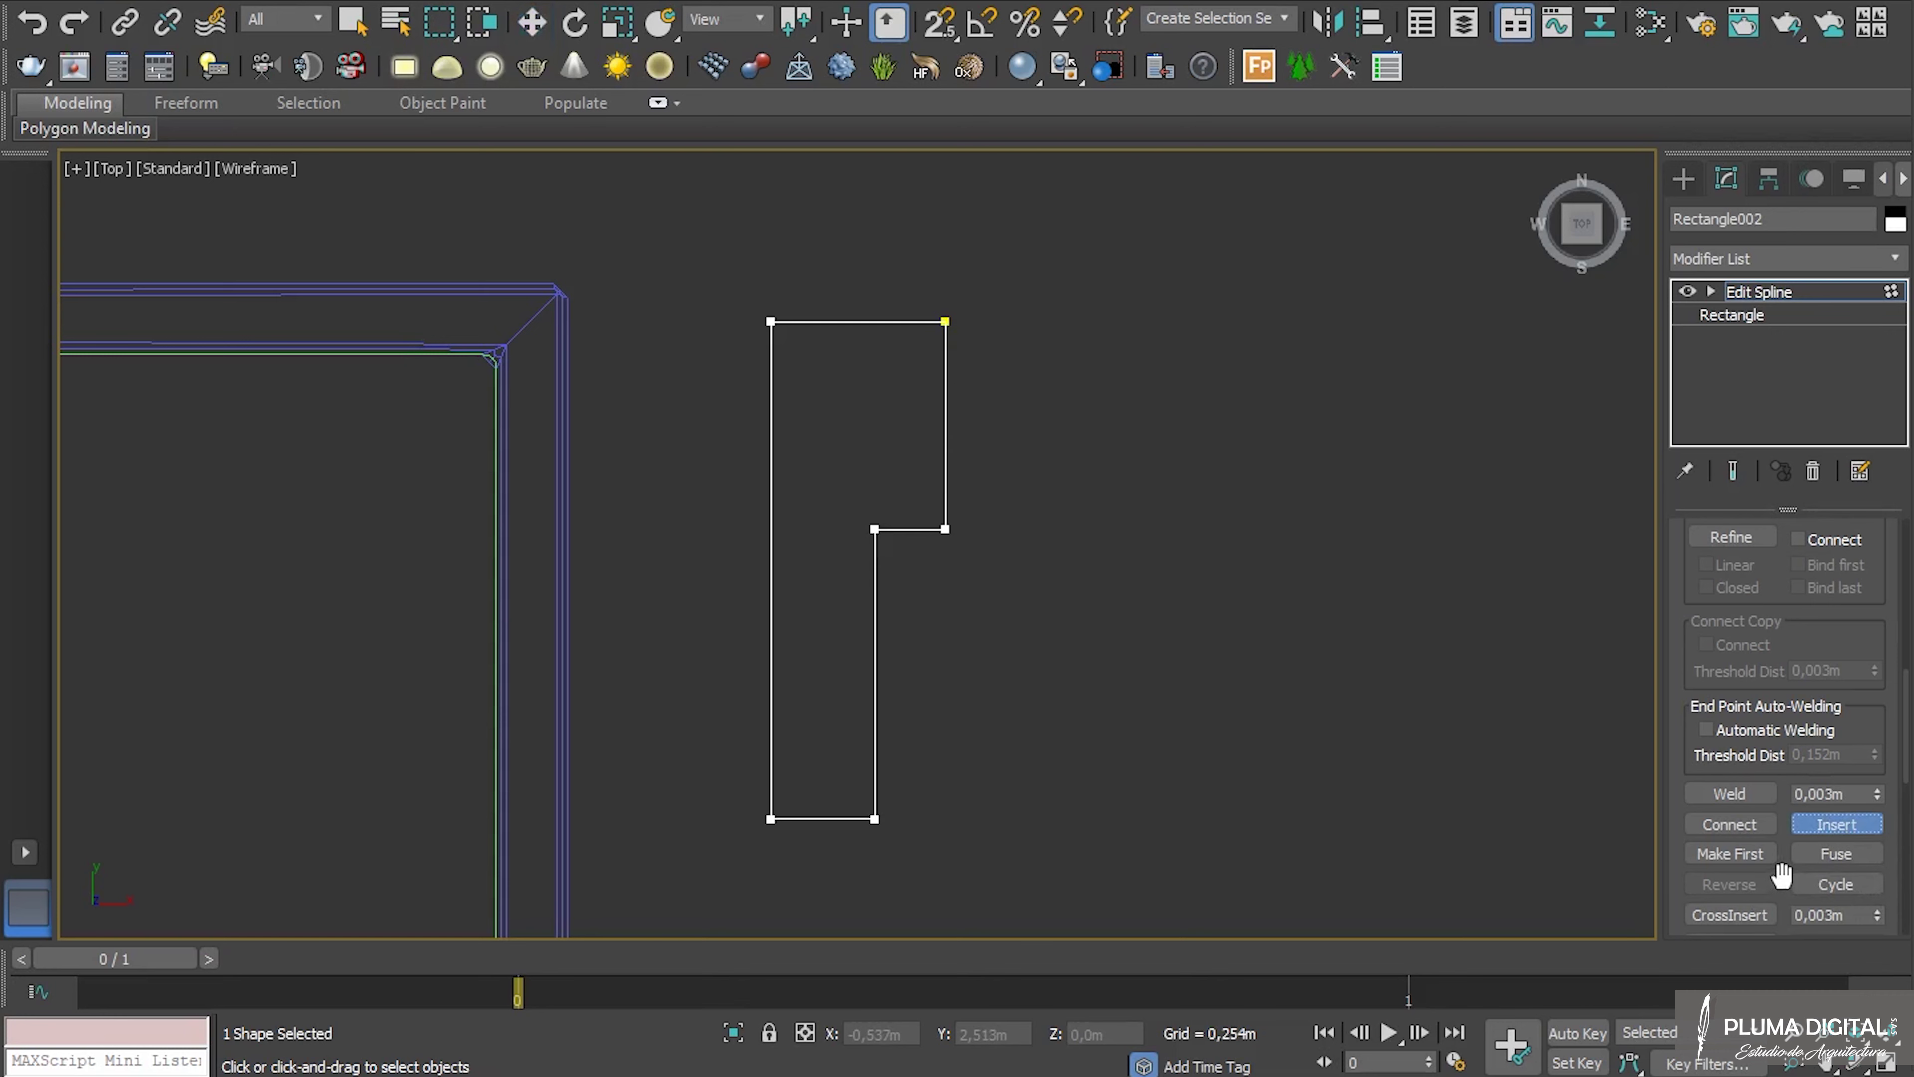
{"action": "scroll", "coordinate": [1780, 830], "scroll_direction": "down", "scroll_amount": 5}
{"action": "left_click", "coordinate": [1808, 664]}
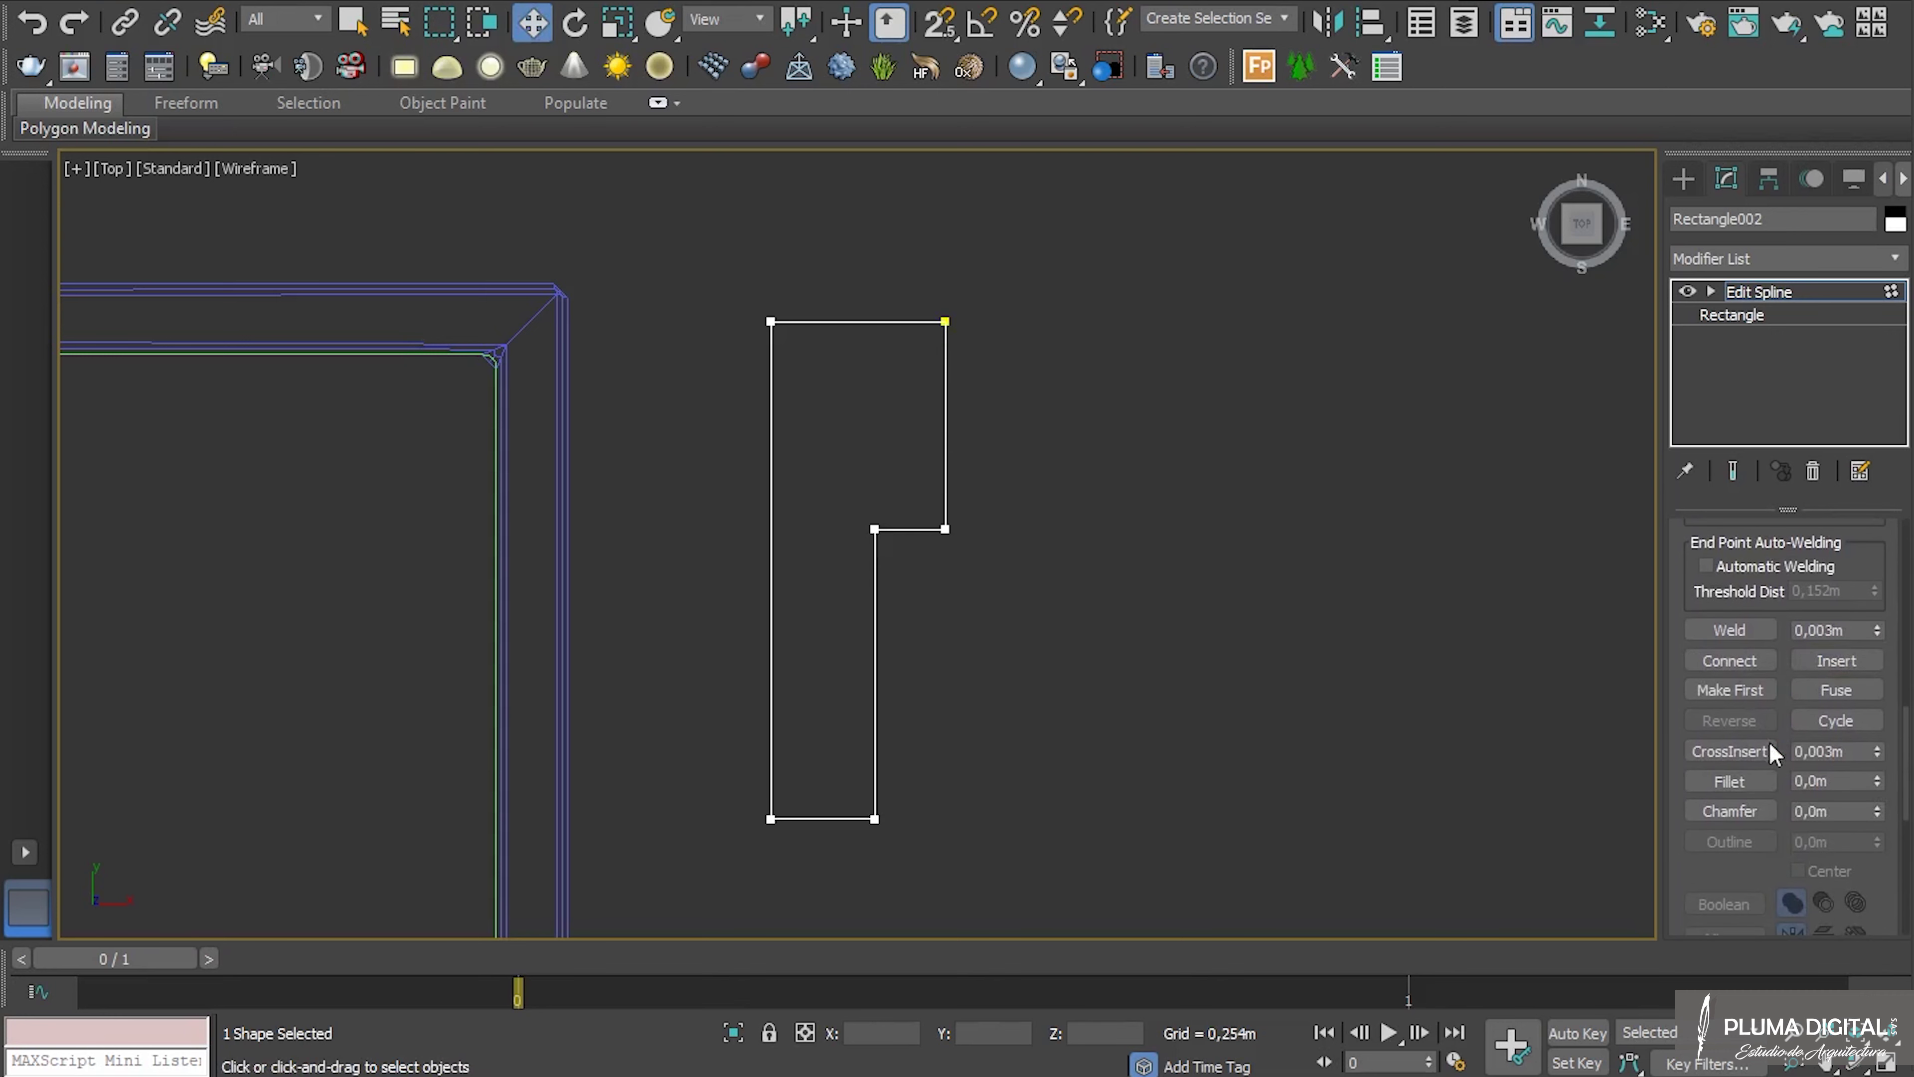
{"action": "left_click", "coordinate": [1747, 810]}
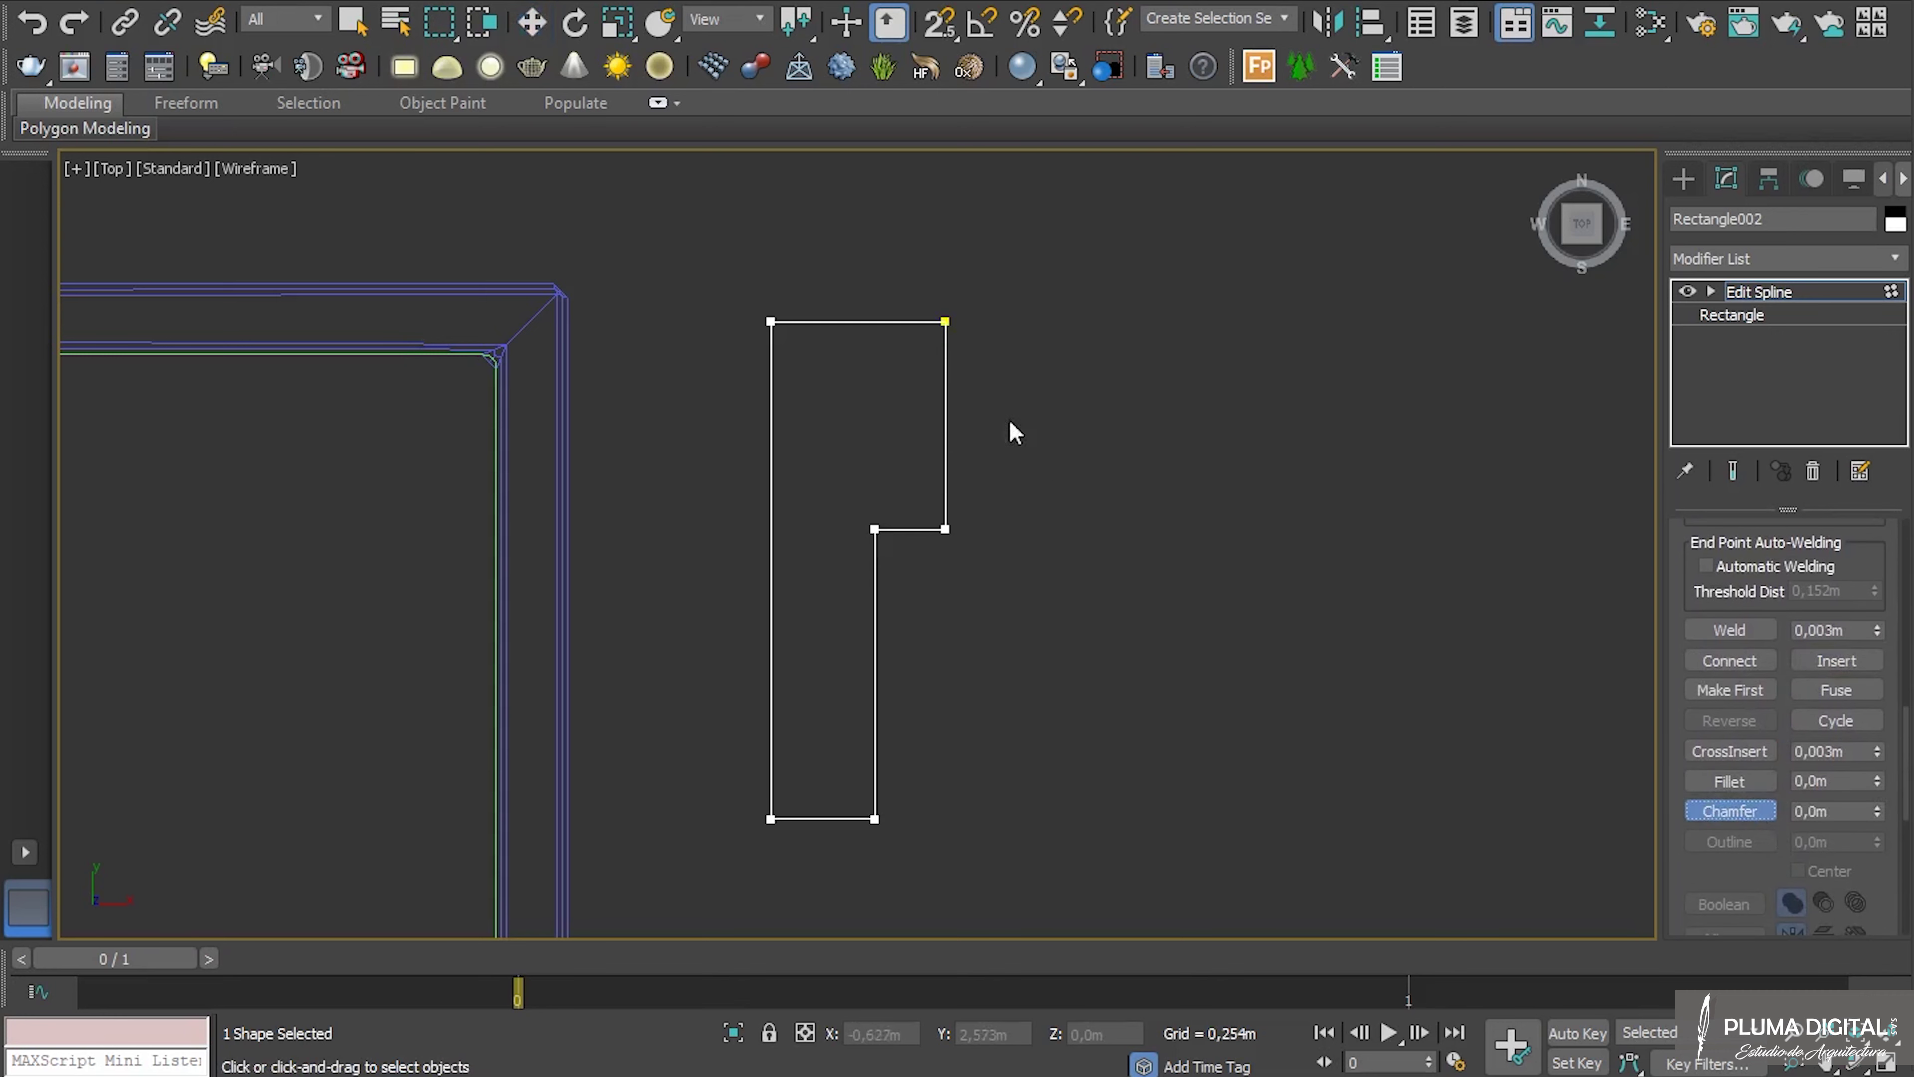
{"action": "left_click", "coordinate": [946, 321]}
{"action": "left_click", "coordinate": [1727, 813]}
{"action": "left_click_drag", "start_coordinate": [993, 380], "coordinate": [918, 365]}
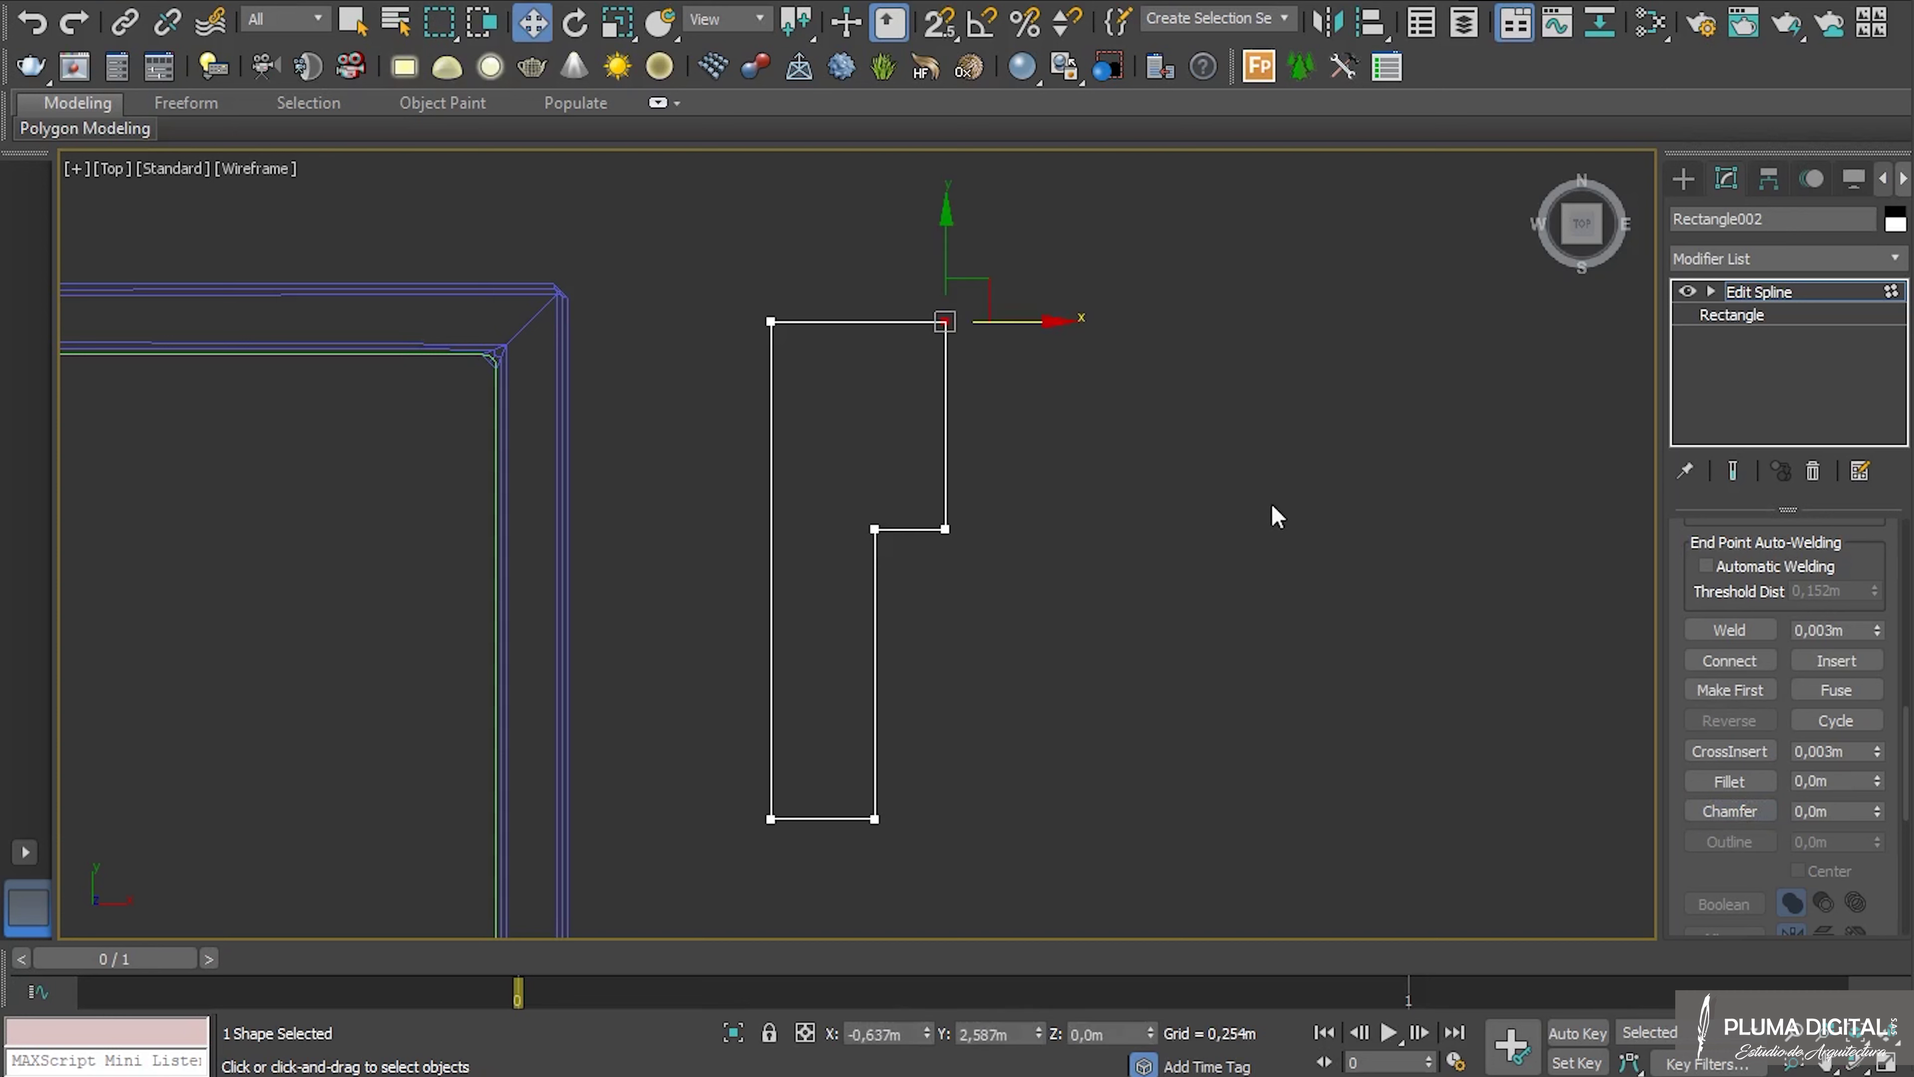
{"action": "left_click", "coordinate": [1721, 811]}
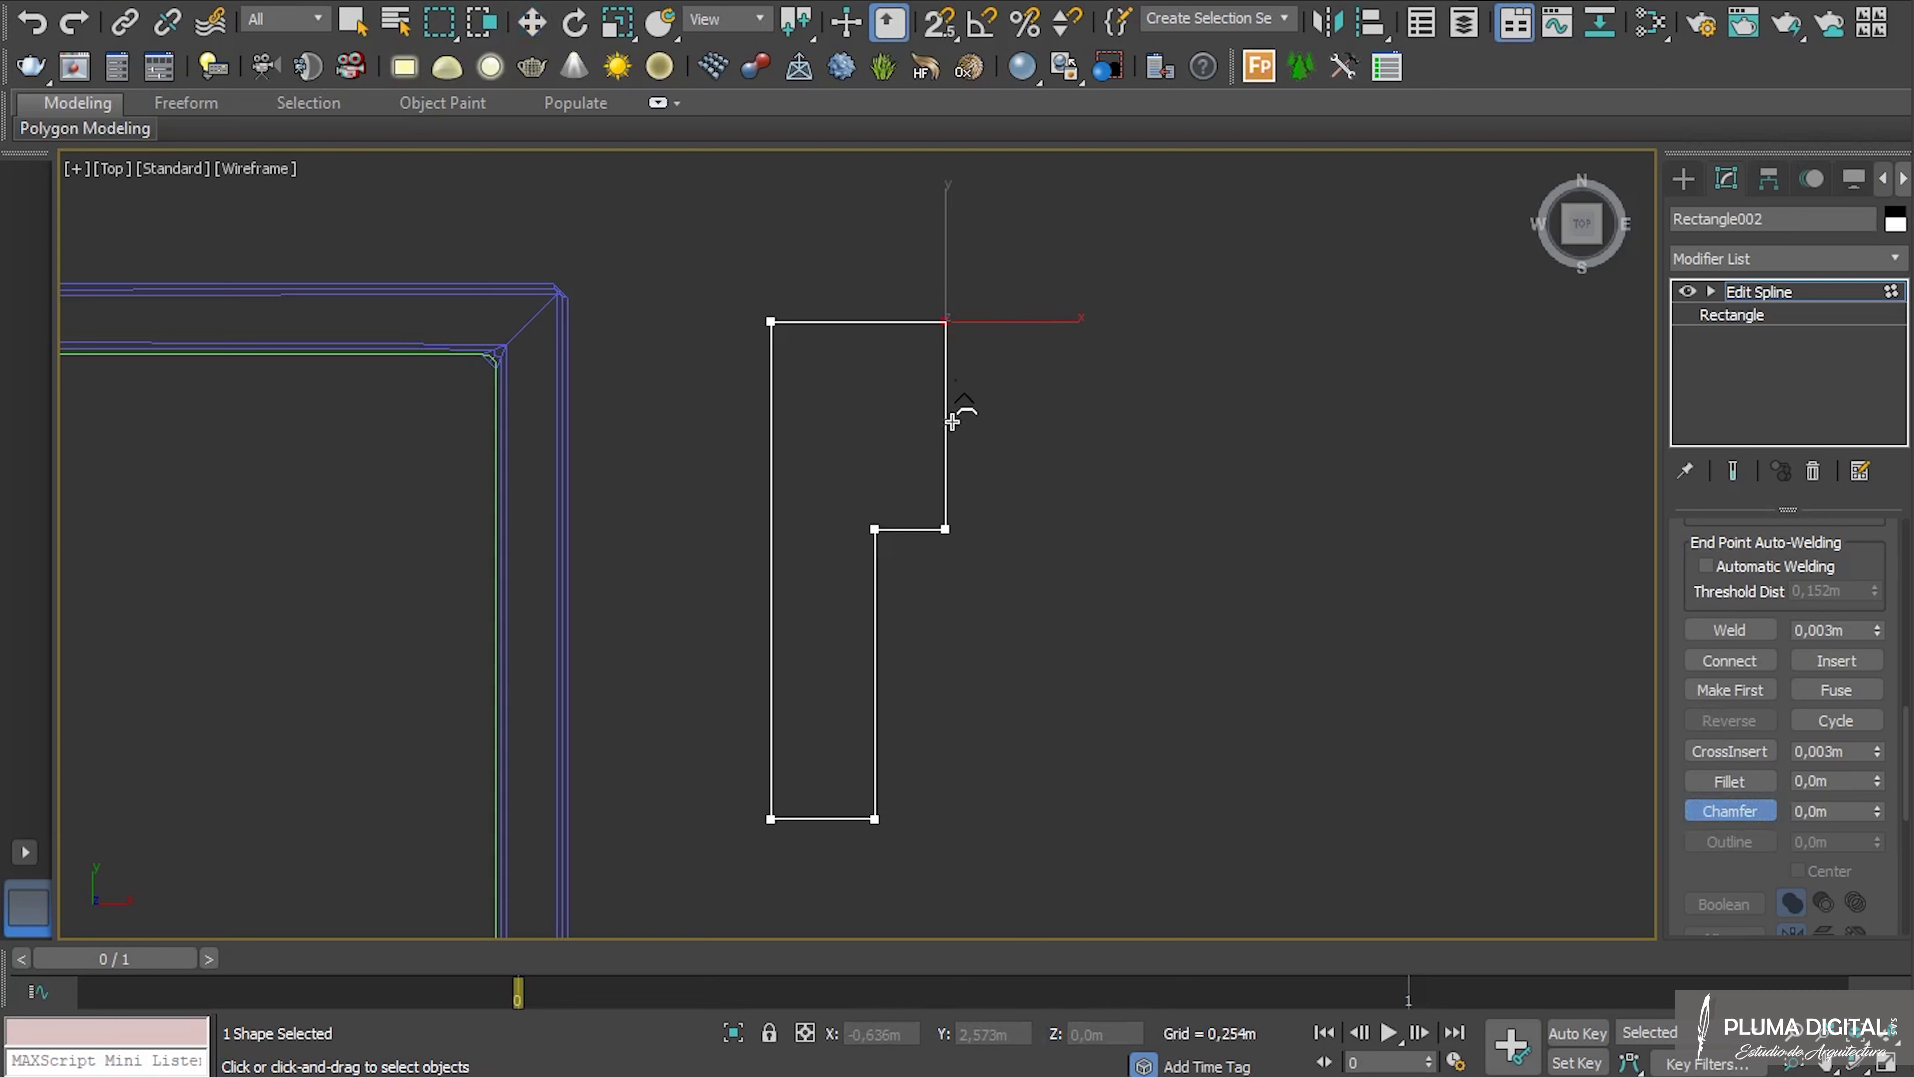
{"action": "left_click_drag", "start_coordinate": [945, 348], "coordinate": [932, 238]}
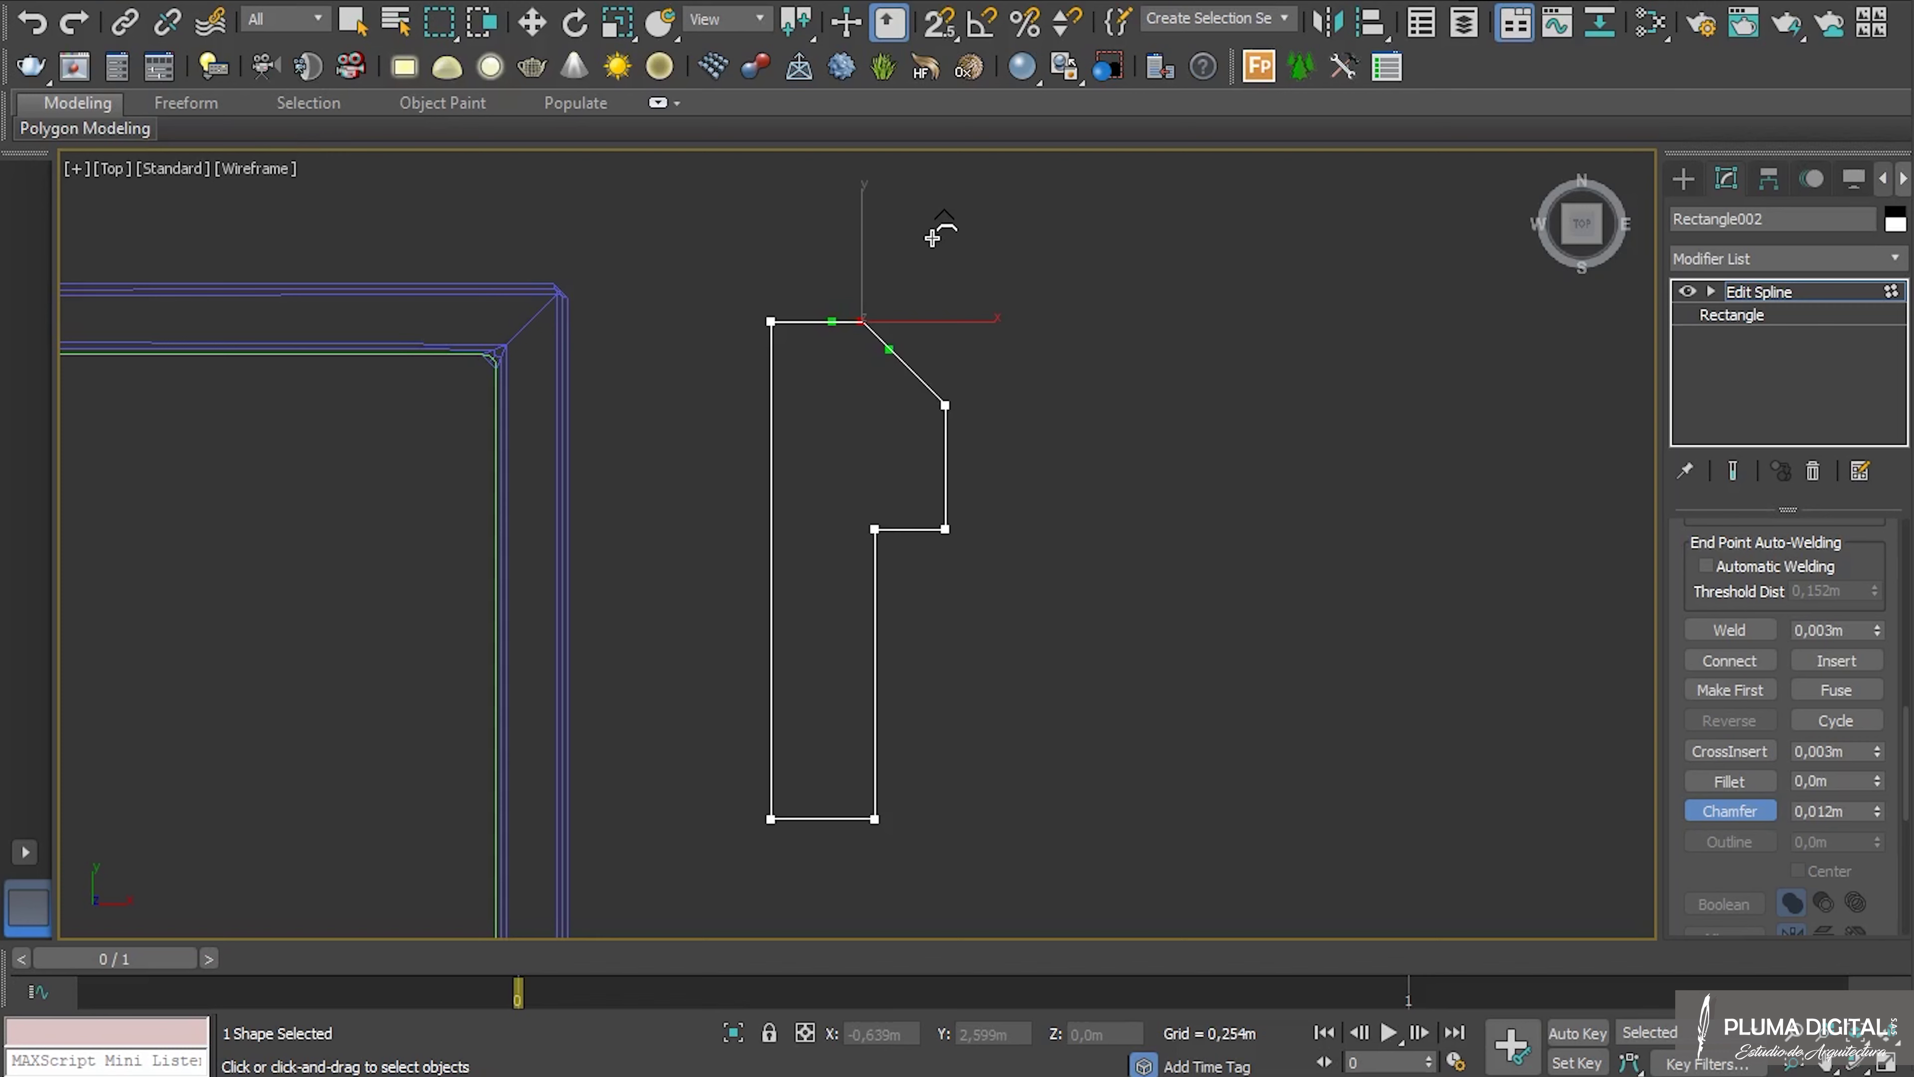
{"action": "left_click", "coordinate": [1697, 812]}
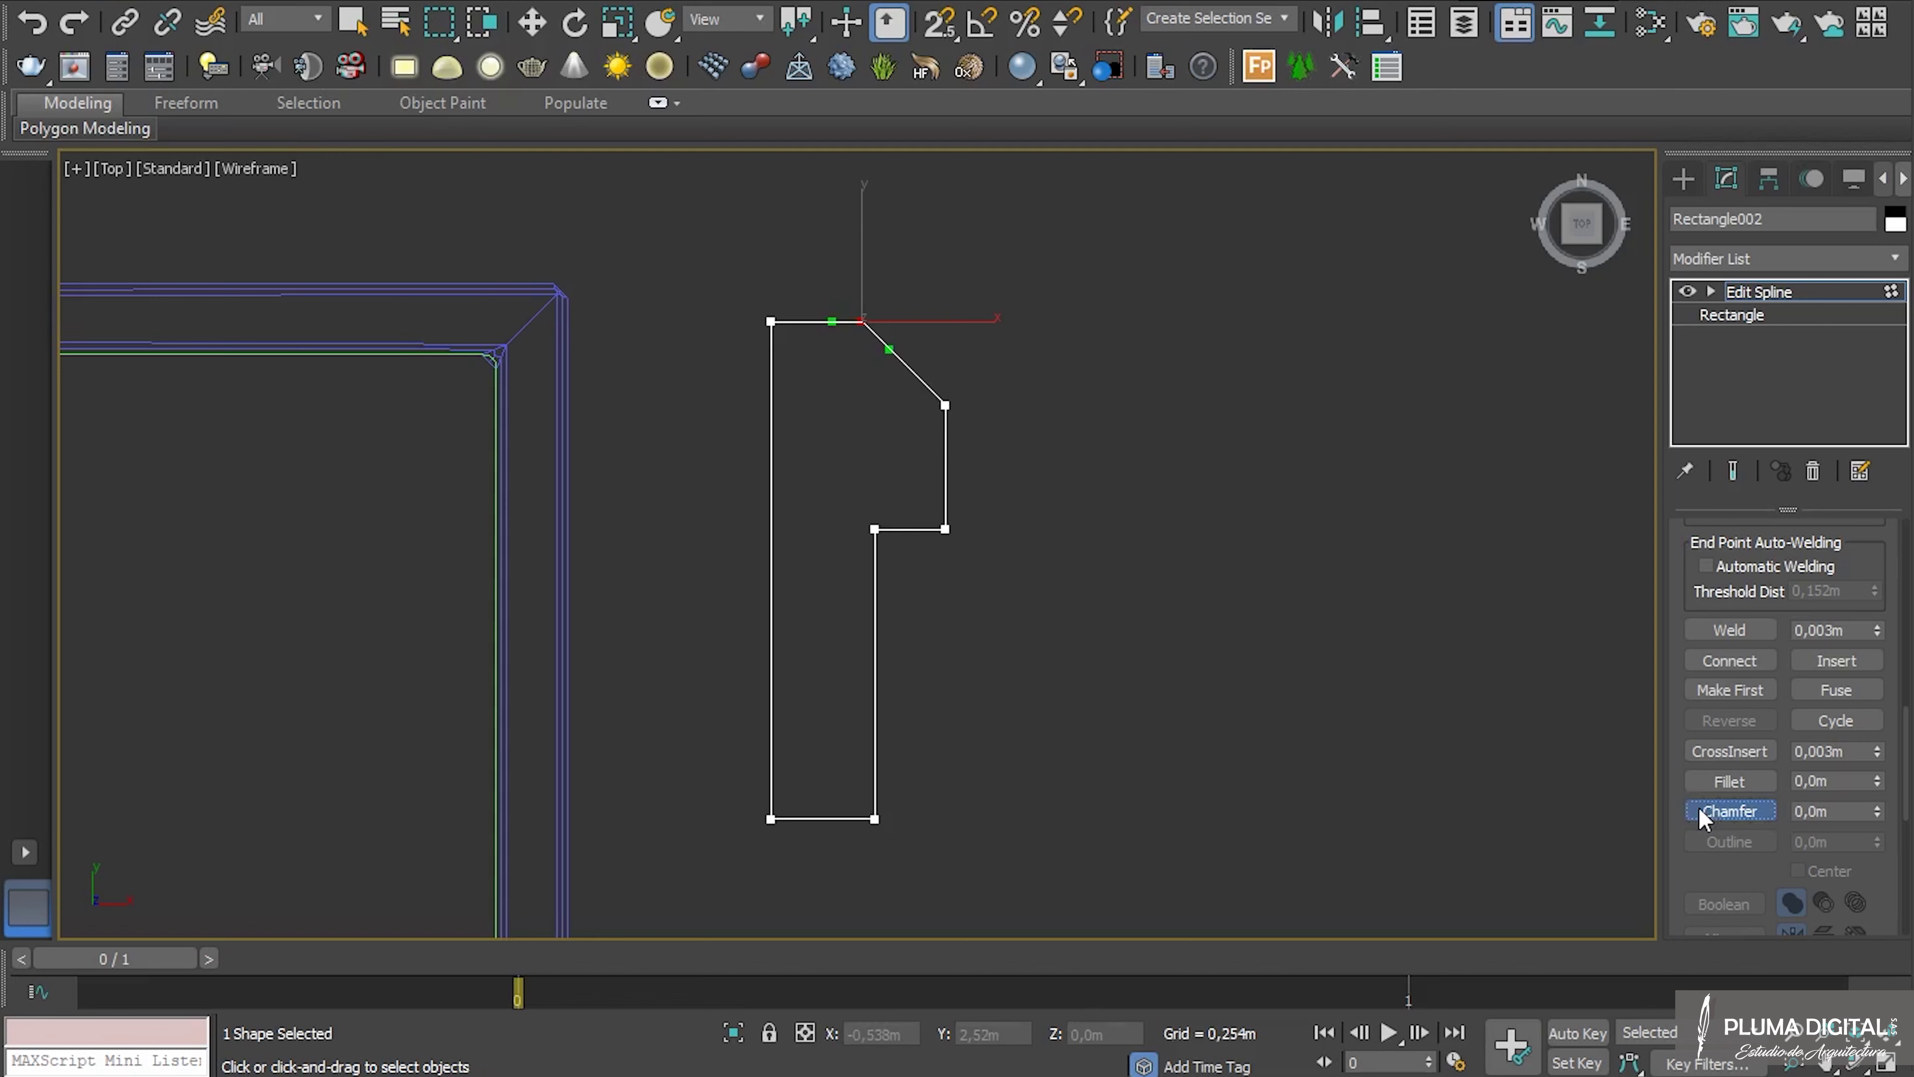
{"action": "key", "text": "w"}
Leave the profile's vertex level and isolate the walls together with the profile spline.
{"action": "scroll", "coordinate": [1077, 511], "scroll_direction": "down", "scroll_amount": 5}
{"action": "scroll", "coordinate": [1076, 511], "scroll_direction": "down", "scroll_amount": 4}
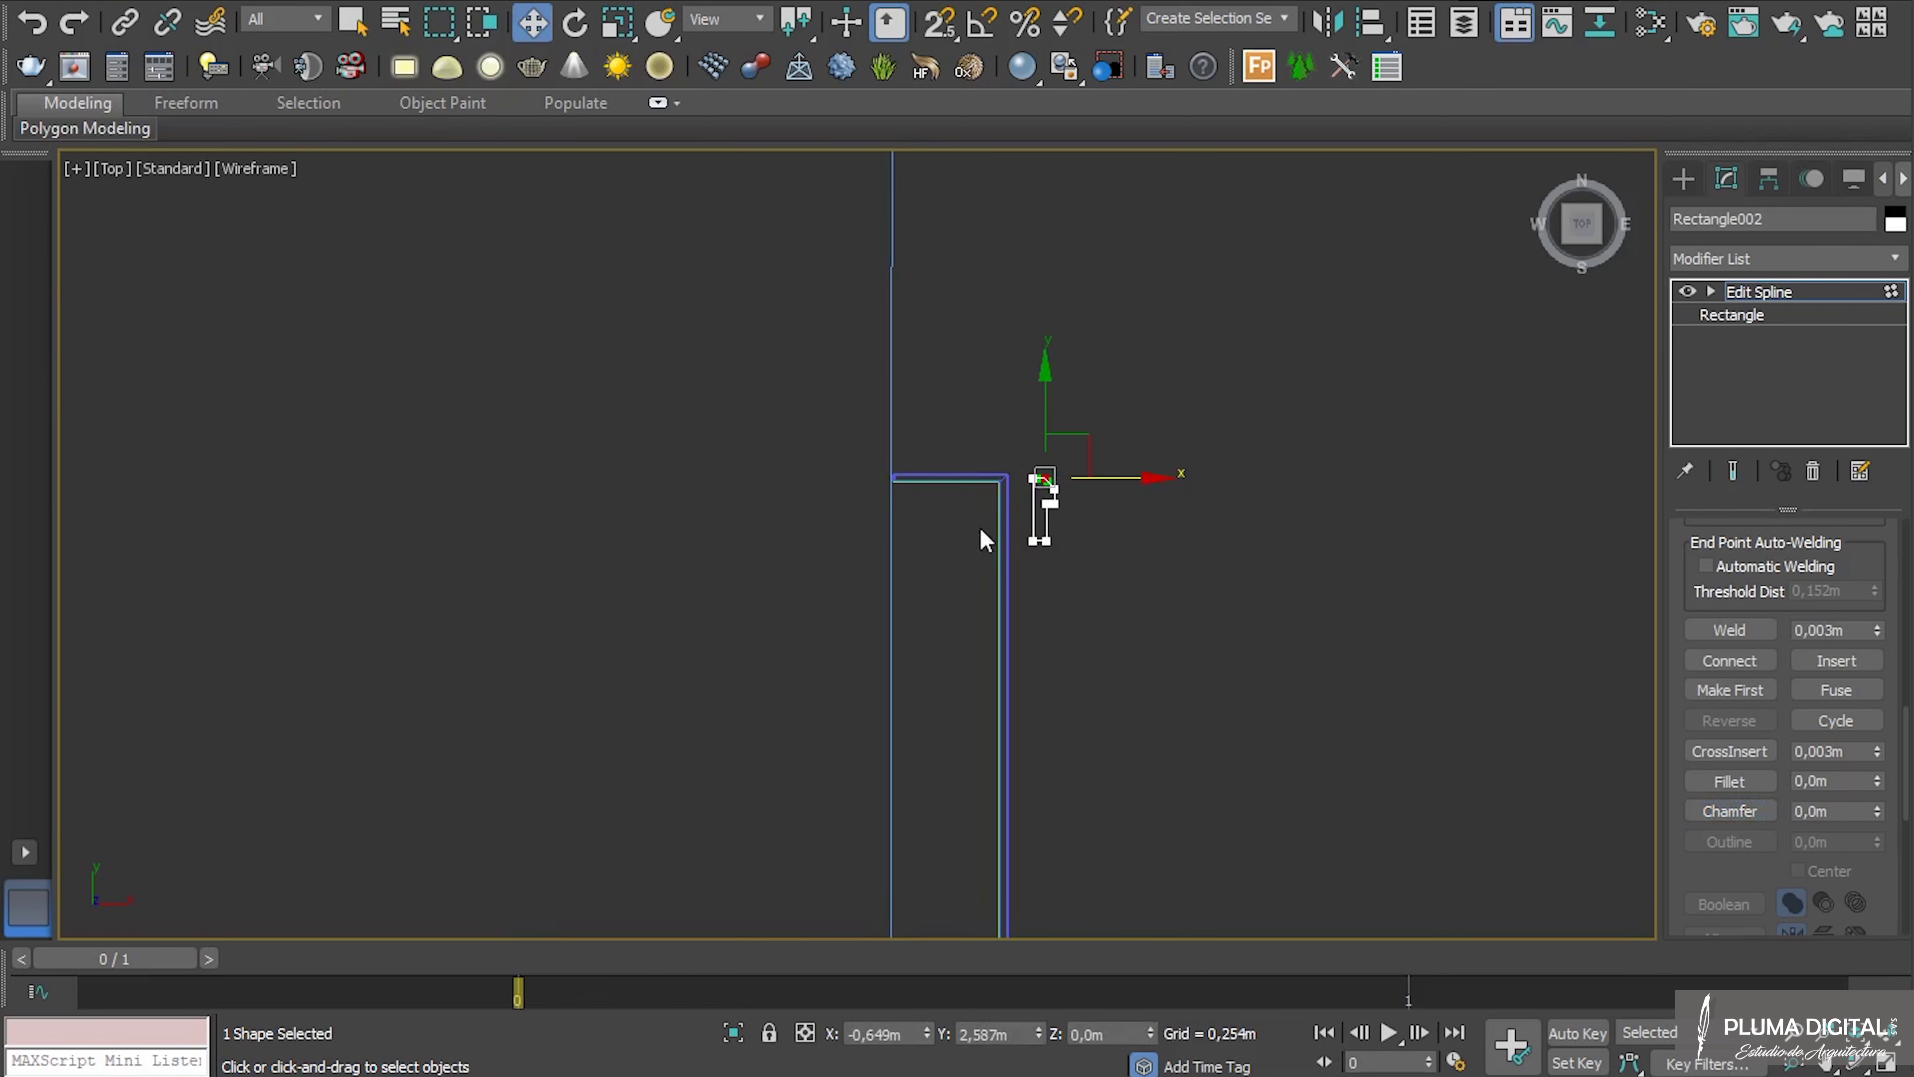
{"action": "scroll", "coordinate": [1215, 573], "scroll_direction": "down", "scroll_amount": 1}
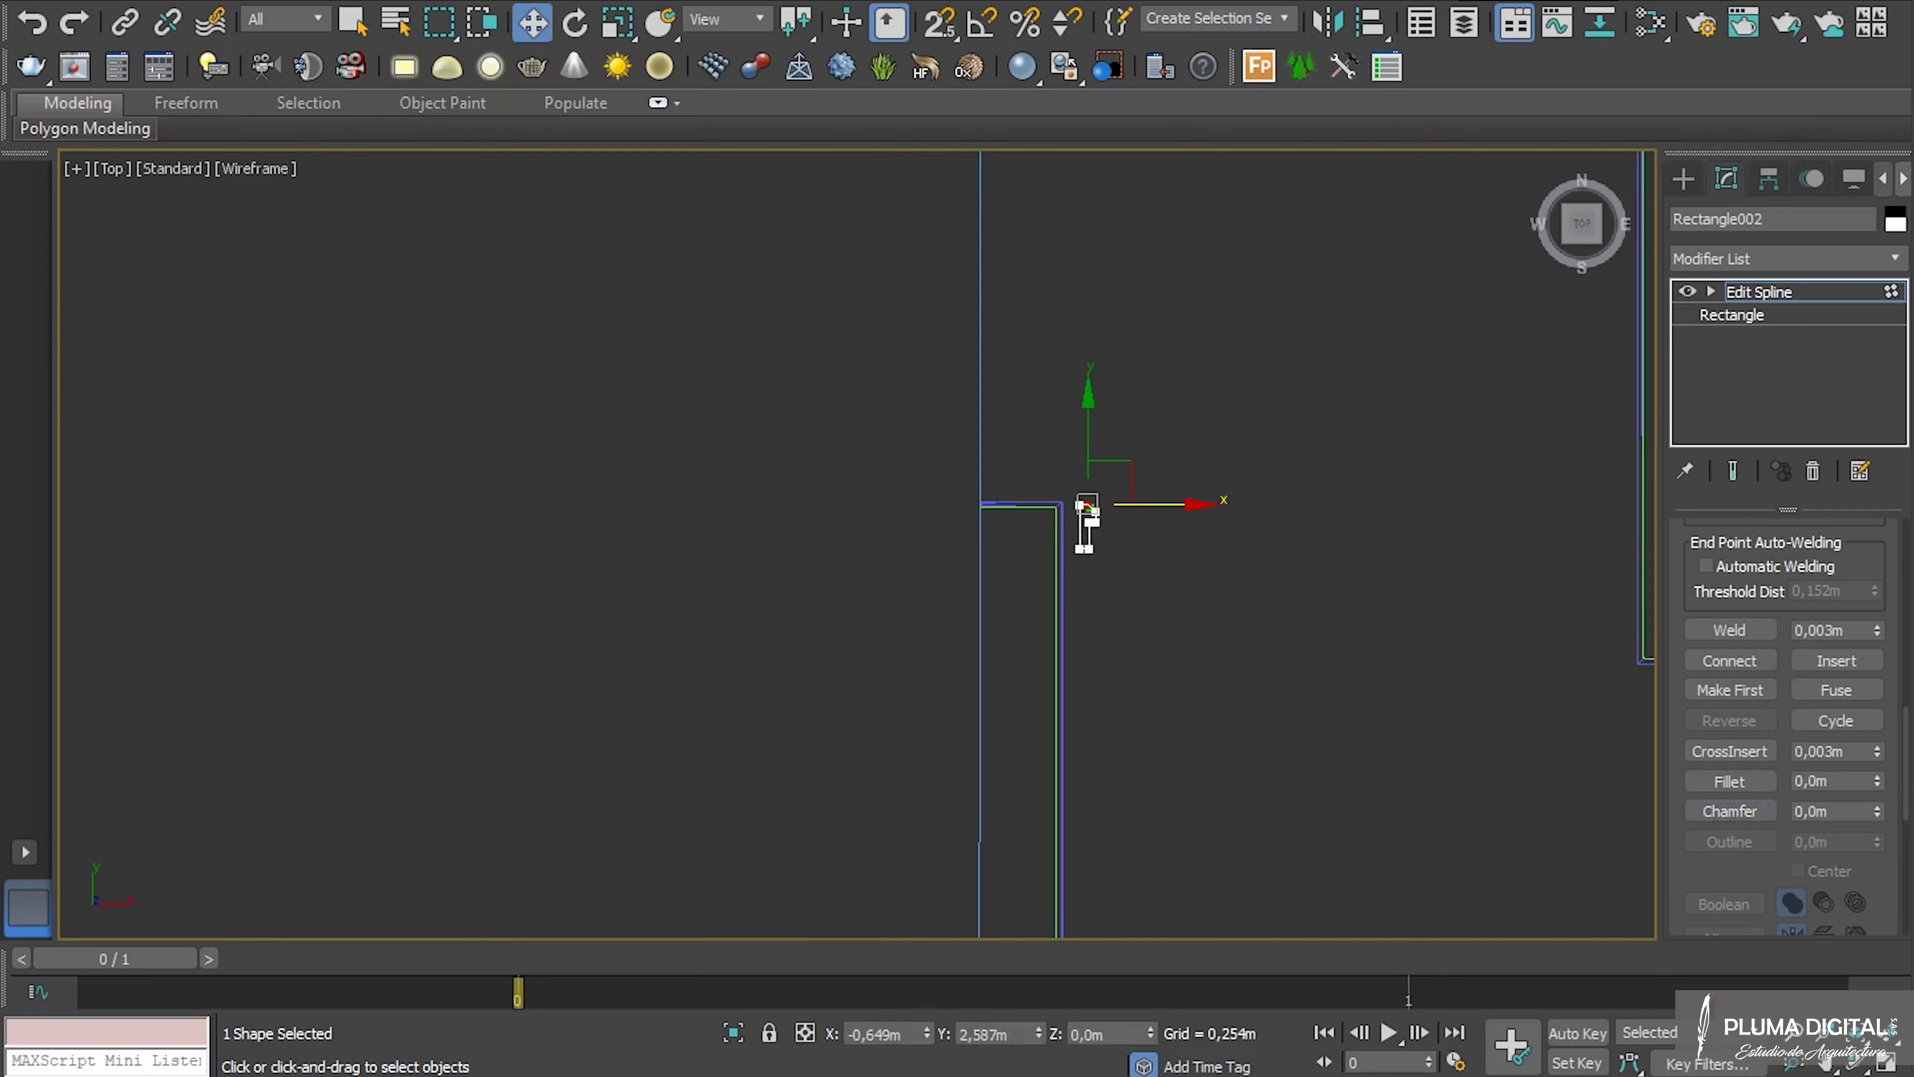
{"action": "middle_click_drag", "start_coordinate": [1181, 615], "coordinate": [1189, 410], "text": "alt"}
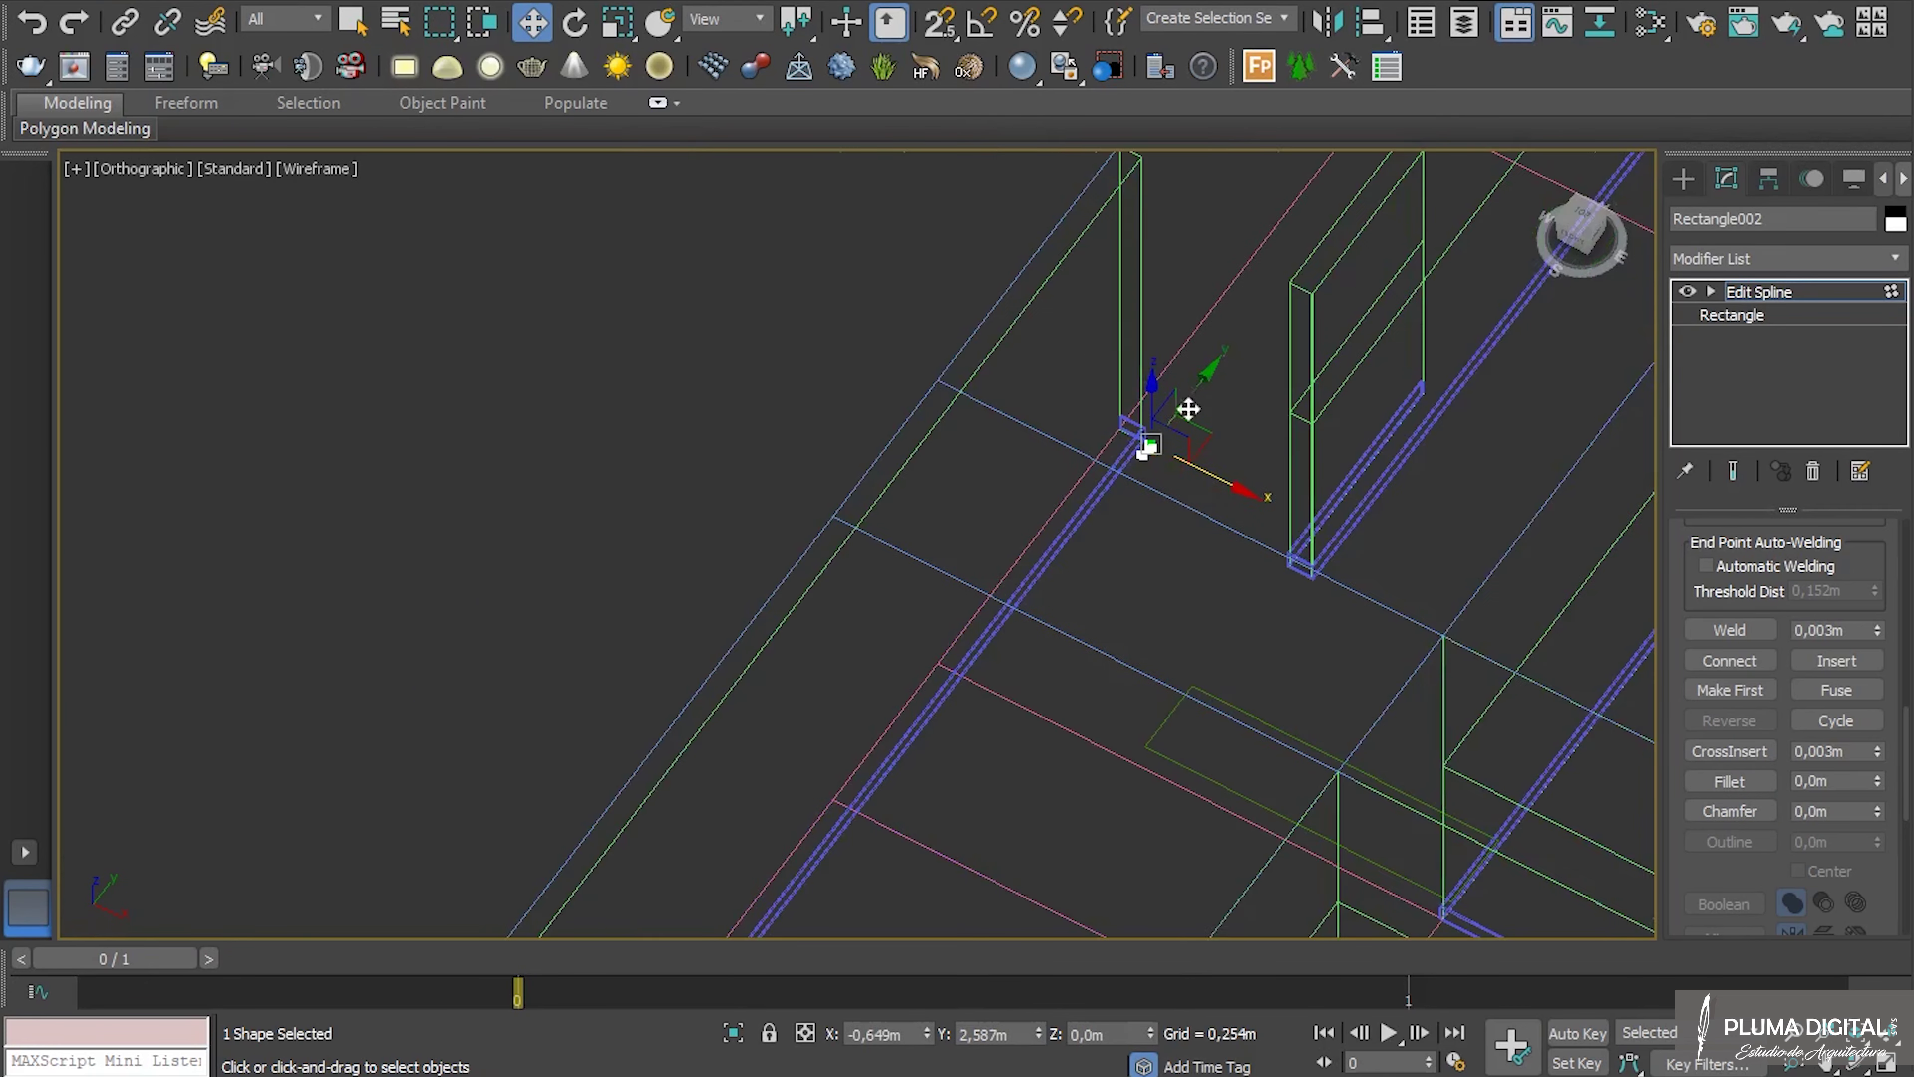
{"action": "left_click", "coordinate": [1759, 293]}
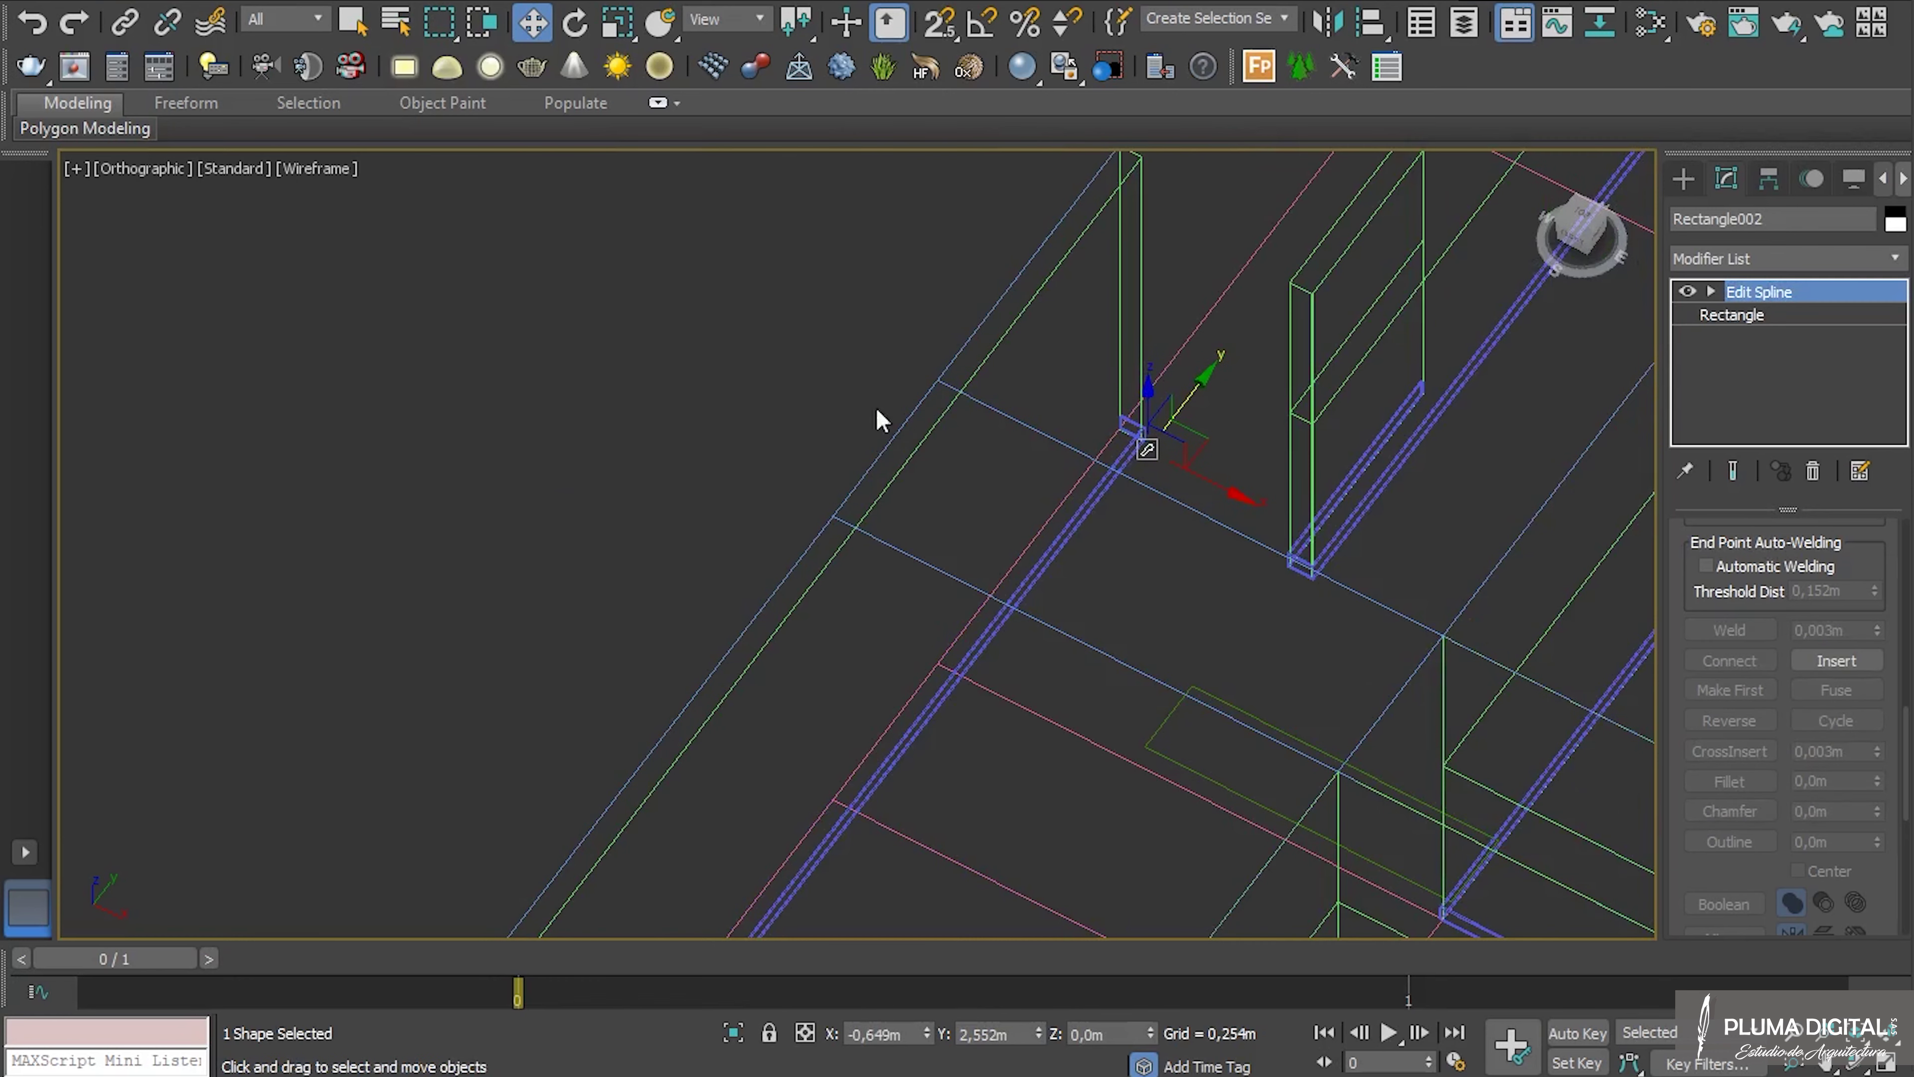
{"action": "left_click", "coordinate": [1135, 283]}
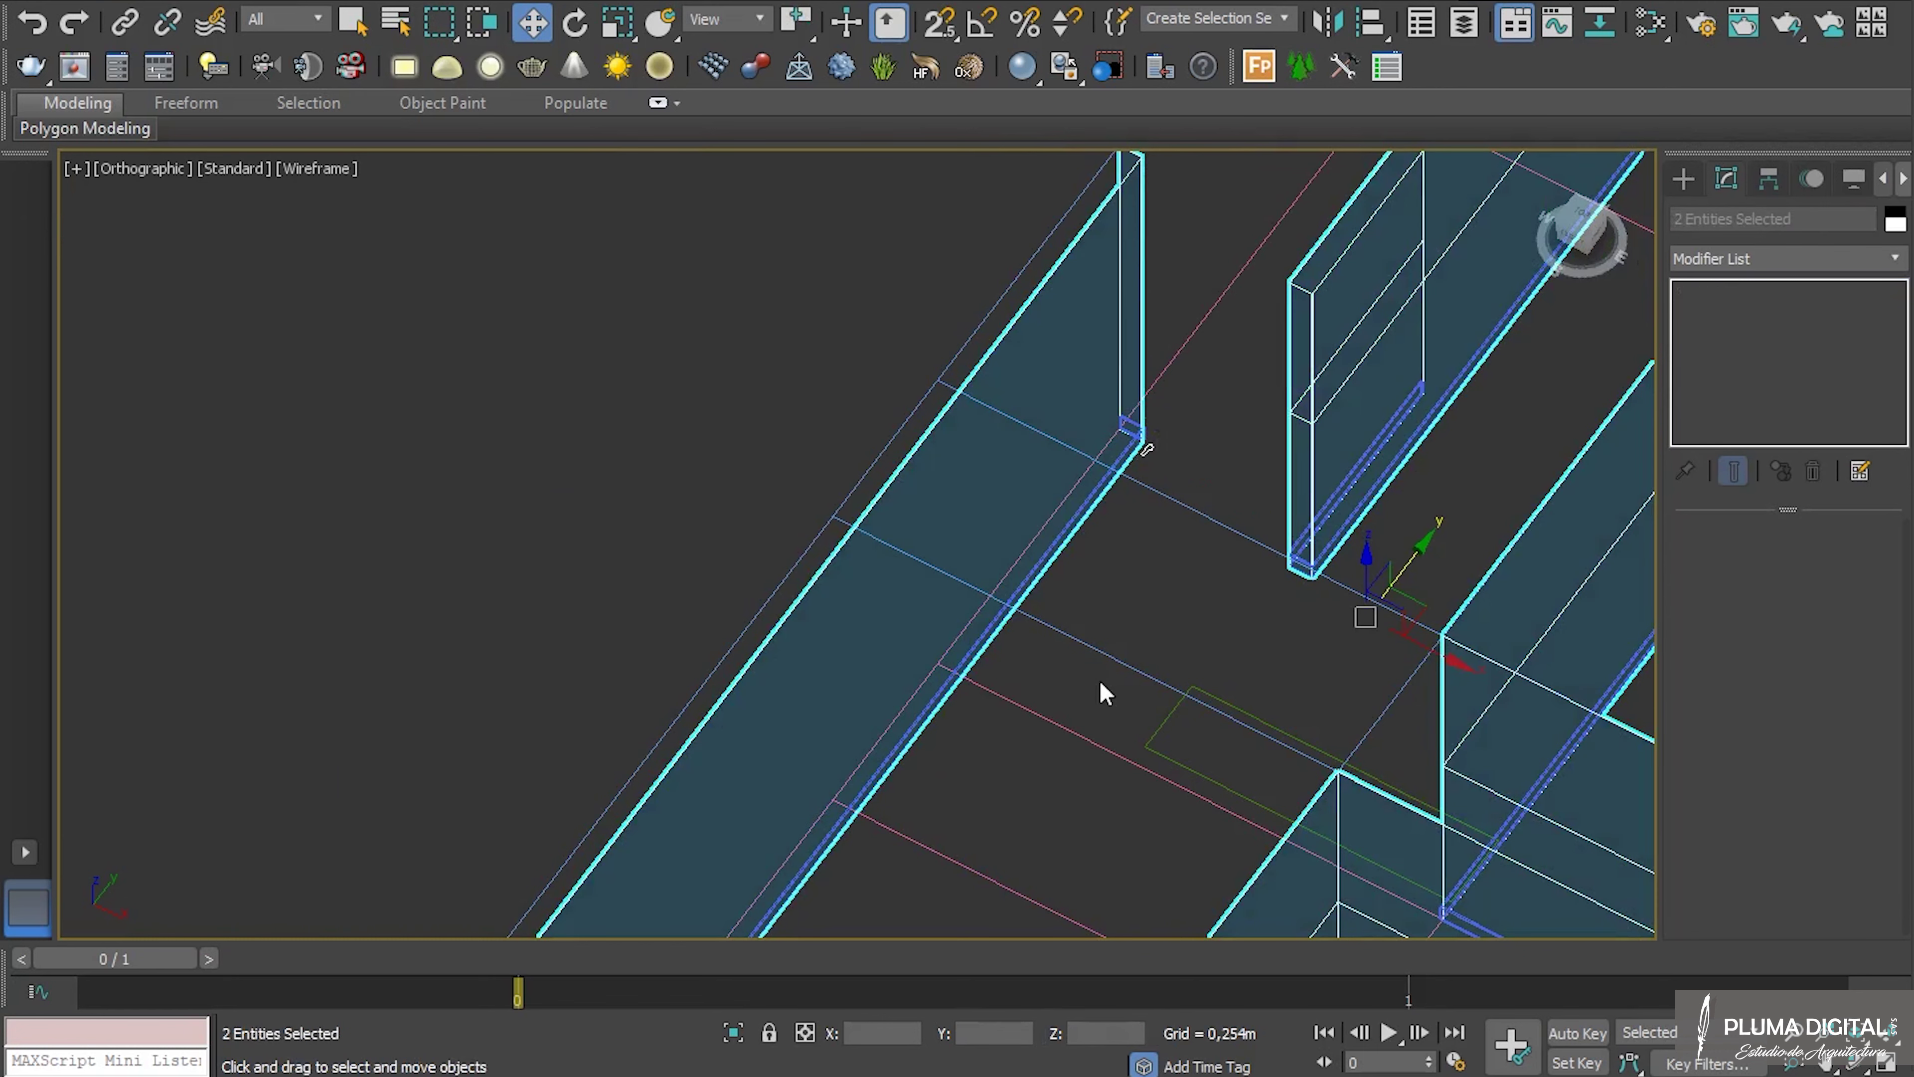
{"action": "key", "text": "alt+q"}
Turn off the Chamfer modifier on the walls and select the frame profile in the Top view.
{"action": "left_click", "coordinate": [781, 726]}
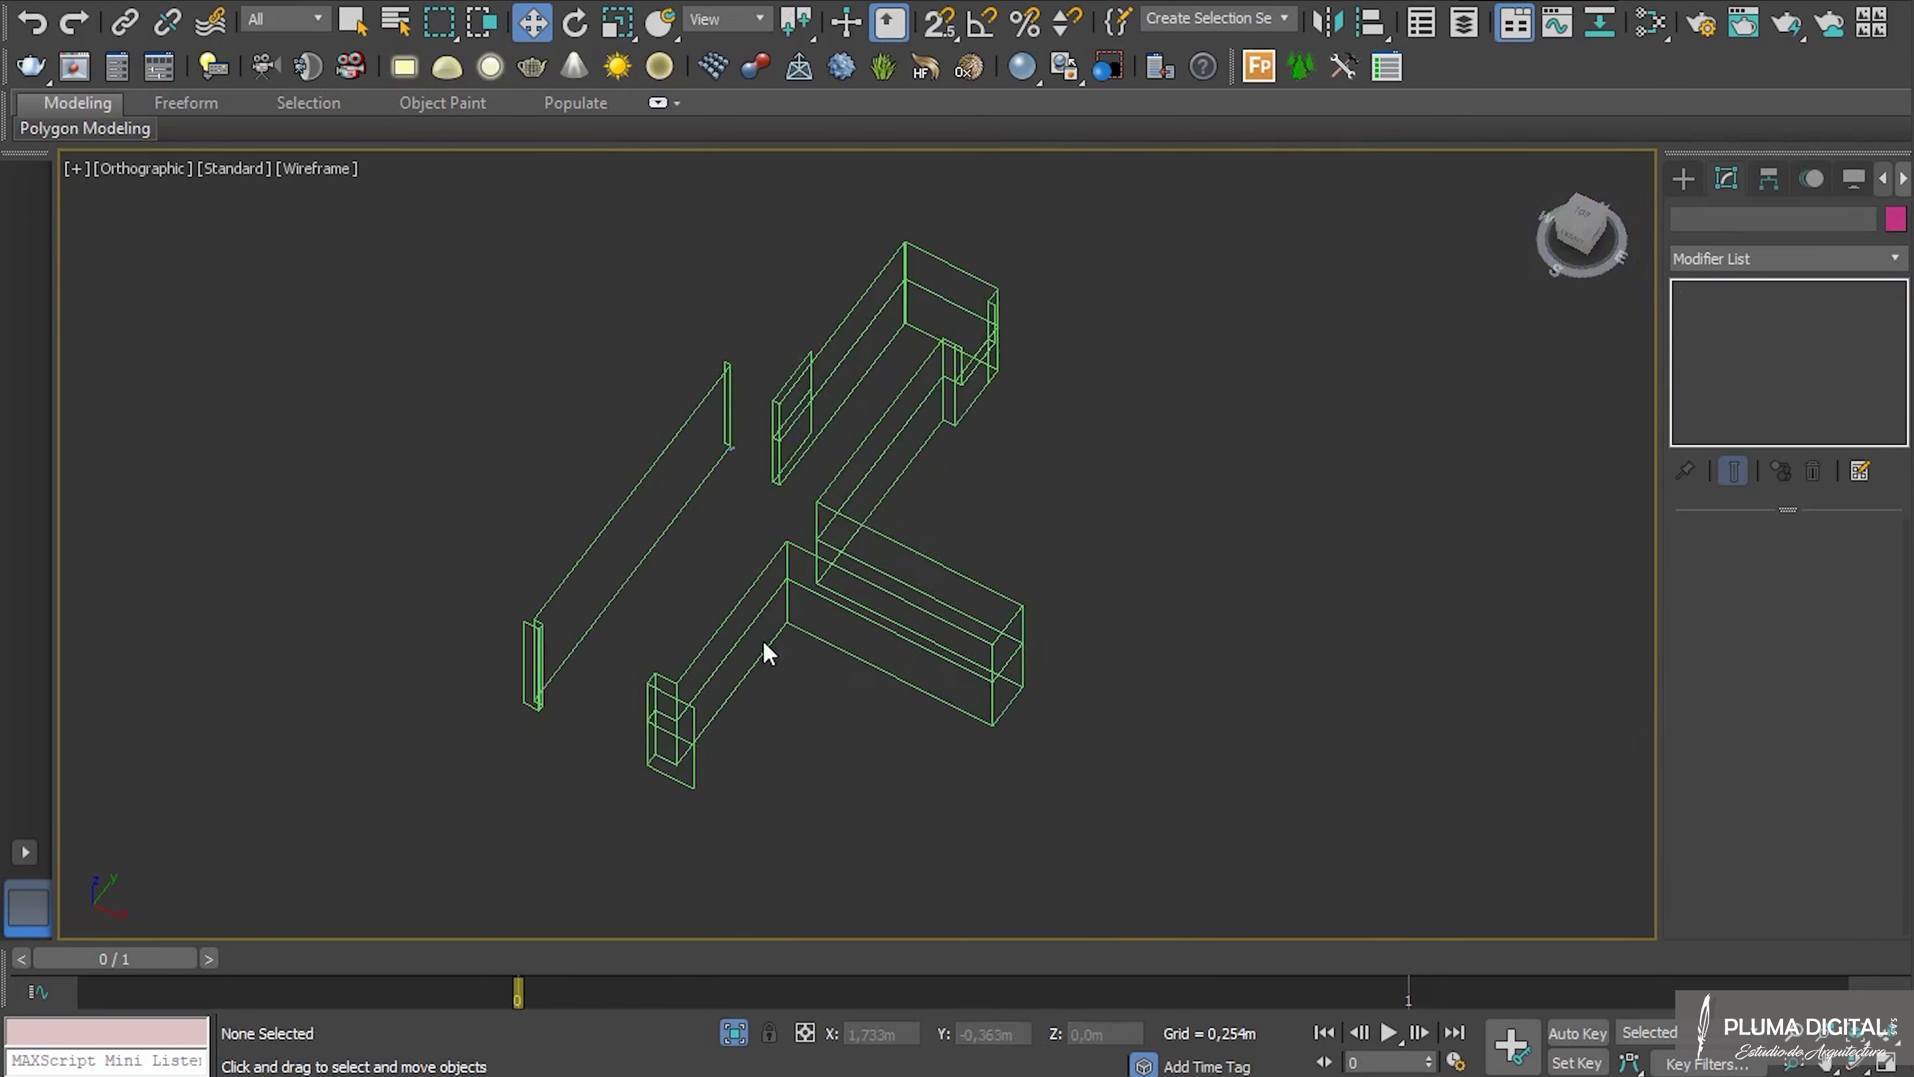
{"action": "left_click", "coordinate": [778, 650]}
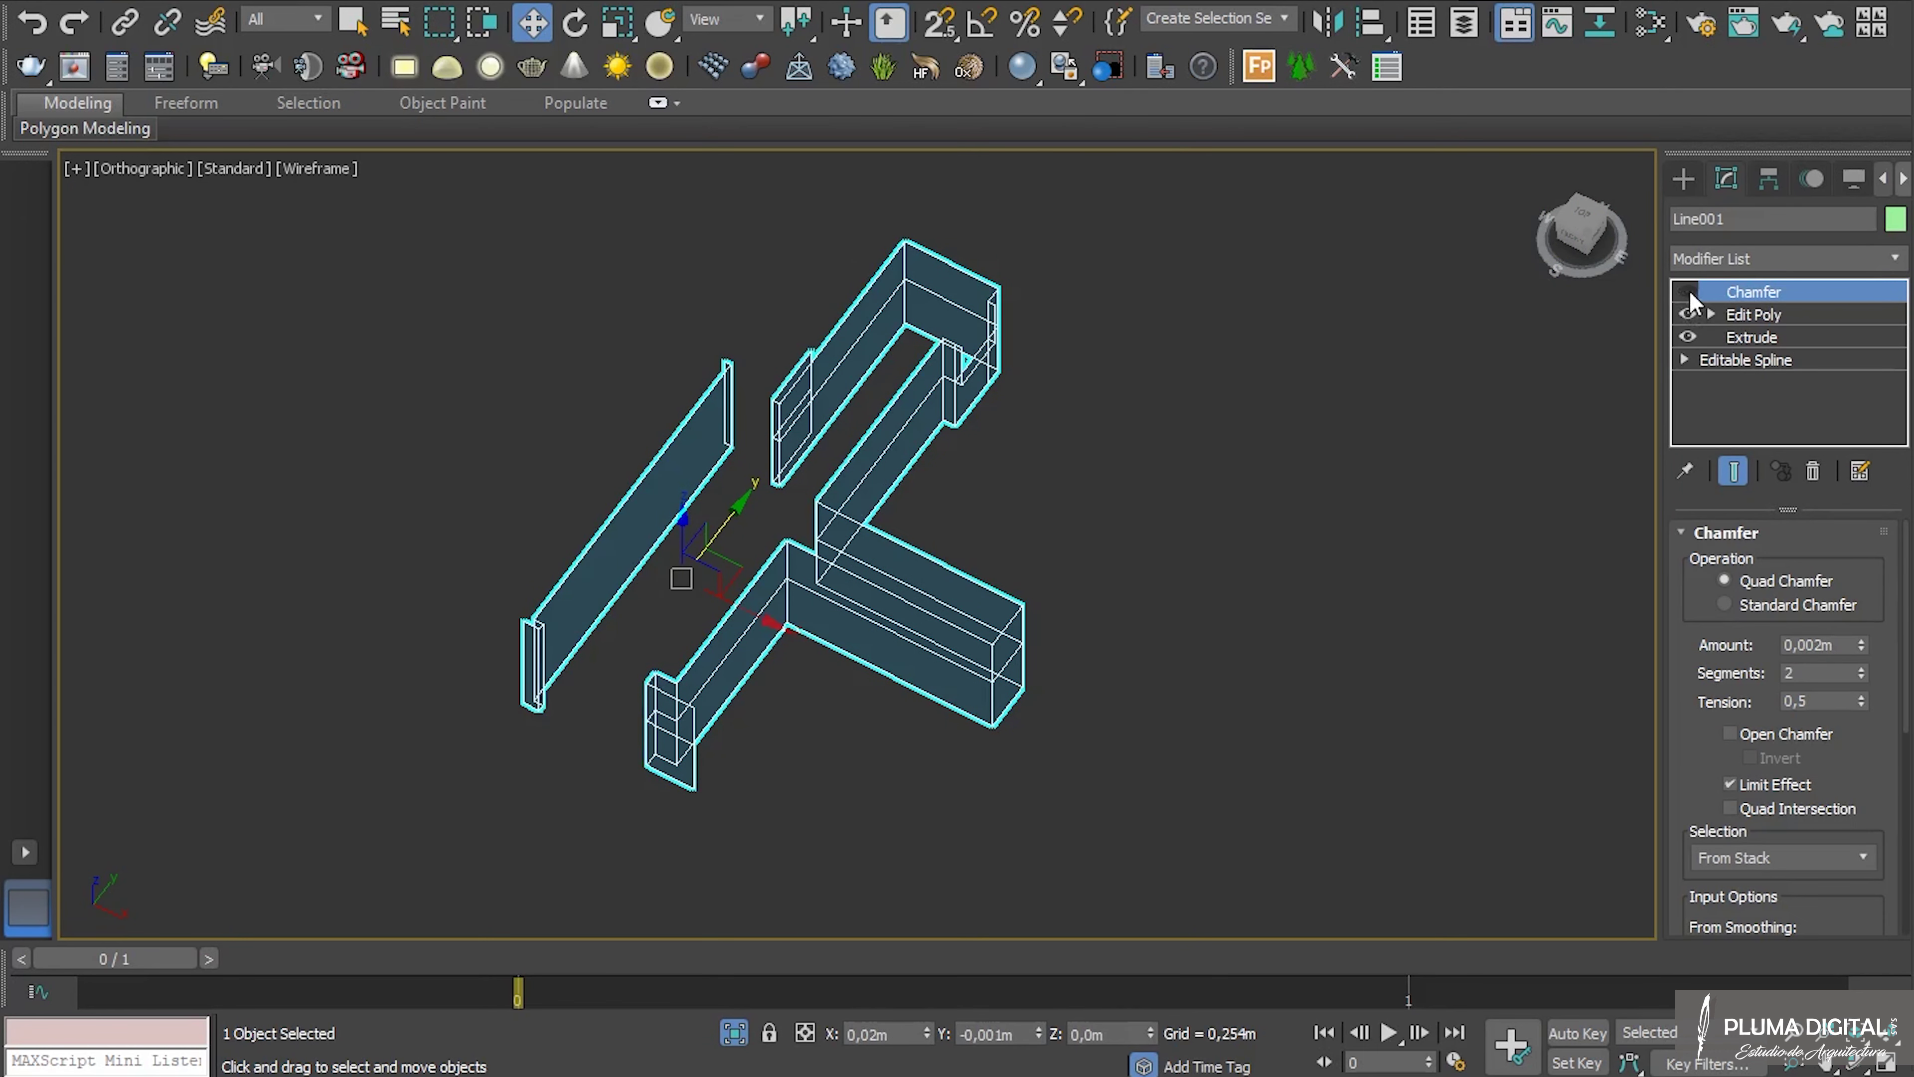
{"action": "key", "text": "t"}
{"action": "middle_click_drag", "start_coordinate": [919, 462], "coordinate": [932, 846]}
{"action": "scroll", "coordinate": [794, 508], "scroll_direction": "up", "scroll_amount": 10}
{"action": "middle_click_drag", "start_coordinate": [820, 628], "coordinate": [932, 329]}
{"action": "left_click", "coordinate": [932, 332]}
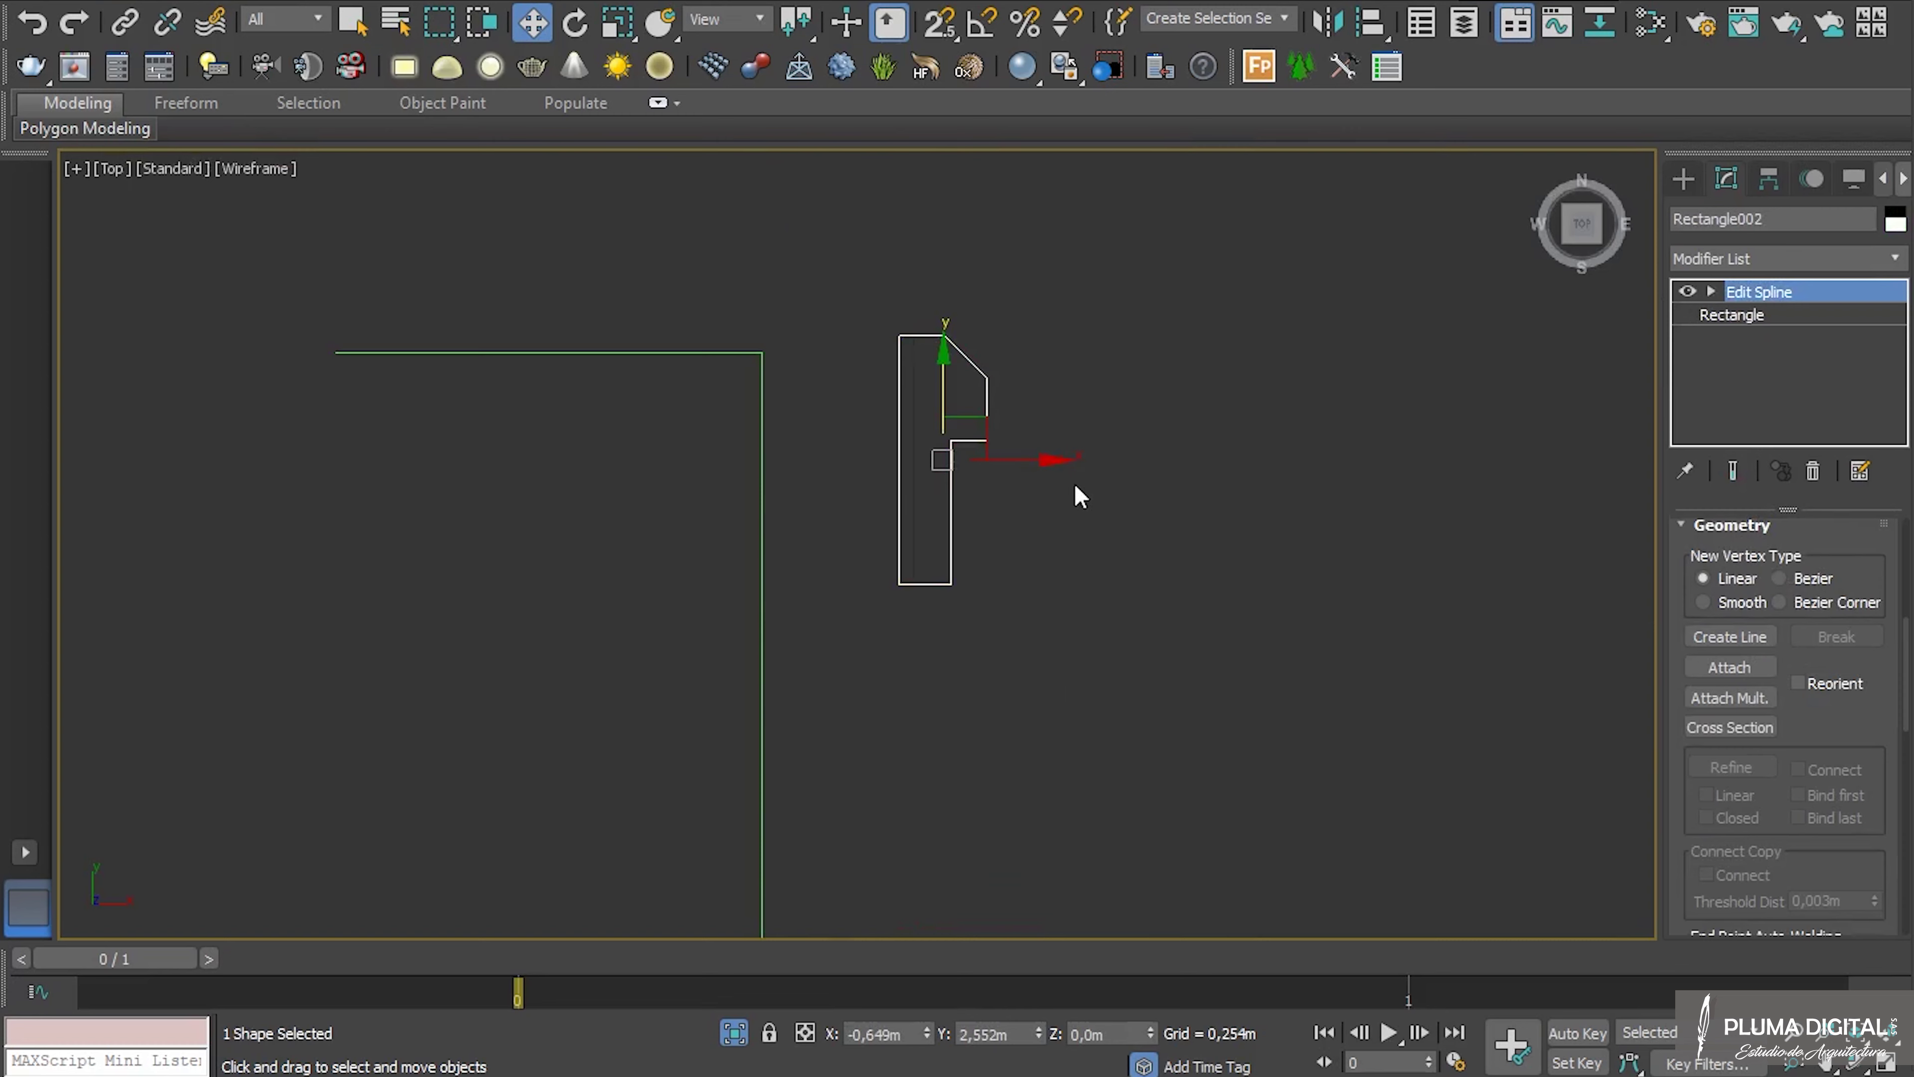
In the Front view, draw a vertex-snapped three-segment line up the opening's left jamb, across its top and down the right jamb.
{"action": "key", "text": "f"}
{"action": "scroll", "coordinate": [1038, 496], "scroll_direction": "down", "scroll_amount": 5}
{"action": "middle_click_drag", "start_coordinate": [953, 441], "coordinate": [1034, 706]}
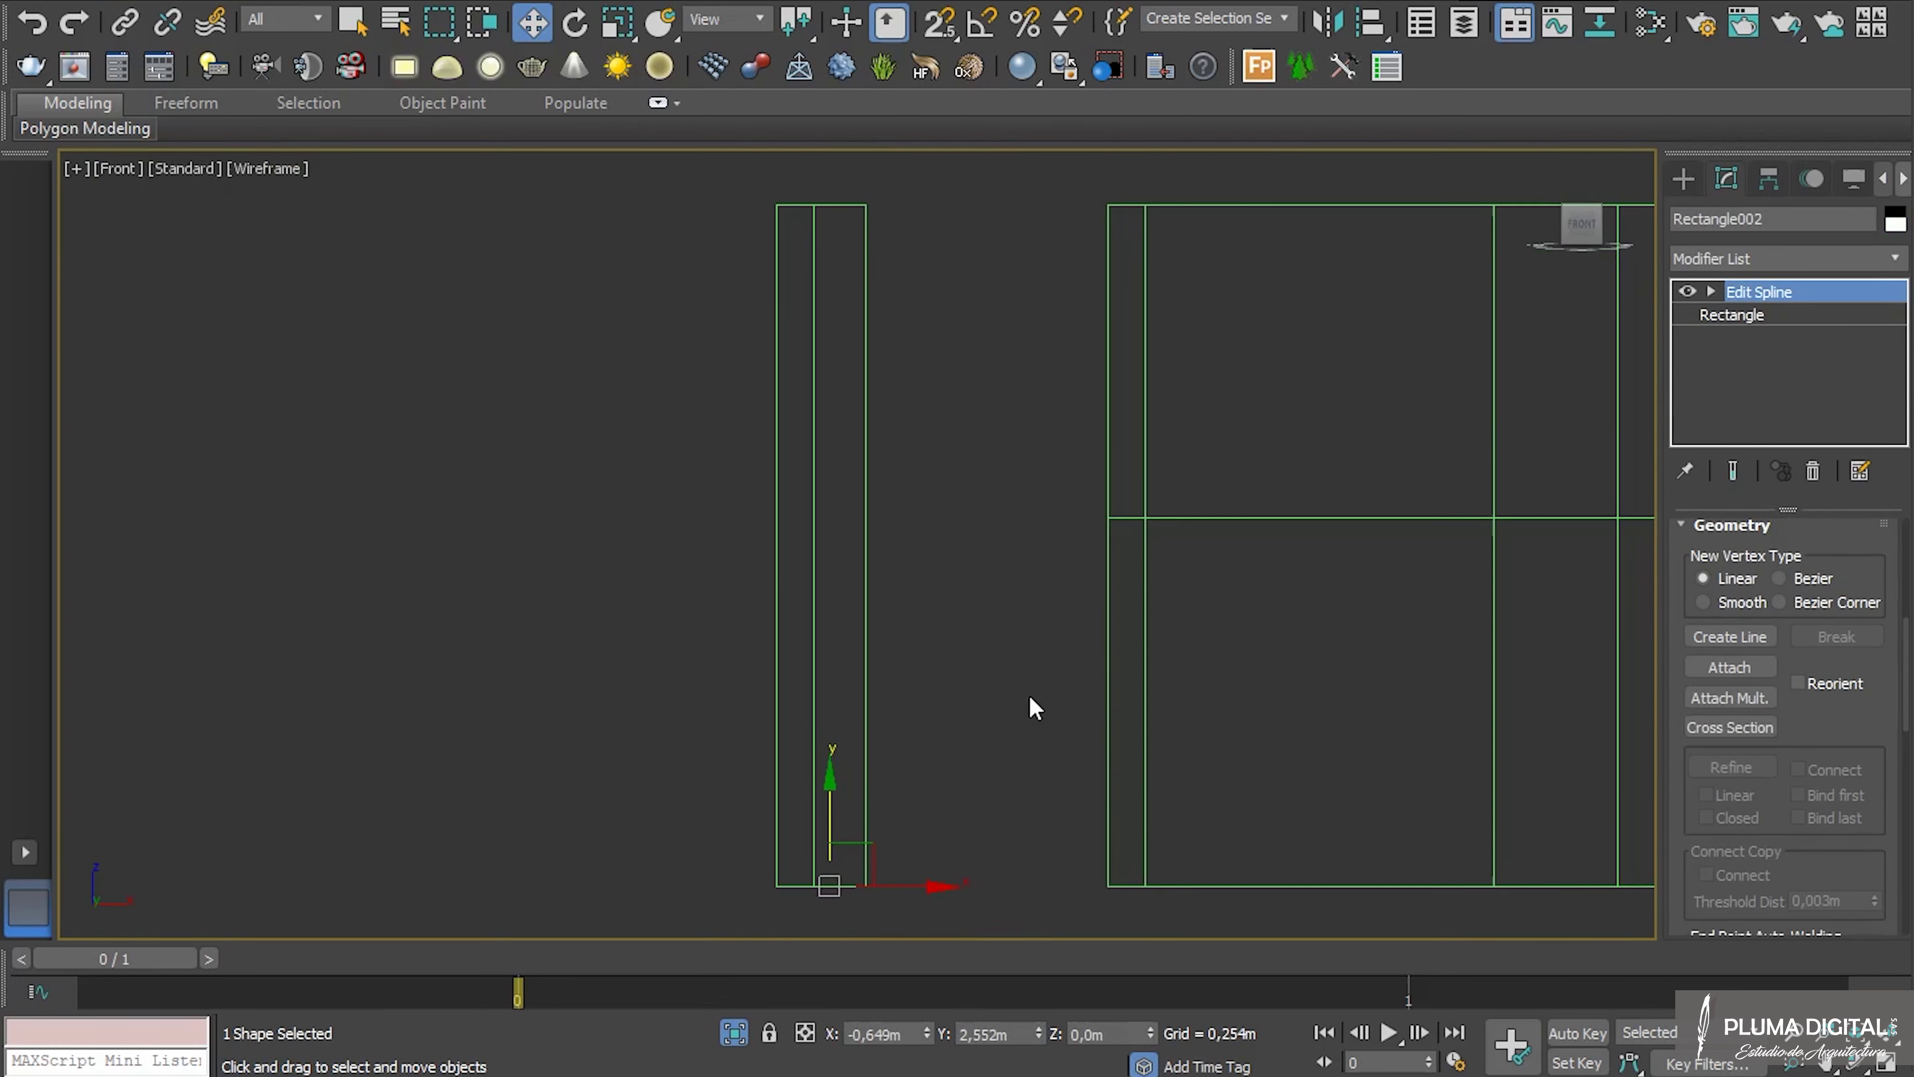
{"action": "left_click", "coordinate": [996, 653]}
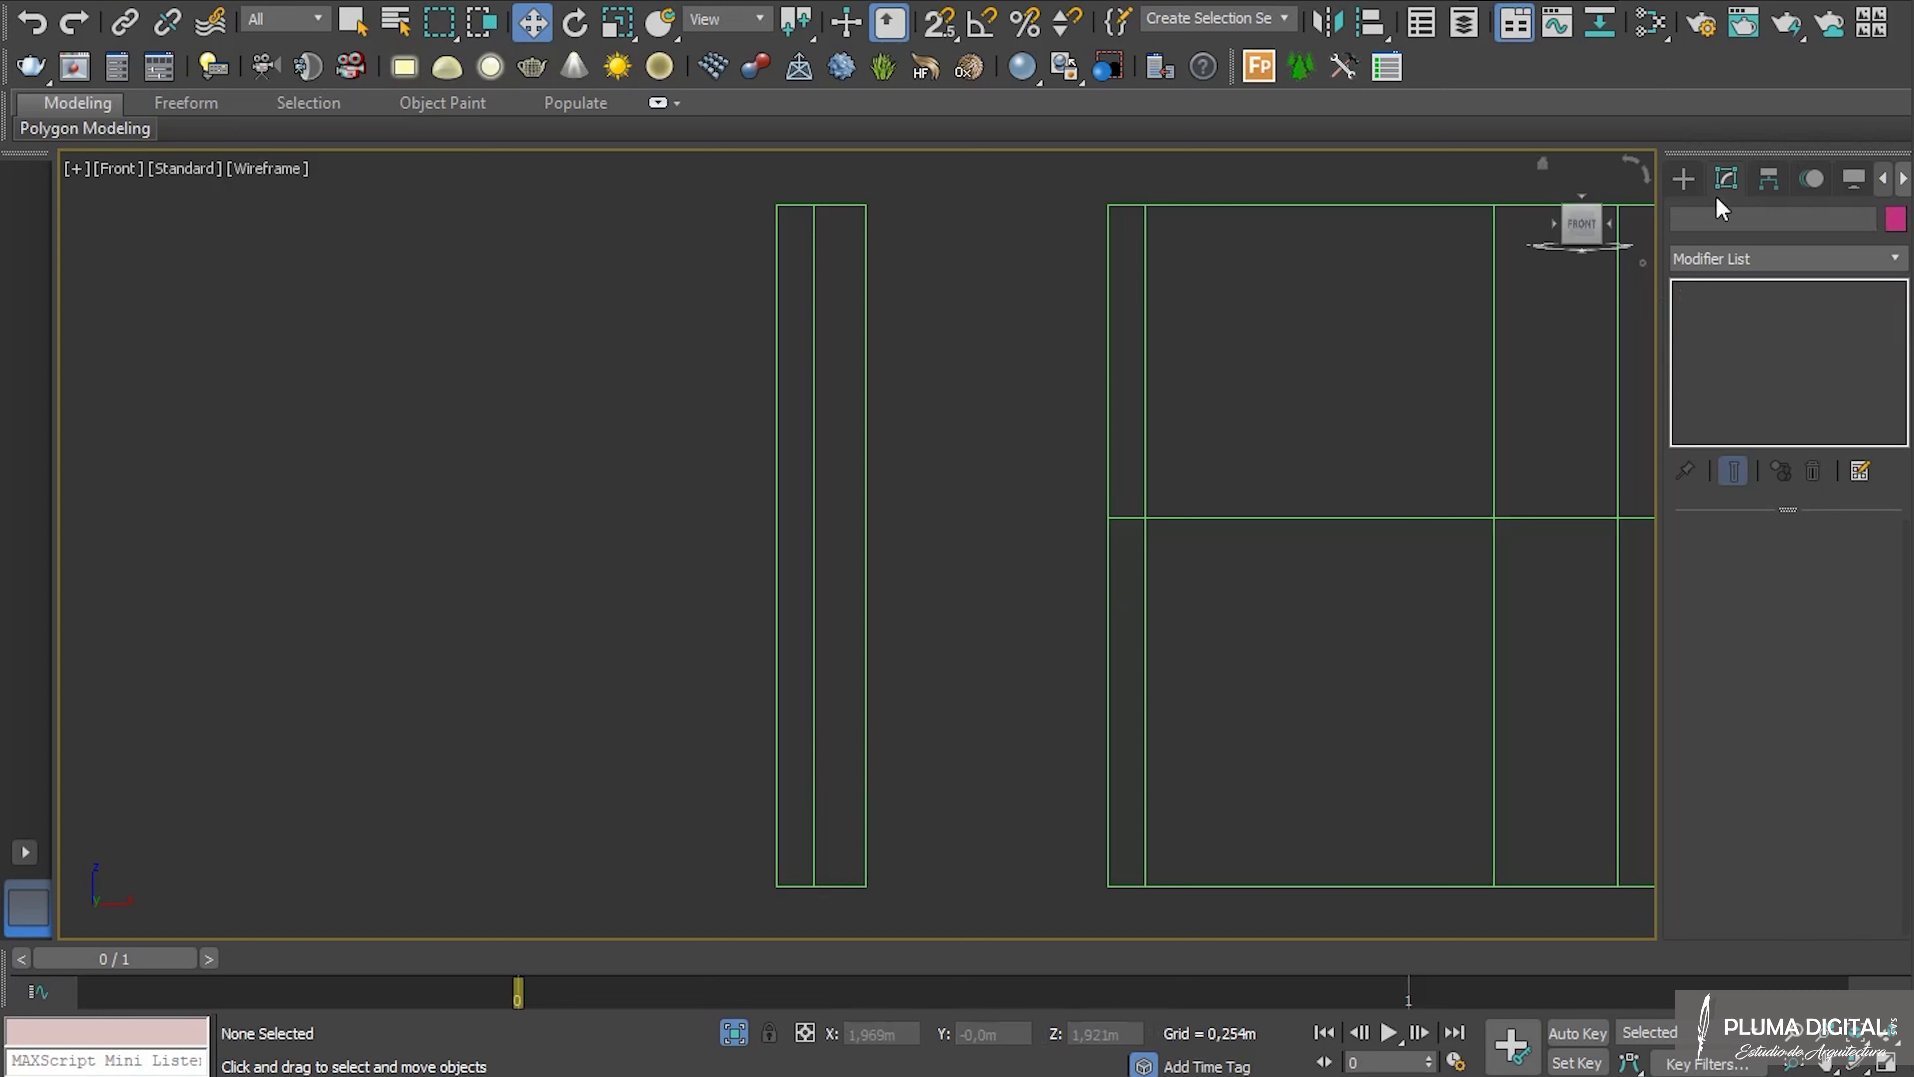
{"action": "left_click", "coordinate": [1684, 179]}
{"action": "left_click", "coordinate": [1737, 365]}
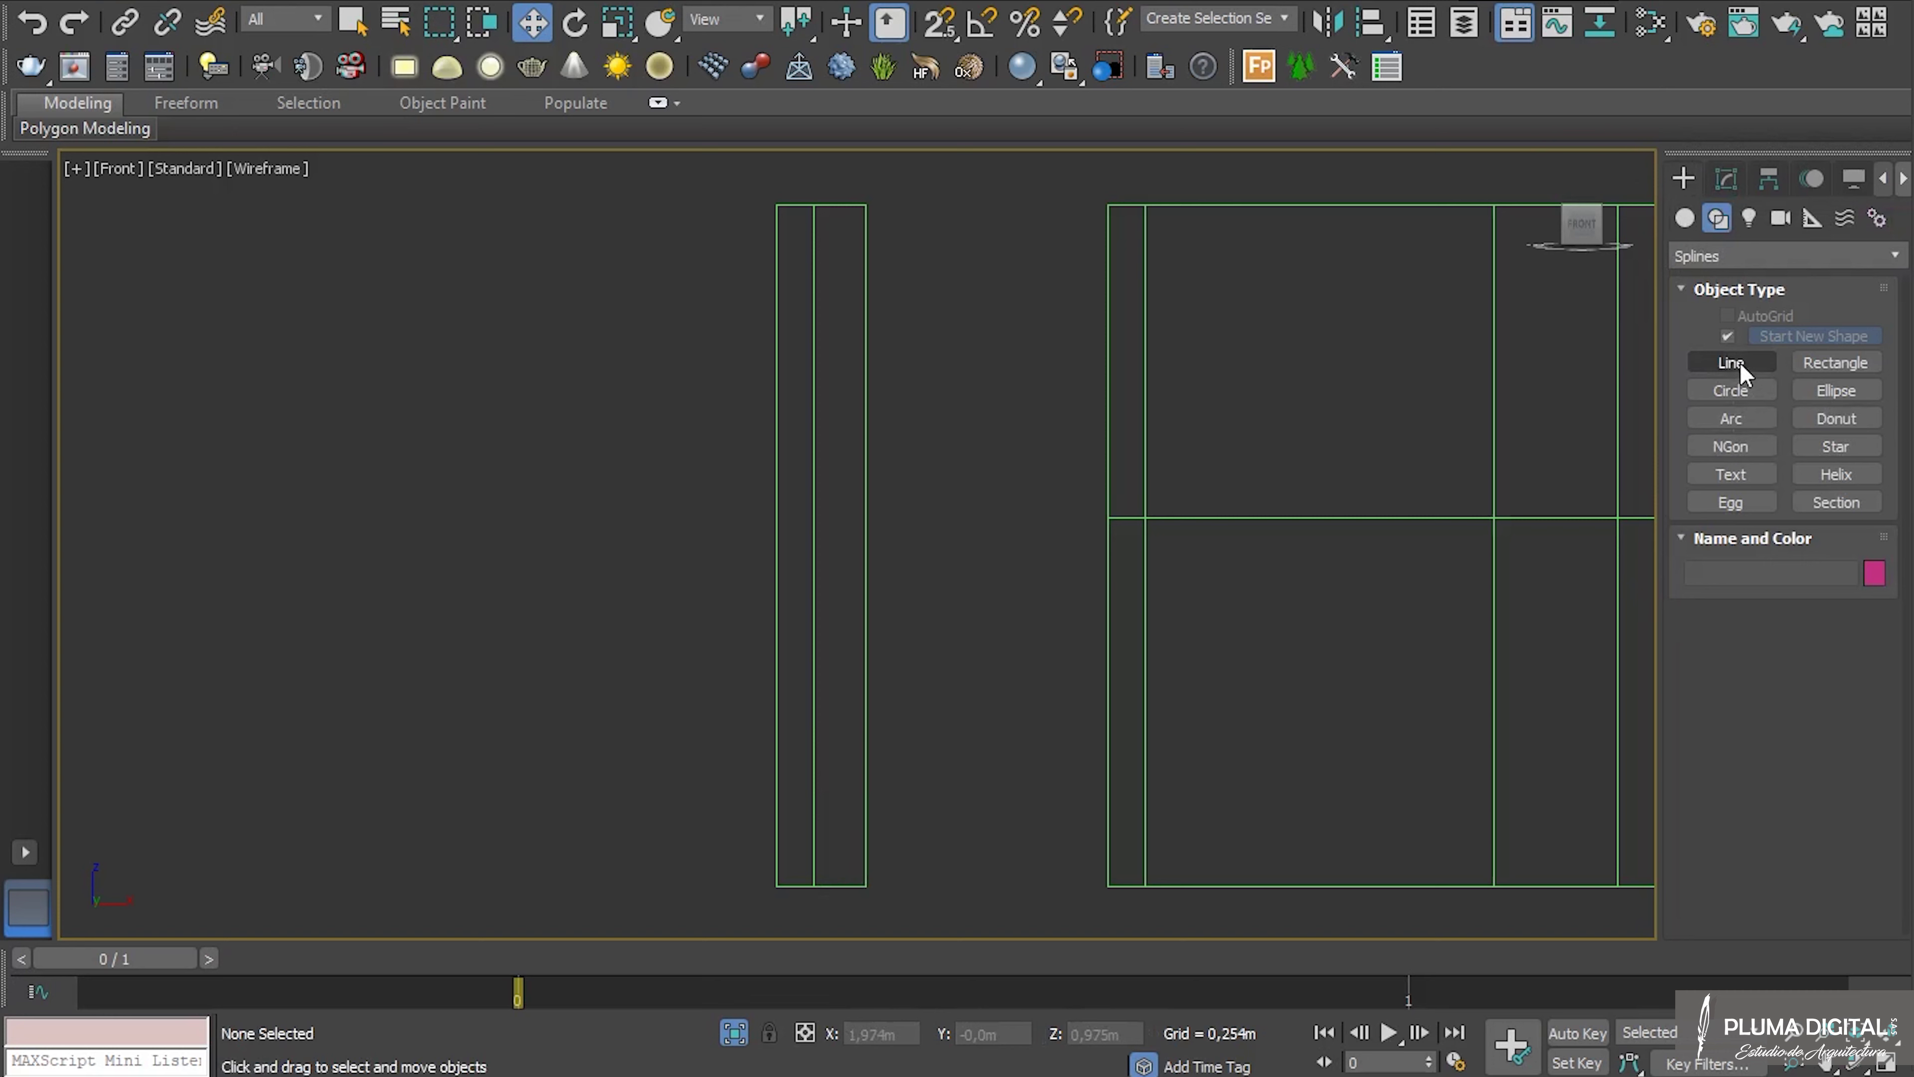
{"action": "left_click", "coordinate": [940, 26]}
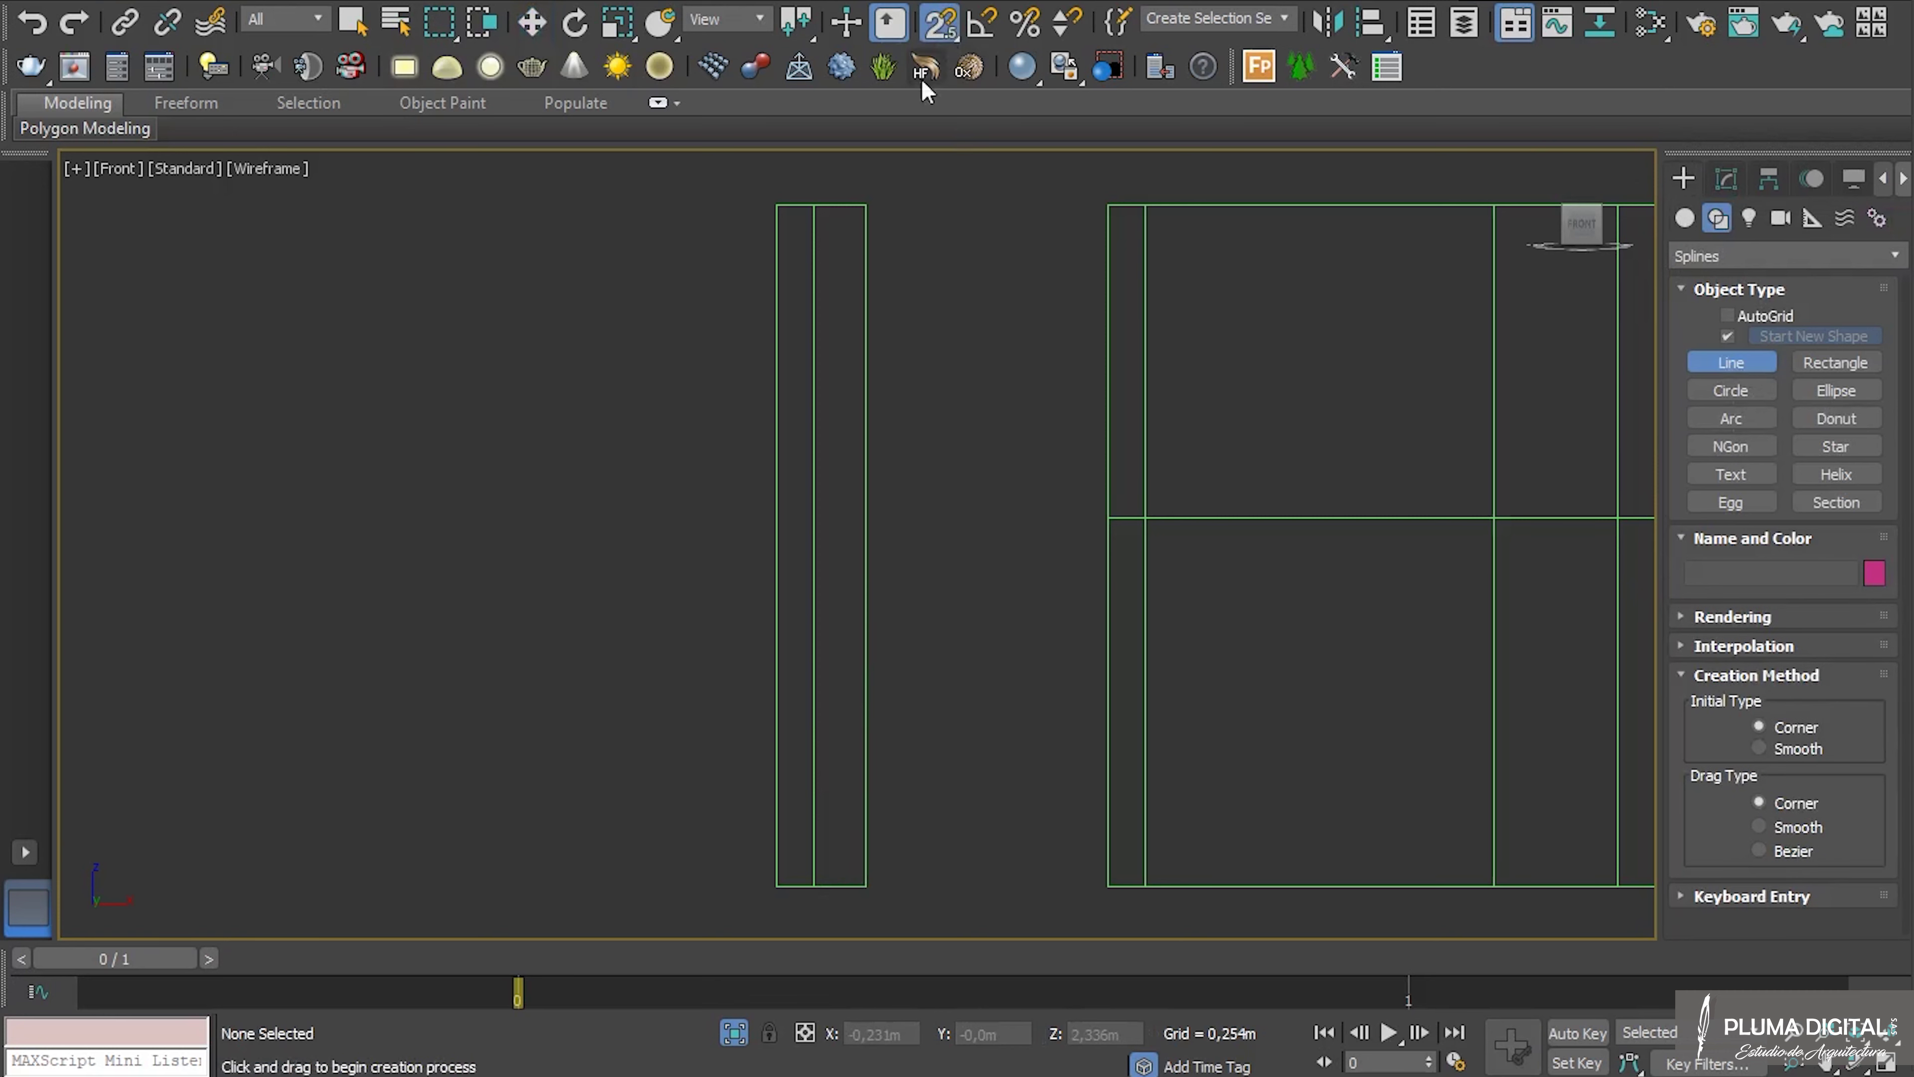
{"action": "left_click", "coordinate": [815, 886]}
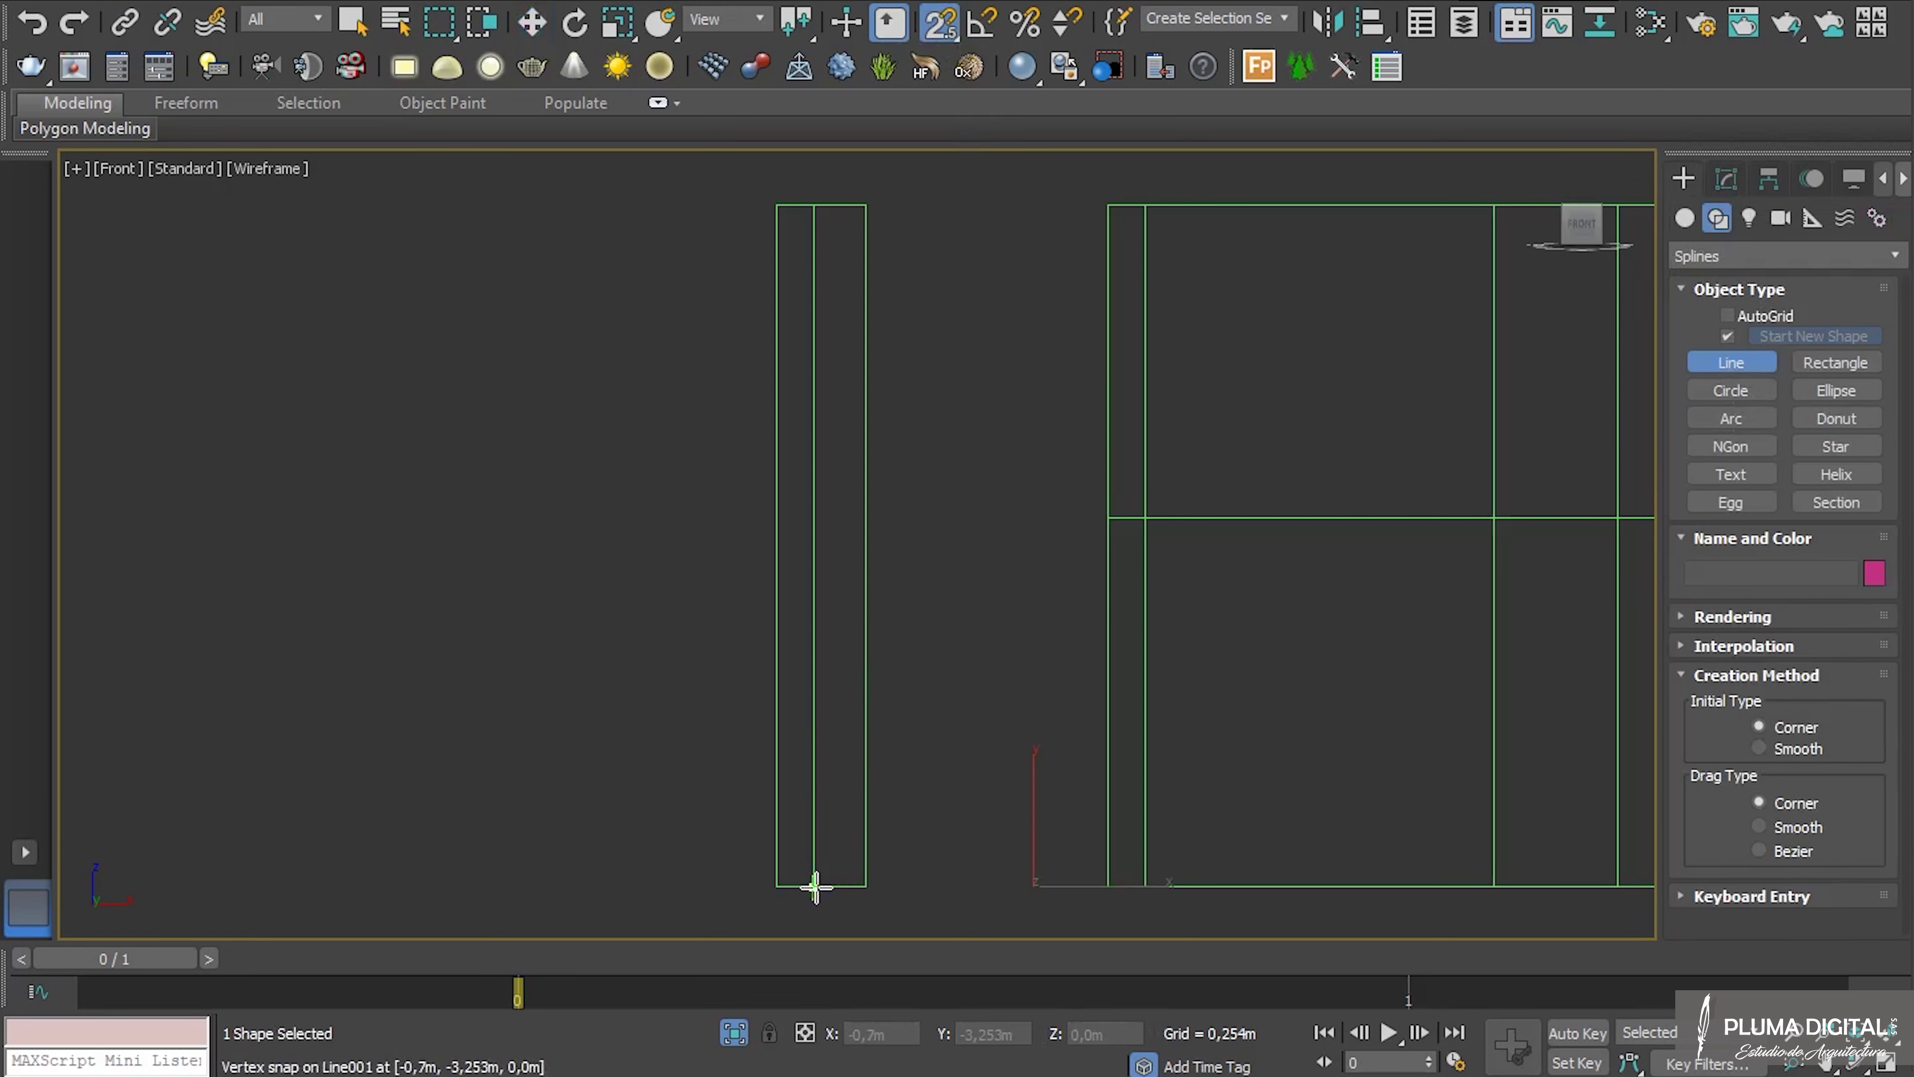
{"action": "left_click", "coordinate": [813, 205]}
{"action": "left_click", "coordinate": [1107, 205]}
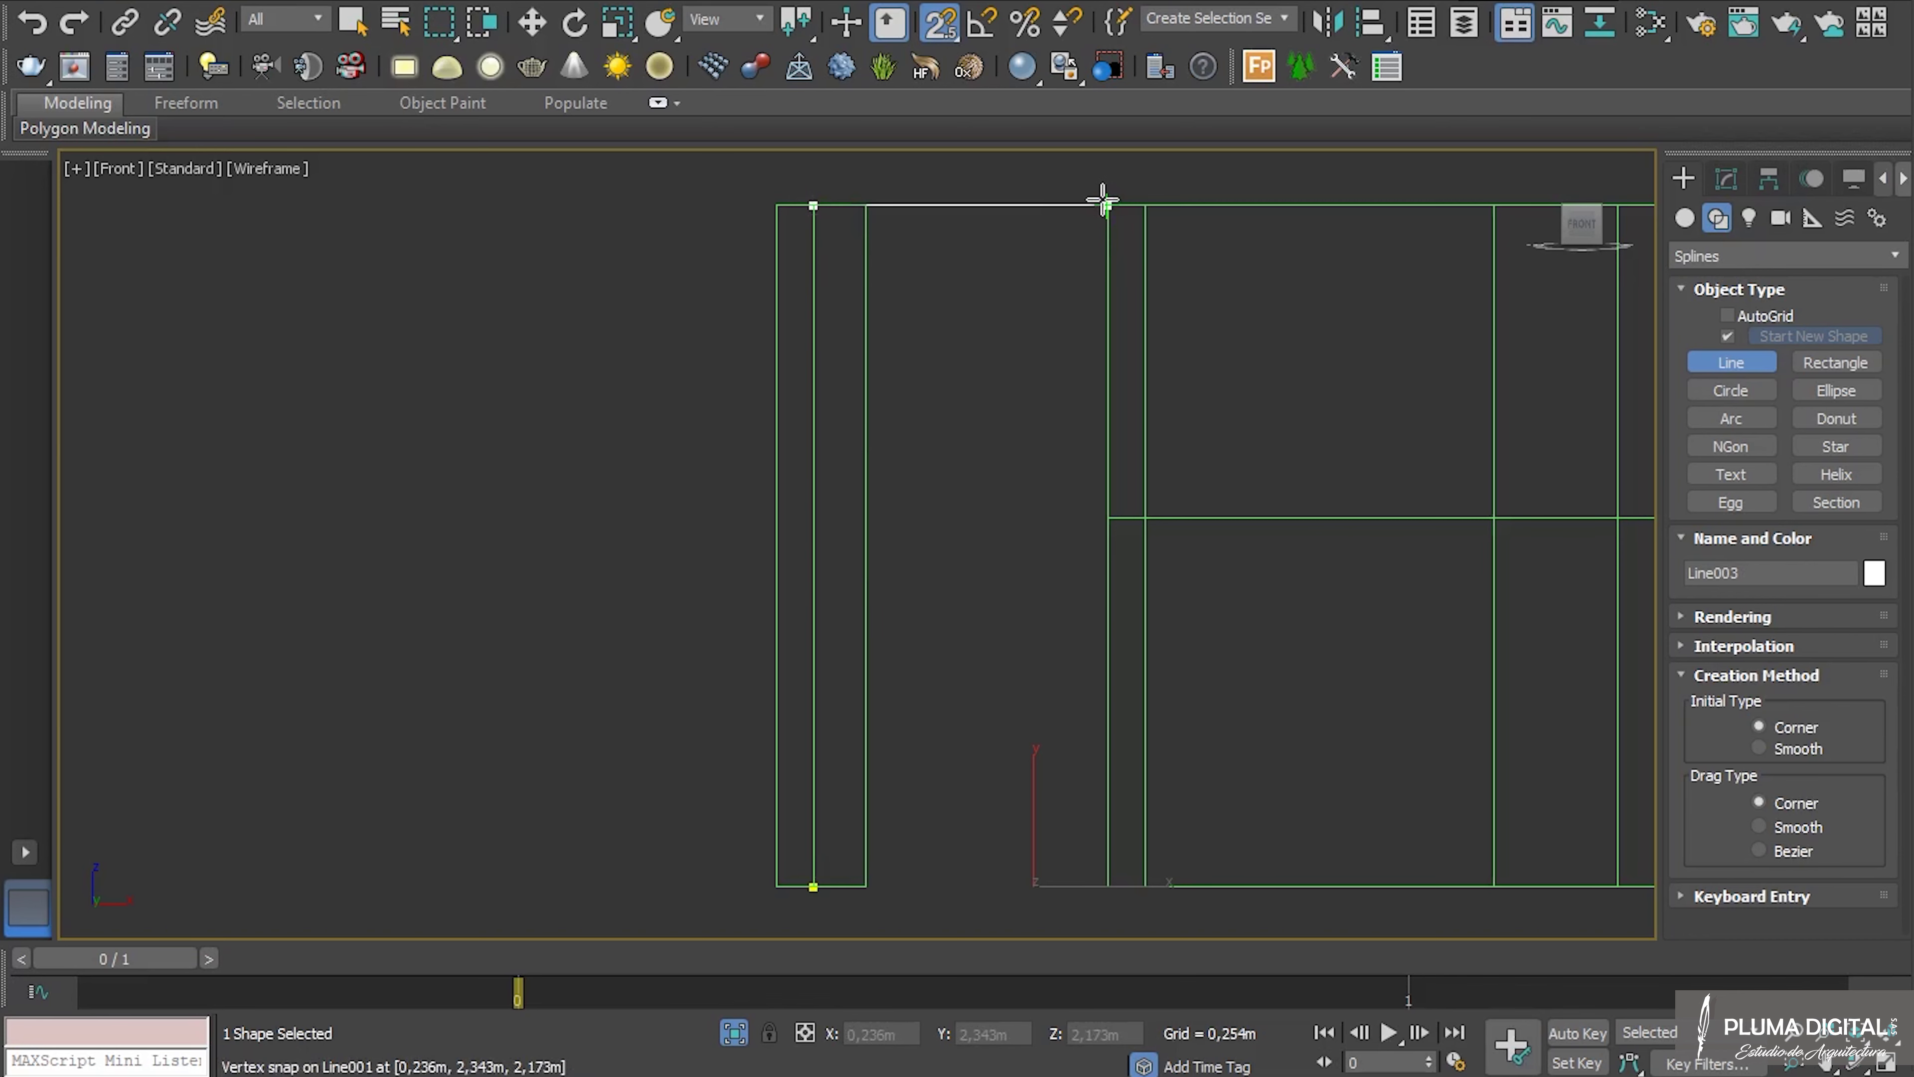
{"action": "left_click", "coordinate": [1108, 886]}
{"action": "right_click", "coordinate": [1099, 889]}
Turn snapping off, move the opening line along Y to about 2.532 m so it spans the opening near the profile, and deselect it.
{"action": "middle_click_drag", "start_coordinate": [995, 718], "coordinate": [978, 799], "text": "alt"}
{"action": "key", "text": "t"}
{"action": "scroll", "coordinate": [978, 799], "scroll_direction": "down", "scroll_amount": 2}
{"action": "scroll", "coordinate": [940, 628], "scroll_direction": "up", "scroll_amount": 3}
{"action": "scroll", "coordinate": [940, 633], "scroll_direction": "up", "scroll_amount": 3}
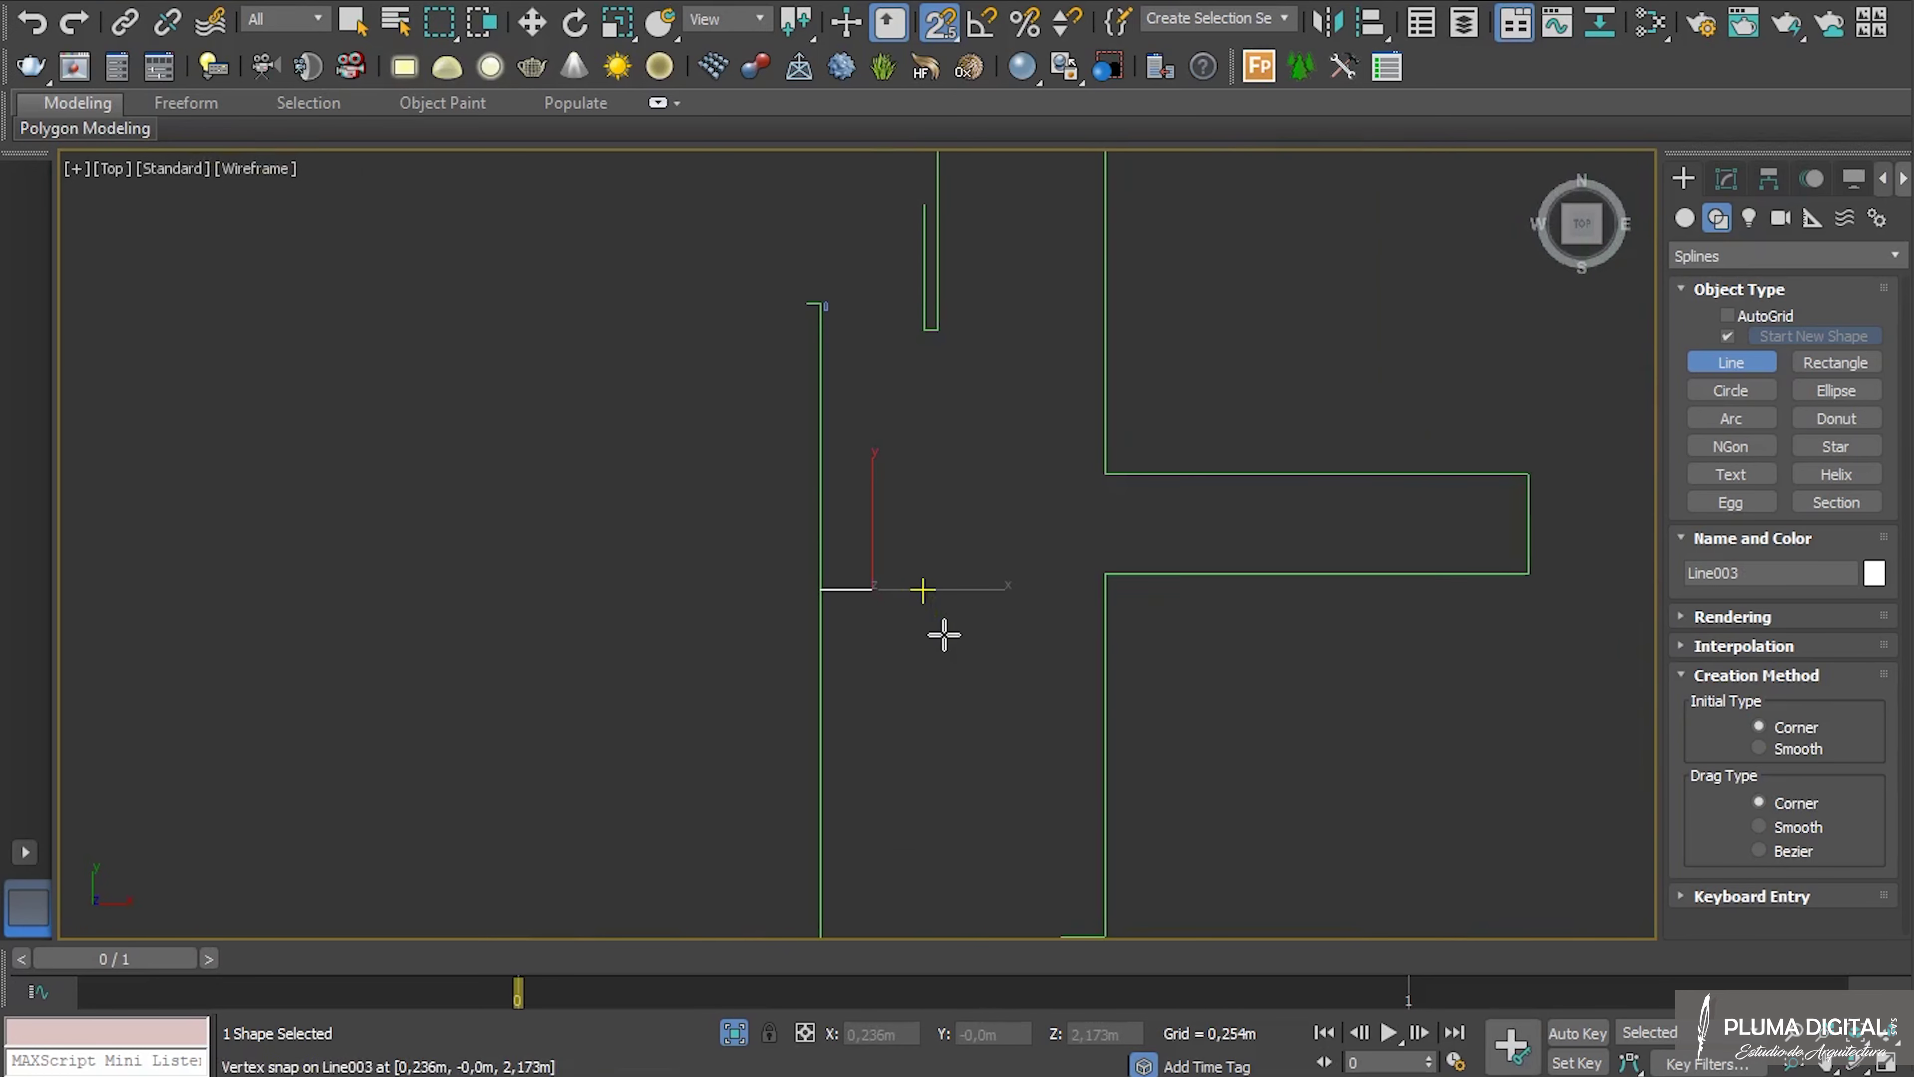
{"action": "key", "text": "w"}
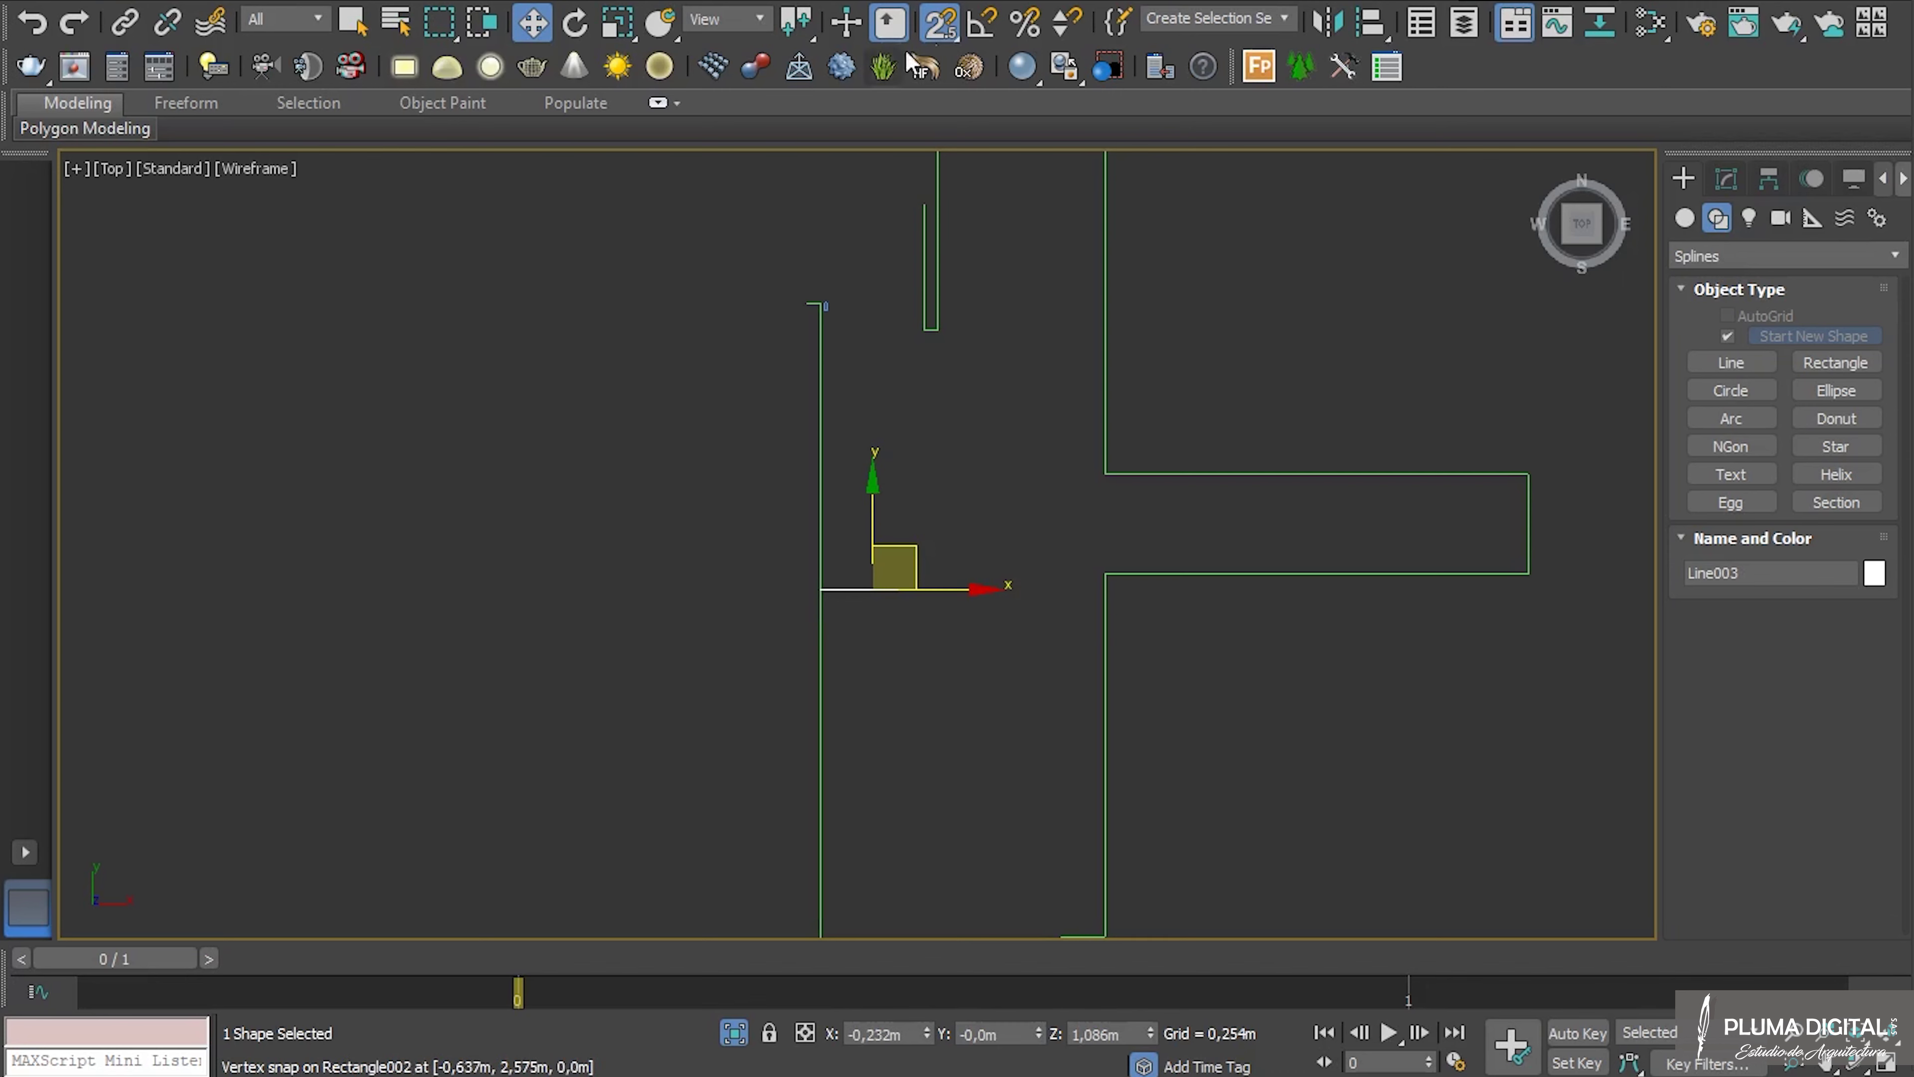
{"action": "key", "text": "s"}
{"action": "left_click_drag", "start_coordinate": [875, 492], "coordinate": [874, 207]}
{"action": "scroll", "coordinate": [837, 279], "scroll_direction": "up", "scroll_amount": 8}
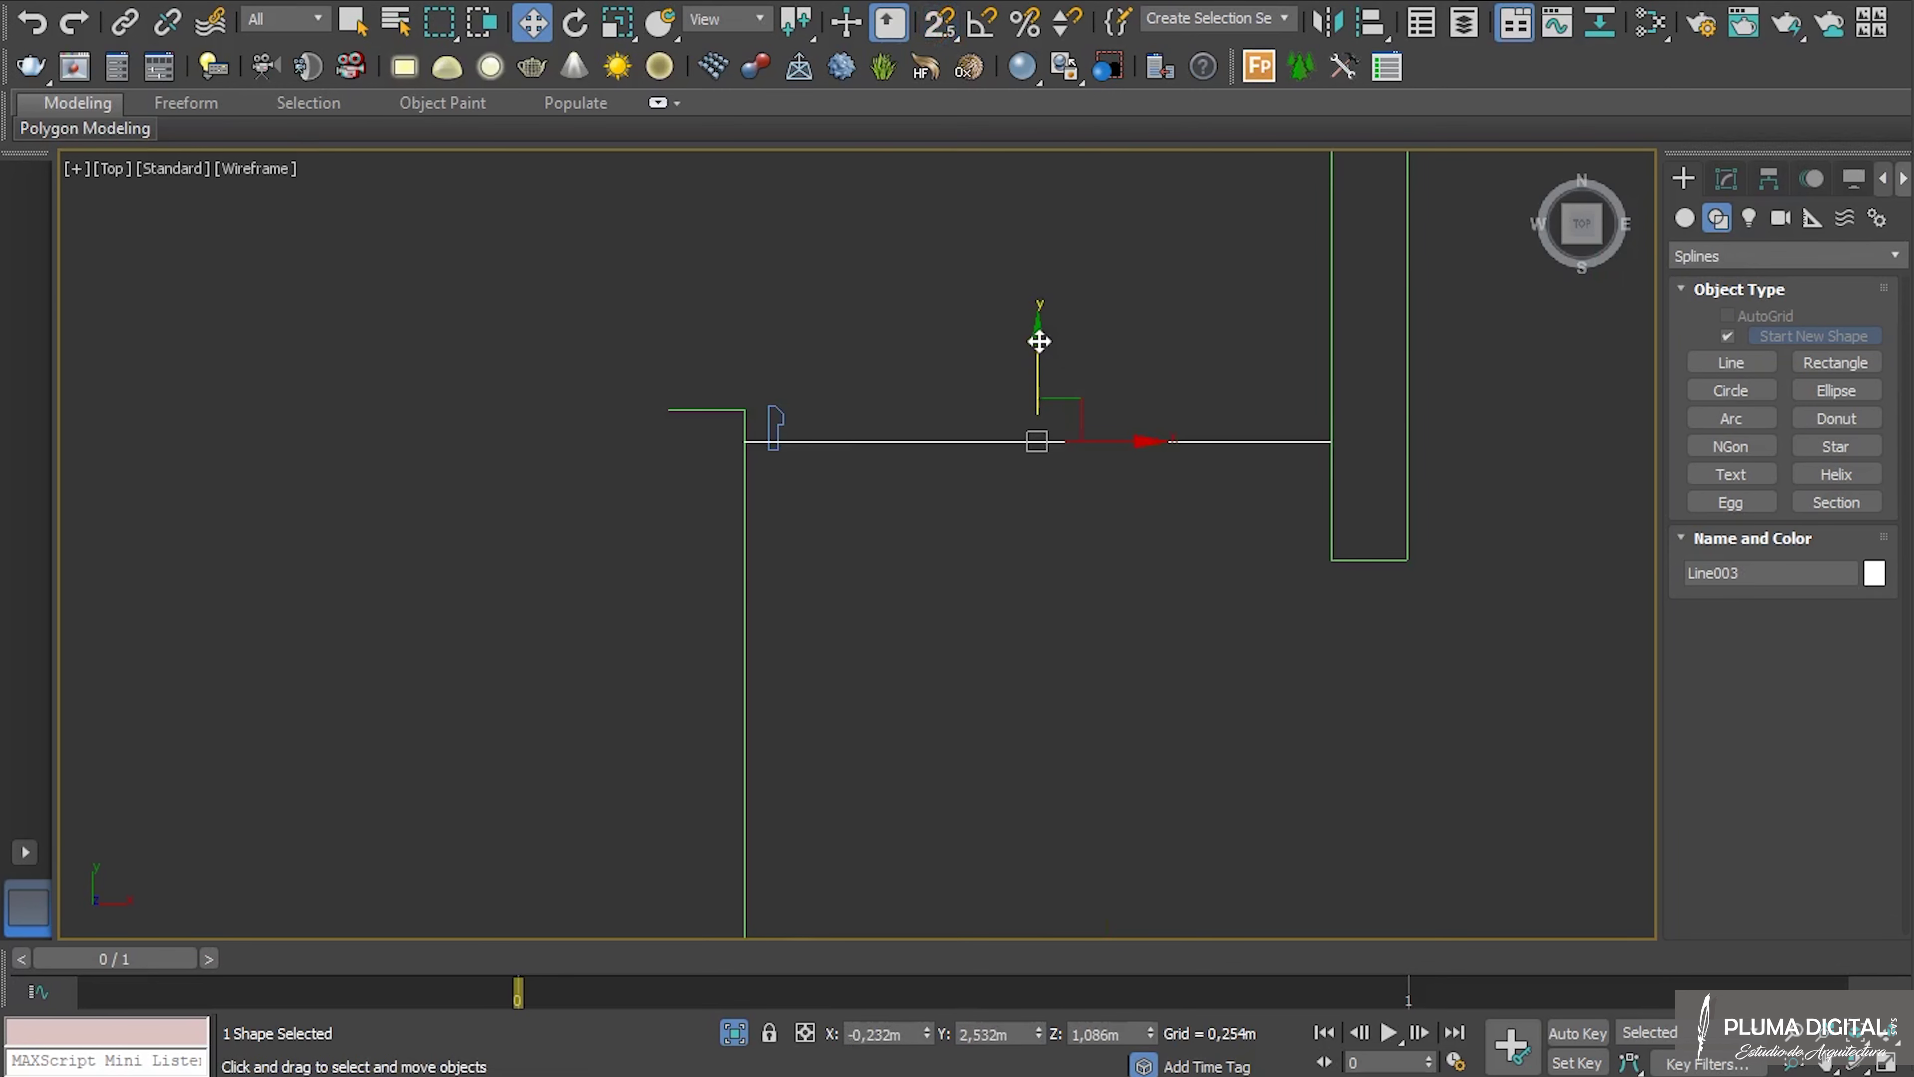
{"action": "left_click", "coordinate": [993, 493]}
{"action": "middle_click_drag", "start_coordinate": [1017, 534], "coordinate": [978, 593], "text": "alt"}
{"action": "scroll", "coordinate": [977, 594], "scroll_direction": "up", "scroll_amount": 4}
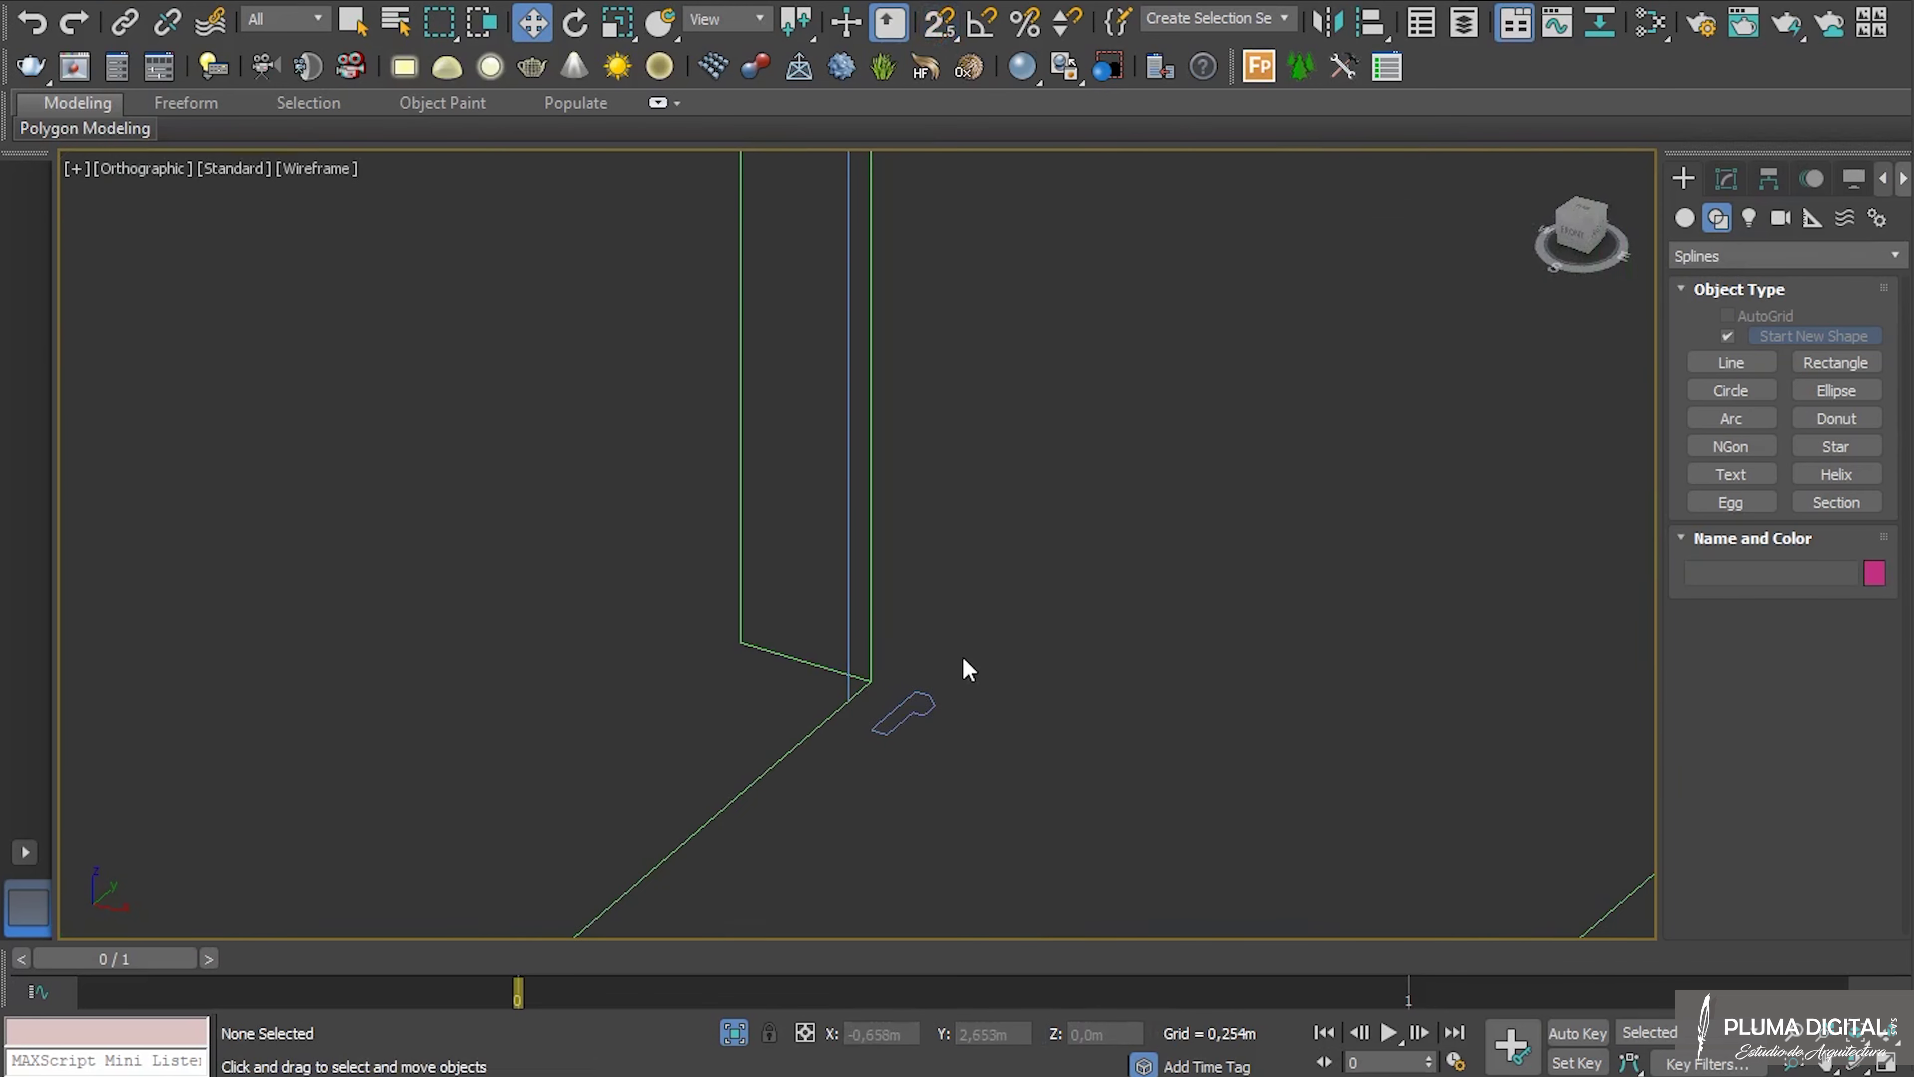
Apply a Sweep modifier to the three-segment path line around the opening.
{"action": "left_click", "coordinate": [844, 653]}
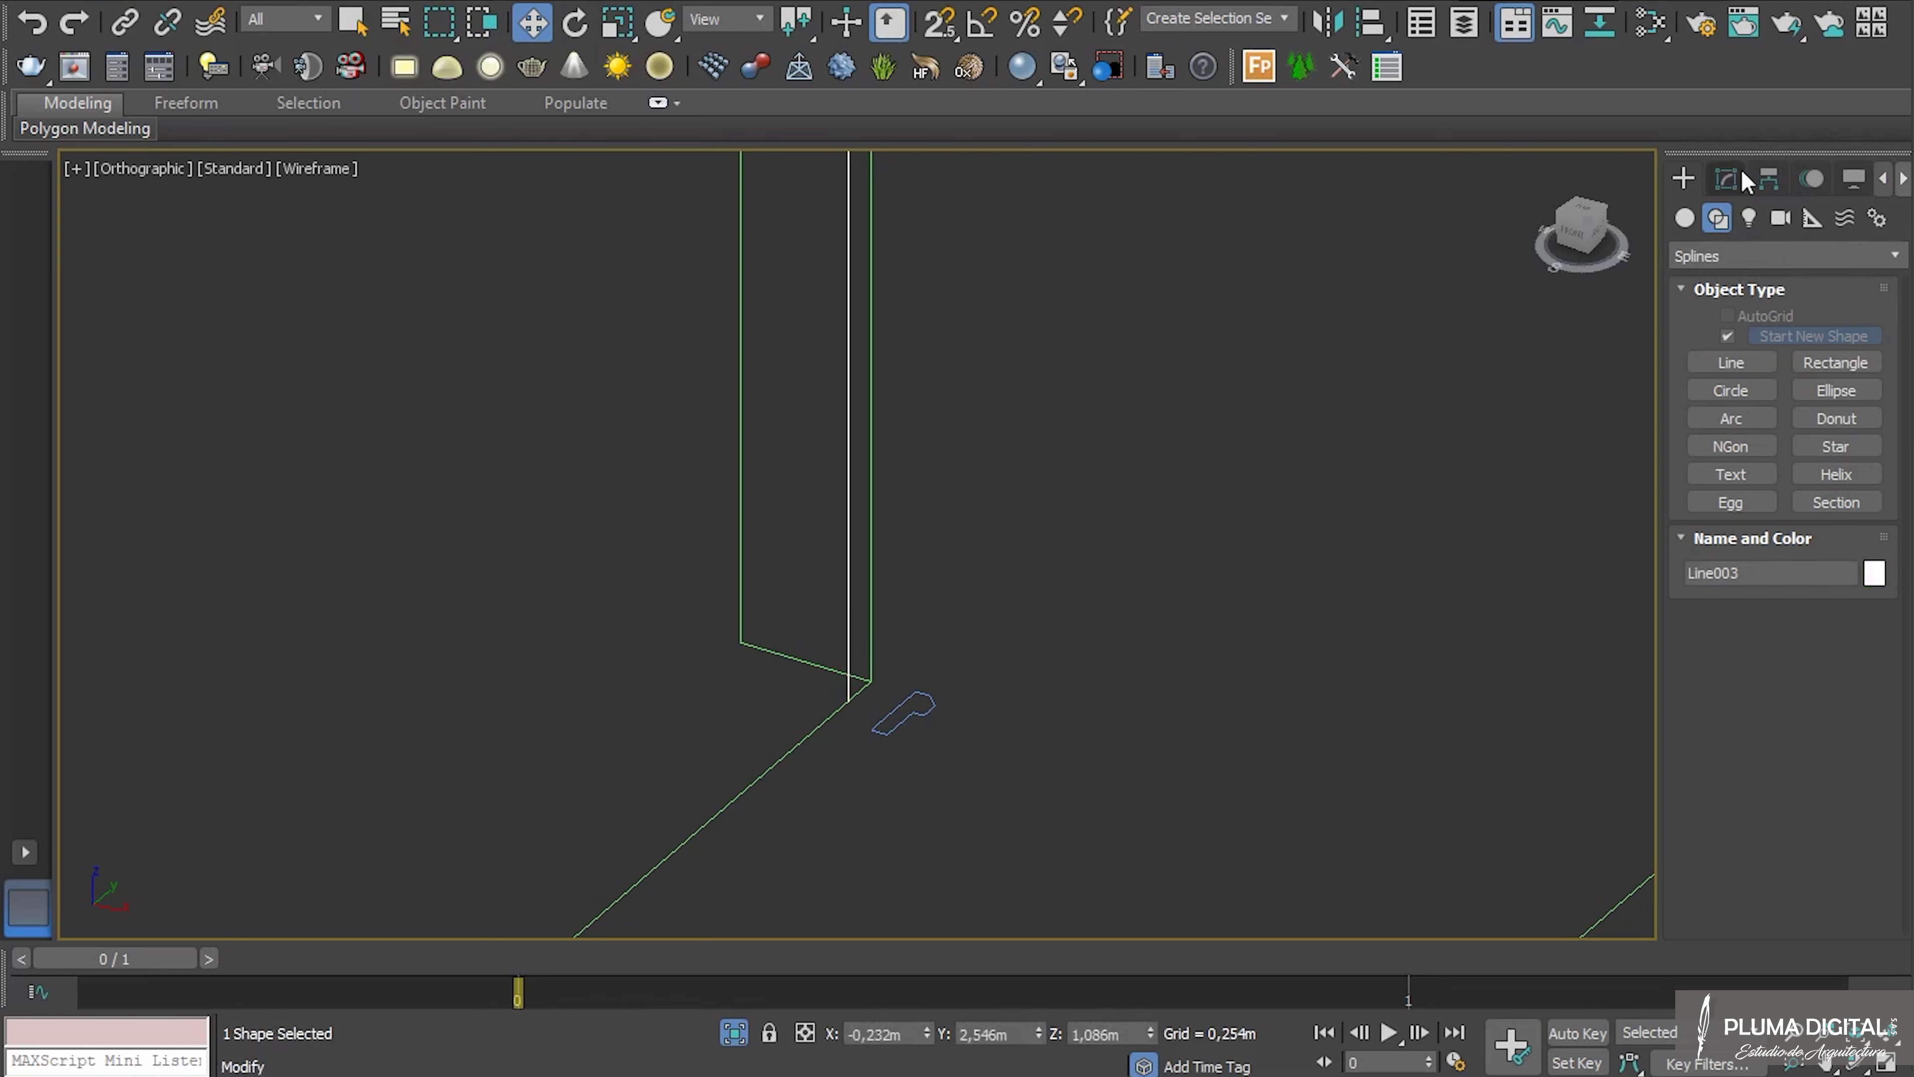
{"action": "left_click", "coordinate": [1725, 179]}
{"action": "left_click", "coordinate": [1899, 260]}
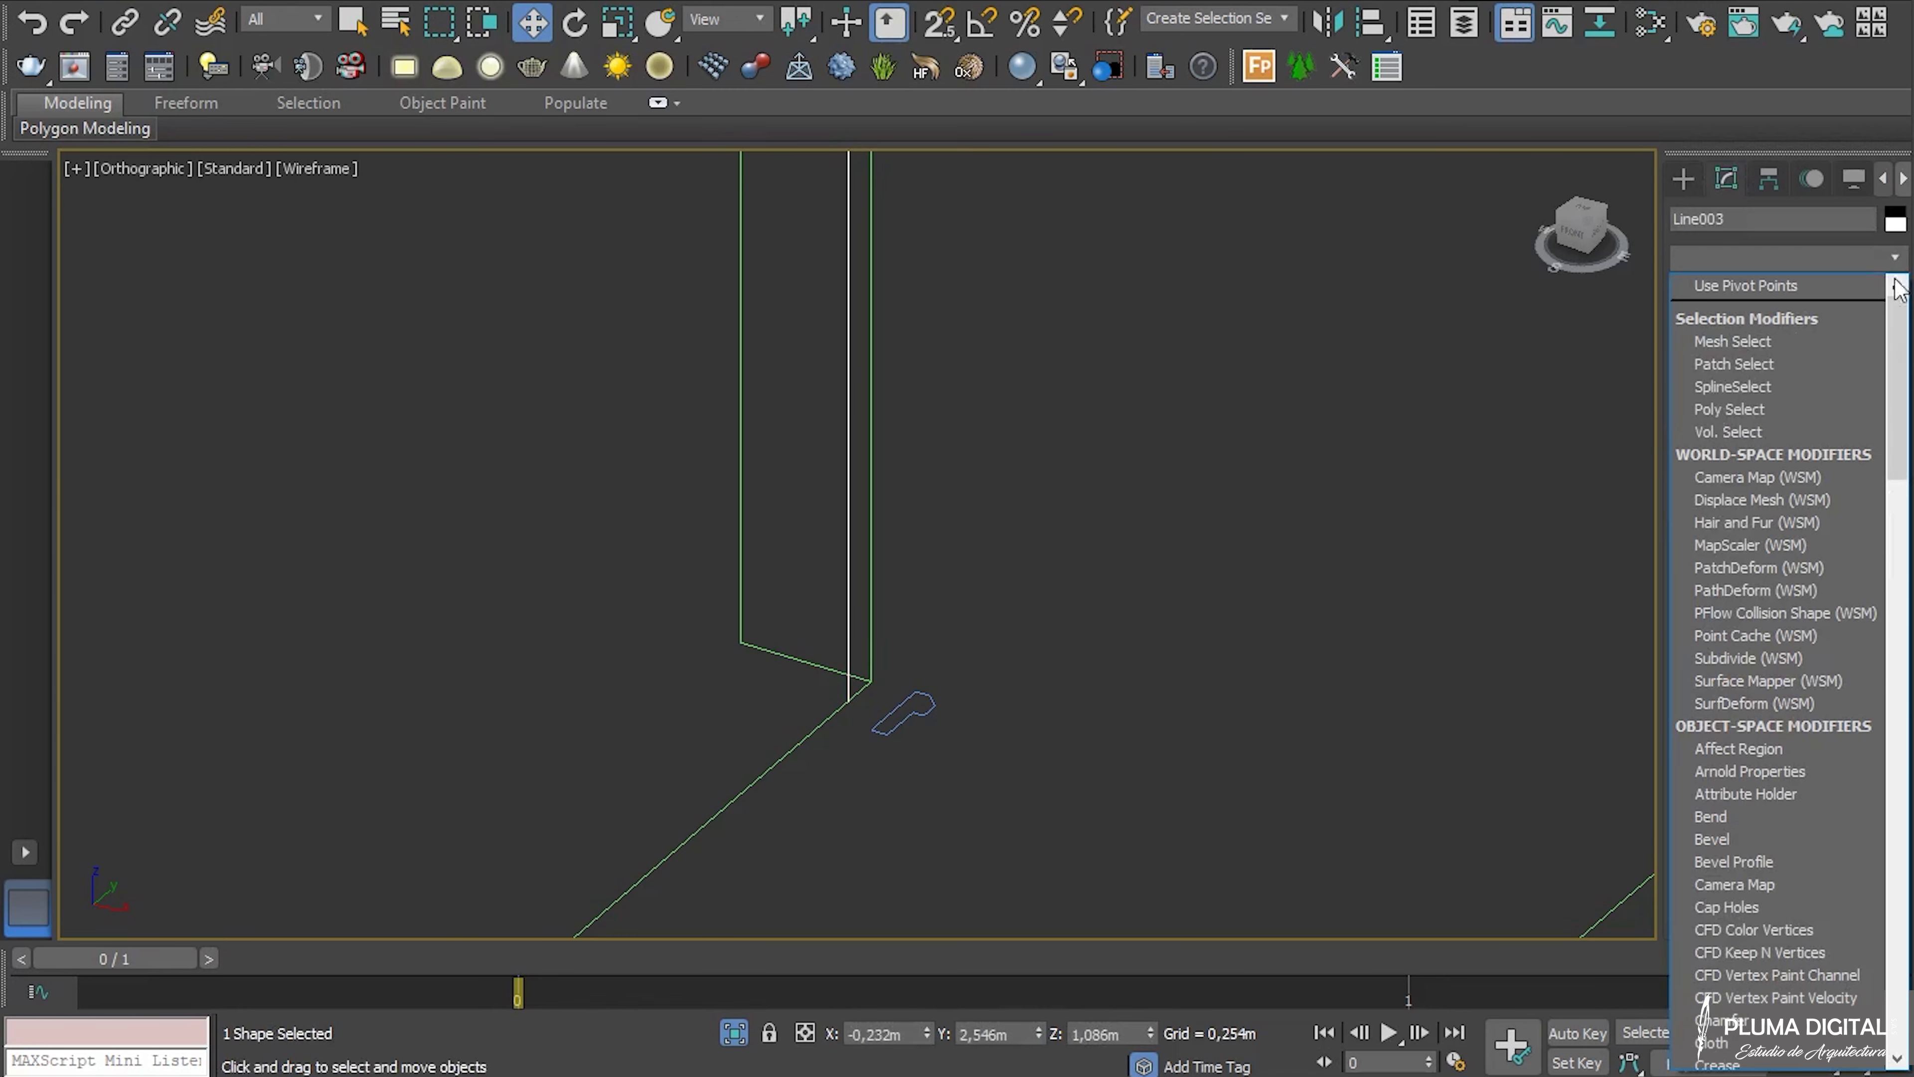
{"action": "left_click_drag", "start_coordinate": [1896, 324], "coordinate": [1886, 793]}
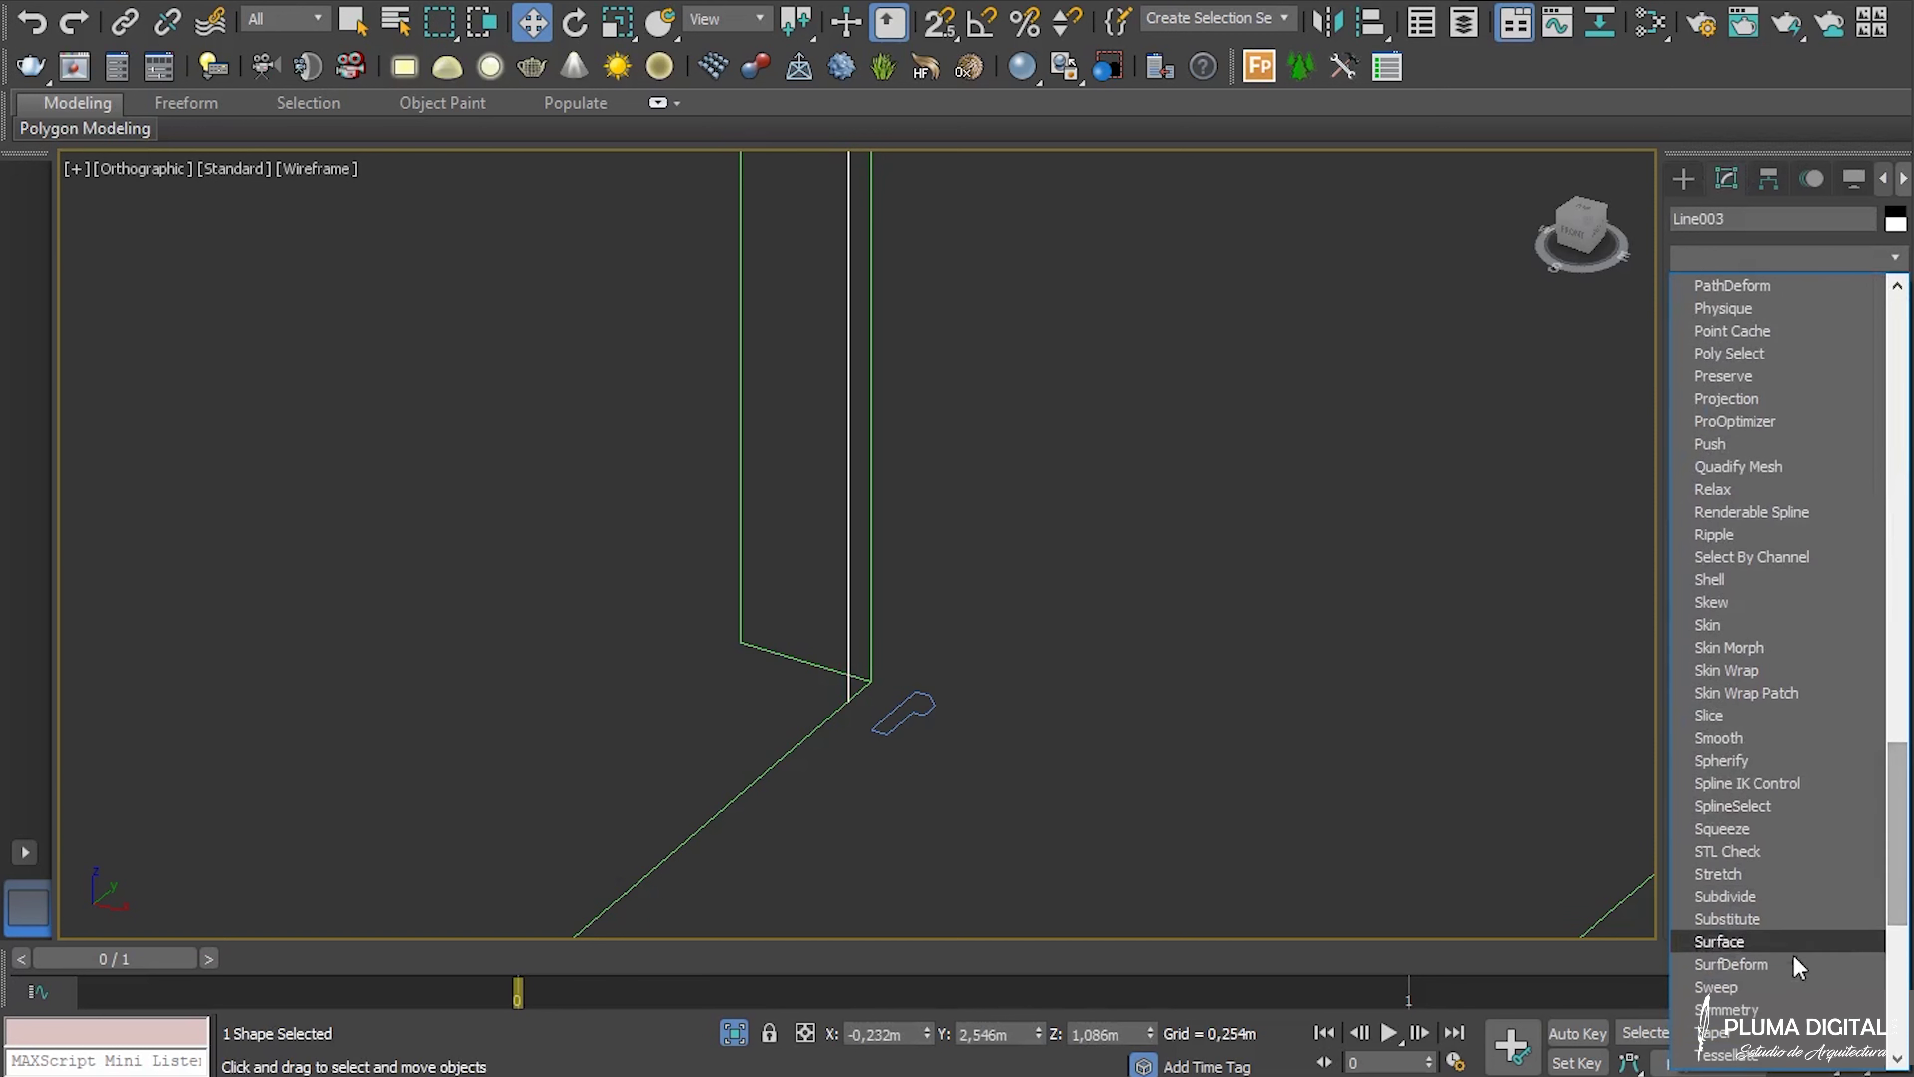
{"action": "left_click", "coordinate": [1719, 984]}
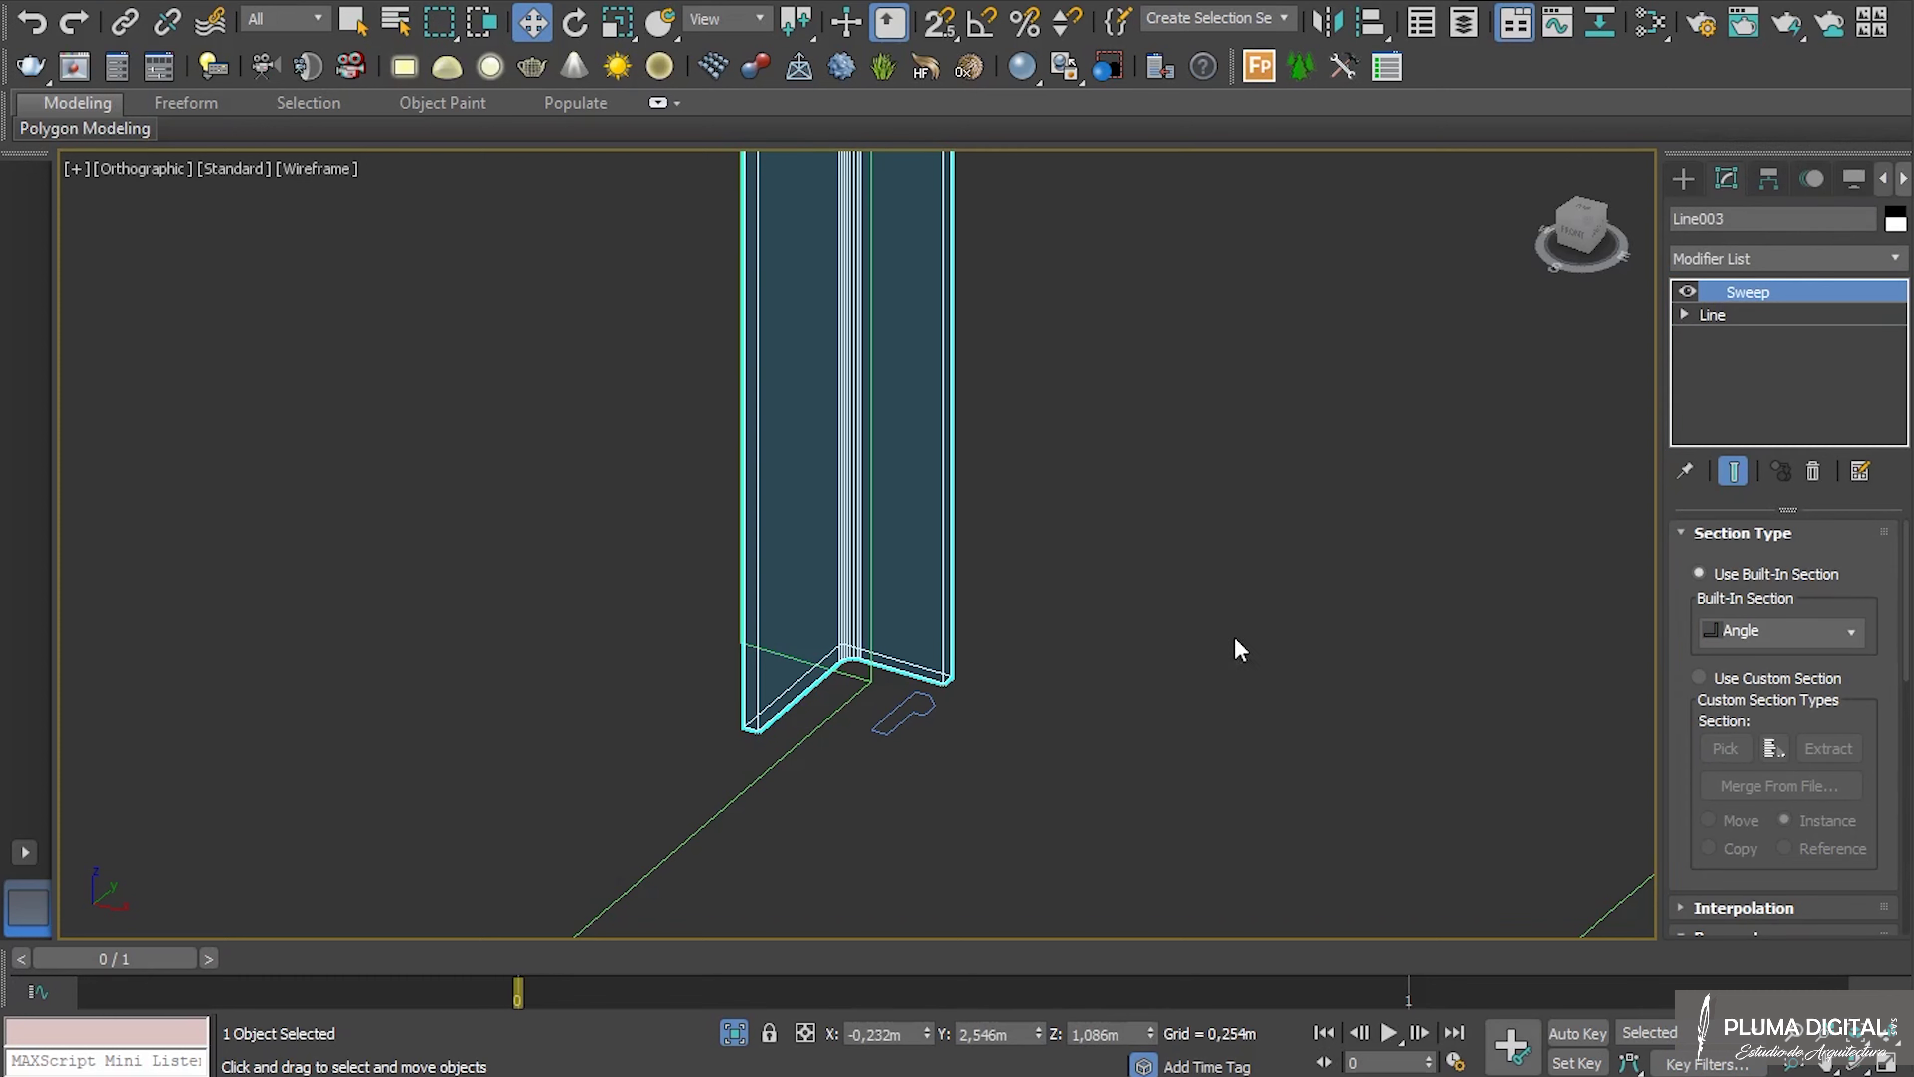
Switch the Sweep to a custom section and pick the small frame profile spline as that section.
{"action": "left_click", "coordinate": [1745, 638]}
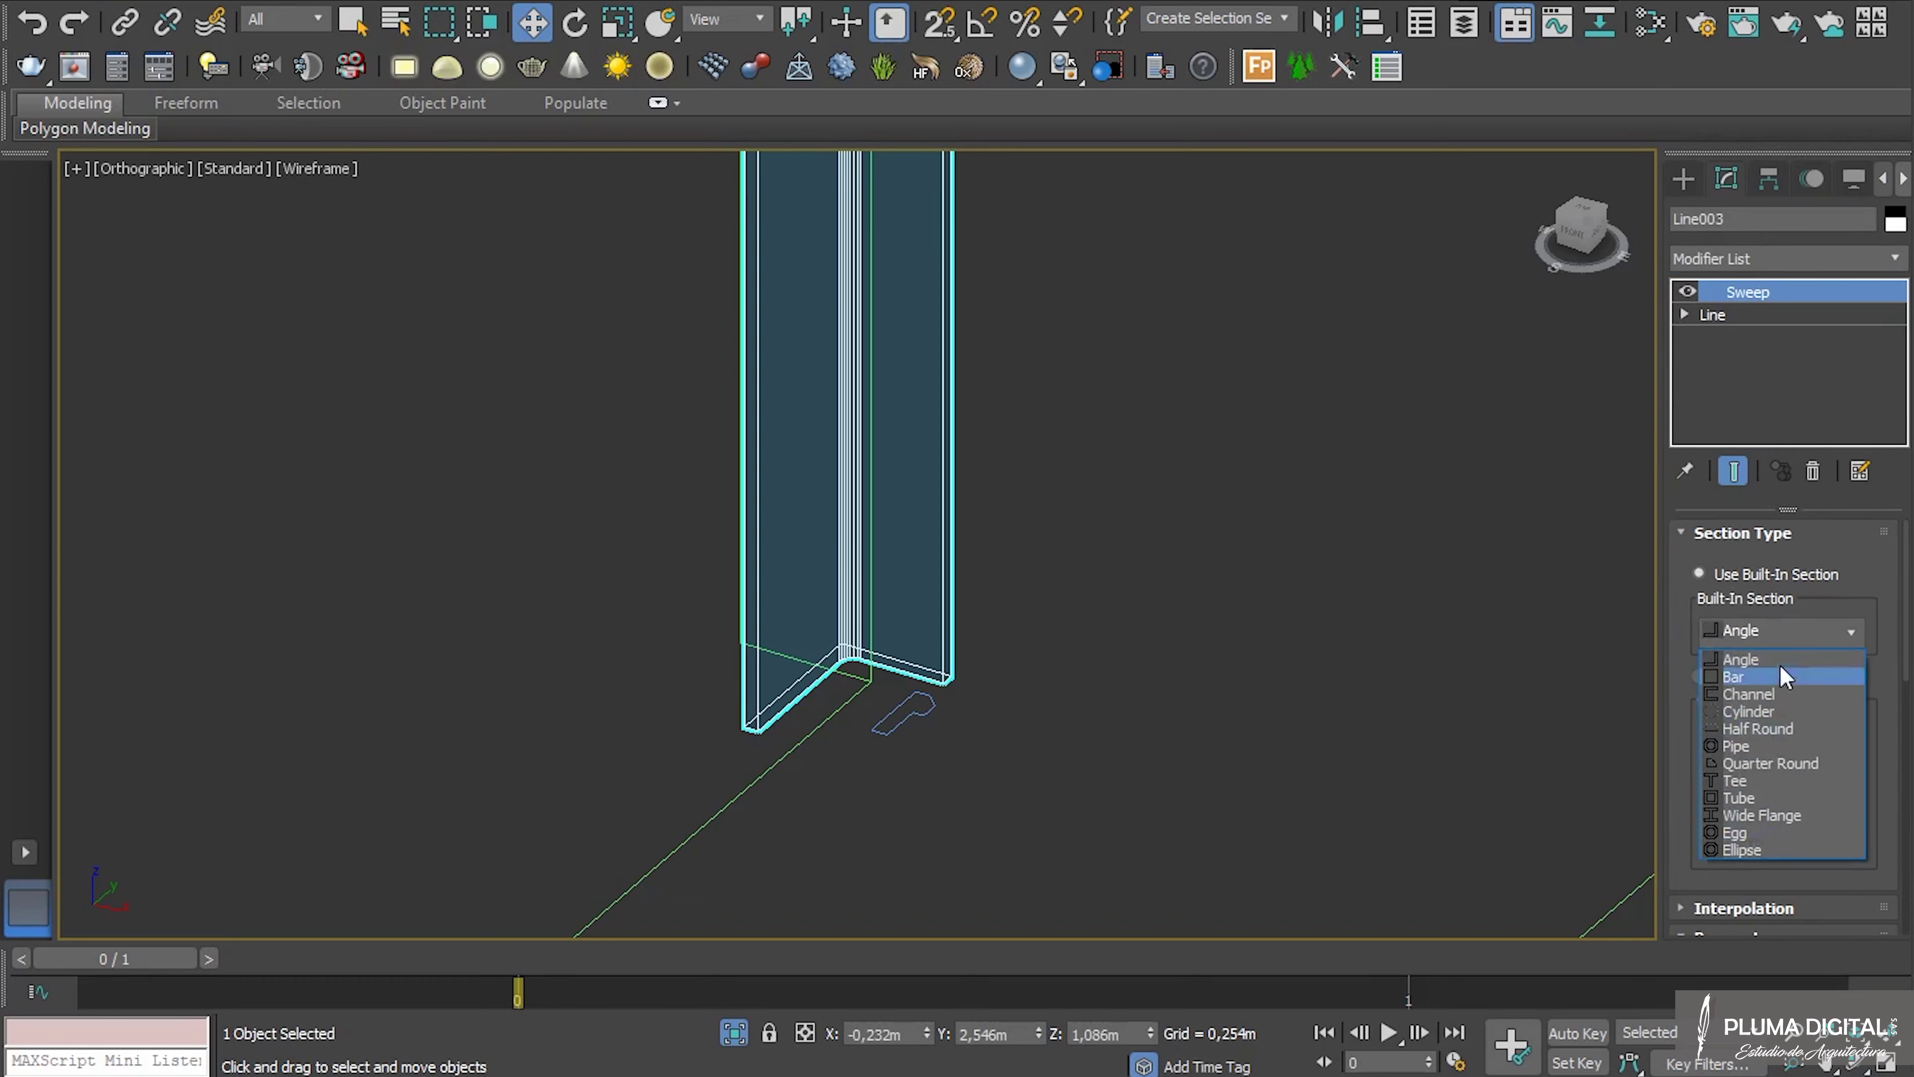
{"action": "left_click", "coordinate": [1771, 632]}
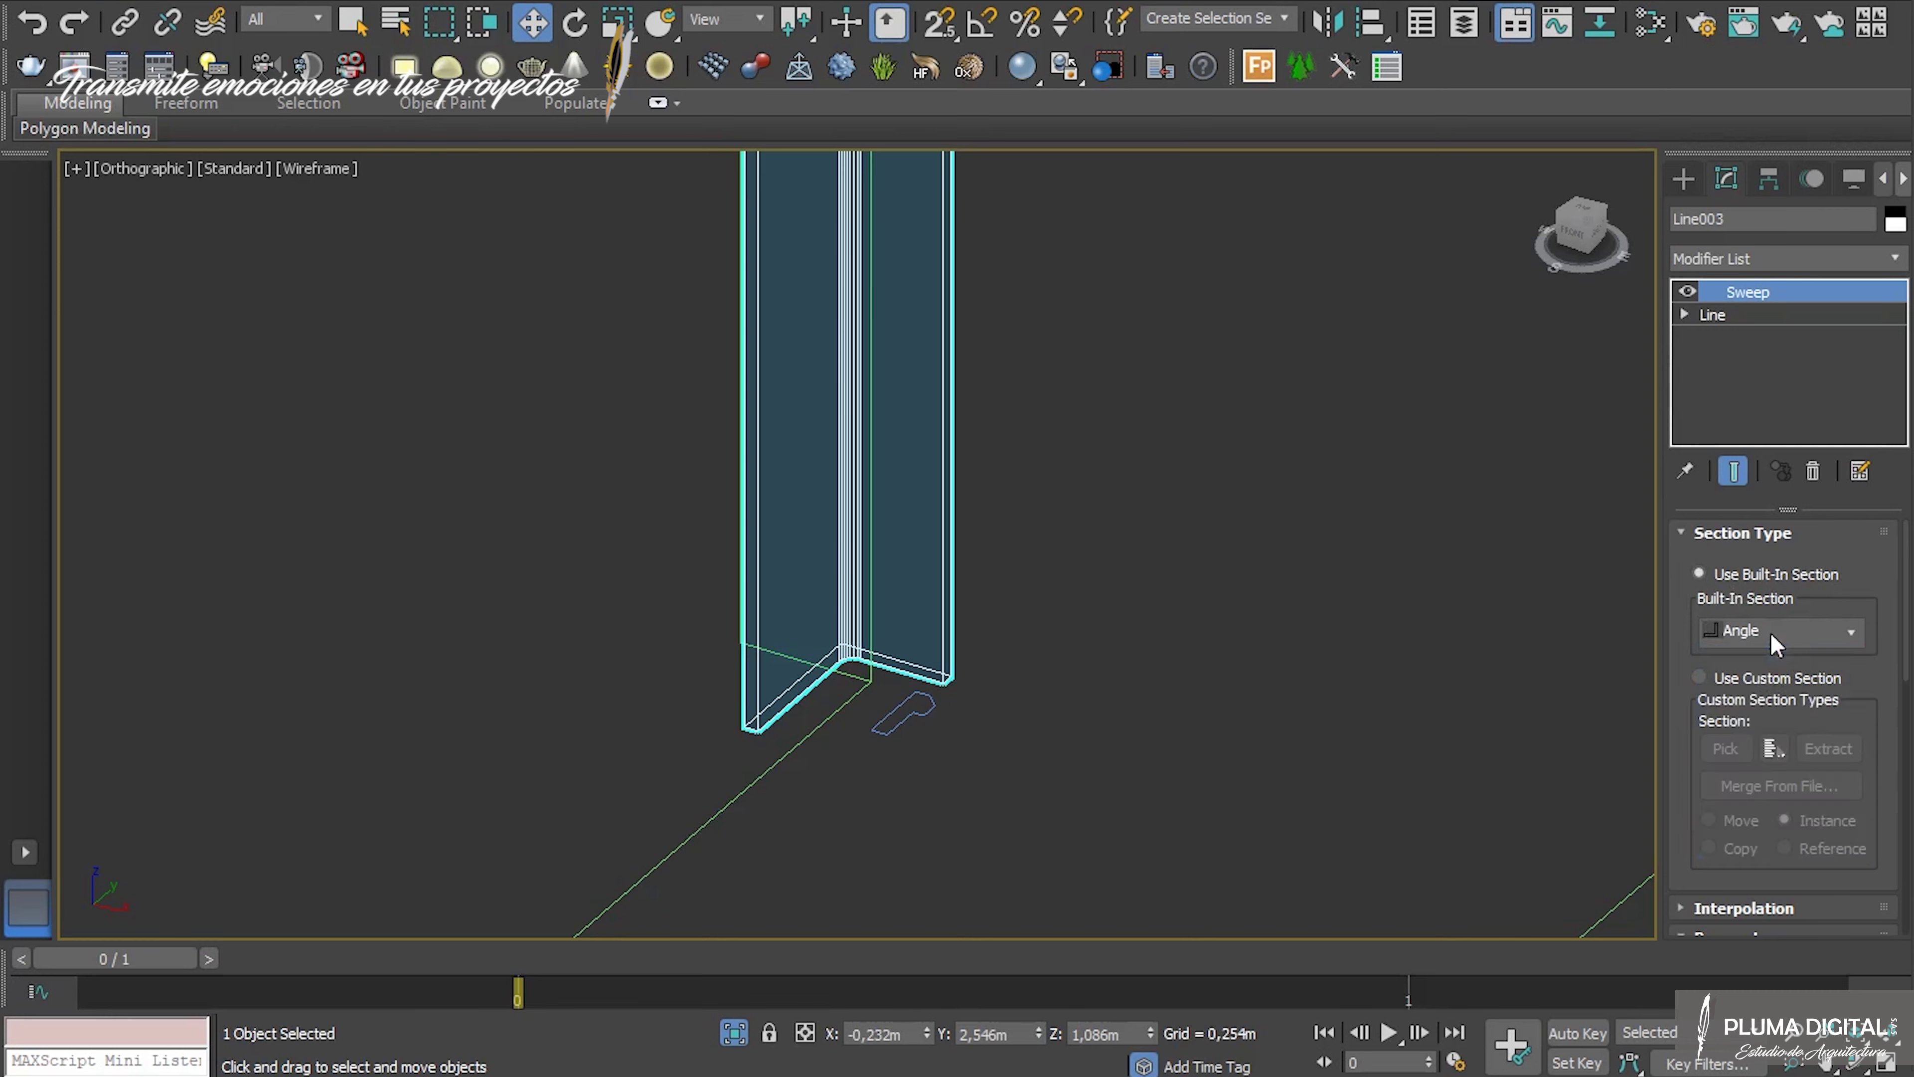
{"action": "left_click", "coordinate": [1700, 678]}
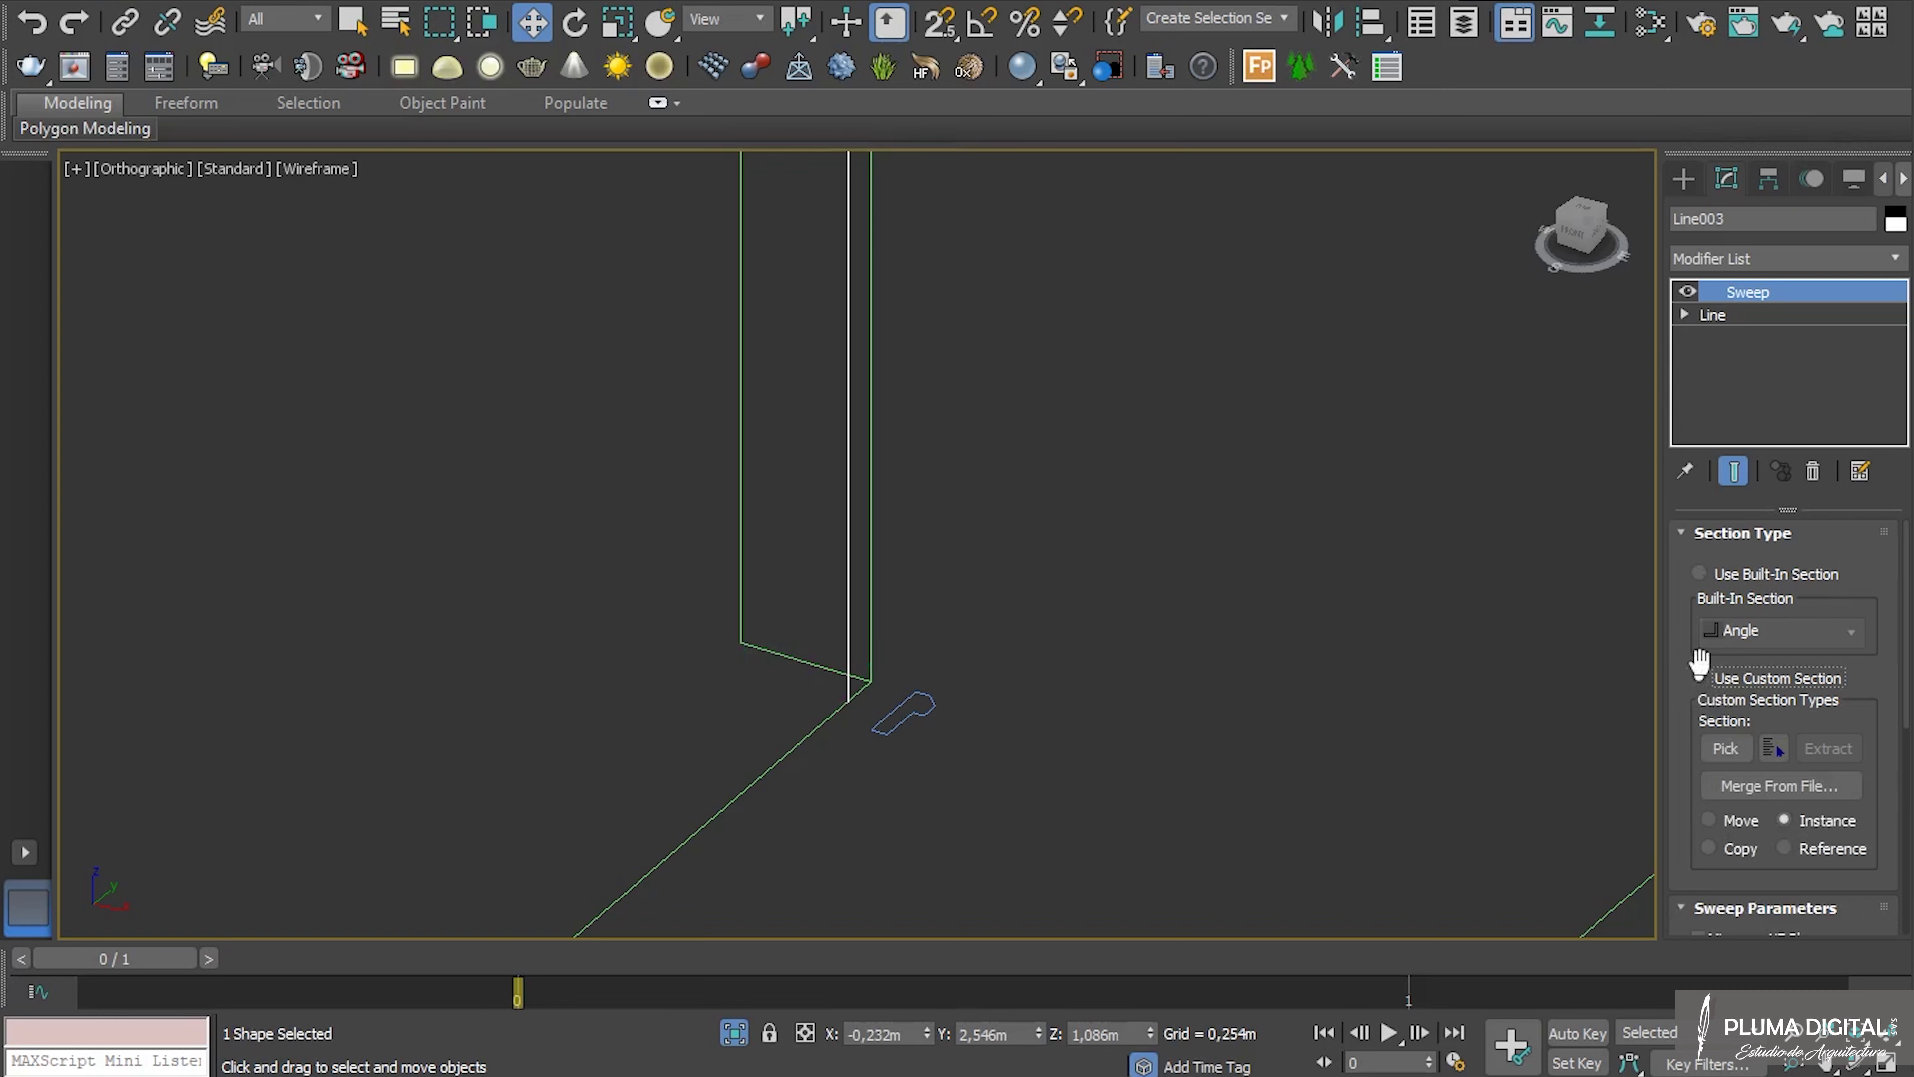
{"action": "left_click", "coordinate": [1725, 749]}
{"action": "left_click", "coordinate": [929, 700]}
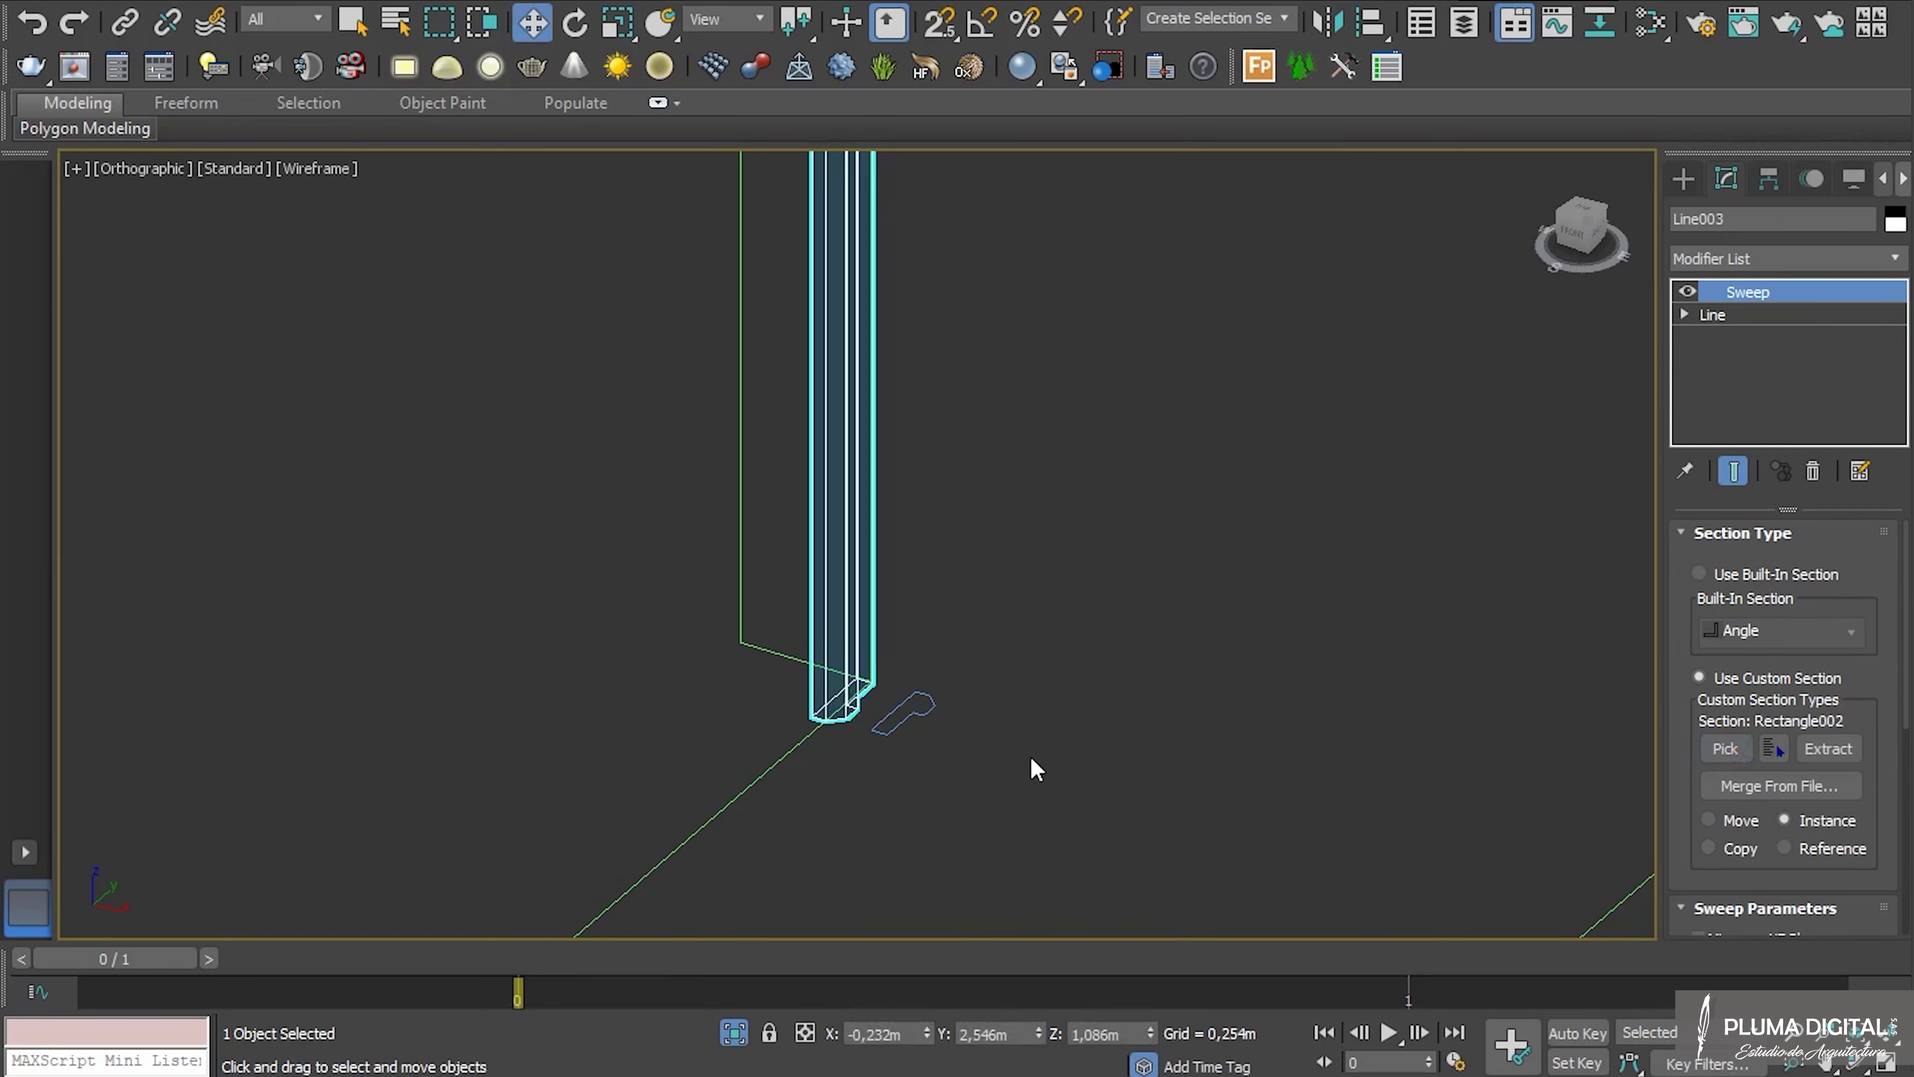
{"action": "scroll", "coordinate": [1047, 724], "scroll_direction": "down", "scroll_amount": 4}
{"action": "scroll", "coordinate": [1098, 663], "scroll_direction": "up", "scroll_amount": 4}
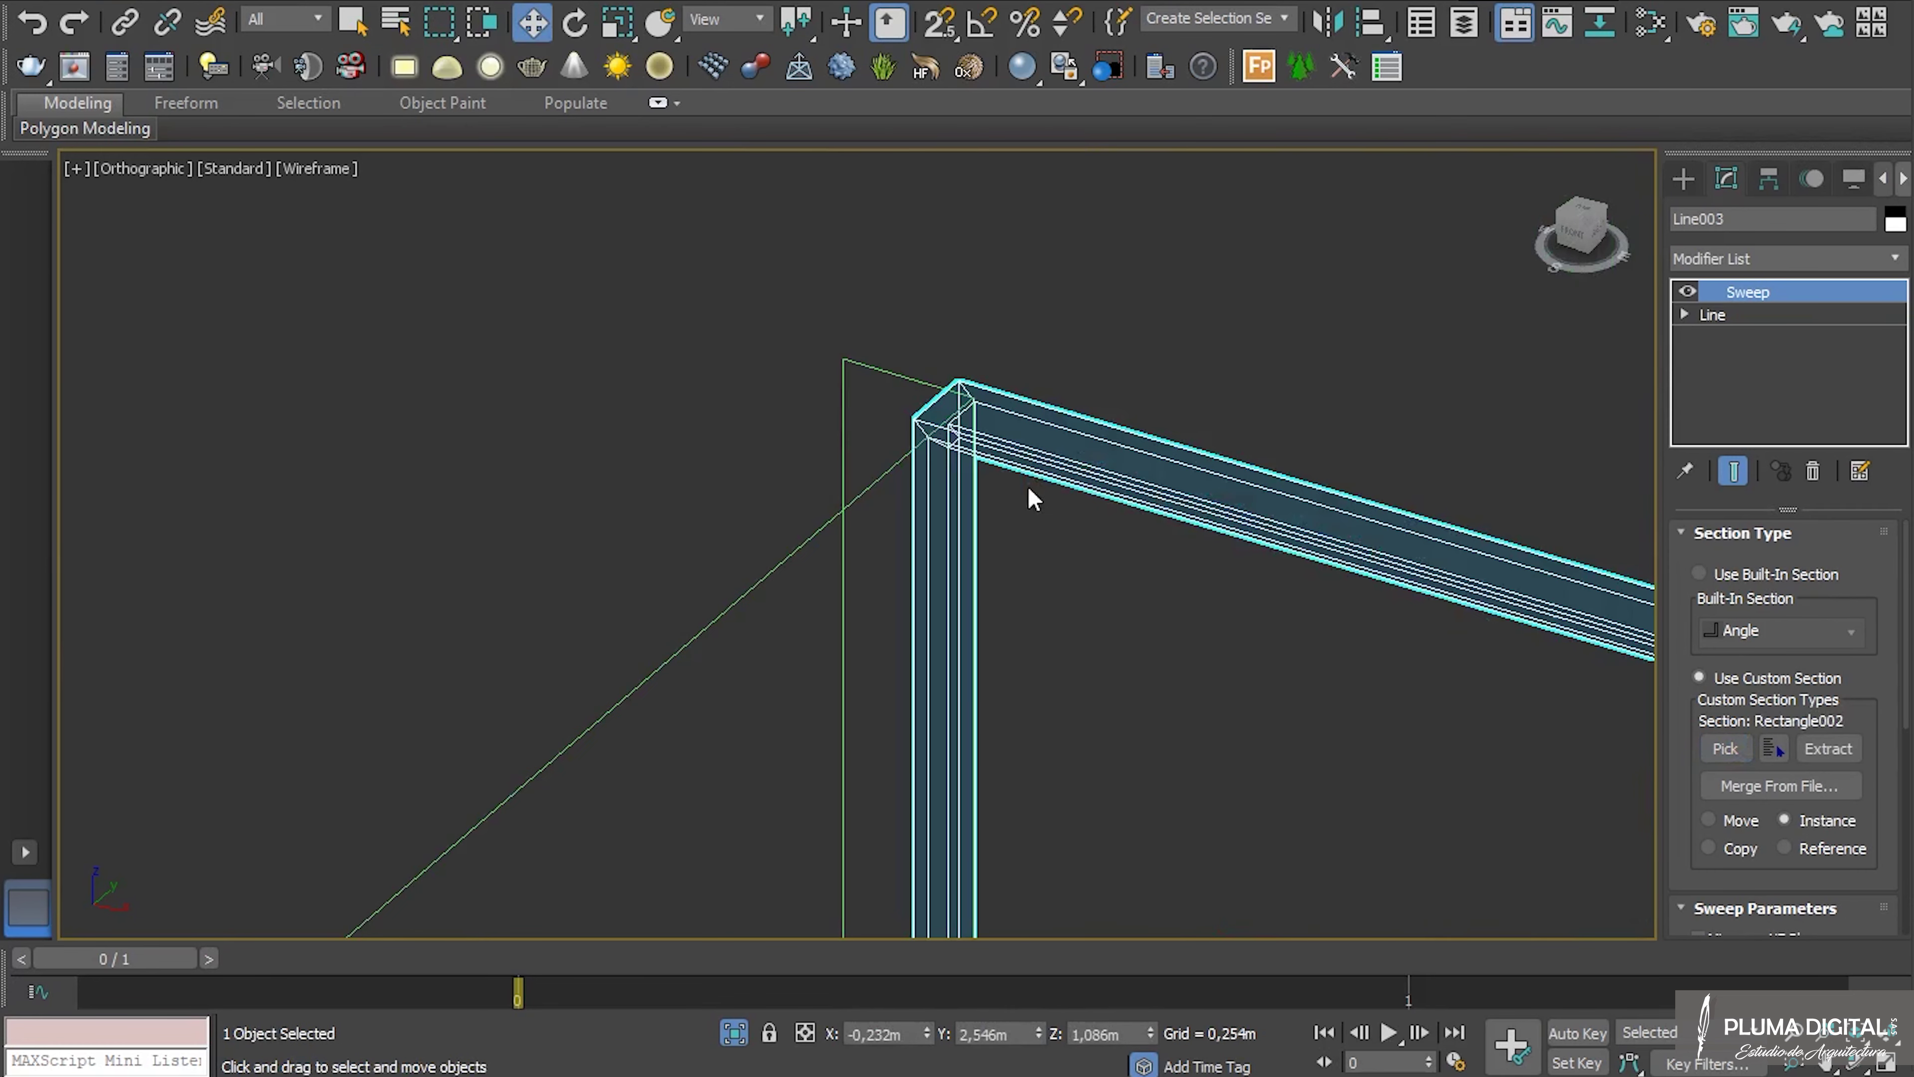
In the Top view, mirror the sweep on the XY plane and set its pivot alignment to the middle-left point.
{"action": "middle_click_drag", "start_coordinate": [1043, 632], "coordinate": [859, 227]}
{"action": "key", "text": "t"}
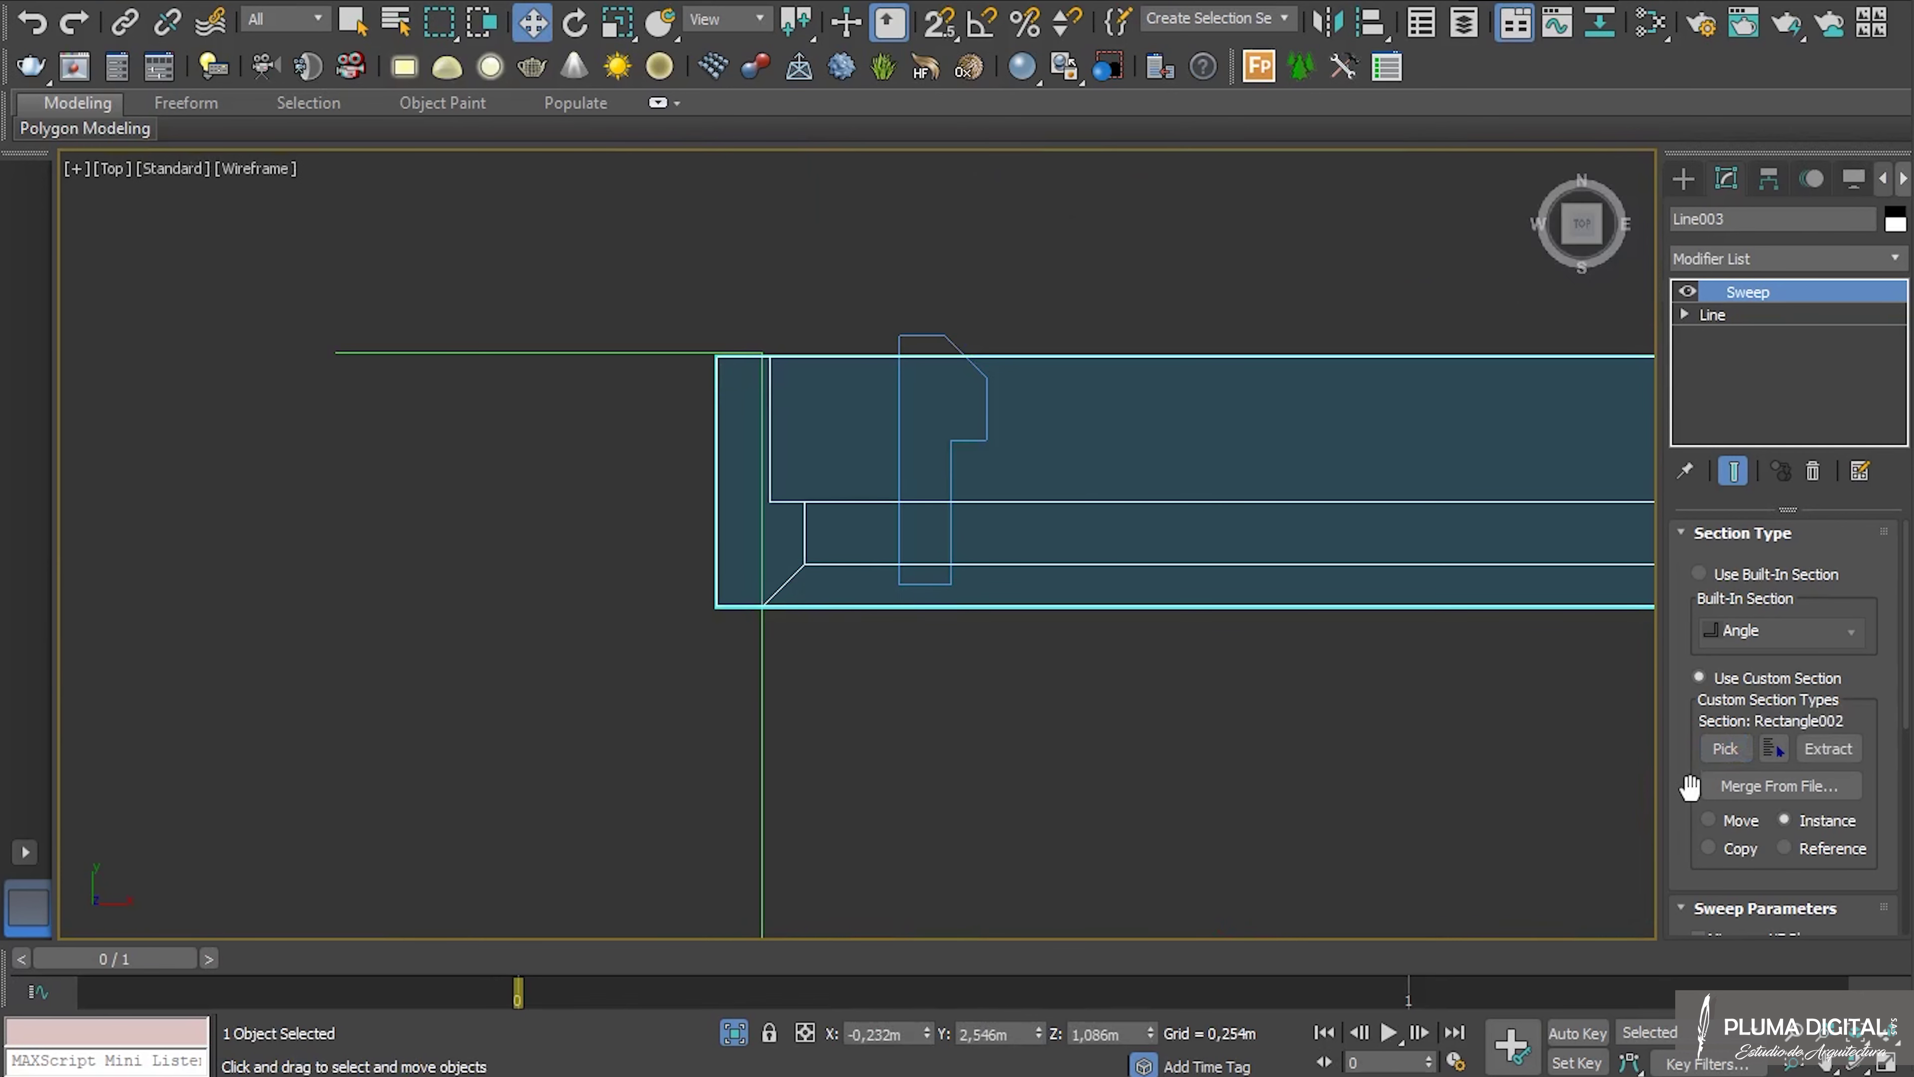
{"action": "left_click_drag", "start_coordinate": [1679, 748], "coordinate": [1763, 455]}
{"action": "left_click_drag", "start_coordinate": [1837, 697], "coordinate": [1833, 754]}
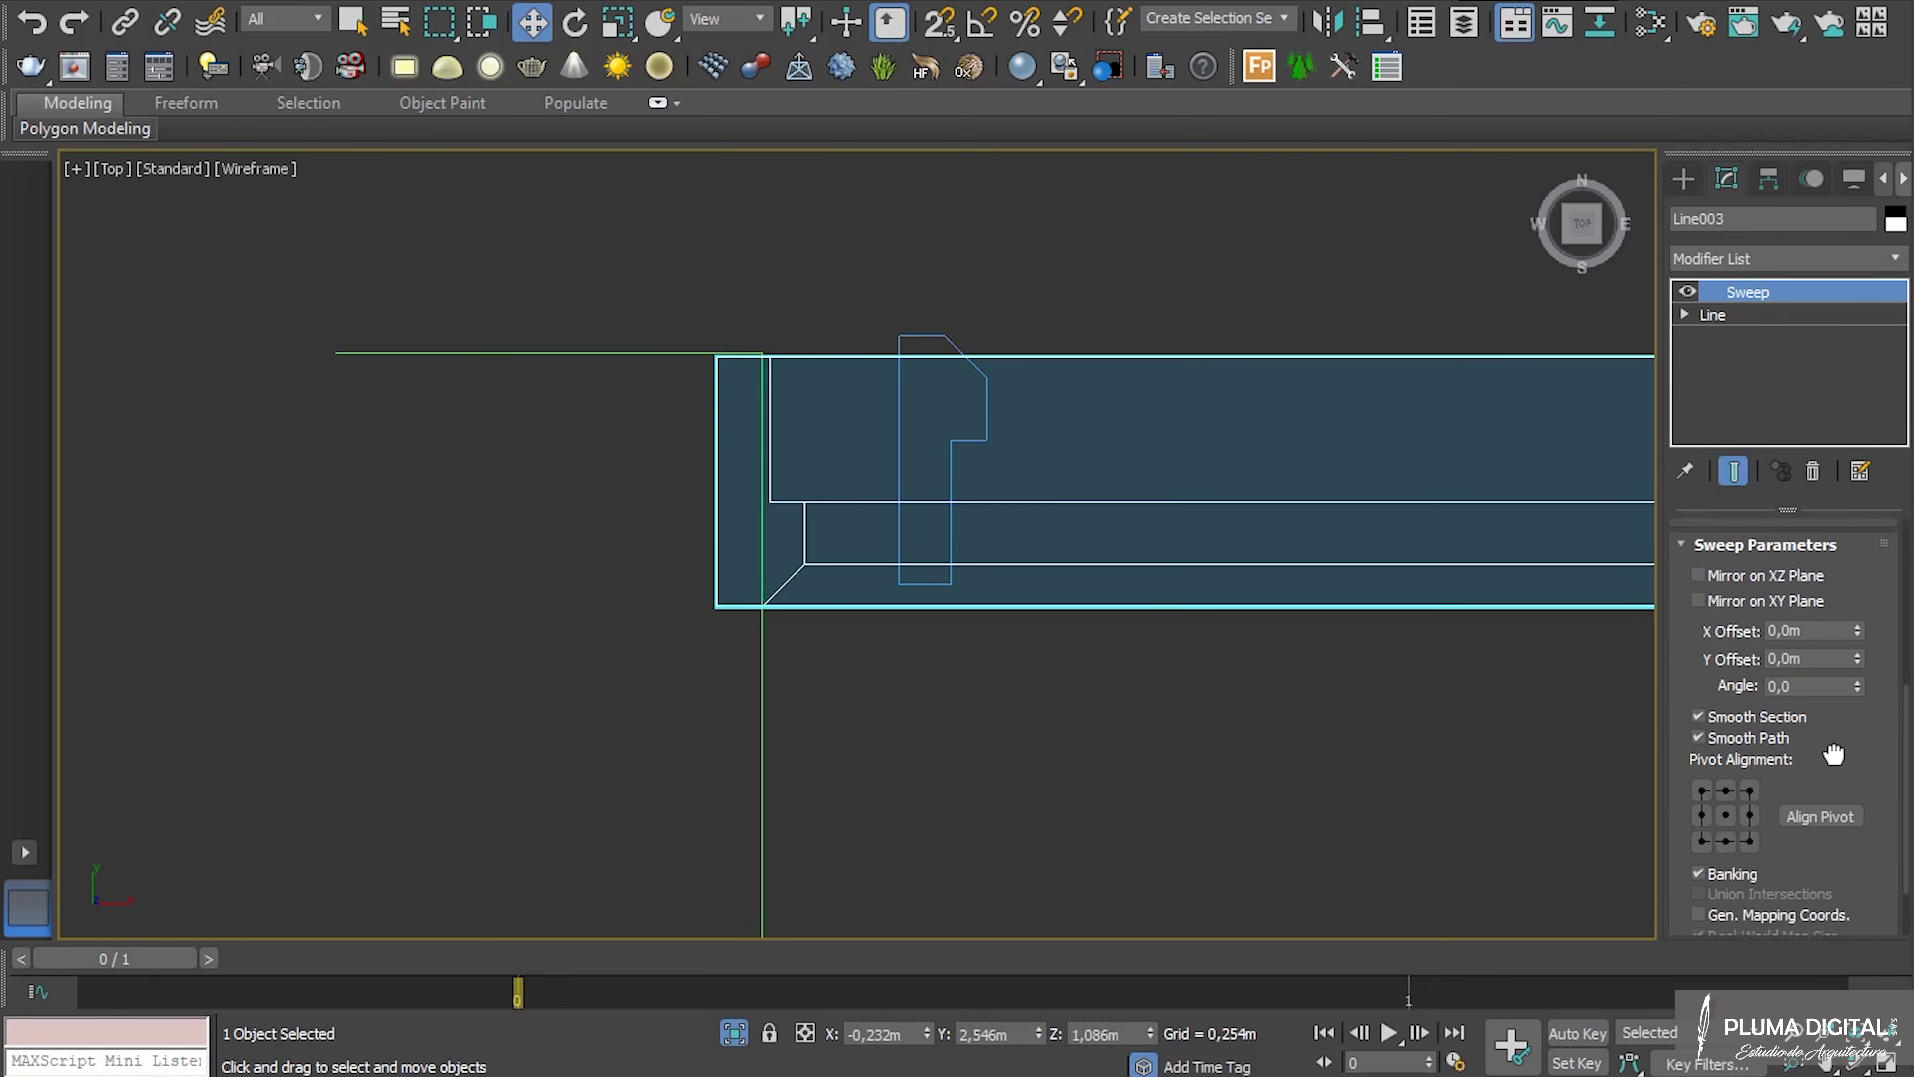
{"action": "left_click", "coordinate": [1699, 600]}
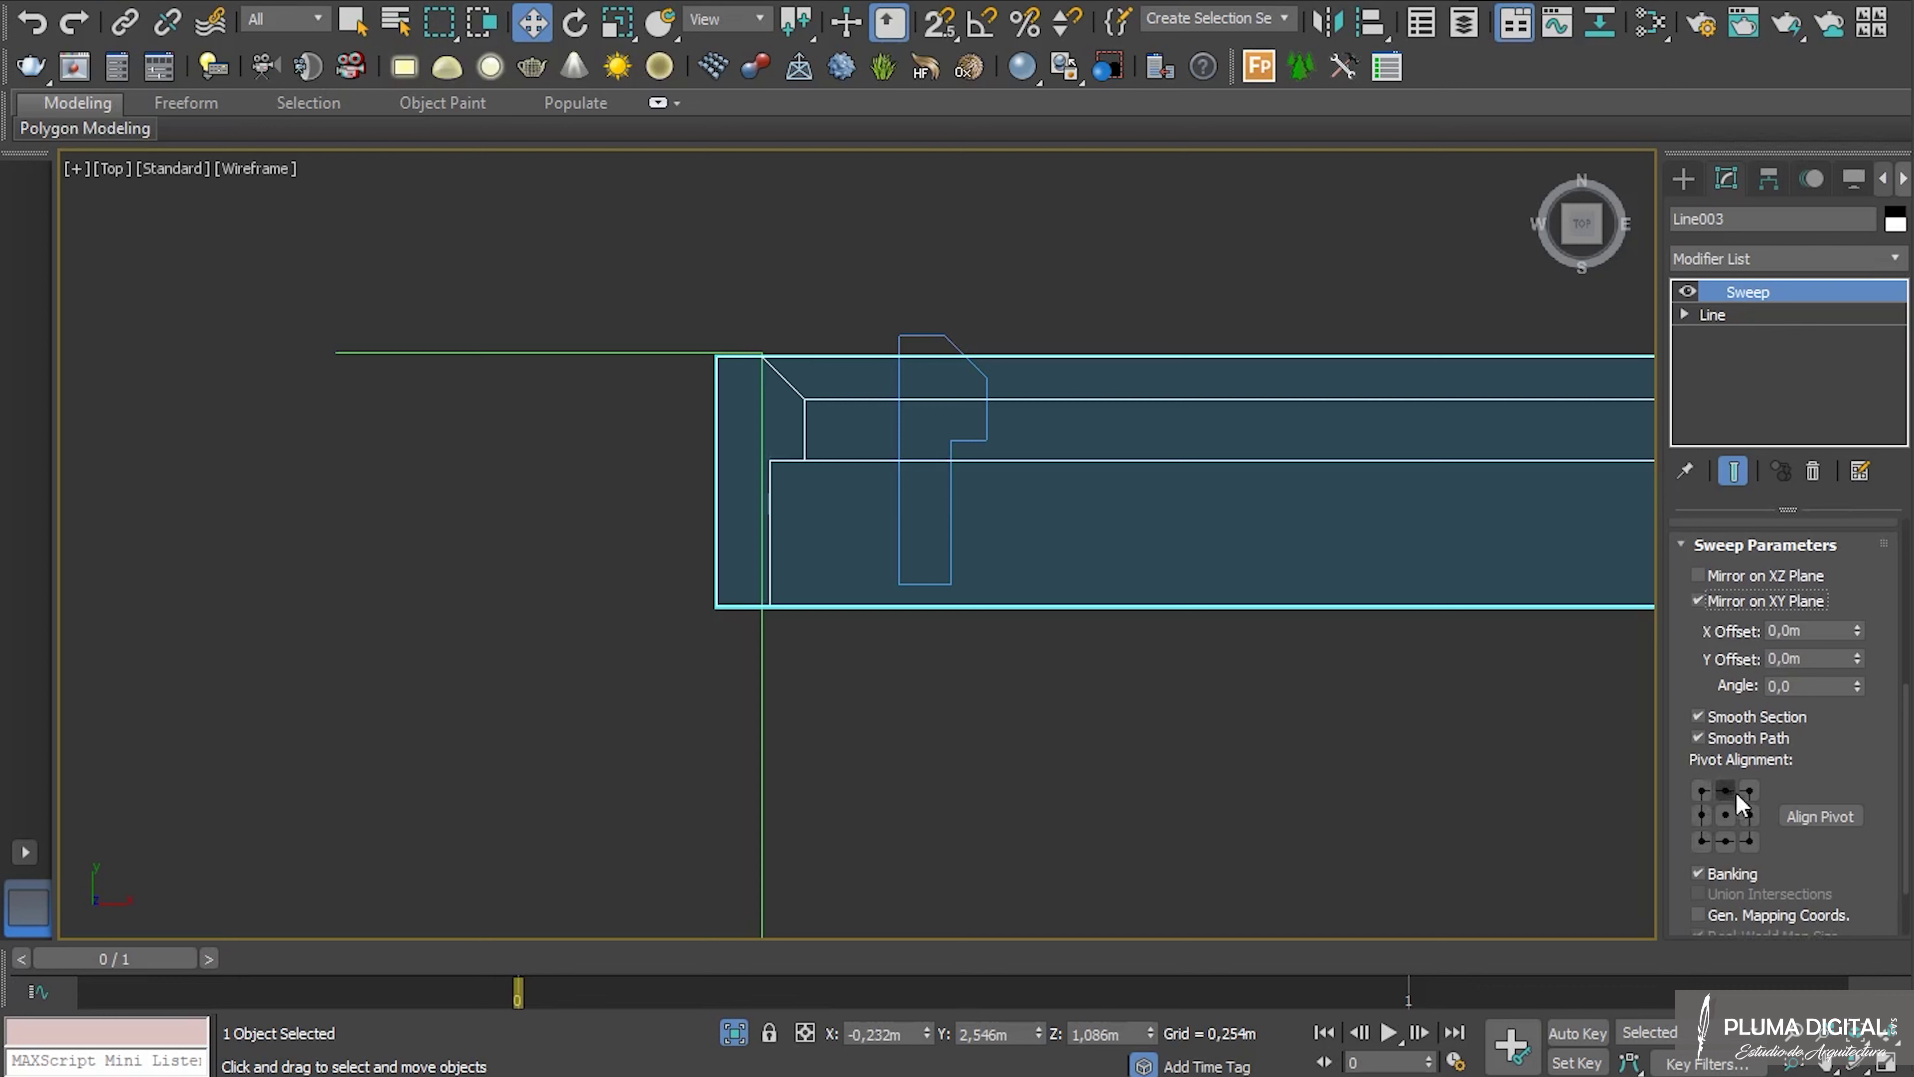
{"action": "left_click", "coordinate": [1702, 815]}
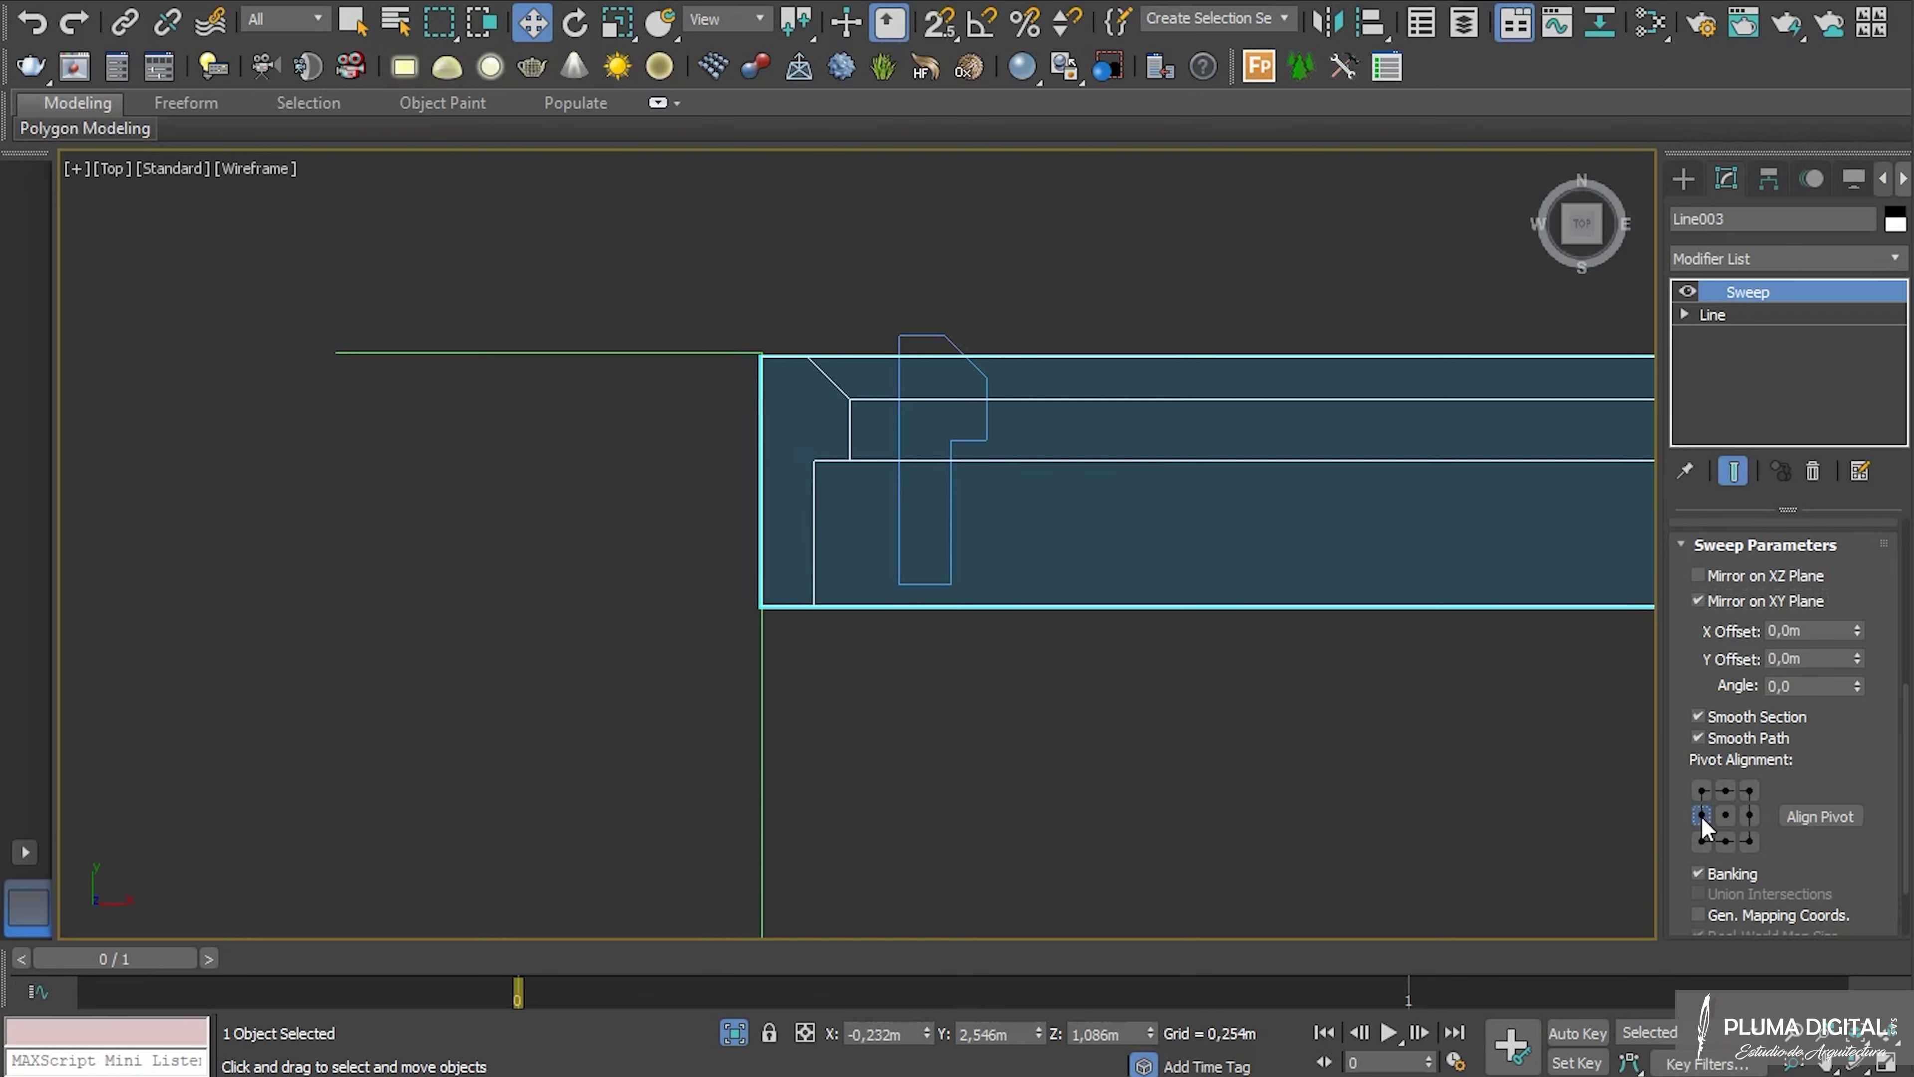
Turn snapping on, move the swept frame to about Y 2.548 m so its corner meets the wall corner, and deselect it.
{"action": "scroll", "coordinate": [968, 433], "scroll_direction": "down", "scroll_amount": 5}
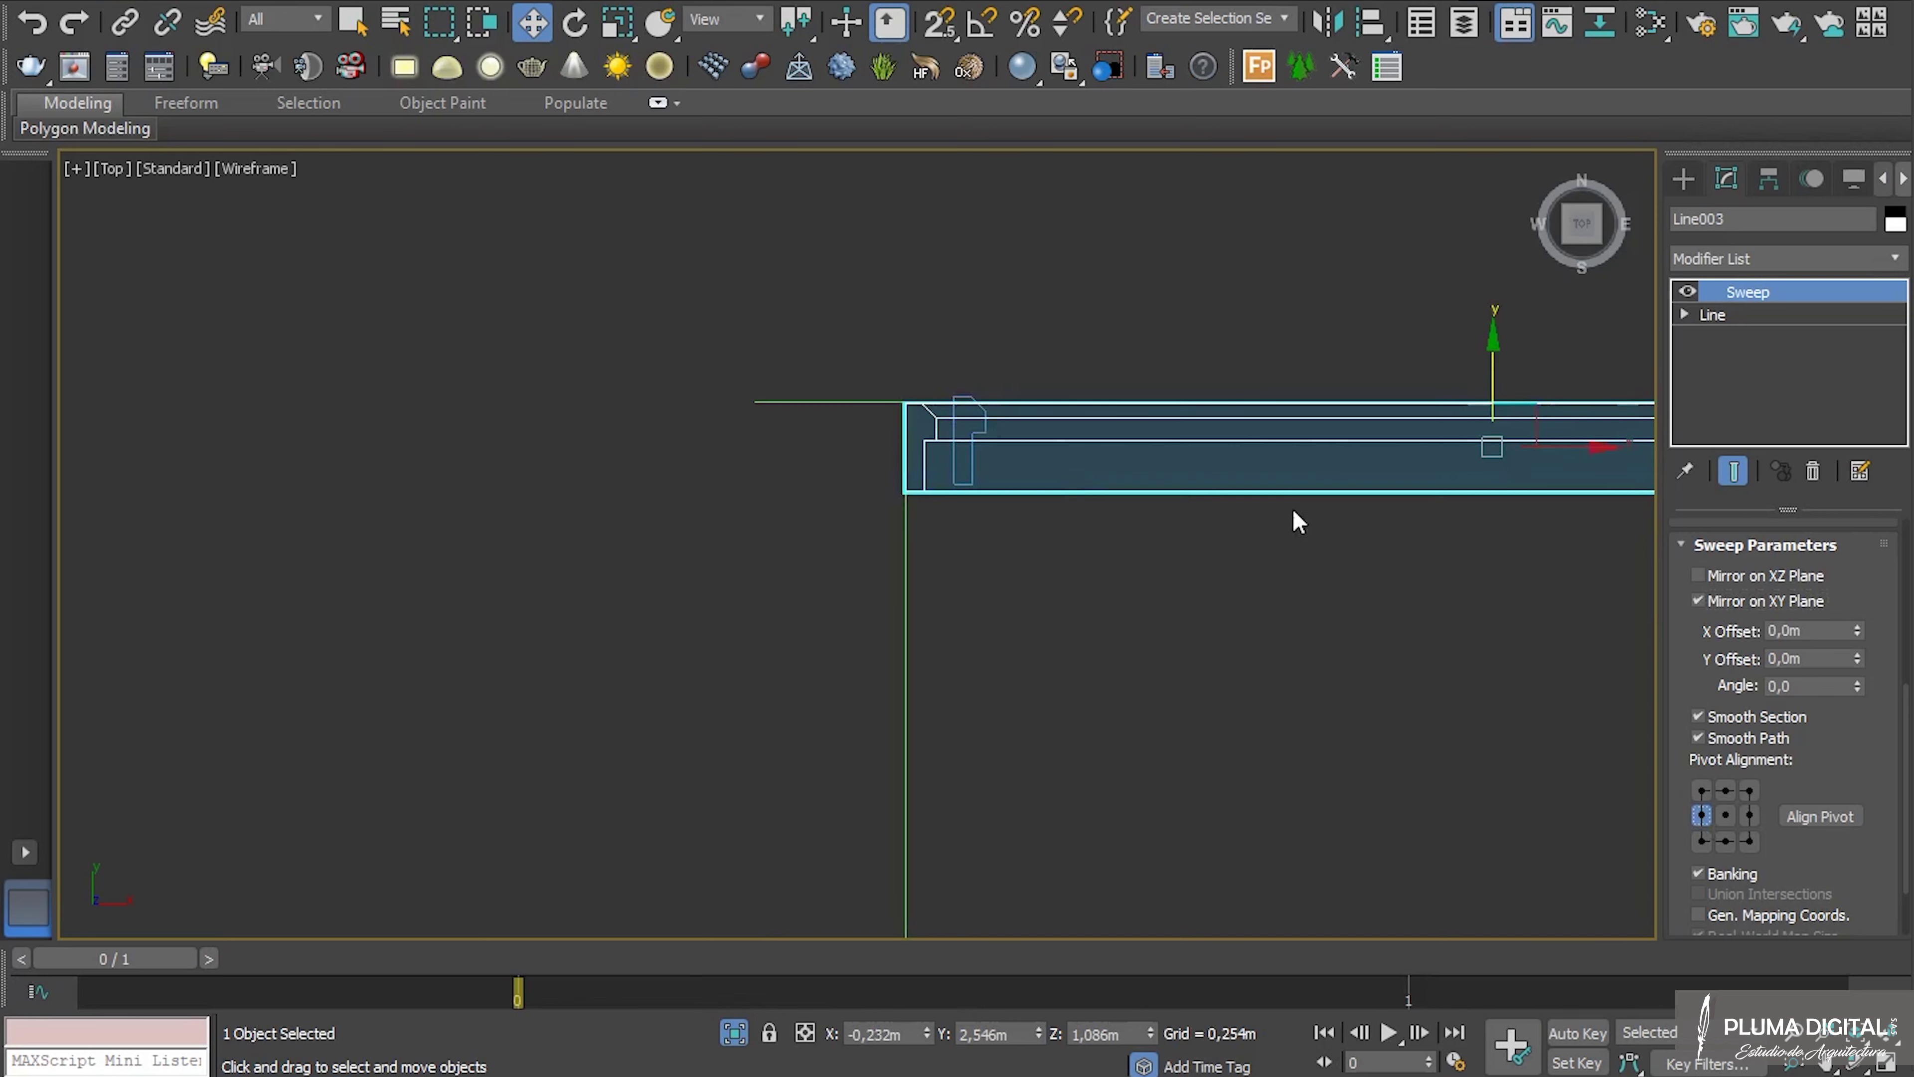
{"action": "middle_click_drag", "start_coordinate": [1295, 518], "coordinate": [833, 624]}
{"action": "scroll", "coordinate": [351, 535], "scroll_direction": "up", "scroll_amount": 8}
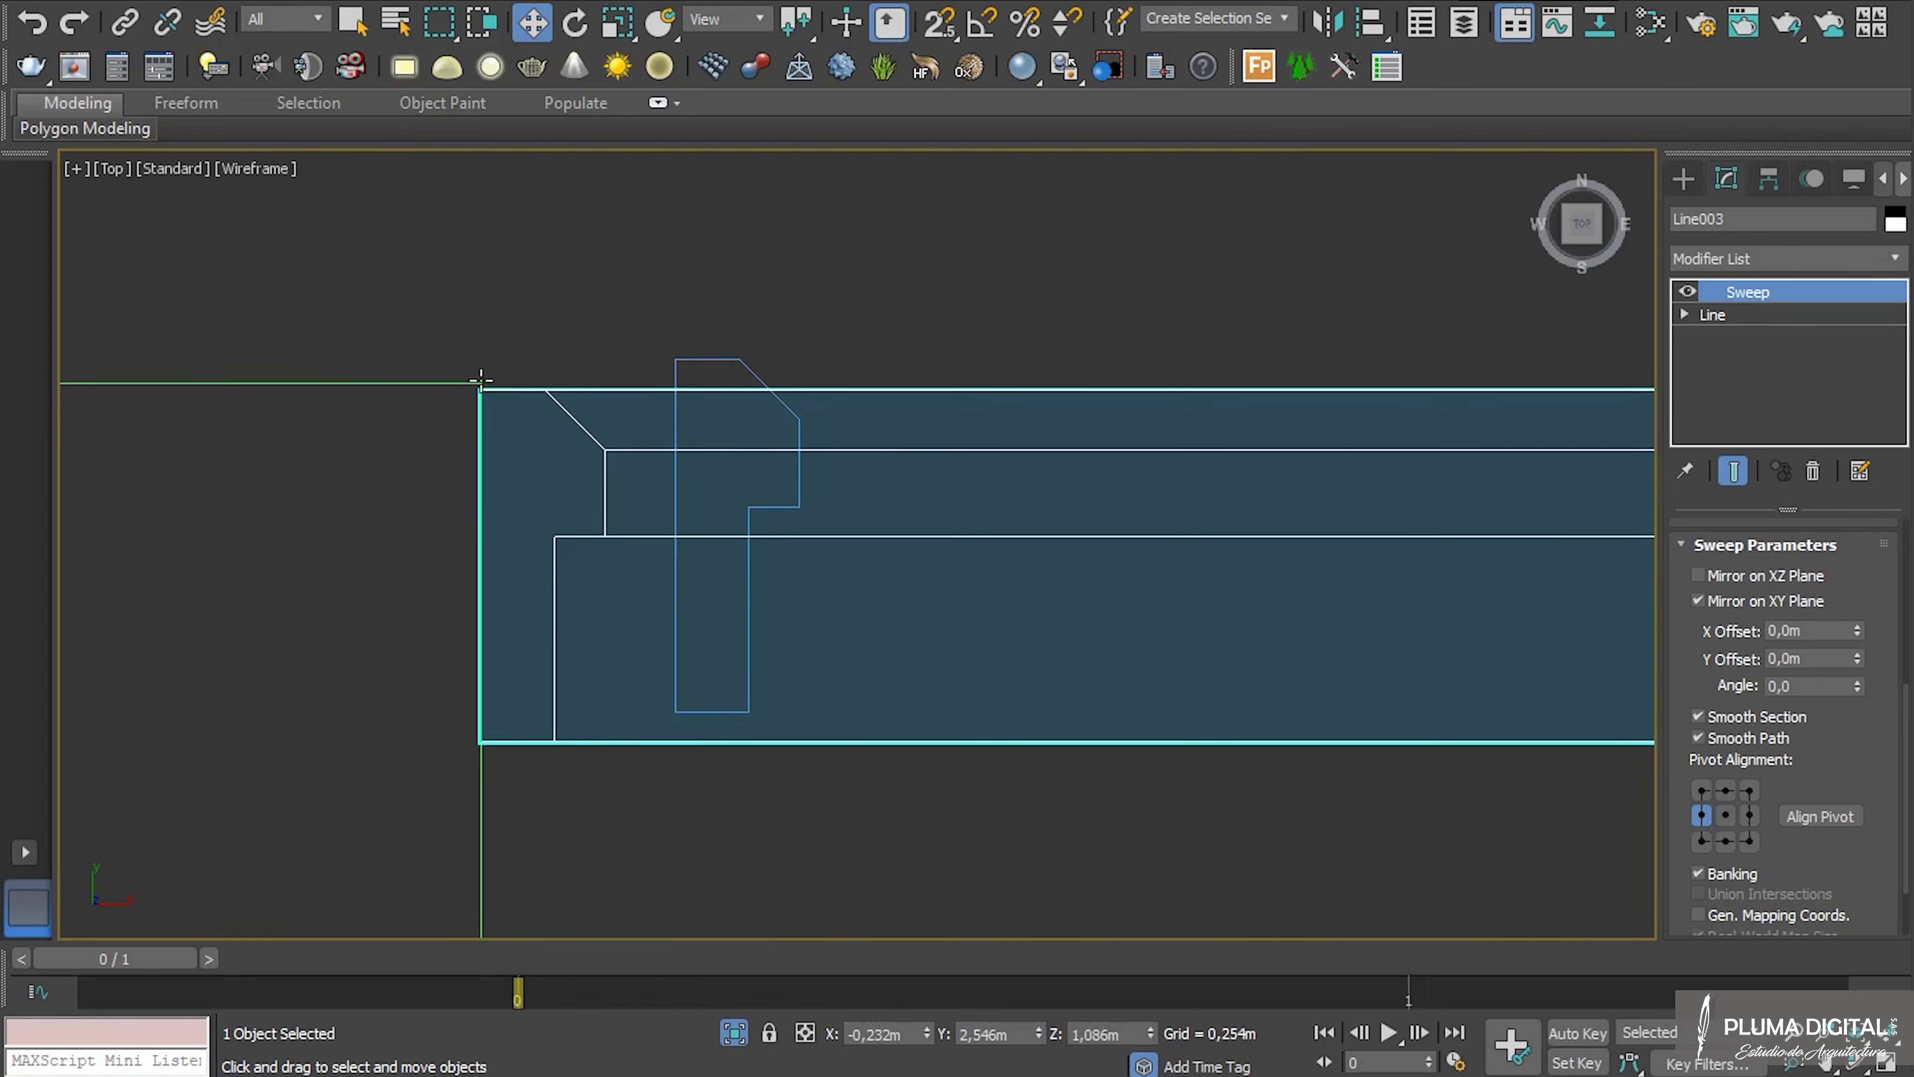
{"action": "left_click", "coordinate": [940, 31]}
{"action": "scroll", "coordinate": [483, 380], "scroll_direction": "up", "scroll_amount": 5}
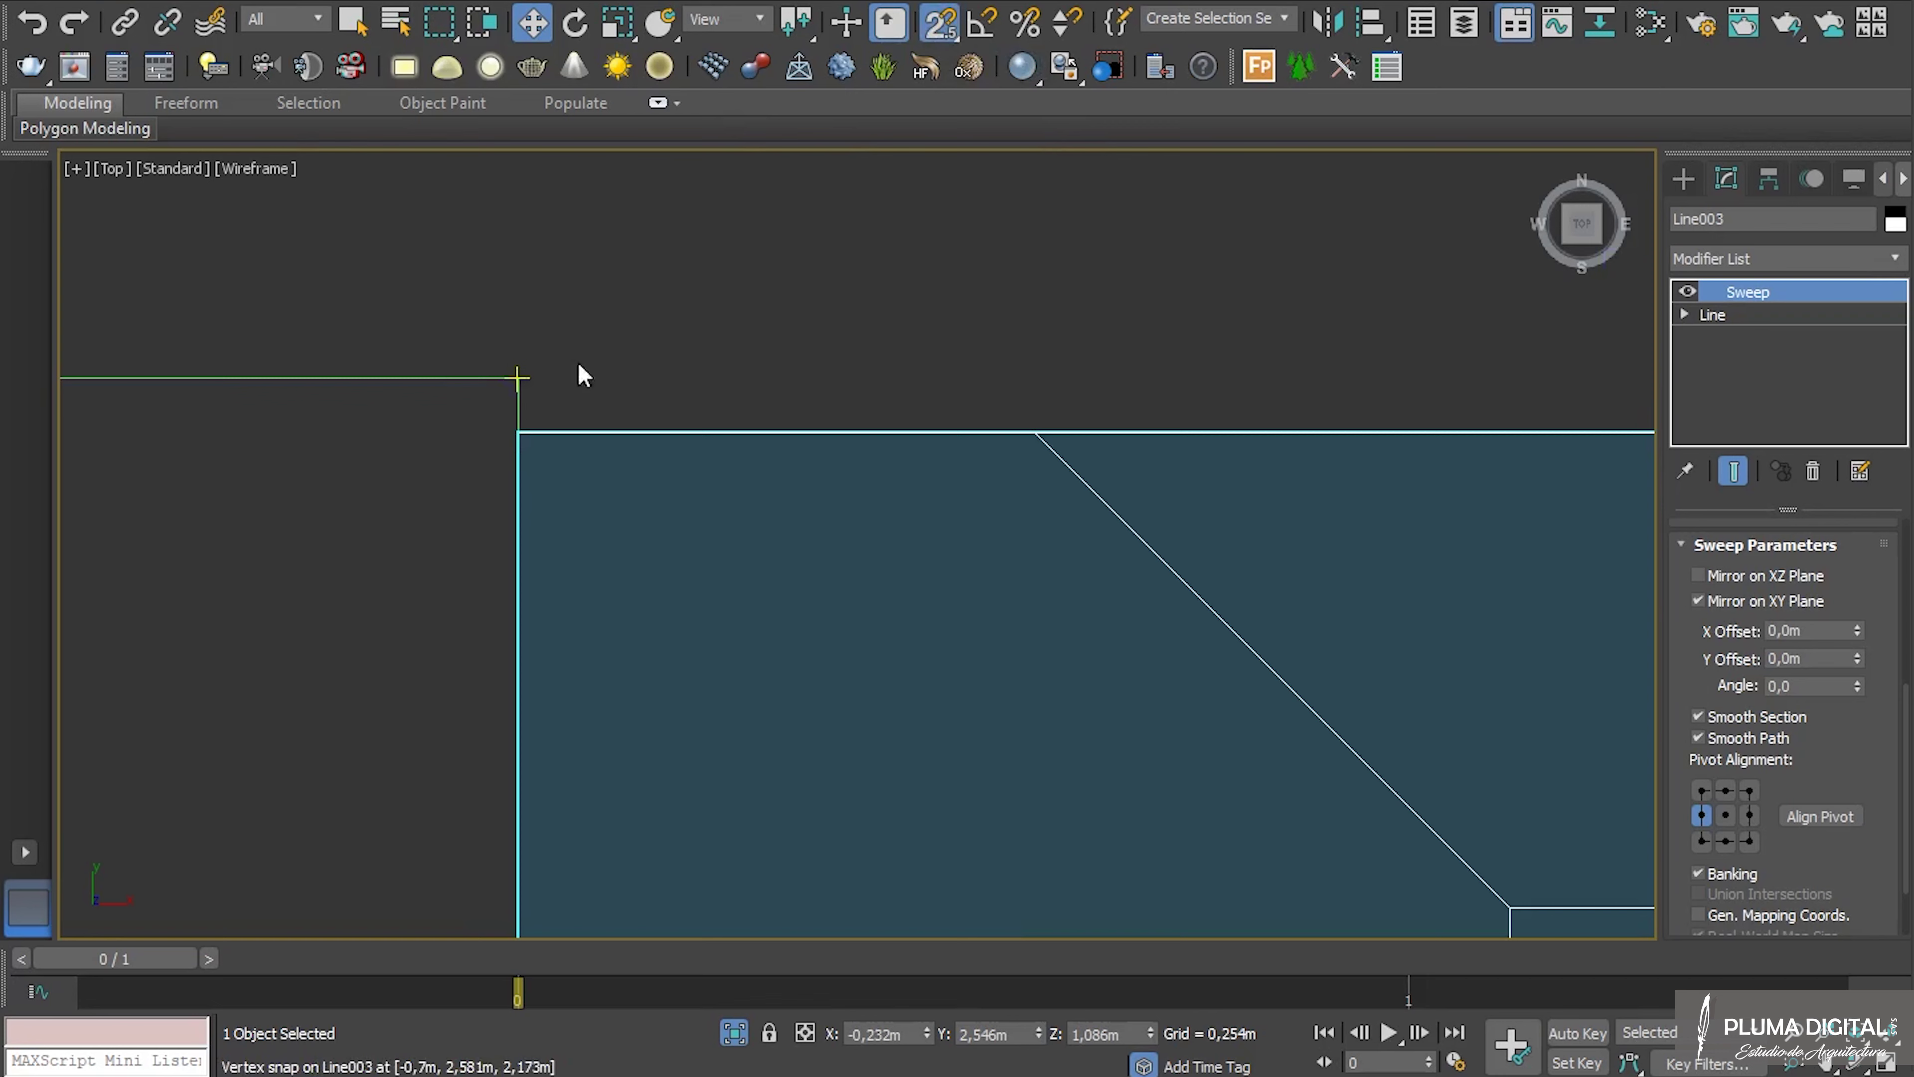
{"action": "left_click", "coordinate": [517, 428]}
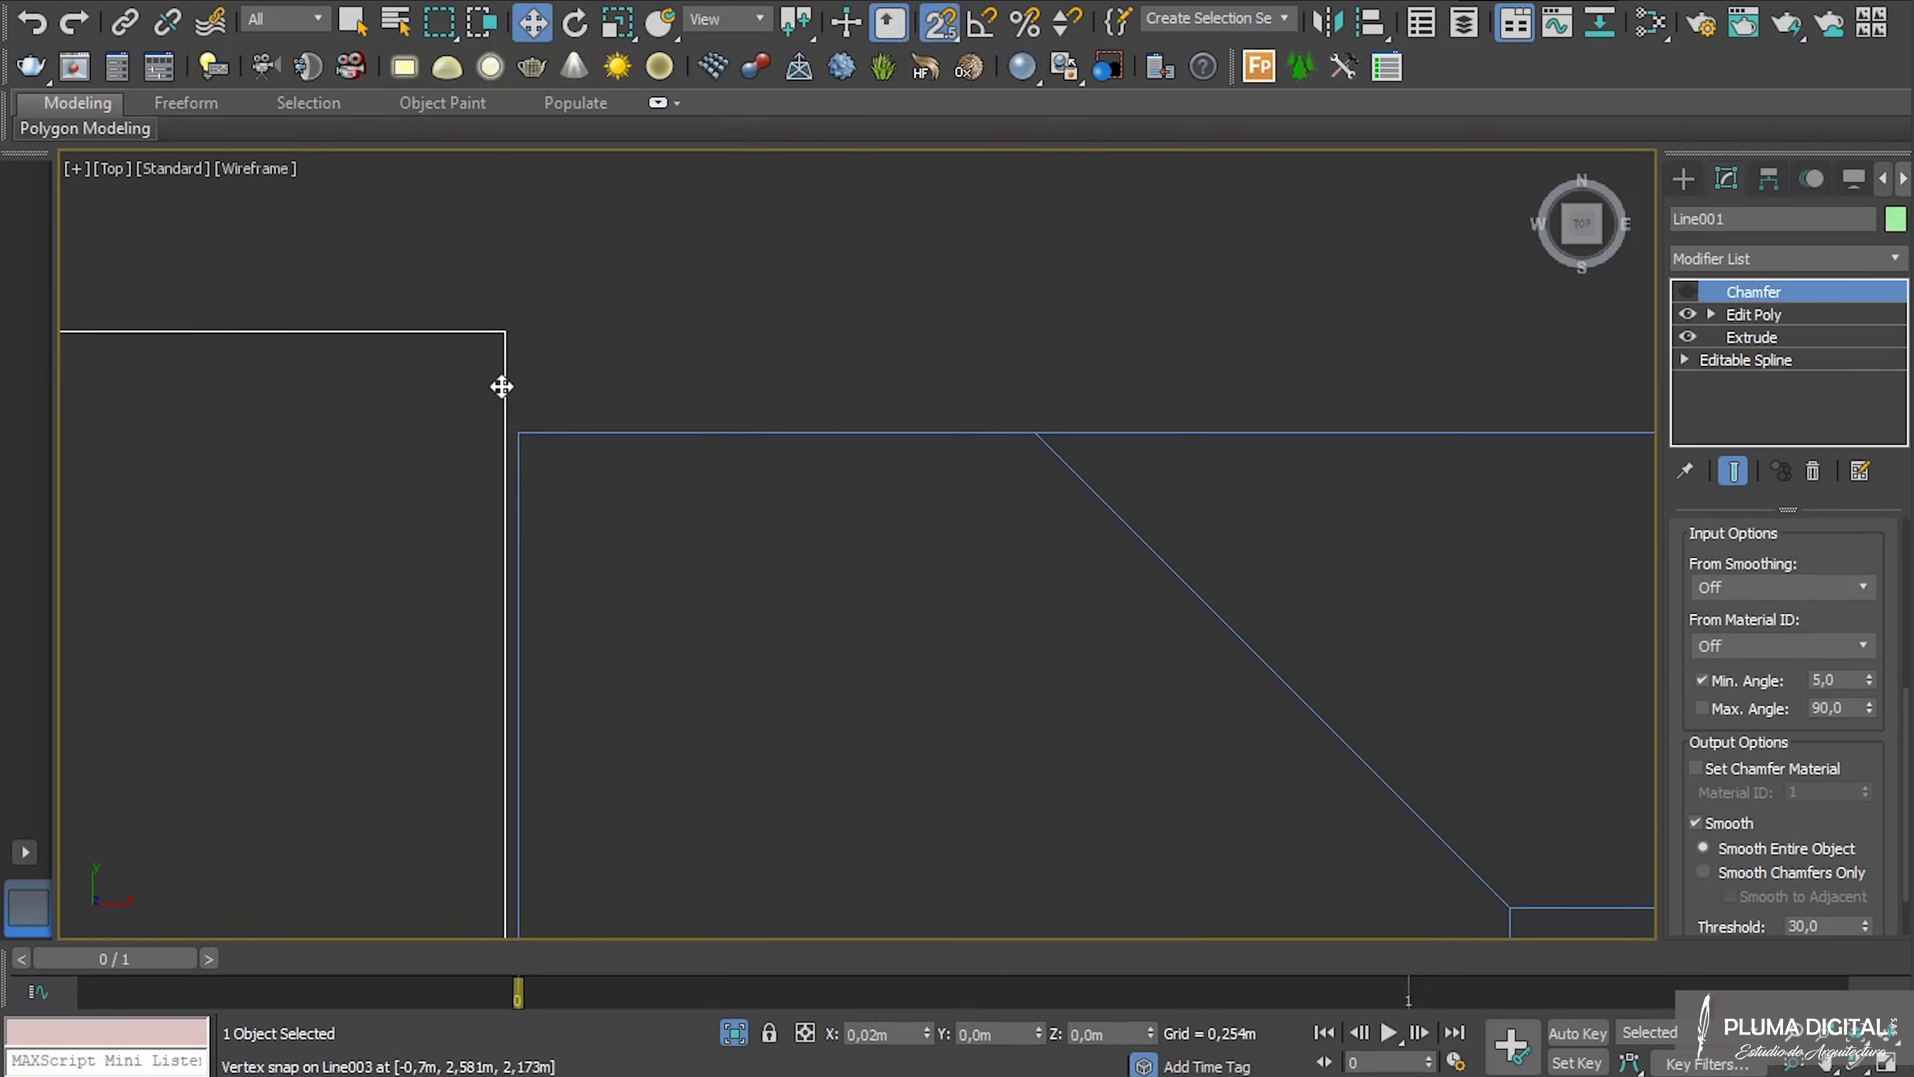
{"action": "left_click", "coordinate": [589, 432]}
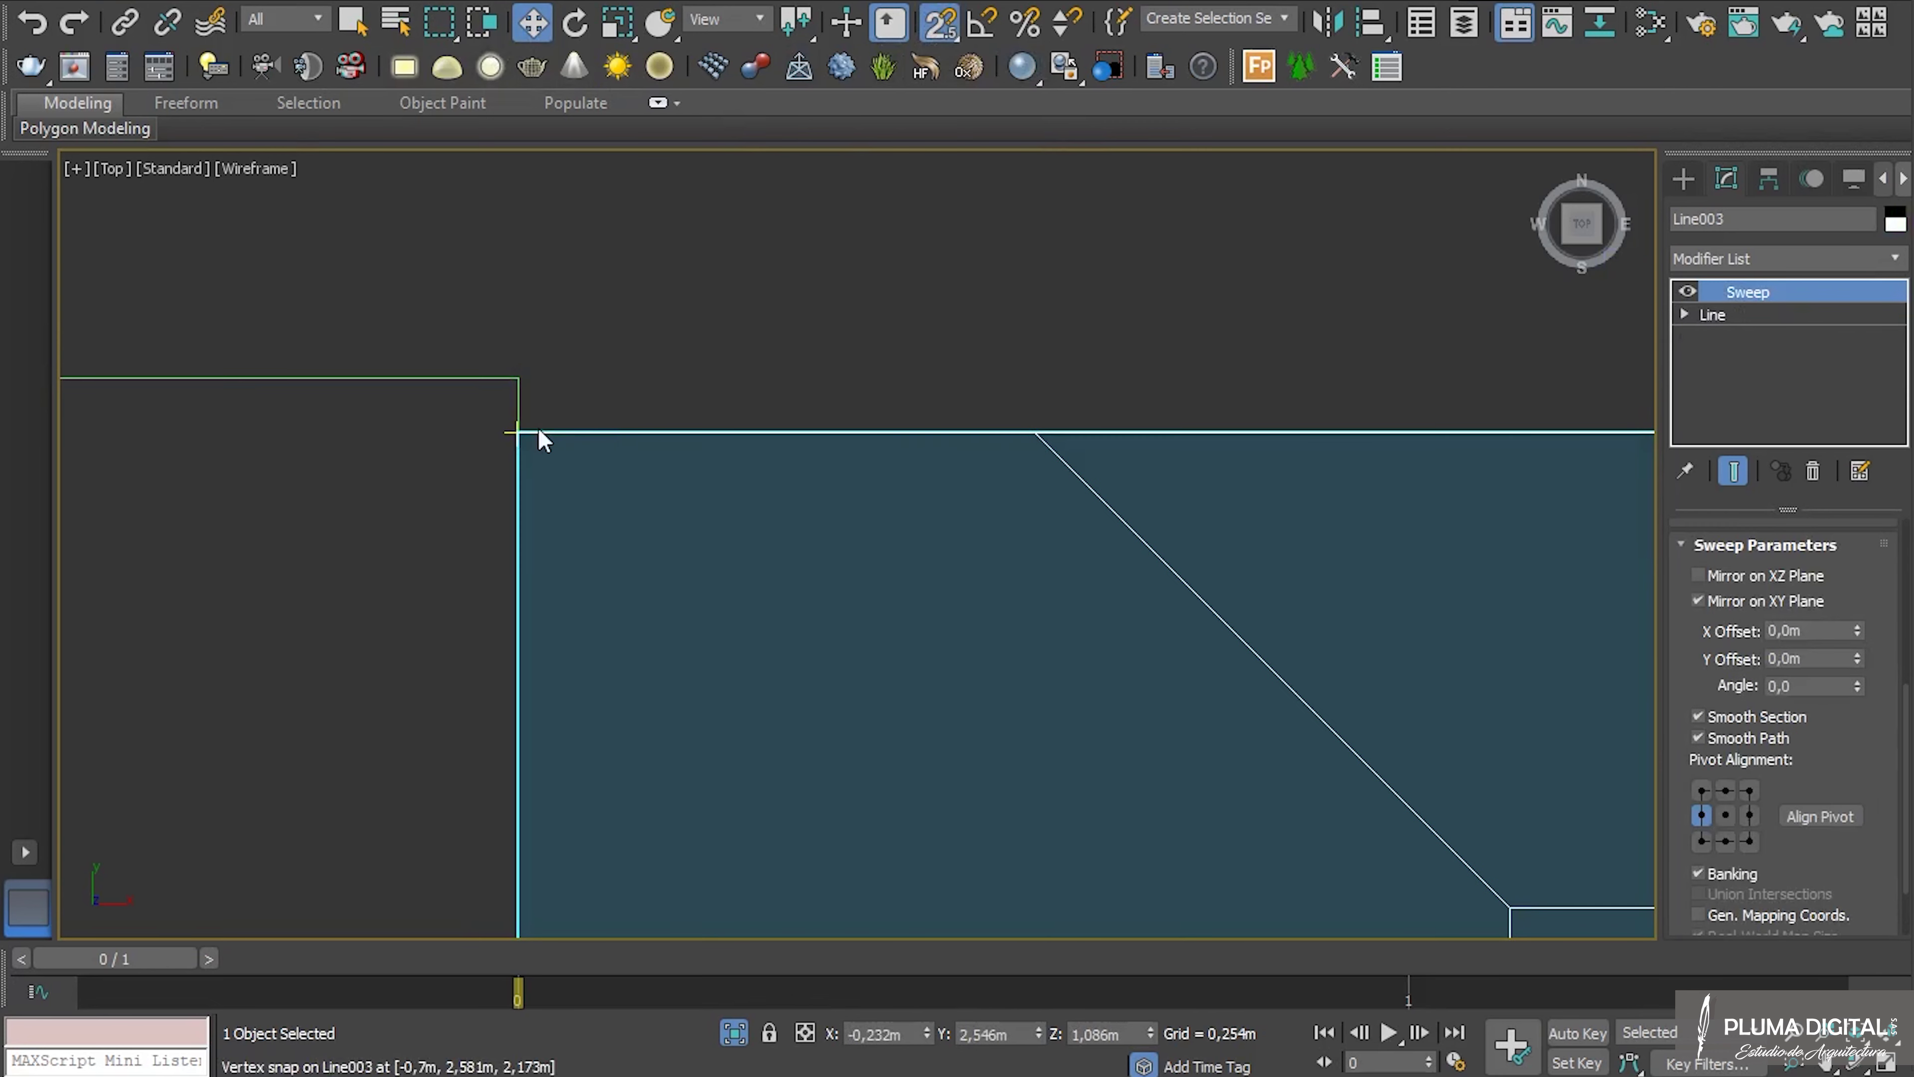
{"action": "left_click_drag", "start_coordinate": [557, 435], "coordinate": [538, 402]}
{"action": "scroll", "coordinate": [645, 319], "scroll_direction": "down", "scroll_amount": 10}
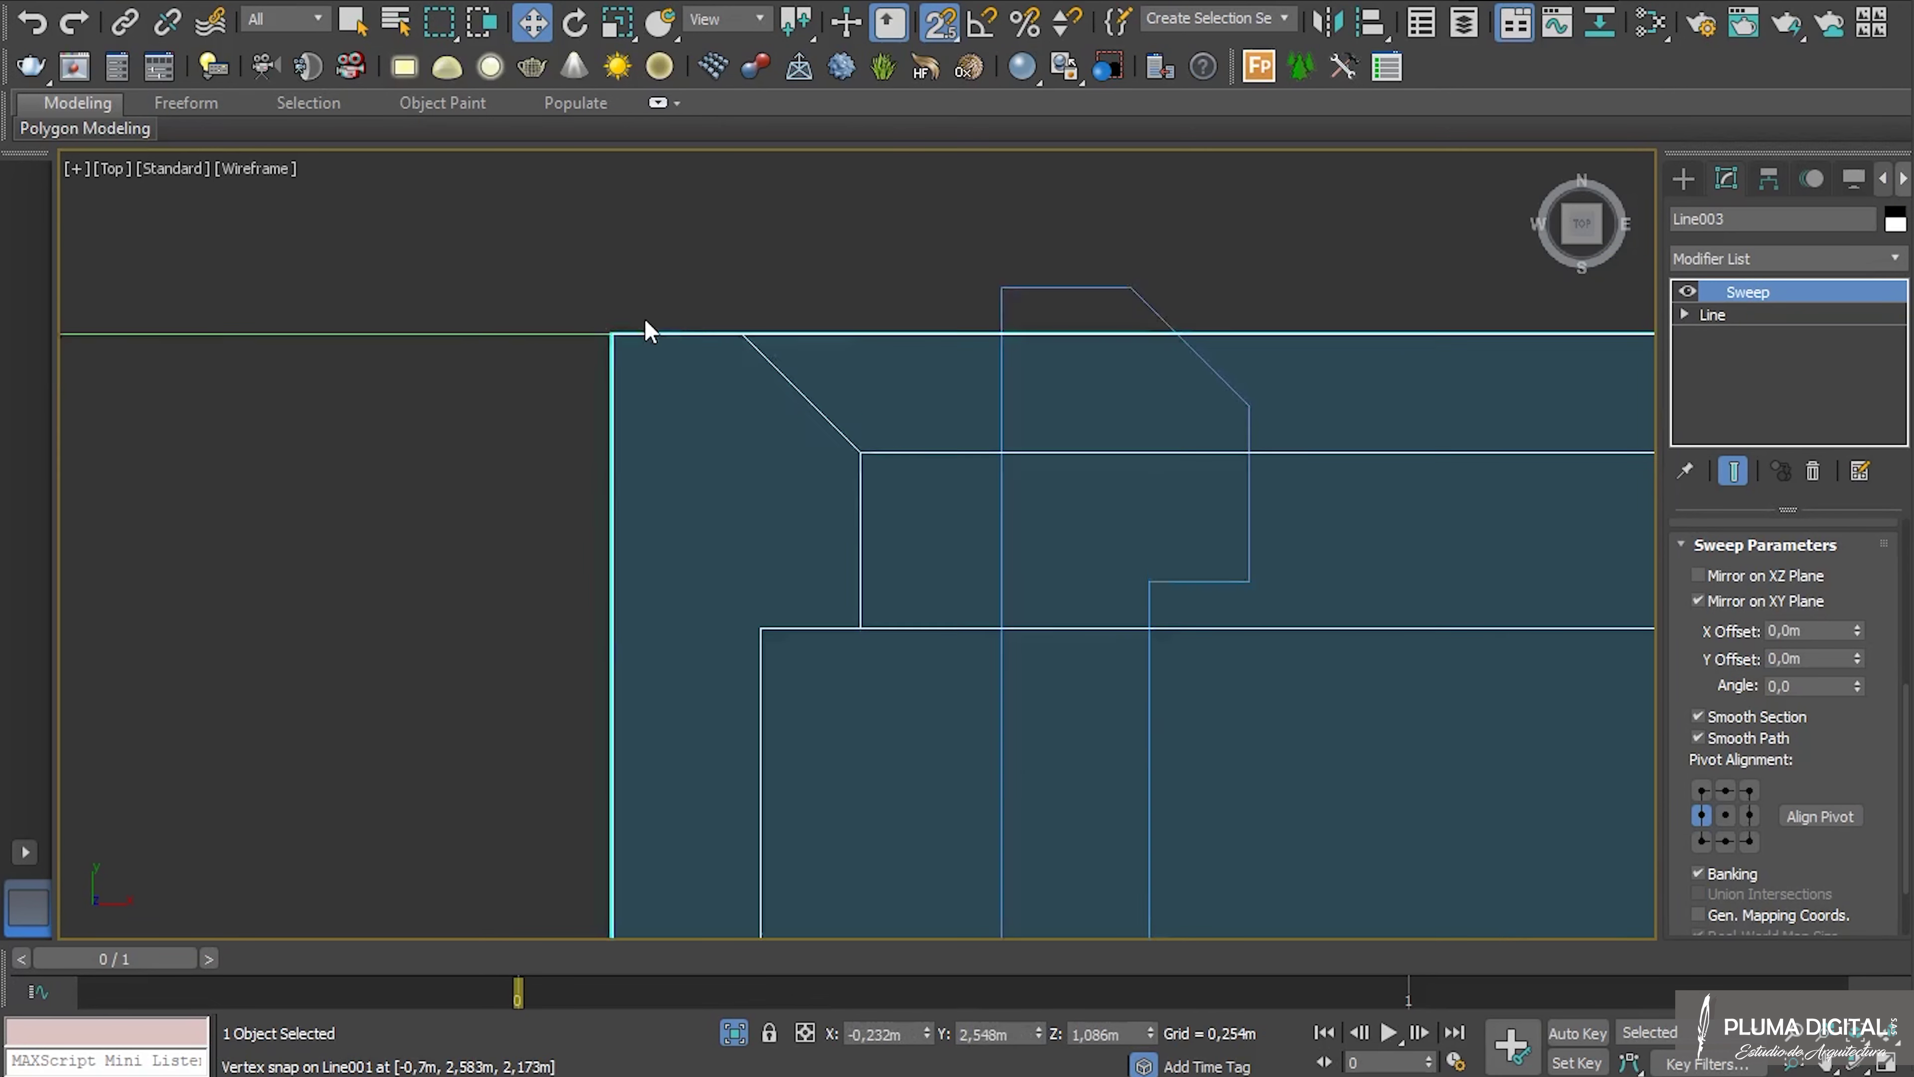
{"action": "scroll", "coordinate": [663, 381], "scroll_direction": "down", "scroll_amount": 5}
{"action": "left_click", "coordinate": [810, 498]}
In the Top view, create a vertex-snapped ChamferBox between the frame jambs, about 0.041 m long, 0.907 m wide and 0.258 m high.
{"action": "middle_click_drag", "start_coordinate": [881, 556], "coordinate": [824, 395], "text": "alt"}
{"action": "middle_click_drag", "start_coordinate": [829, 426], "coordinate": [868, 748]}
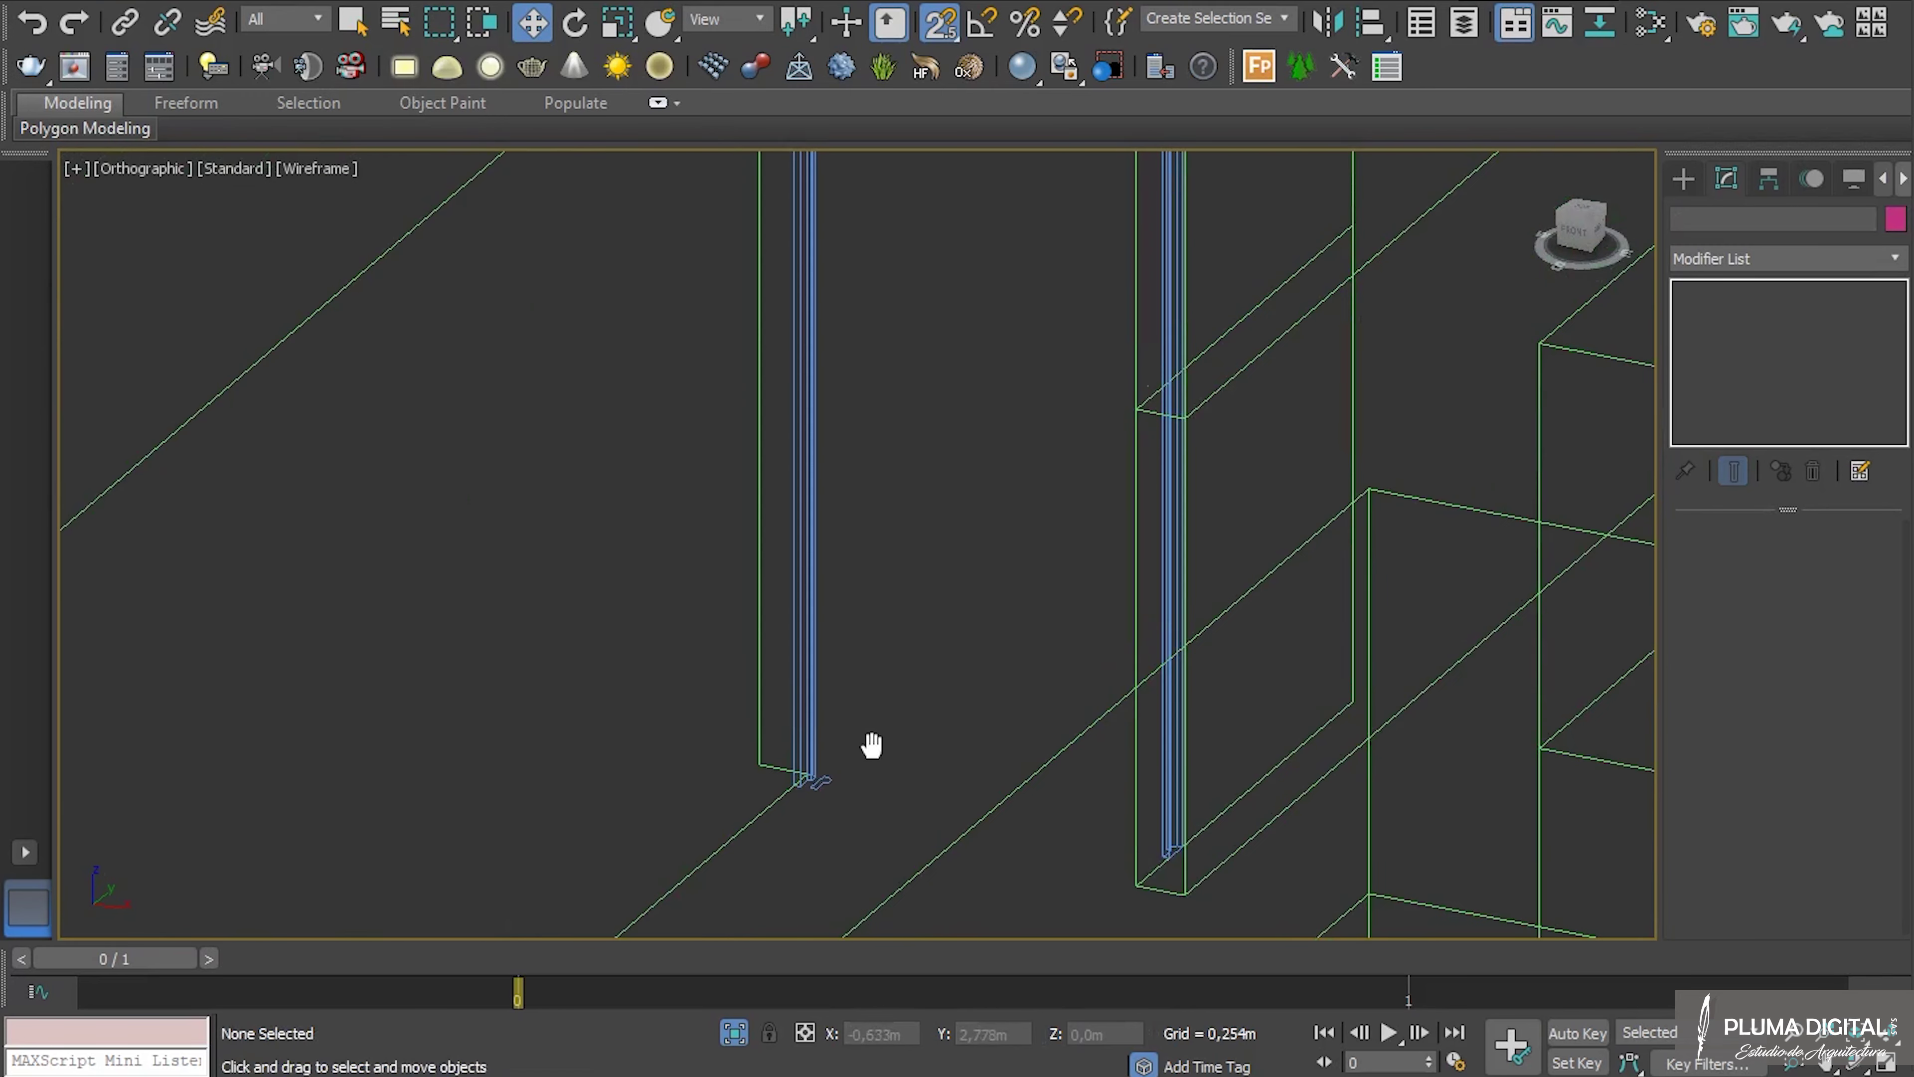
{"action": "middle_click_drag", "start_coordinate": [838, 377], "coordinate": [821, 596]}
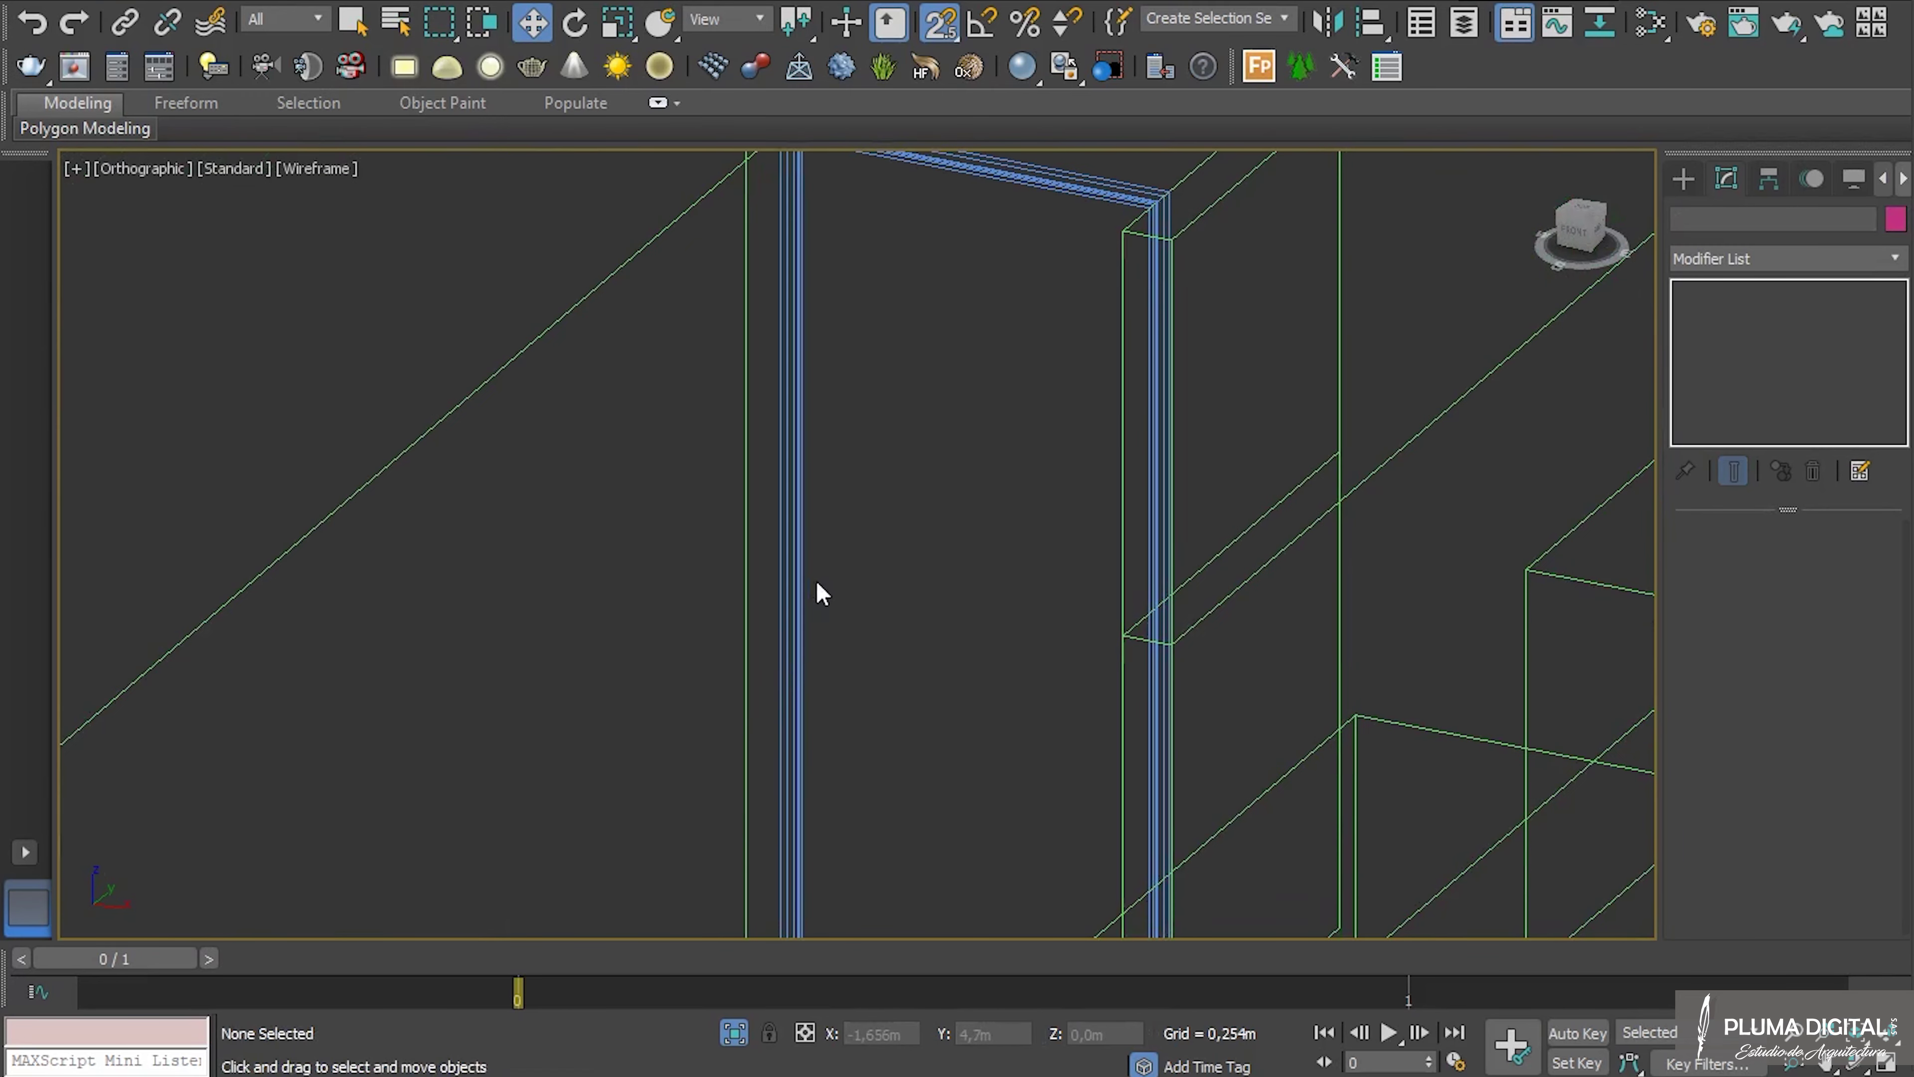
{"action": "key", "text": "t"}
{"action": "middle_click_drag", "start_coordinate": [949, 526], "coordinate": [533, 500]}
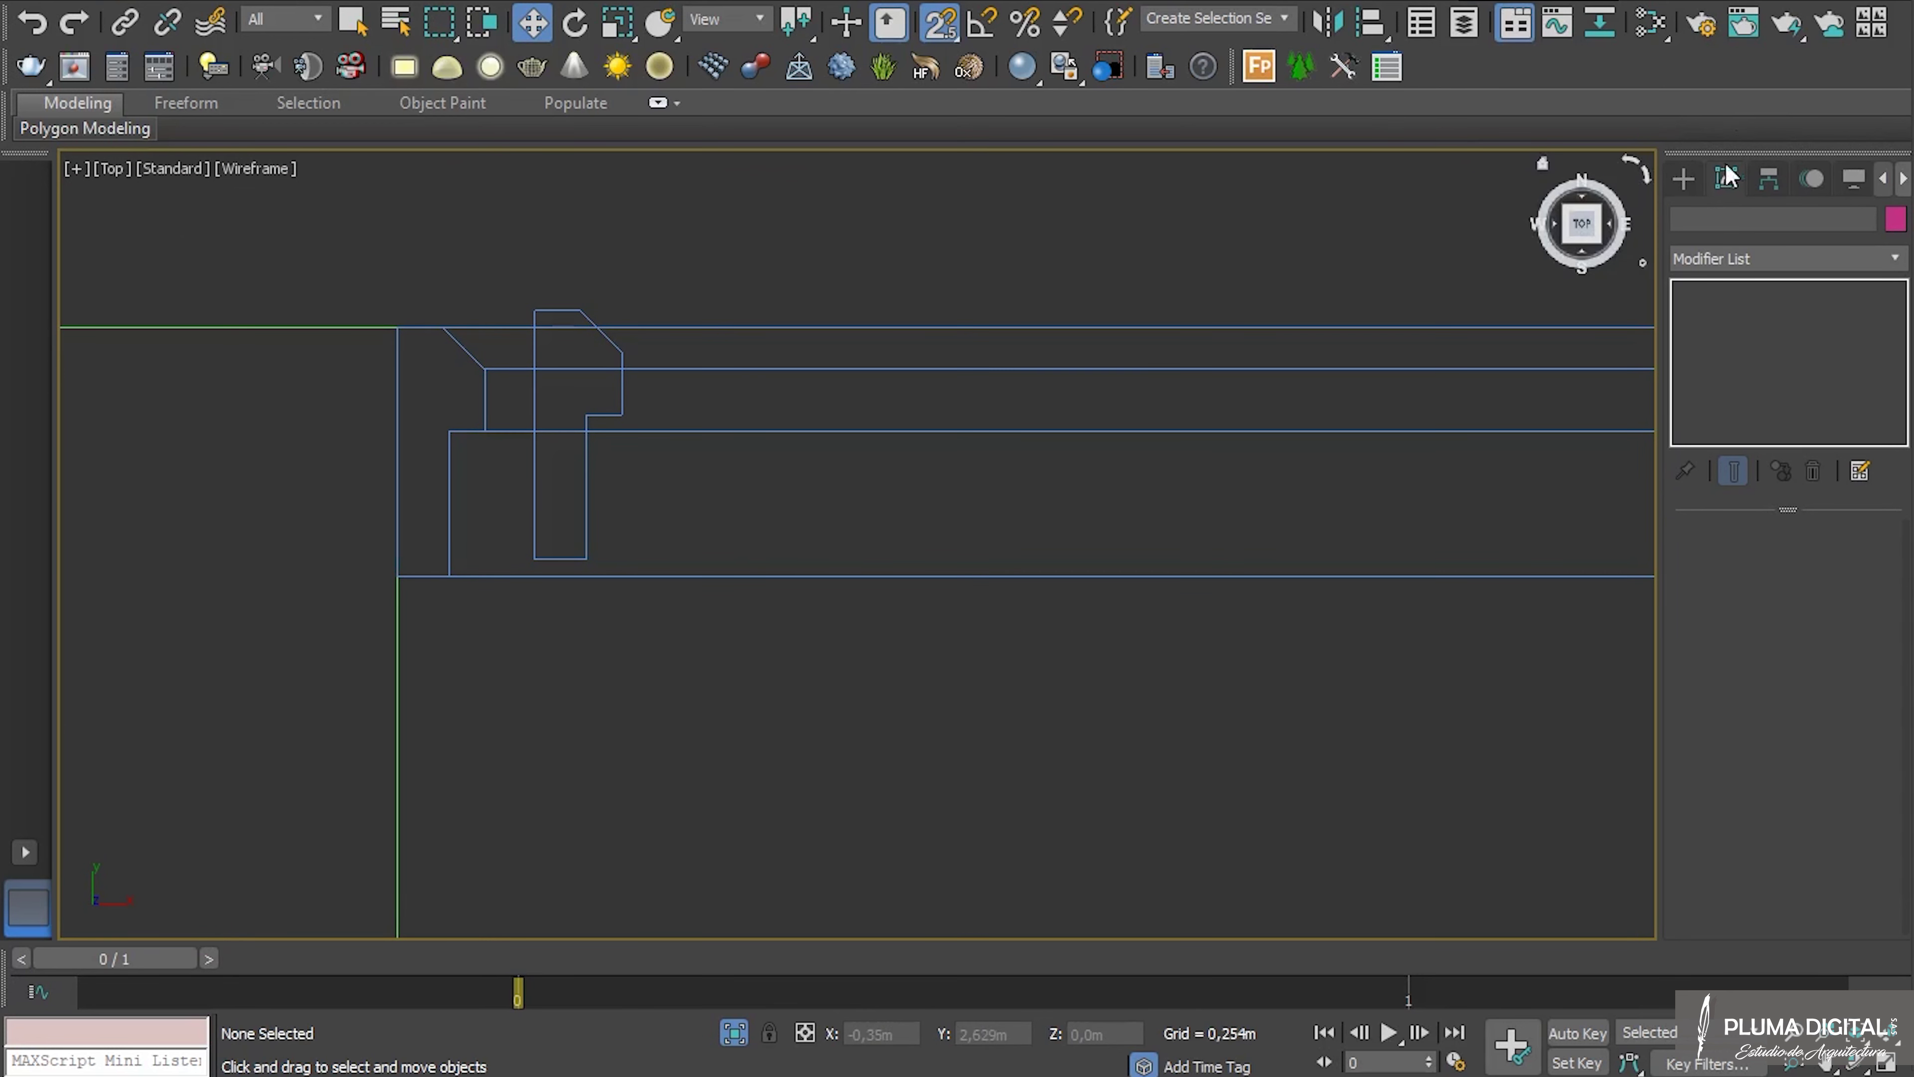
{"action": "left_click", "coordinate": [1683, 178]}
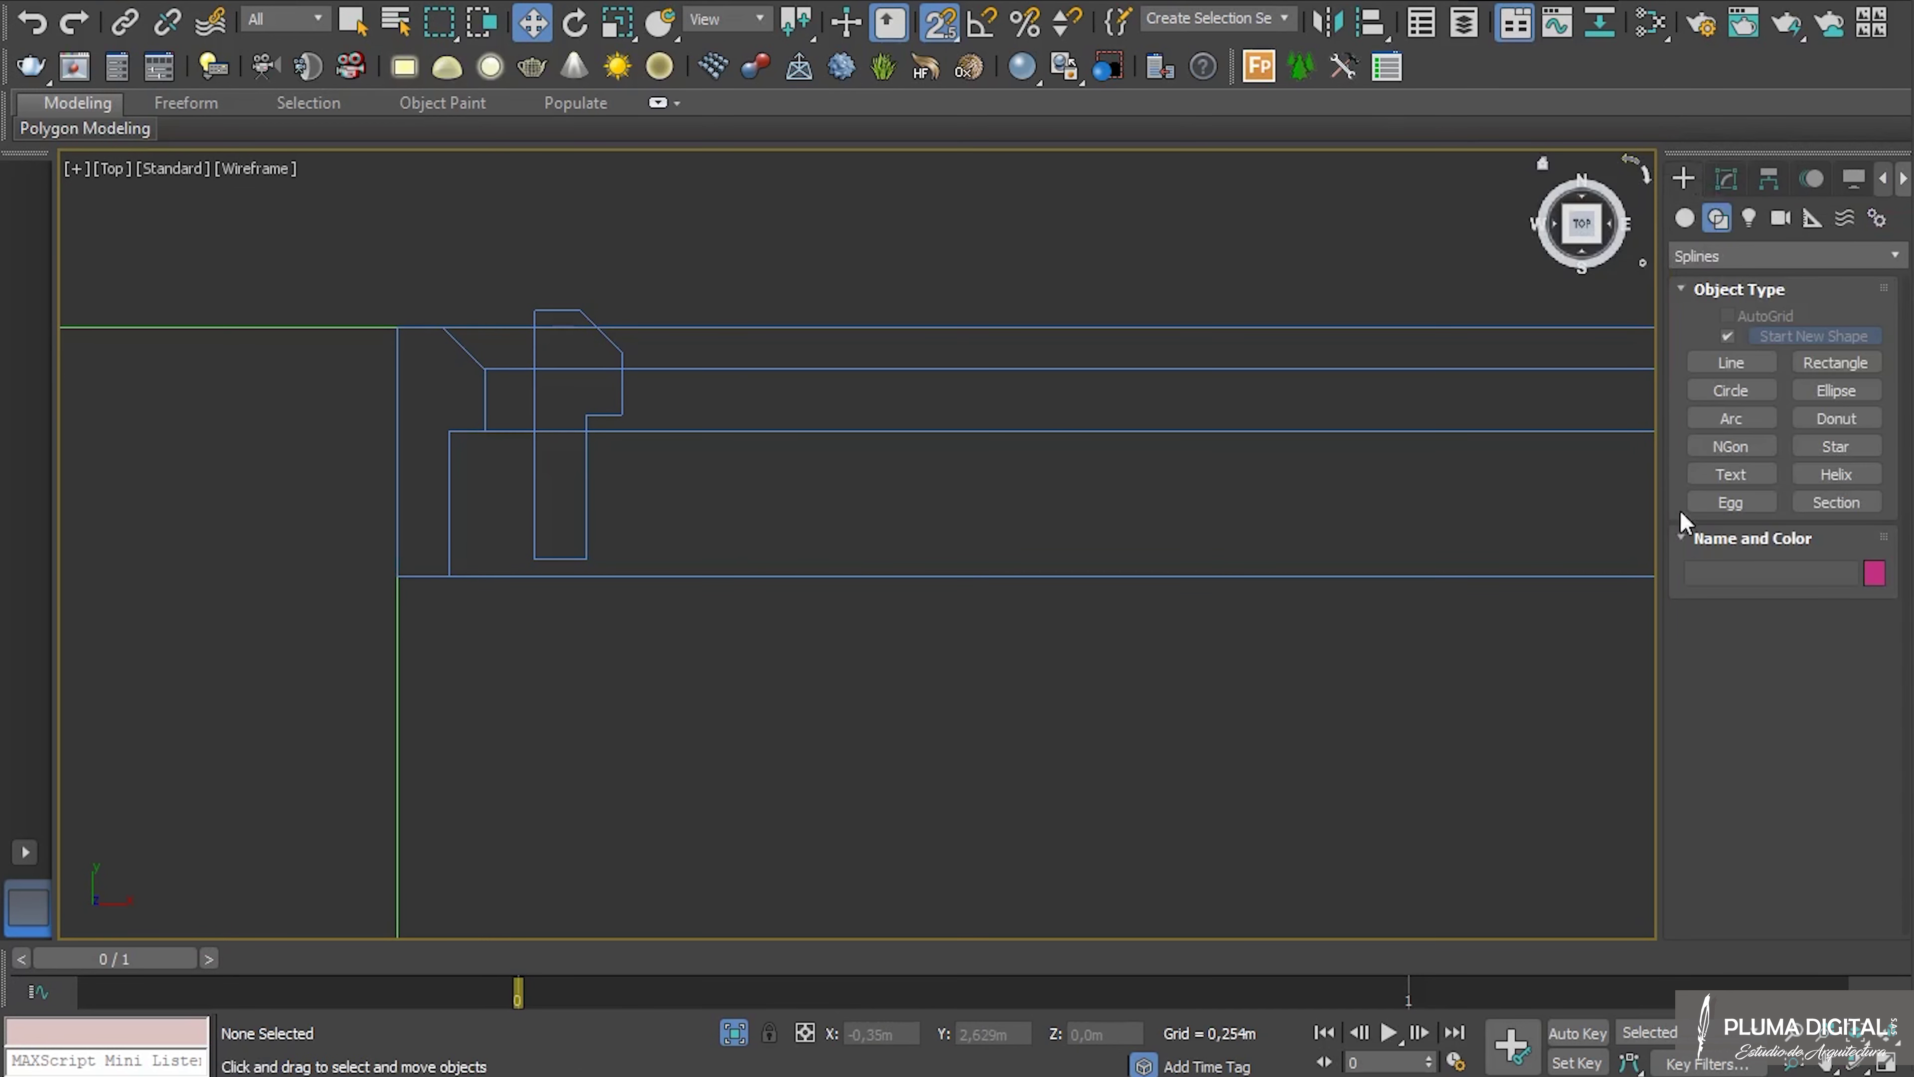
{"action": "left_click", "coordinate": [1686, 219]}
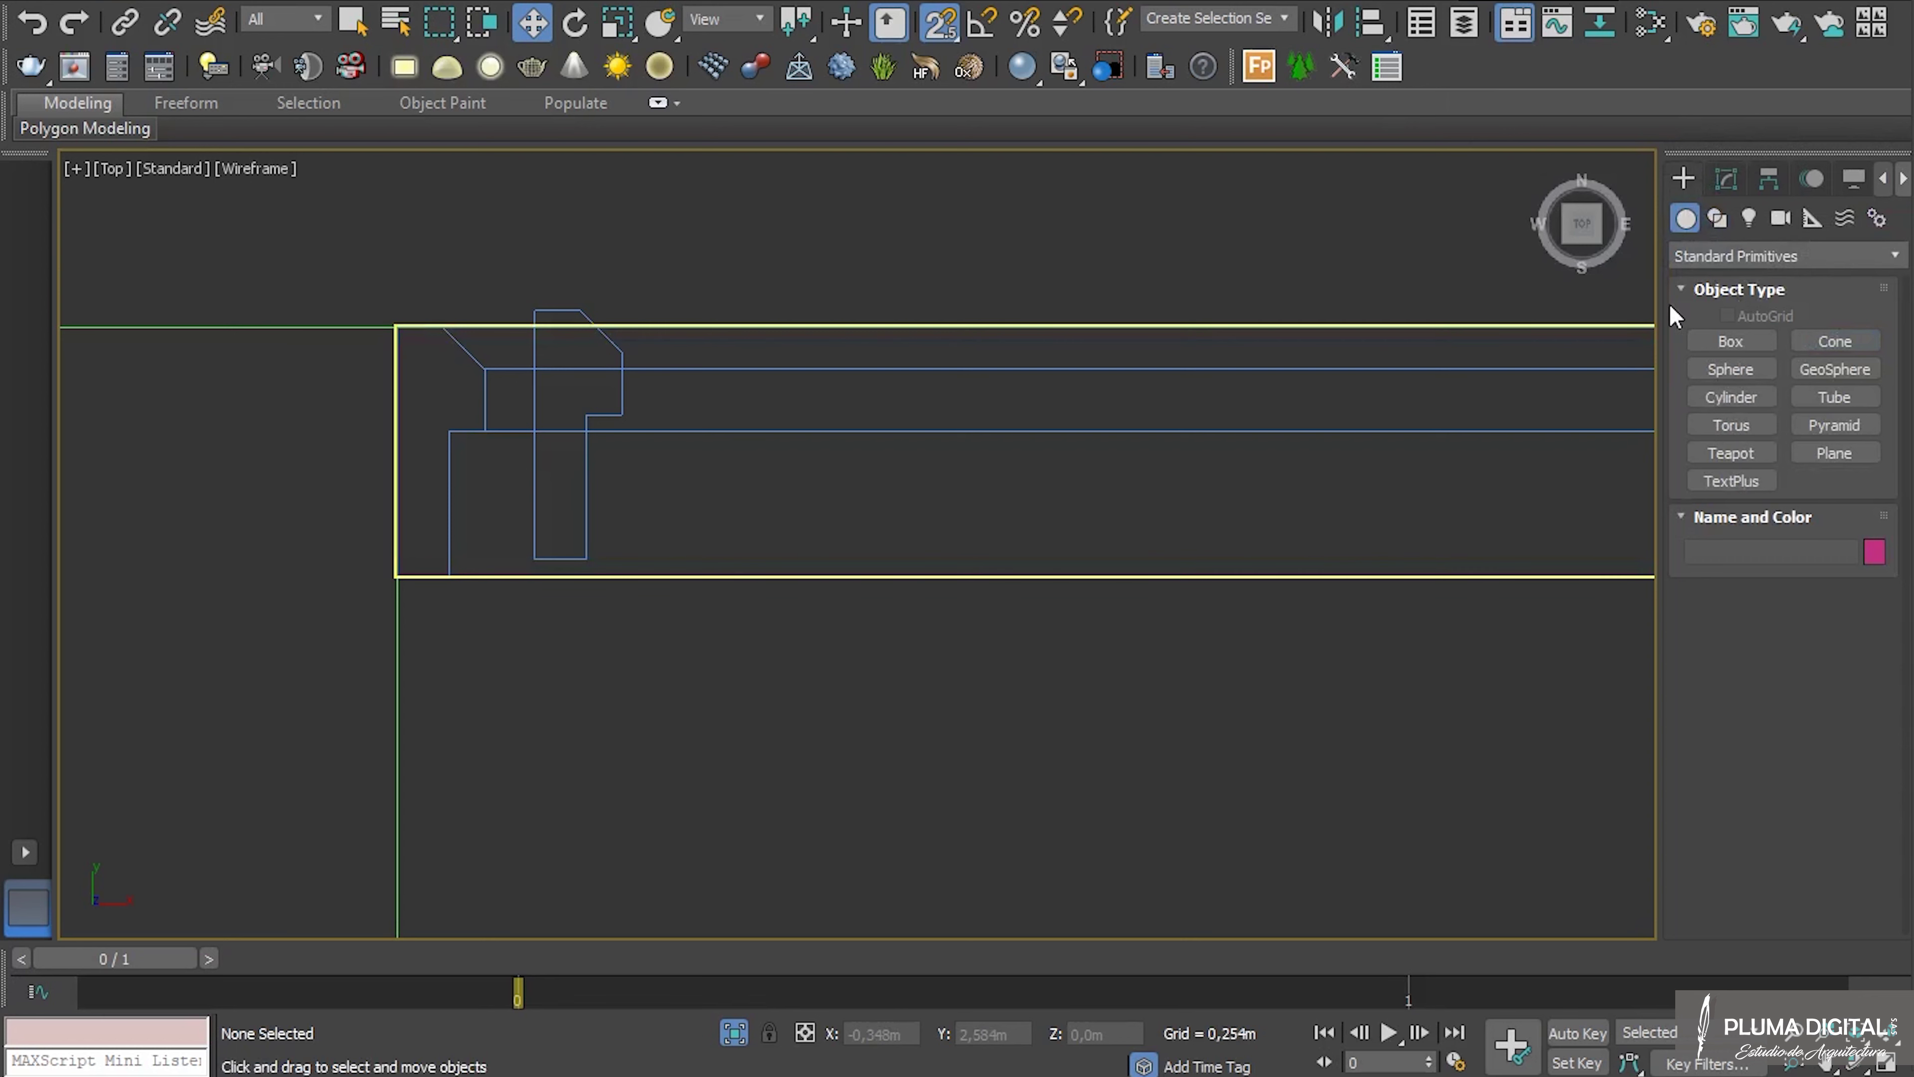
{"action": "left_click", "coordinate": [1731, 256]}
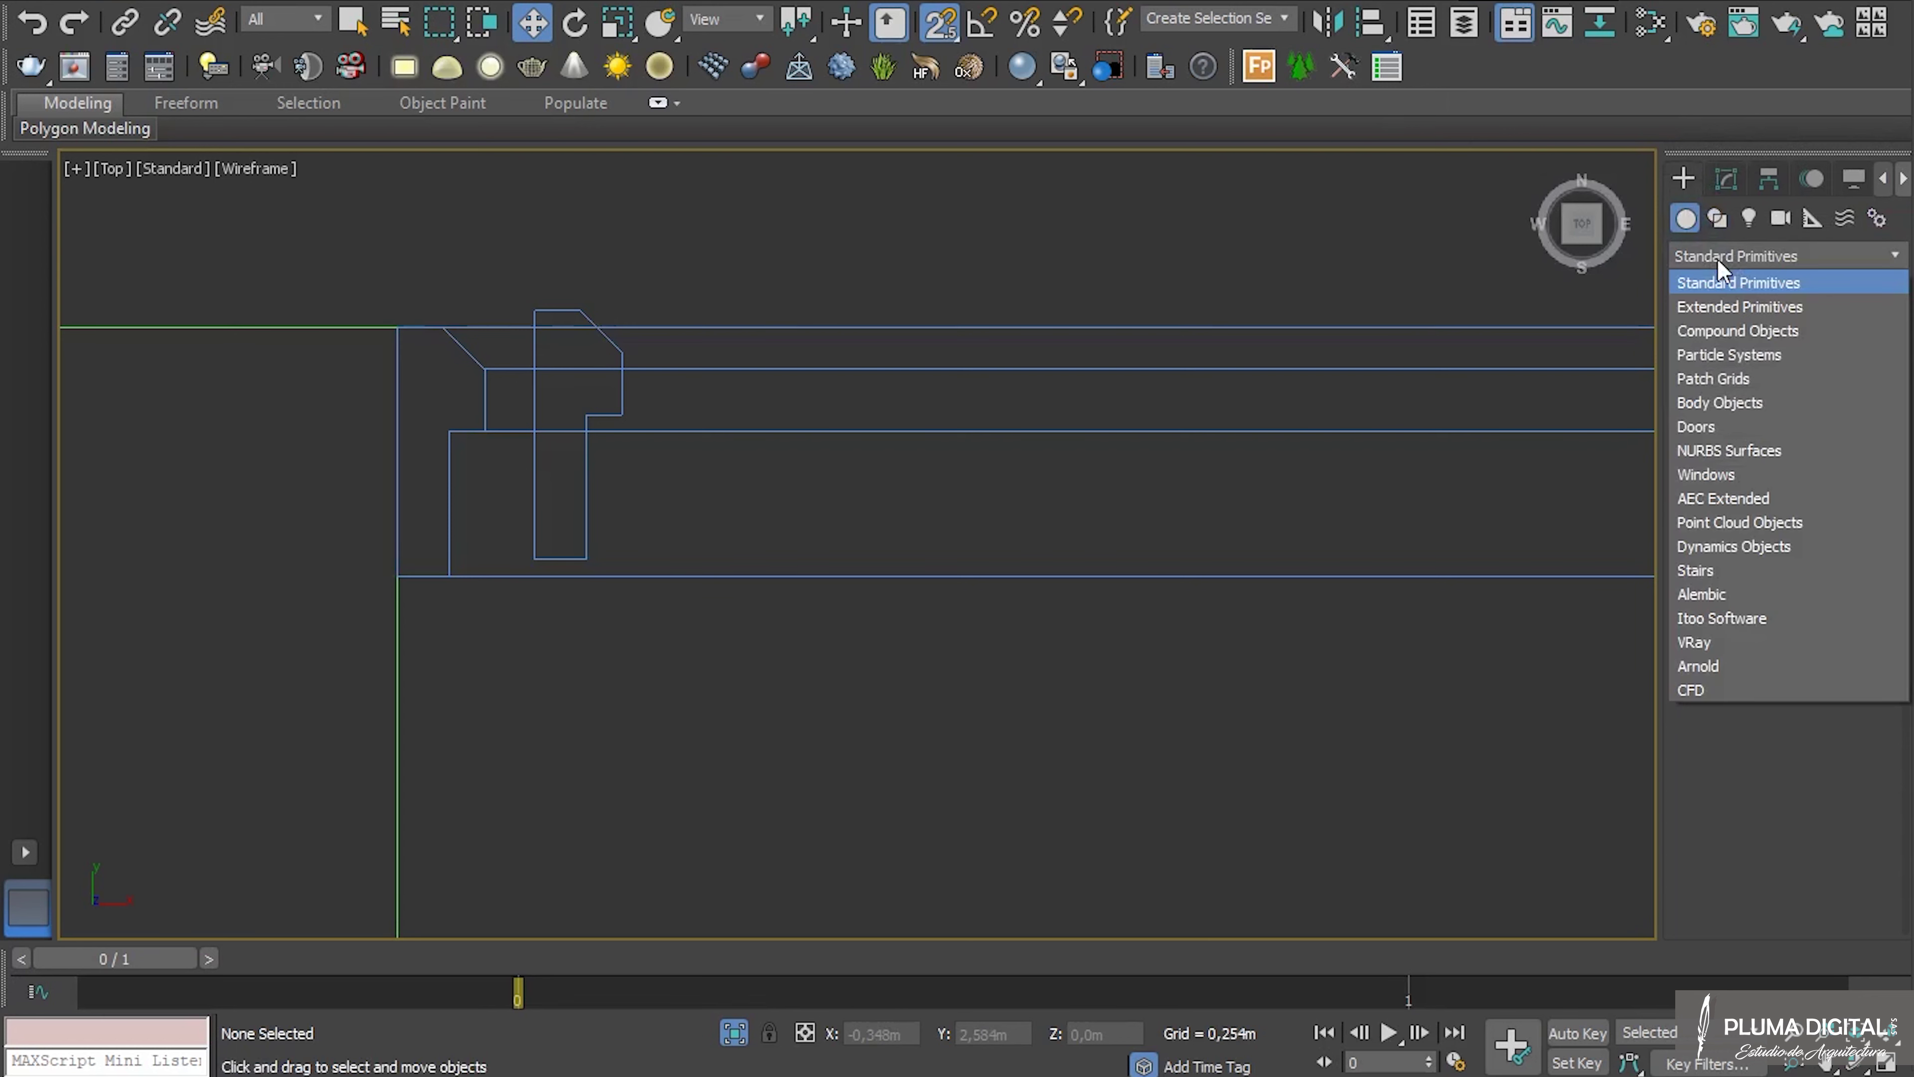
{"action": "left_click", "coordinate": [1729, 308]}
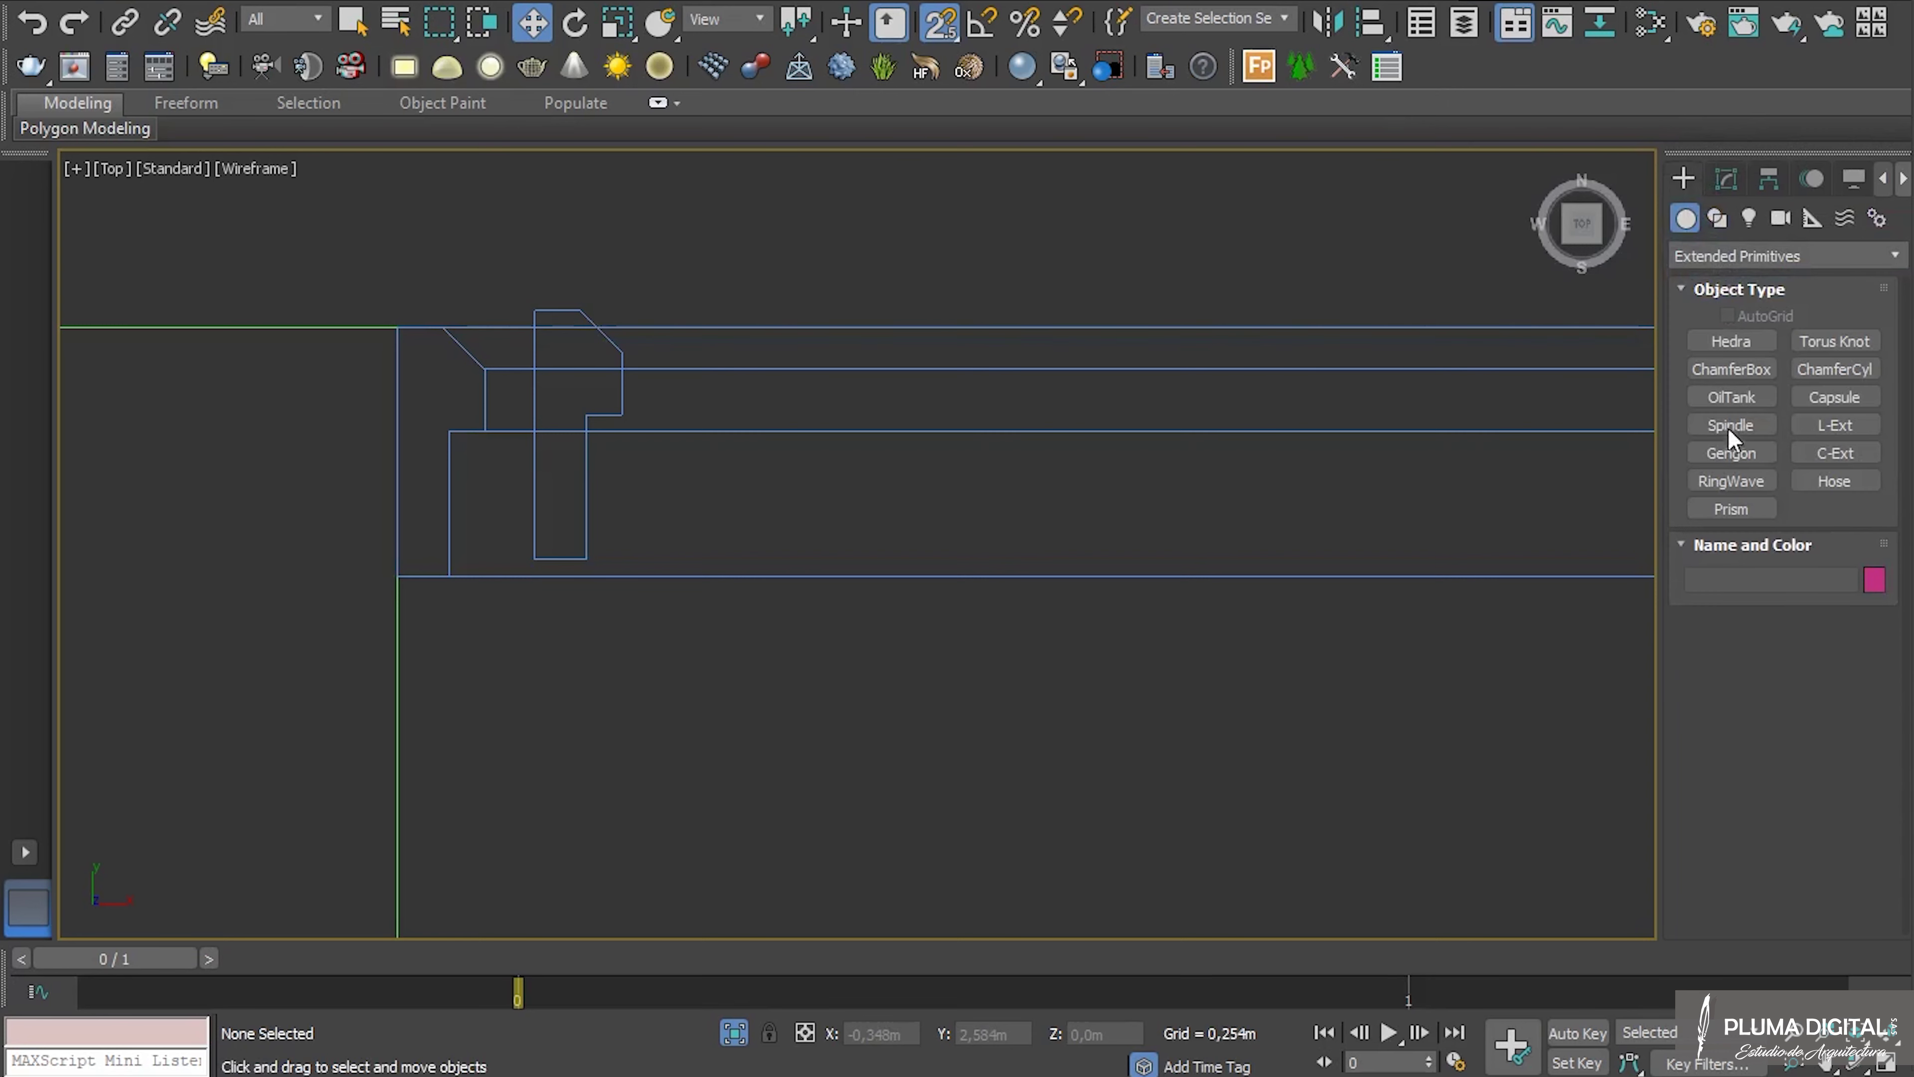
{"action": "left_click", "coordinate": [1732, 369]}
{"action": "scroll", "coordinate": [1131, 565], "scroll_direction": "down", "scroll_amount": 5}
{"action": "middle_click_drag", "start_coordinate": [1006, 554], "coordinate": [461, 556]}
{"action": "scroll", "coordinate": [461, 556], "scroll_direction": "down", "scroll_amount": 2}
{"action": "left_click_drag", "start_coordinate": [227, 567], "coordinate": [1353, 519]}
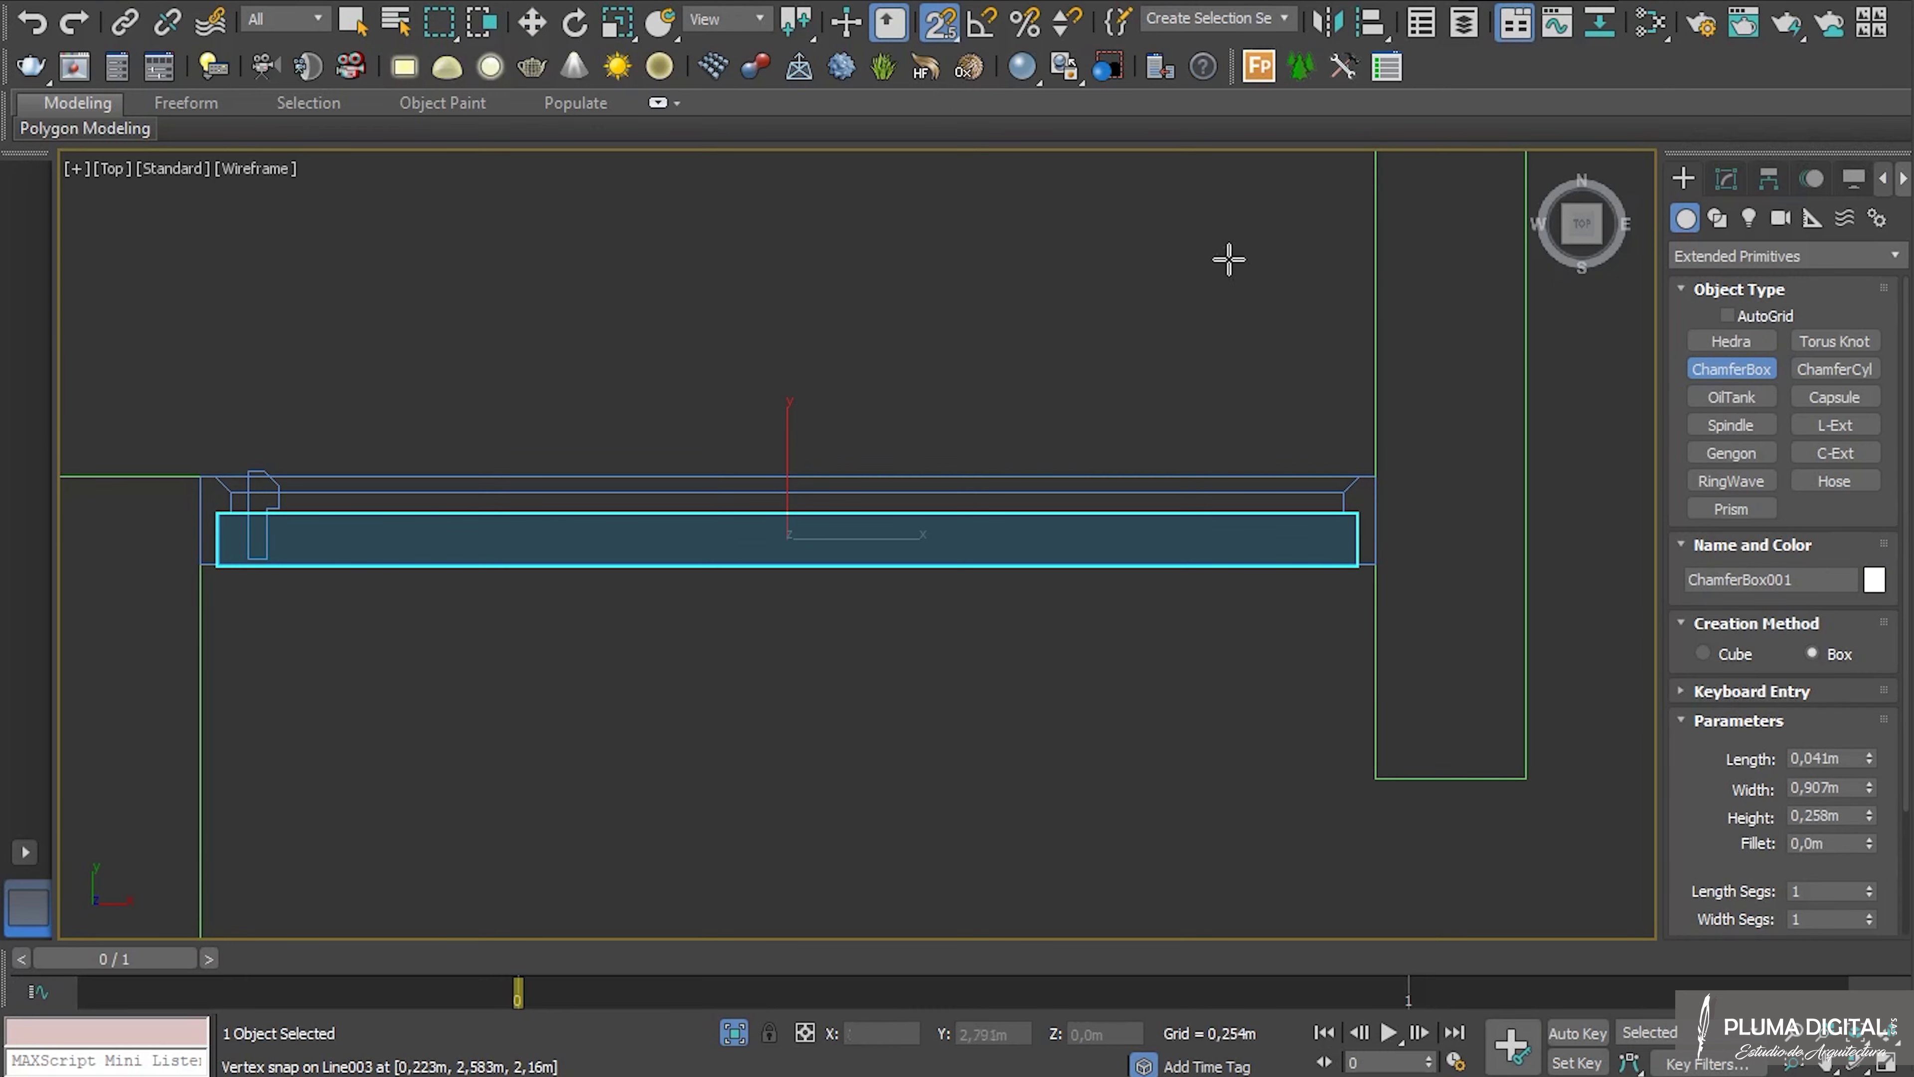
Switch to the Front view and set the chamfer box's fillet to 0.004 m.
{"action": "middle_click_drag", "start_coordinate": [1160, 597], "coordinate": [1290, 666], "text": "alt"}
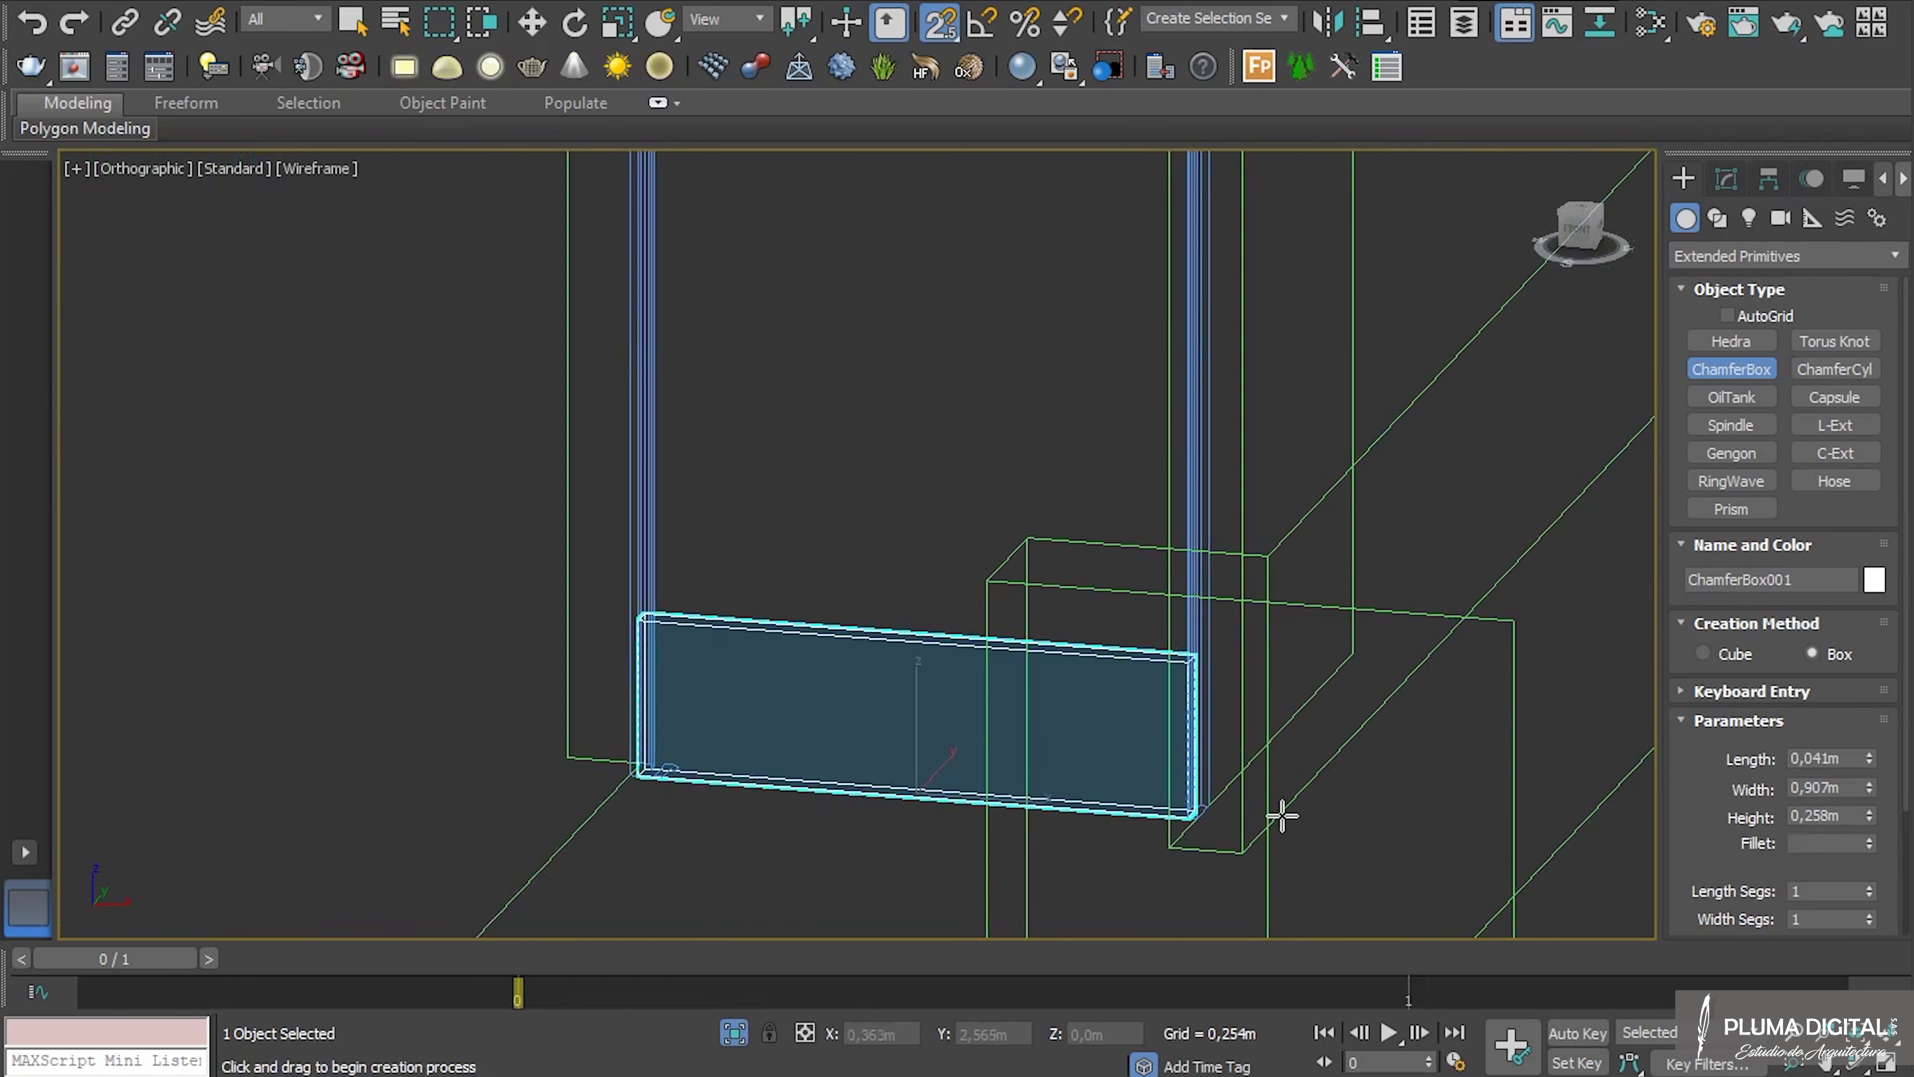
{"action": "key", "text": "f"}
{"action": "scroll", "coordinate": [855, 543], "scroll_direction": "up", "scroll_amount": 8}
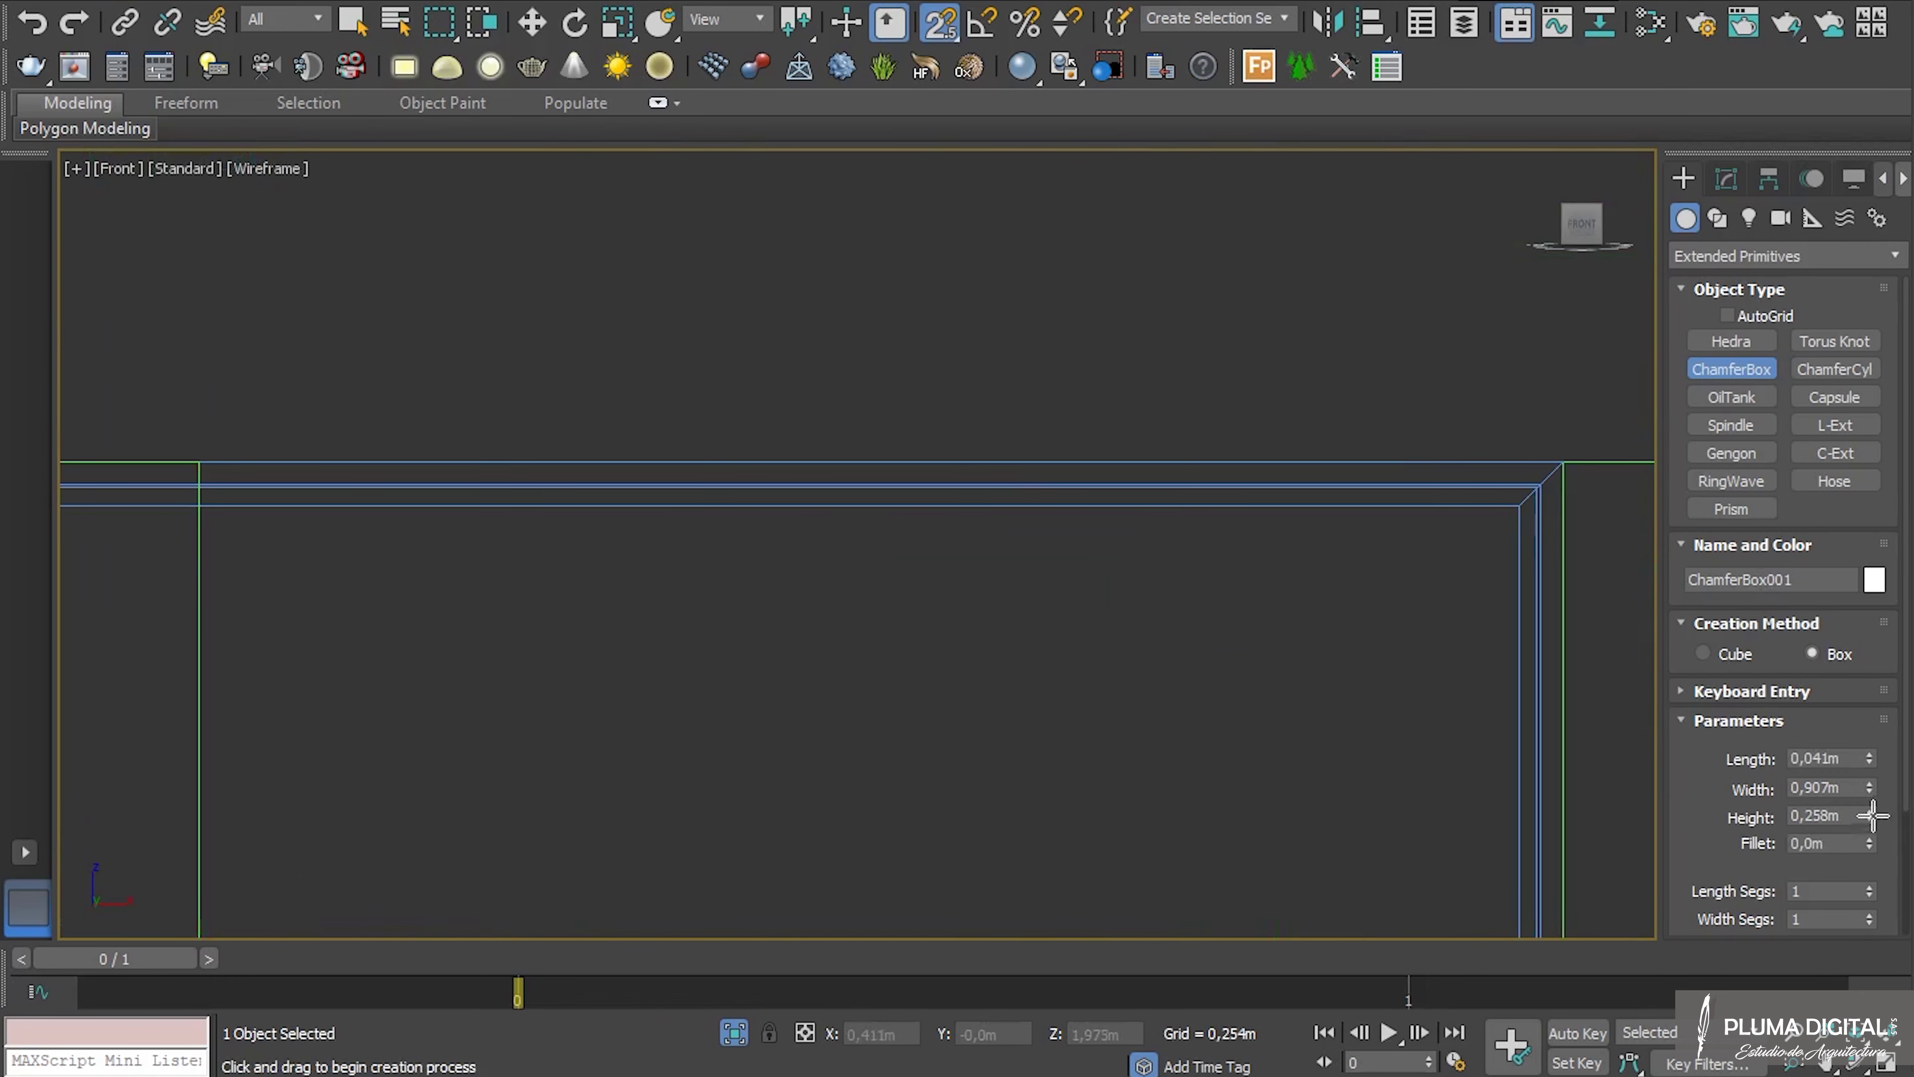
{"action": "left_click_drag", "start_coordinate": [1870, 842], "coordinate": [1711, 237]}
Turn snapping off and set the chamfer box's height to 2.15 m.
{"action": "scroll", "coordinate": [1353, 675], "scroll_direction": "down", "scroll_amount": 3}
{"action": "scroll", "coordinate": [1353, 675], "scroll_direction": "down", "scroll_amount": 4}
{"action": "middle_click_drag", "start_coordinate": [1353, 675], "coordinate": [1312, 484]}
{"action": "scroll", "coordinate": [1181, 375], "scroll_direction": "up", "scroll_amount": 2}
{"action": "scroll", "coordinate": [1181, 375], "scroll_direction": "up", "scroll_amount": 4}
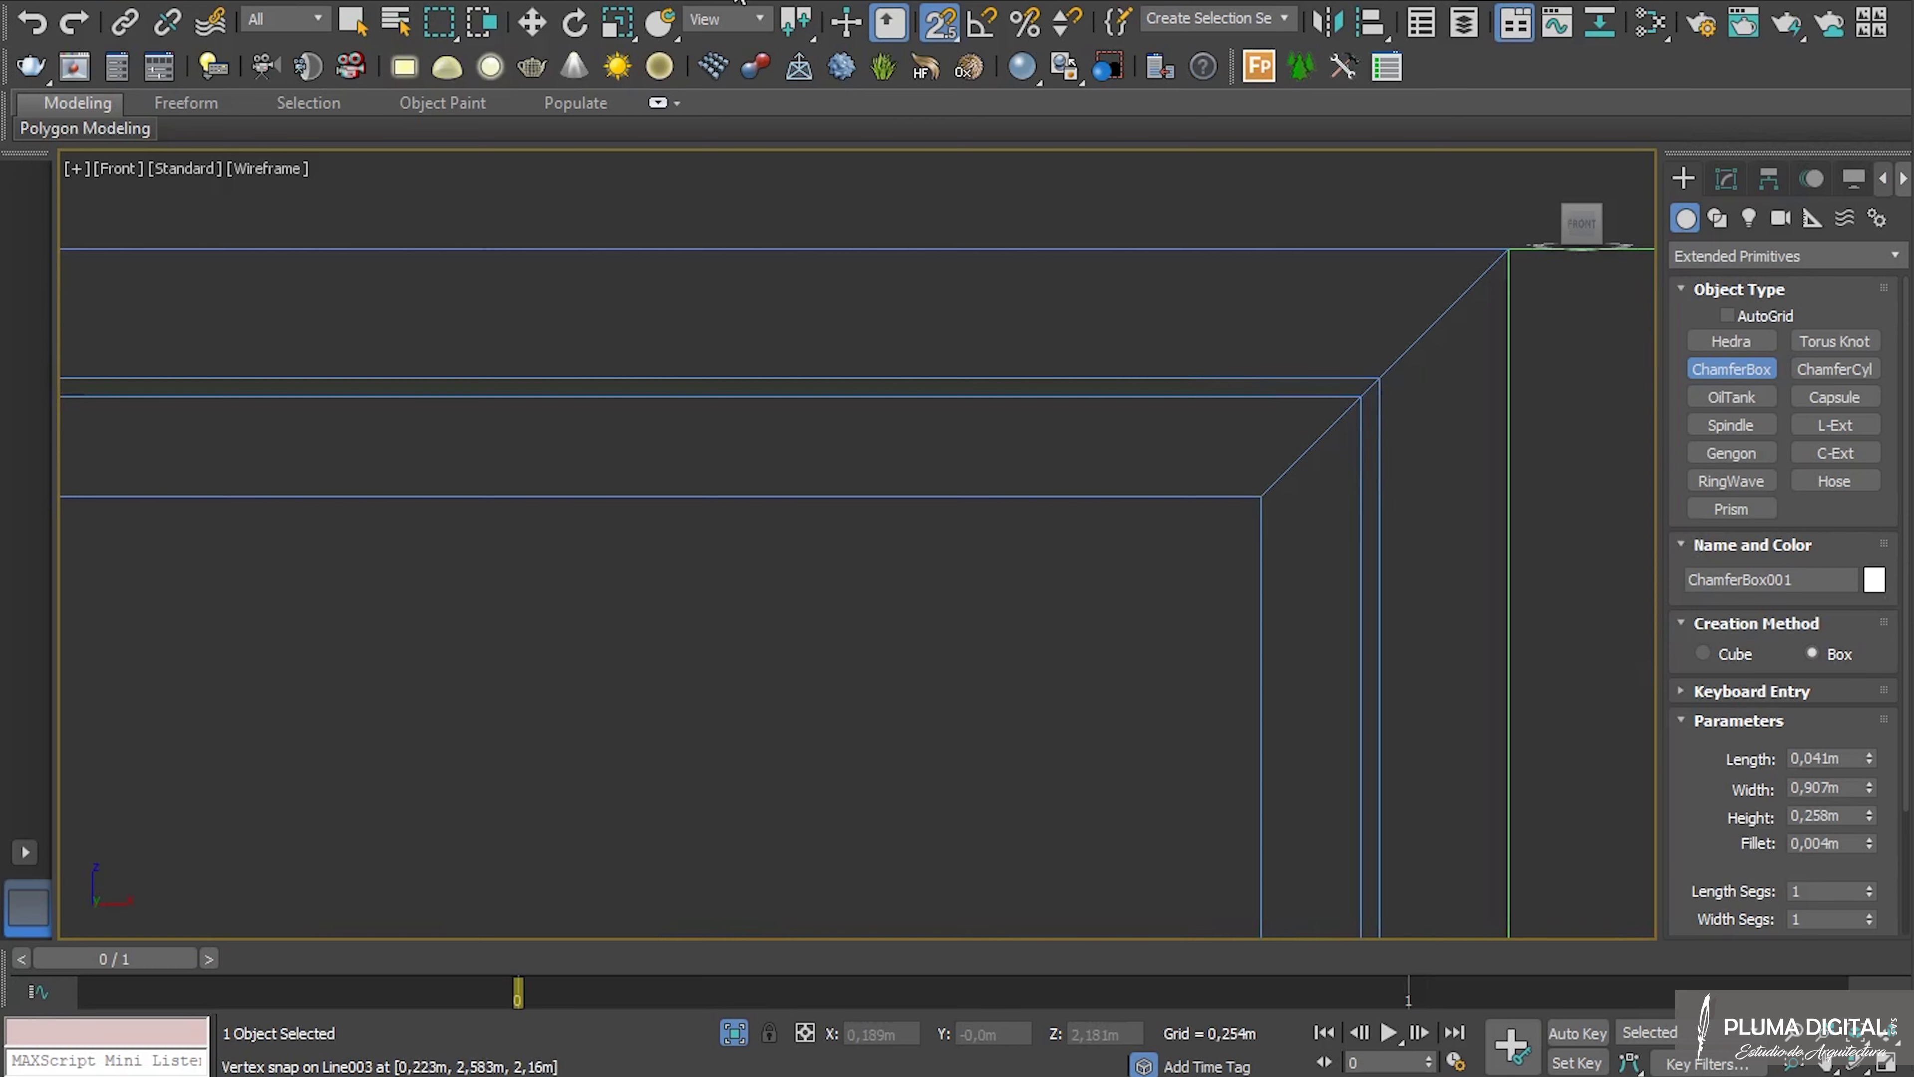
{"action": "left_click", "coordinate": [936, 28]}
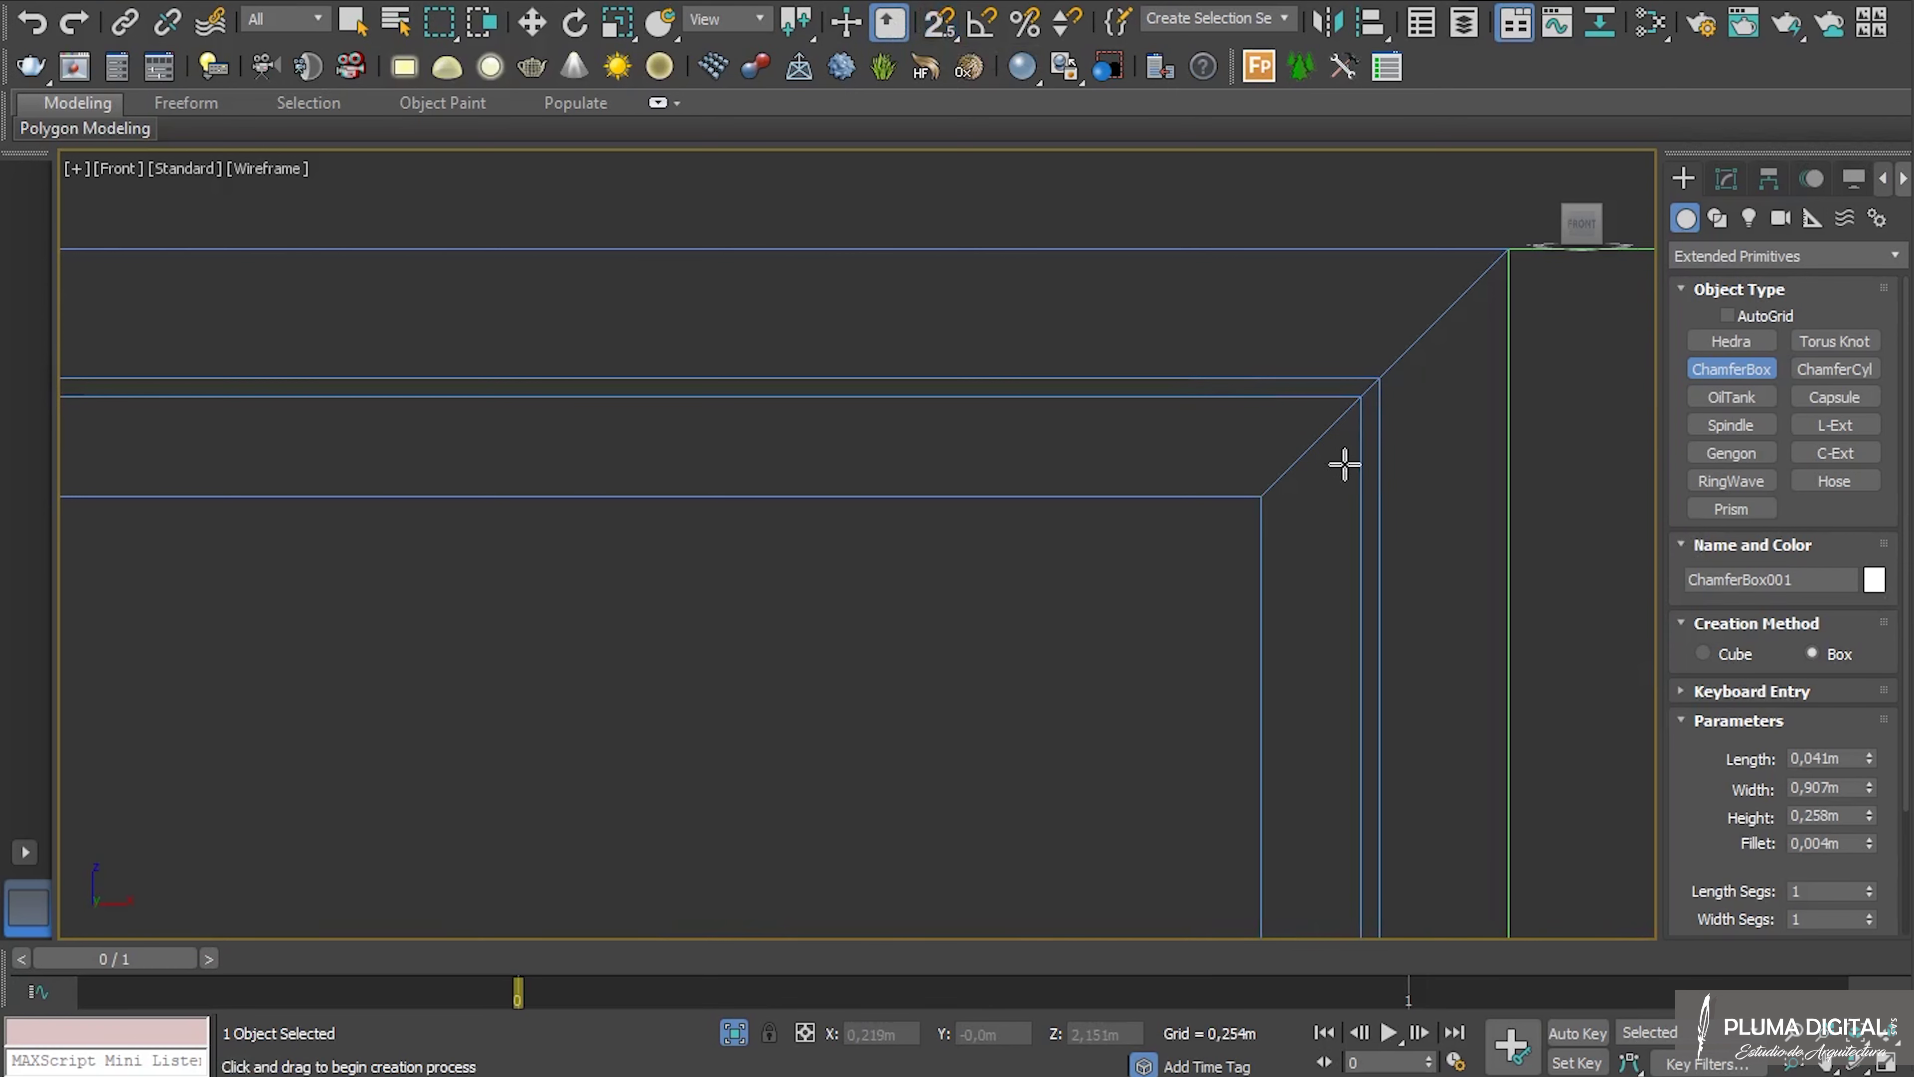
{"action": "scroll", "coordinate": [1324, 470], "scroll_direction": "down", "scroll_amount": 2}
{"action": "scroll", "coordinate": [1231, 423], "scroll_direction": "up", "scroll_amount": 2}
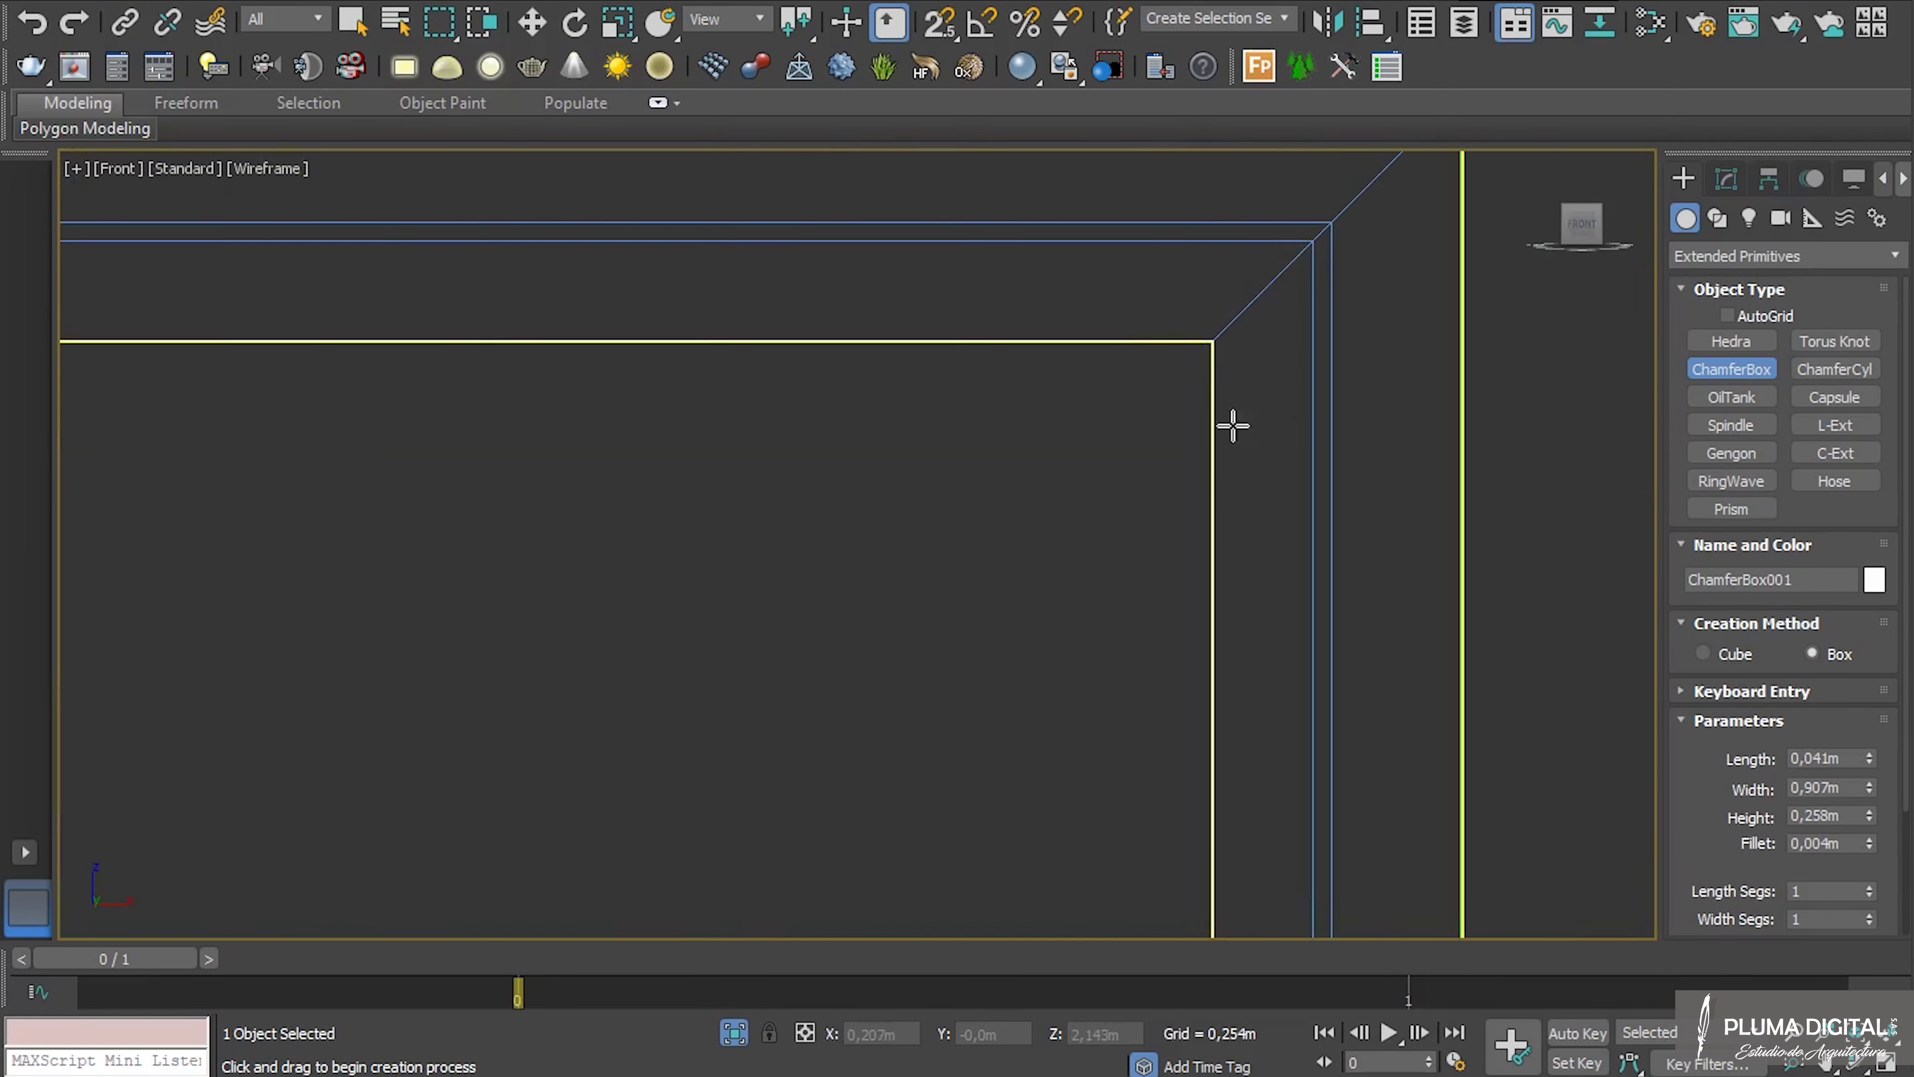
{"action": "left_click_drag", "start_coordinate": [1869, 822], "coordinate": [1900, 38]}
{"action": "double_click", "coordinate": [1839, 816]}
{"action": "type", "text": "2"}
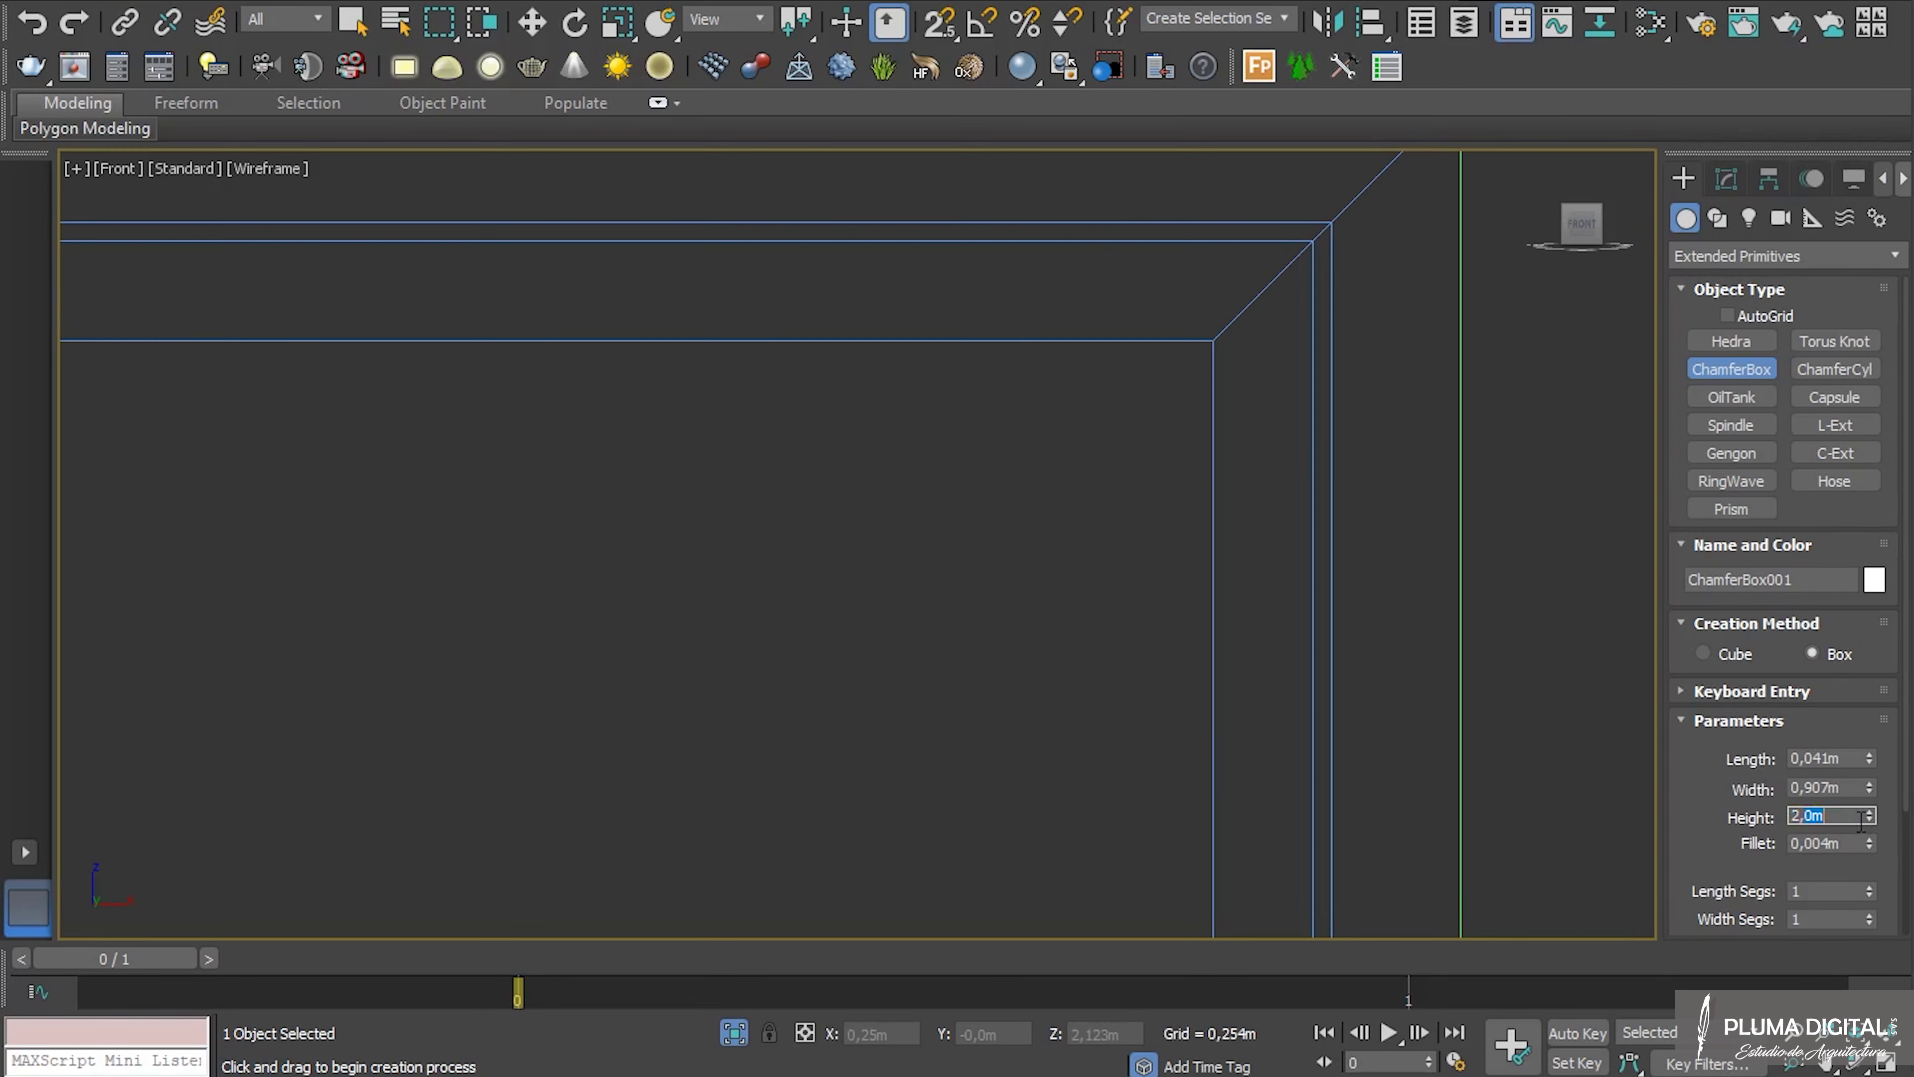
{"action": "type", "text": ",15"}
{"action": "key", "text": "Return"}
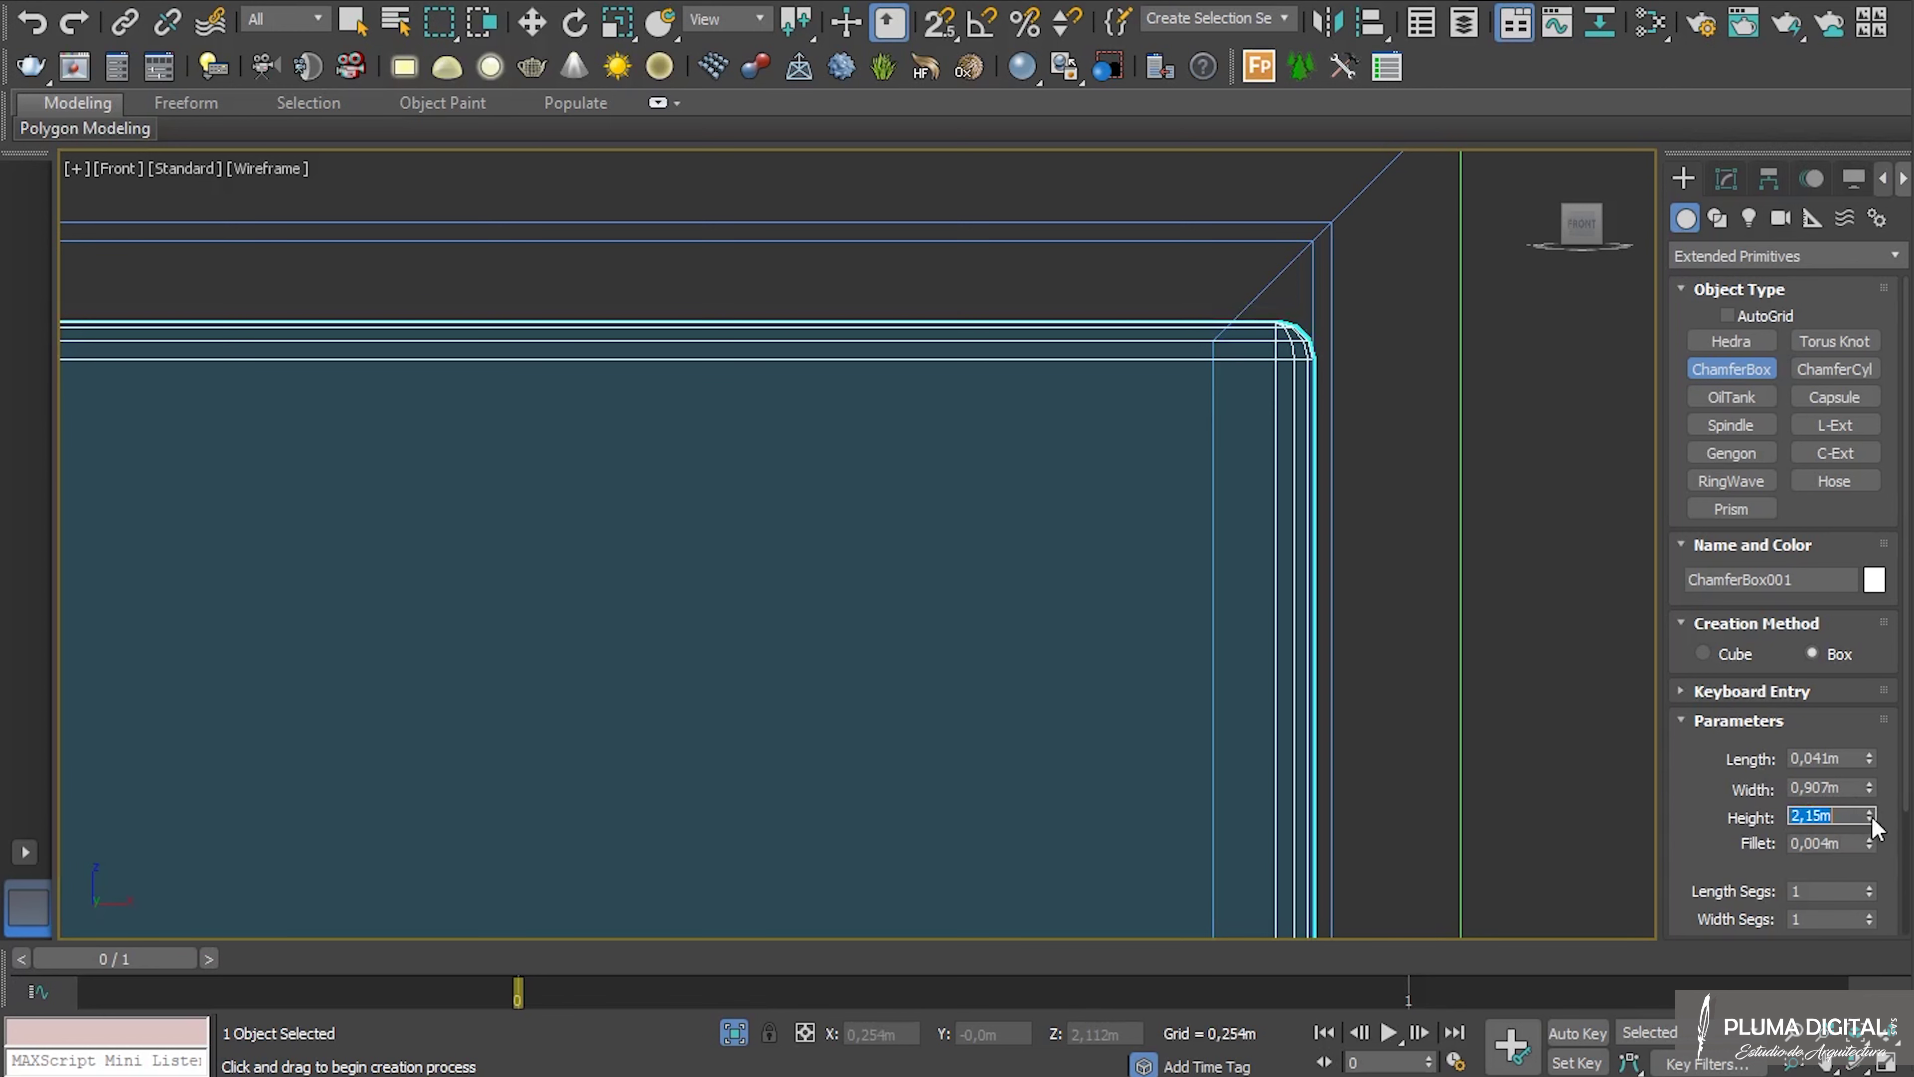
Try a height of 2.16 m for the door panel against the frame's head, and settle on 2.157 m.
{"action": "left_click_drag", "start_coordinate": [1872, 813], "coordinate": [1870, 818]}
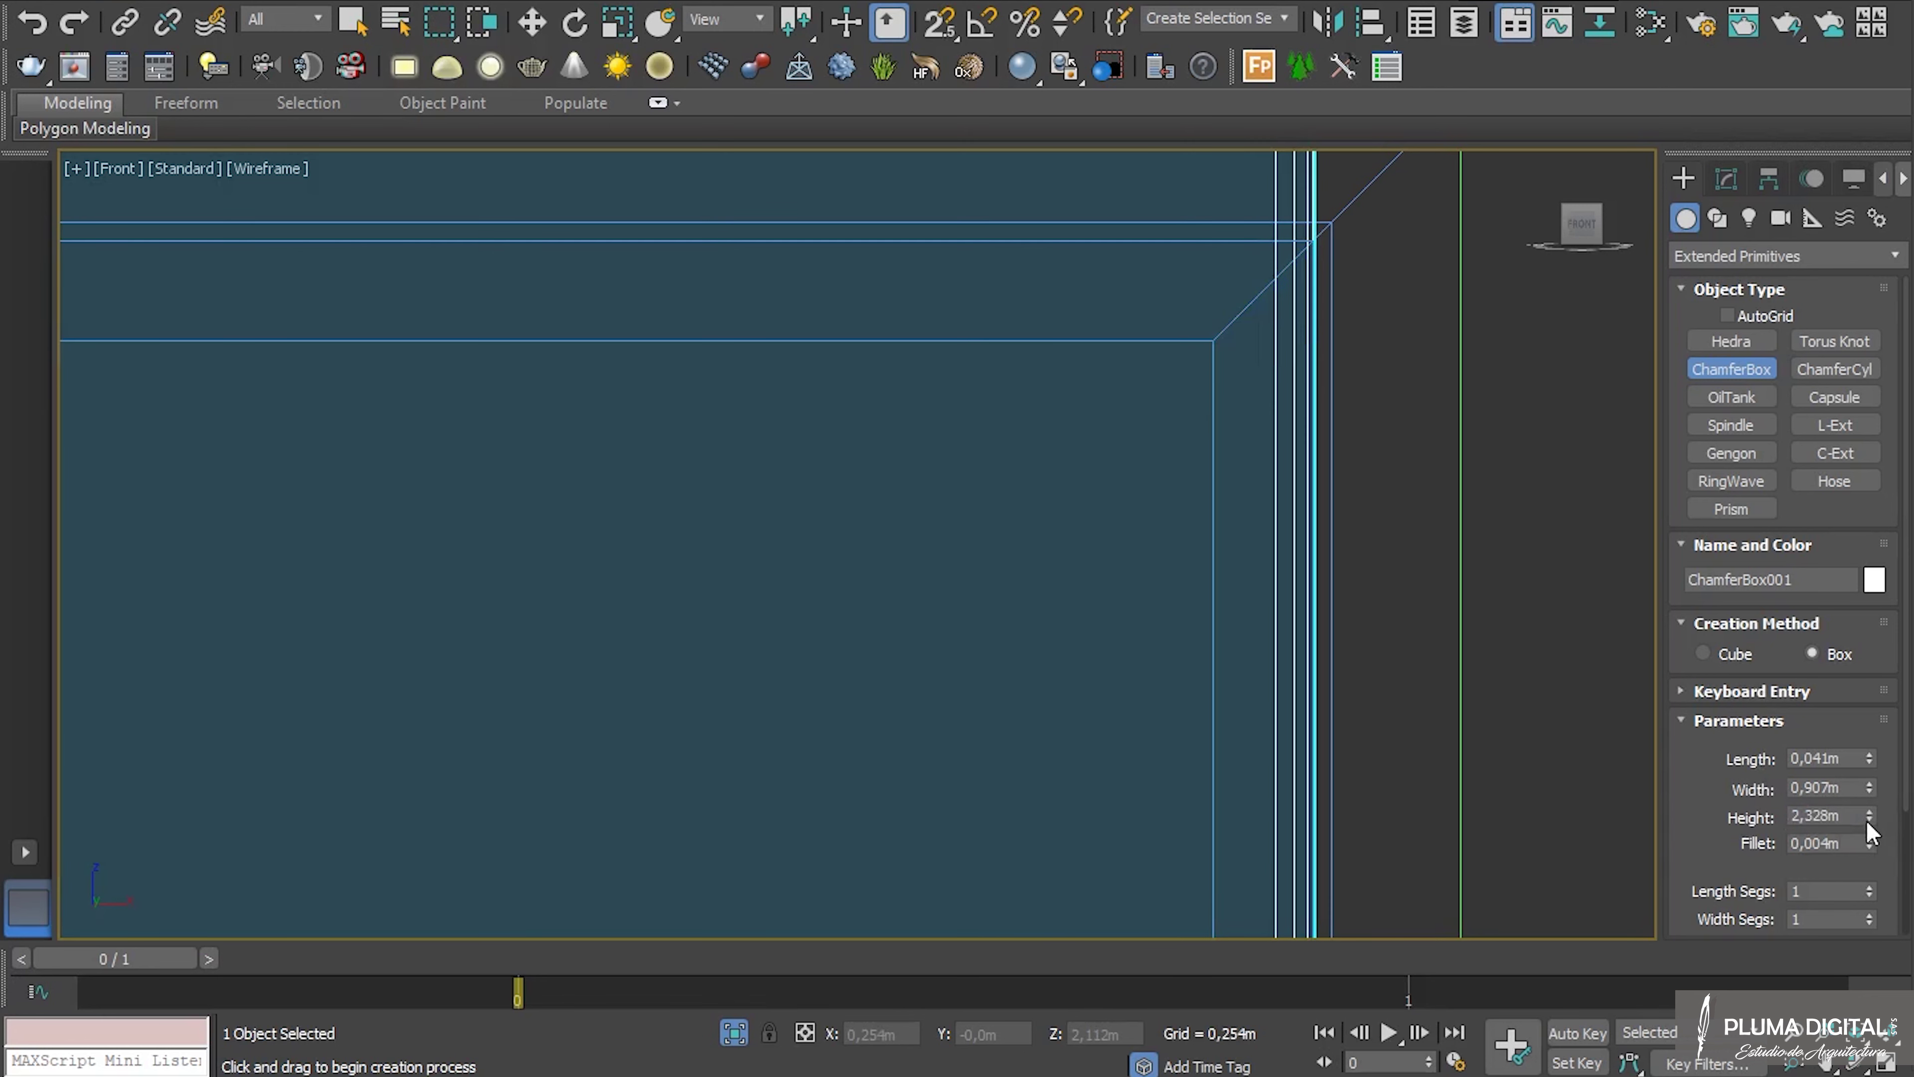
{"action": "left_click_drag", "start_coordinate": [1870, 819], "coordinate": [1858, 822]}
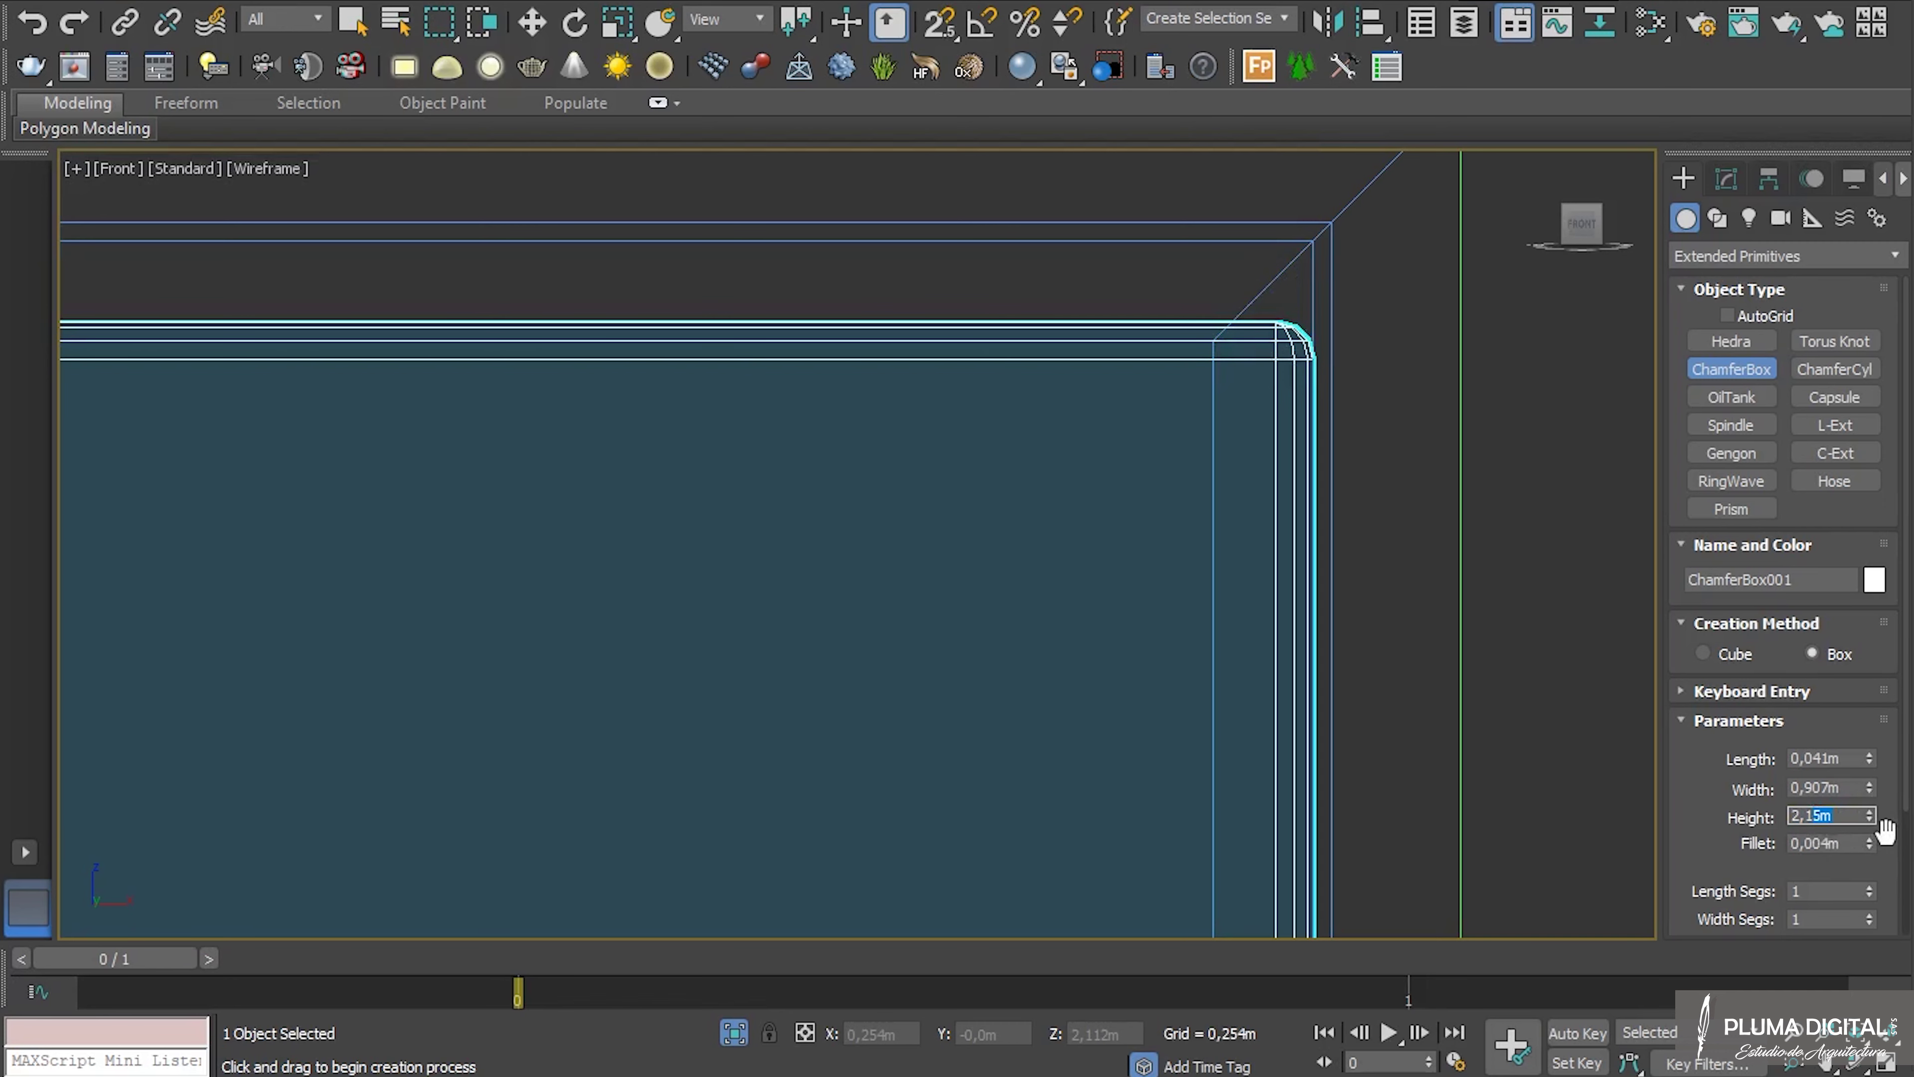
{"action": "type", "text": "2,16"}
{"action": "key", "text": "Return"}
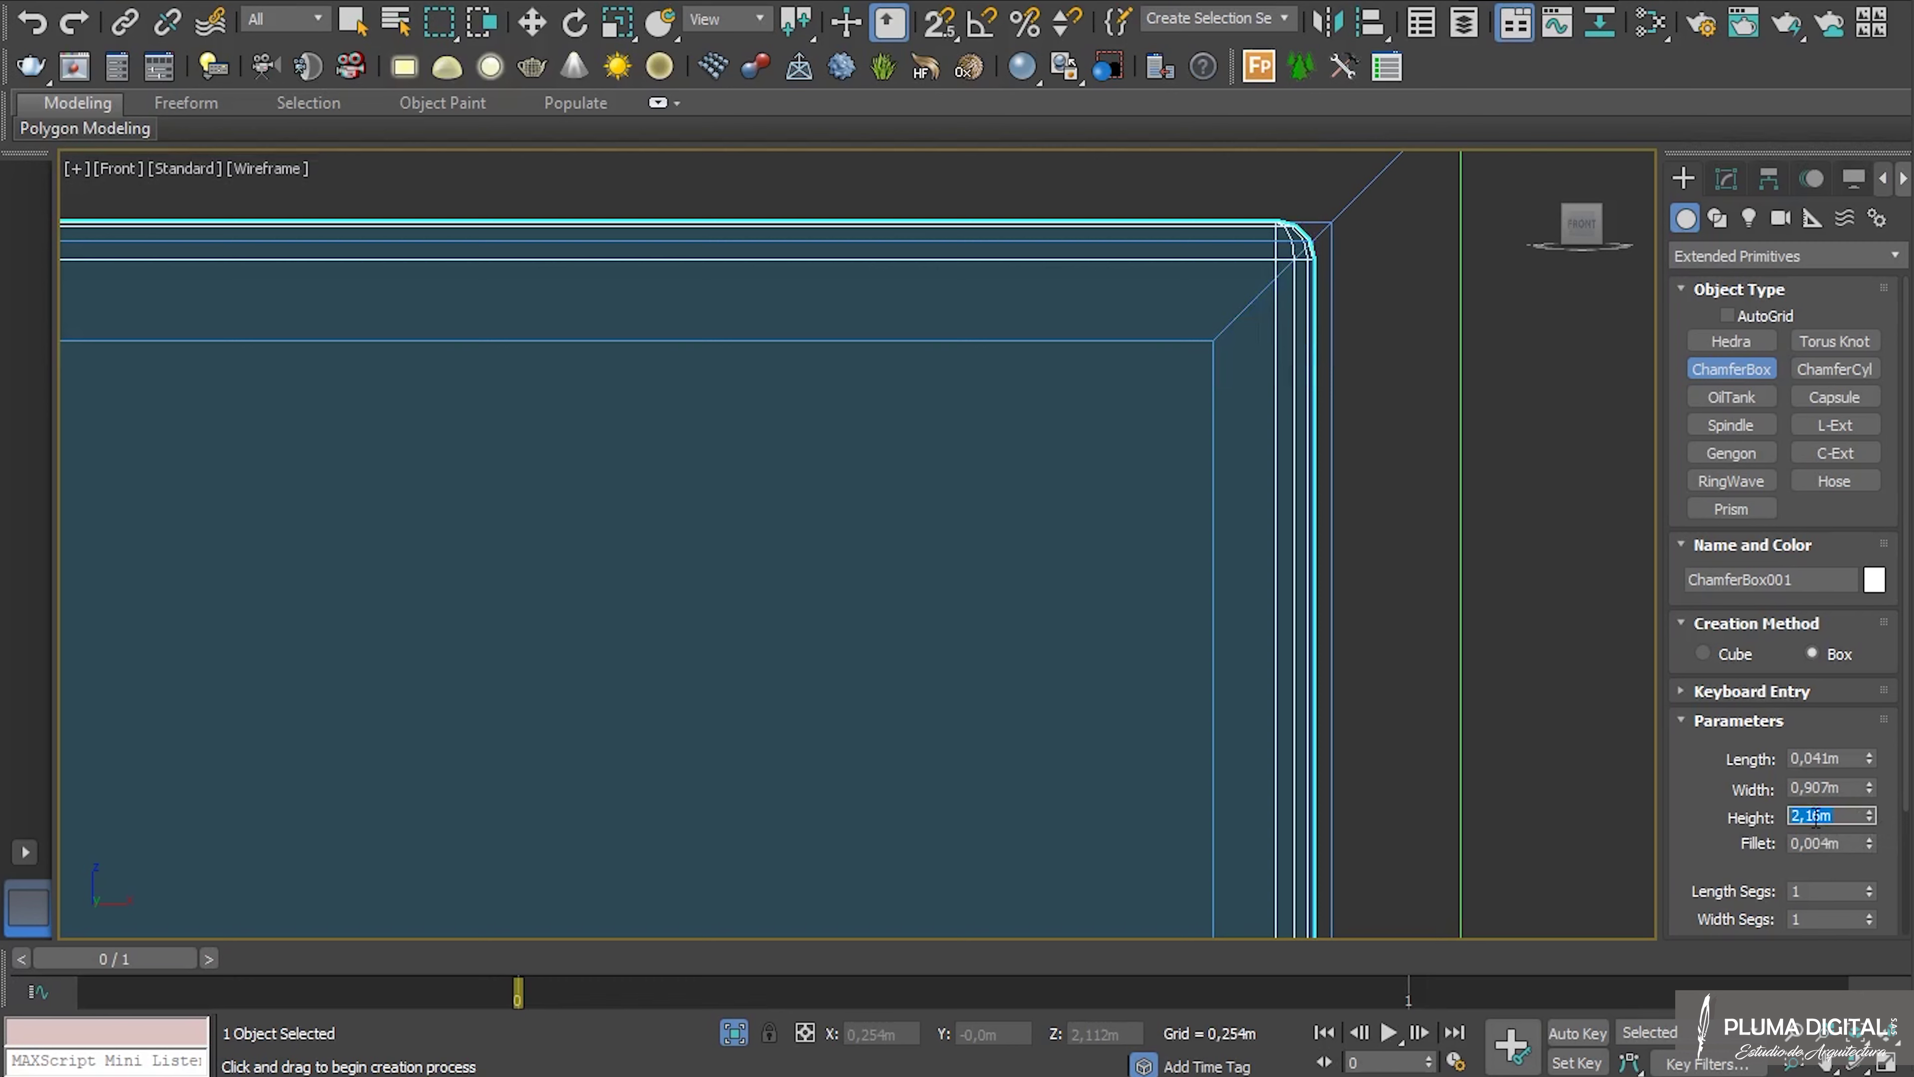
{"action": "type", "text": "157"}
{"action": "key", "text": "Return"}
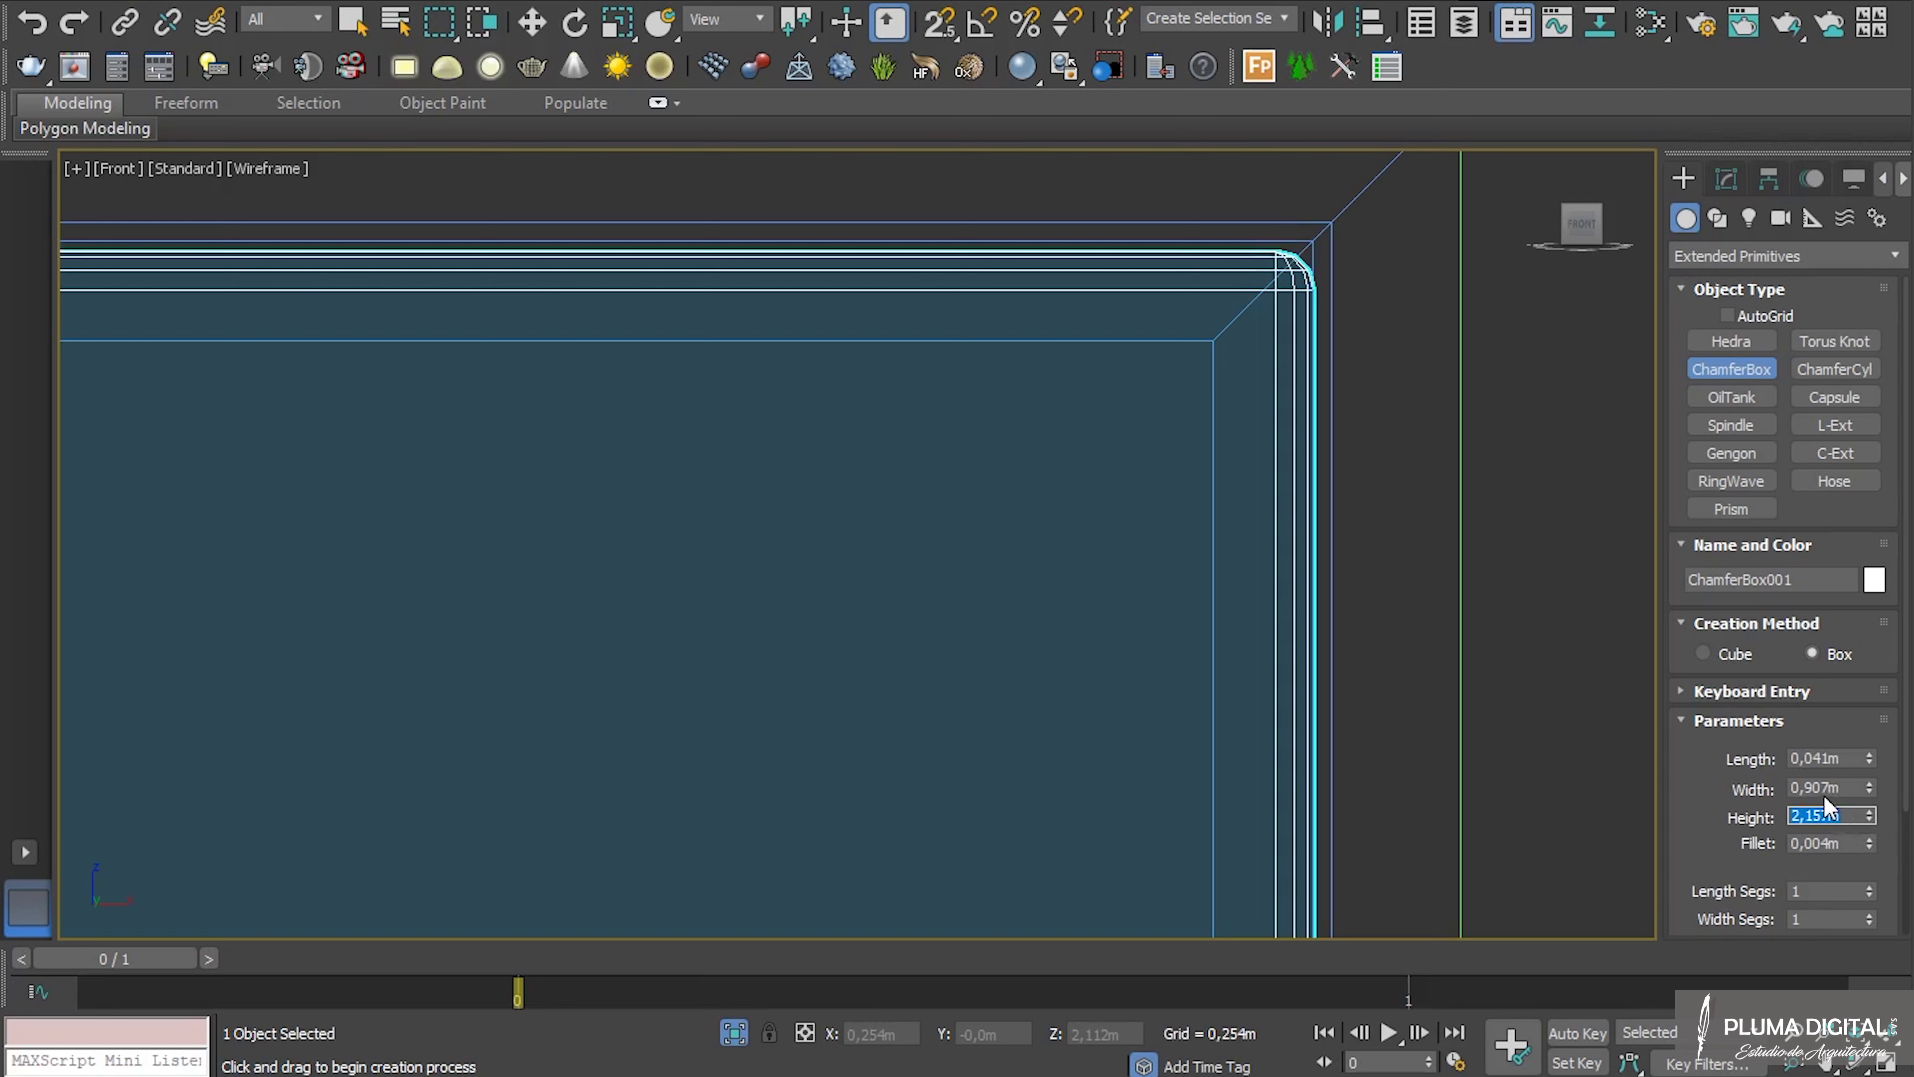
Set the chamfer box's width to 0.9 m and check its fit between the jambs.
{"action": "left_click_drag", "start_coordinate": [1824, 787], "coordinate": [1857, 788]}
{"action": "key", "text": "BackSpace"}
{"action": "key", "text": "Return"}
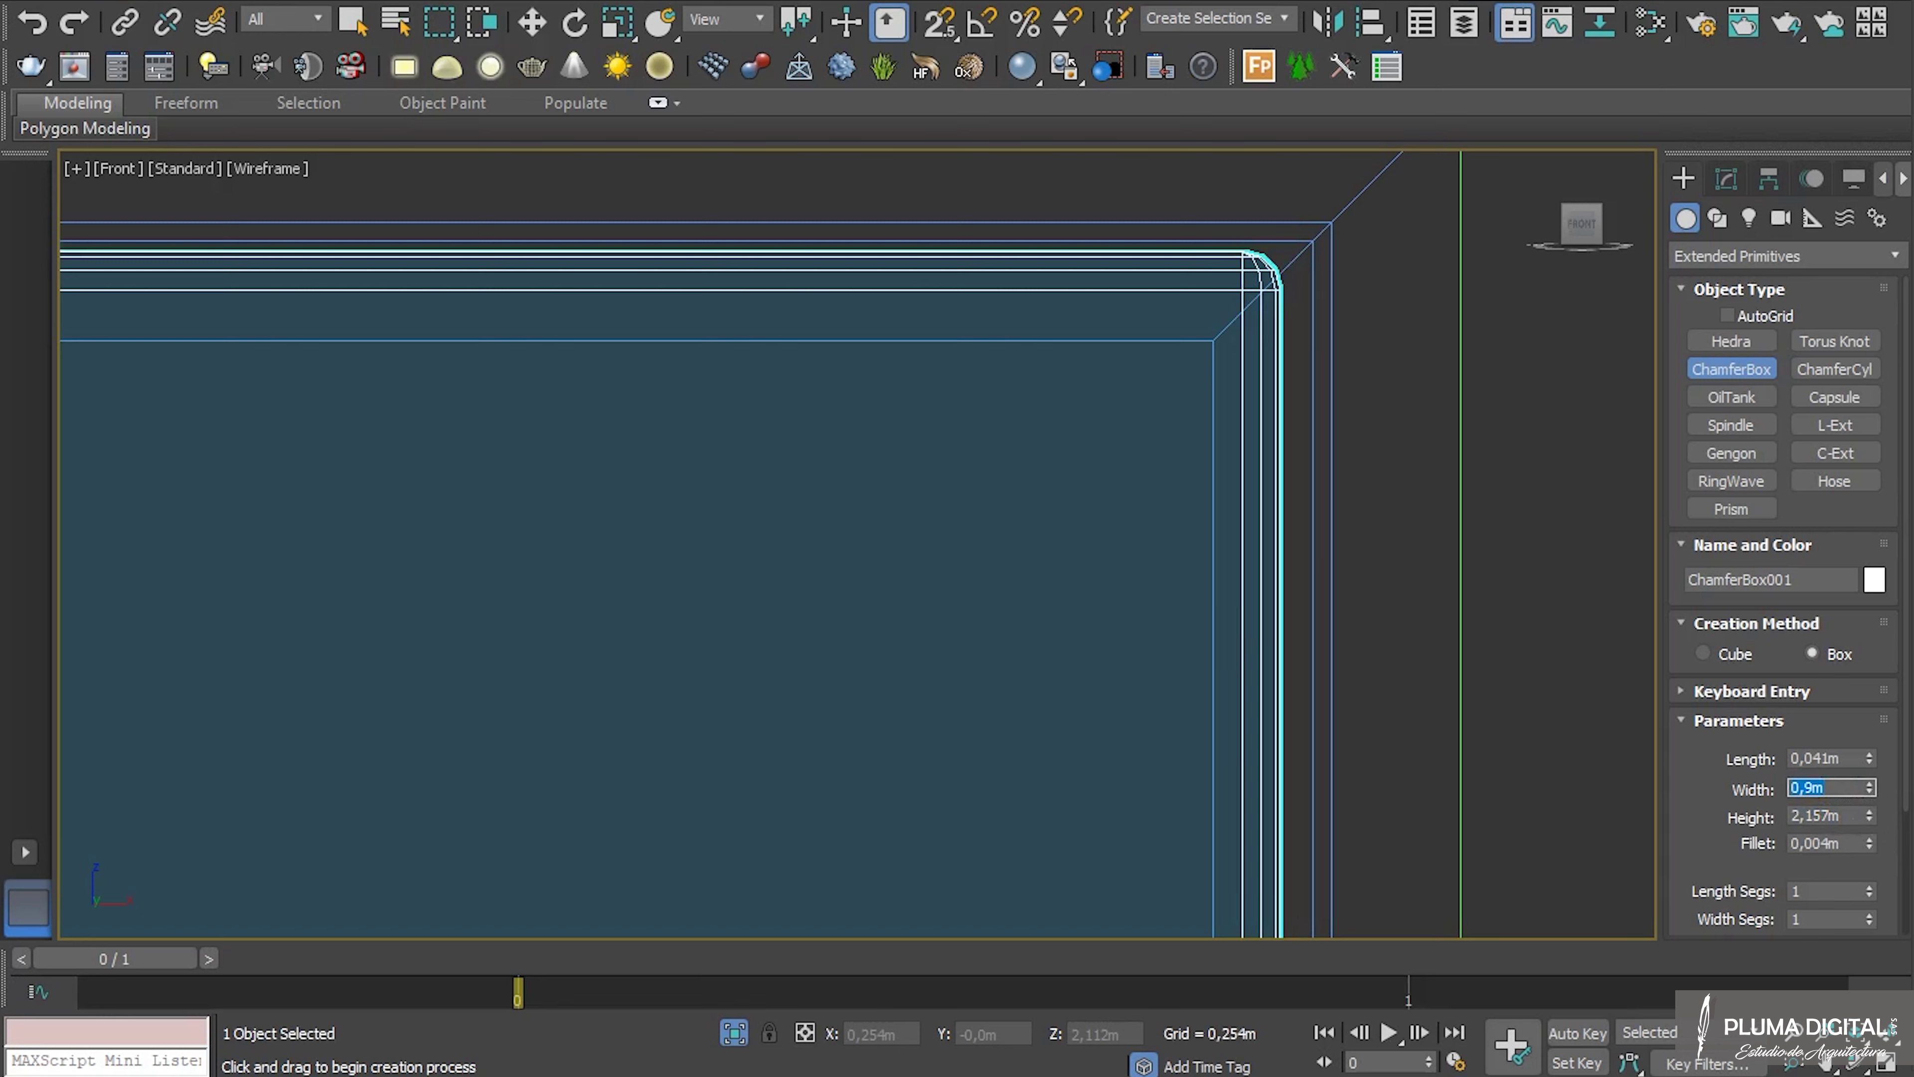
{"action": "scroll", "coordinate": [1196, 504], "scroll_direction": "down", "scroll_amount": 5}
{"action": "scroll", "coordinate": [290, 480], "scroll_direction": "up", "scroll_amount": 5}
{"action": "scroll", "coordinate": [192, 415], "scroll_direction": "up", "scroll_amount": 4}
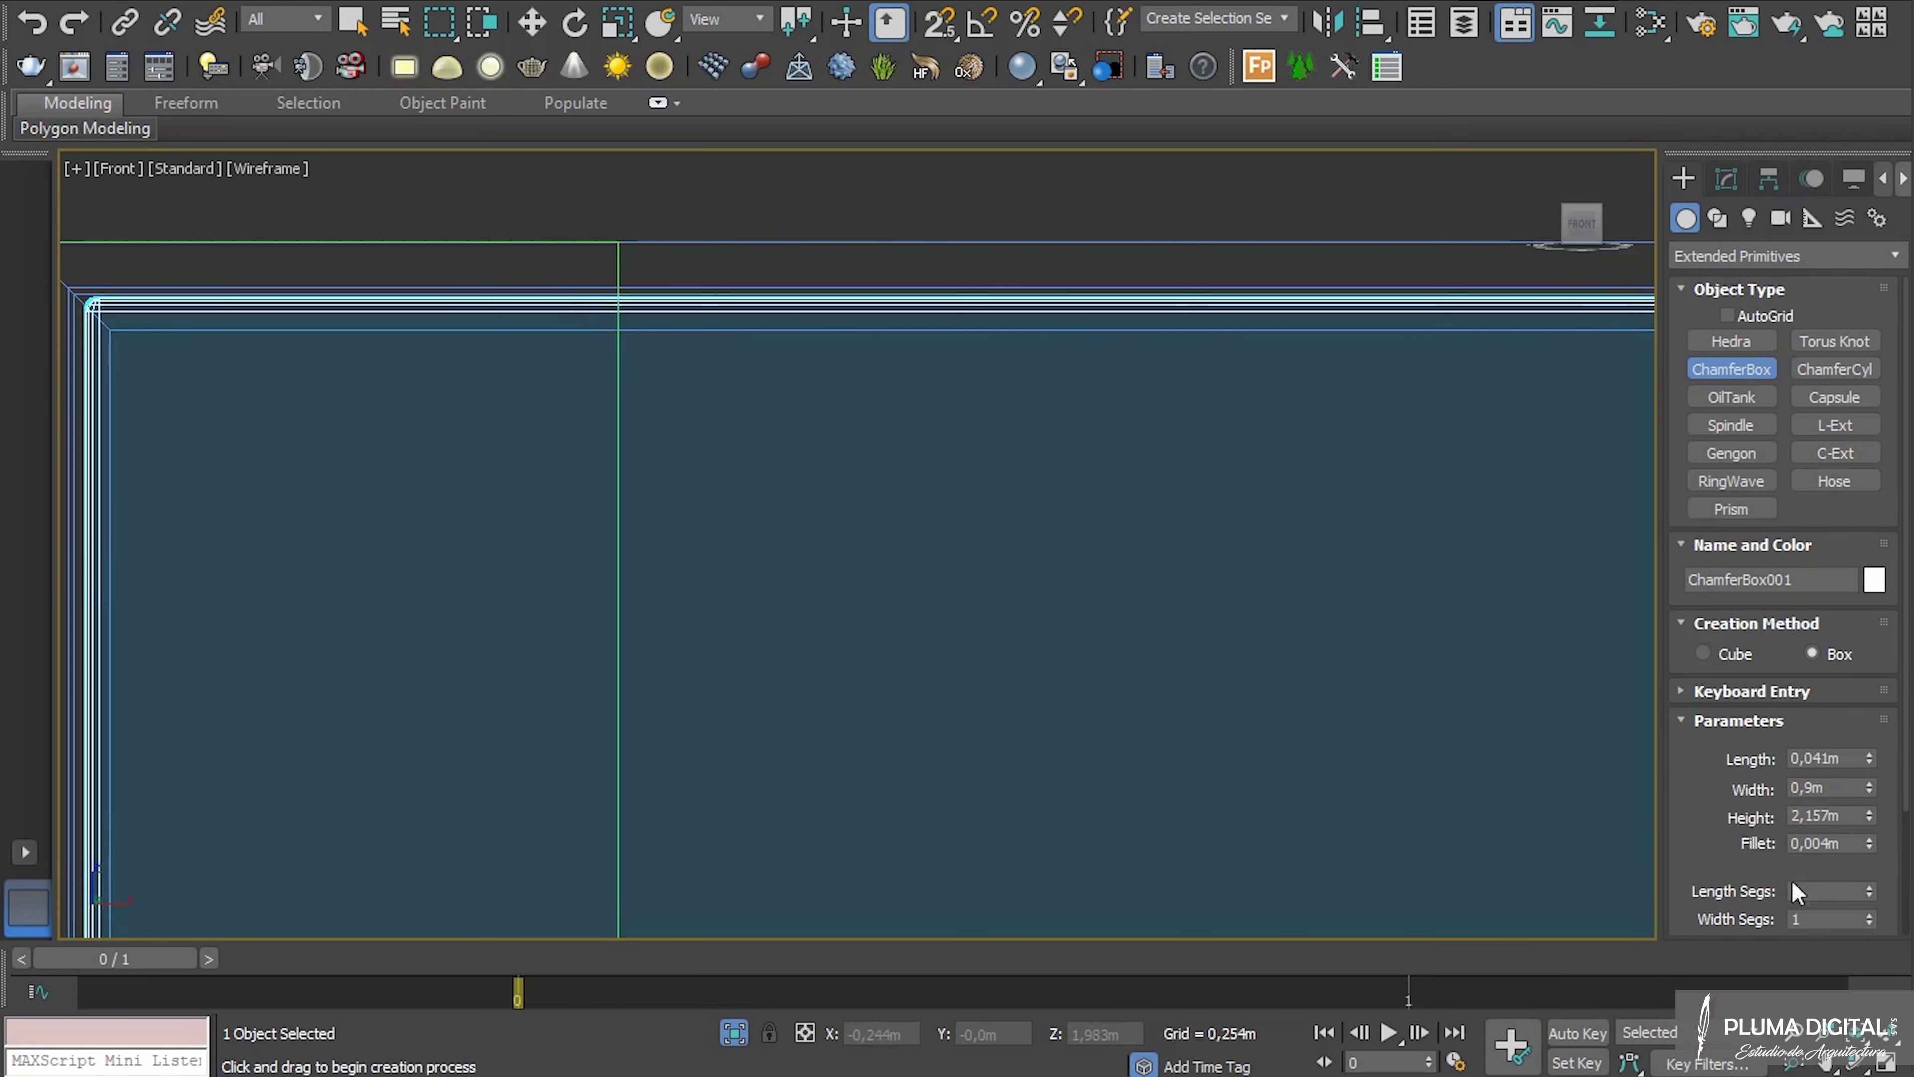
Try a width of 0.94 m for the chamfer box, and correct it to 0.904 m.
{"action": "left_click", "coordinate": [1810, 788]}
{"action": "type", "text": "4"}
{"action": "key", "text": "Return"}
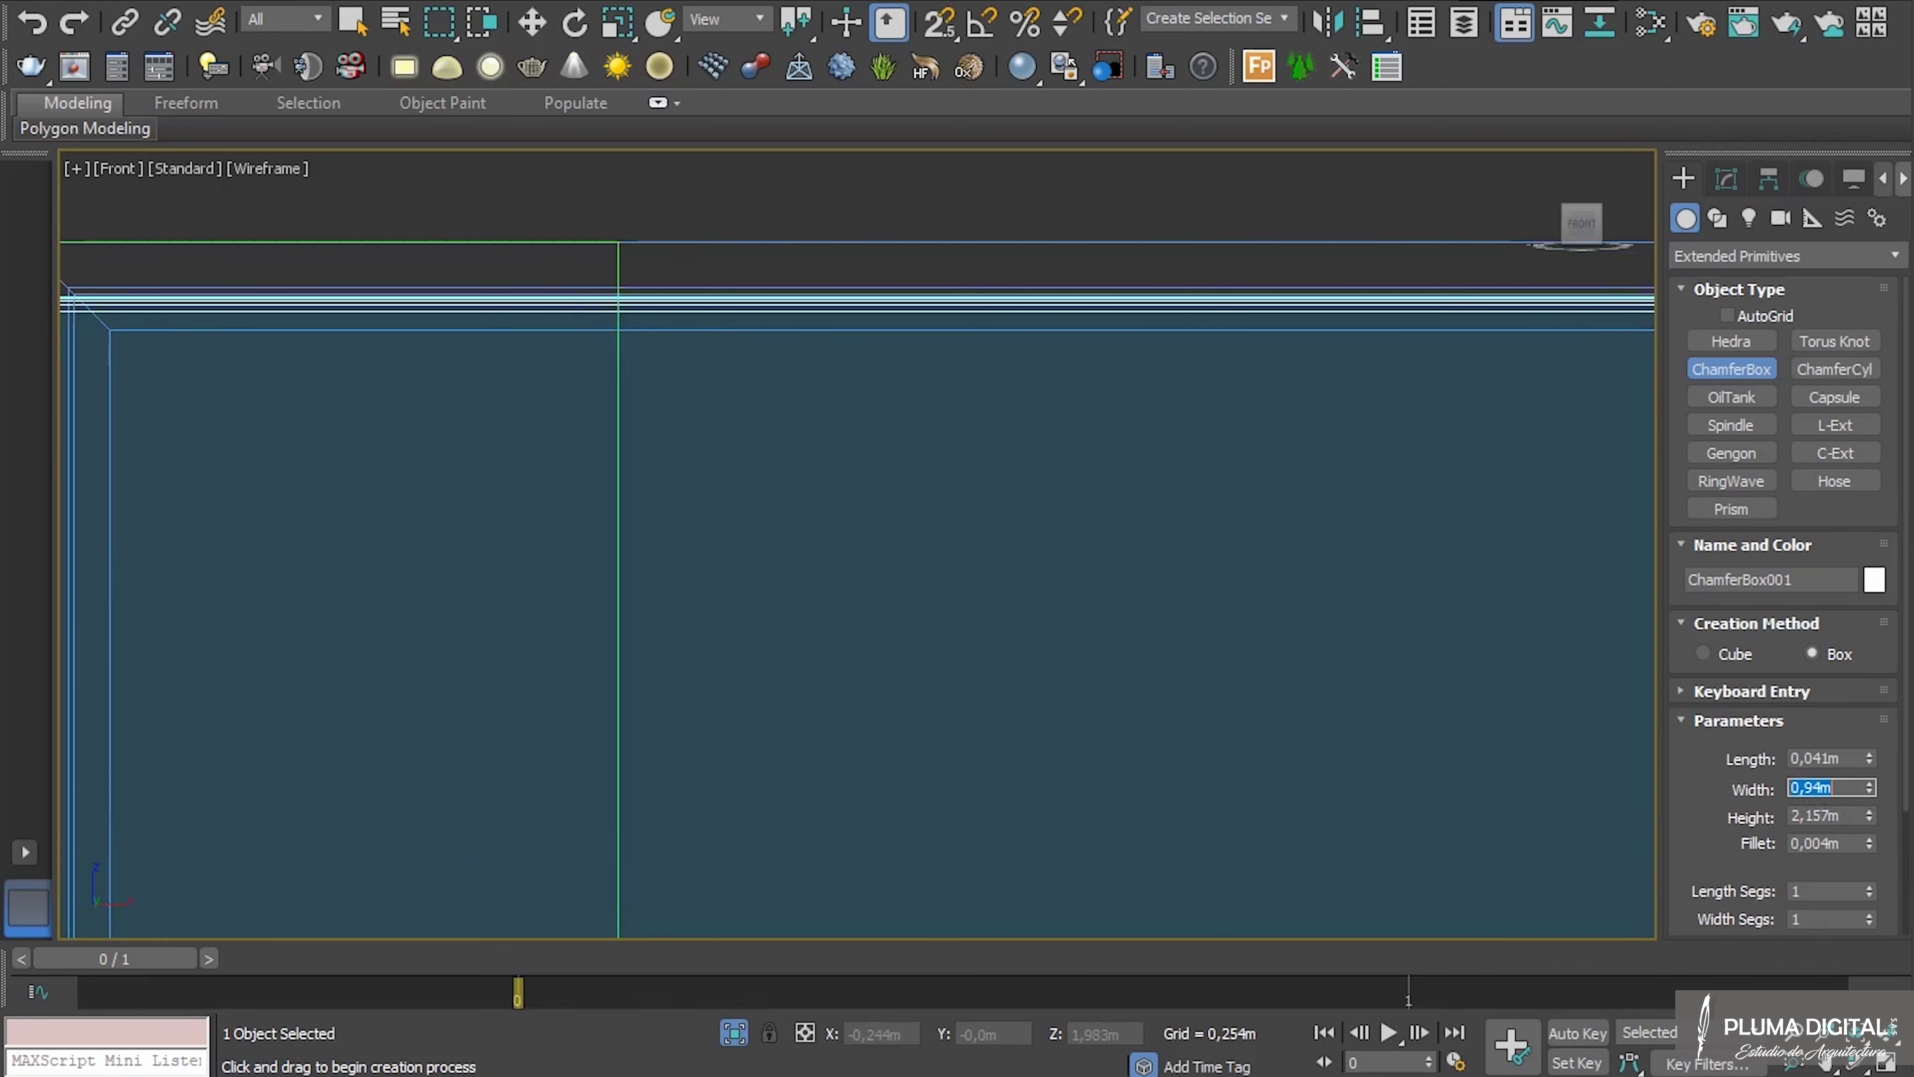
{"action": "scroll", "coordinate": [1029, 554], "scroll_direction": "down", "scroll_amount": 3}
{"action": "scroll", "coordinate": [1281, 595], "scroll_direction": "down", "scroll_amount": 2}
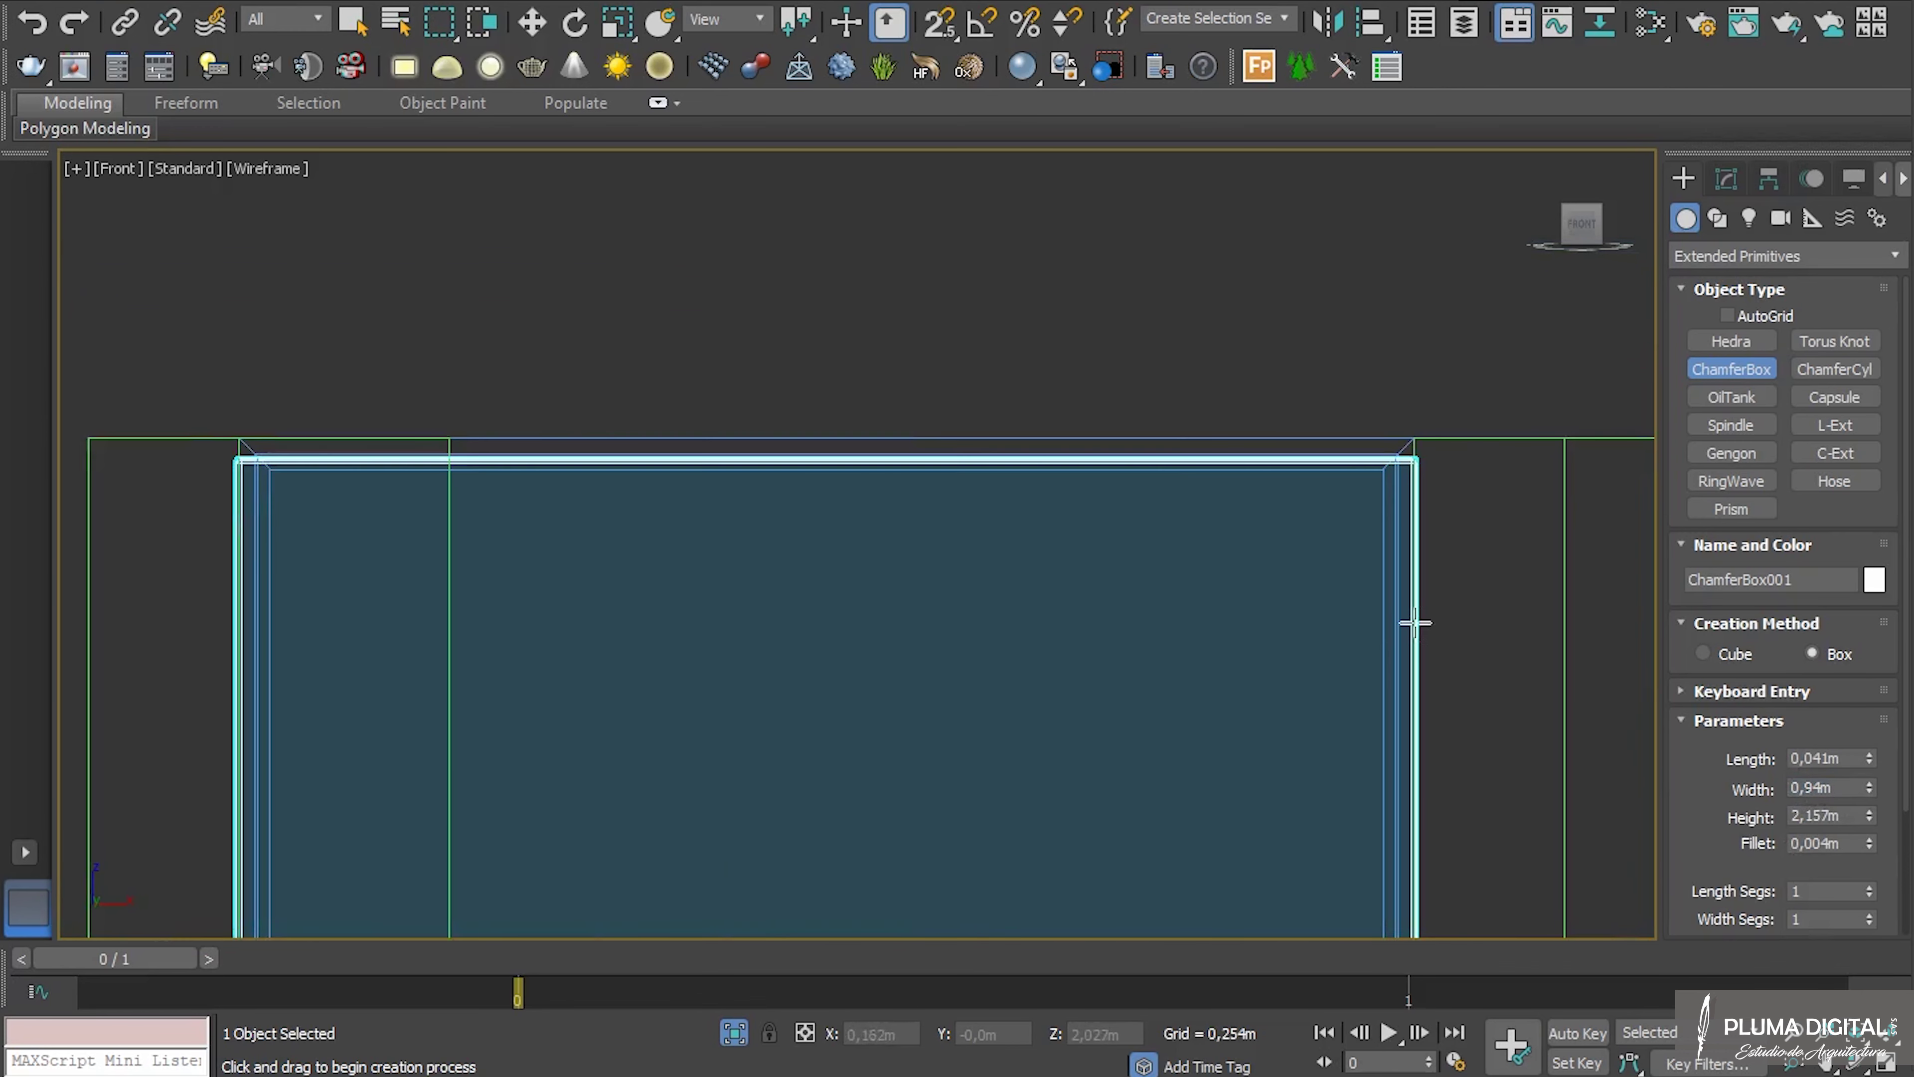
{"action": "left_click", "coordinate": [1813, 788]}
{"action": "type", "text": "0"}
{"action": "key", "text": "Return"}
{"action": "scroll", "coordinate": [1402, 445], "scroll_direction": "up", "scroll_amount": 5}
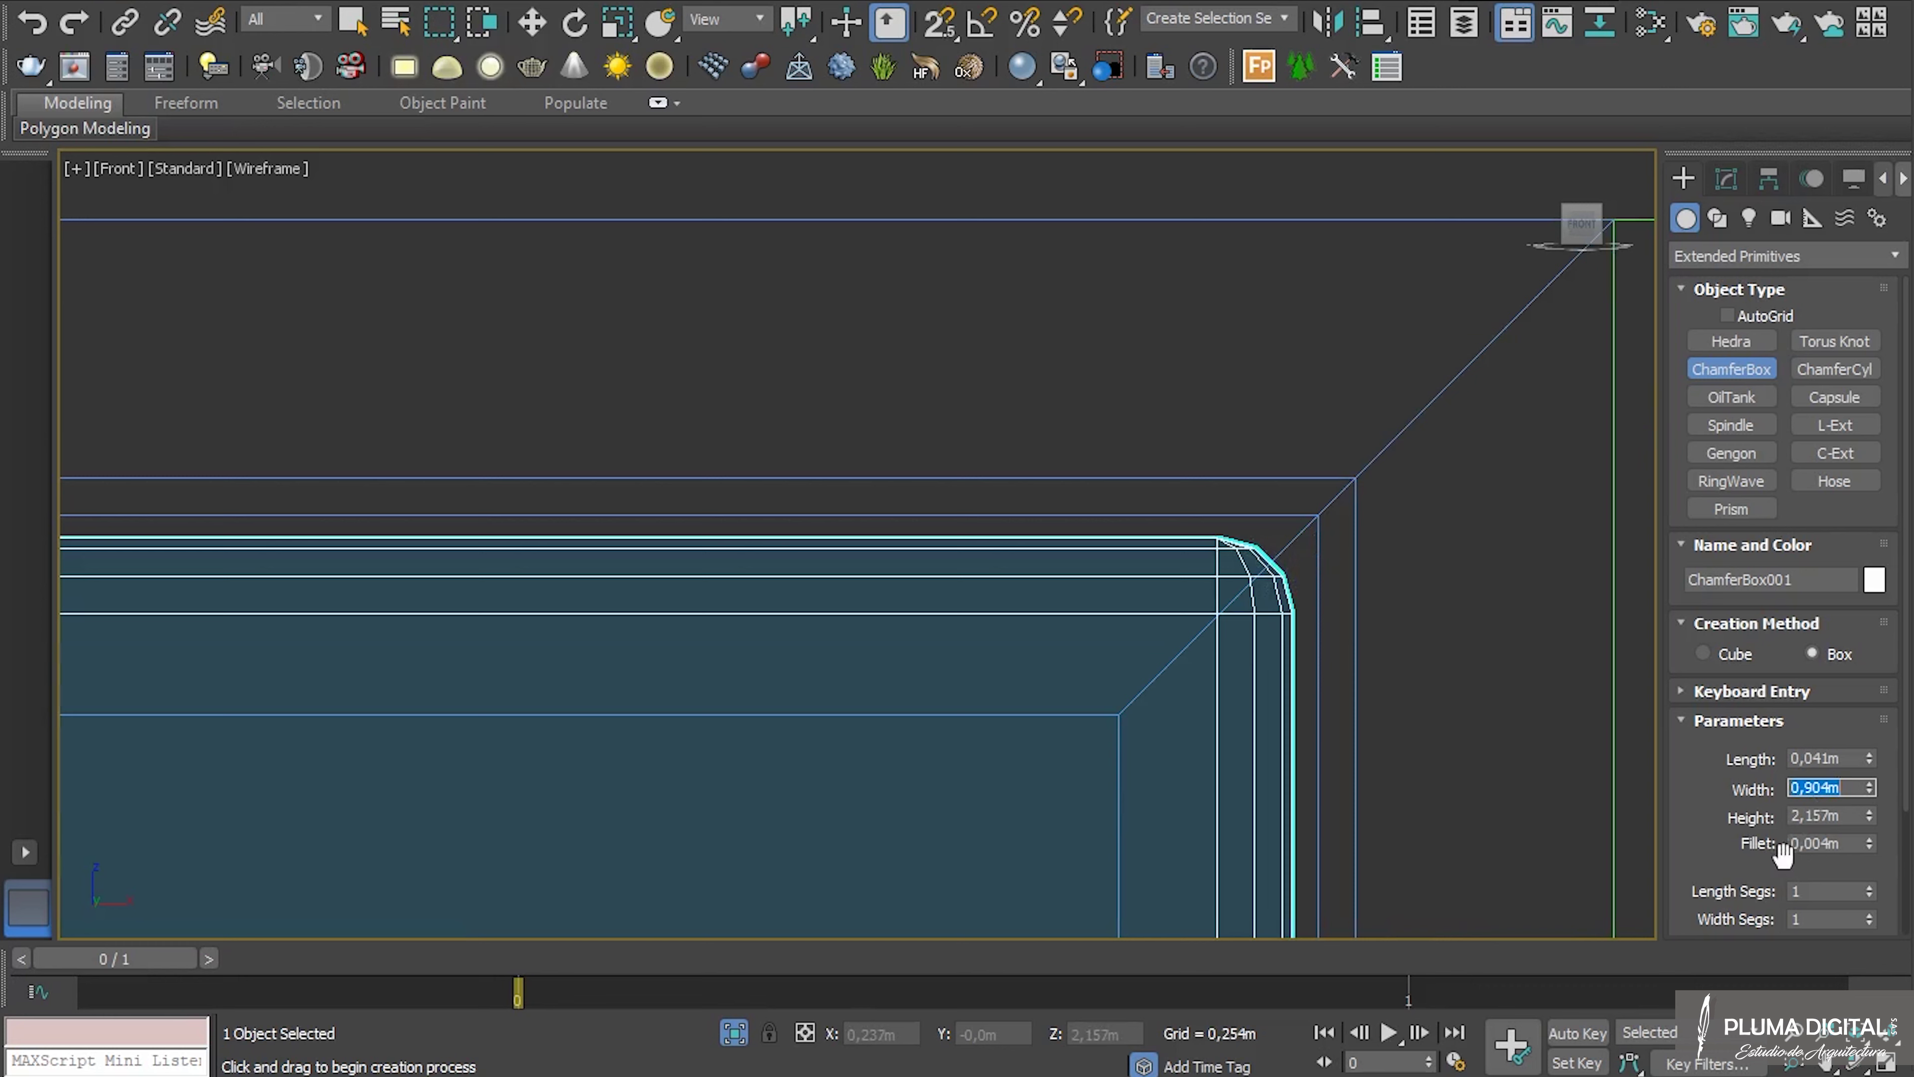
Set the chamfer box's fillet to 0.002 m and its fillet segments to 2.
{"action": "left_click_drag", "start_coordinate": [1824, 845], "coordinate": [1865, 847]}
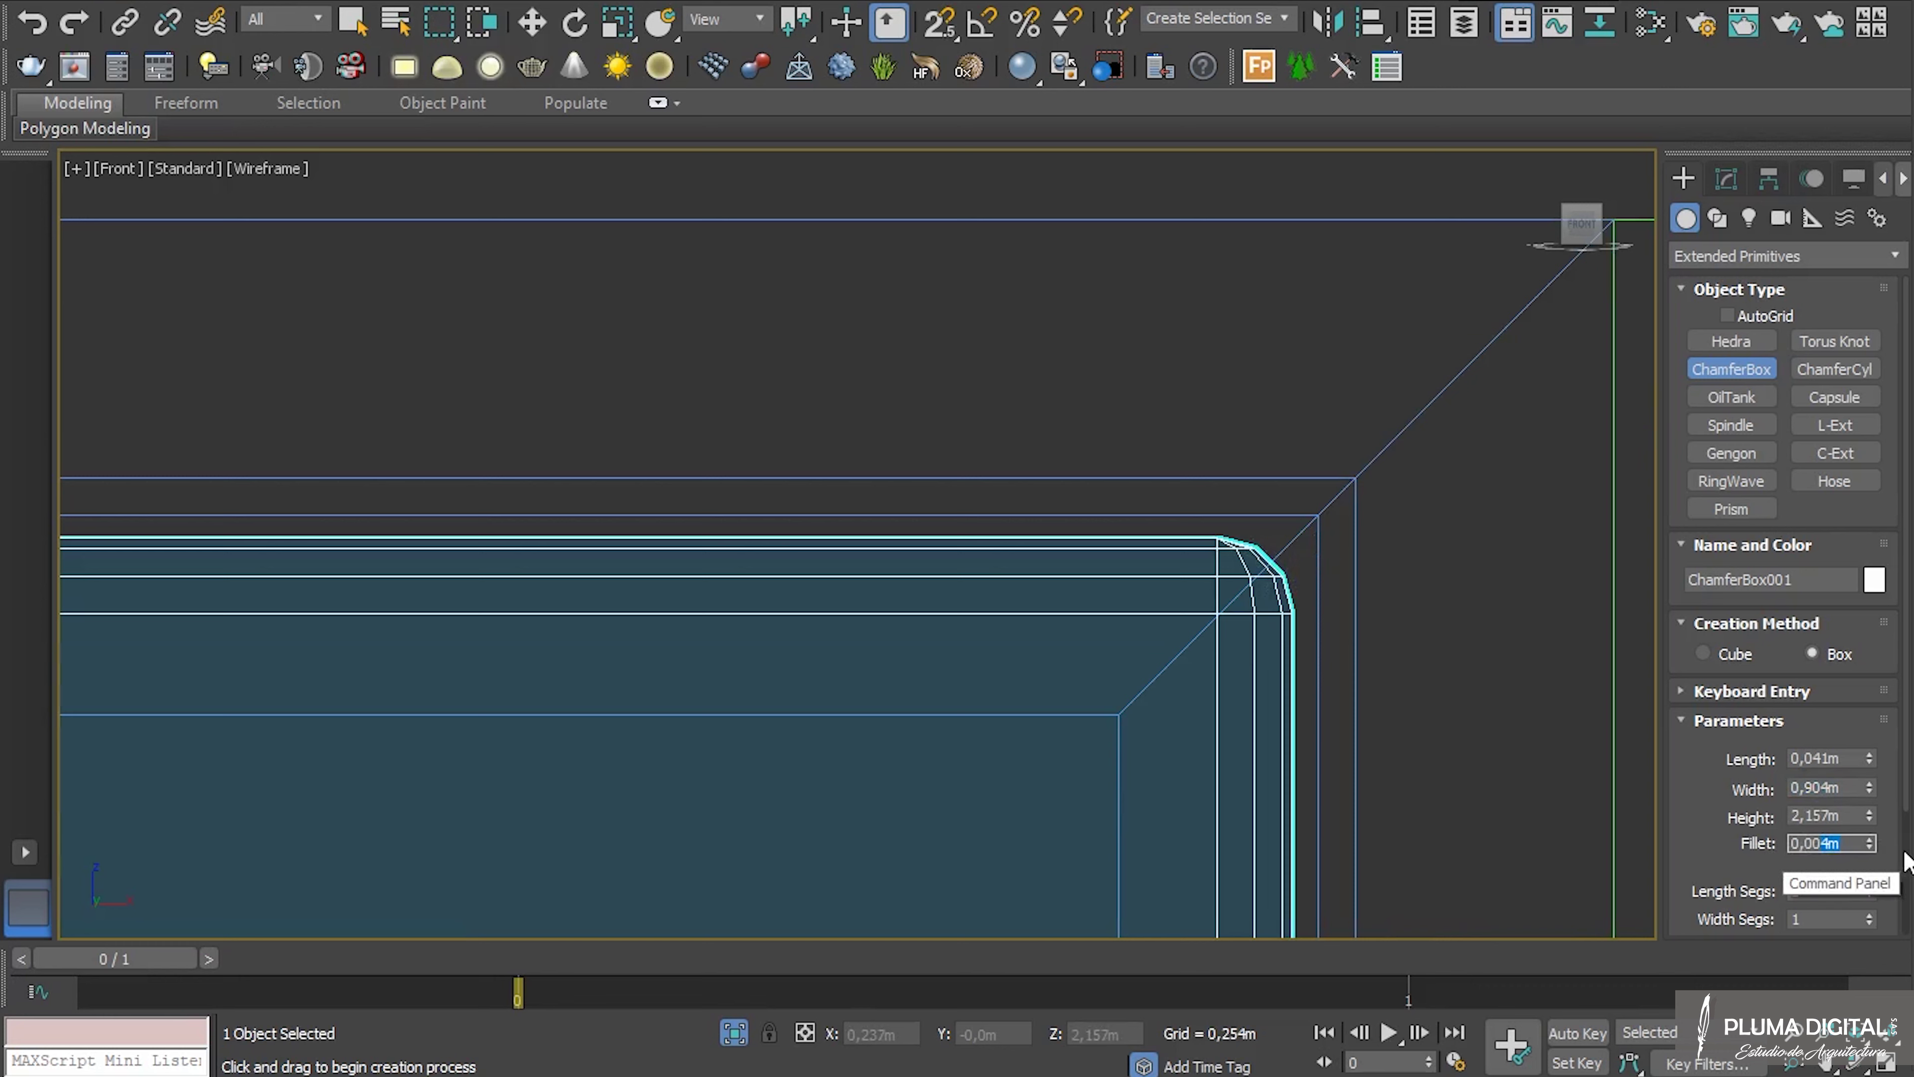
{"action": "type", "text": "2"}
{"action": "key", "text": "Return"}
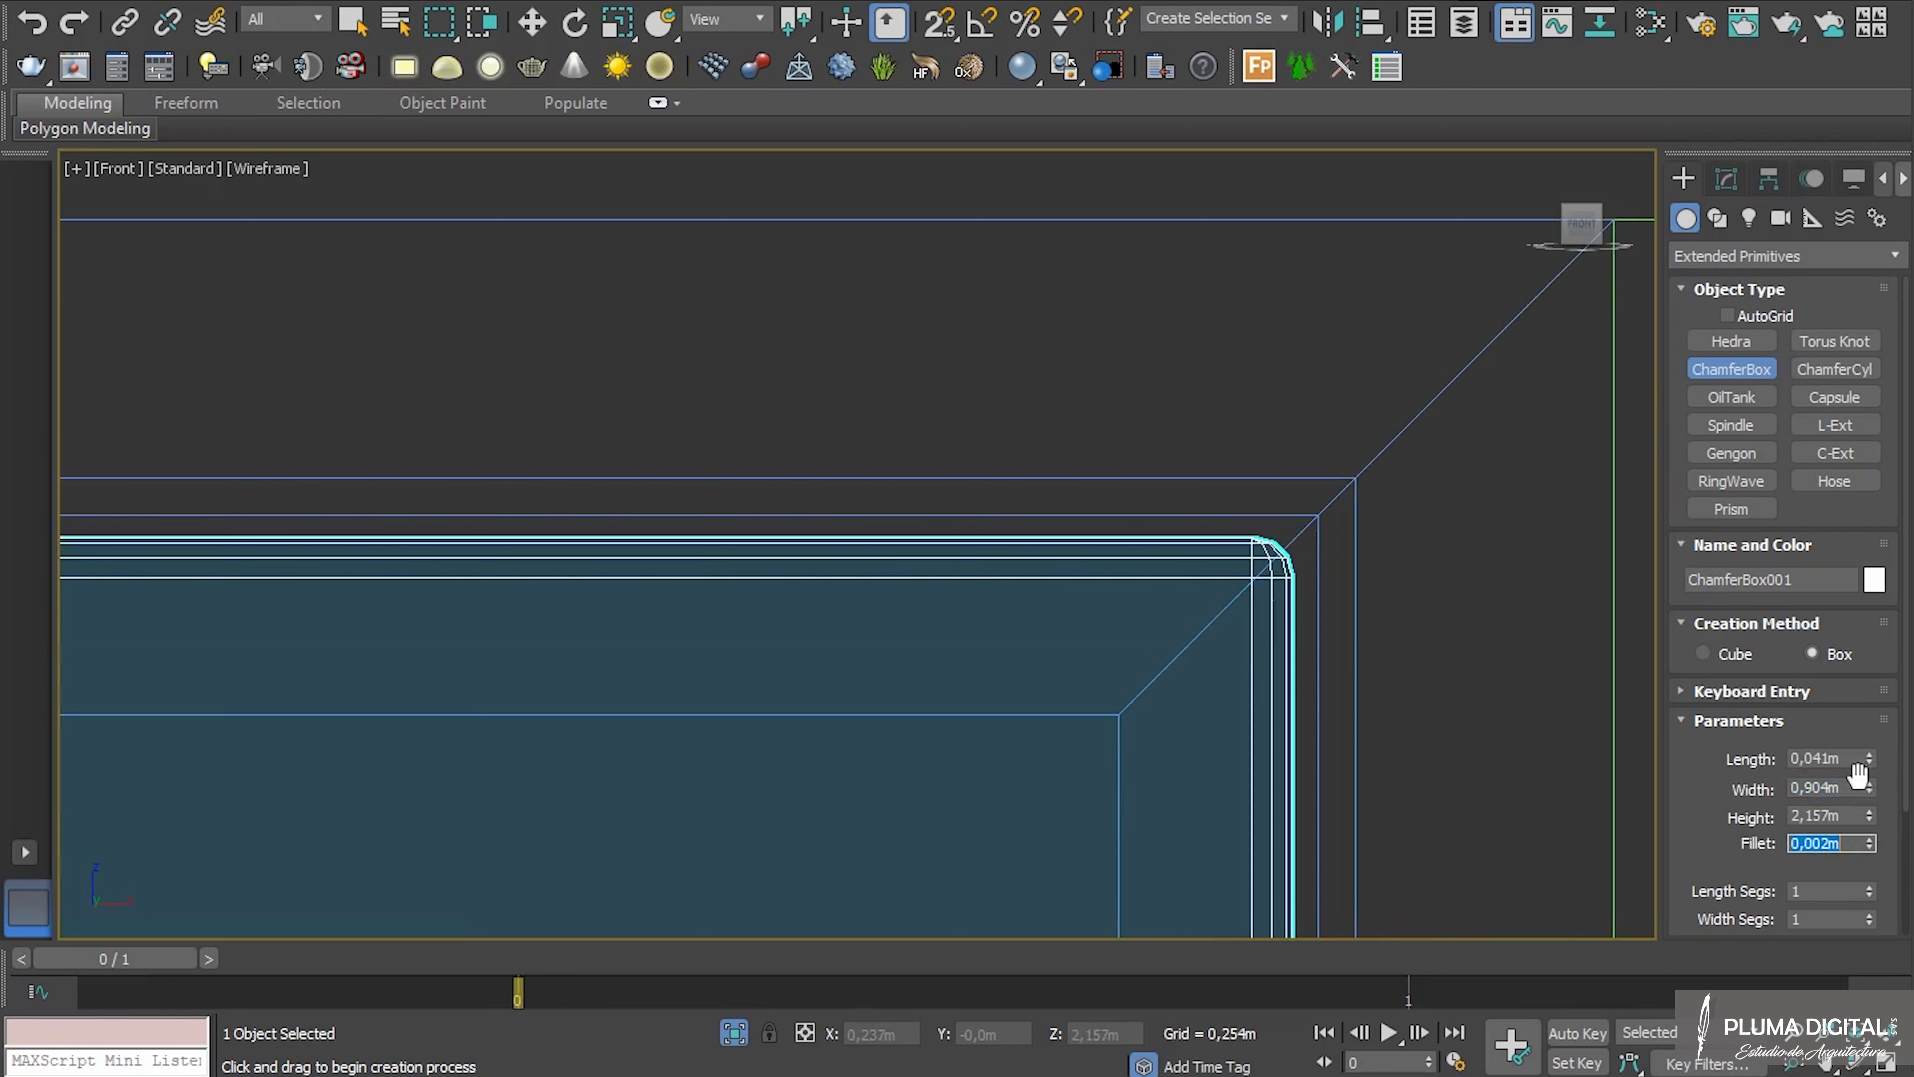
{"action": "left_click_drag", "start_coordinate": [1724, 841], "coordinate": [1707, 615]}
{"action": "left_click", "coordinate": [1809, 817]}
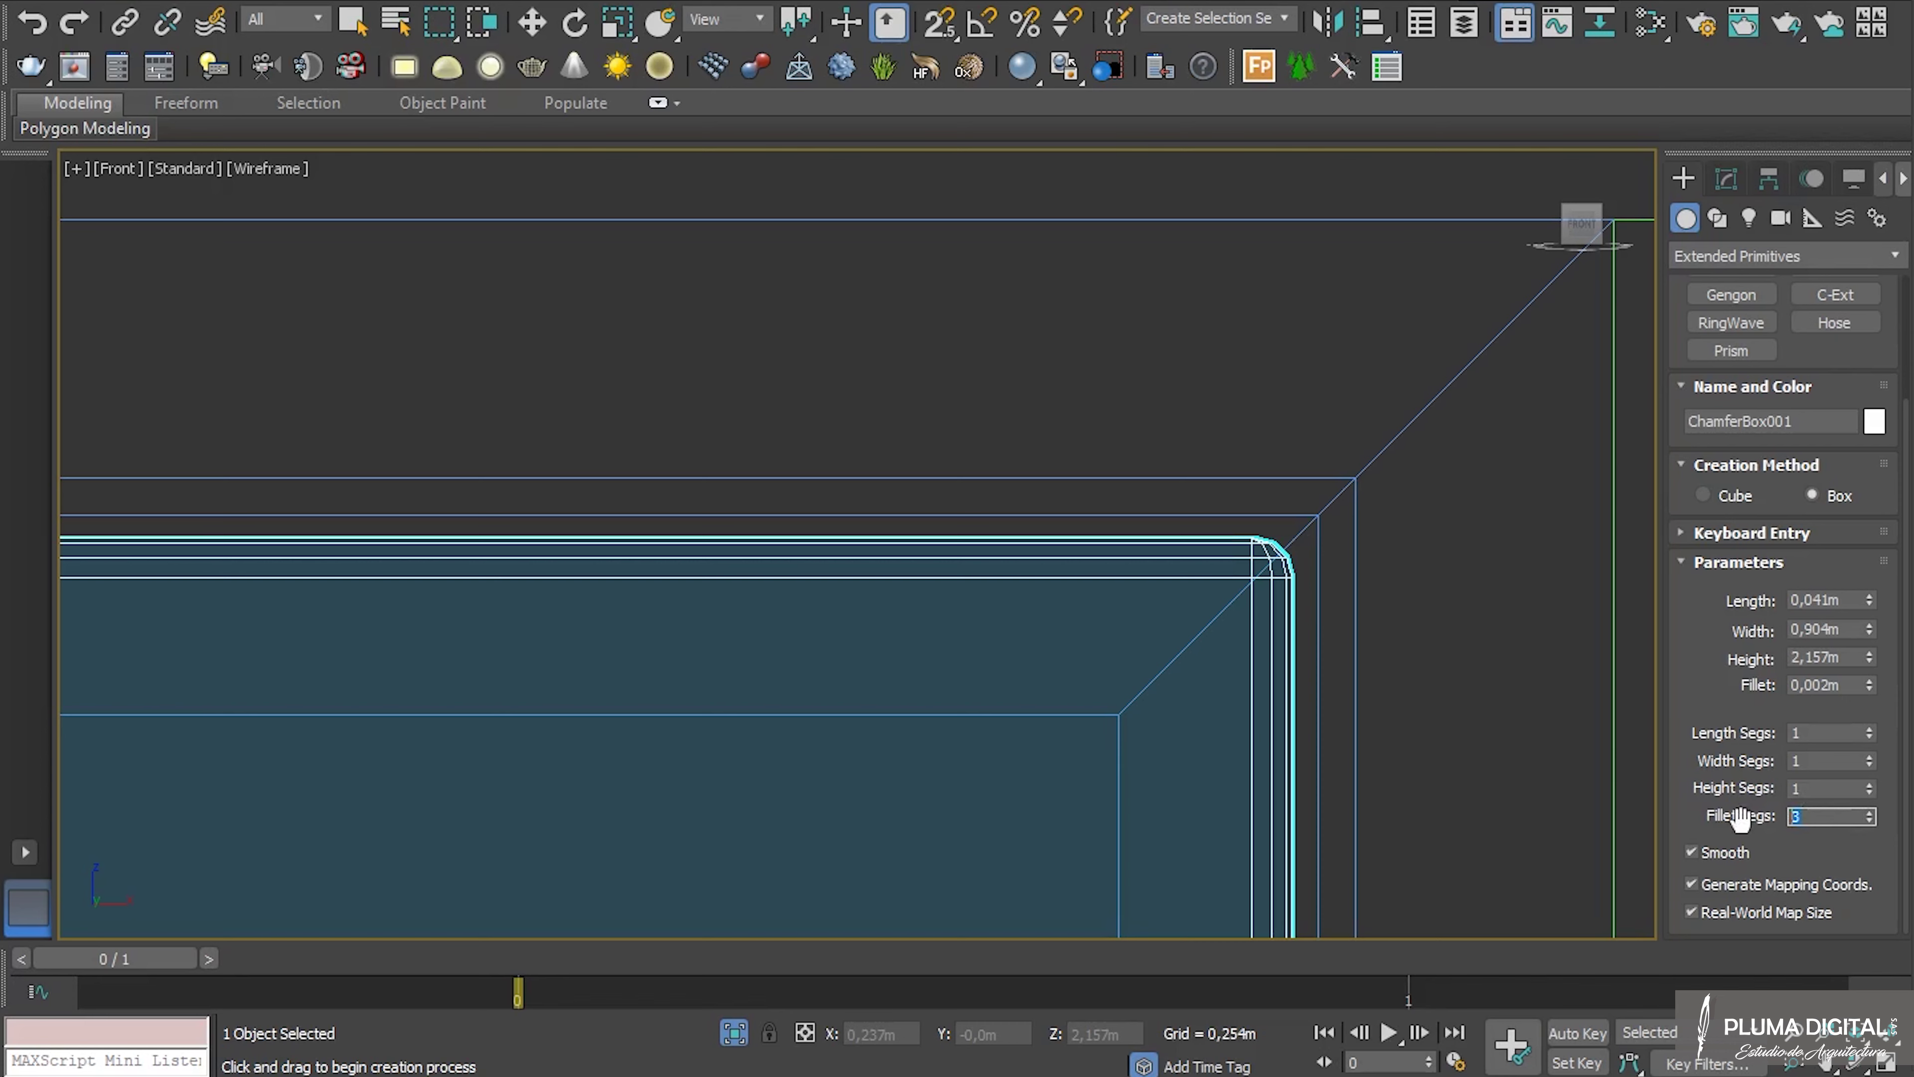
{"action": "type", "text": "1"}
{"action": "key", "text": "Return"}
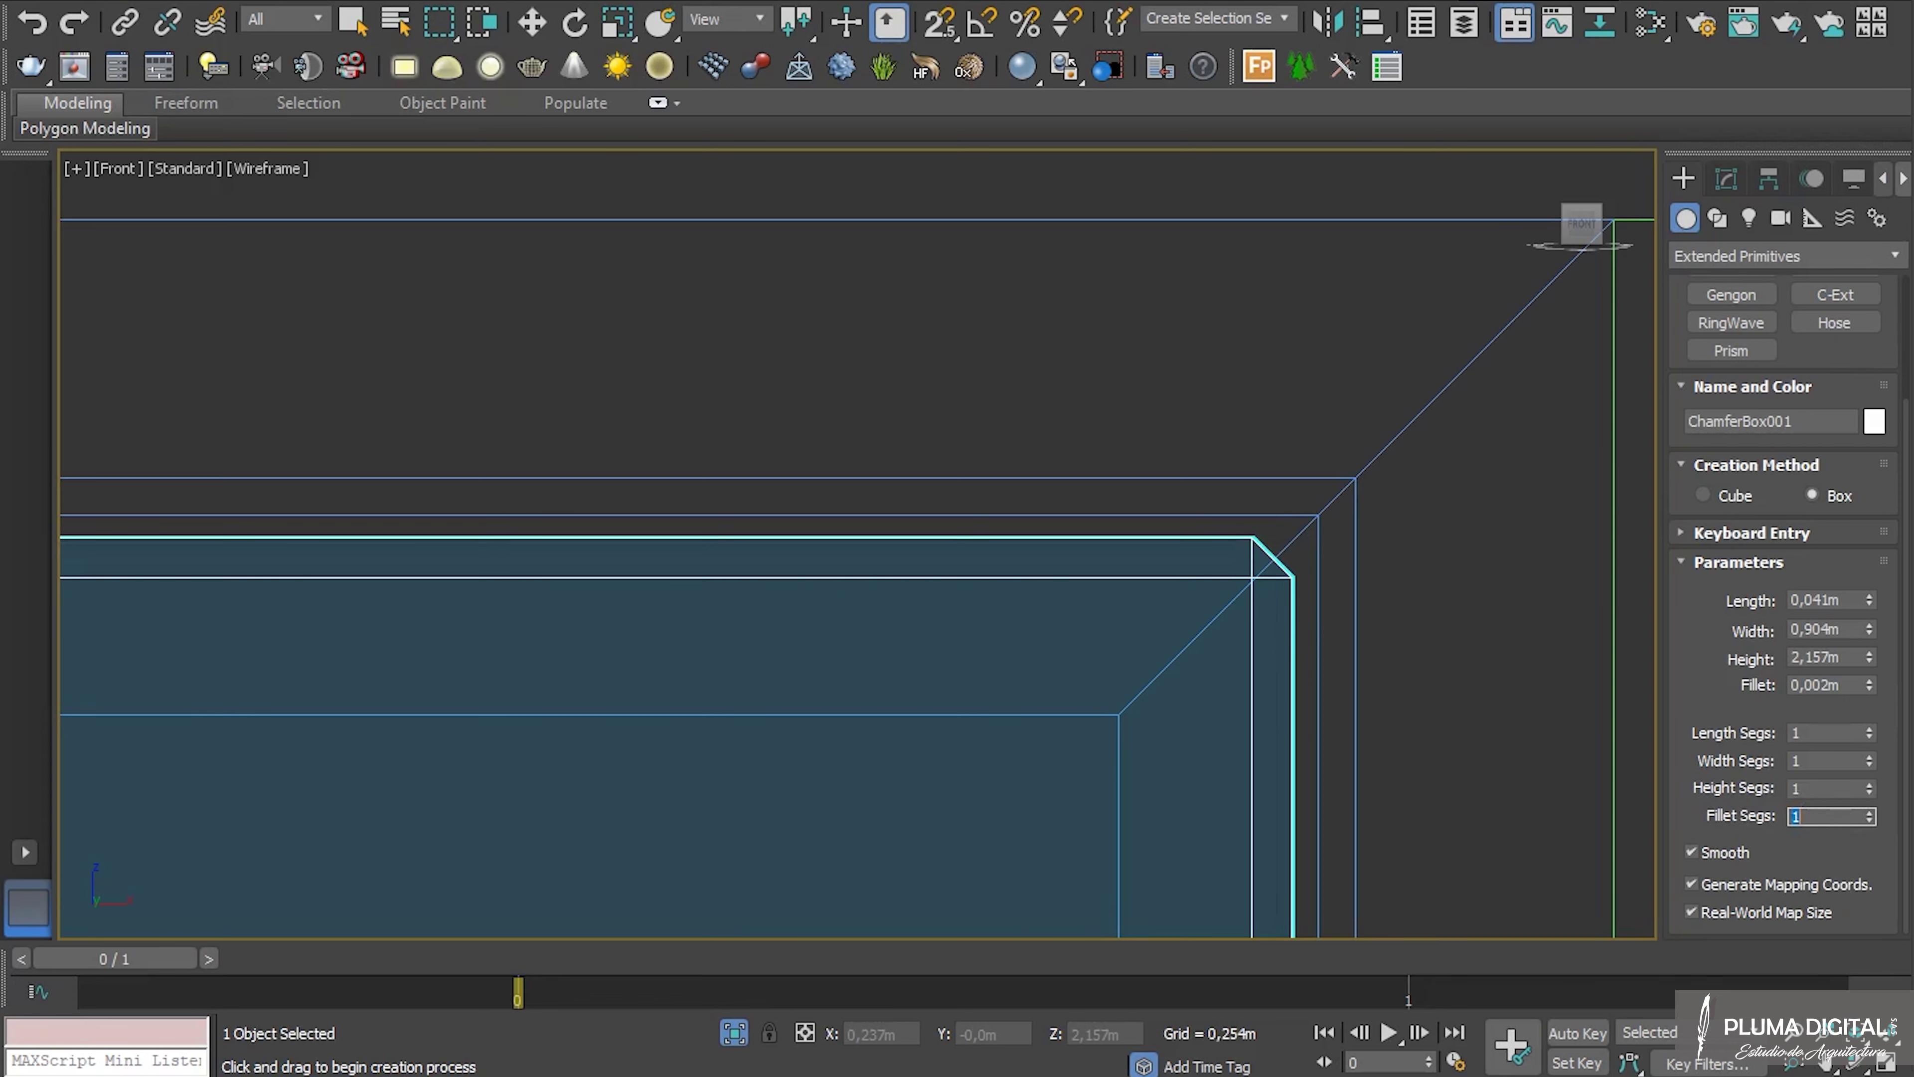
{"action": "type", "text": "2"}
{"action": "key", "text": "Return"}
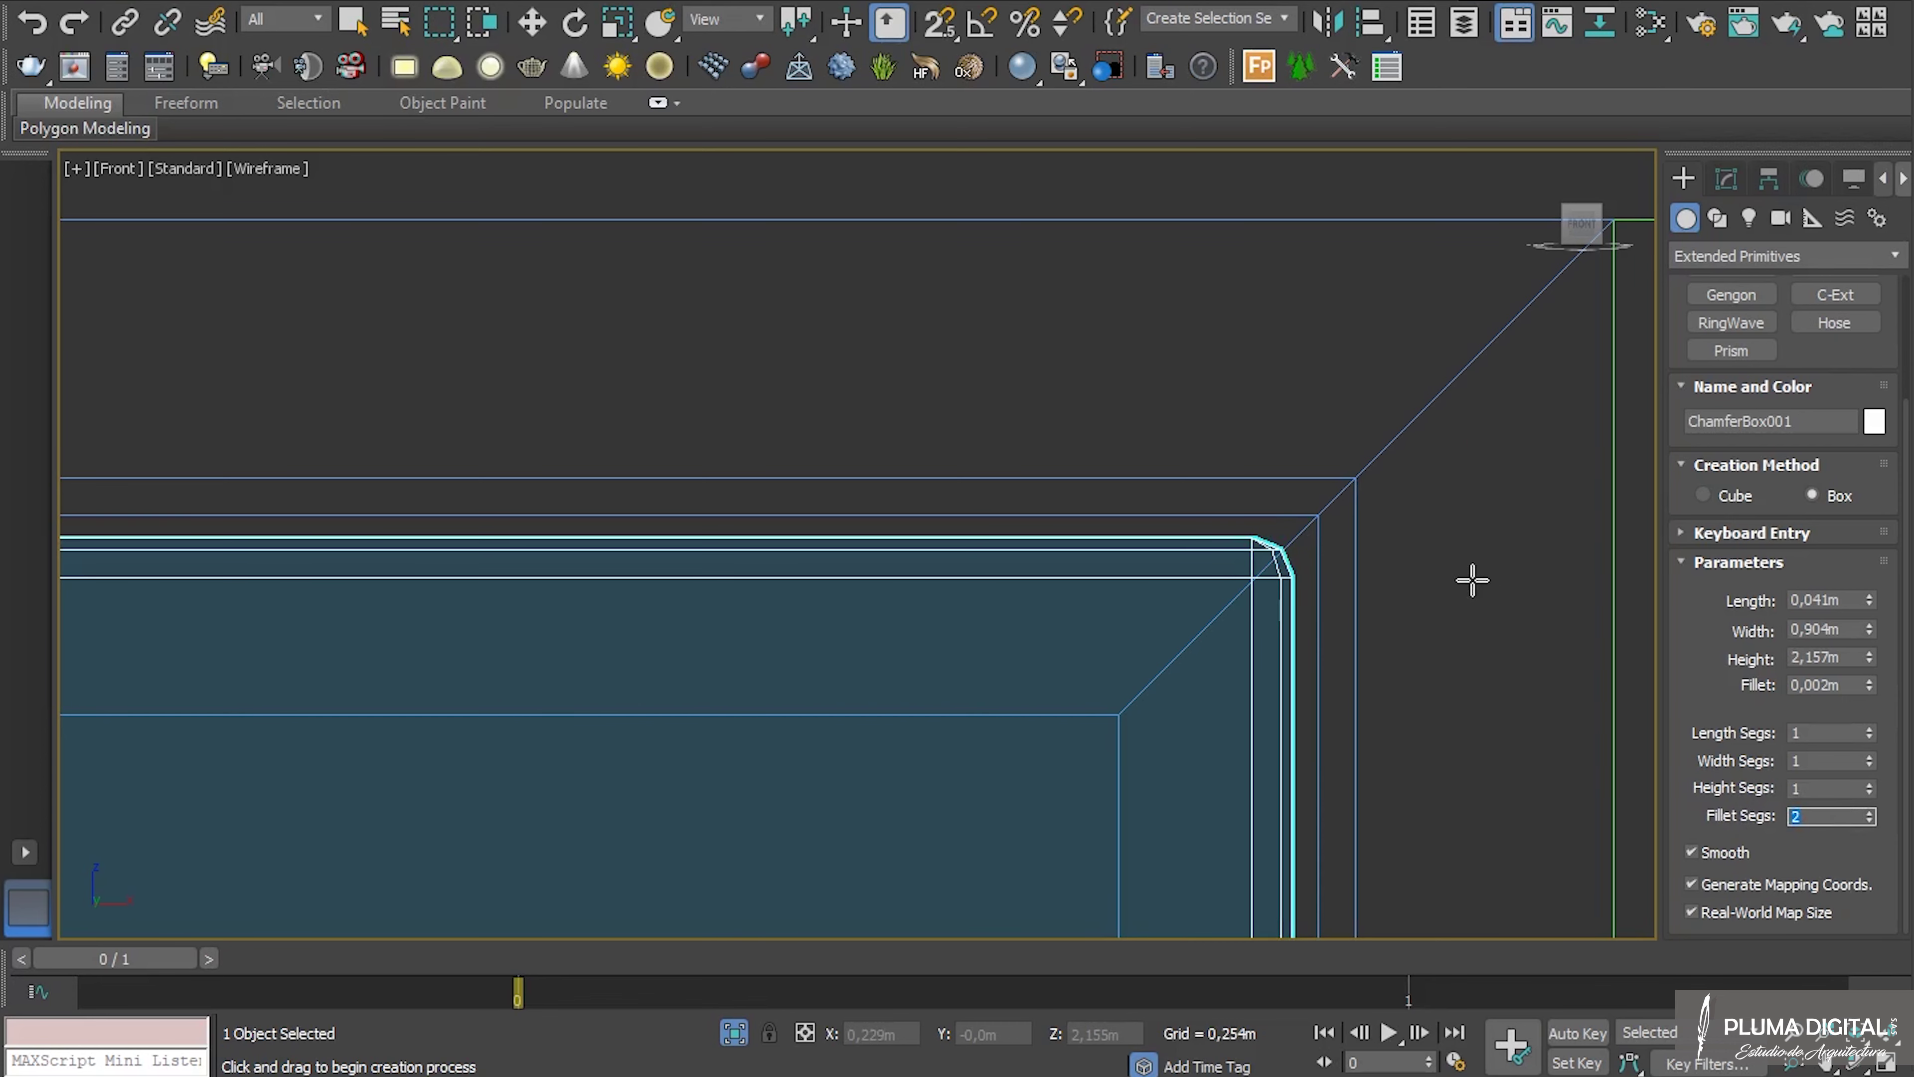
In the Top view, end ChamferBox creation and select the frame's profile shape beside the jamb.
{"action": "left_click_drag", "start_coordinate": [1465, 569], "coordinate": [1417, 524]}
{"action": "scroll", "coordinate": [1417, 524], "scroll_direction": "down", "scroll_amount": 8}
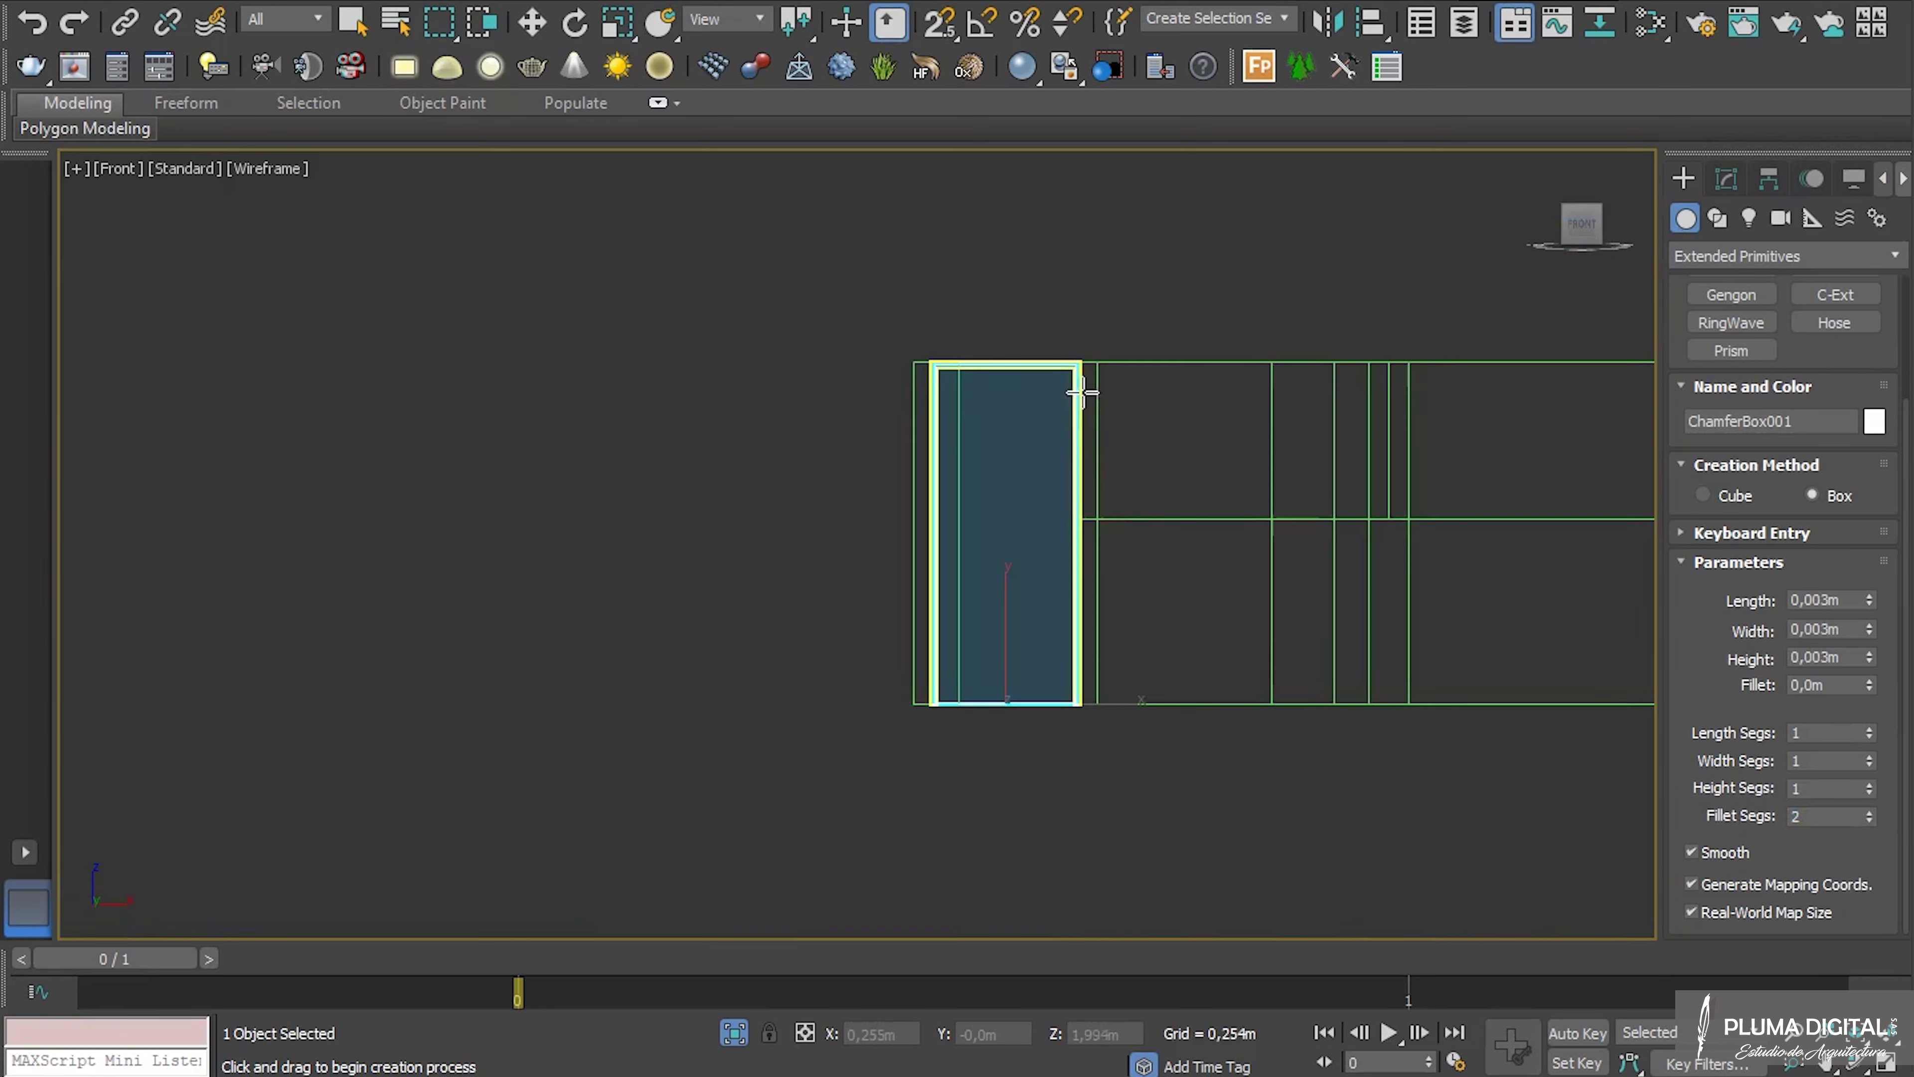
{"action": "key", "text": "t"}
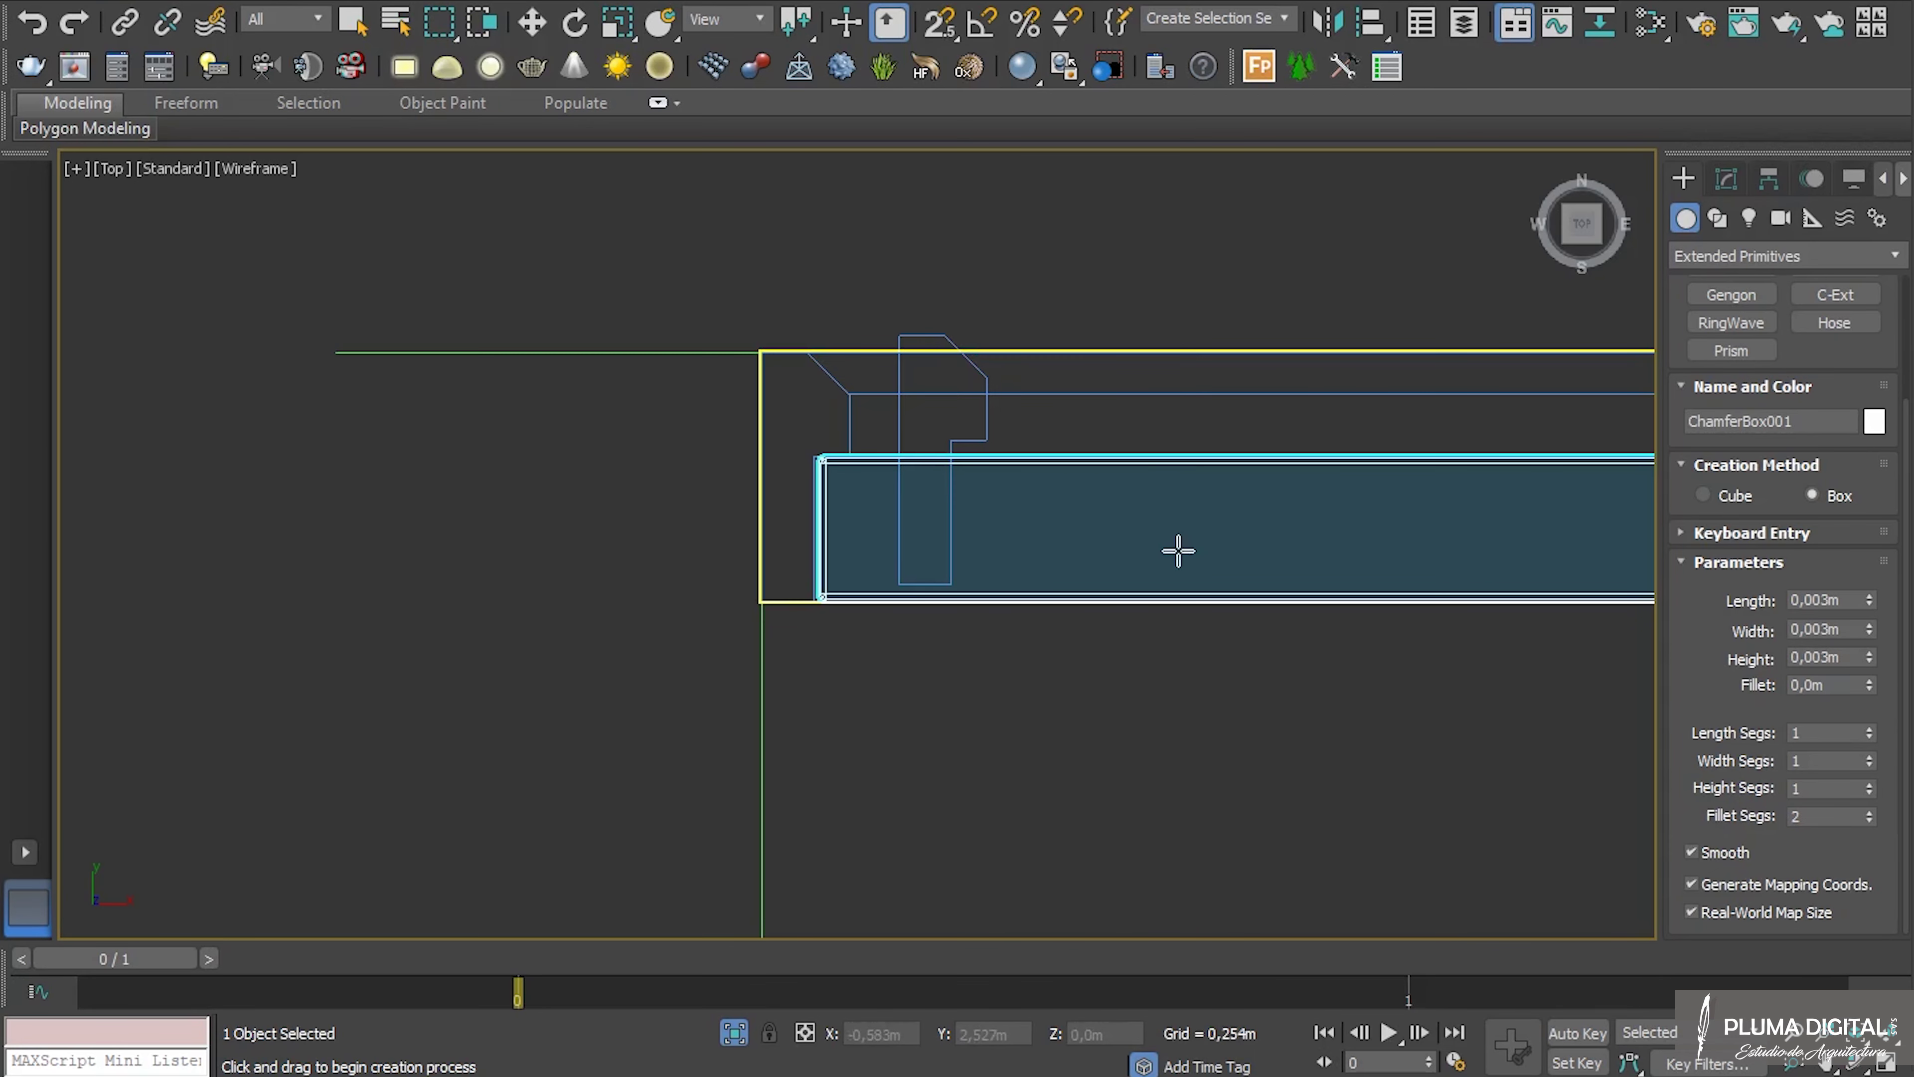
{"action": "scroll", "coordinate": [1188, 556], "scroll_direction": "down", "scroll_amount": 5}
{"action": "middle_click_drag", "start_coordinate": [1188, 556], "coordinate": [1148, 574]}
{"action": "scroll", "coordinate": [1168, 549], "scroll_direction": "up", "scroll_amount": 5}
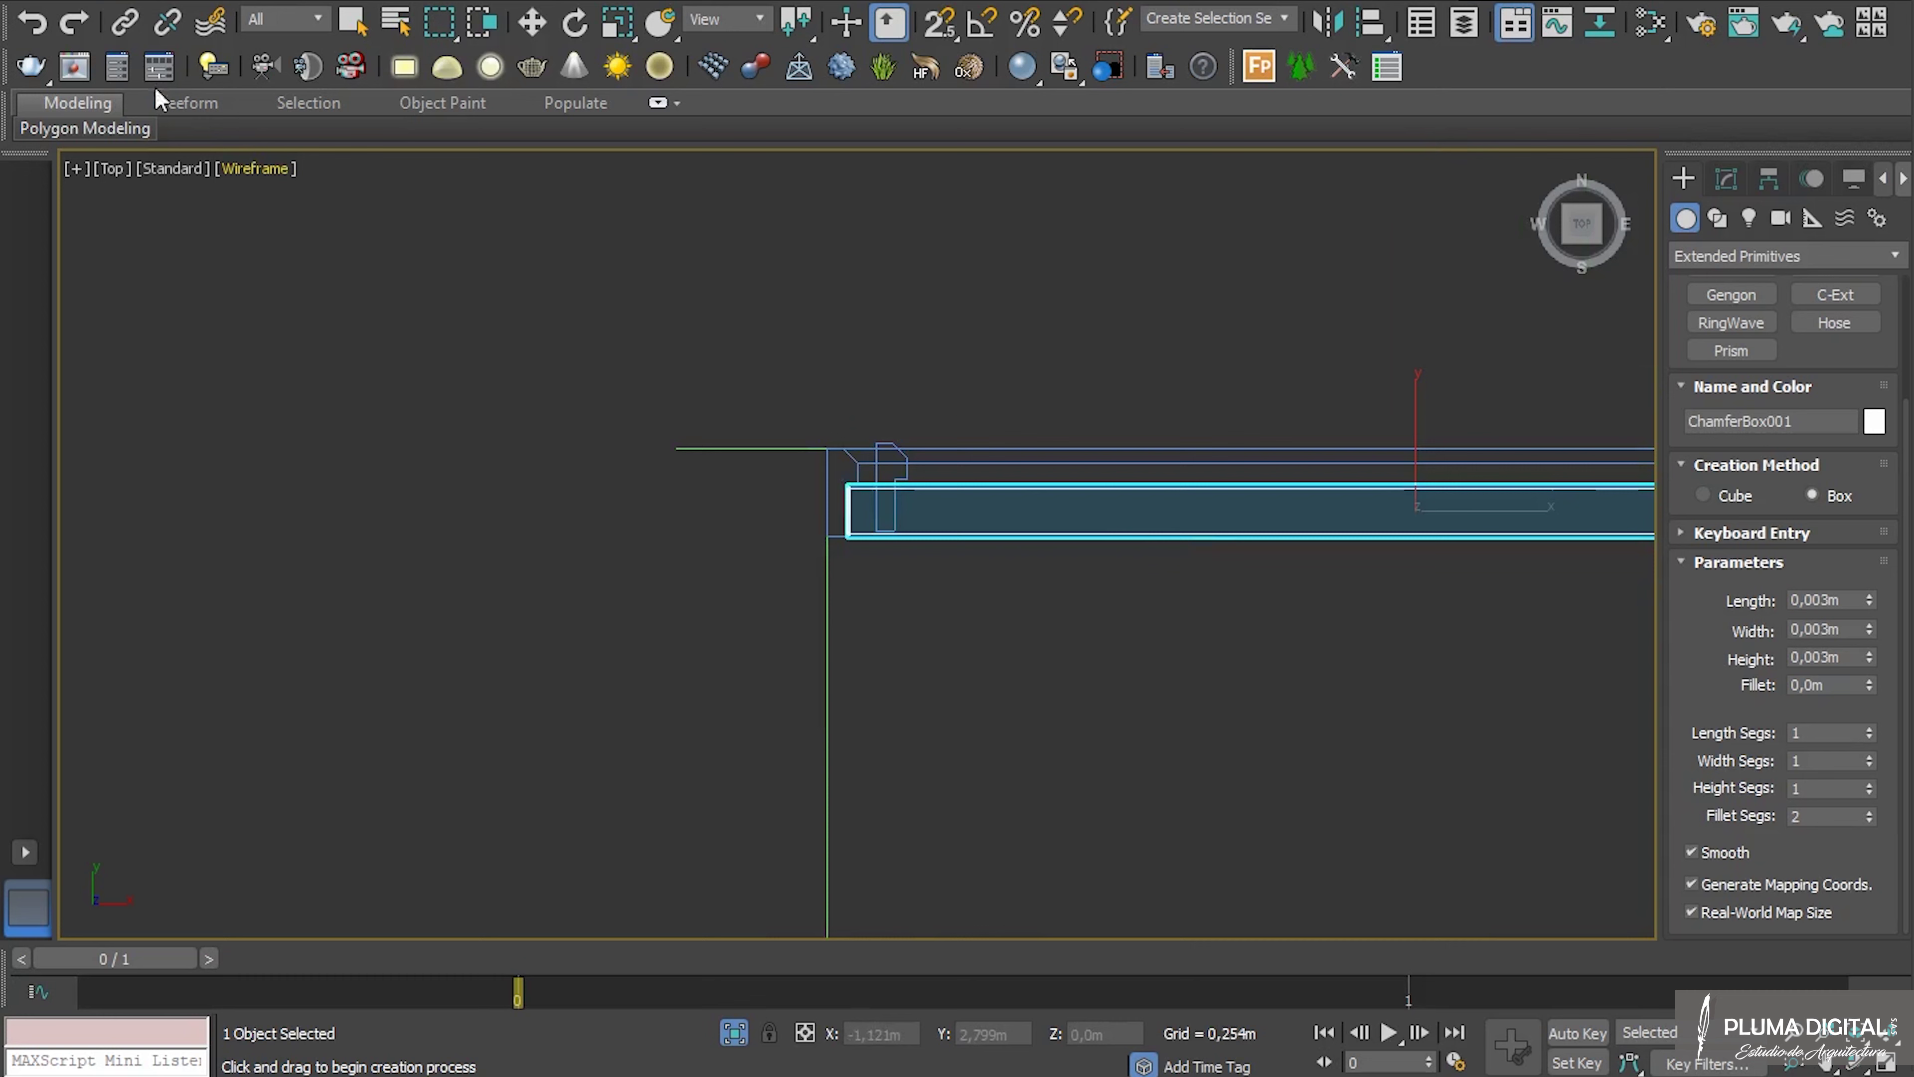
{"action": "left_click", "coordinate": [354, 22]}
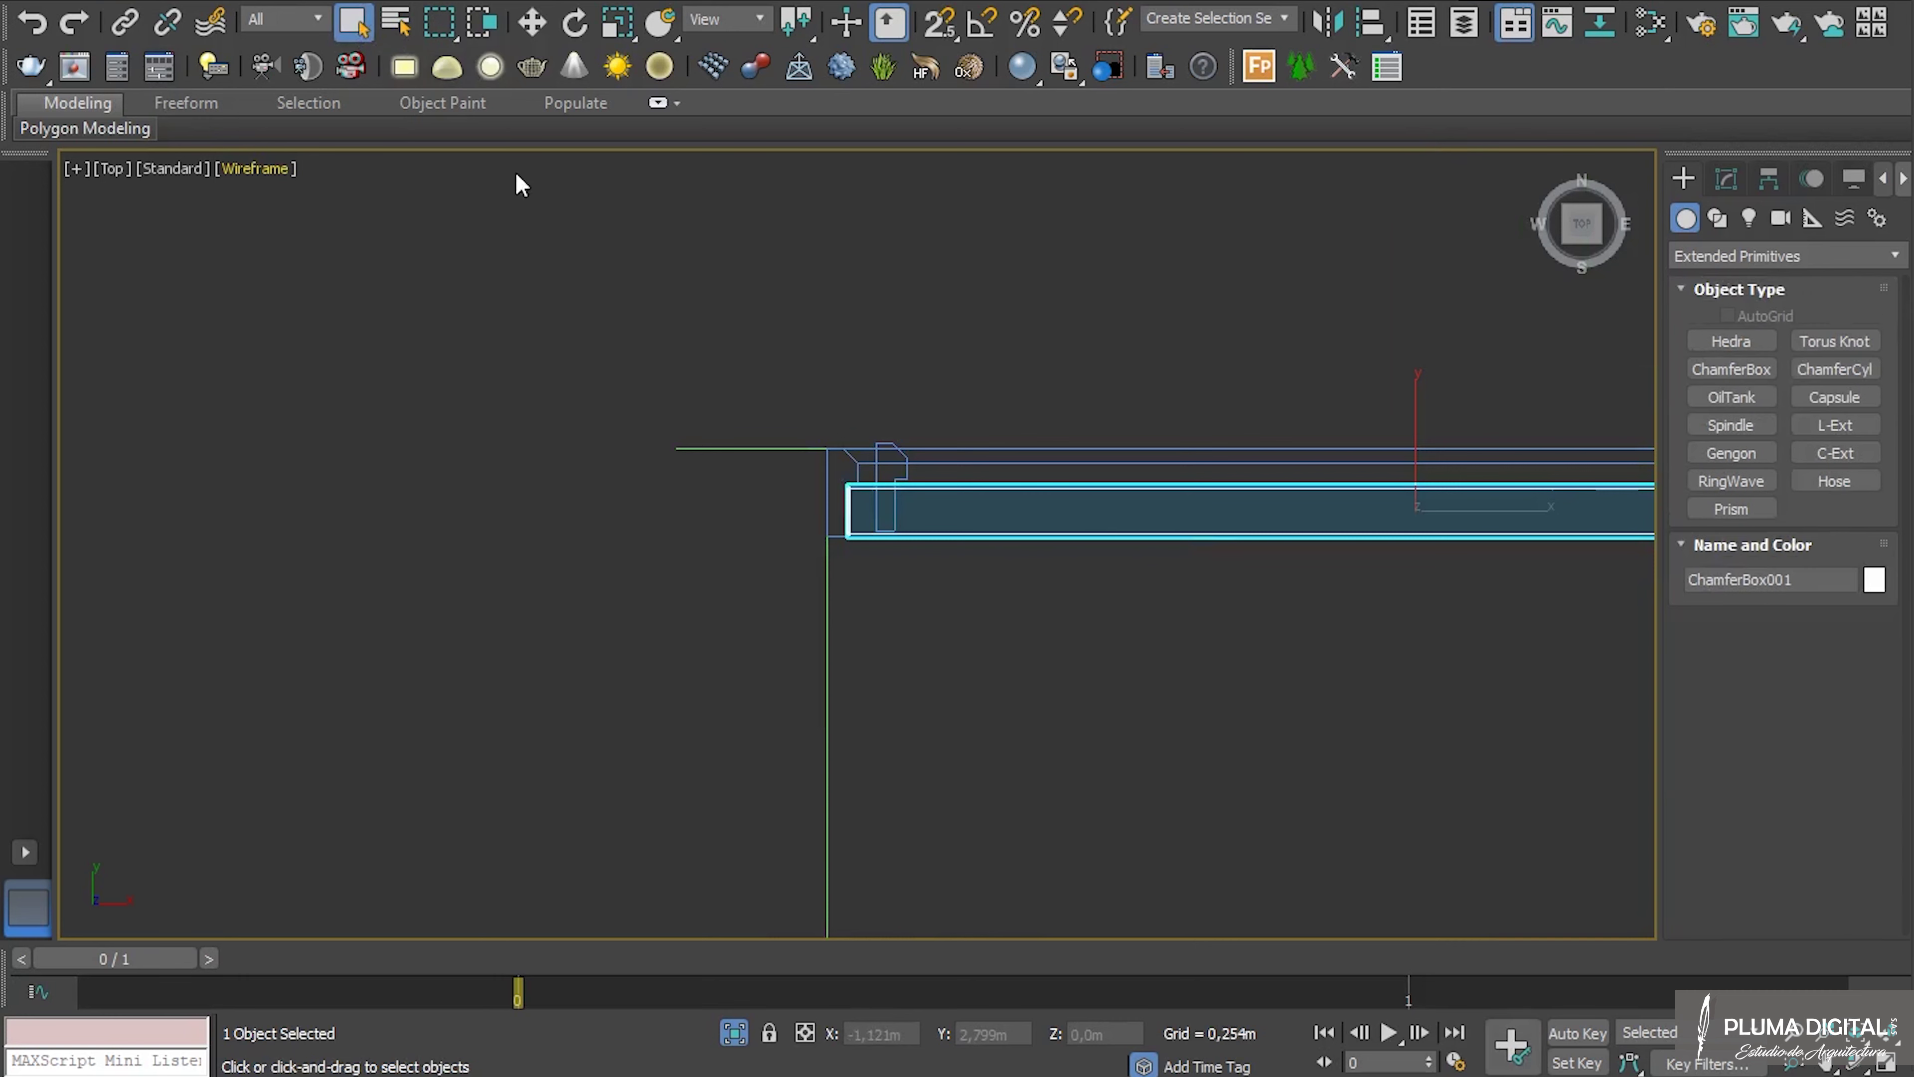
{"action": "left_click", "coordinate": [891, 458]}
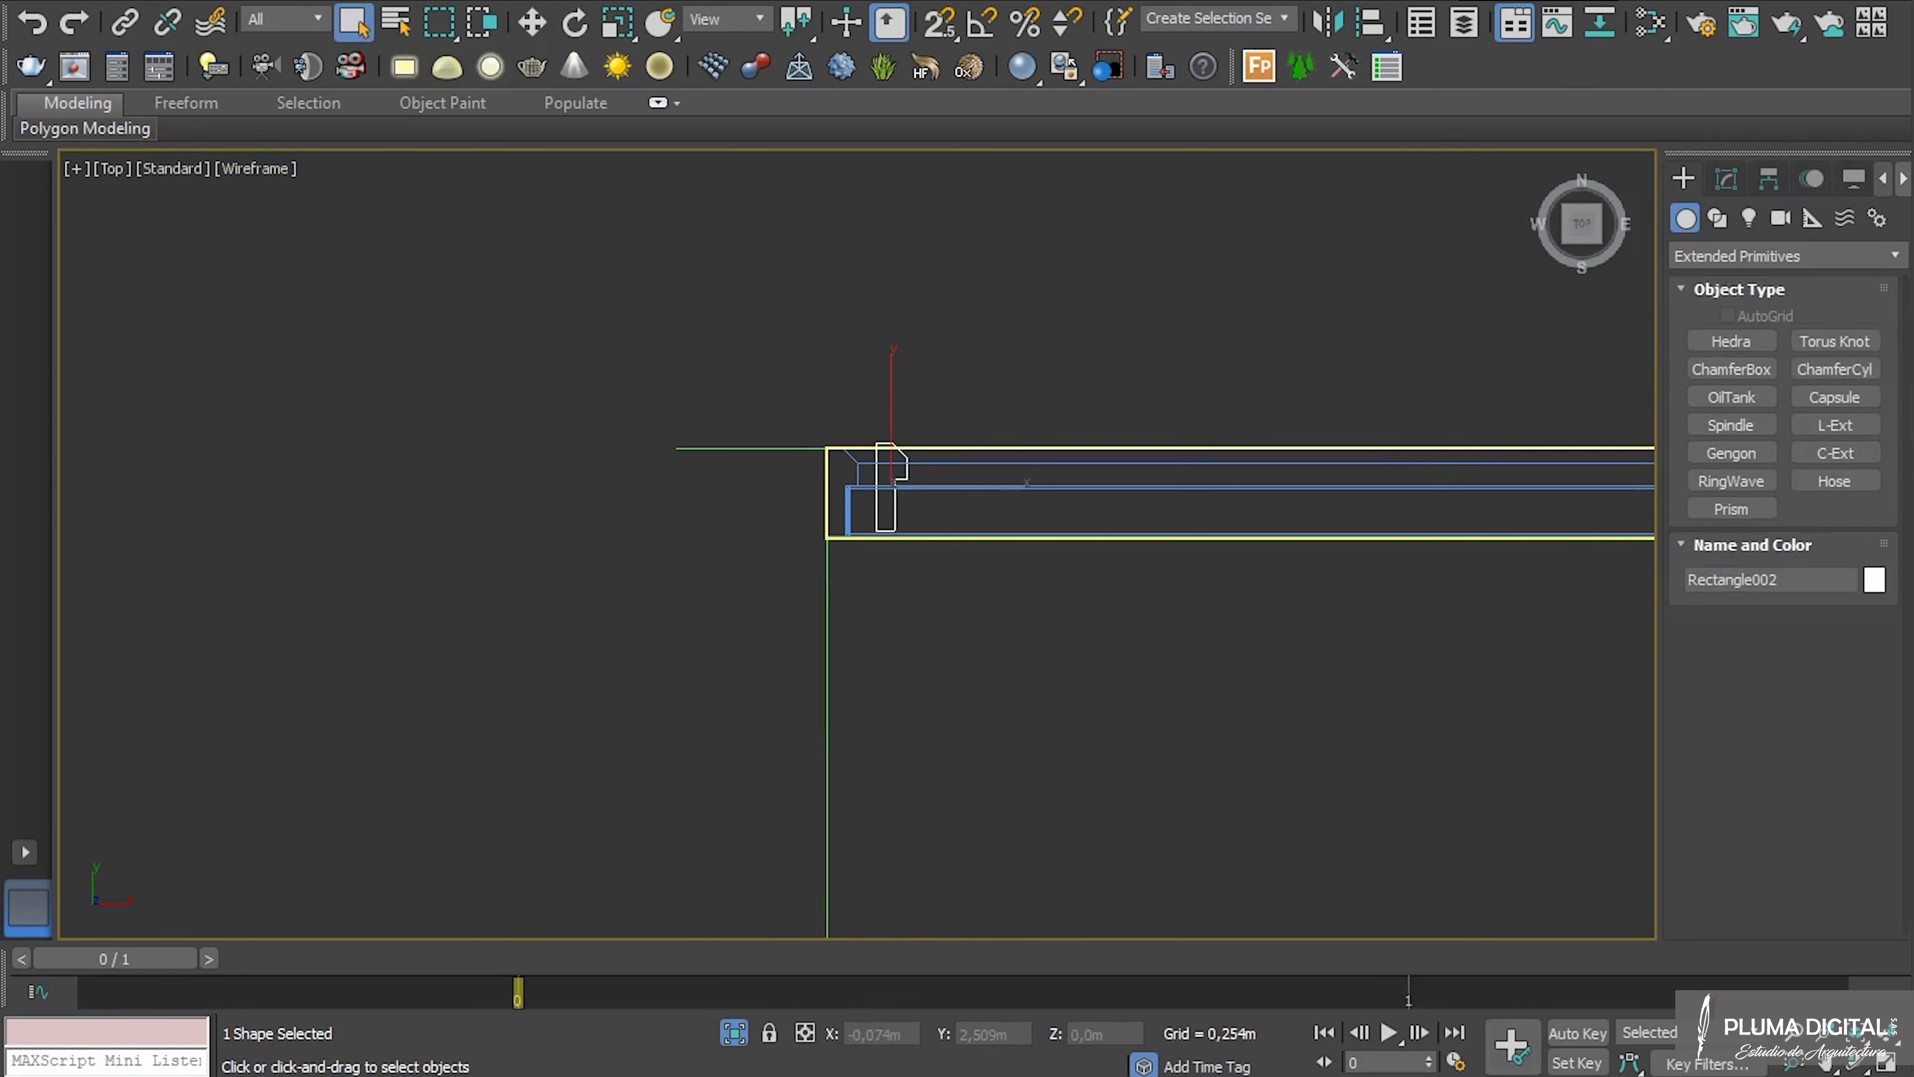
Deselect the profile shape, select the wall object and open its modifier stack.
{"action": "left_click", "coordinate": [1005, 352]}
{"action": "scroll", "coordinate": [1010, 362], "scroll_direction": "down", "scroll_amount": 5}
{"action": "middle_click_drag", "start_coordinate": [1333, 679], "coordinate": [1134, 606]}
{"action": "left_click", "coordinate": [1526, 680]}
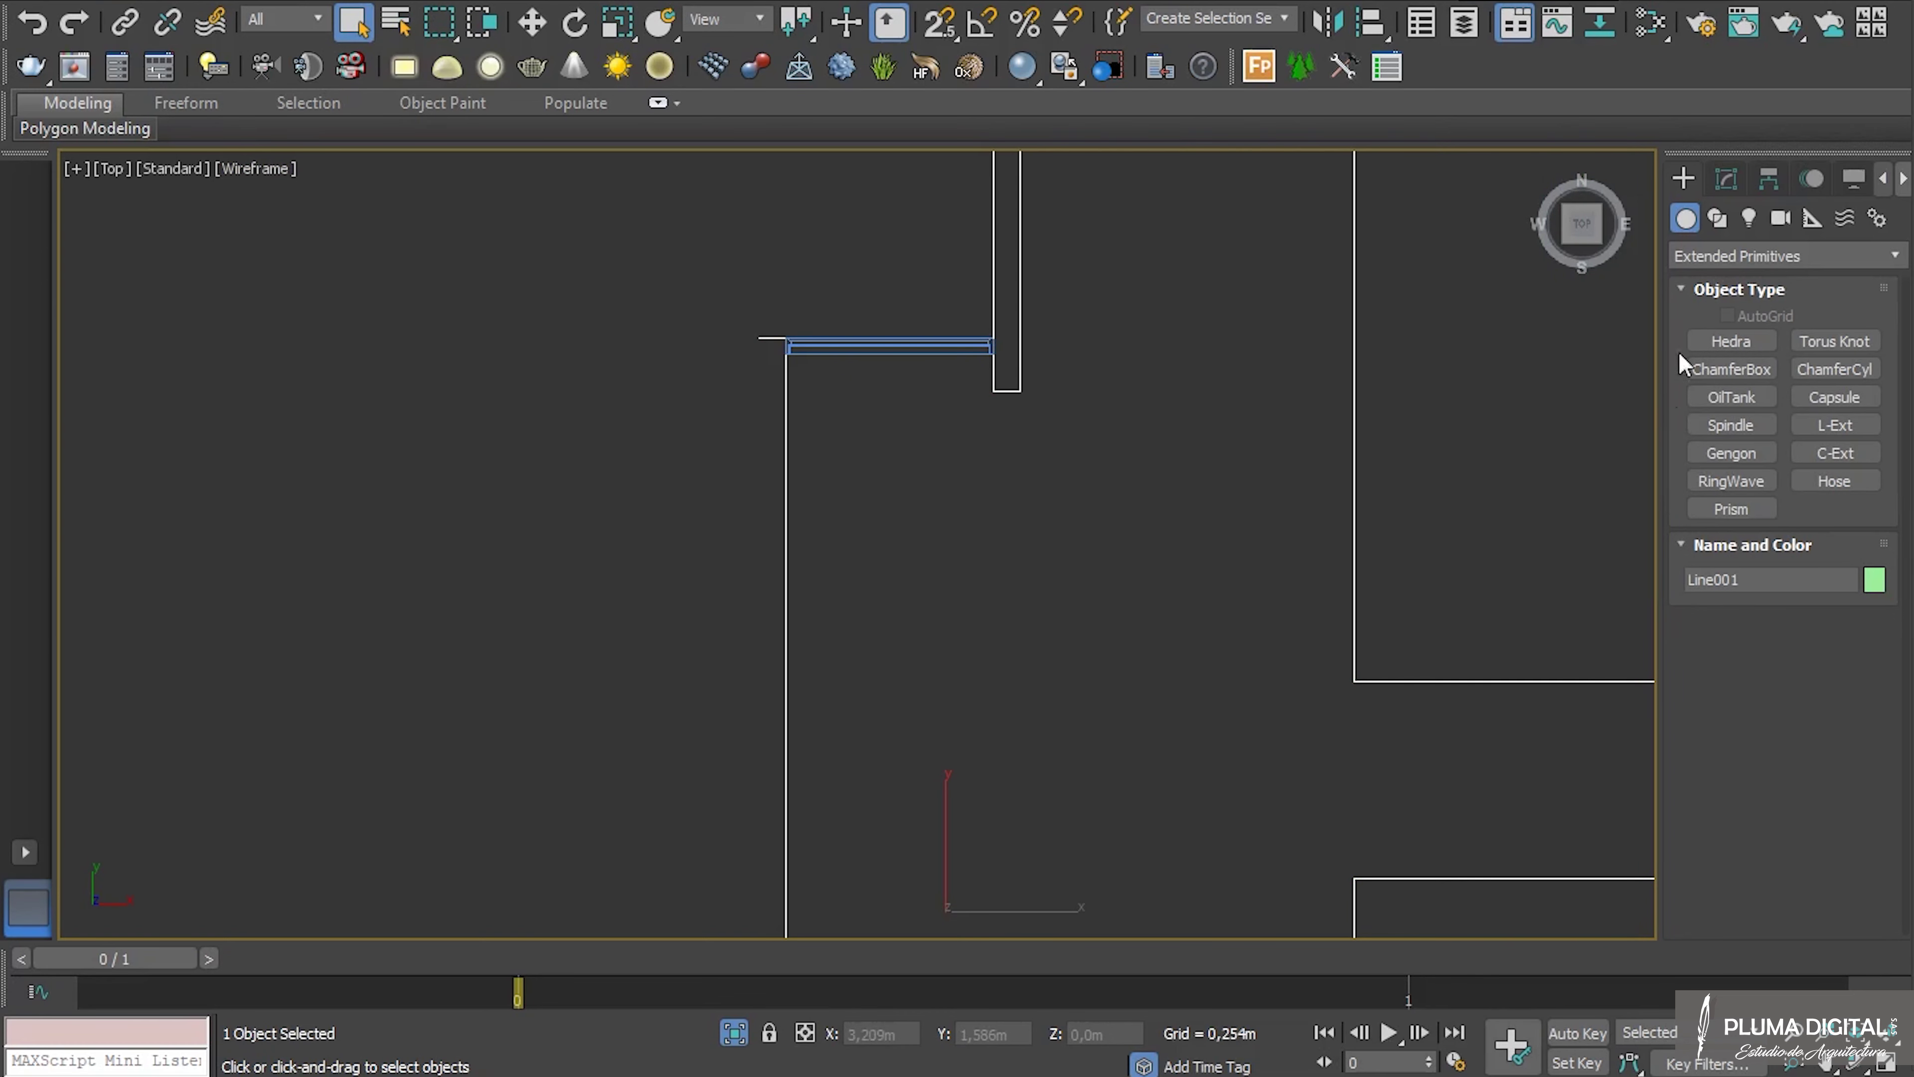
{"action": "left_click", "coordinate": [1725, 178]}
{"action": "scroll", "coordinate": [1394, 708], "scroll_direction": "down", "scroll_amount": 6}
{"action": "middle_click_drag", "start_coordinate": [1388, 704], "coordinate": [1098, 594]}
{"action": "scroll", "coordinate": [1099, 594], "scroll_direction": "down", "scroll_amount": 3}
{"action": "middle_click_drag", "start_coordinate": [1177, 756], "coordinate": [1117, 619], "text": "alt"}
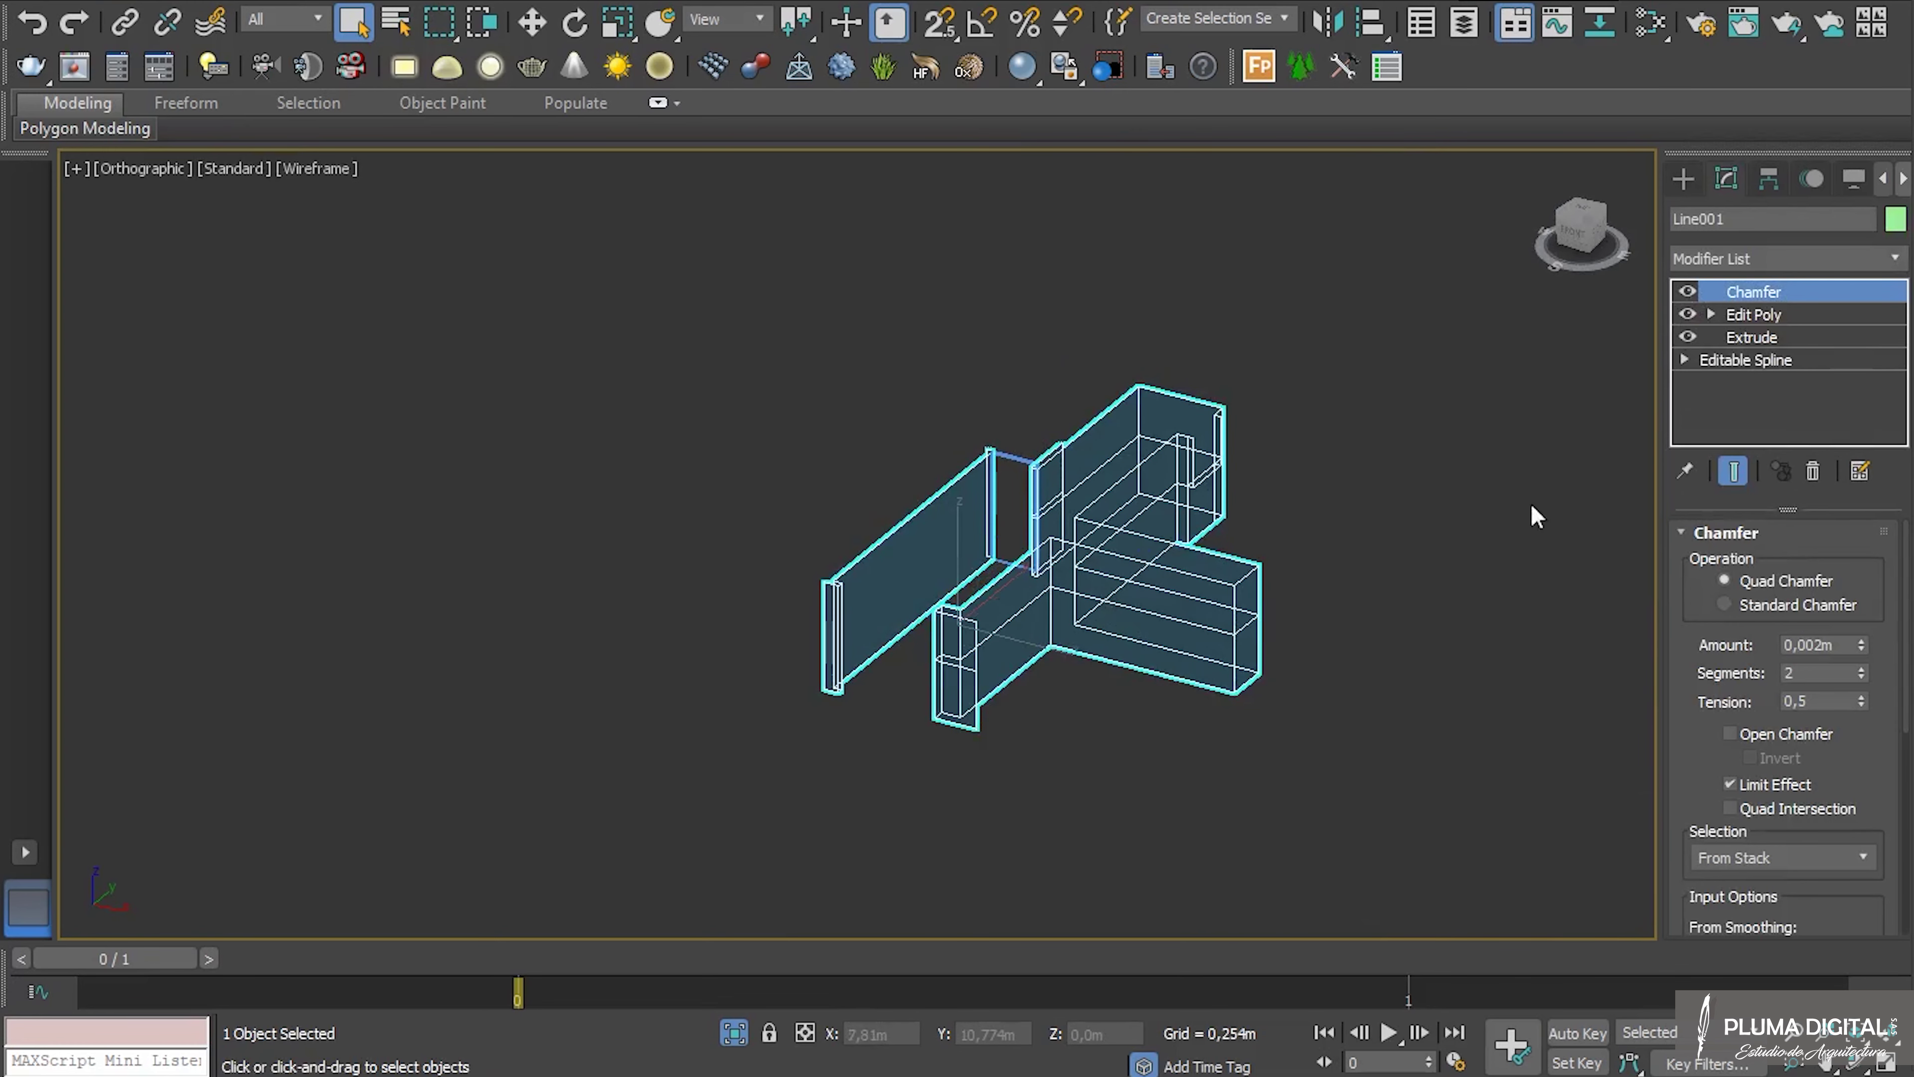
Exit isolation to show all objects, turn on shaded display with edged faces, and inspect the whole apartment.
{"action": "left_click", "coordinate": [734, 1033]}
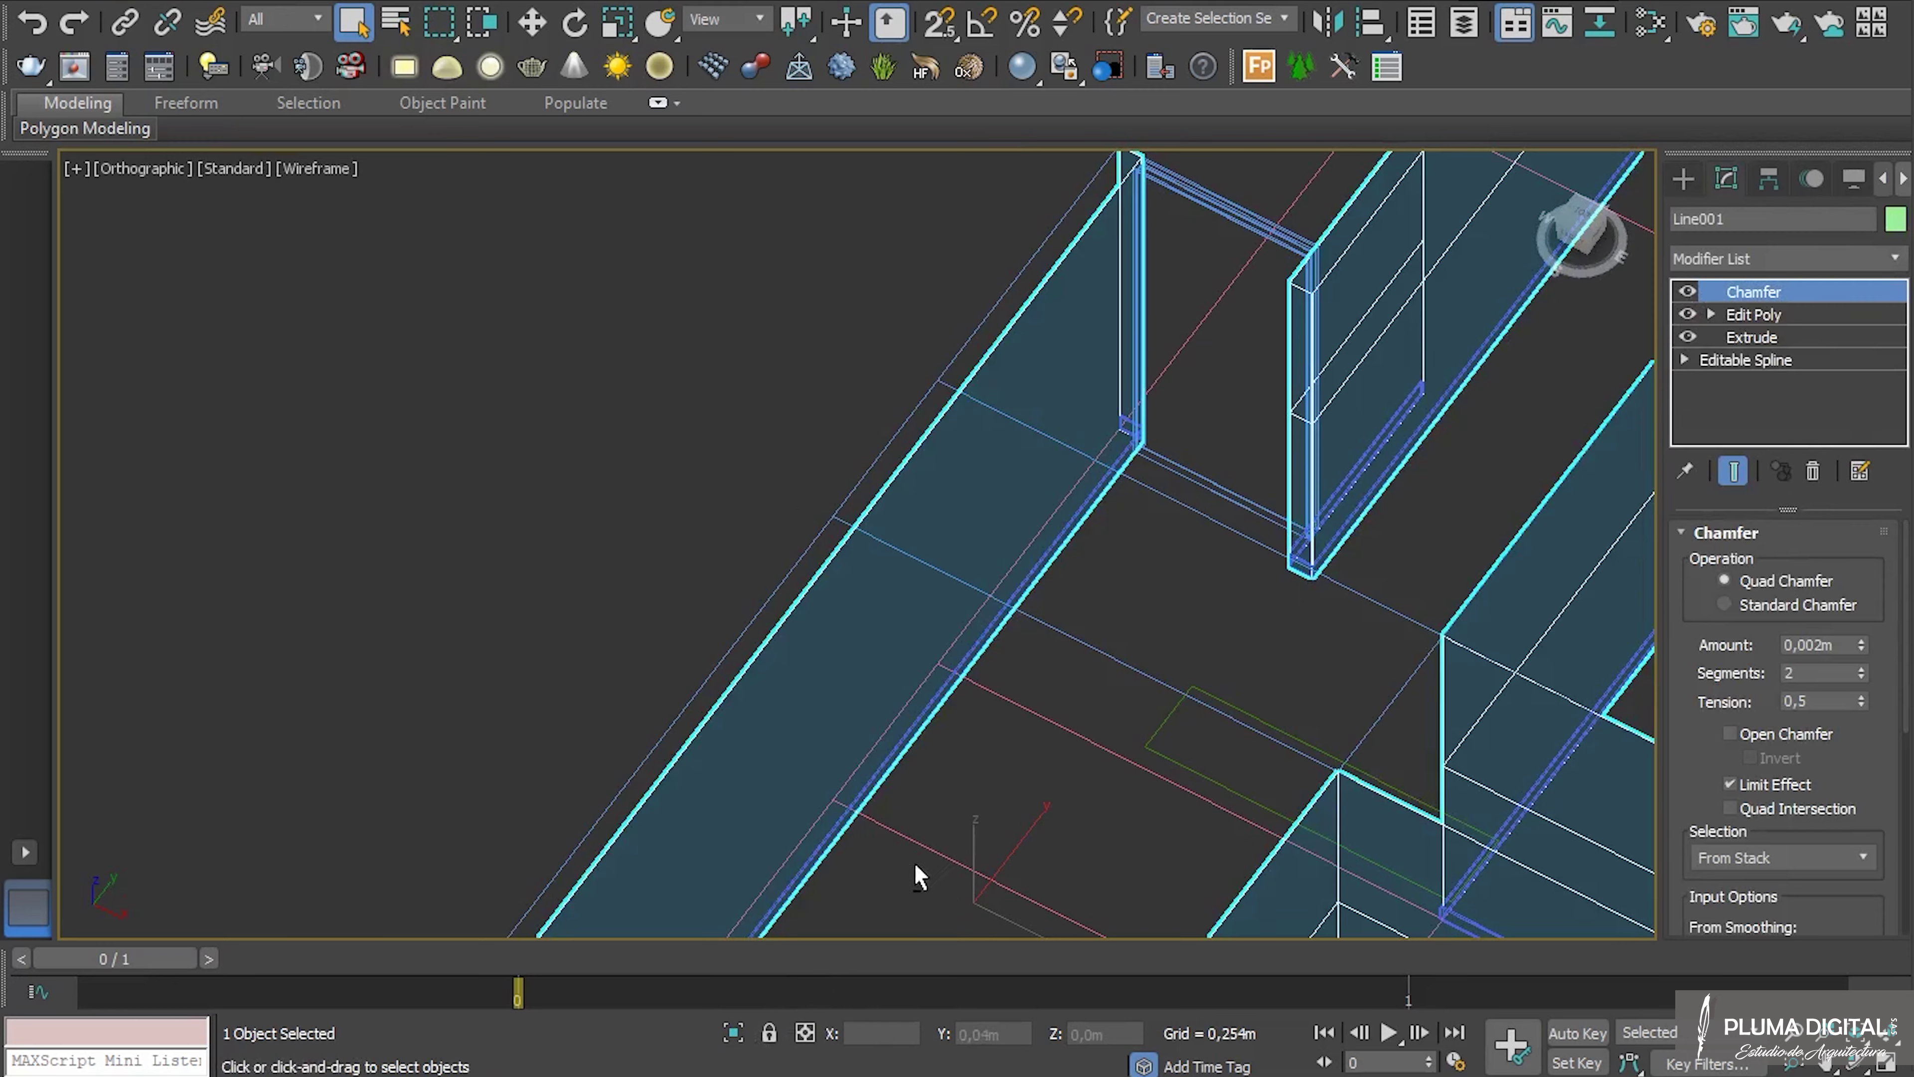
{"action": "scroll", "coordinate": [919, 877], "scroll_direction": "down", "scroll_amount": 3}
{"action": "key", "text": "F3"}
{"action": "middle_click_drag", "start_coordinate": [906, 773], "coordinate": [830, 480]}
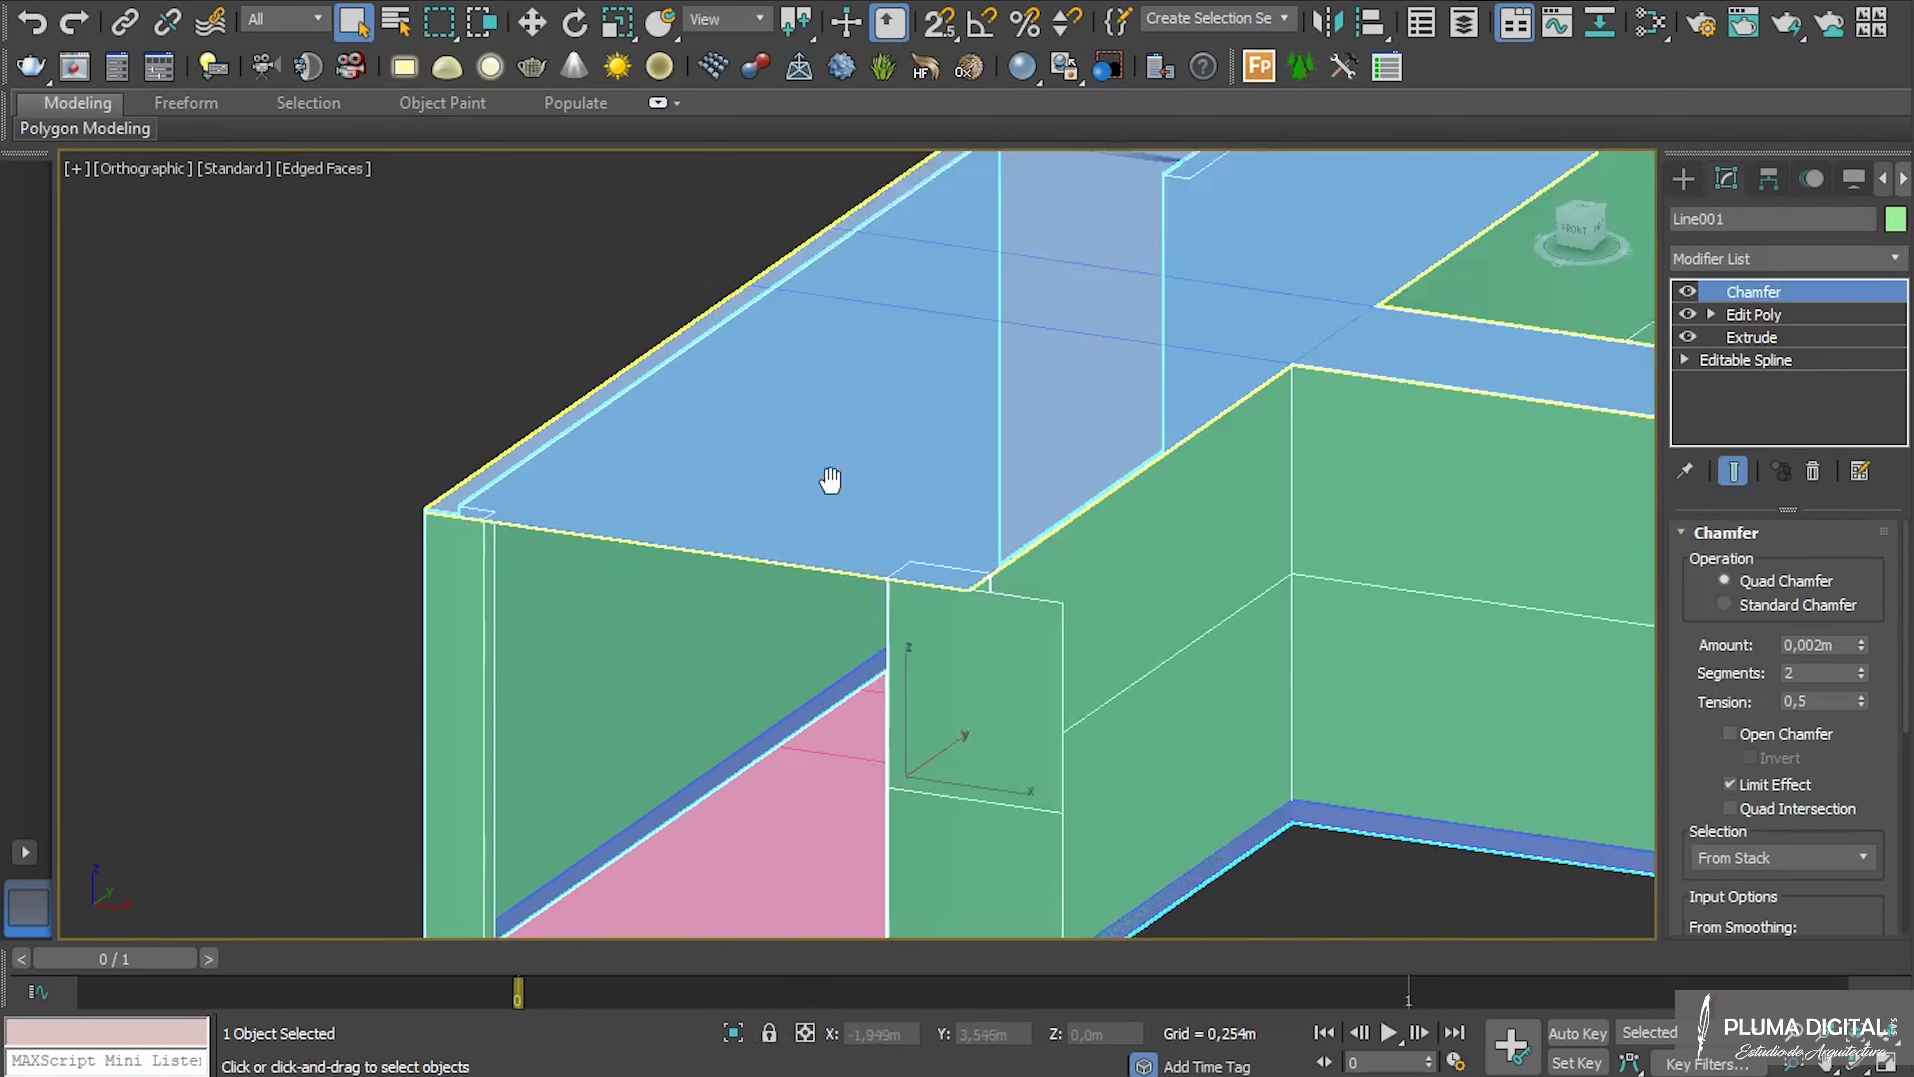
{"action": "scroll", "coordinate": [684, 628], "scroll_direction": "down", "scroll_amount": 3}
{"action": "middle_click_drag", "start_coordinate": [684, 629], "coordinate": [757, 673], "text": "alt"}
{"action": "scroll", "coordinate": [751, 600], "scroll_direction": "up", "scroll_amount": 2}
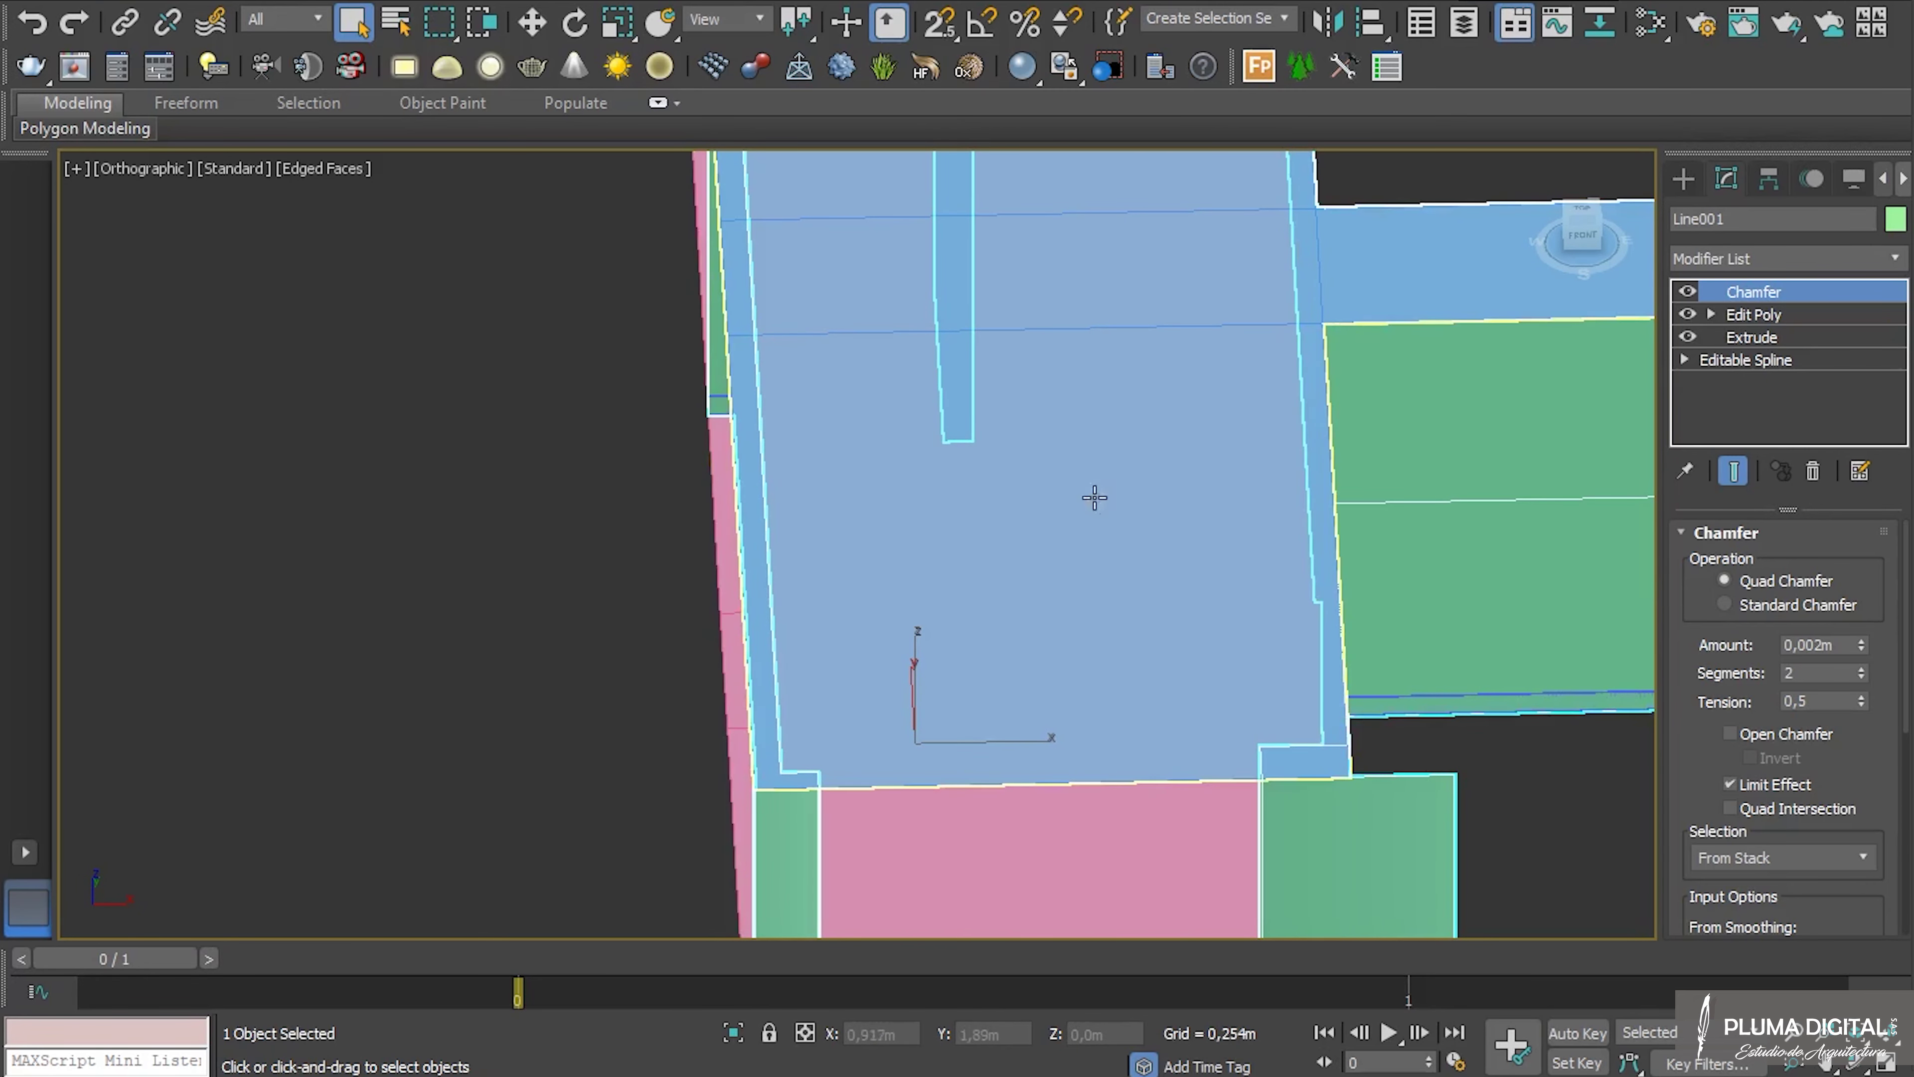
{"action": "scroll", "coordinate": [1056, 509], "scroll_direction": "down", "scroll_amount": 5}
{"action": "middle_click_drag", "start_coordinate": [1055, 509], "coordinate": [1109, 634], "text": "alt"}
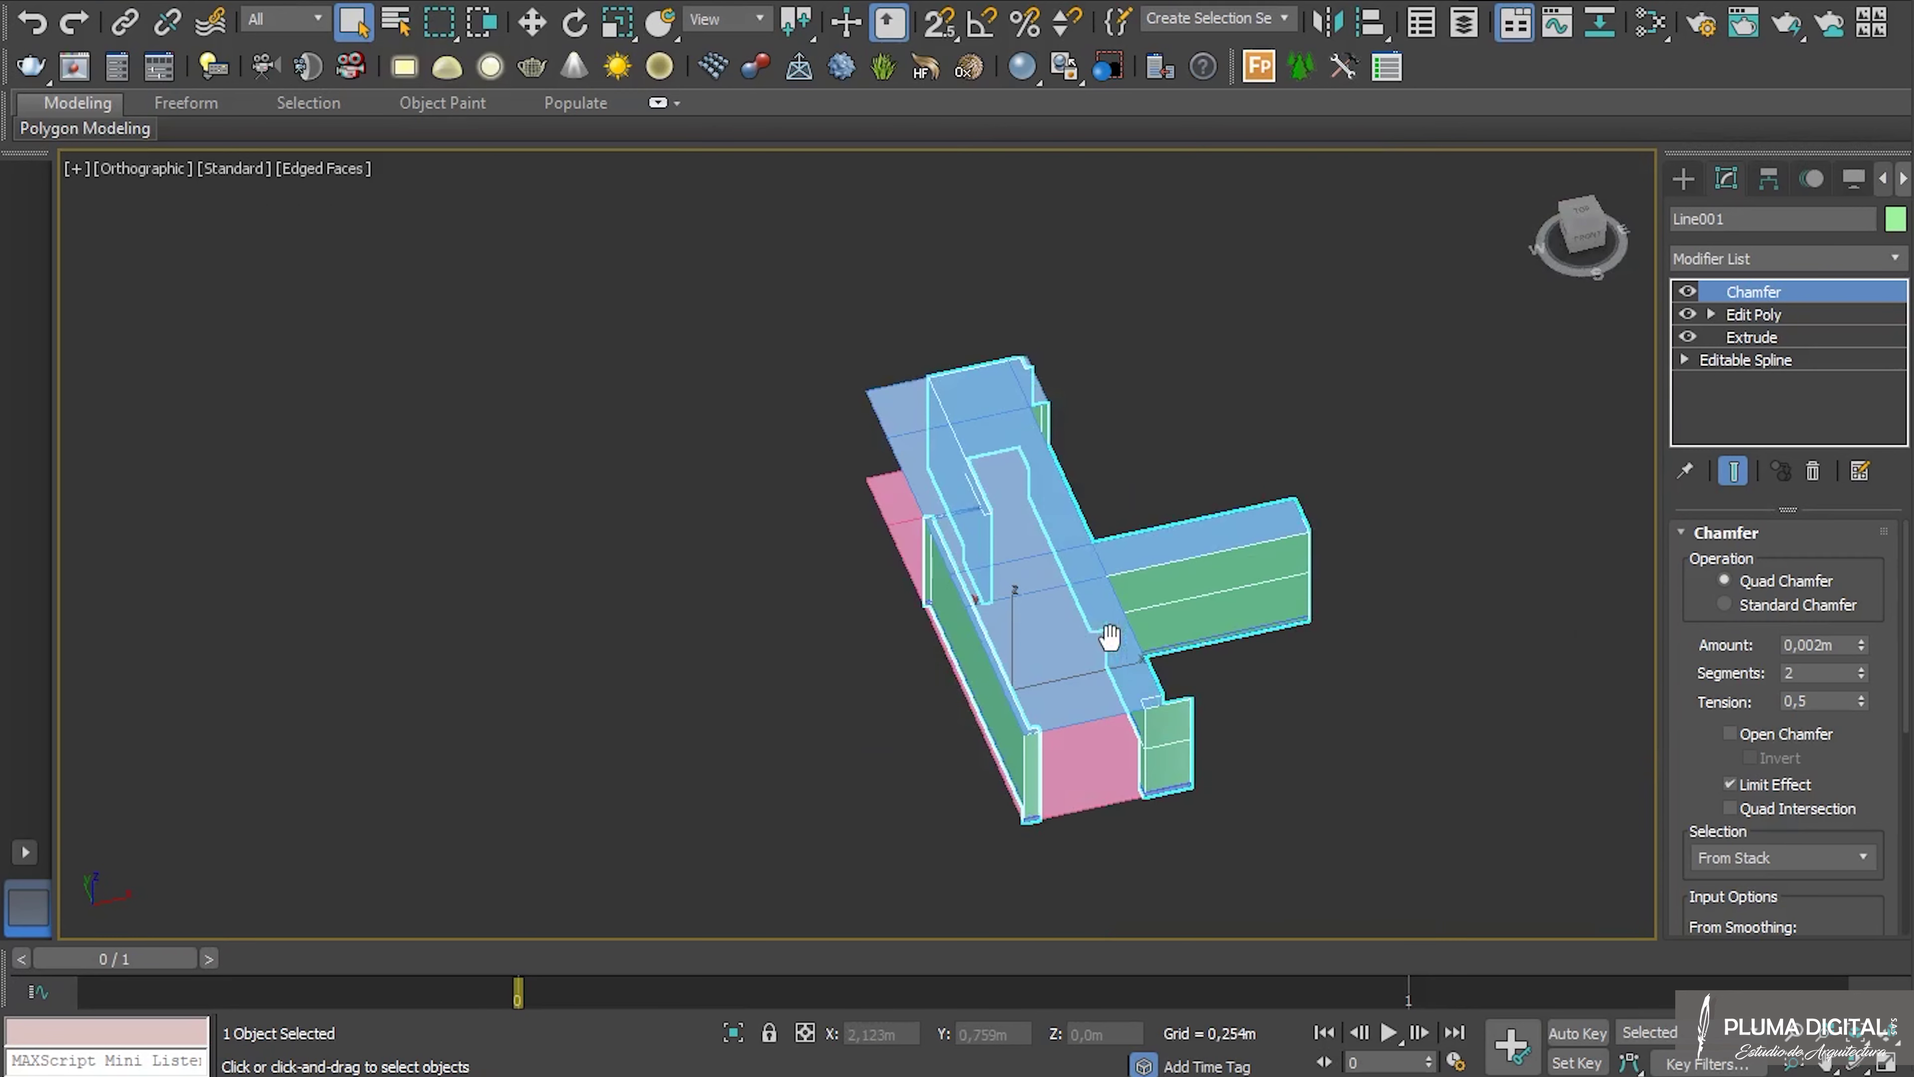